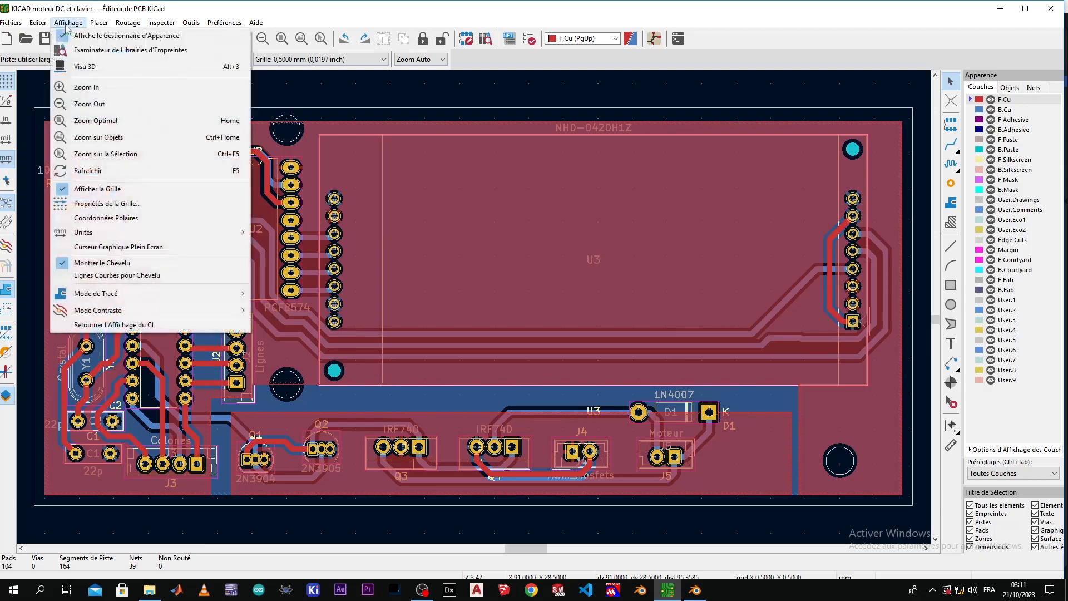
- Examine the circuit board and its components in the 3D viewer, and close the viewer
click(78, 68)
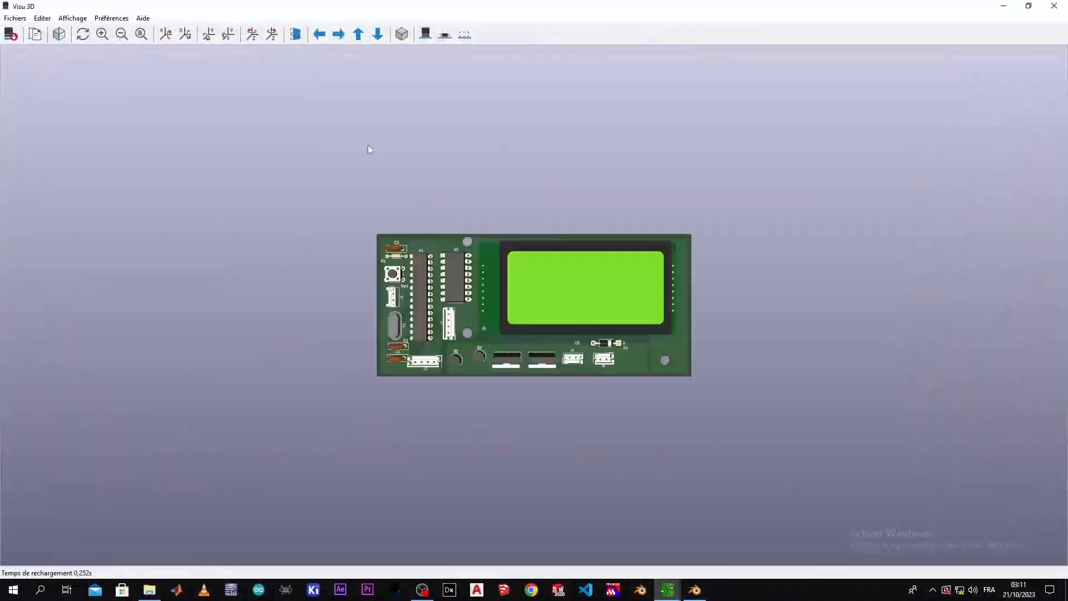
drag(443, 222, 512, 197)
scroll(506, 296, up, 5)
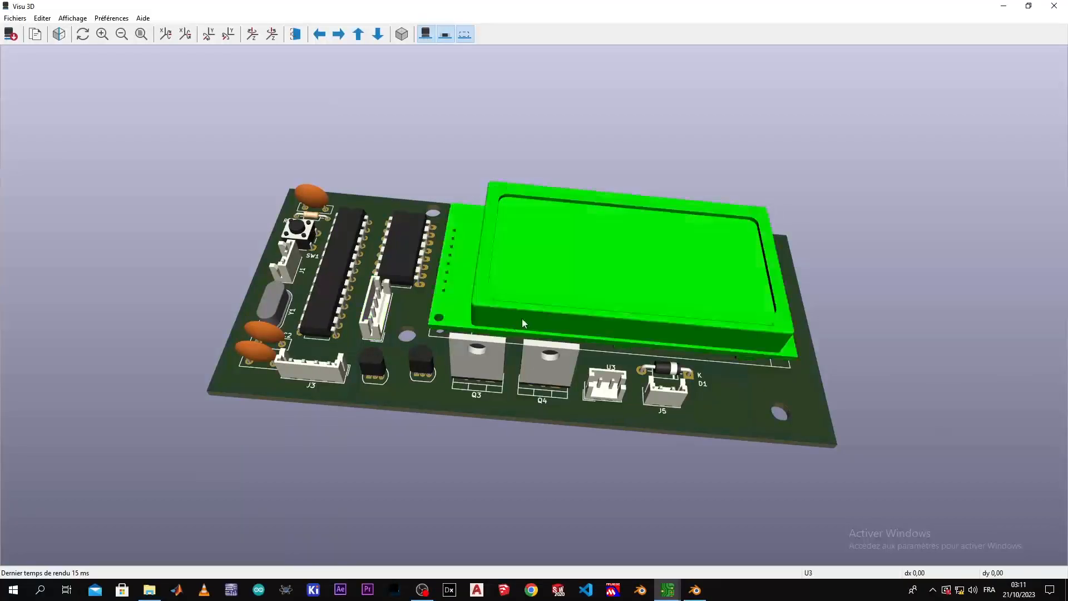
scroll(320, 364, up, 2)
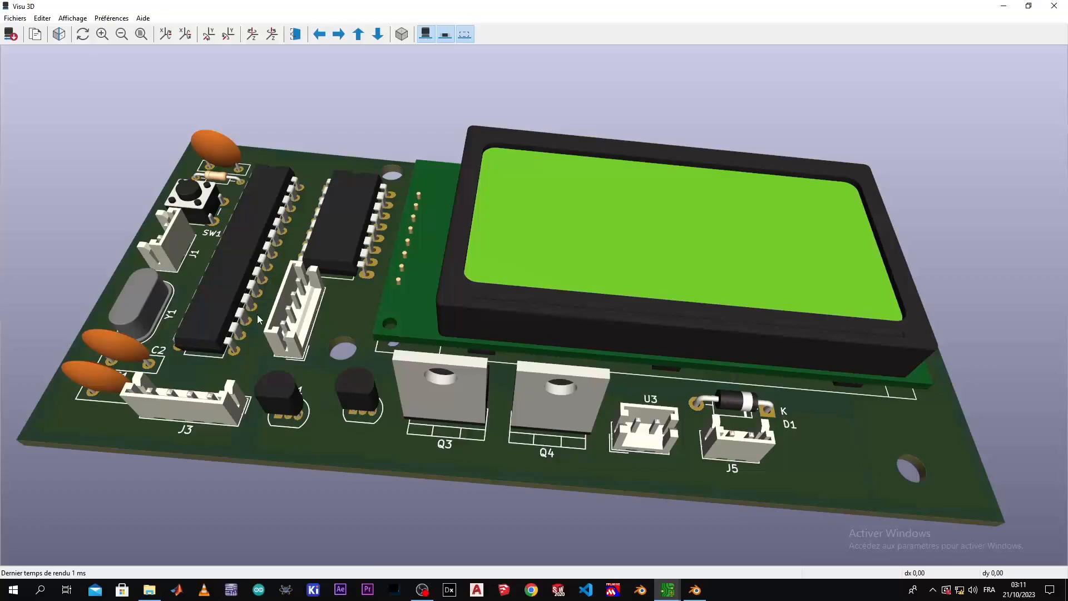
click(1054, 6)
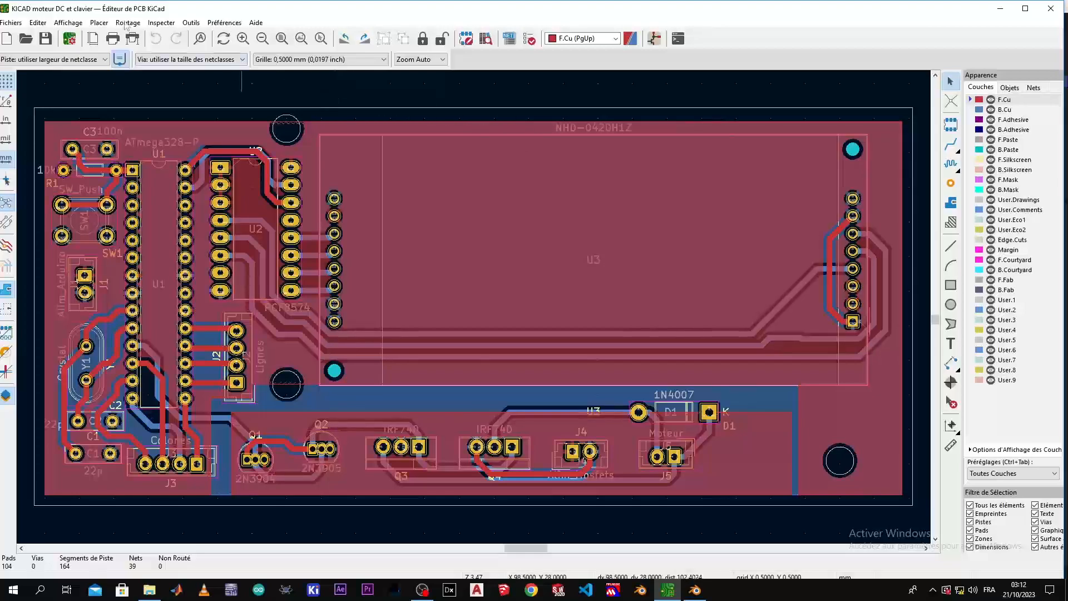
- Export the board as a VRML file named KICAD moteur DC et clavier.wrl to the Desktop (Bureau)
click(12, 22)
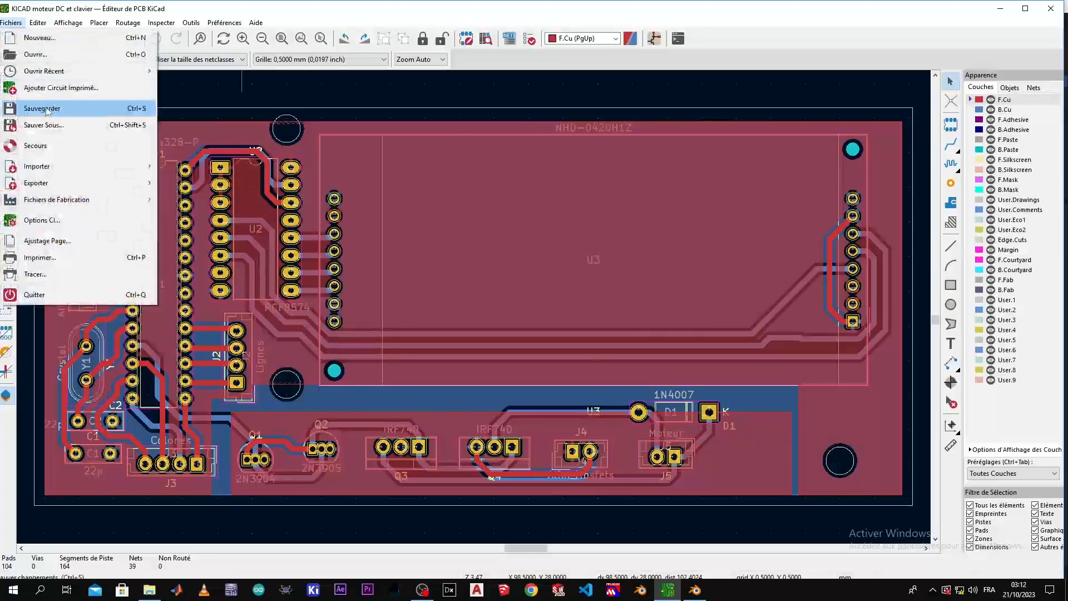
mouse_move(42, 184)
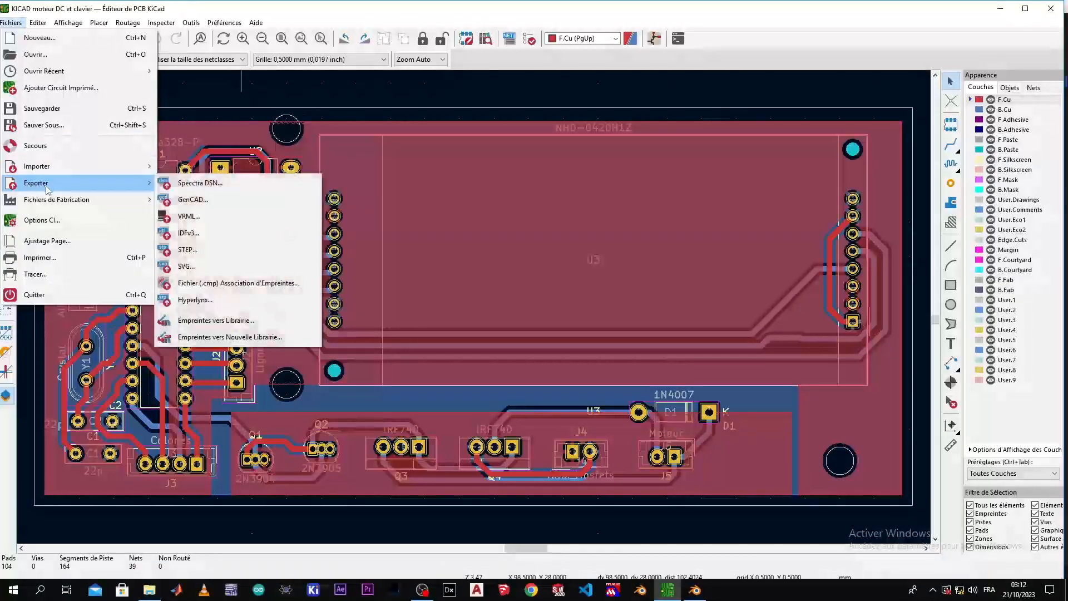
click(208, 218)
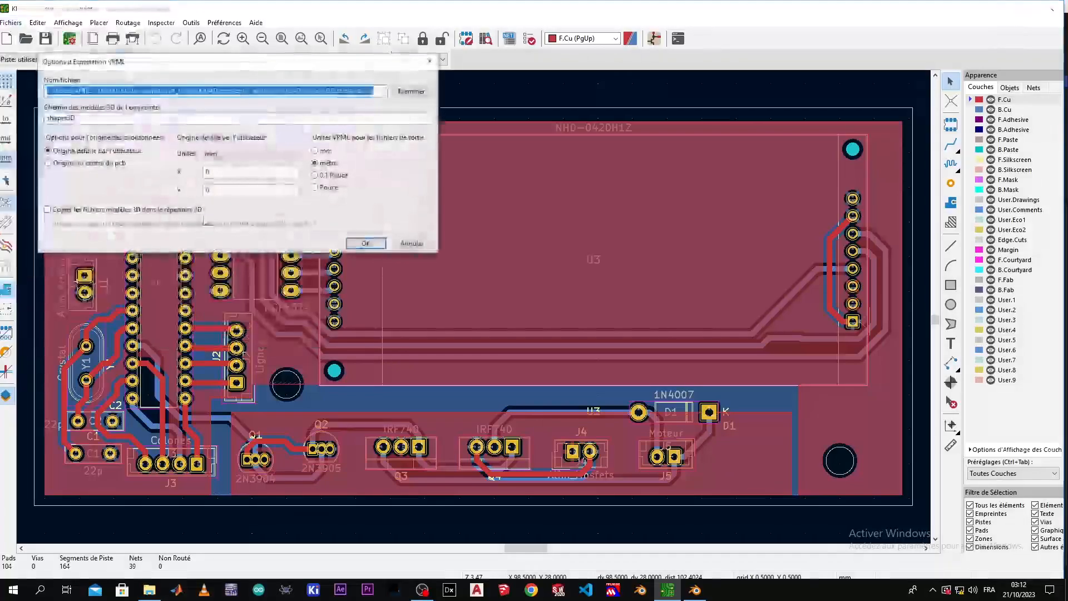
click(375, 91)
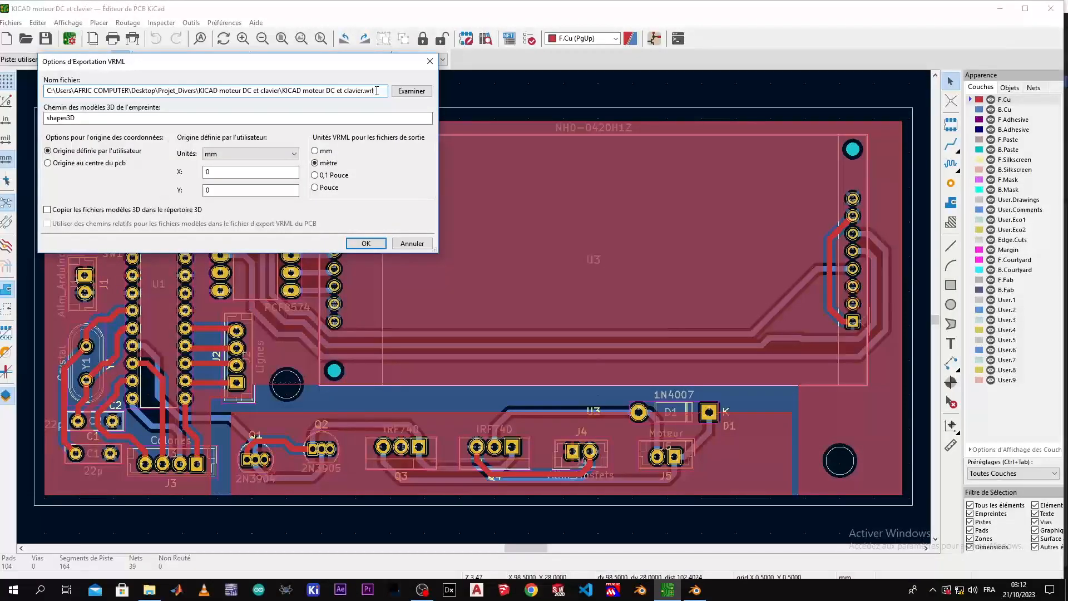
click(410, 91)
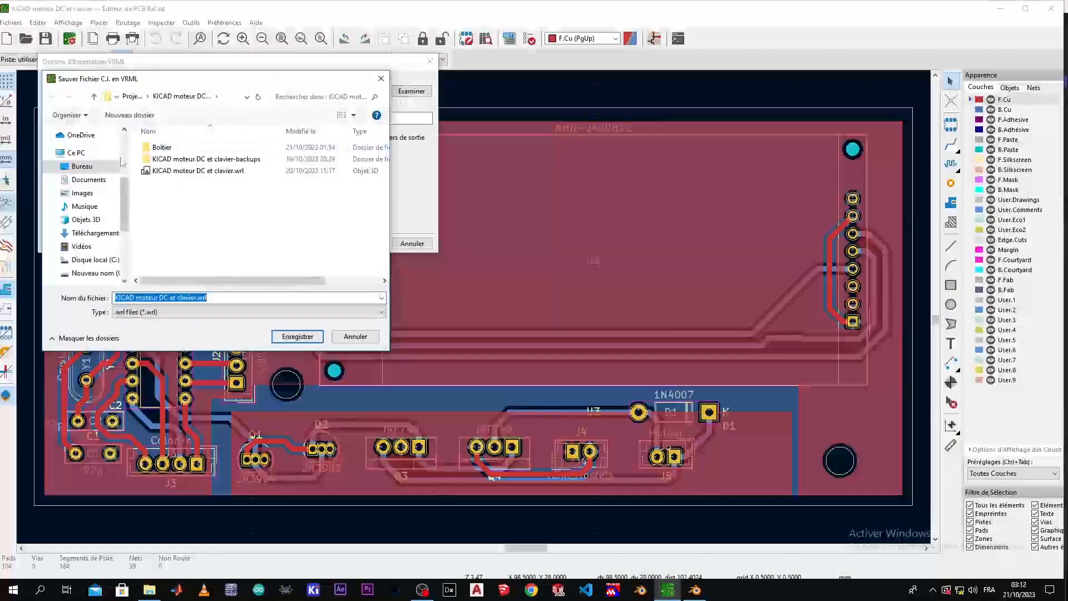
click(107, 166)
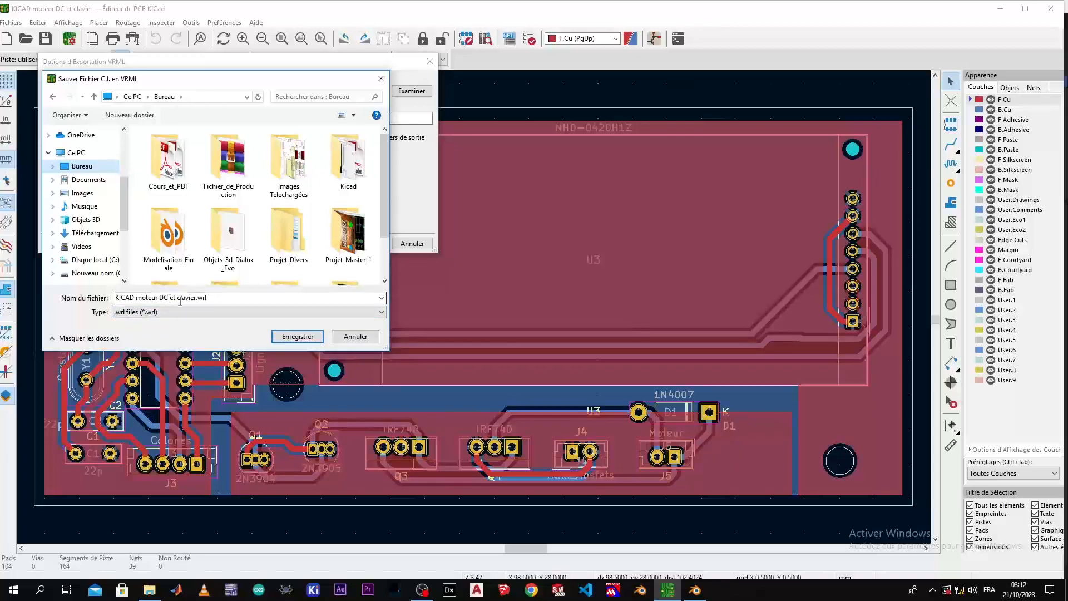
click(297, 336)
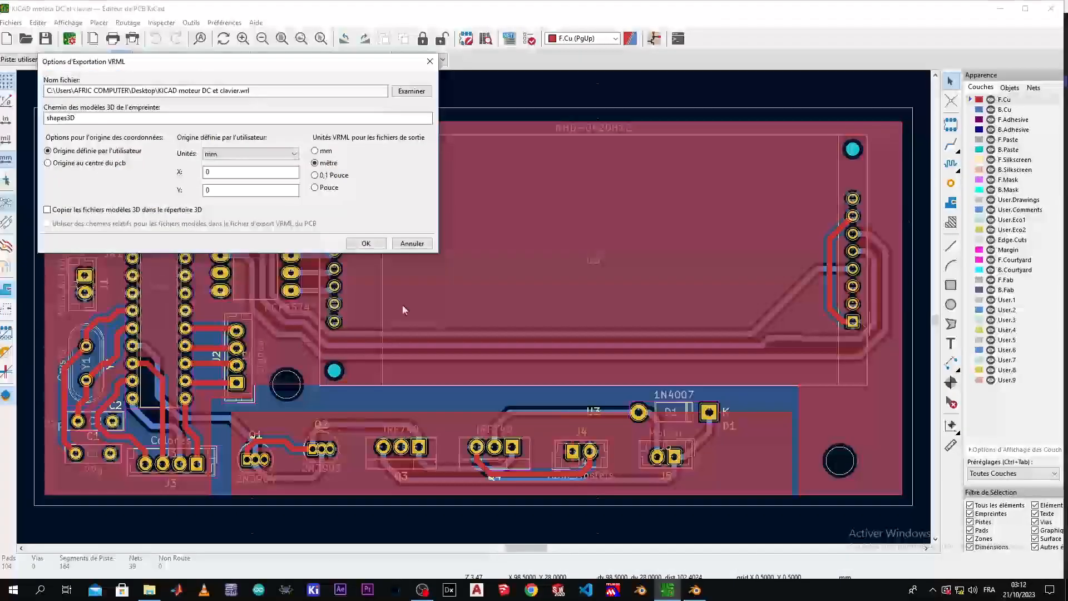
click(367, 244)
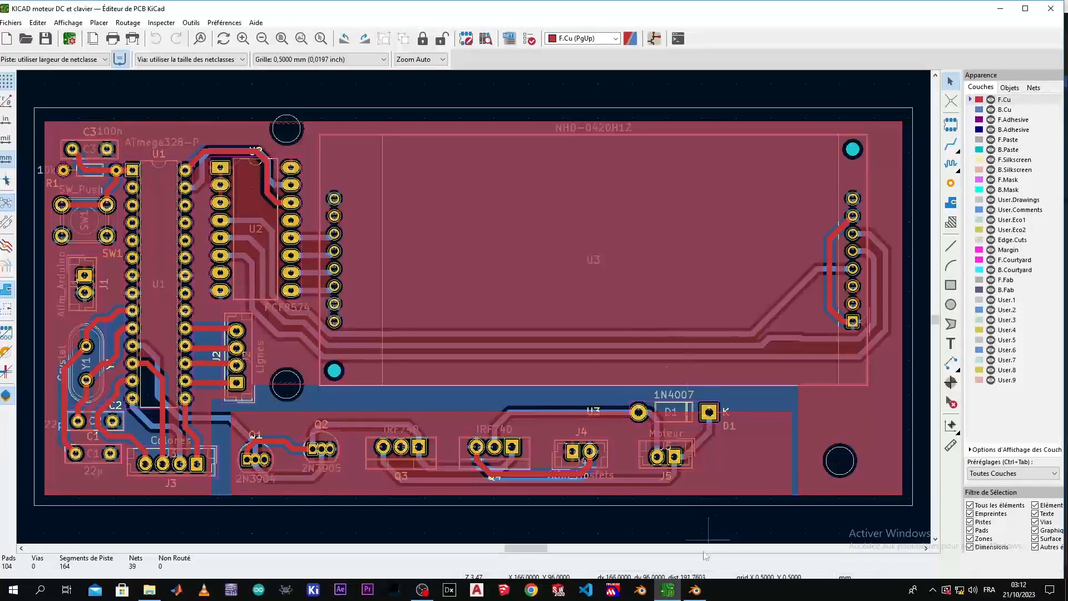
- Switch to Blender, dismiss the splash screen and set the scene's length unit to Millimeters
click(696, 592)
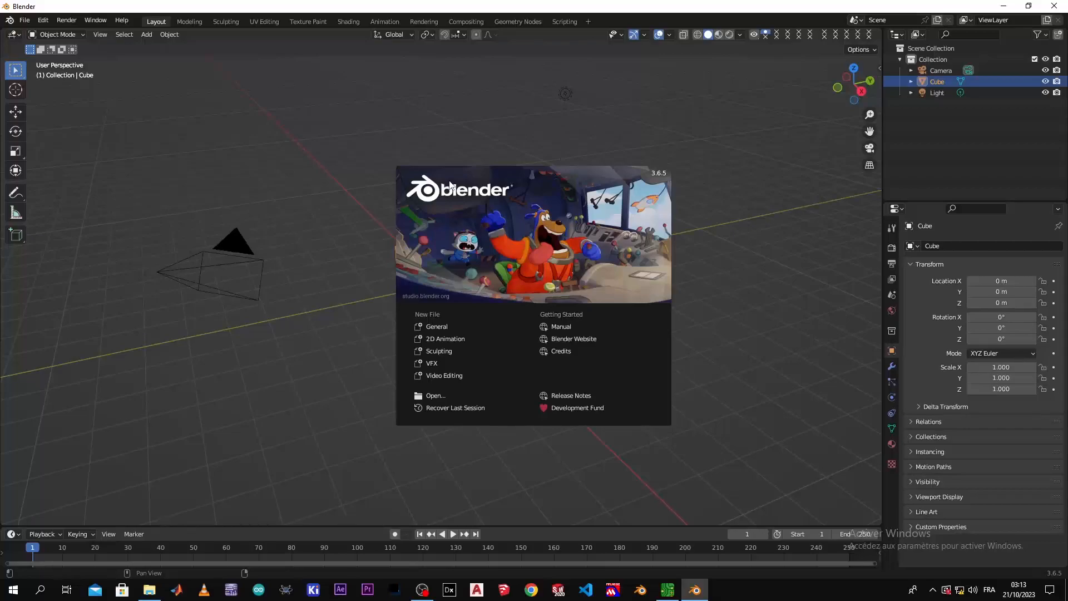
click(296, 162)
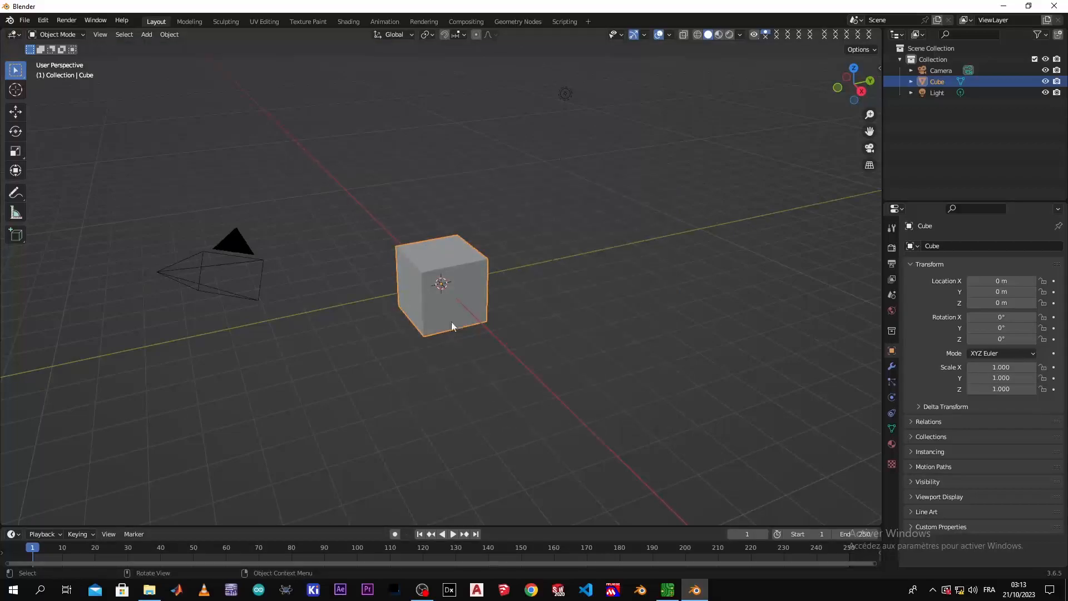
mouse_move(455, 322)
middle_down()
mouse_move(402, 326)
mouse_move(358, 308)
mouse_move(325, 316)
mouse_move(479, 319)
mouse_move(424, 332)
mouse_move(440, 327)
middle_up()
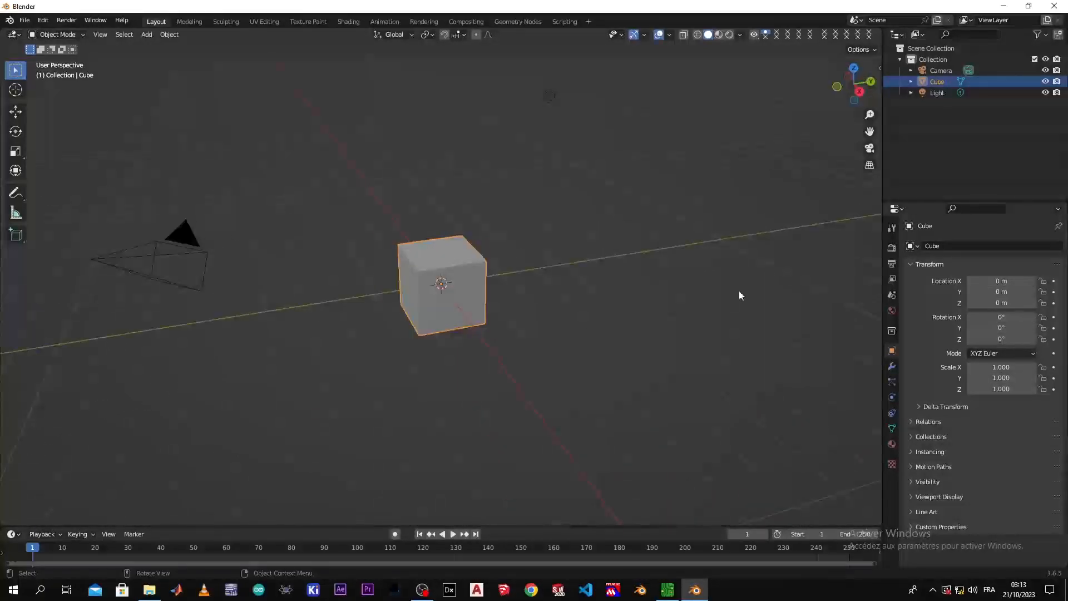
click(892, 295)
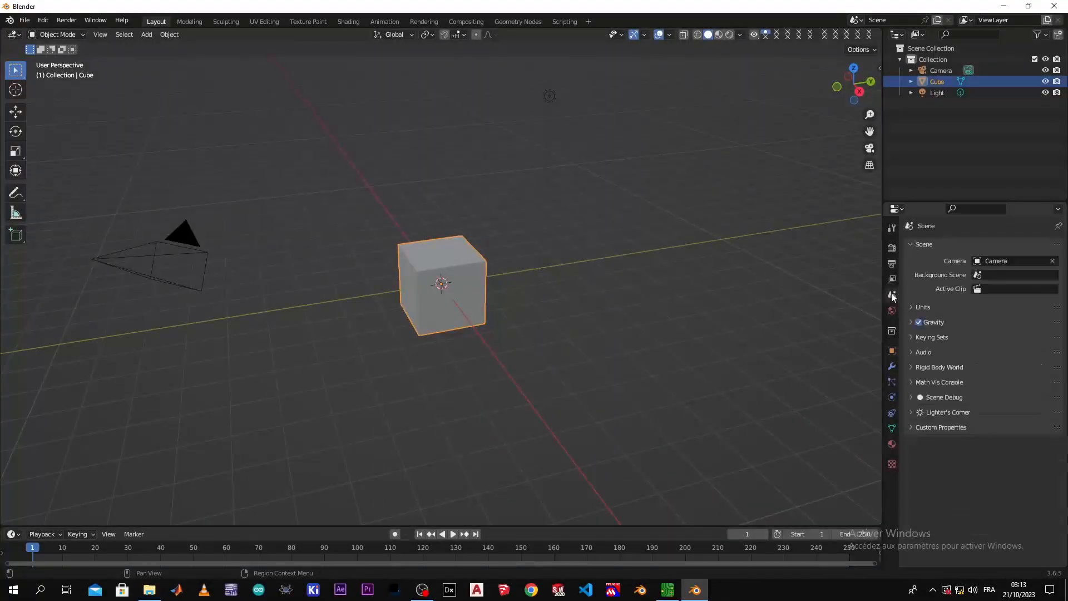
click(919, 309)
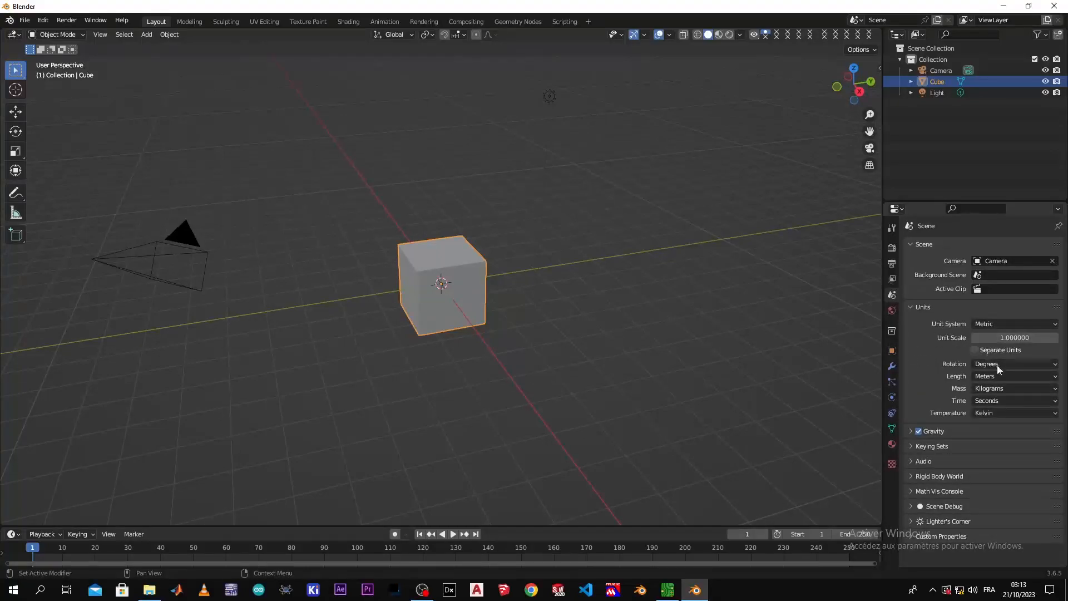
click(993, 377)
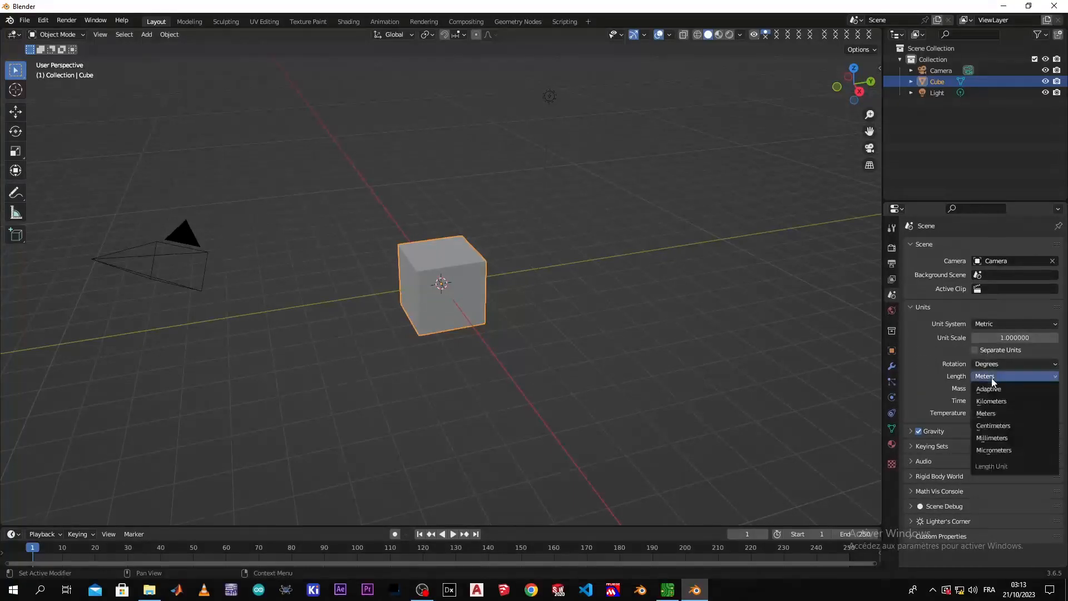
click(993, 438)
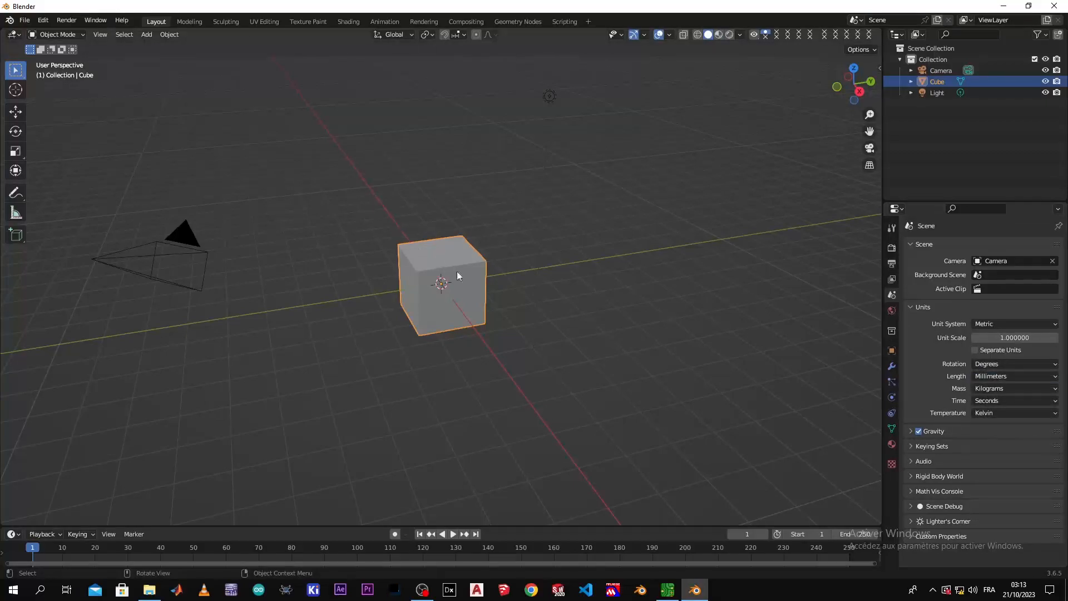
- Delete all default objects from the scene: the cube, camera and light
middle_drag(472, 293, 392, 306)
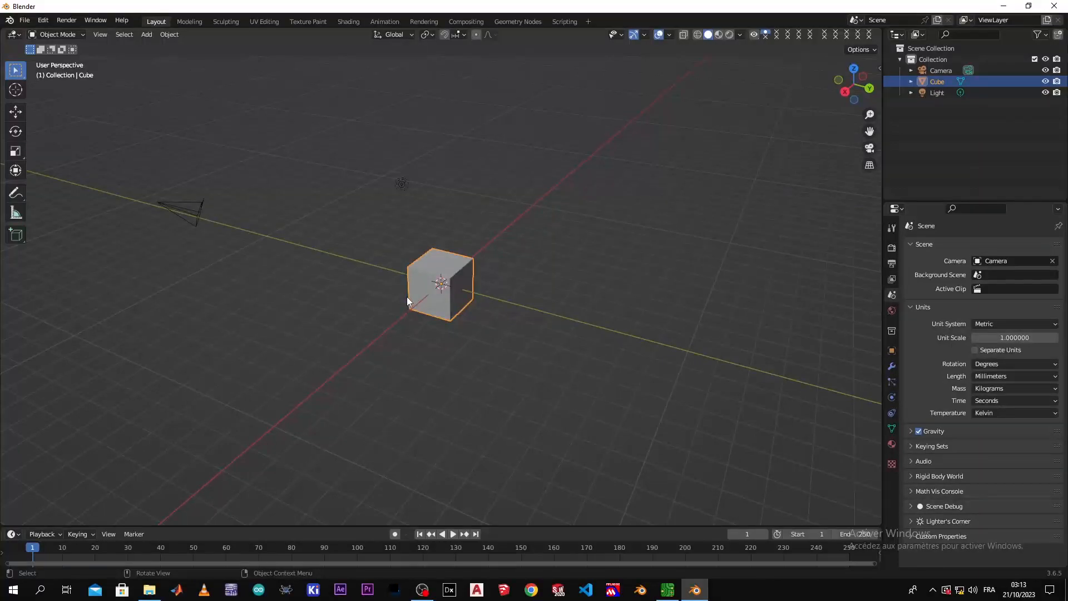
key(a)
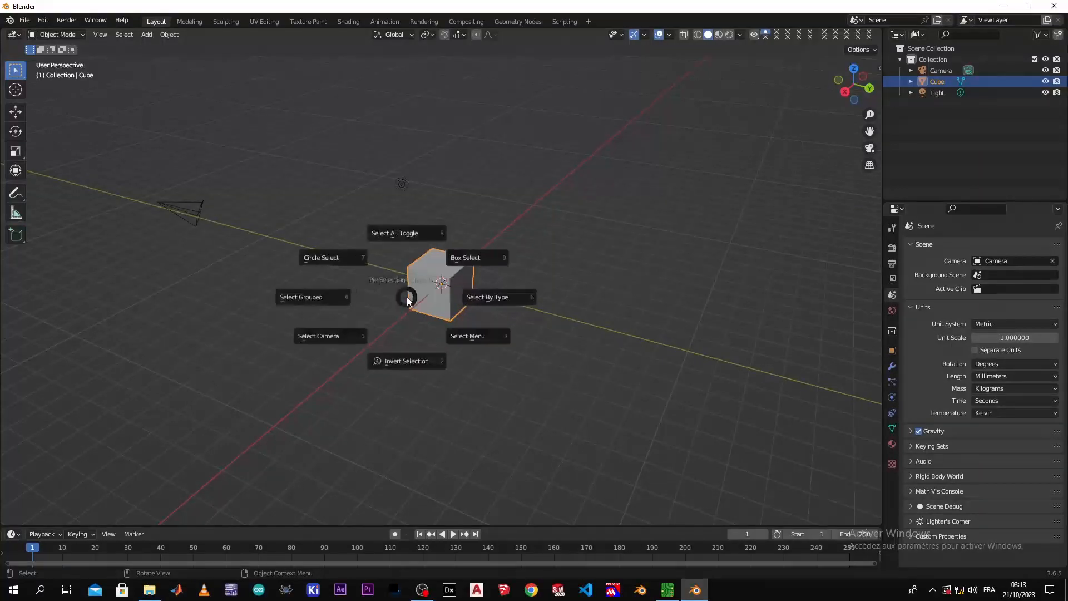
click(416, 241)
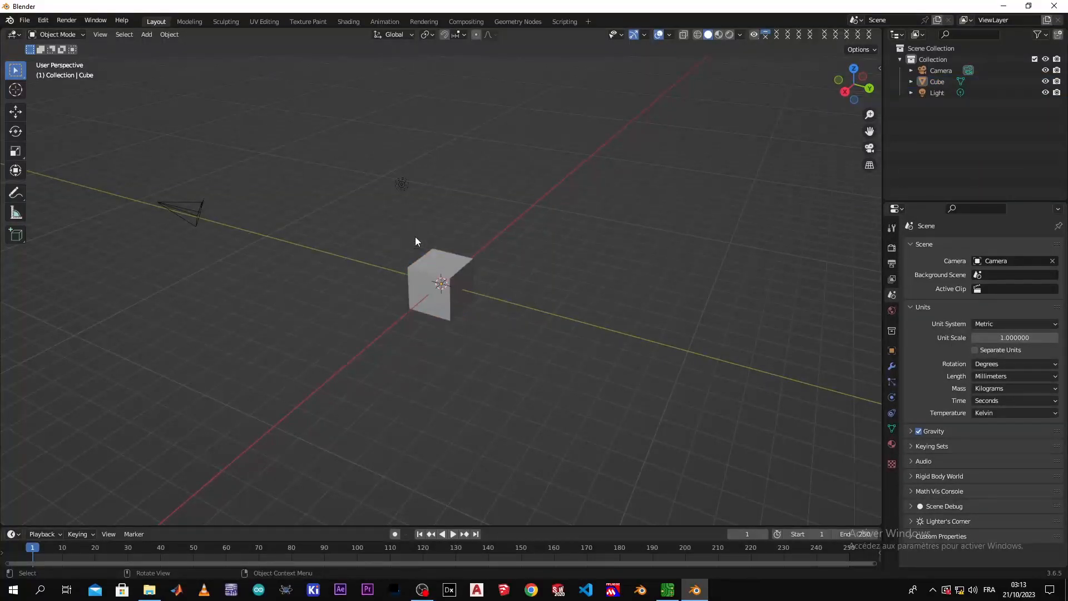
key(a)
click(412, 181)
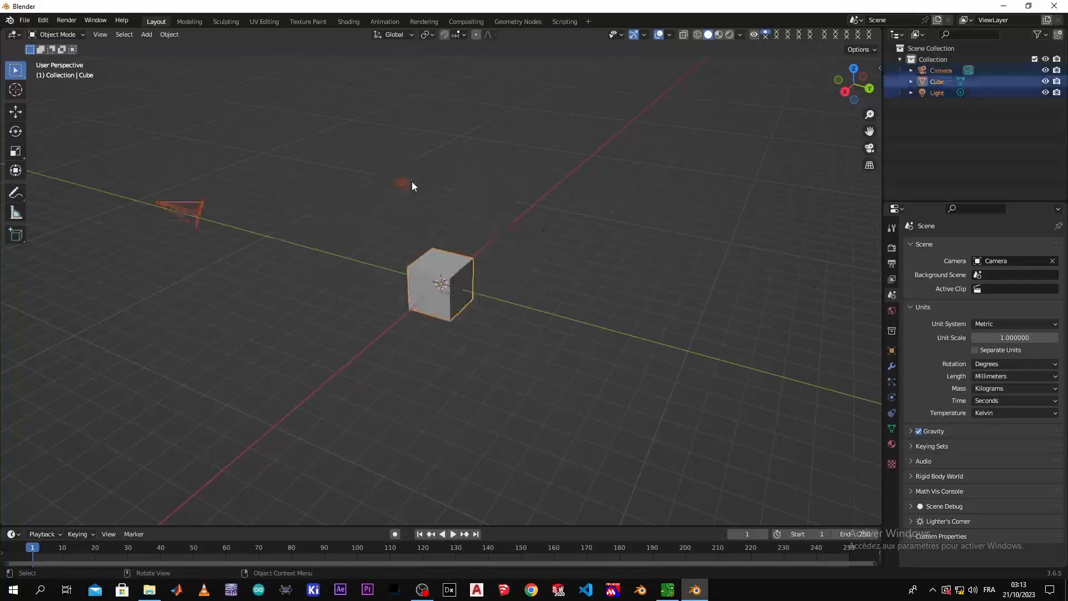
scroll(449, 259, up, 3)
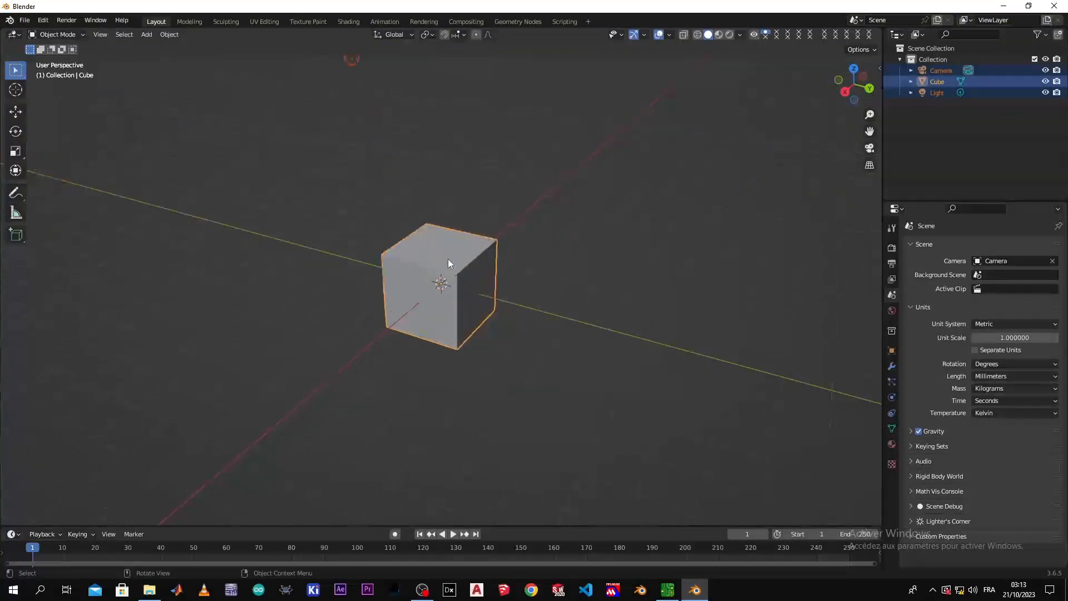
key(x)
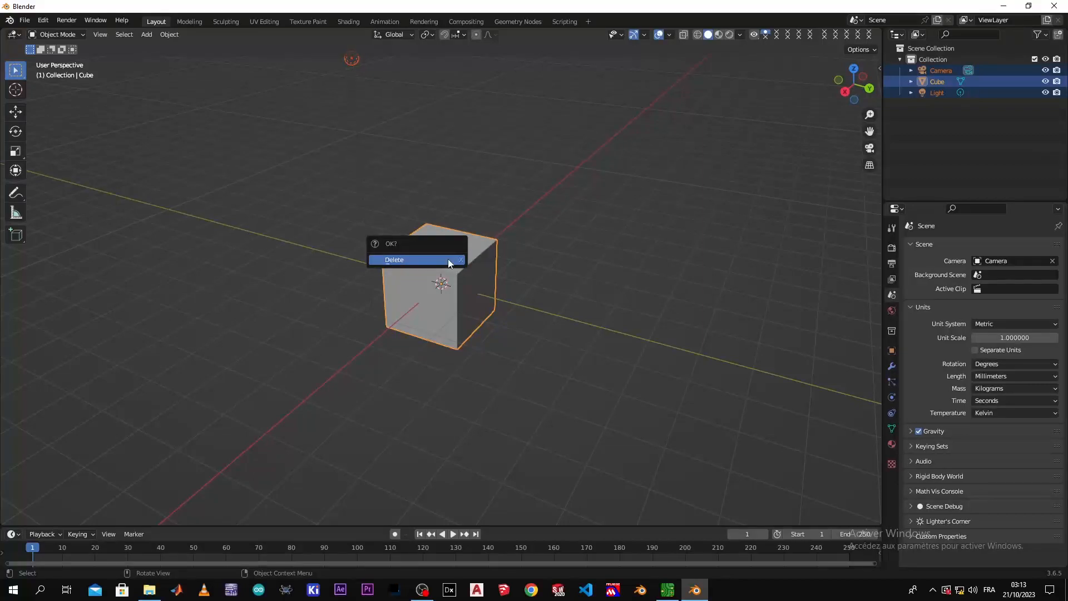
click(450, 260)
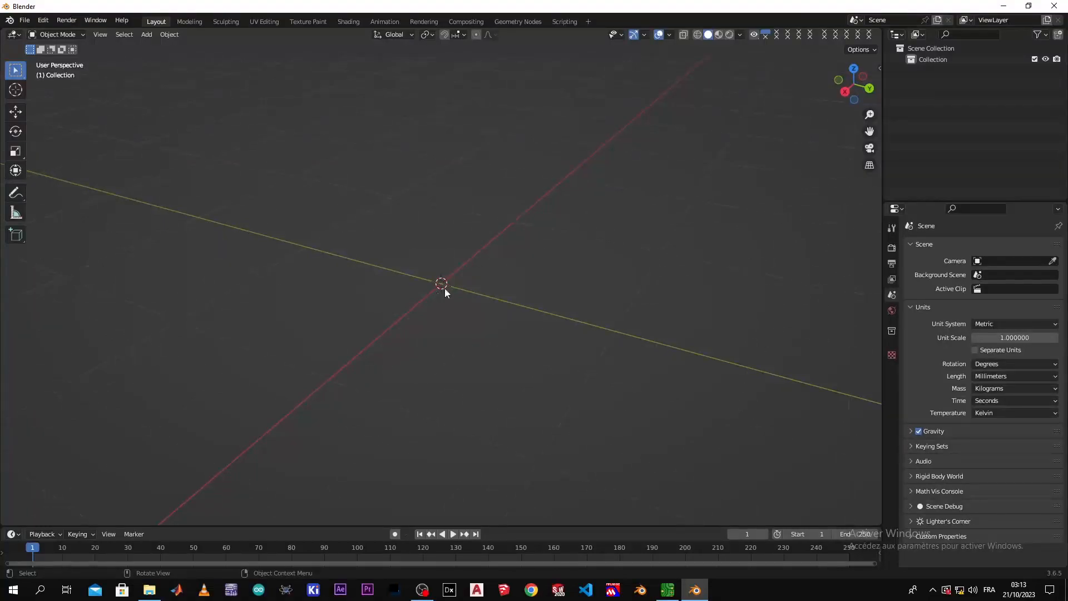
- Import KICAD moteur DC et clavier.wrl from the Desktop as X3D/VRML2 and show the board in front orthographic view
middle_drag(445, 290, 498, 314)
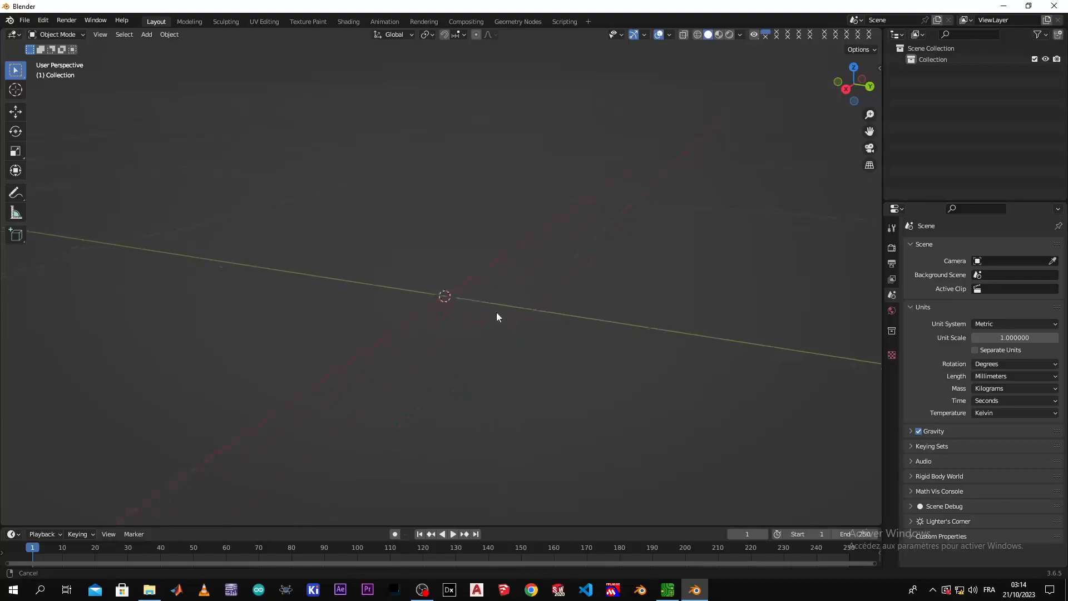
middle_drag(440, 338, 430, 339)
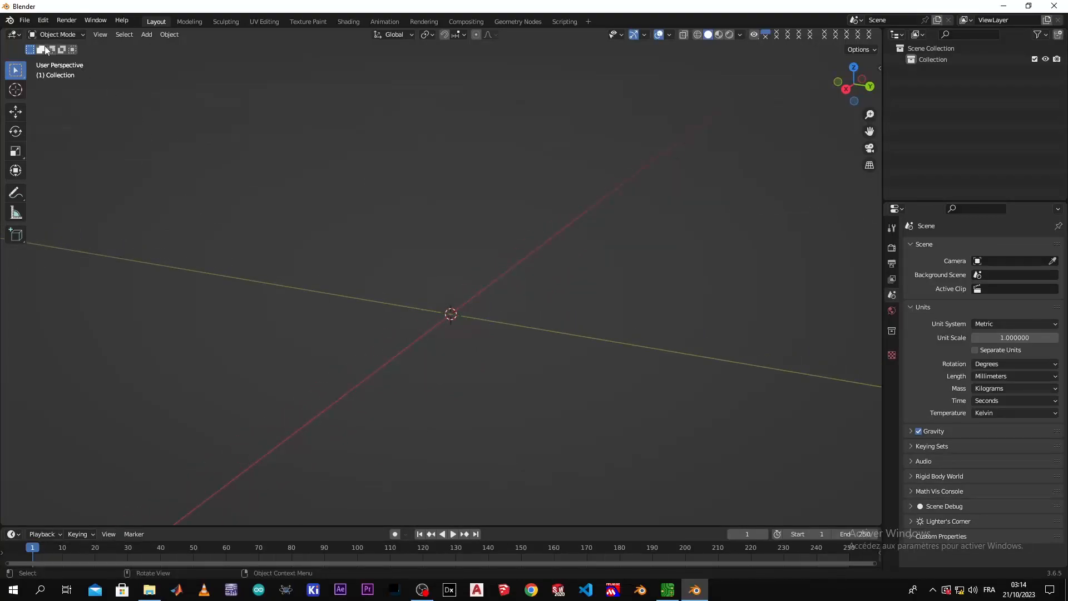
click(24, 20)
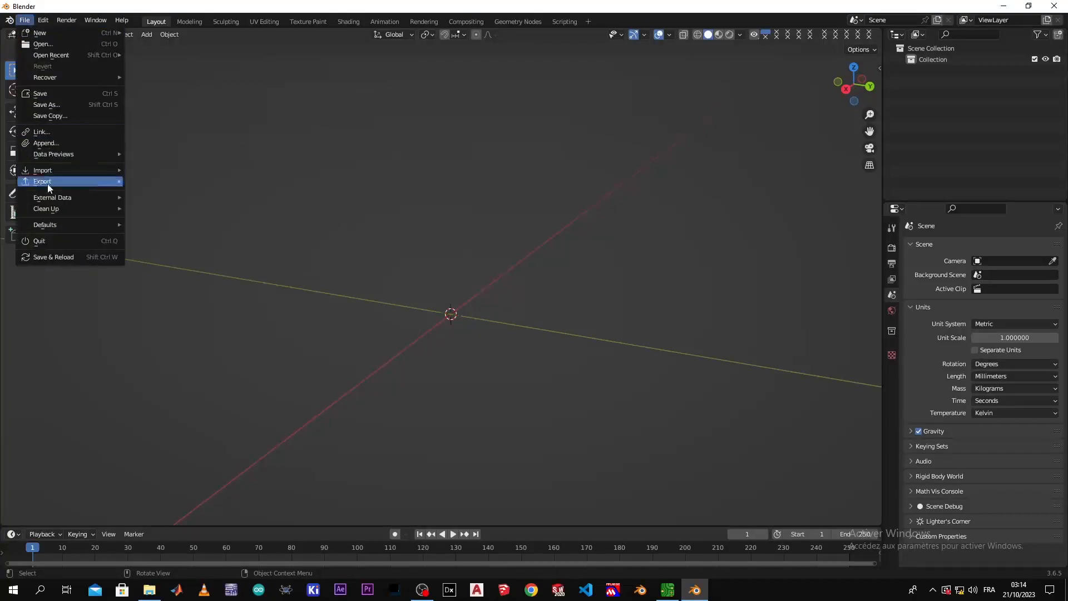
mouse_move(57, 174)
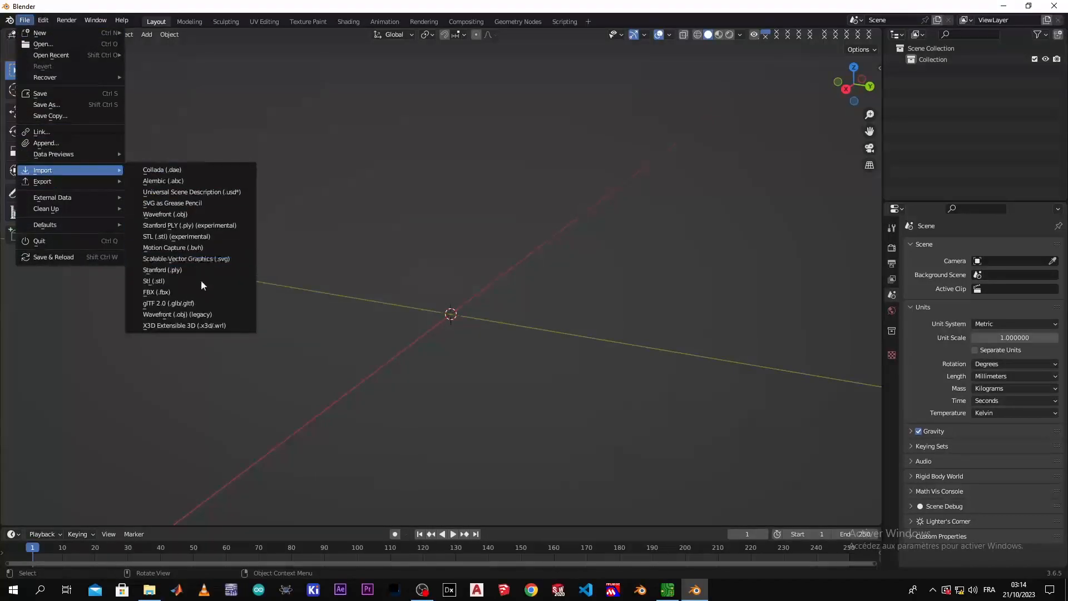
click(219, 328)
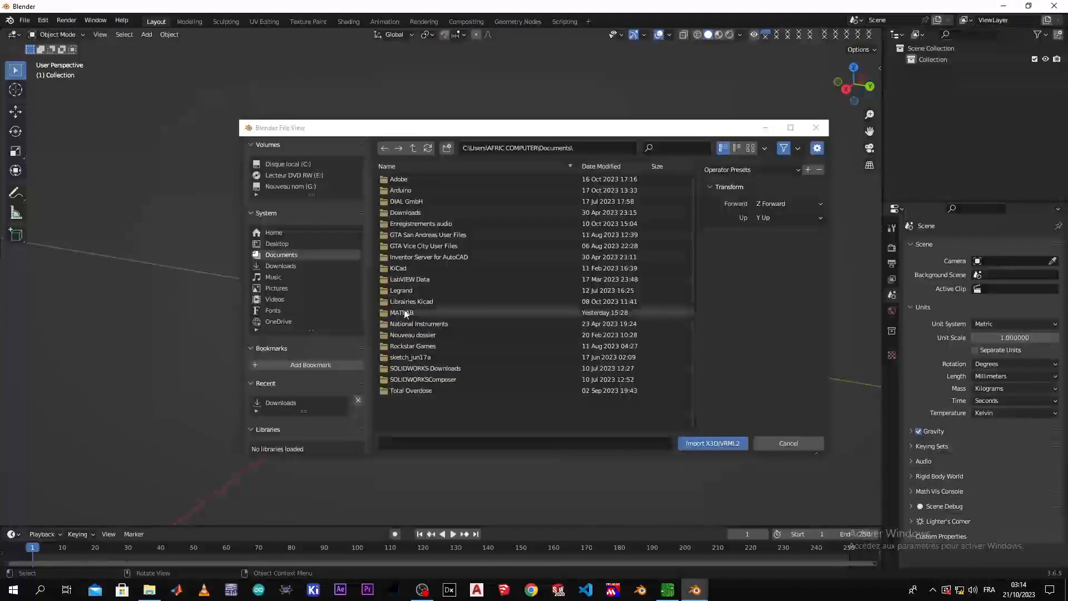
click(278, 244)
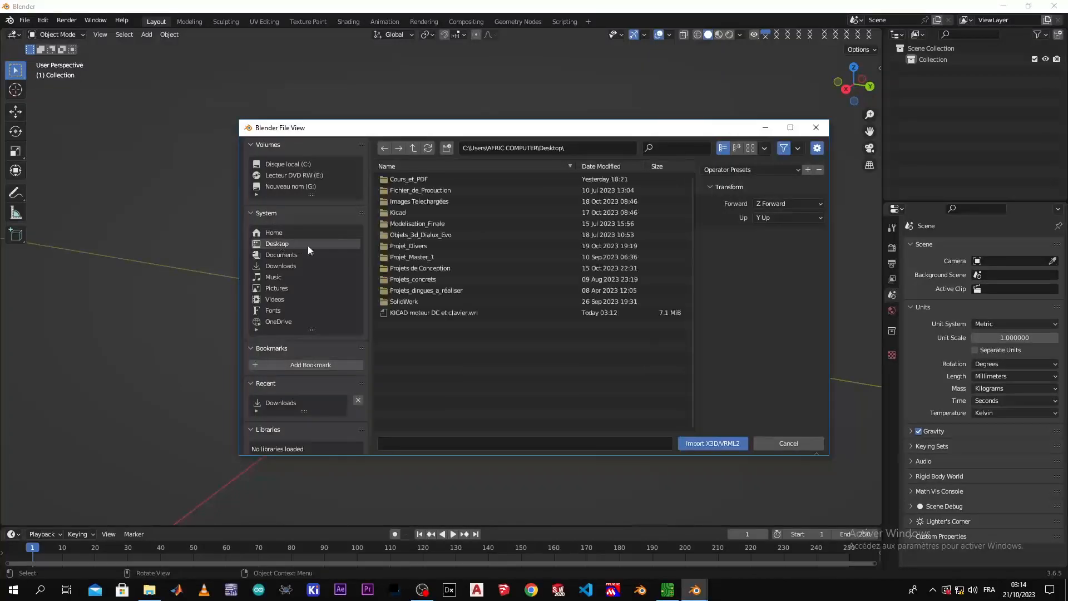
double_click(480, 314)
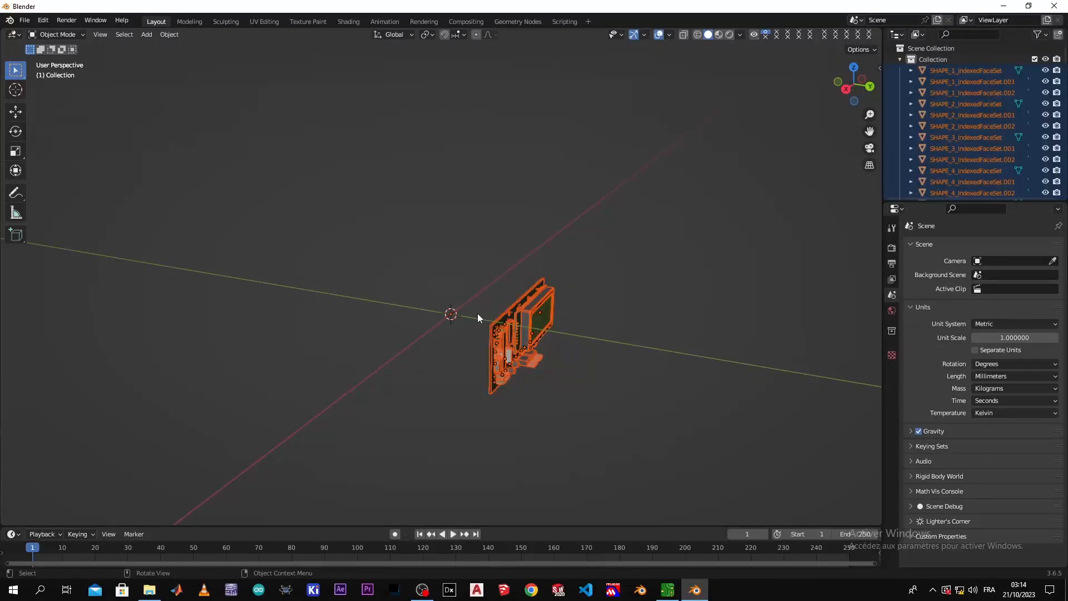
middle_drag(551, 336, 506, 357)
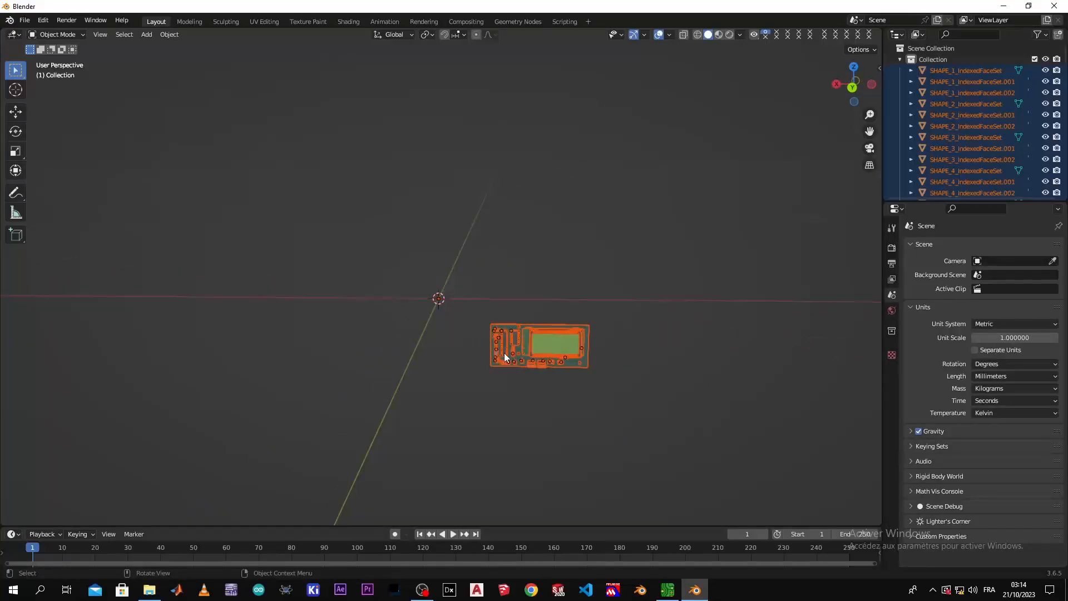
key(KP_1)
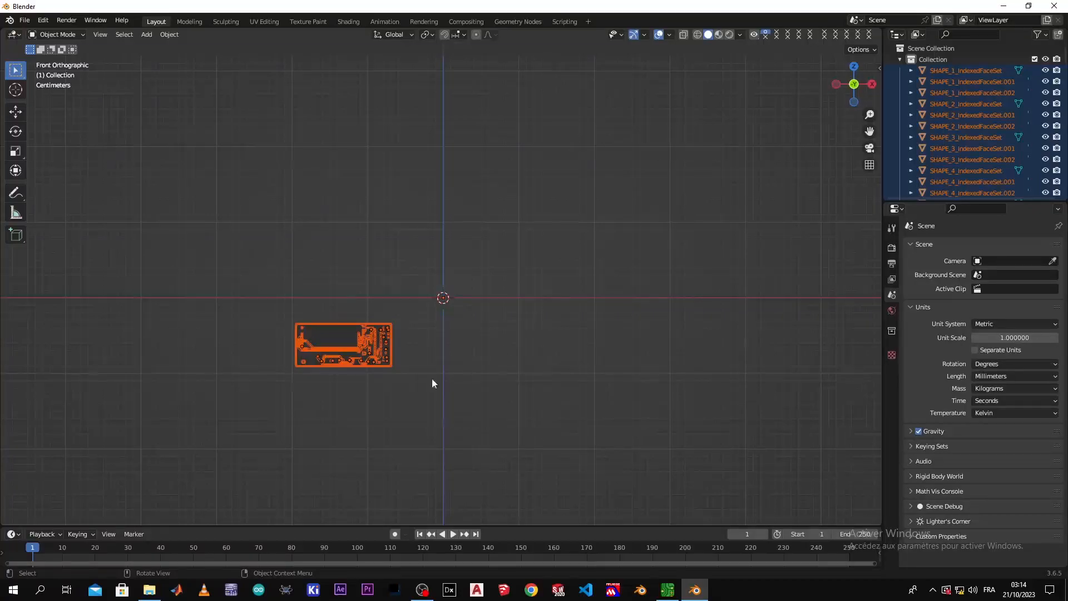
- Rotate the imported board 90° about the global X axis so it lies flat
scroll(443, 374, up, 4)
shift+middle_drag(402, 374, 554, 332)
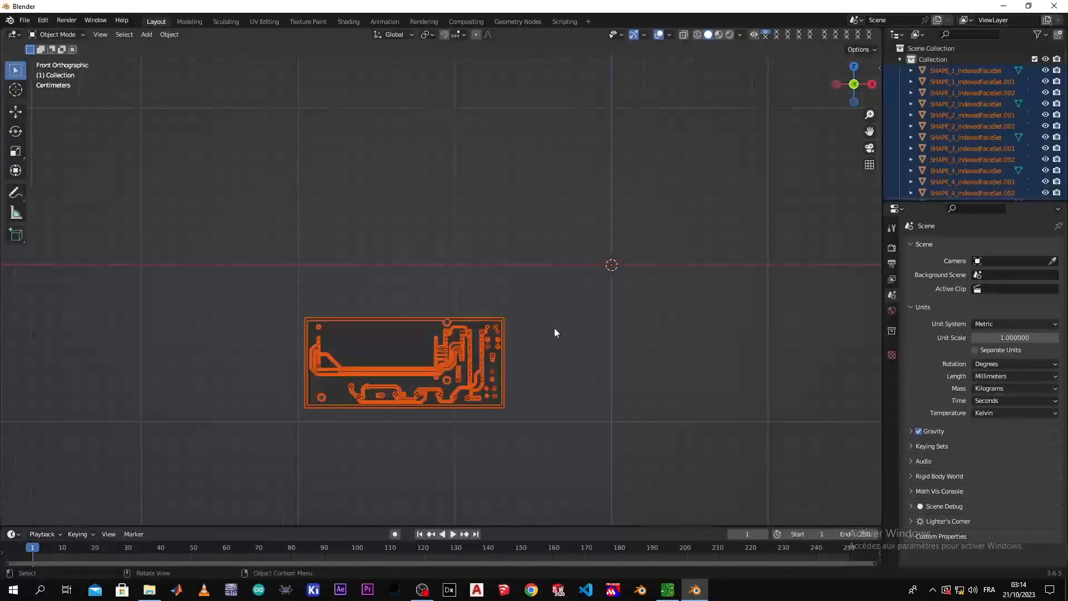
text(rx)
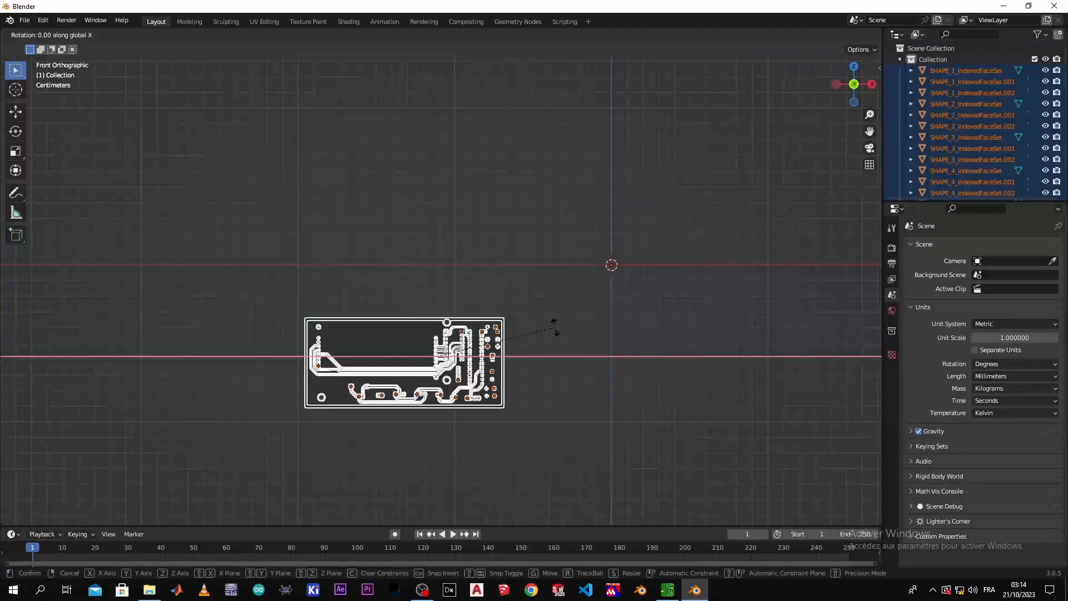
text(90)
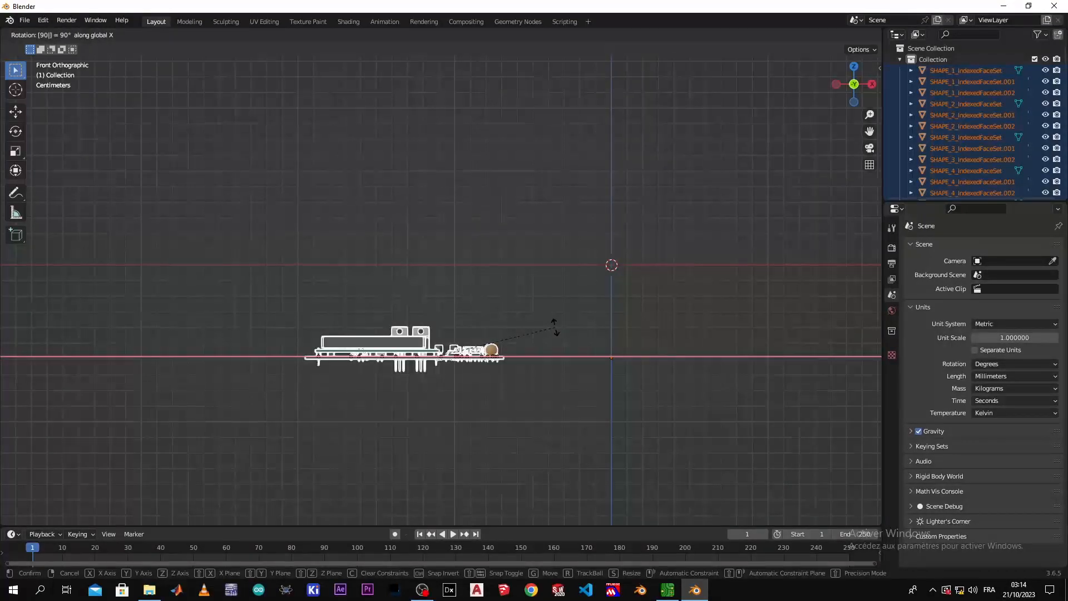
key(Return)
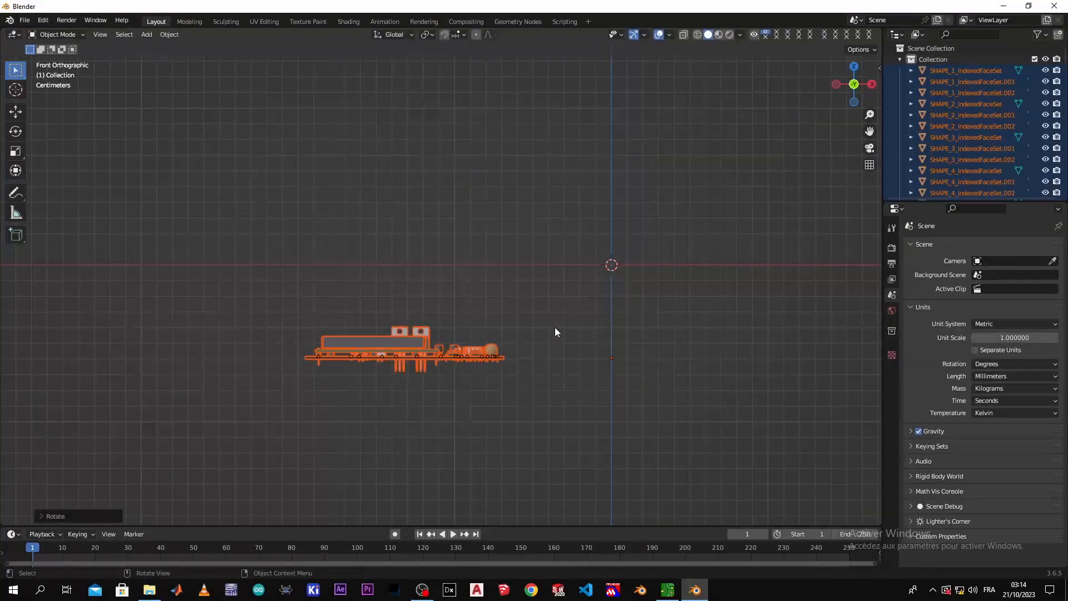
- Move the whole board up along Z to just above the horizontal axis and along X until it is centred on the origin, then deselect it
key(g)
key(z)
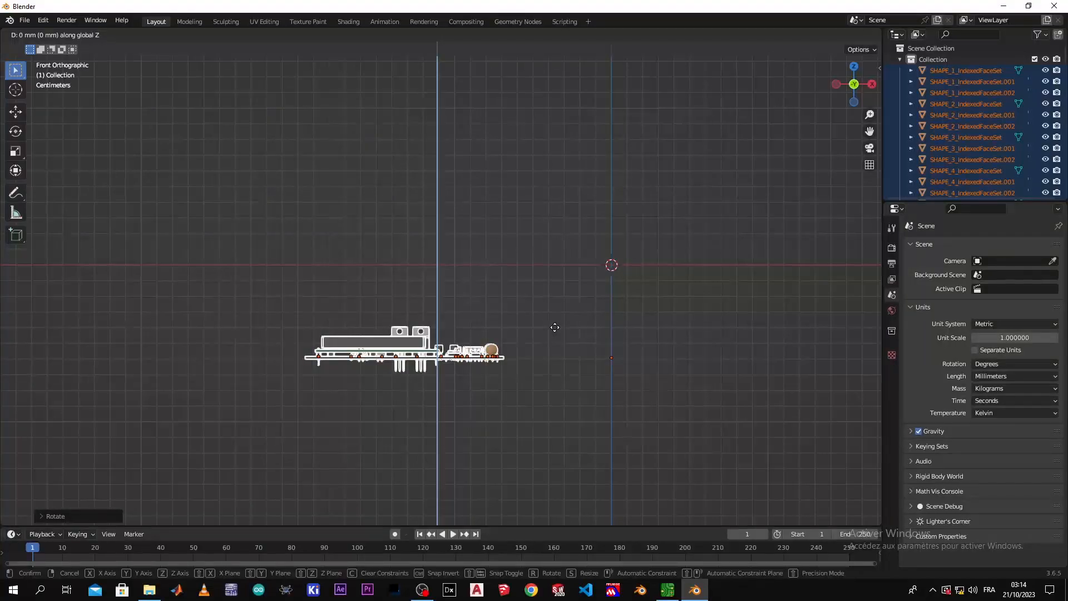
click(558, 222)
key(g)
key(x)
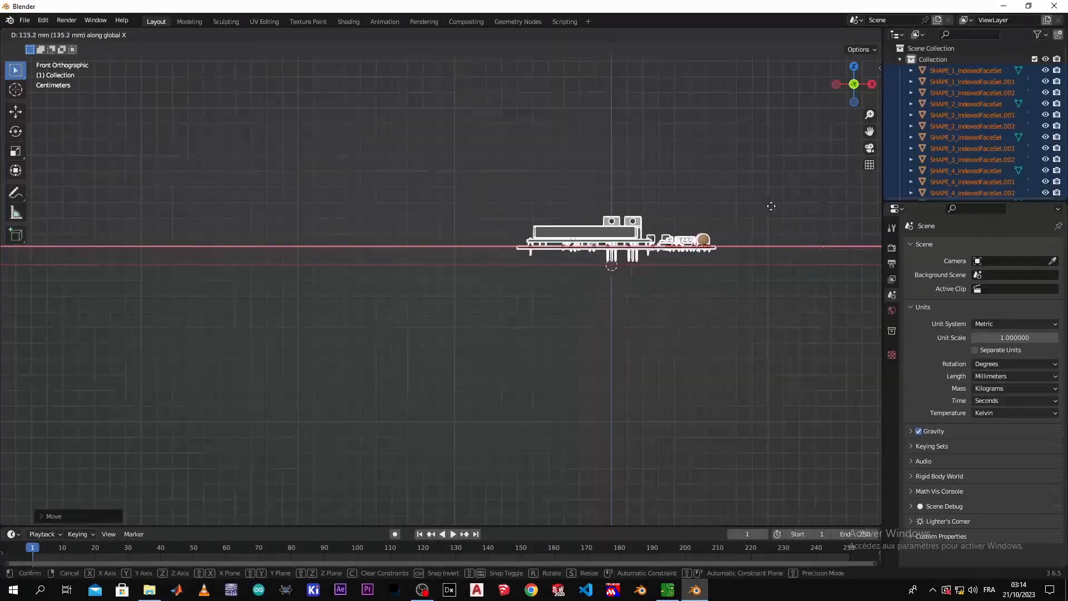
click(764, 209)
middle_drag(704, 260, 688, 298)
scroll(688, 298, up, 5)
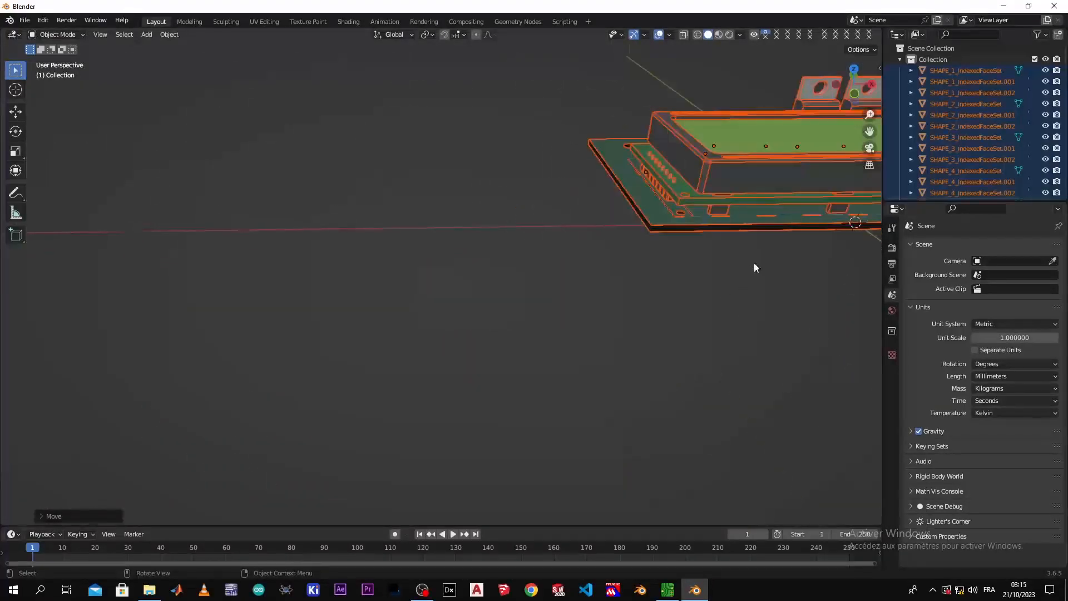
shift+middle_drag(758, 257, 478, 387)
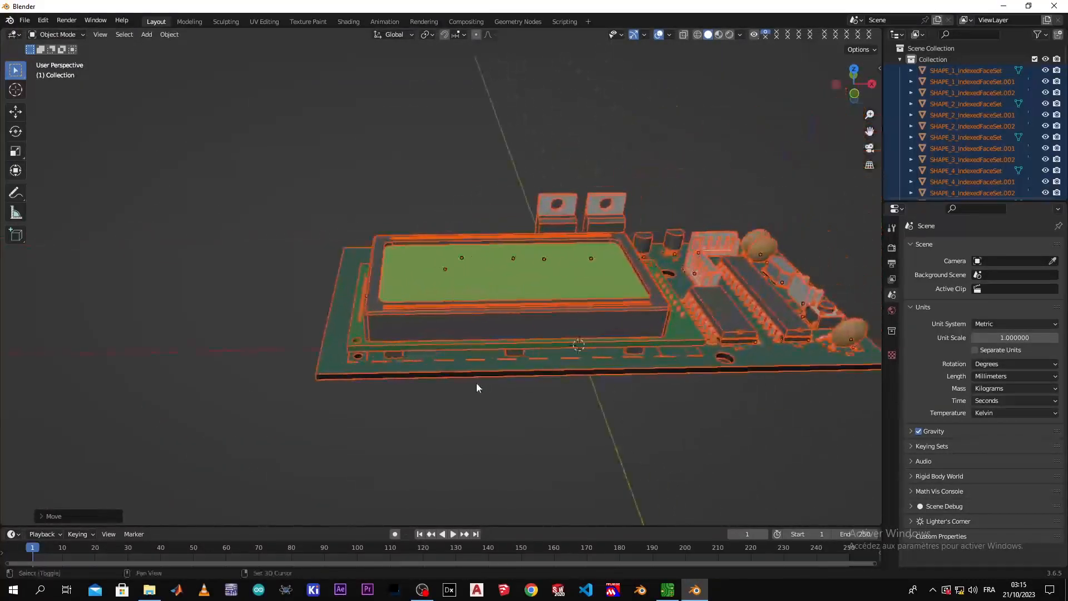
click(534, 416)
- Add a plane mesh at the origin and scale it uniformly to about 0.084 so it extends slightly past the board's ends
middle_drag(539, 416, 366, 397)
scroll(558, 361, up, 3)
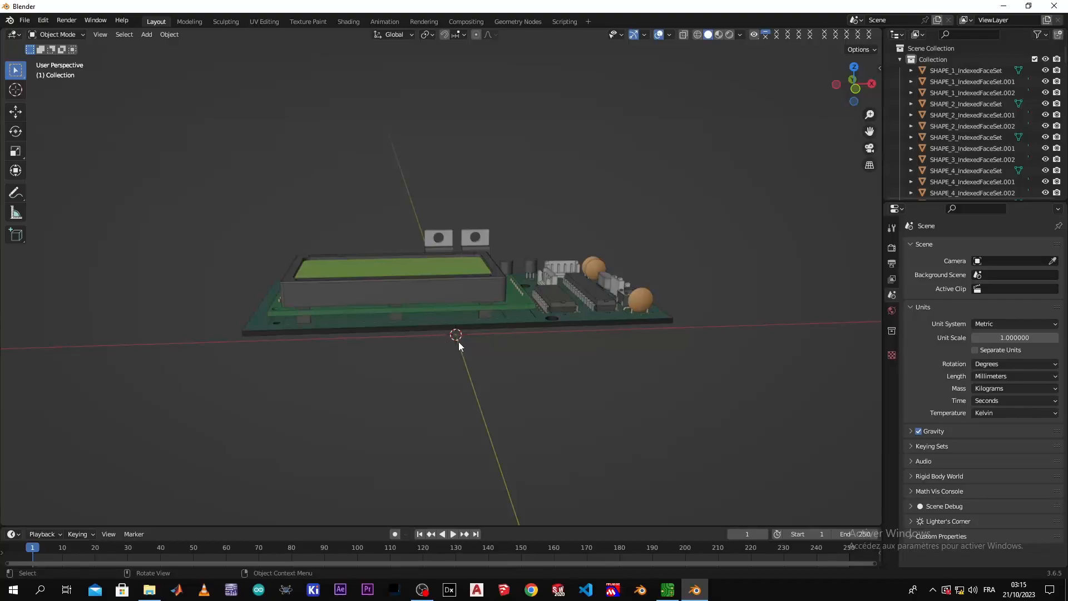
key(shift+a)
mouse_move(459, 345)
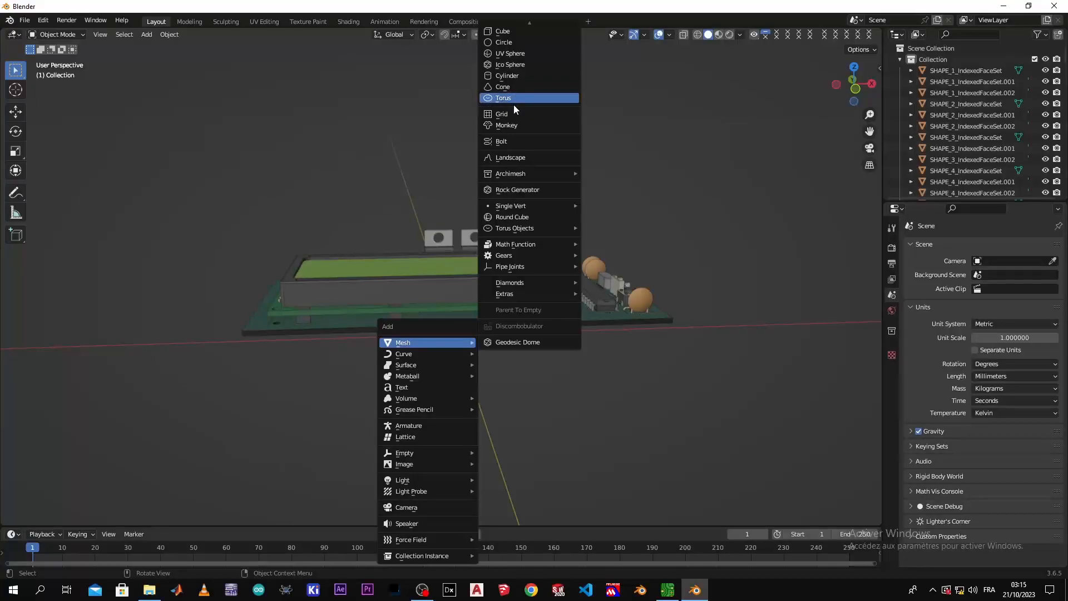
scroll(502, 57, up, 3)
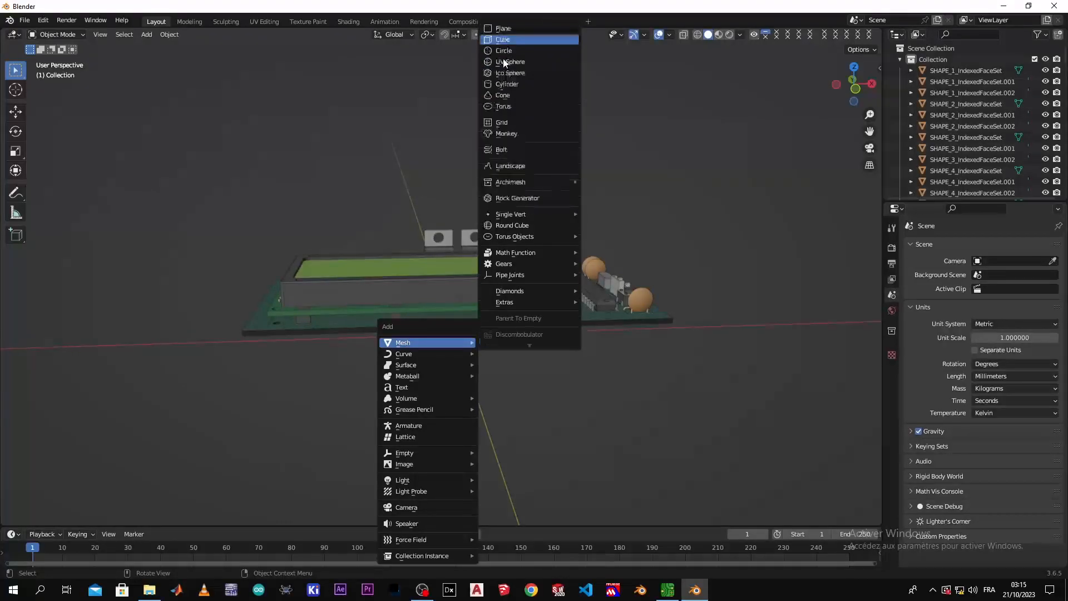
click(513, 25)
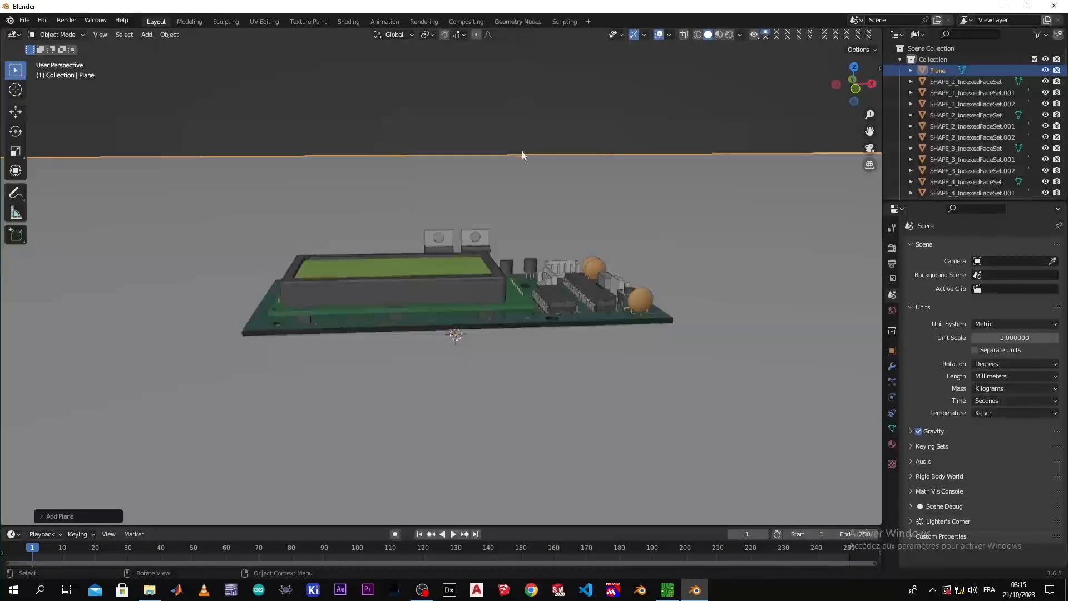
scroll(521, 196, down, 8)
middle_drag(522, 212, 525, 259)
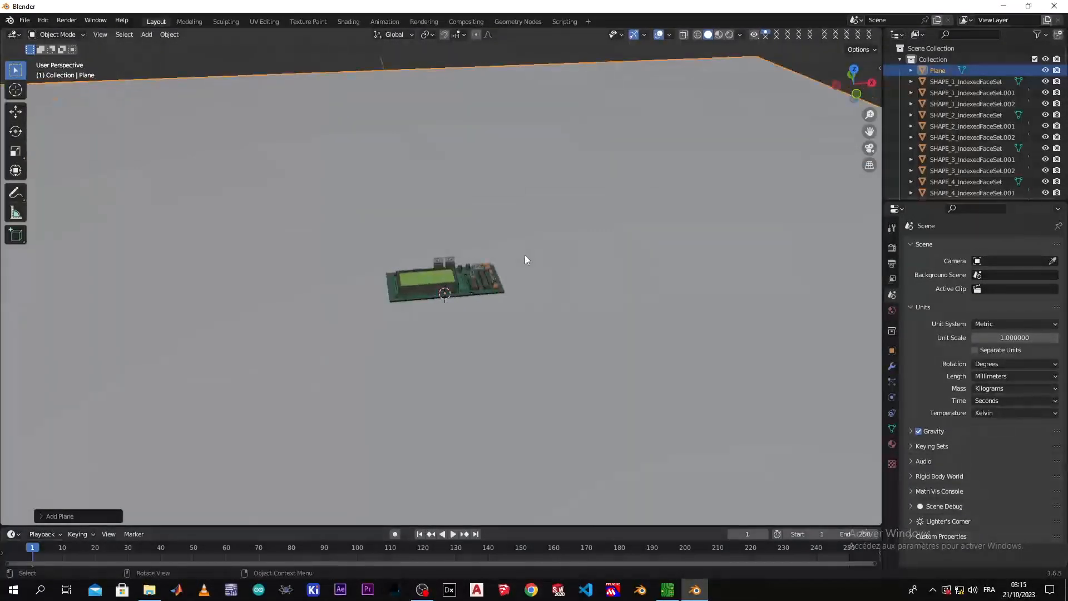
key(s)
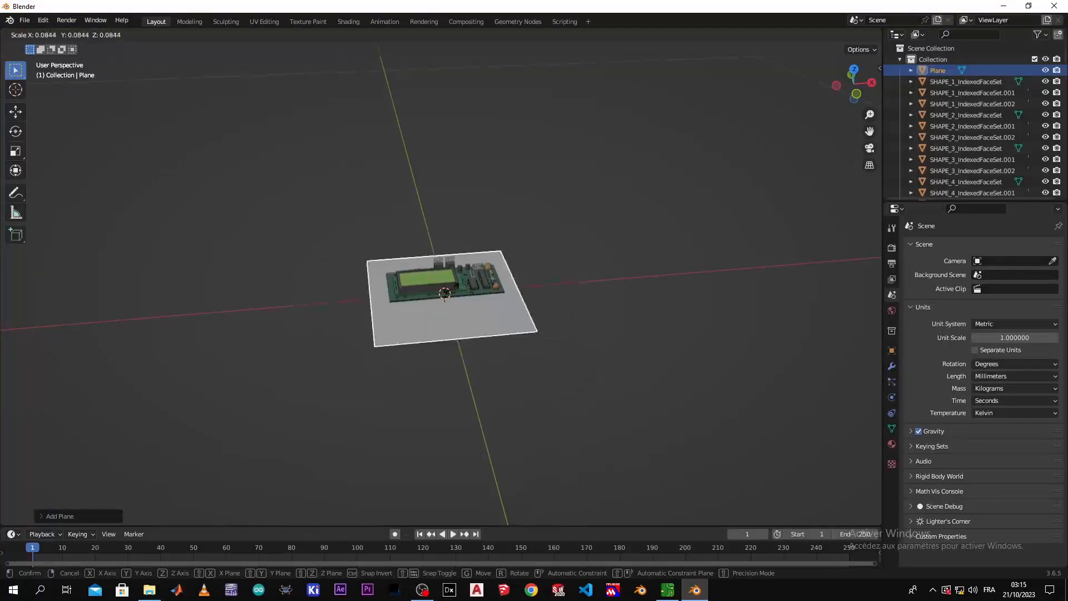
click(451, 293)
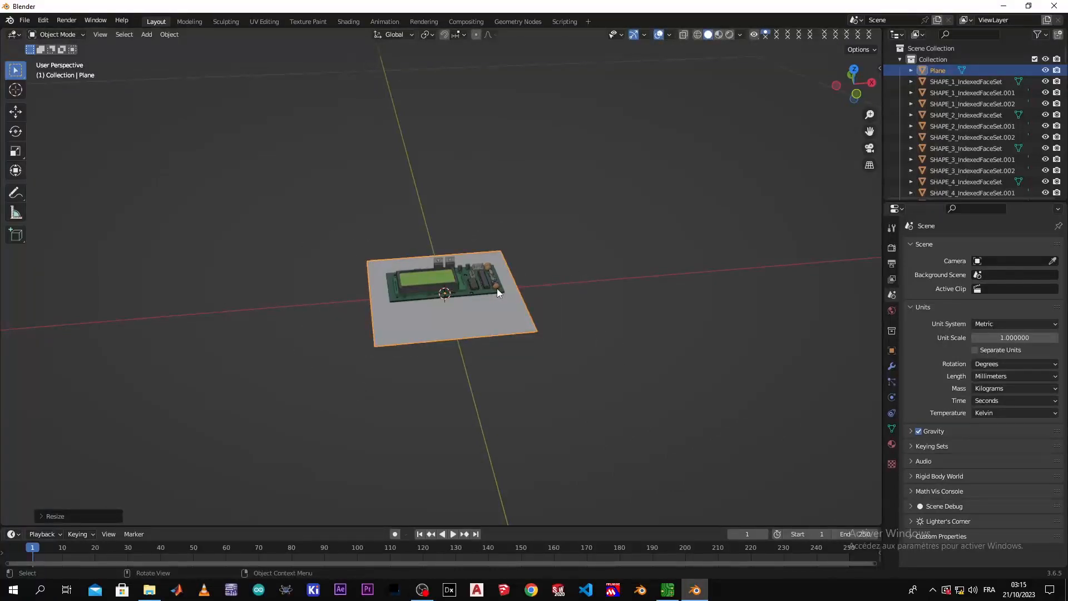
- In top view, scale the plane to about 0.78 along X and shrink it along Y until its upper edge meets the board's
key(KP_7)
scroll(496, 288, up, 3)
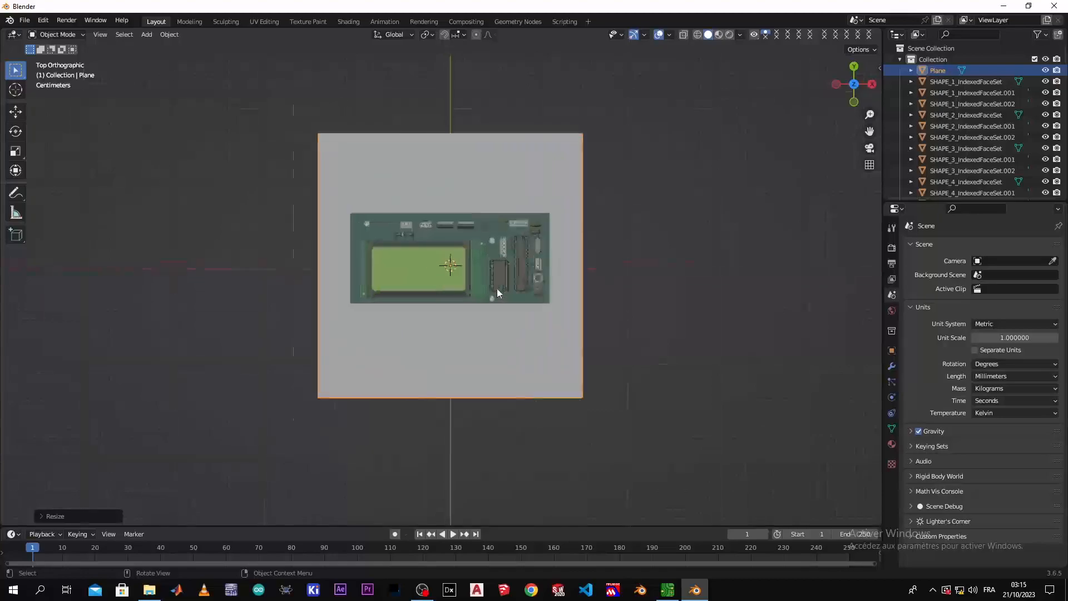
scroll(497, 289, up, 3)
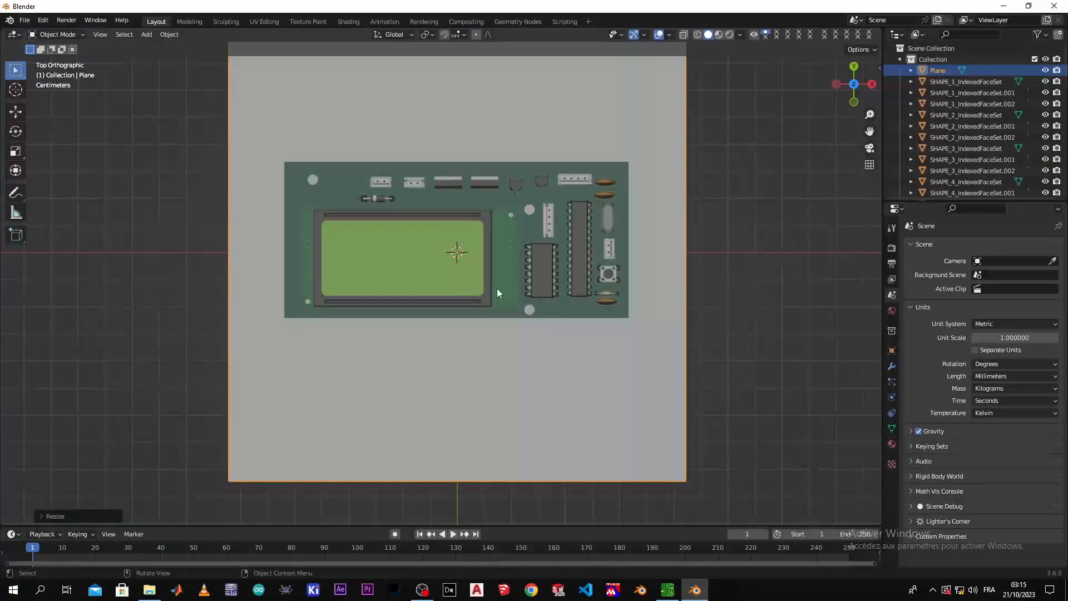
shift+middle_drag(500, 276, 490, 344)
key(s)
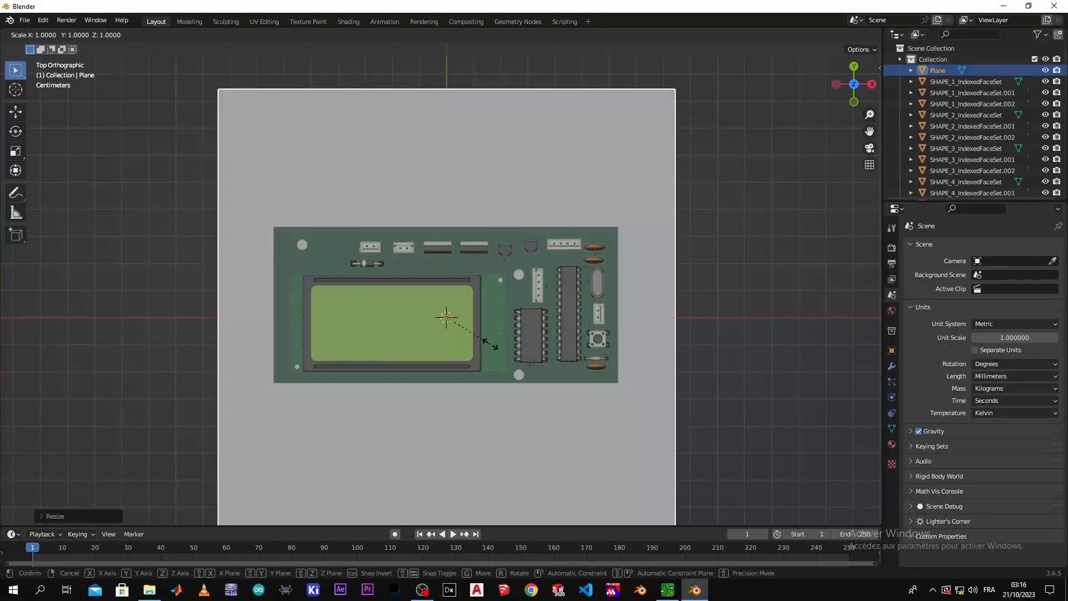
key(x)
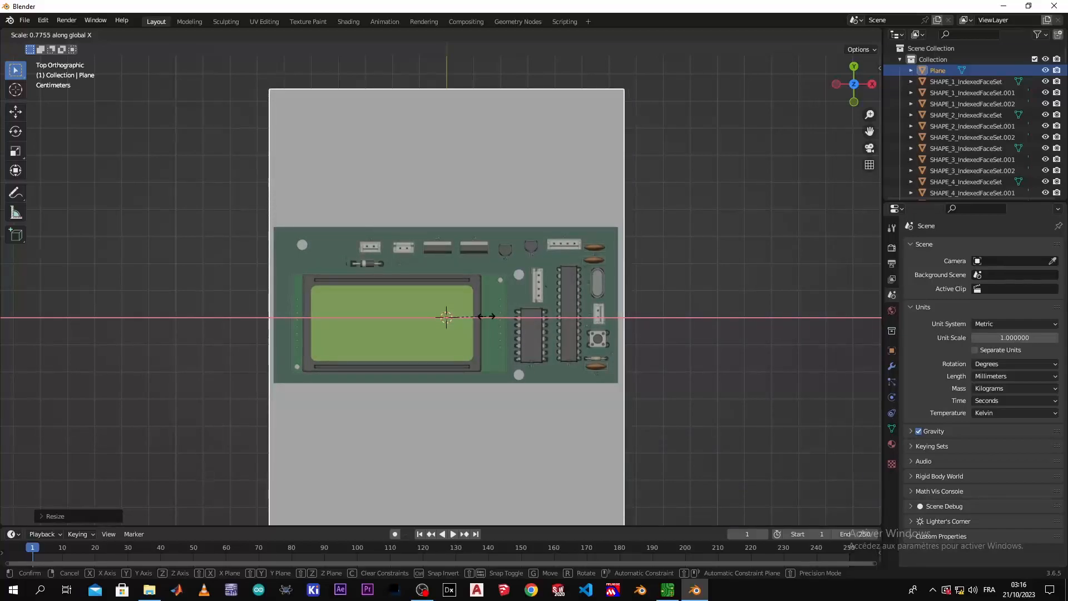
click(486, 315)
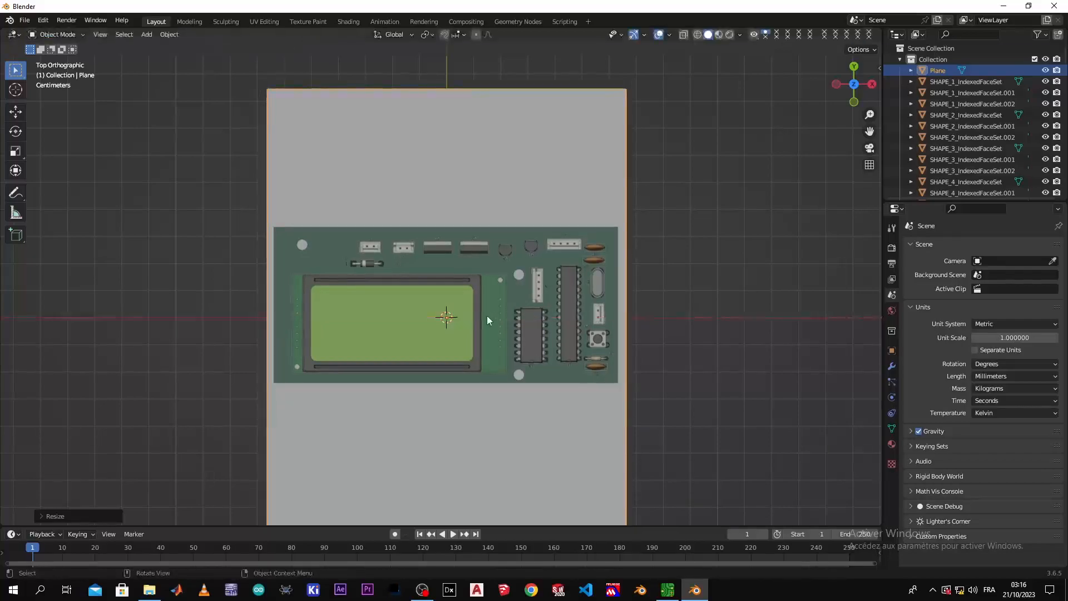
key(s)
key(y)
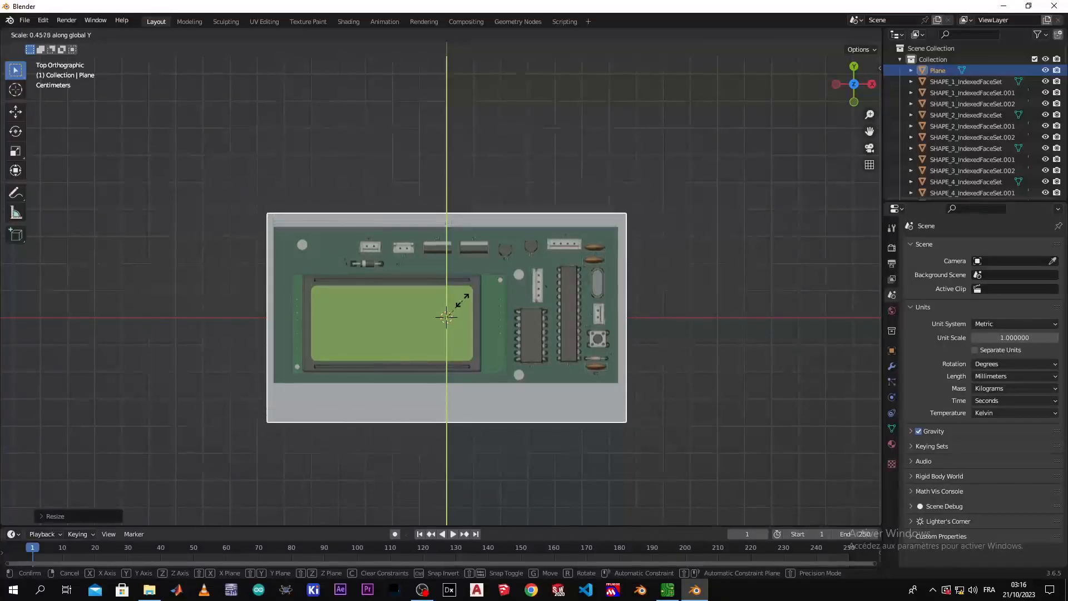
click(461, 306)
- Move the plane about 5 mm along Y so its margins above and below the board are even
scroll(461, 307, up, 3)
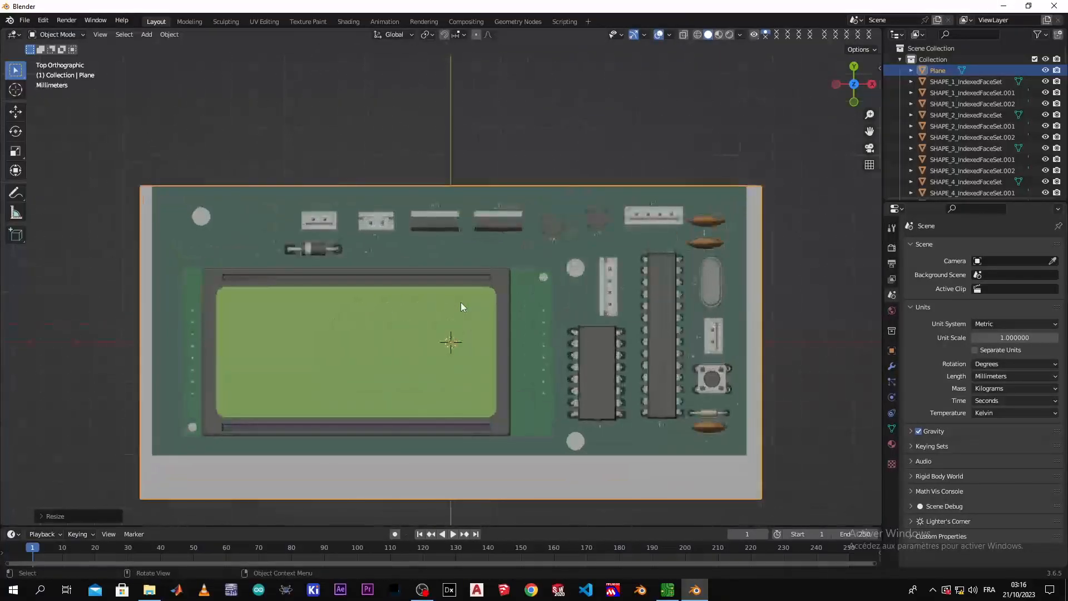
key(g)
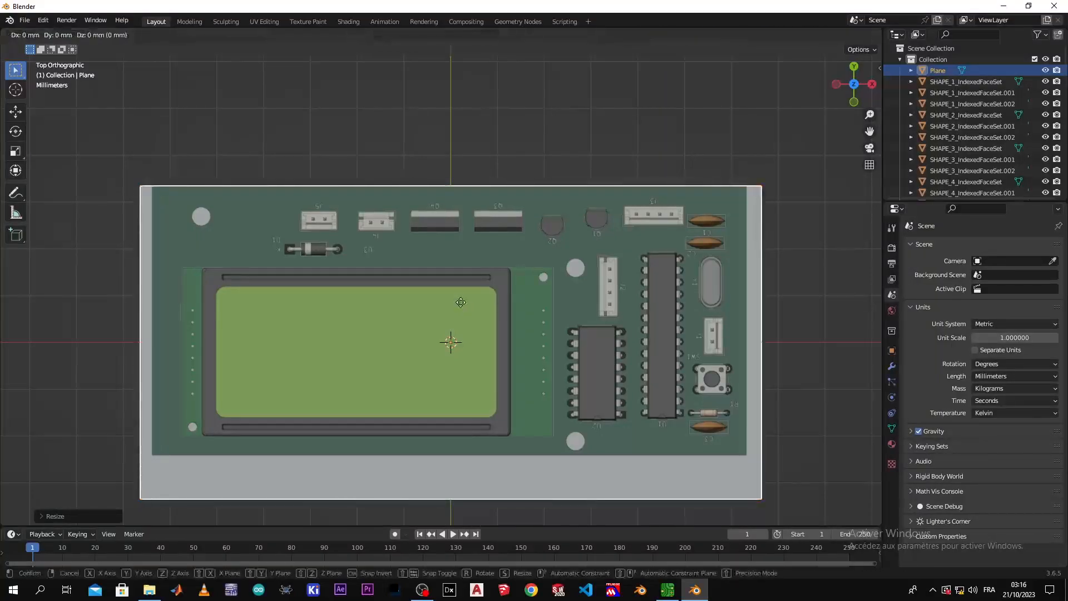
key(y)
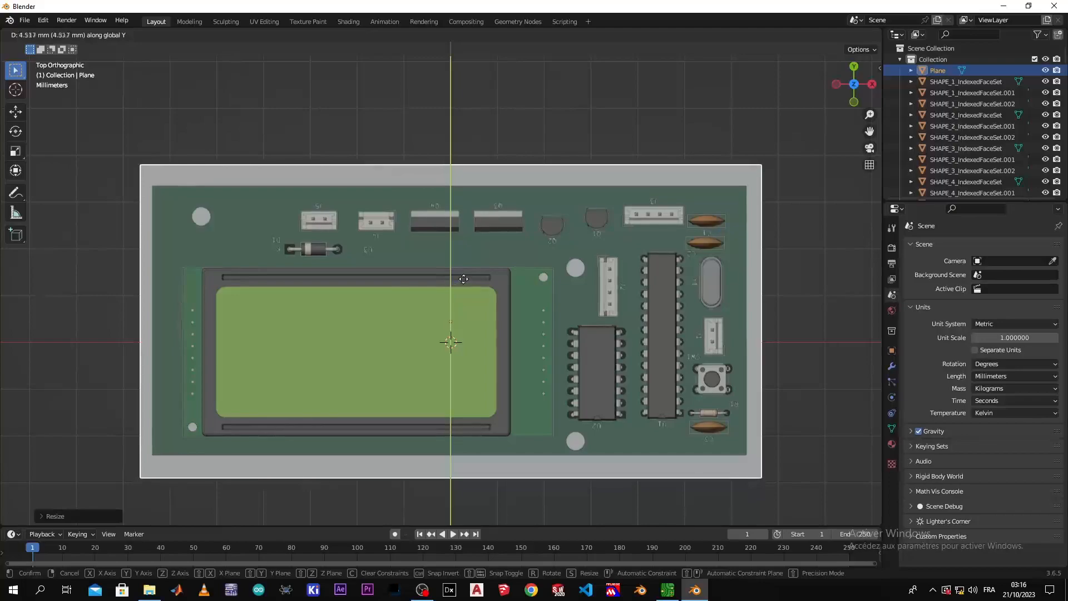
click(480, 175)
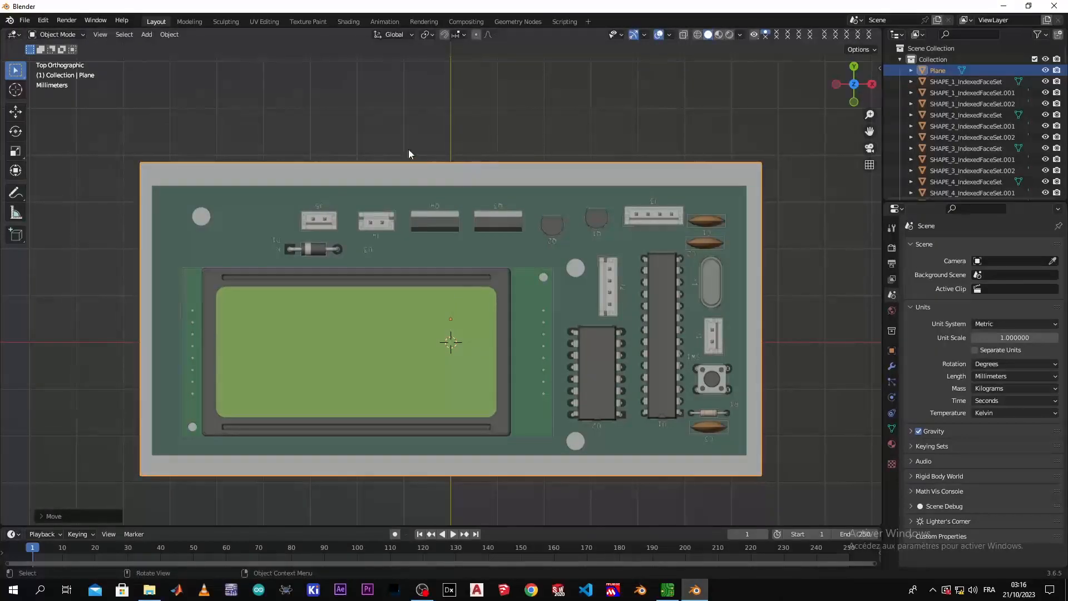
- Tighten the plane's margin around the board by scaling it to about 0.935 along Y and about 0.998 along X
click(279, 207)
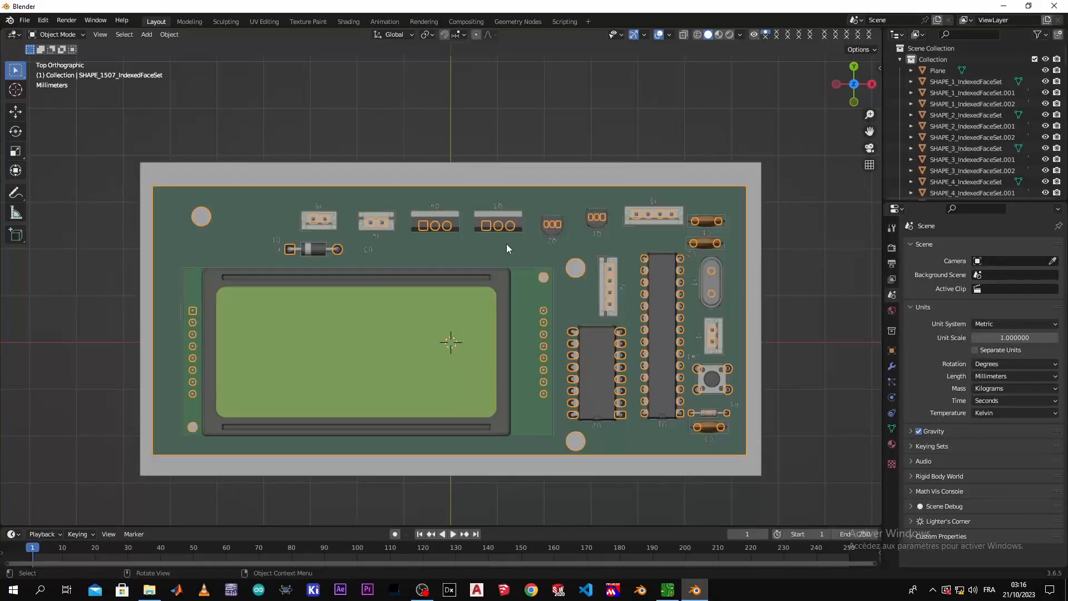
click(544, 177)
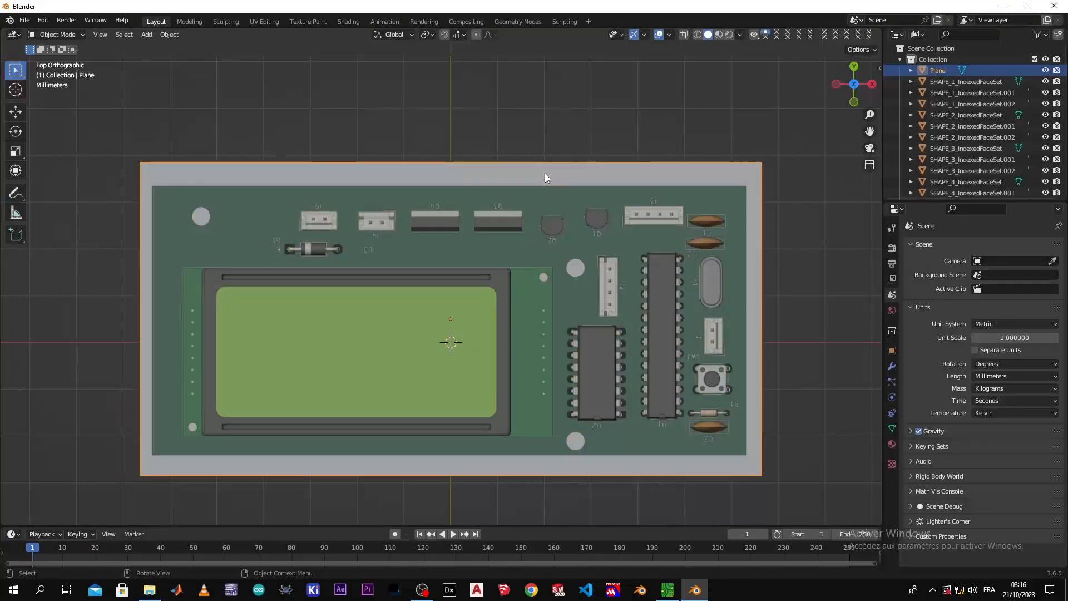
key(s)
key(y)
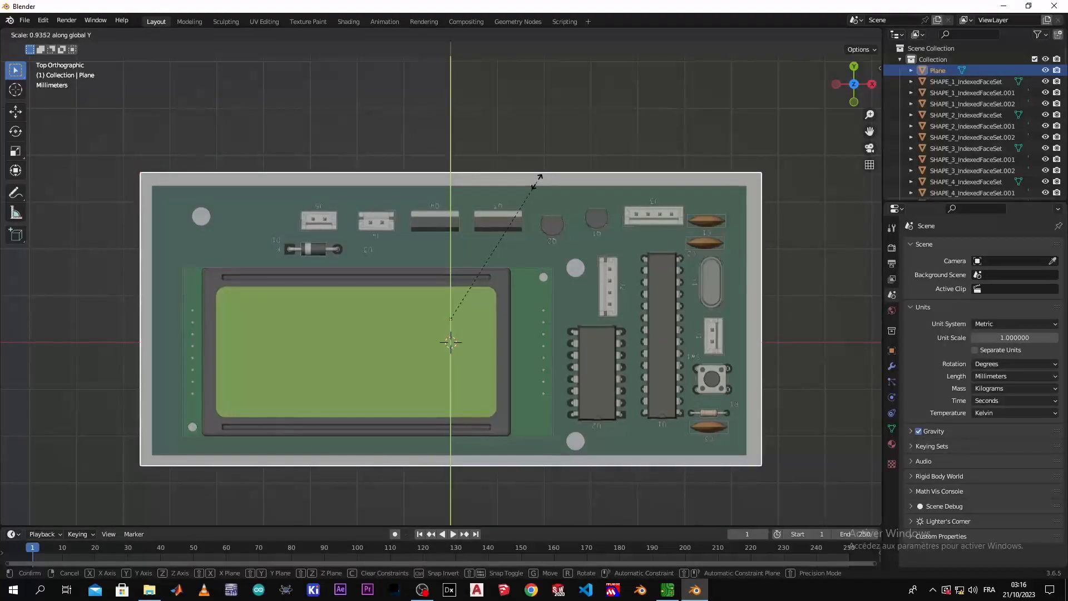
click(536, 180)
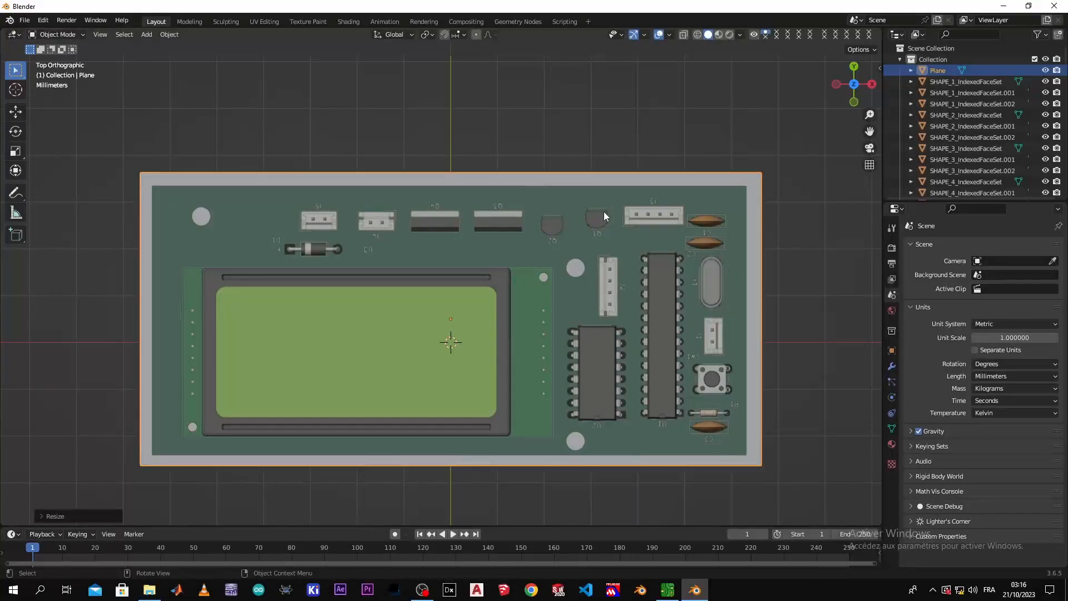
key(s)
key(x)
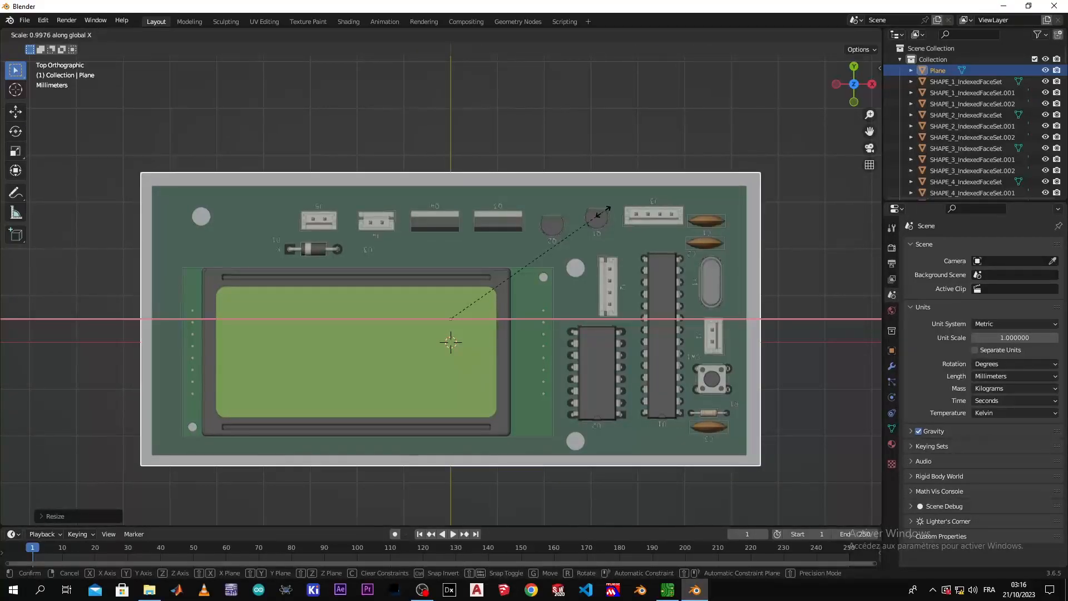
click(603, 211)
- Shift the plane about -0.24 mm along X to even out its side margins around the board, then deselect it
key(g)
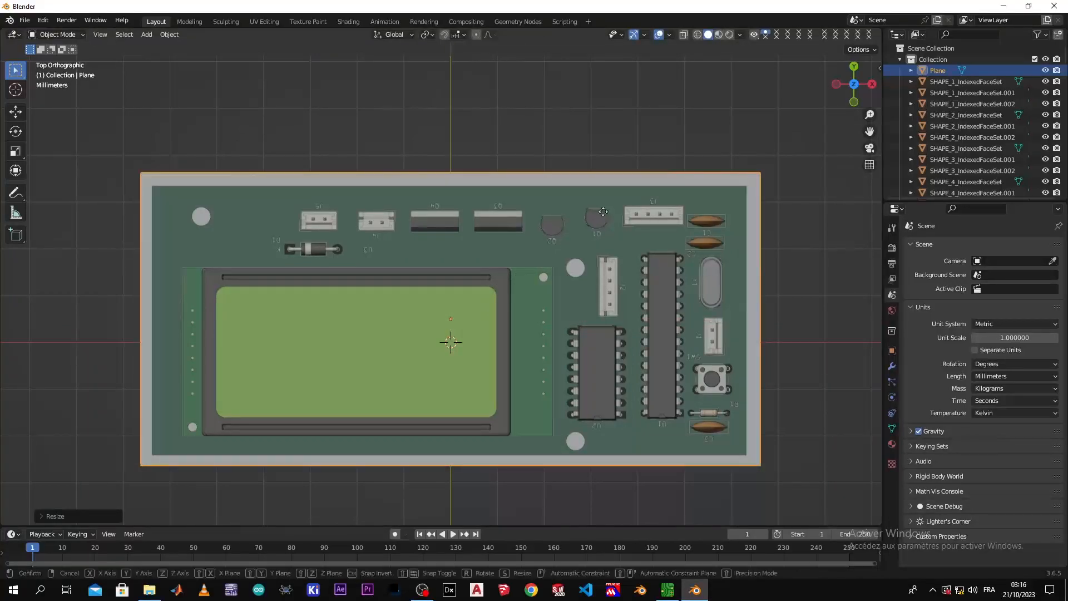
key(x)
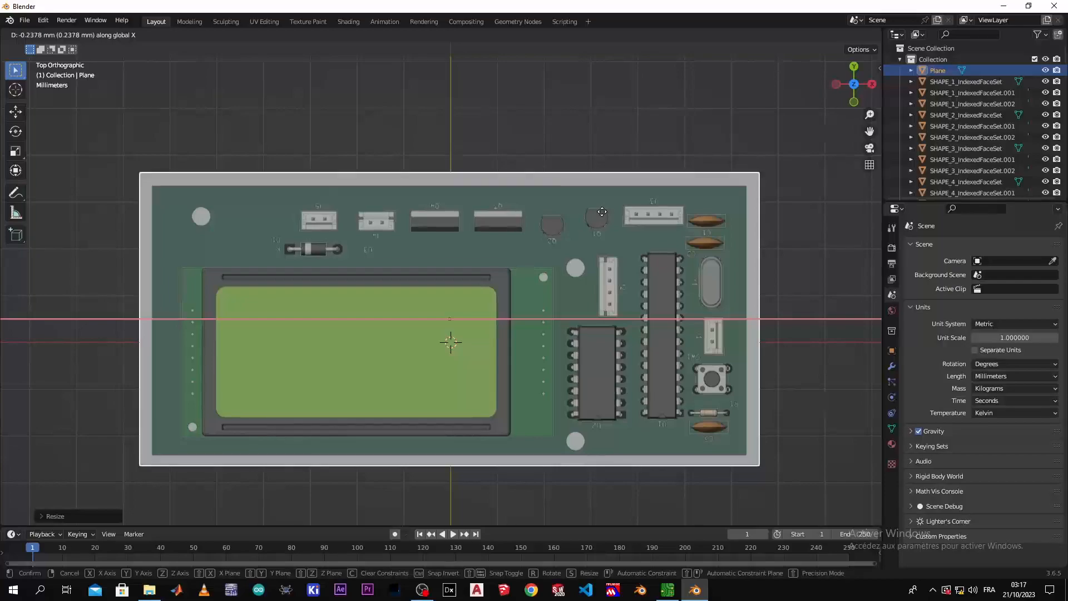
click(602, 211)
middle_drag(582, 314, 612, 381)
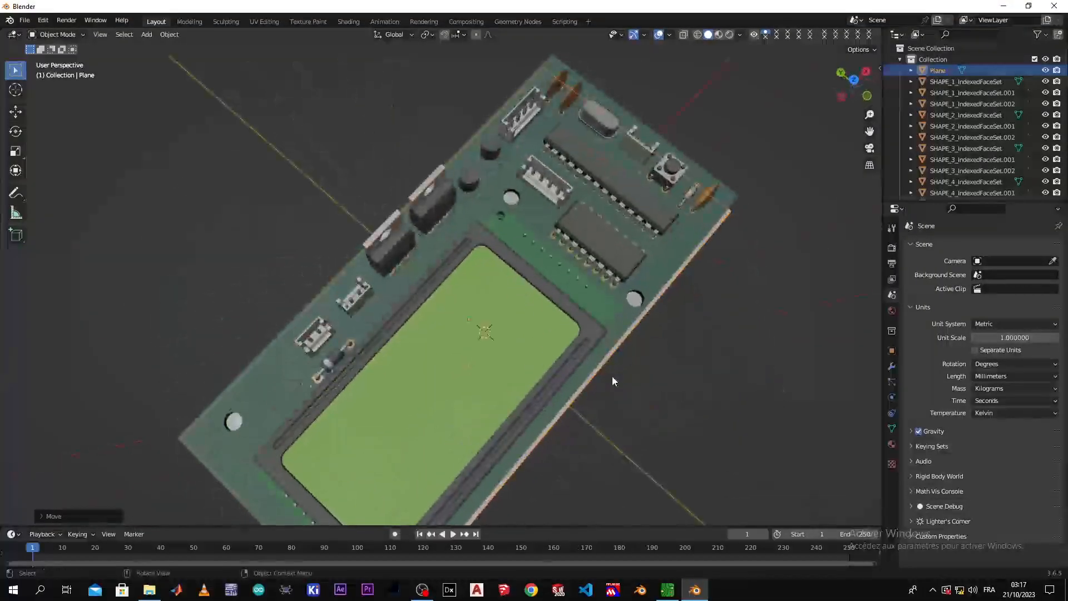
key(KP_7)
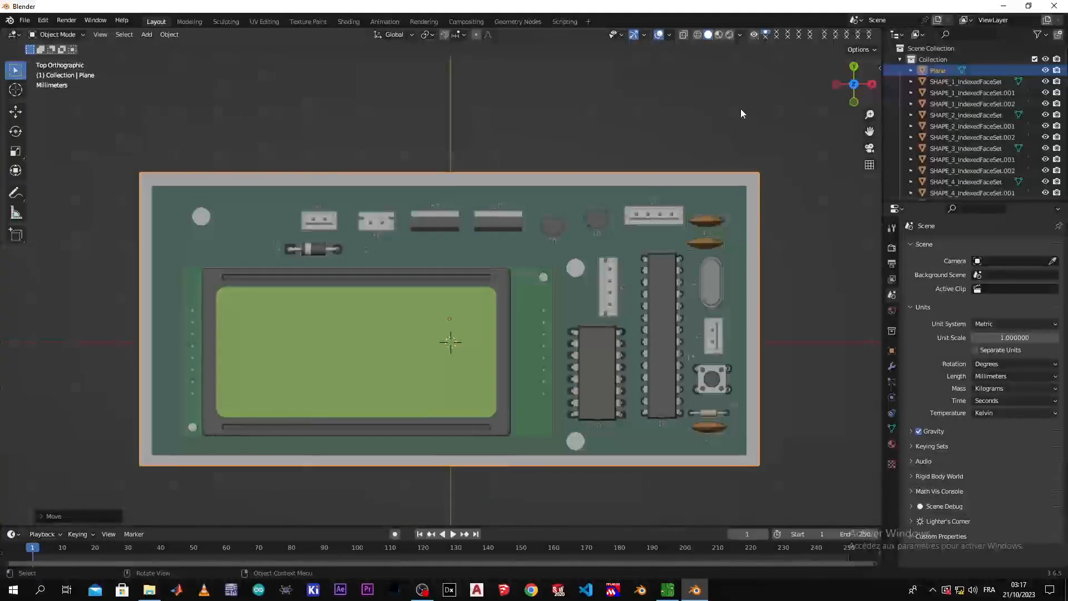
click(656, 212)
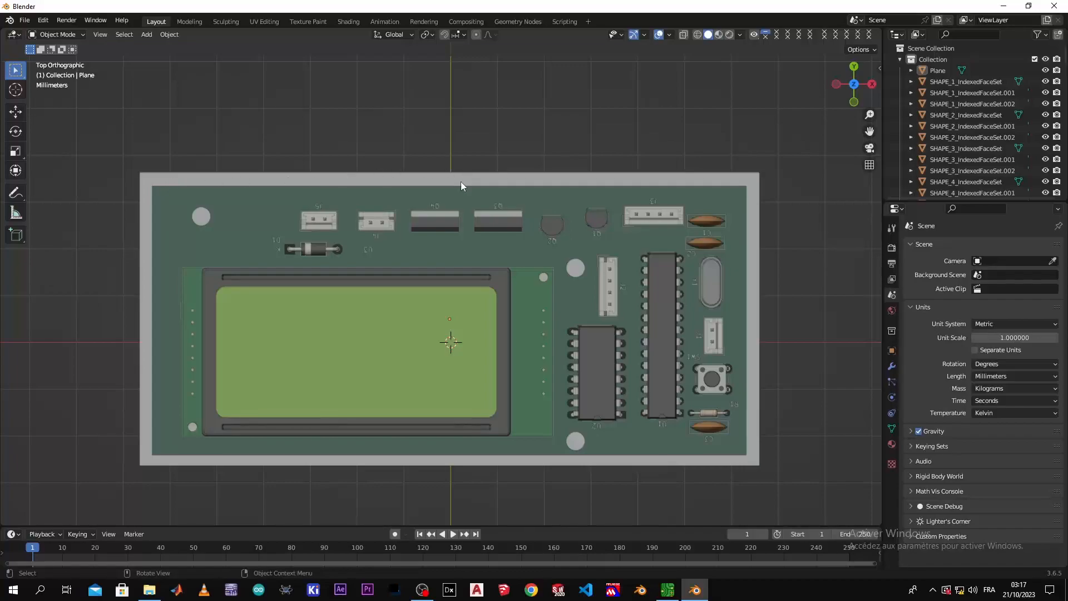
click(81, 35)
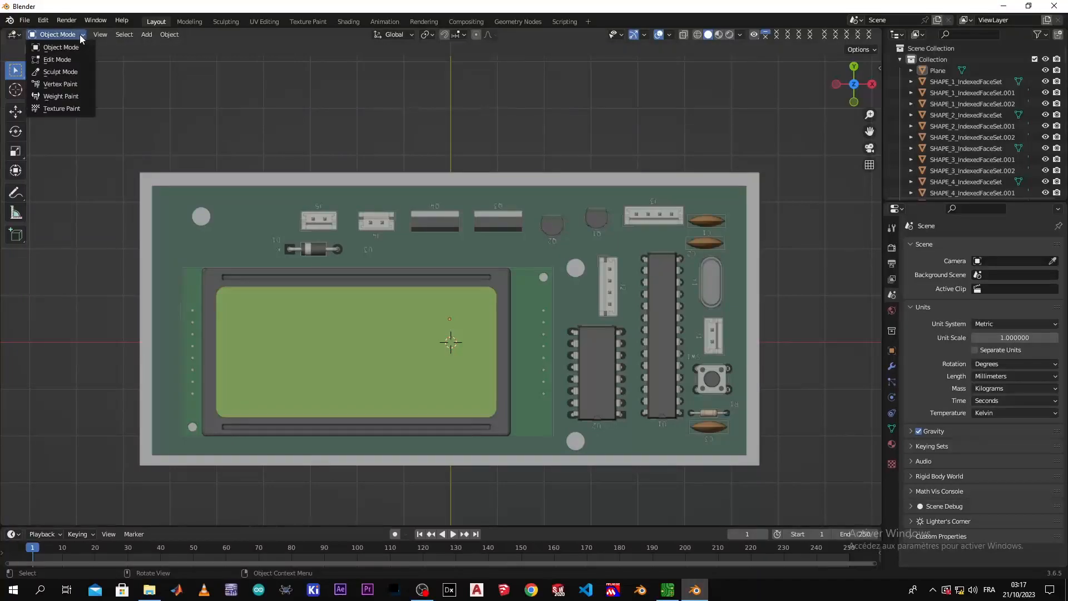
click(66, 62)
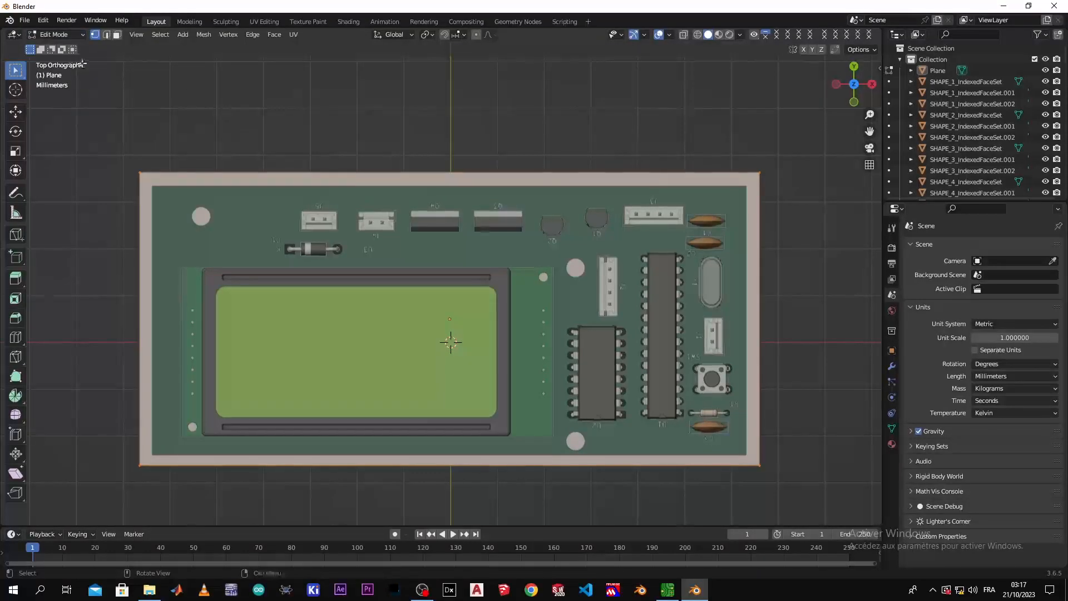
click(78, 34)
click(73, 49)
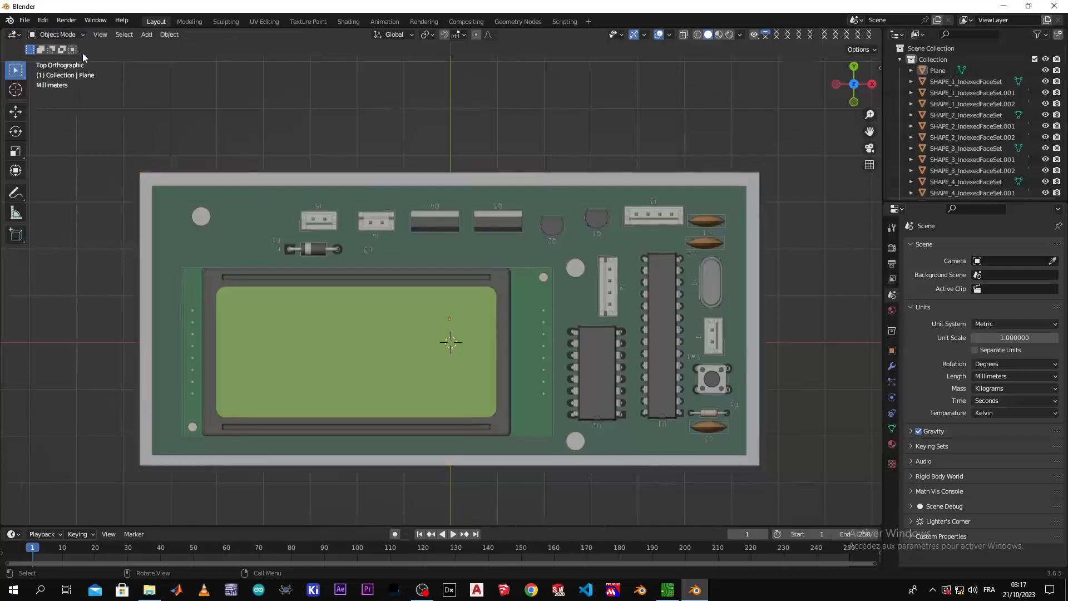
click(83, 34)
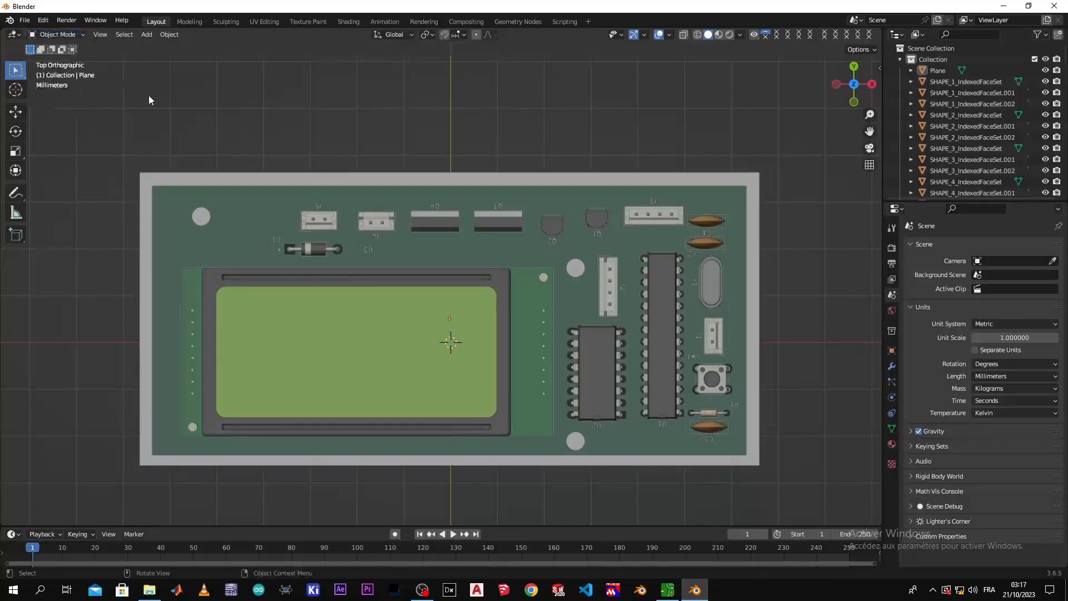
- Try adding two loop cuts across the plane in Edit Mode, lined up by eye with the board's left and right edges
key(Tab)
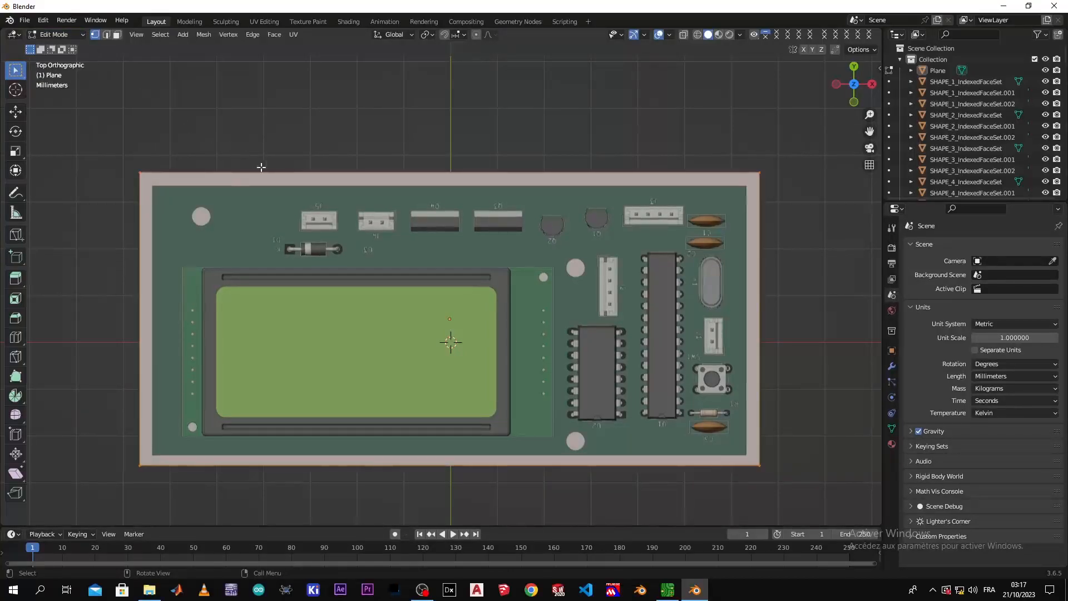
key(ctrl+r)
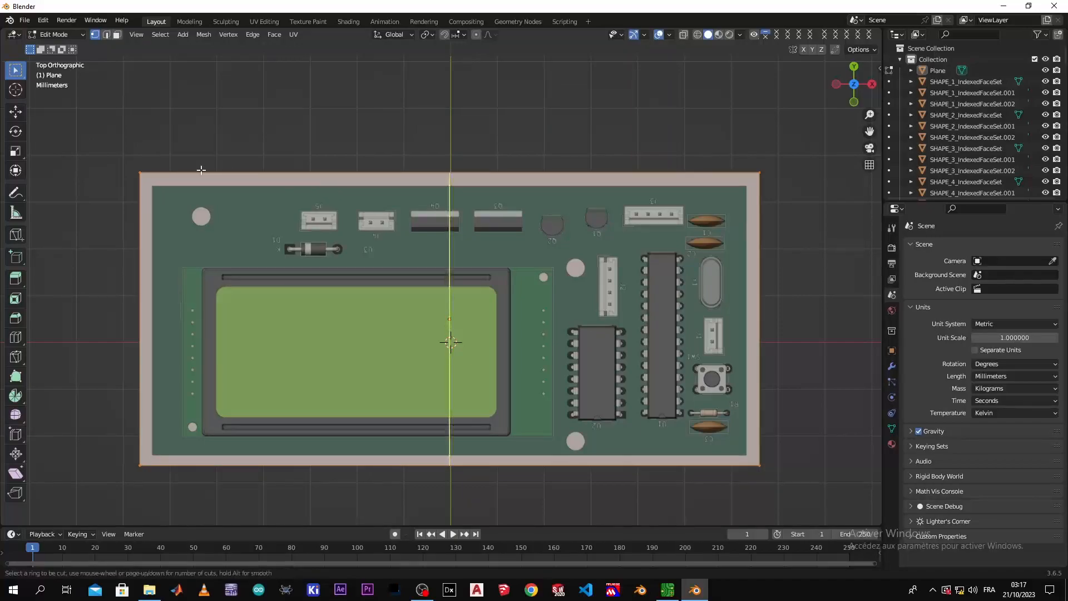
click(326, 187)
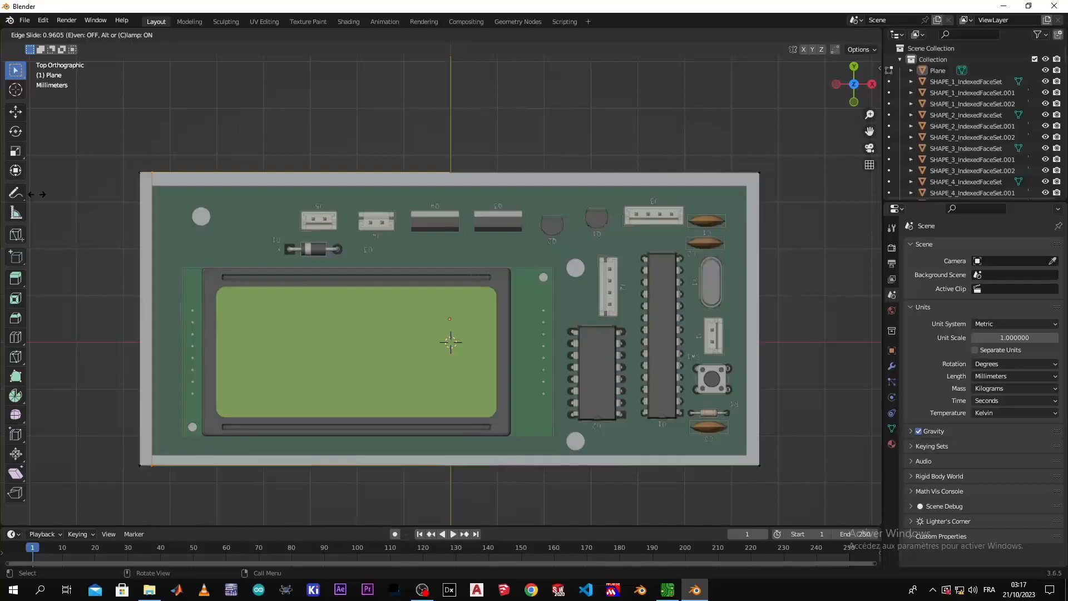
click(36, 194)
key(ctrl+r)
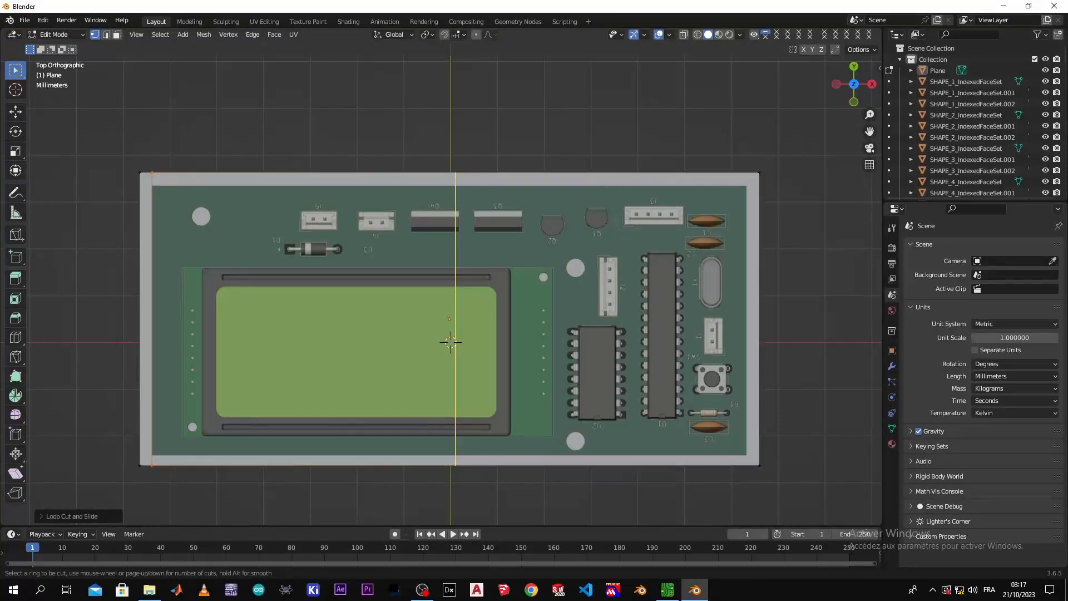
click(478, 179)
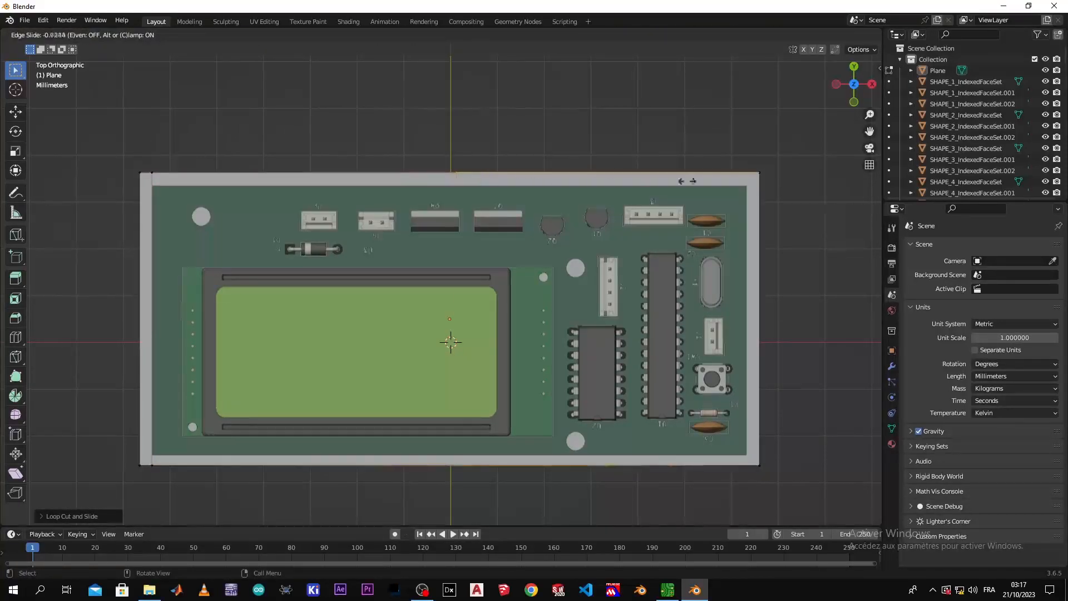
click(770, 181)
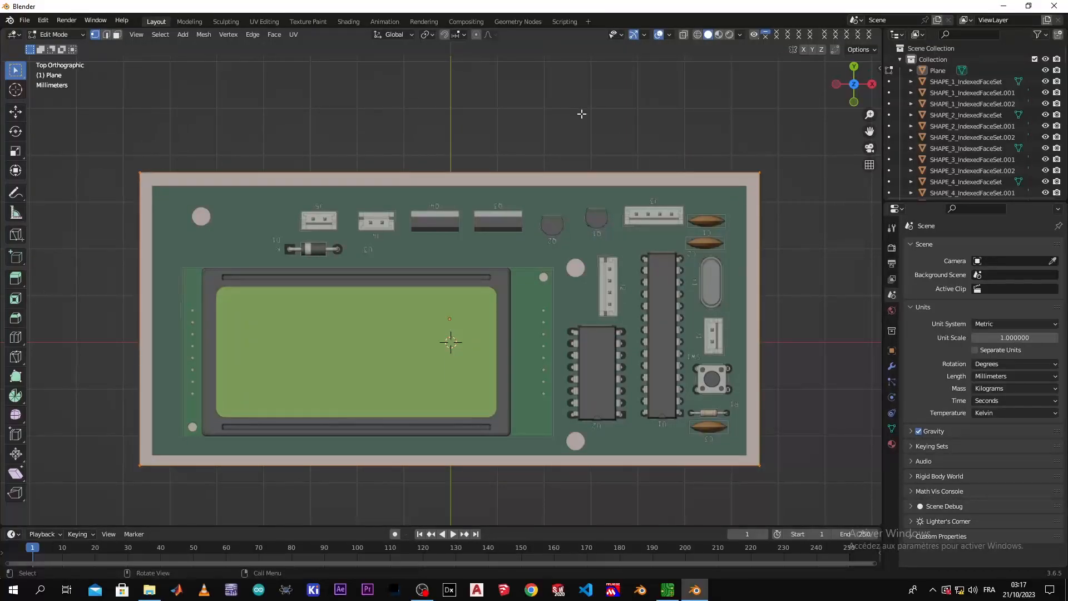
key(Tab)
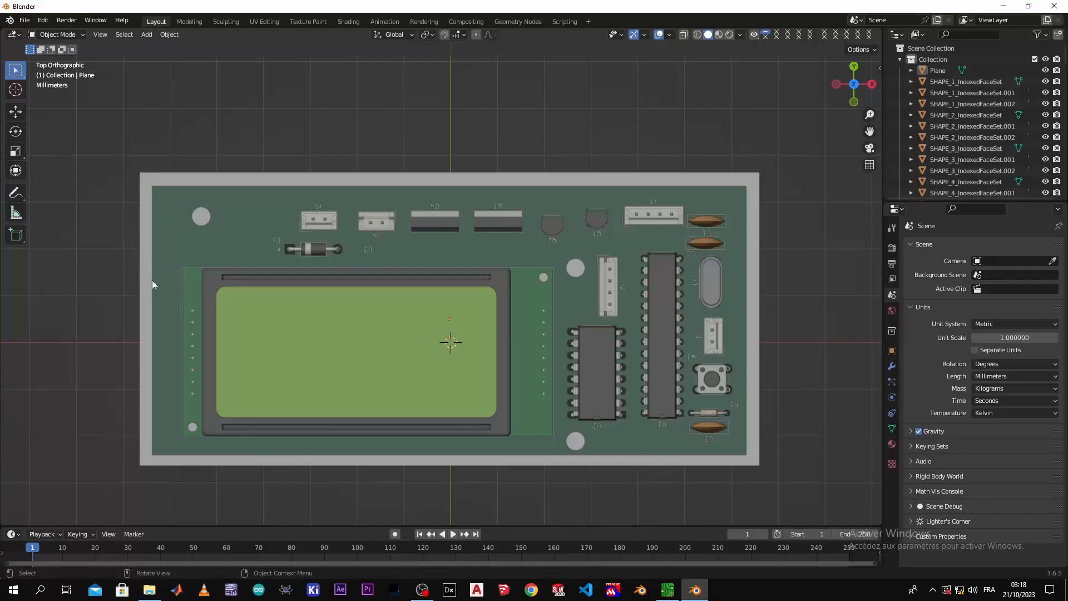
- Nudge the plane about -0.48 mm along Y and -0.12 mm along X to even out its margins around the board, then deselect it
middle_drag(257, 341, 256, 286)
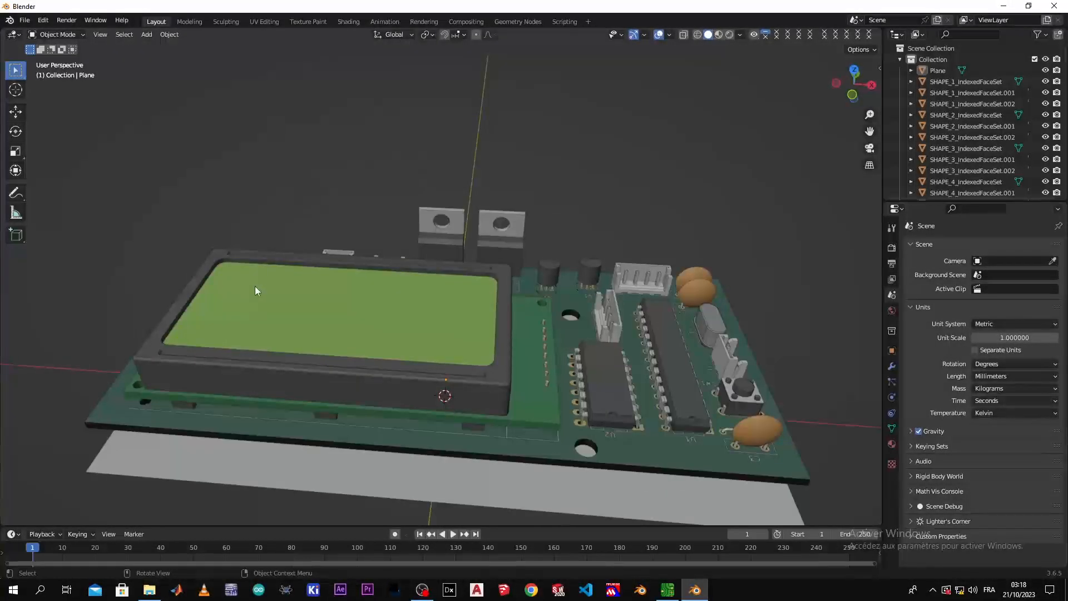
key(KP_7)
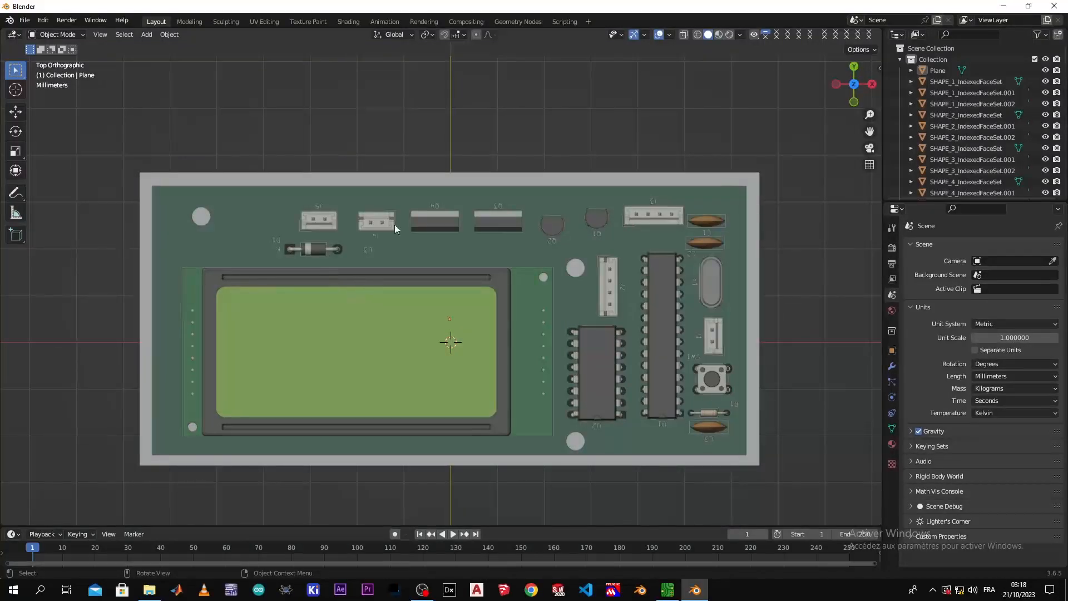
click(408, 174)
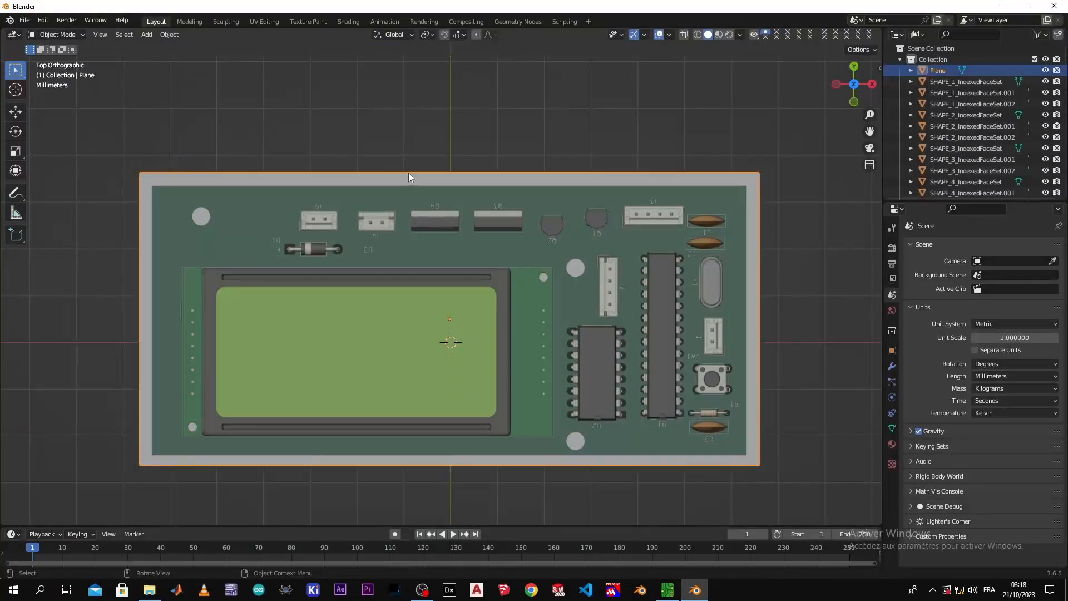
key(g)
key(y)
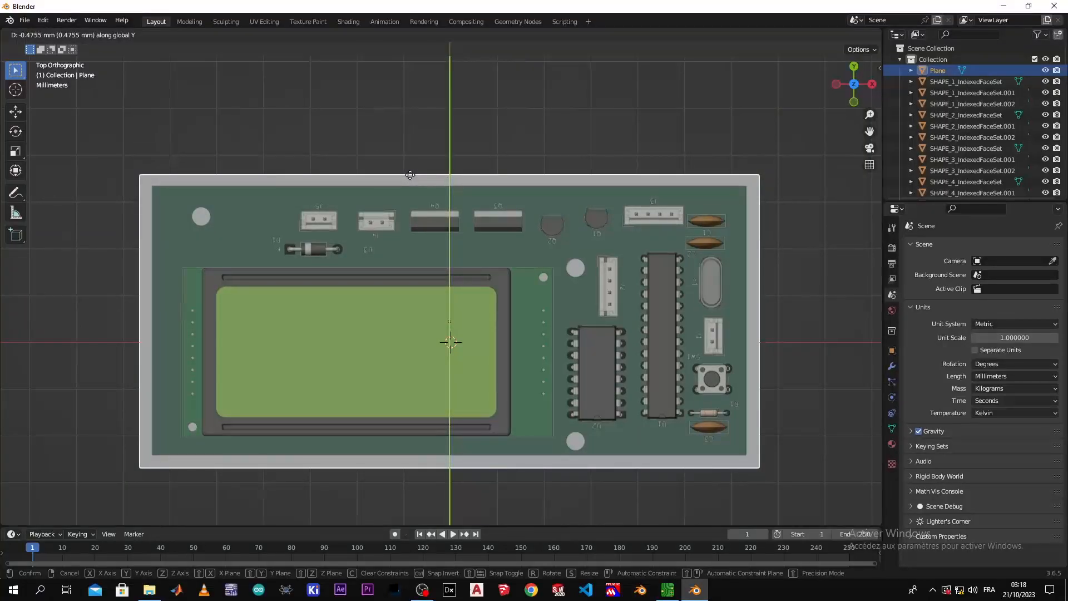
click(410, 174)
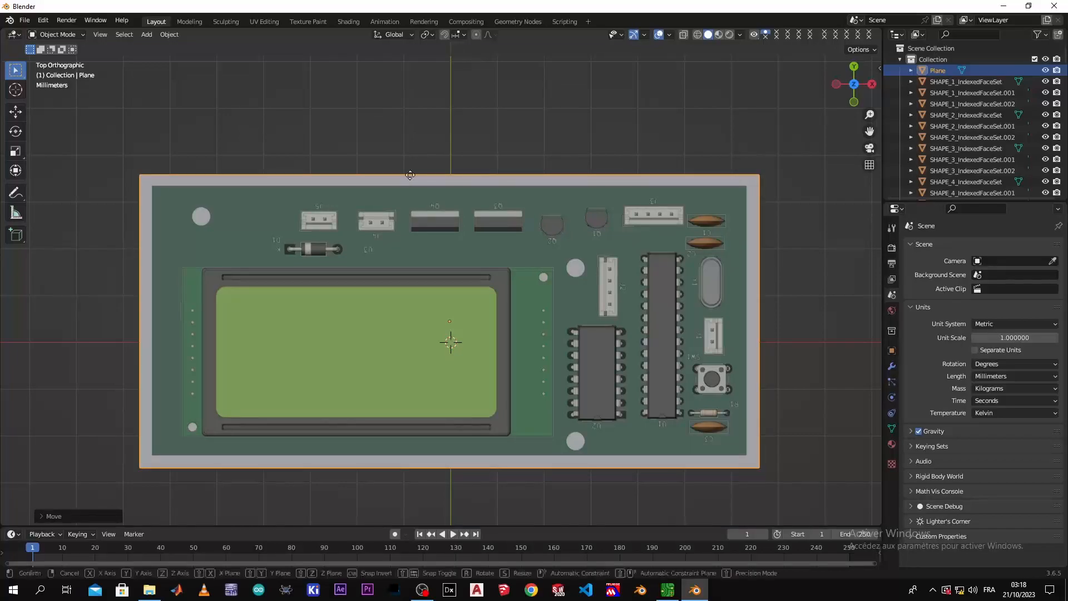
key(g)
key(x)
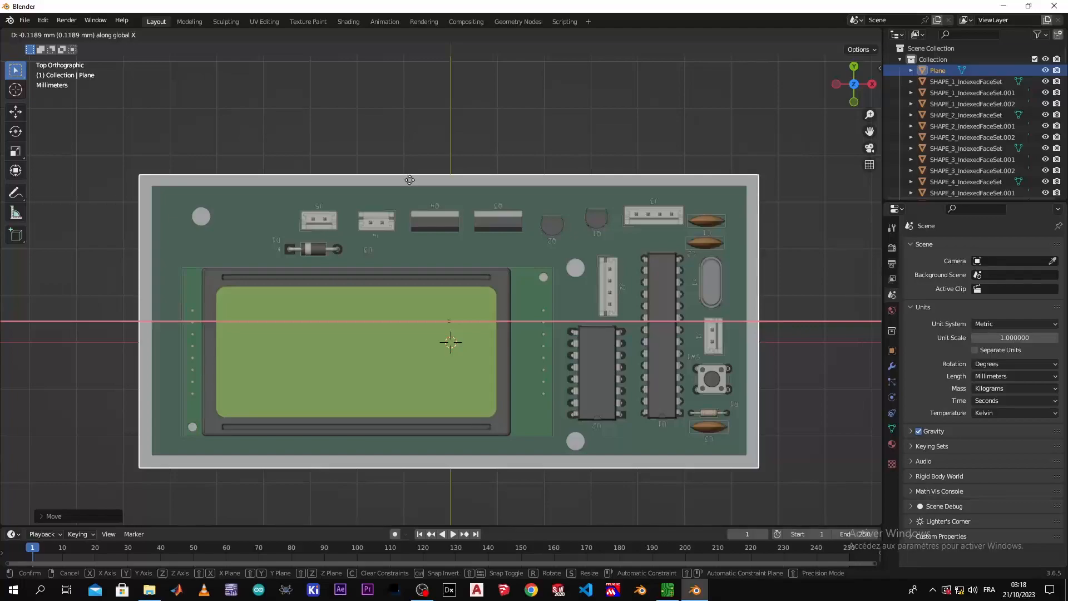
click(409, 179)
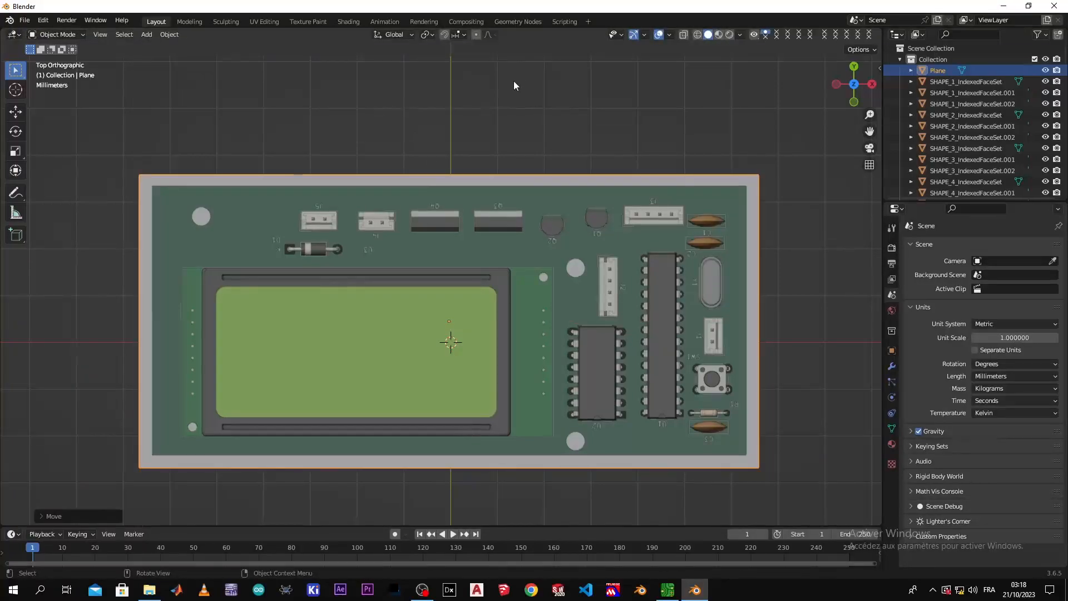
click(513, 81)
- Enable snapping and set its target to Vertex
click(447, 35)
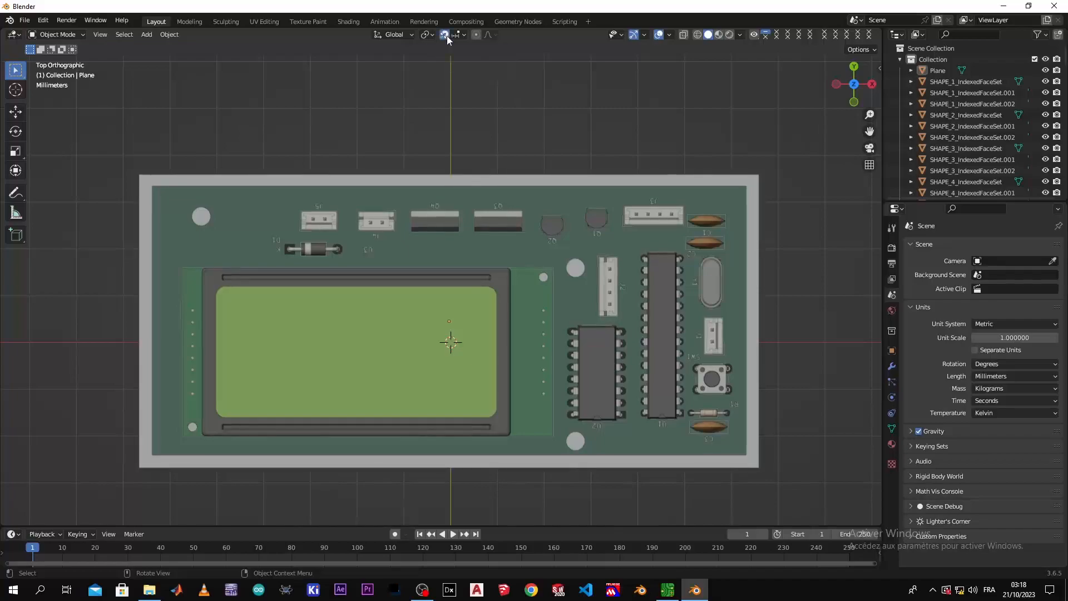
click(464, 35)
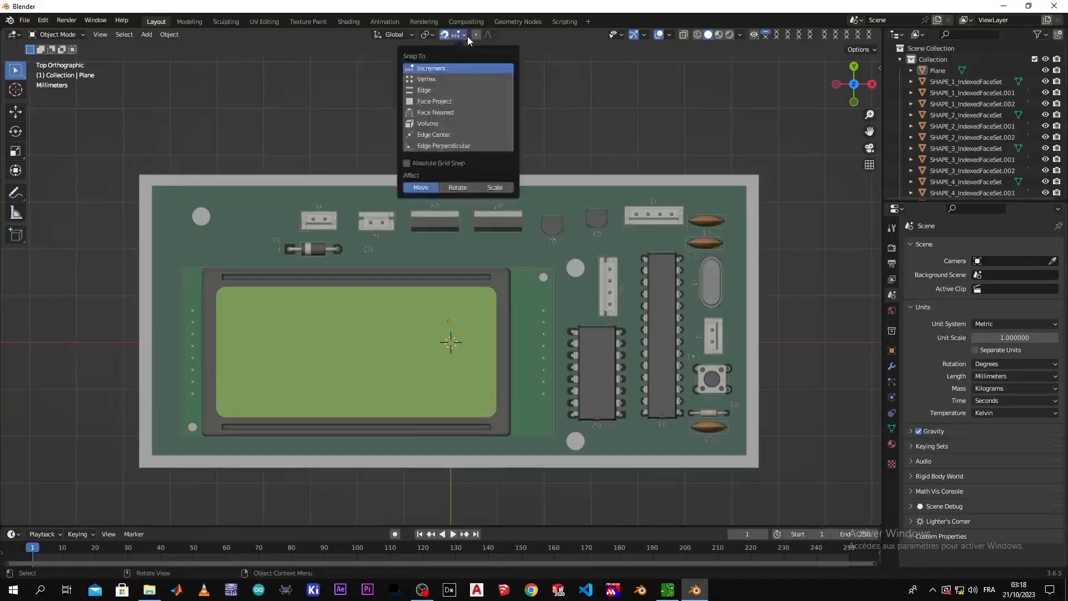
click(452, 79)
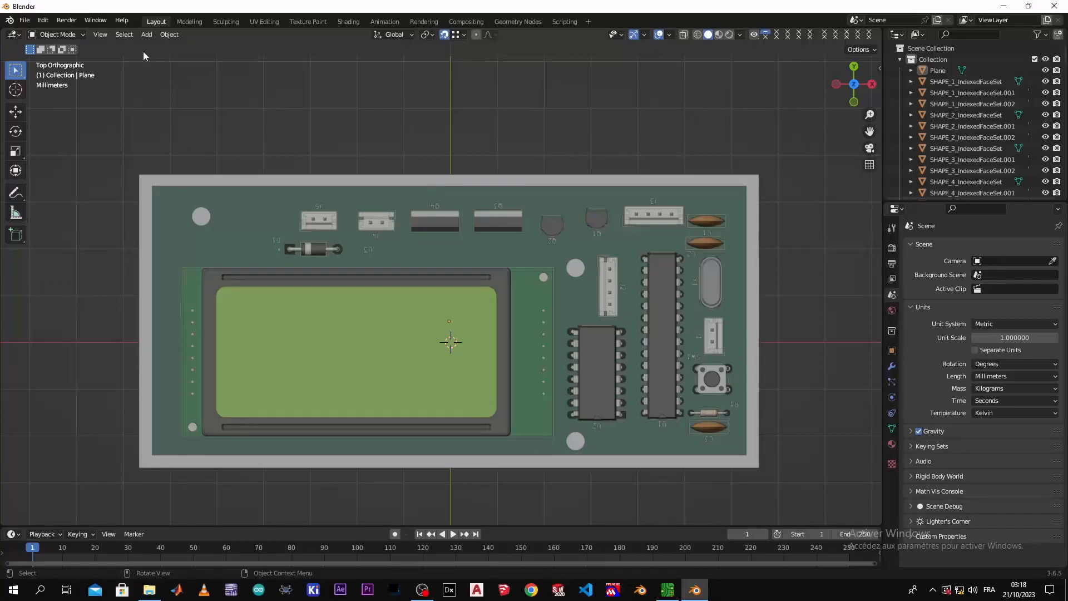
- In Edit Mode, add two loop cuts along Y to the plane, snapped to the board's left and right edges
click(79, 36)
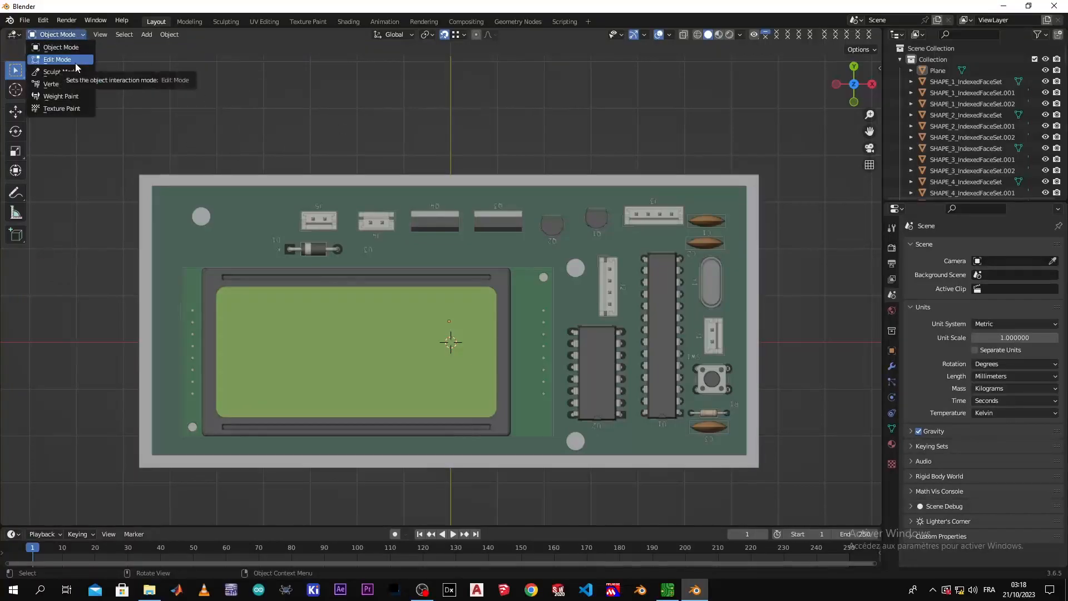
click(75, 62)
key(ctrl+r)
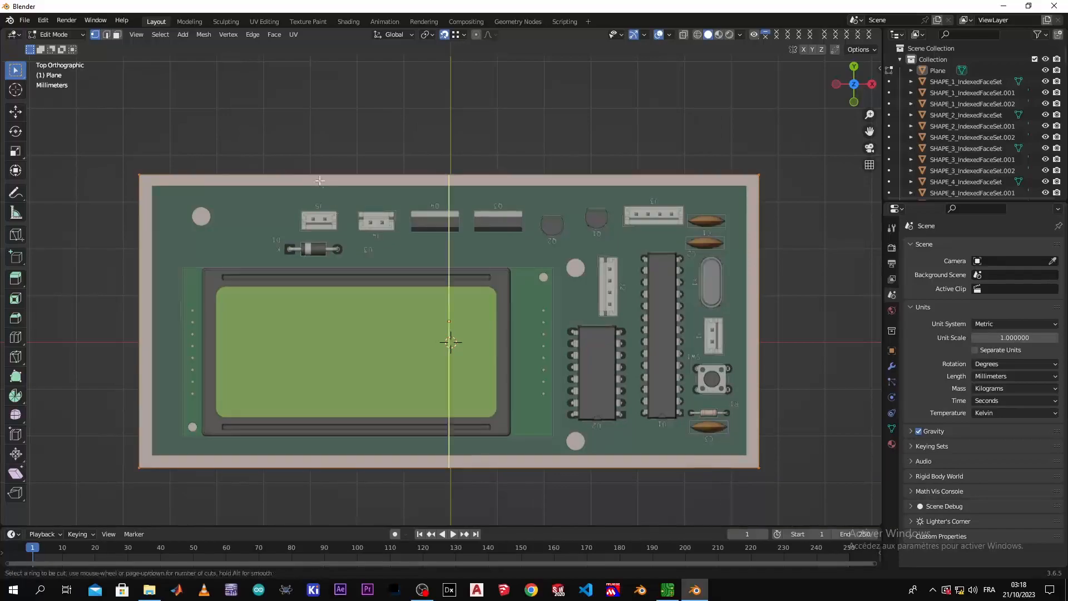
click(316, 177)
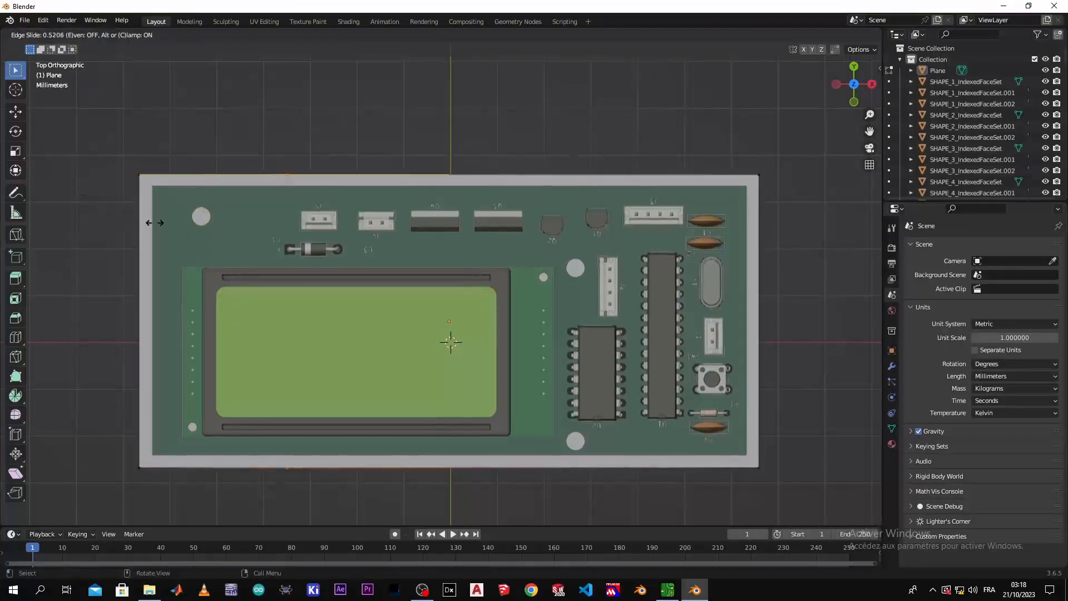
click(153, 187)
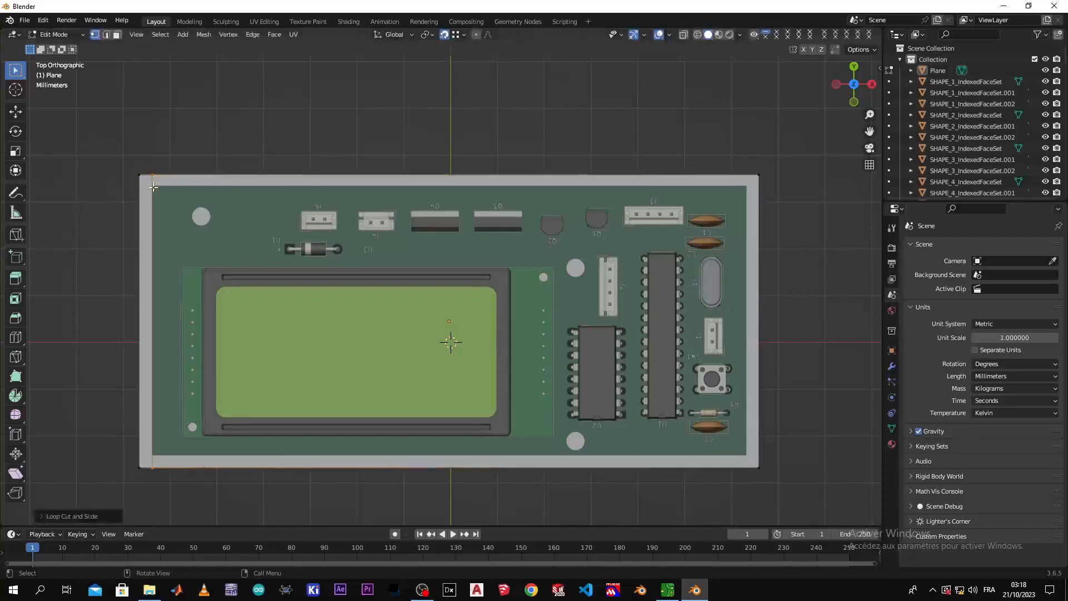
key(ctrl+r)
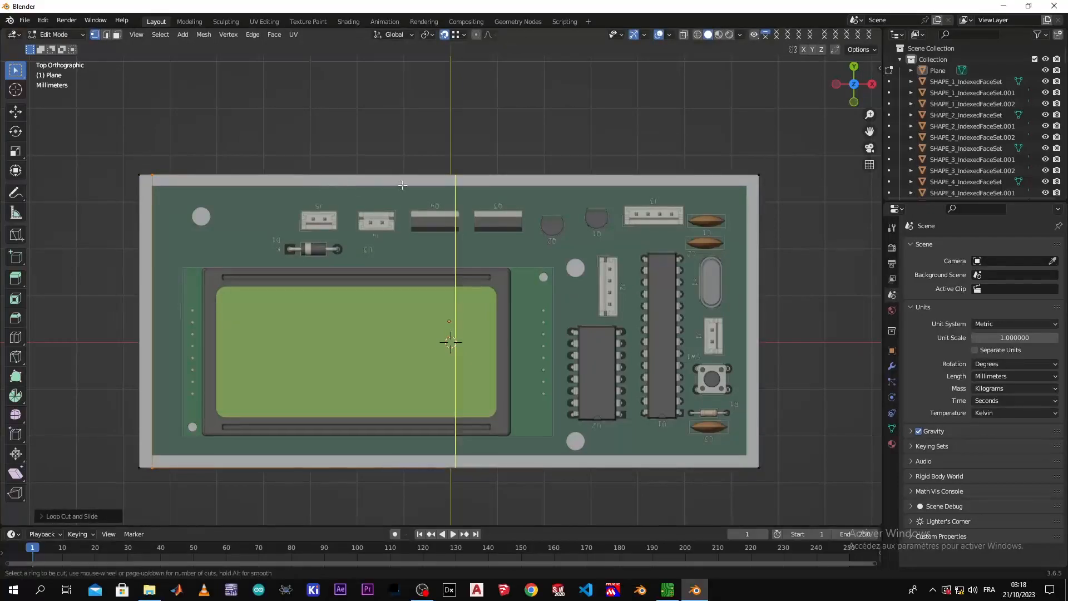
click(403, 184)
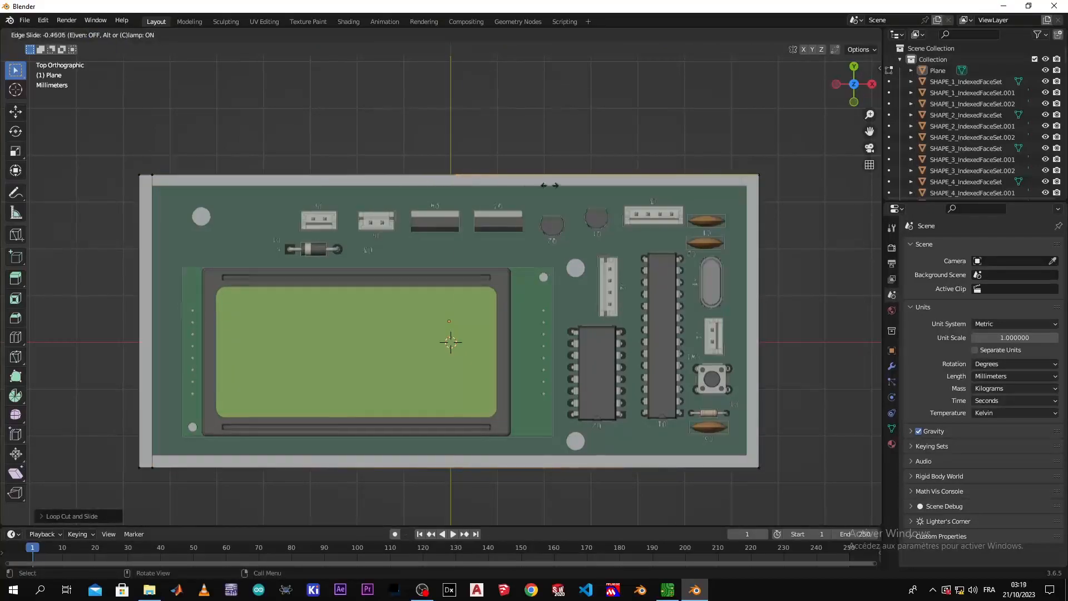
click(744, 184)
- Add two loop cuts along X to the plane, snapped to the board's upper and lower edges
key(ctrl+r)
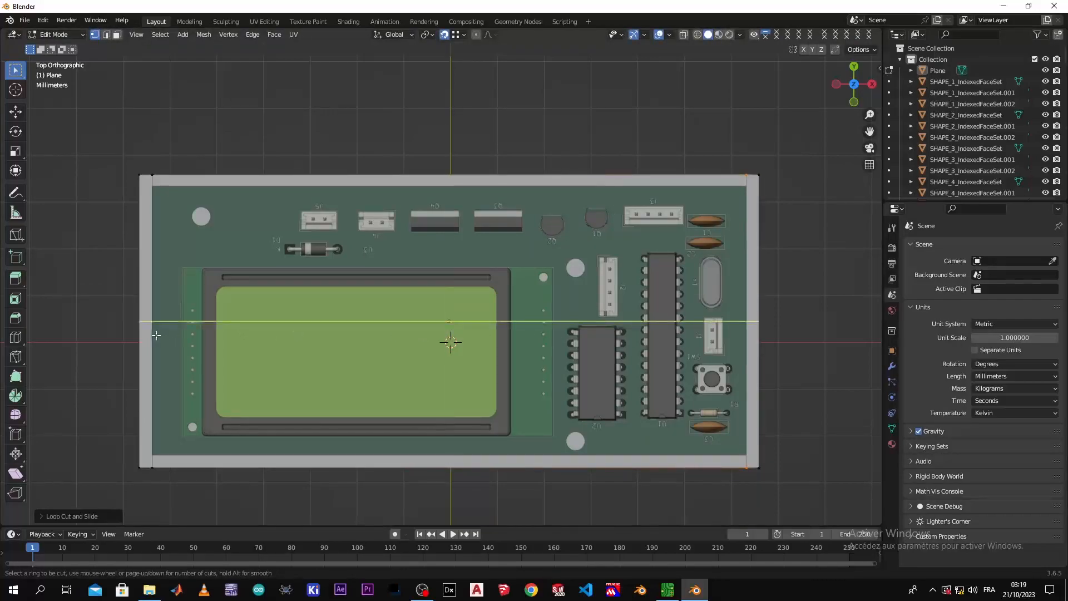
click(167, 336)
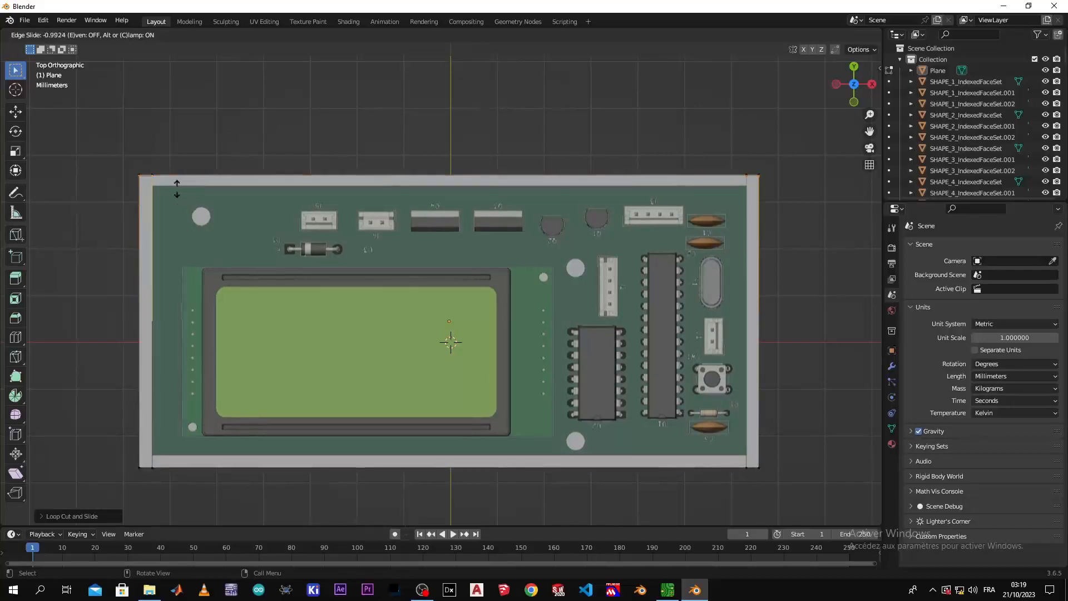
click(245, 185)
key(ctrl+r)
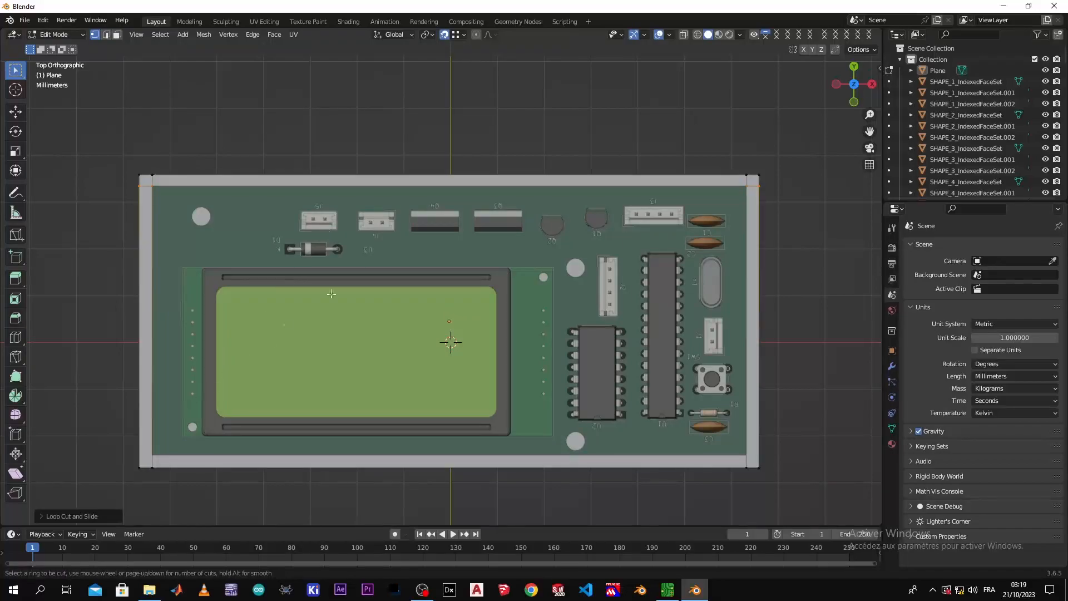
click(139, 382)
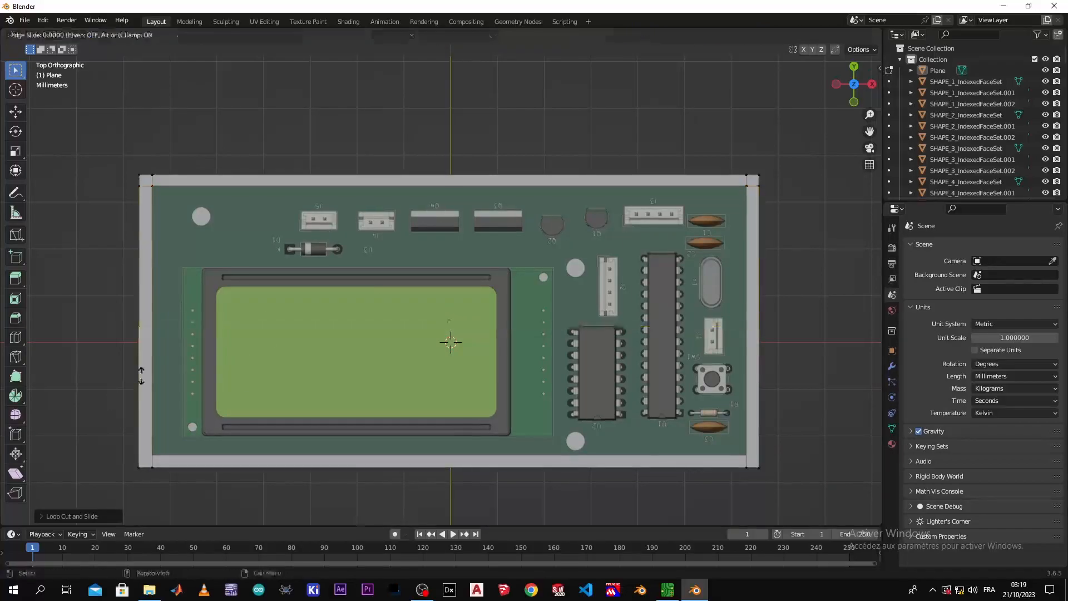
click(160, 456)
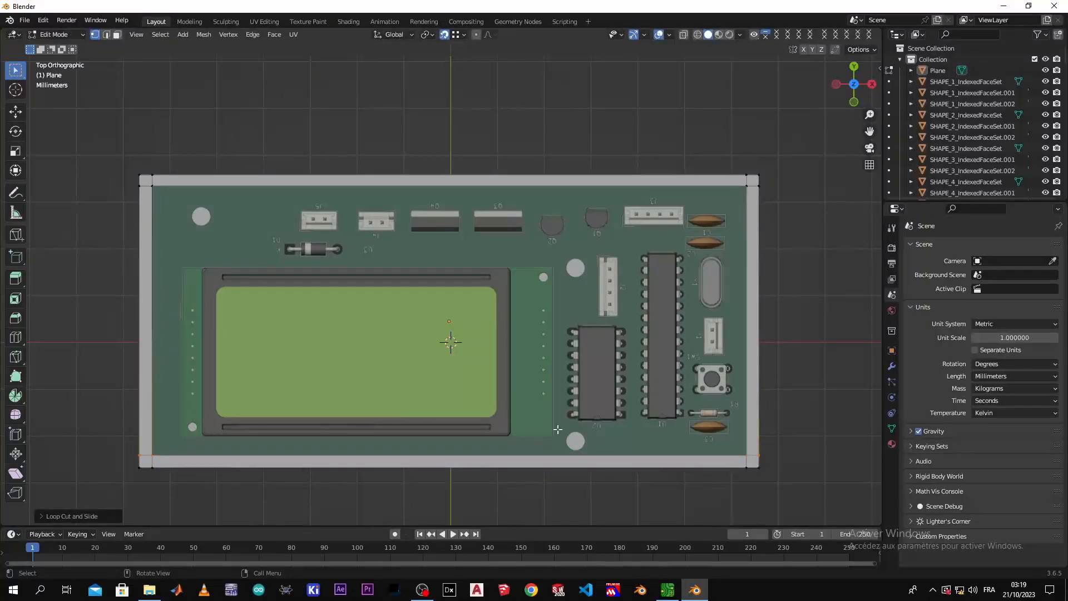
- In face select mode, select all faces of the plane and extrude them 2 mm to thicken the base
middle_drag(429, 504, 393, 432)
middle_drag(340, 455, 377, 463)
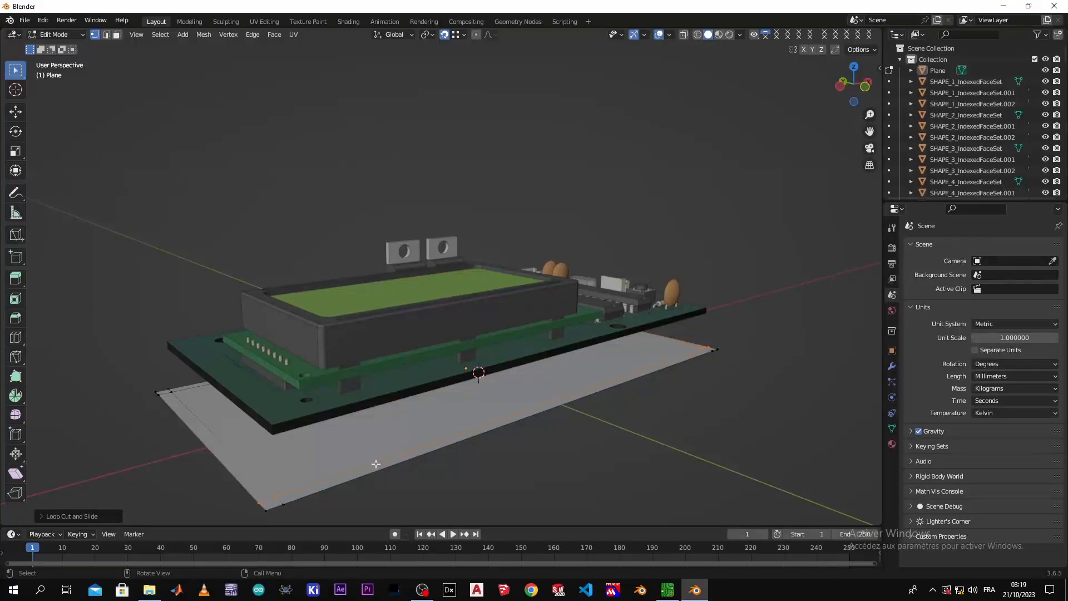
middle_drag(360, 479, 299, 396)
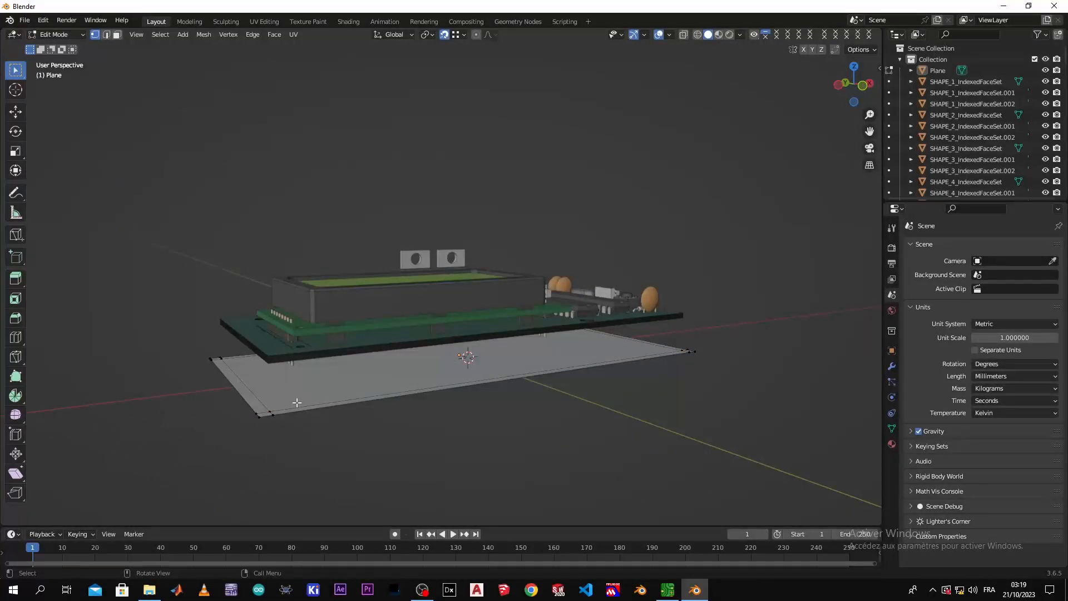
click(117, 36)
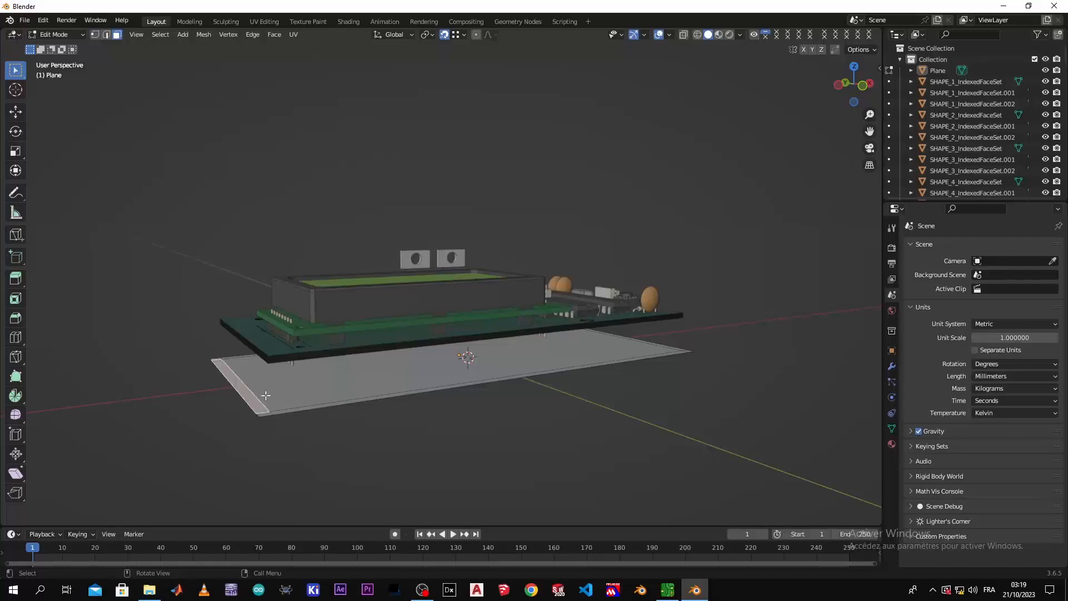
click(298, 398)
mouse_move(295, 412)
middle_down()
mouse_move(352, 524)
mouse_move(231, 483)
mouse_move(293, 496)
mouse_move(358, 422)
mouse_move(334, 429)
mouse_move(343, 435)
mouse_move(305, 406)
middle_up()
middle_drag(555, 425, 341, 415)
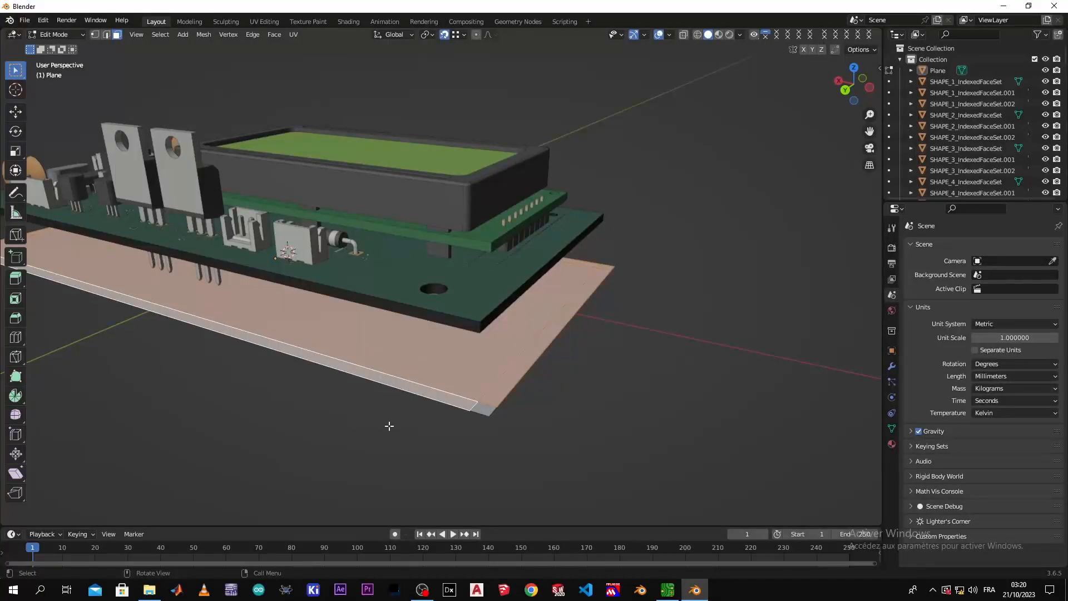
shift+click(478, 406)
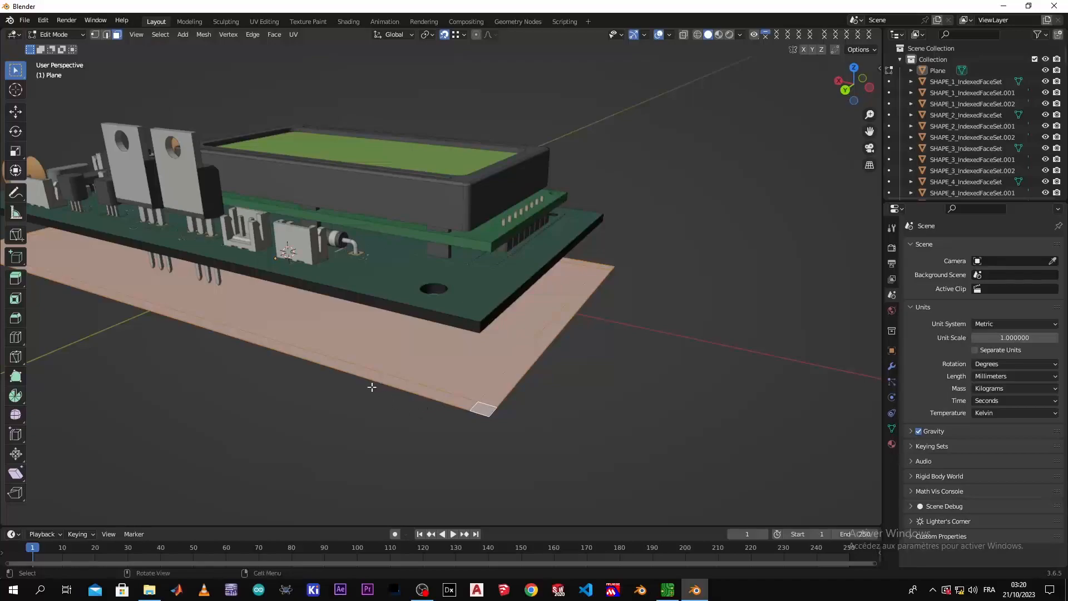
middle_drag(369, 386, 336, 413)
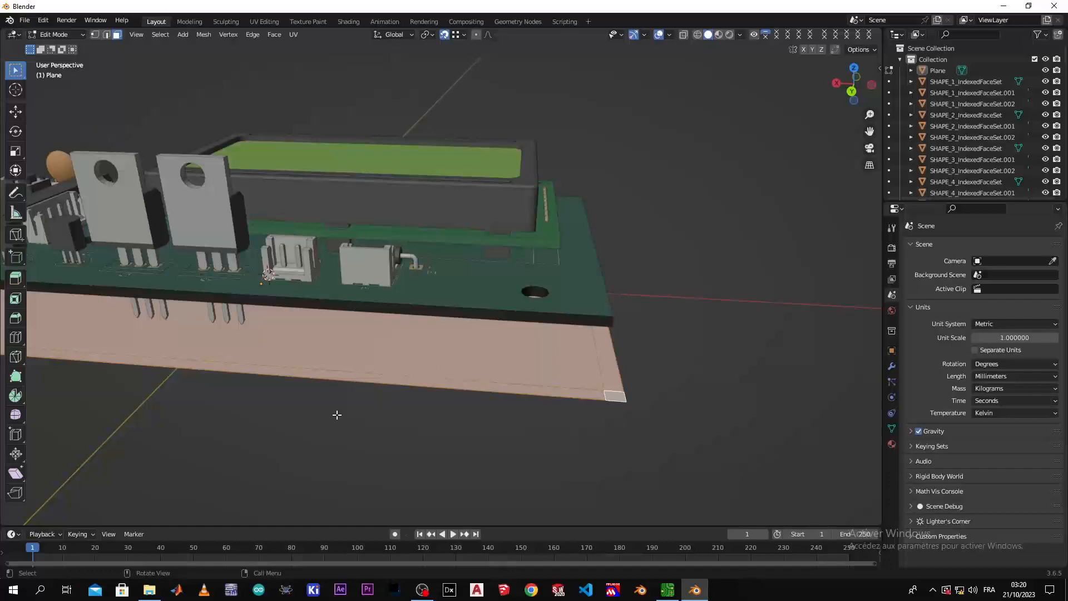
key(e)
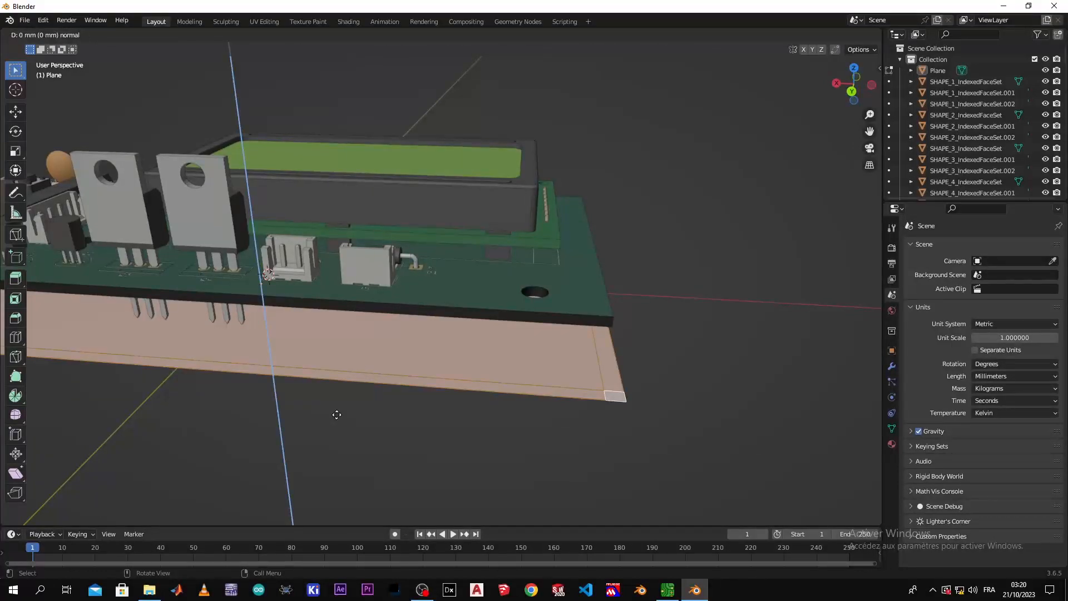
text(2)
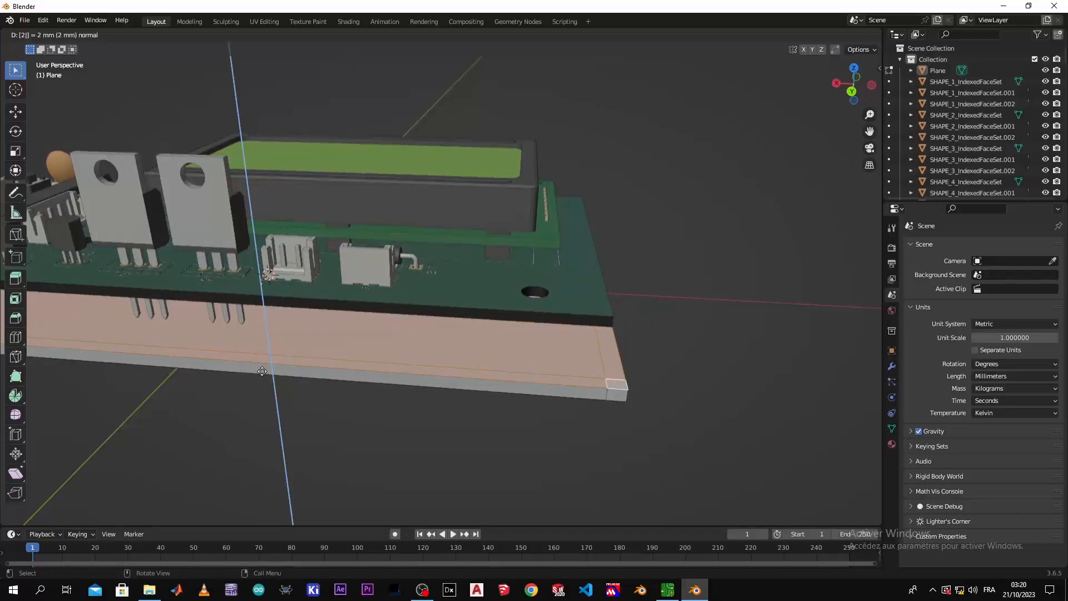
key(Return)
- Select the top border faces of the base along both long sides and the short side at the display end
mouse_move(210, 441)
middle_down()
mouse_move(147, 484)
mouse_move(76, 501)
mouse_move(222, 455)
mouse_move(158, 470)
mouse_move(188, 456)
mouse_move(255, 486)
mouse_move(119, 489)
mouse_move(183, 503)
mouse_move(226, 460)
mouse_move(52, 480)
mouse_move(226, 469)
mouse_move(241, 522)
mouse_move(236, 70)
mouse_move(195, 47)
mouse_move(167, 484)
mouse_move(219, 453)
middle_up()
scroll(103, 486, up, 4)
scroll(226, 474, down, 5)
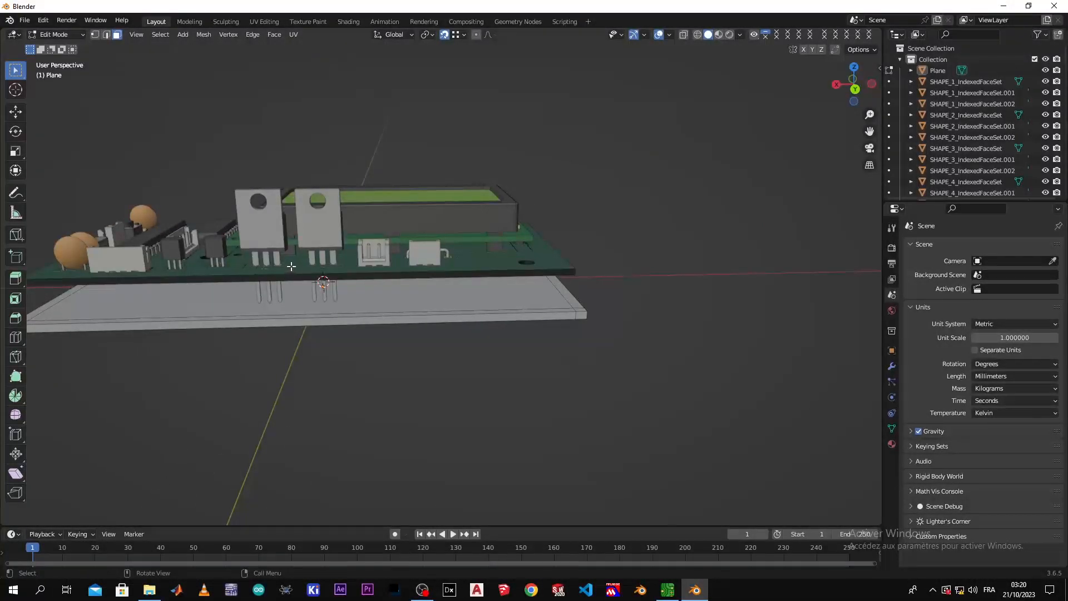
middle_drag(276, 273, 172, 83)
middle_drag(154, 260, 333, 442)
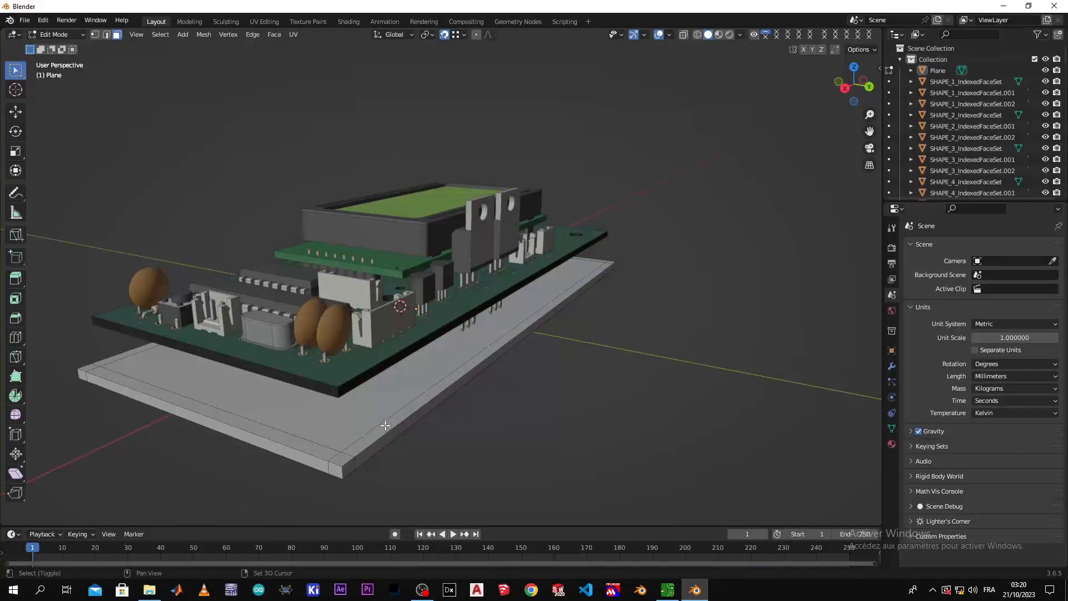
middle_drag(405, 427, 272, 449)
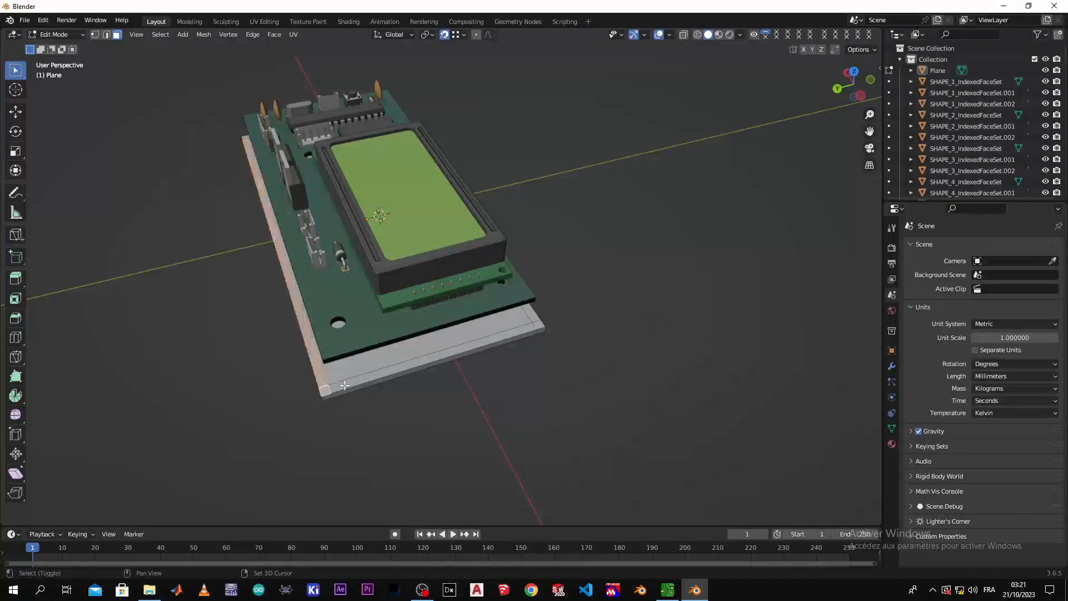
middle_drag(328, 393, 428, 305)
scroll(419, 343, up, 5)
scroll(642, 298, down, 2)
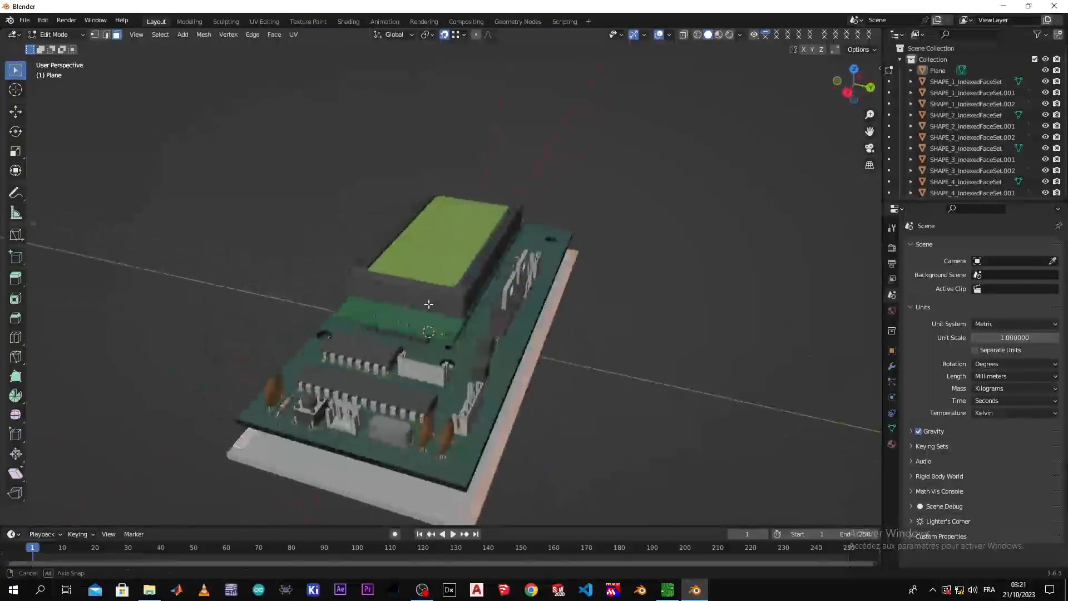
middle_drag(305, 478, 389, 467)
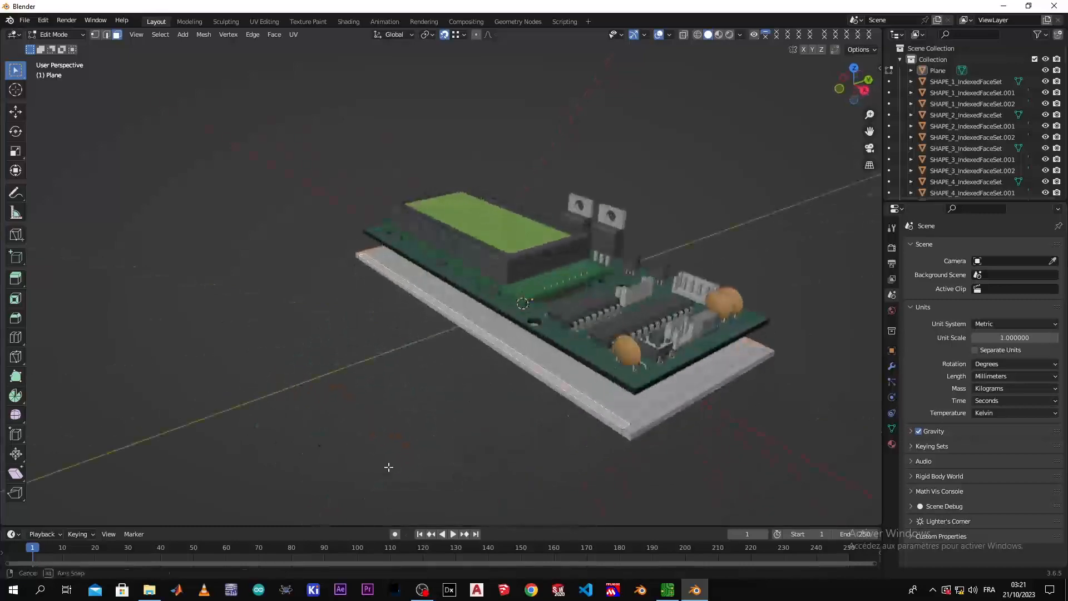
middle_drag(531, 408, 568, 389)
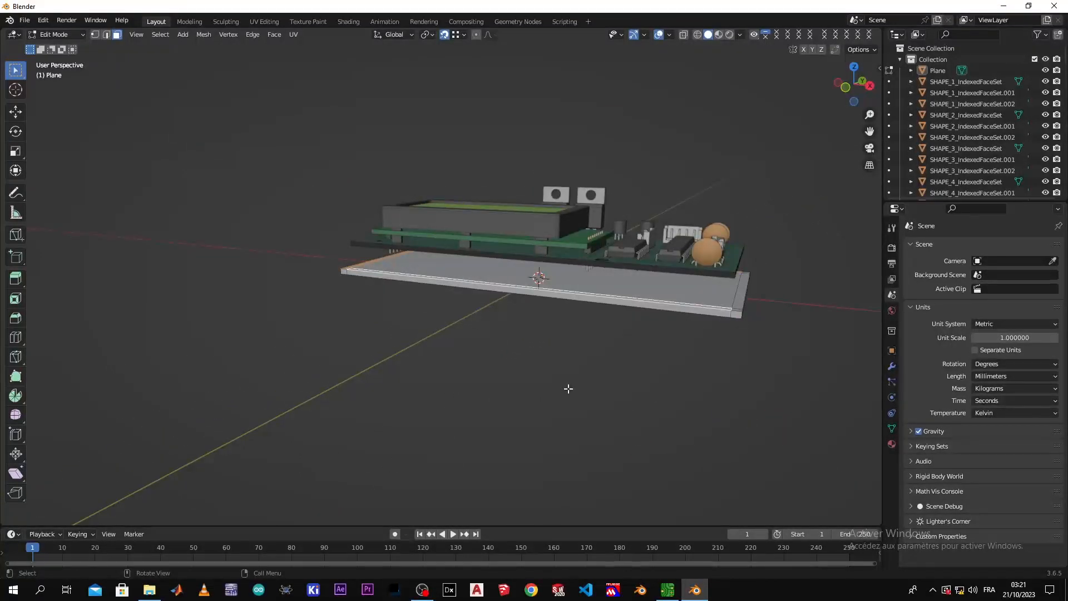
- Set the viewport to wireframe shading in front view, and bring back the border-face selection with an undo
key(KP_1)
scroll(584, 357, up, 3)
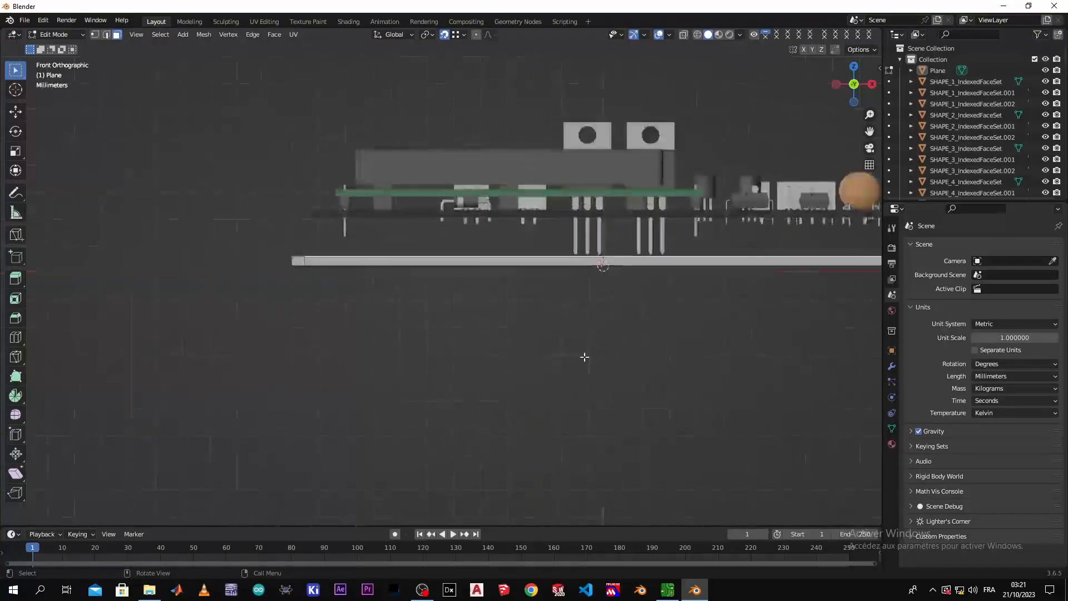
shift+middle_drag(621, 280, 470, 390)
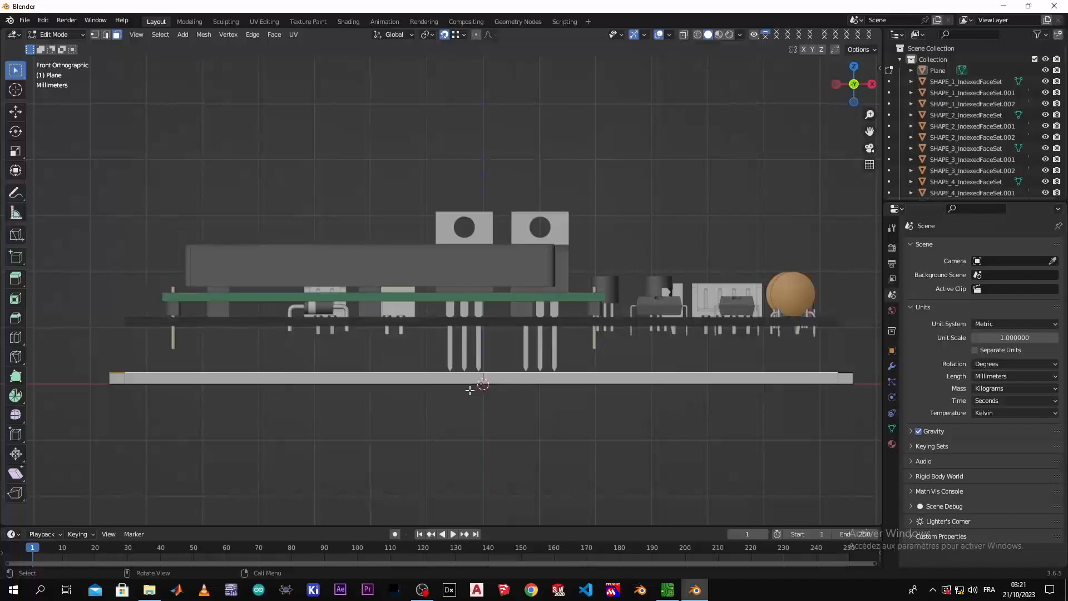
key(z)
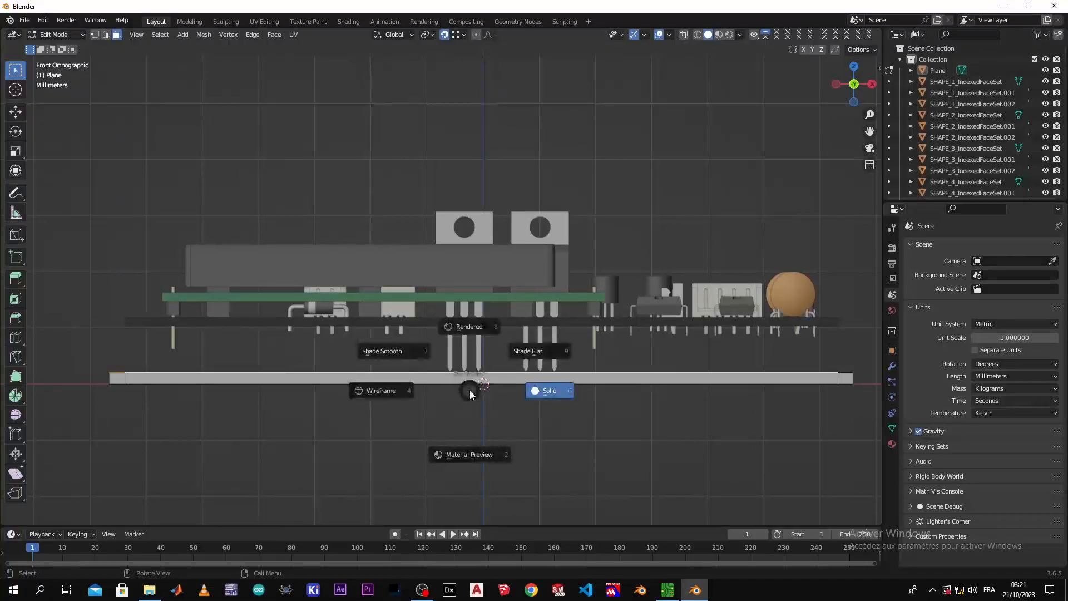
click(393, 390)
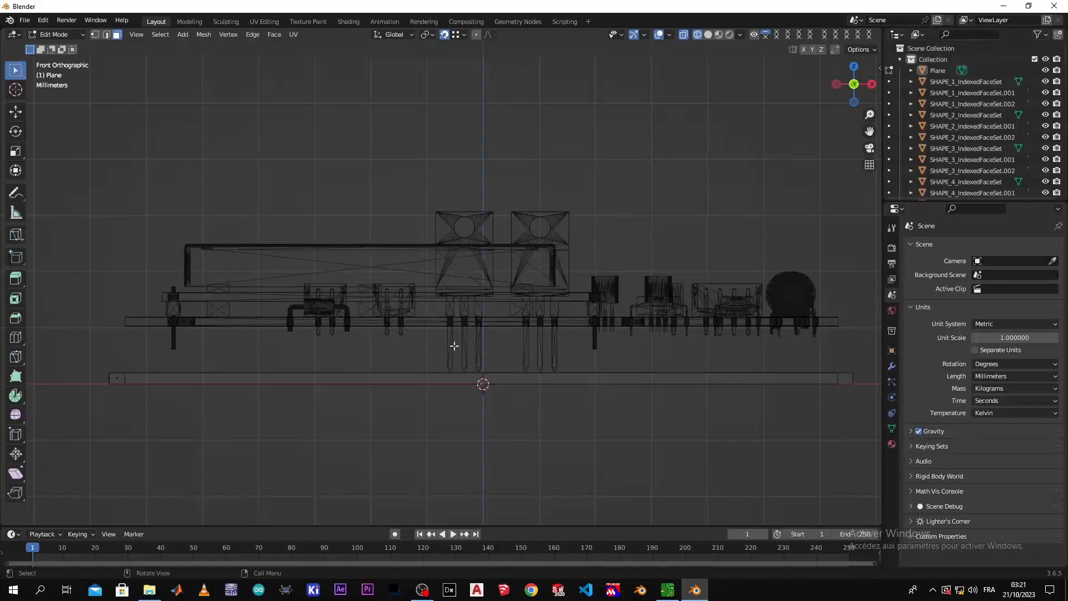
middle_drag(454, 337, 443, 419)
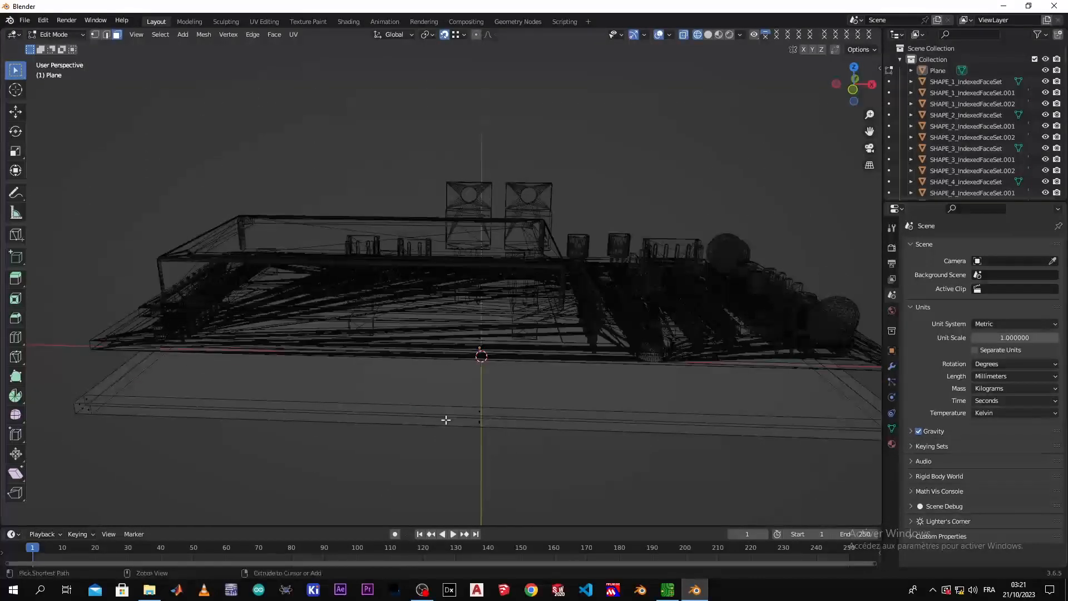
key(ctrl+z)
scroll(445, 419, down, 2)
middle_drag(445, 420, 458, 394)
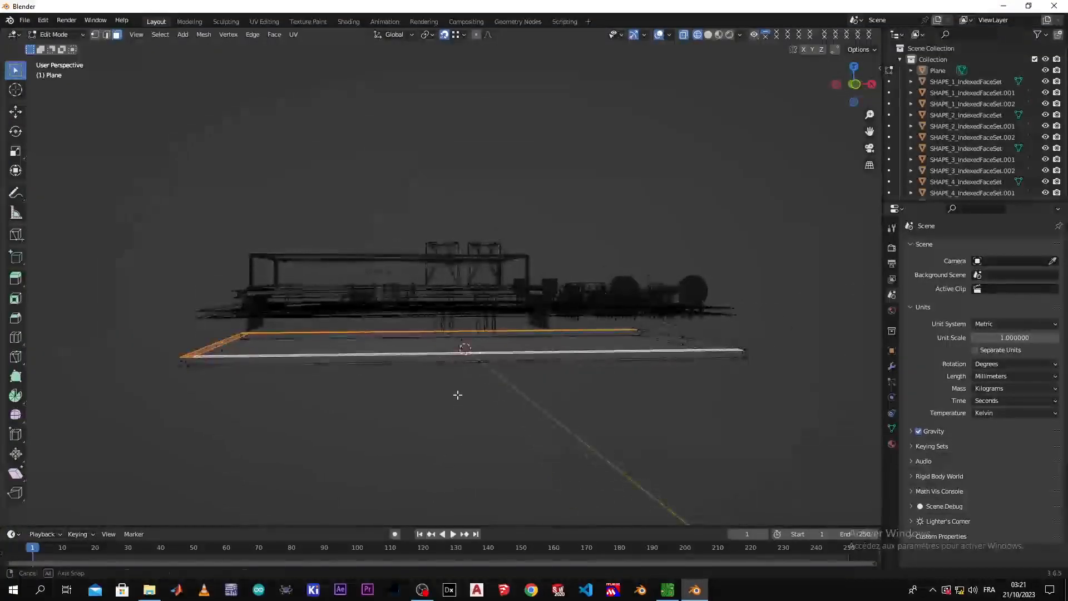
- Extrude the selected border faces up about 30.27 mm in front view, to just above the tallest components
key(e)
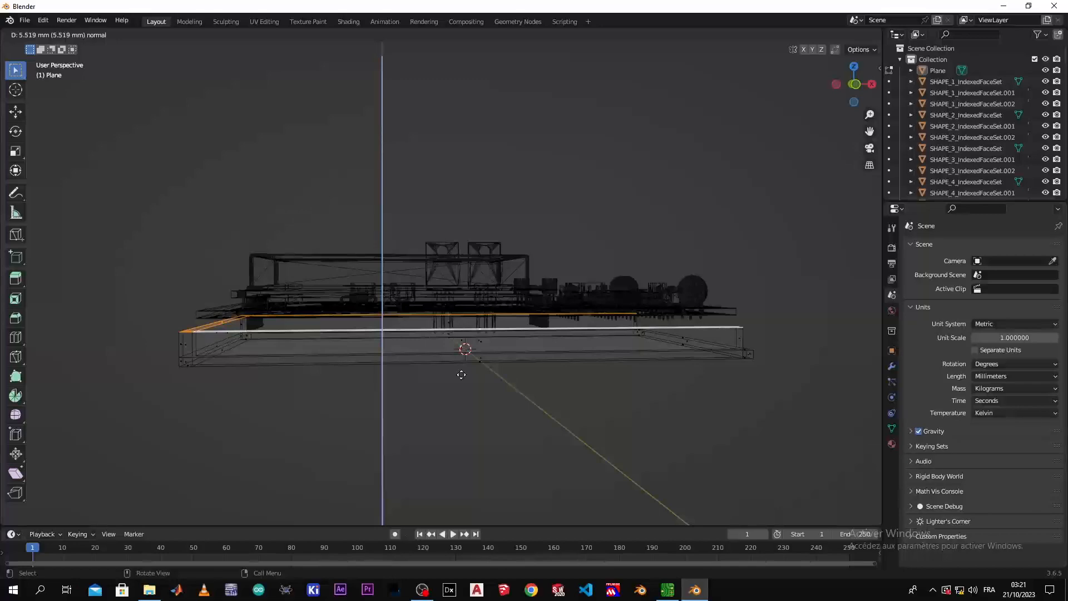
click(461, 374)
key(KP_1)
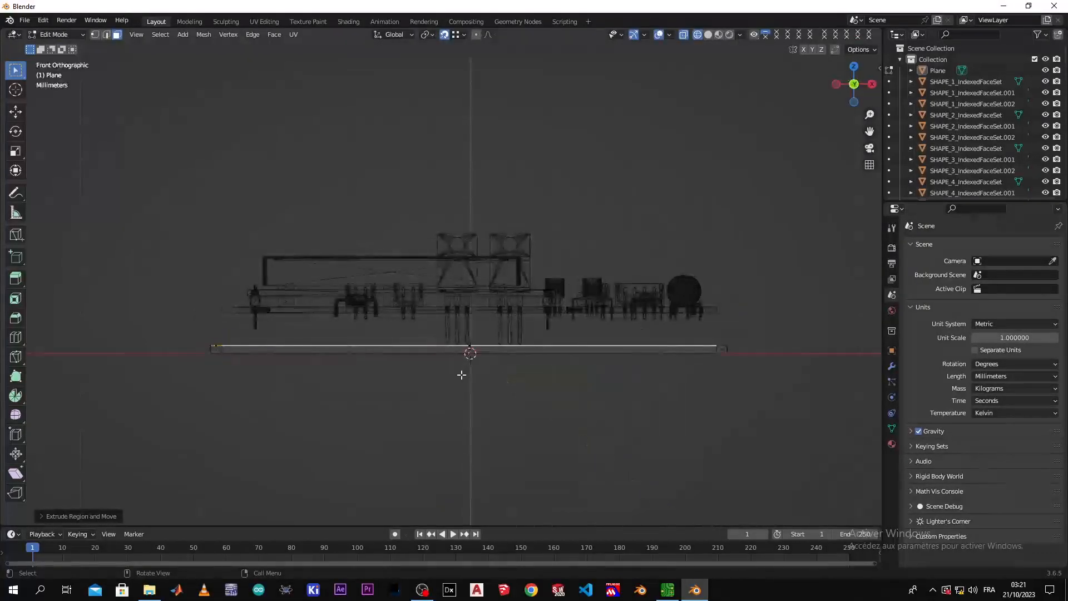
scroll(461, 375, up, 4)
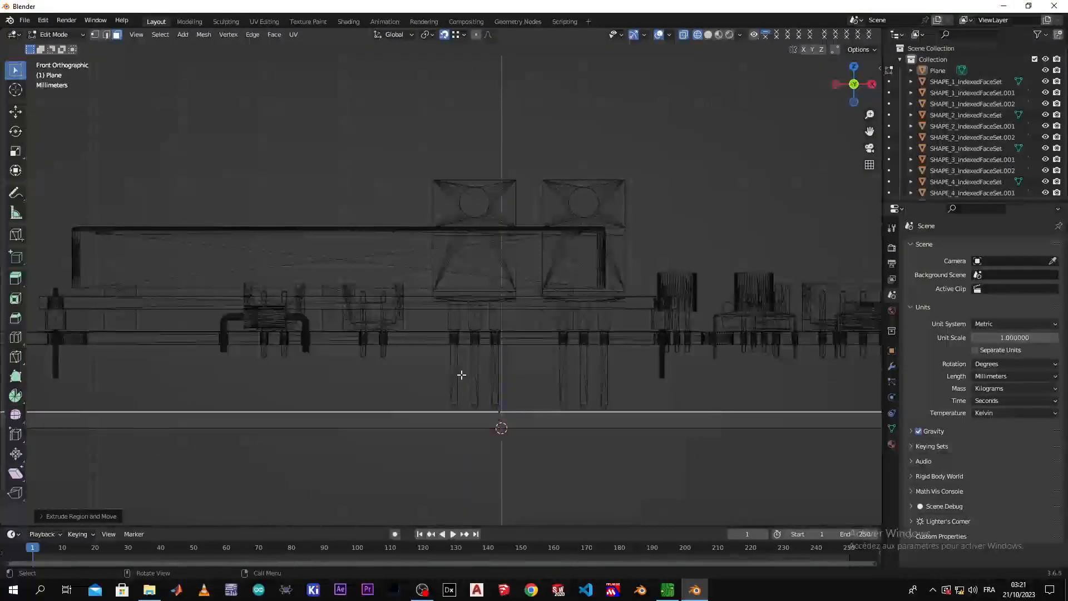
key(e)
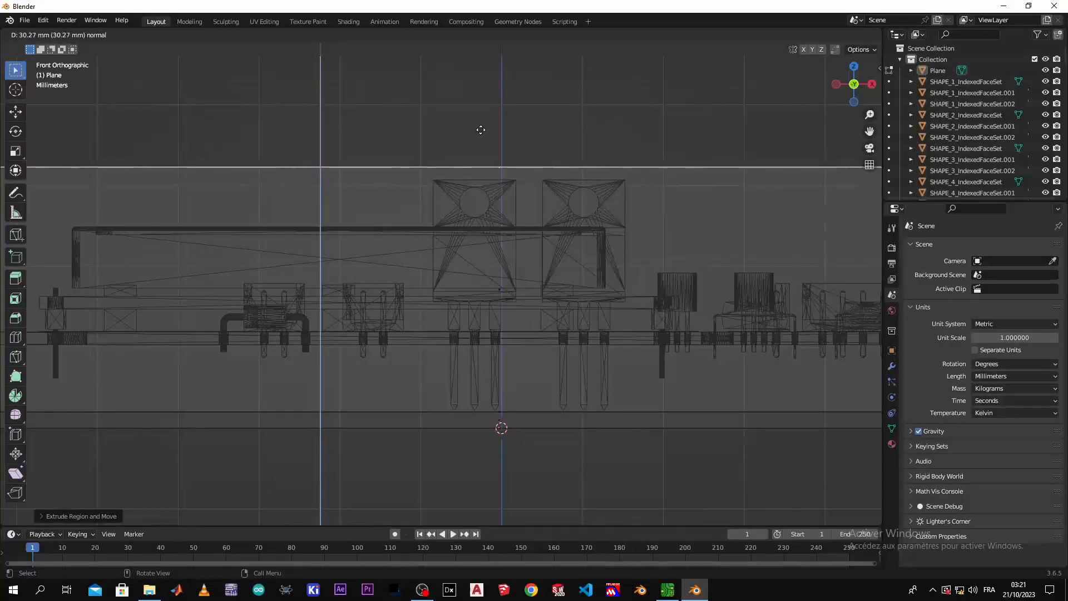
click(480, 130)
- Deselect the extruded wall faces and return the viewport to solid shading
scroll(482, 159, down, 2)
middle_drag(485, 174, 631, 139)
click(632, 139)
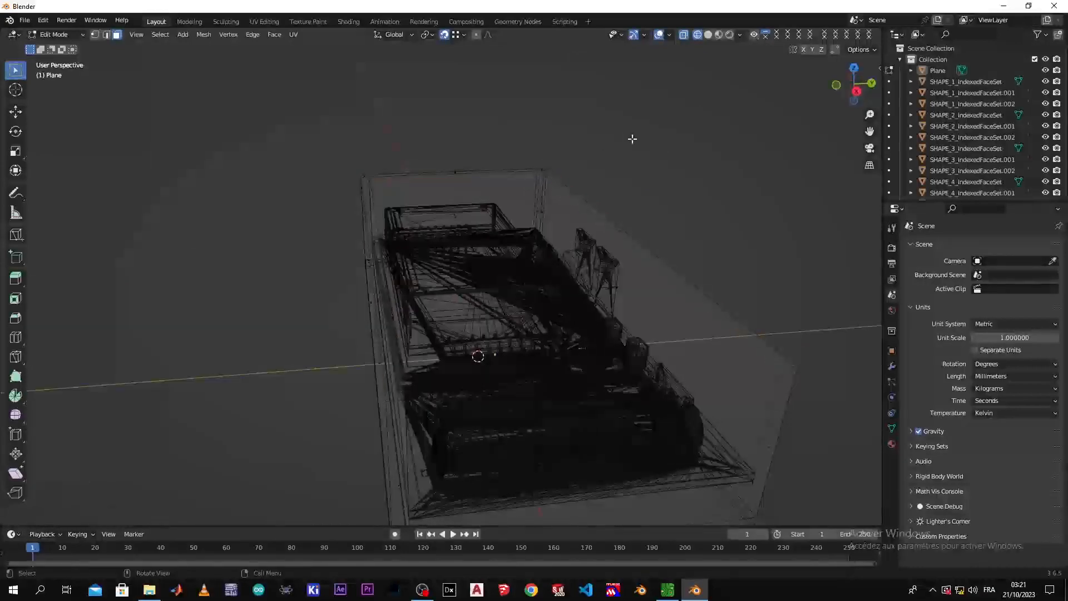
key(z)
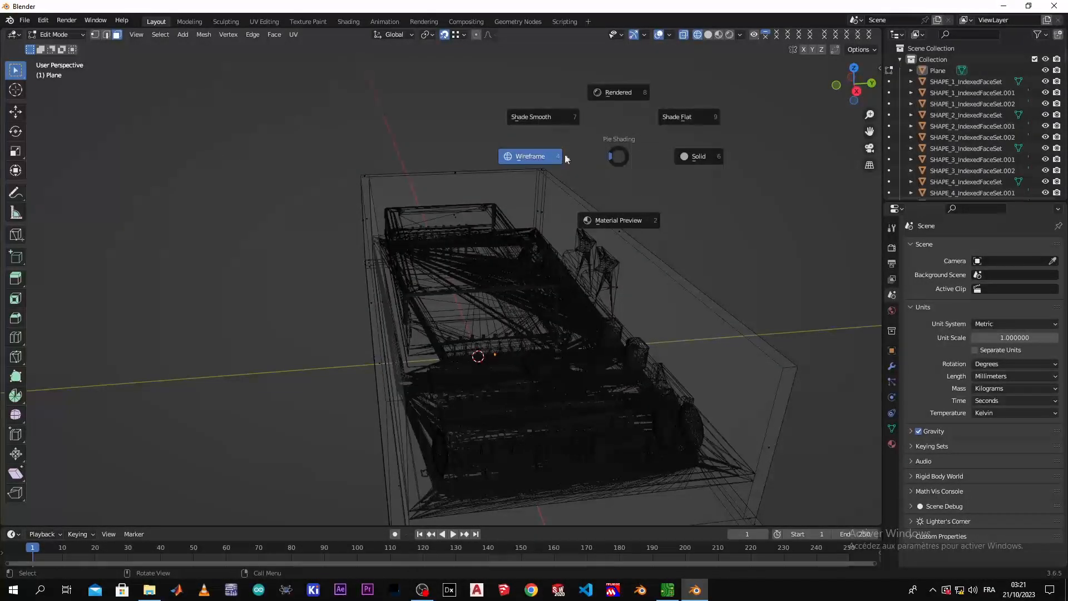
click(685, 159)
mouse_move(685, 159)
middle_down()
mouse_move(446, 217)
mouse_move(649, 248)
mouse_move(721, 415)
mouse_move(499, 267)
mouse_move(574, 297)
mouse_move(525, 291)
mouse_move(409, 318)
mouse_move(470, 390)
middle_up()
scroll(470, 389, down, 3)
scroll(470, 389, up, 2)
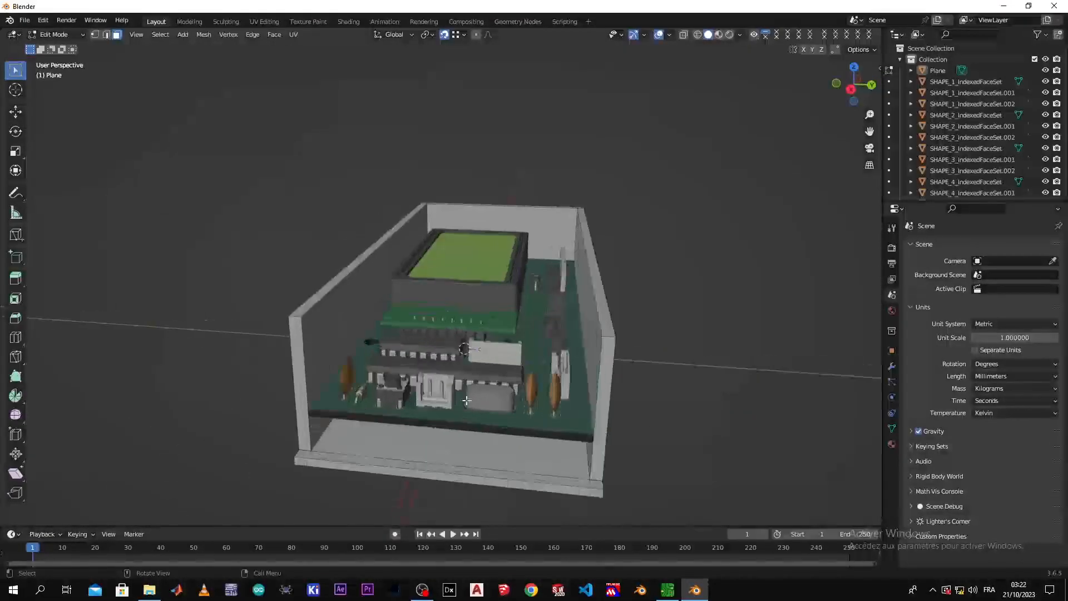
- Add a horizontal loop cut around the enclosure walls, snapped to the board's upper edge at the open end
scroll(445, 440, up, 2)
shift+middle_drag(441, 446, 452, 316)
scroll(445, 325, up, 4)
scroll(448, 315, down, 3)
scroll(449, 316, down, 2)
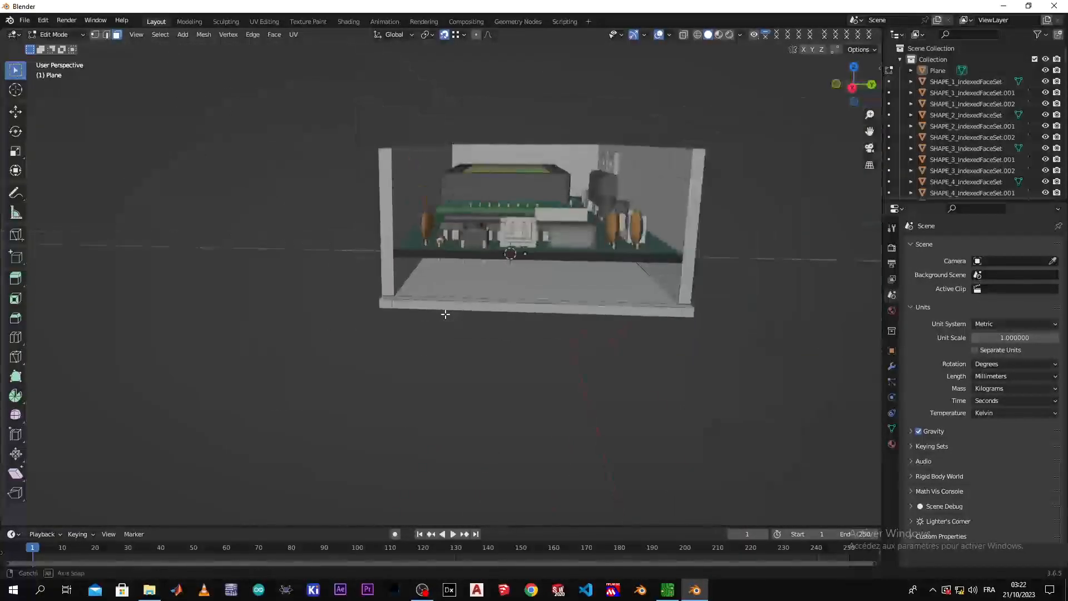
scroll(446, 314, up, 4)
middle_drag(365, 257, 274, 254)
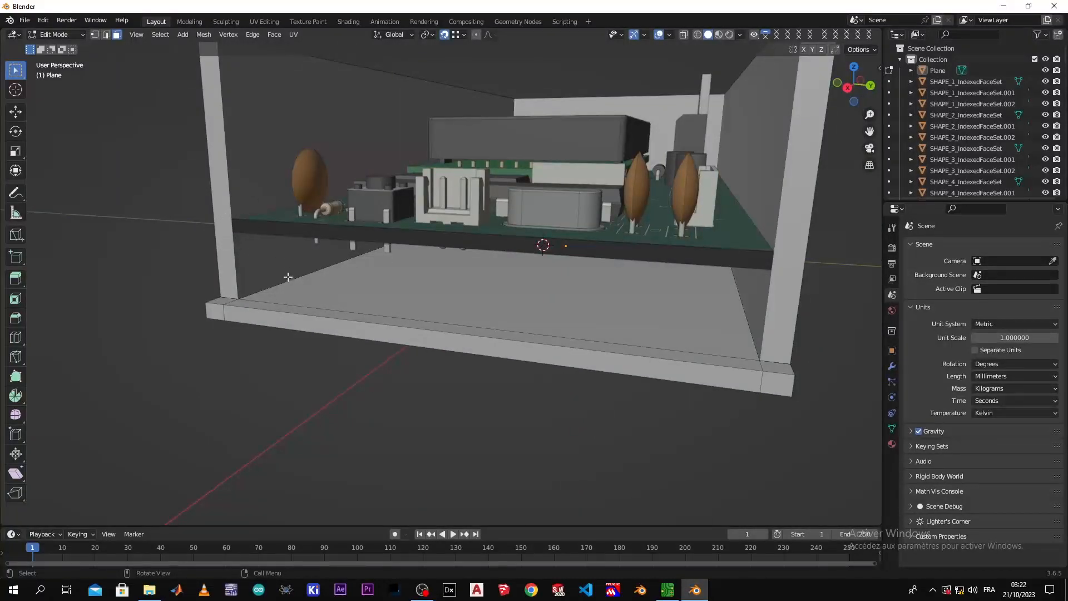
scroll(354, 257, down, 2)
scroll(354, 257, up, 3)
middle_drag(353, 256, 372, 274)
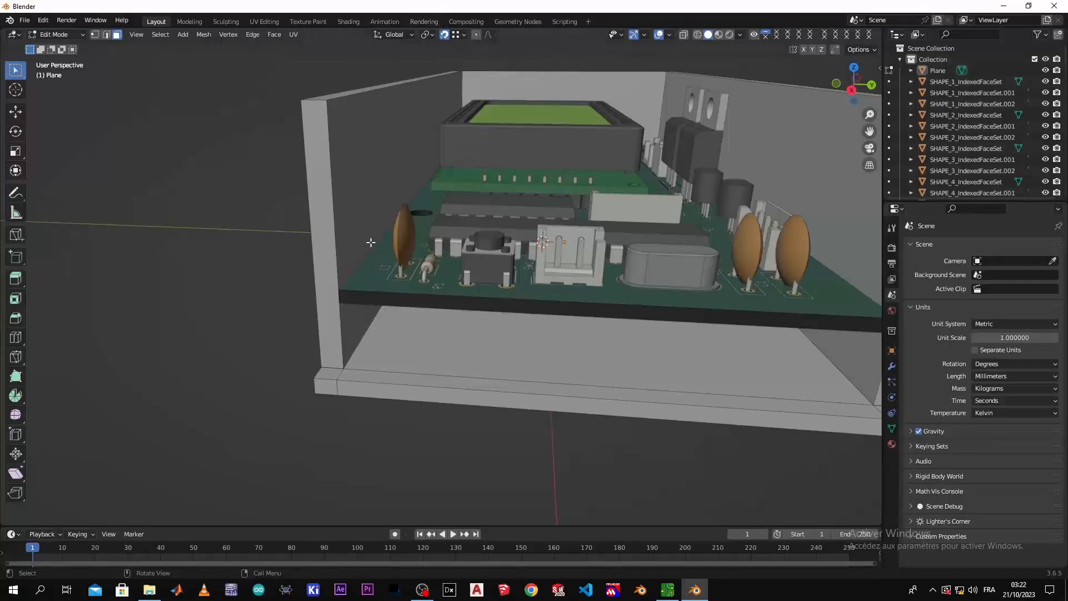
key(ctrl+r)
click(352, 273)
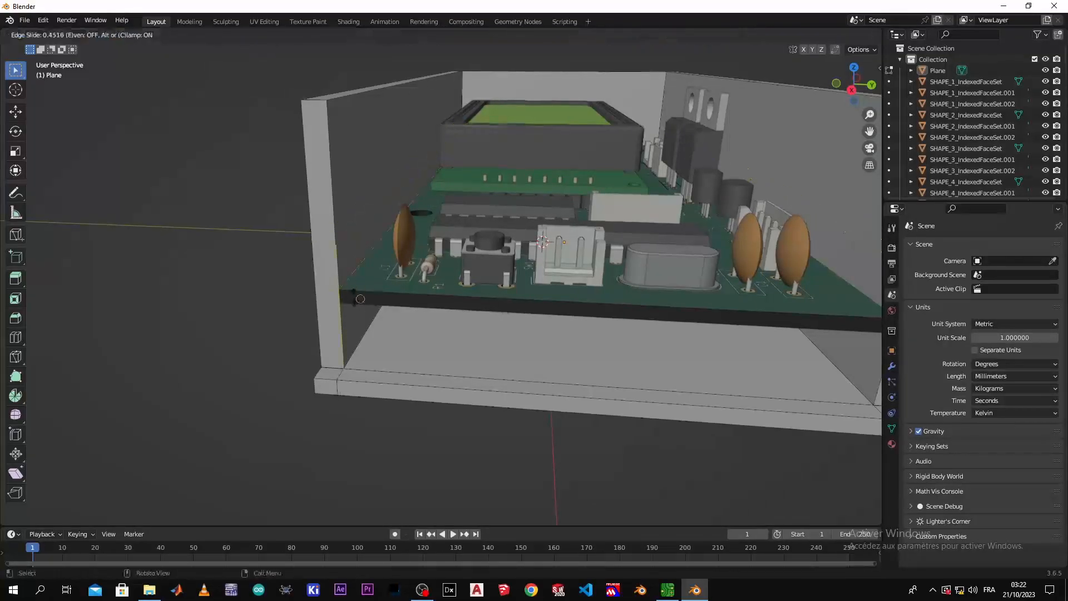
click(343, 286)
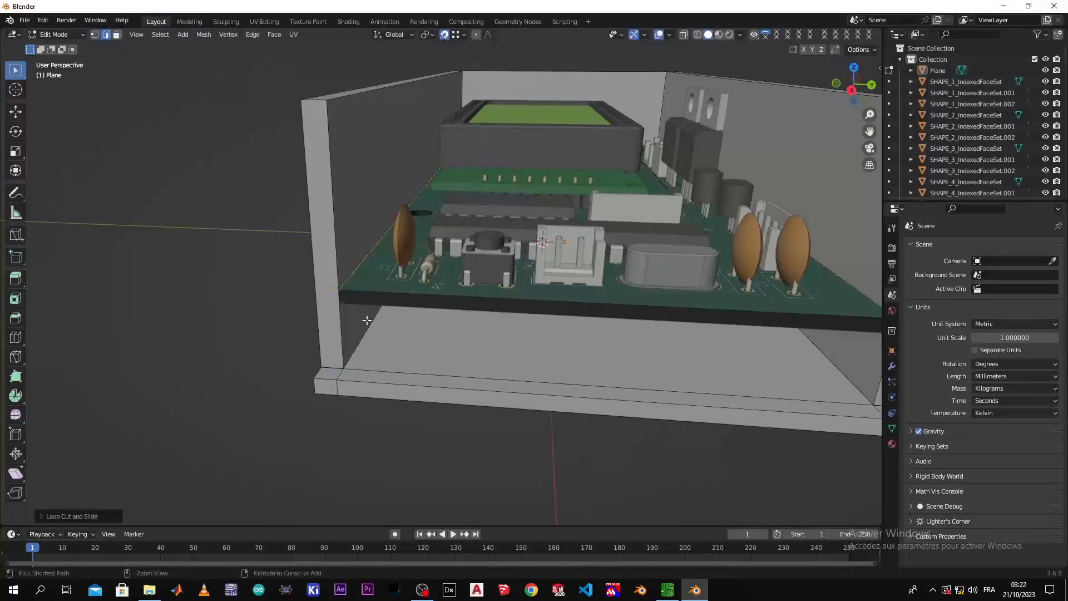
- Add another horizontal loop cut around the enclosure walls, at the board's lower edge
key(ctrl+r)
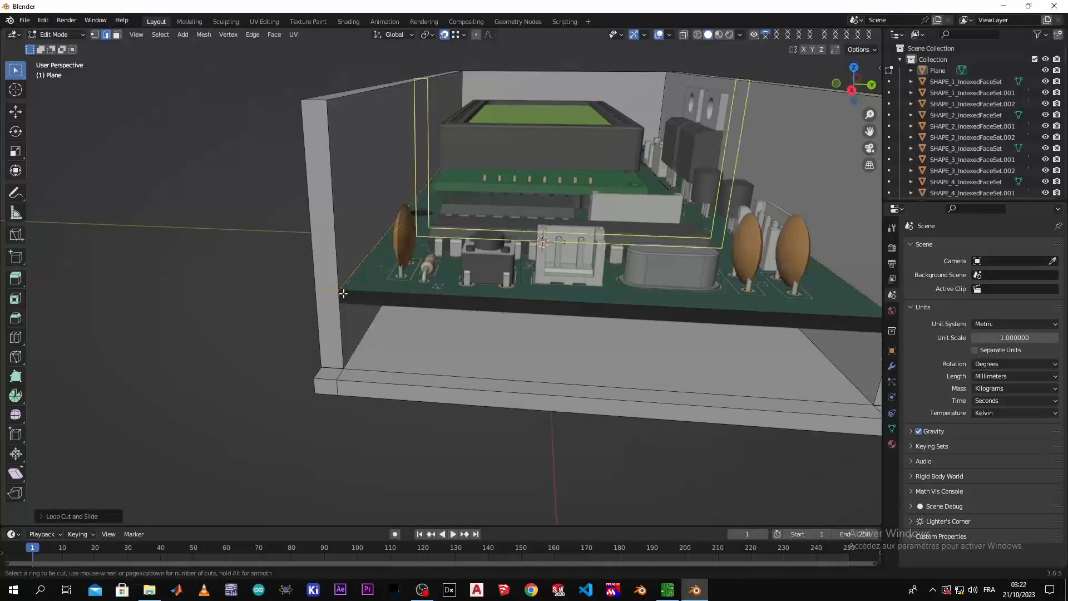
click(346, 308)
click(346, 309)
scroll(445, 303, down, 2)
scroll(503, 290, up, 1)
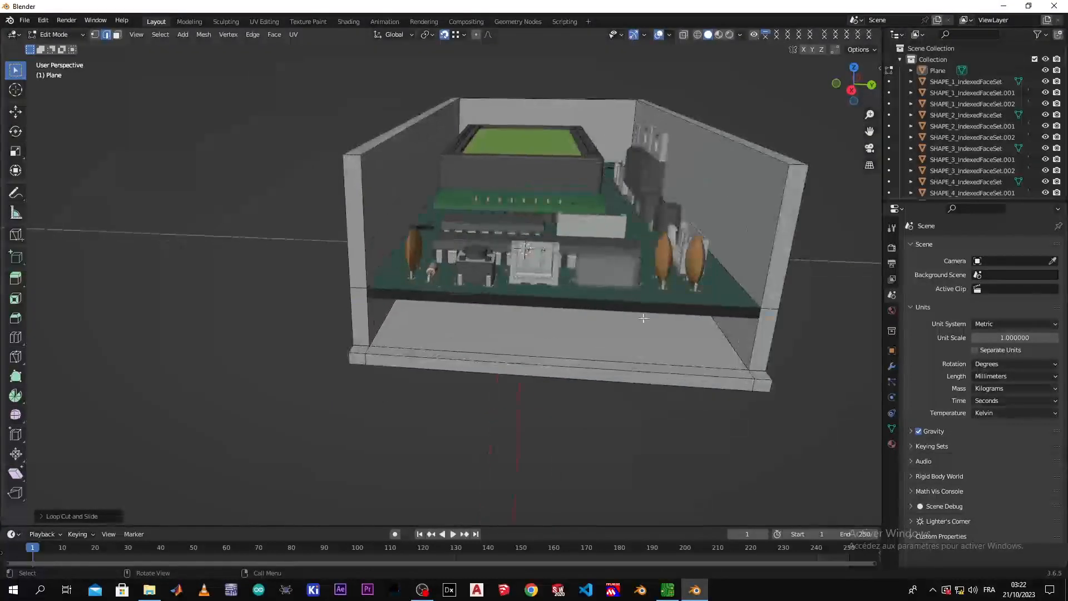
middle_drag(790, 339, 706, 323)
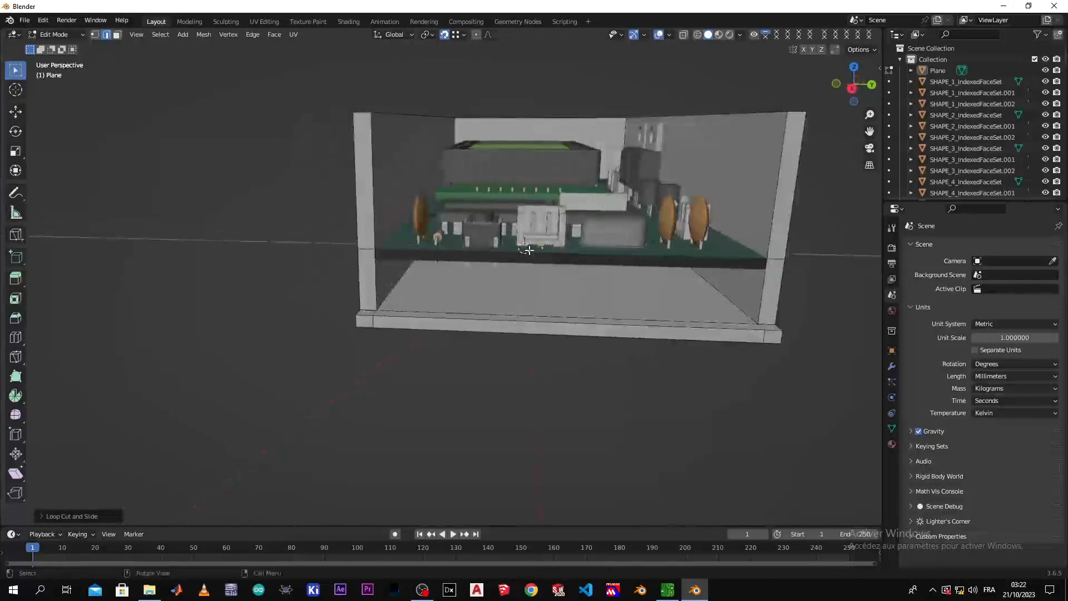
- Add a horizontal loop cut at the board's upper edge and raise it 1 mm along the Z axis
scroll(371, 223, up, 4)
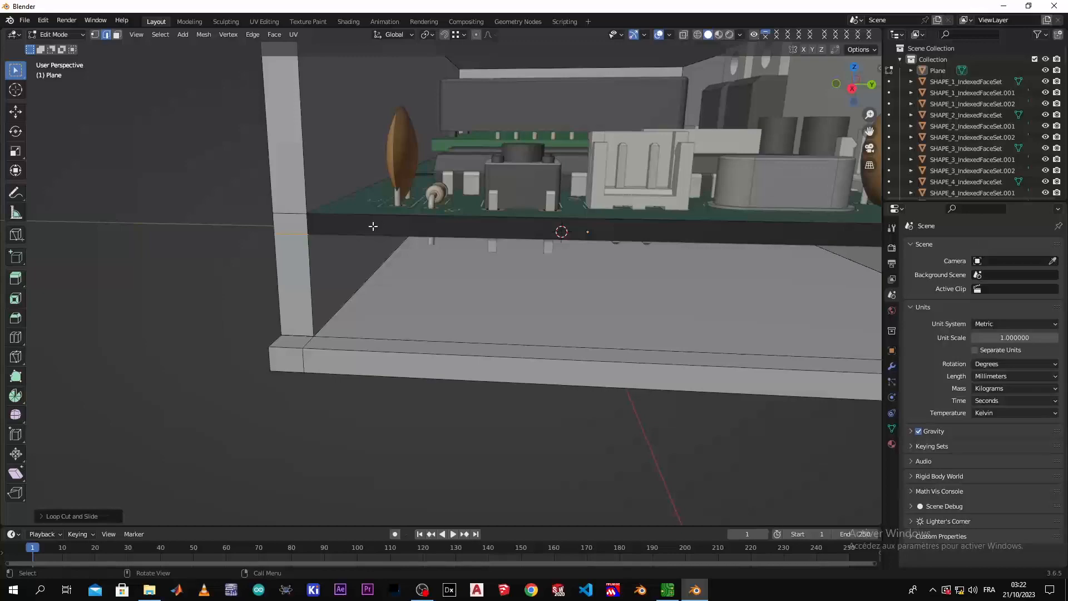
key(ctrl+r)
click(298, 195)
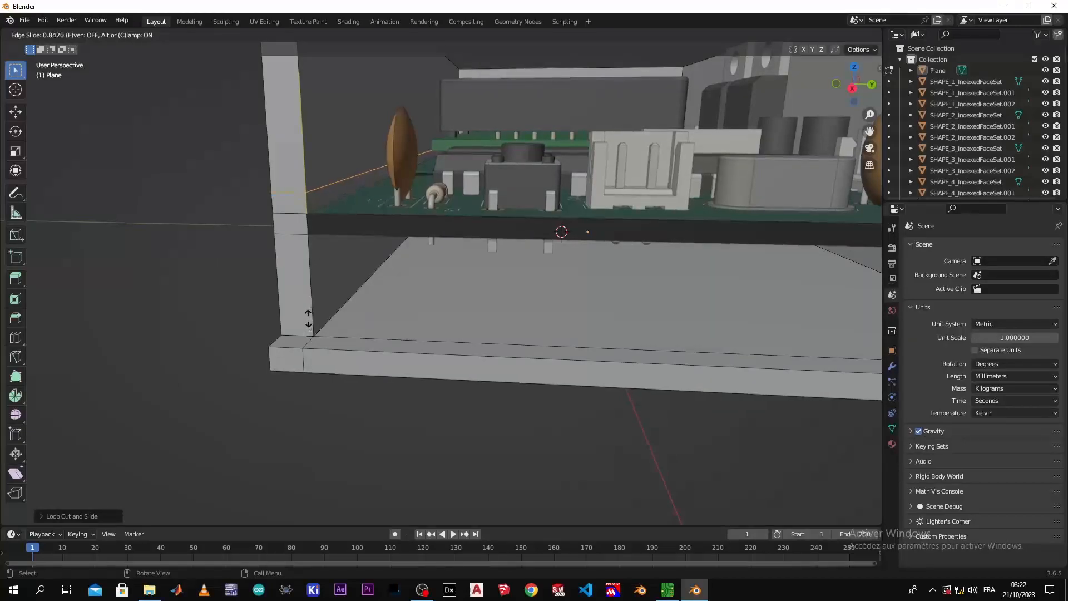
click(317, 363)
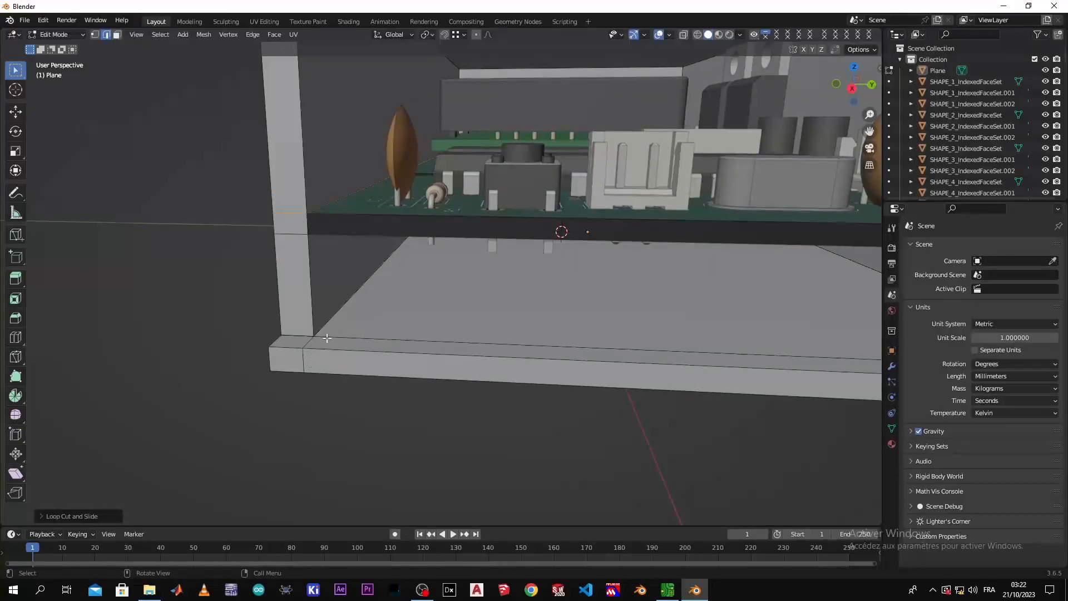
text(gz)
text(1)
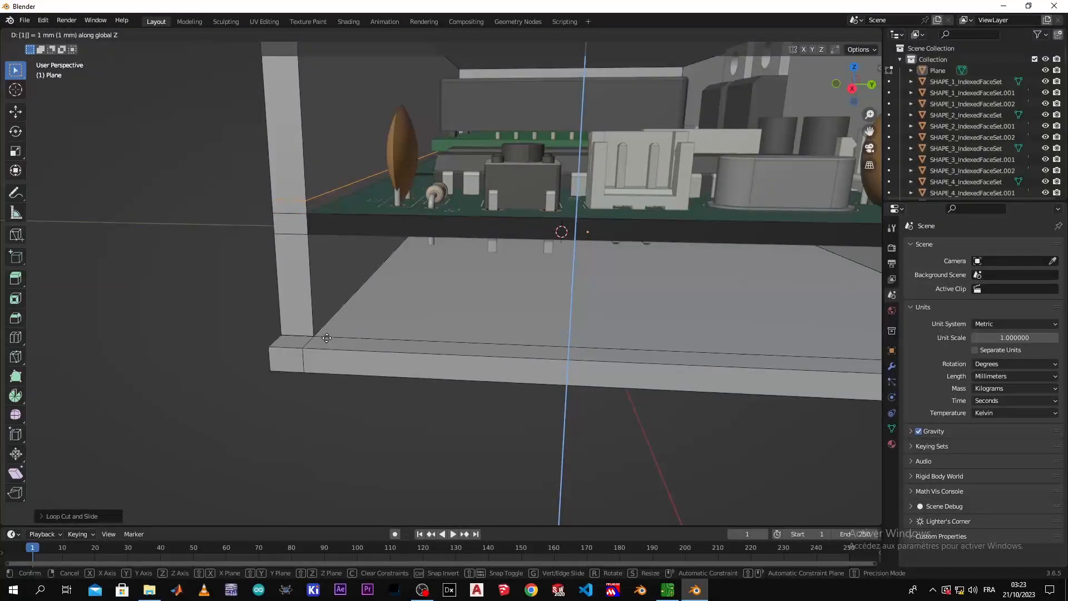
key(Return)
- Add a horizontal loop cut at the board's lower edge and move it slightly down along the Z axis
key(ctrl+r)
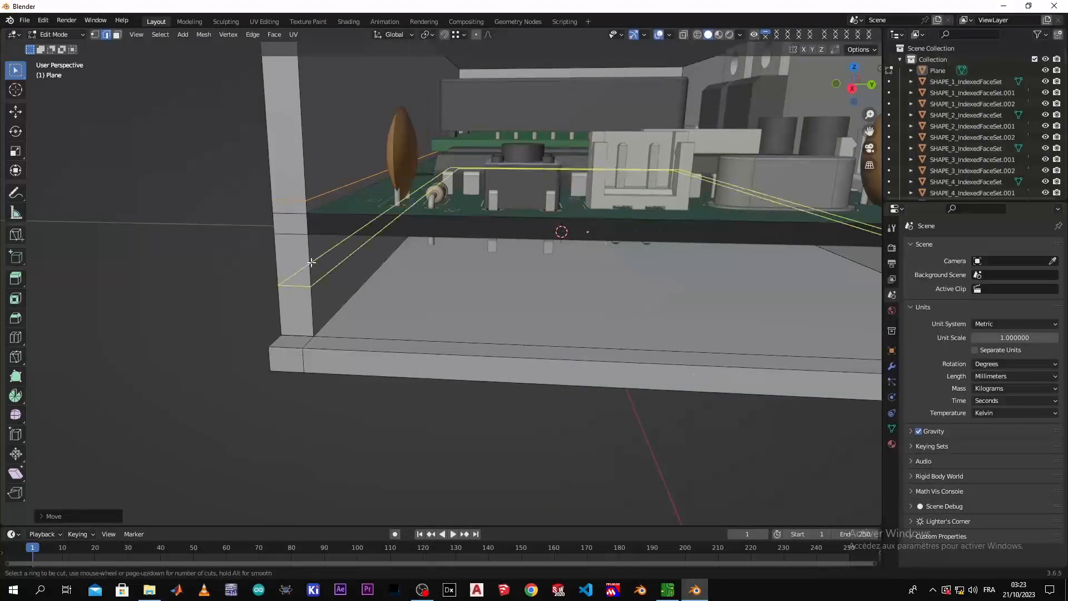
click(310, 262)
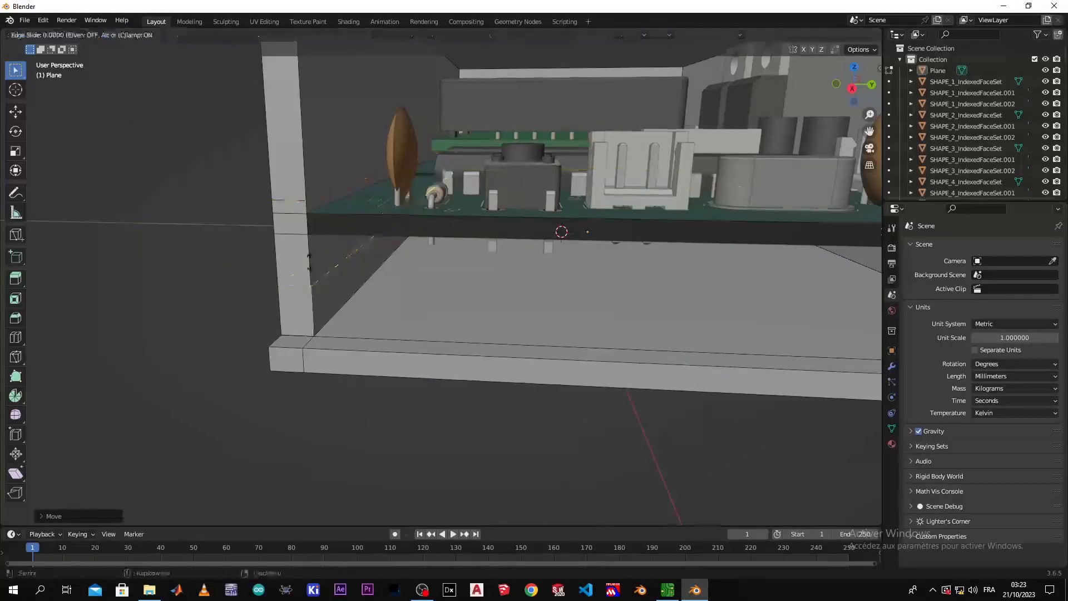
click(306, 204)
key(g)
key(z)
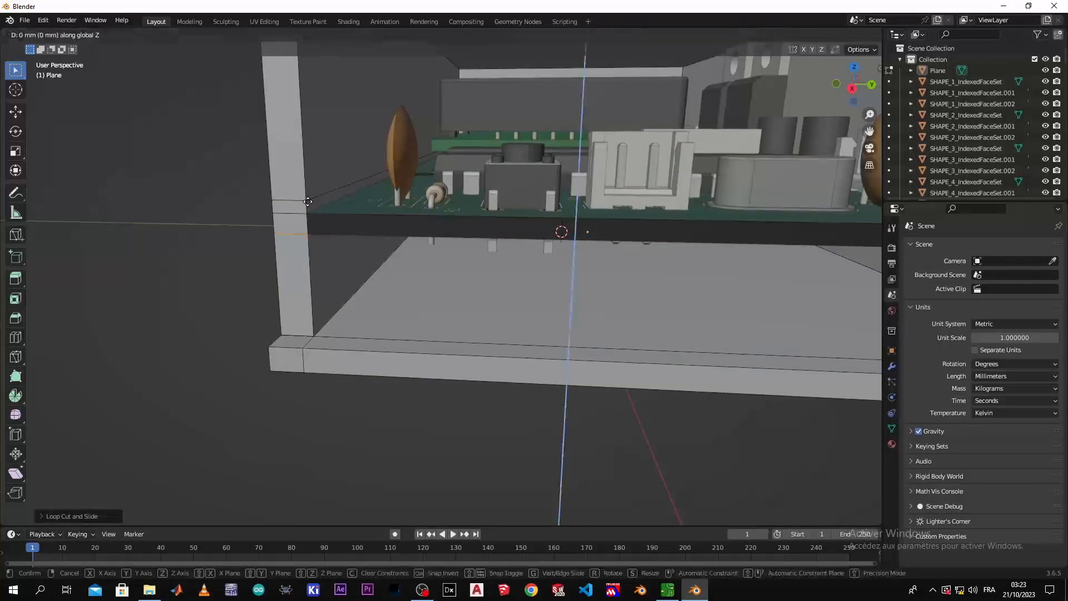
key(Return)
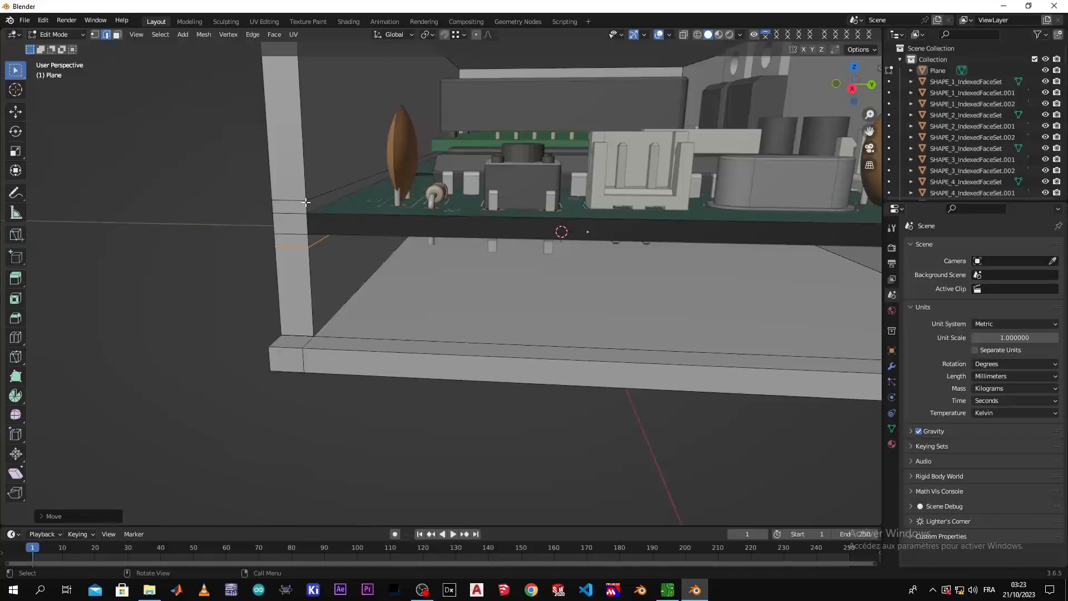
- Extrude the narrow inner faces just above and below the board on both long walls individually inward, forming rails that grip the board edges
click(117, 35)
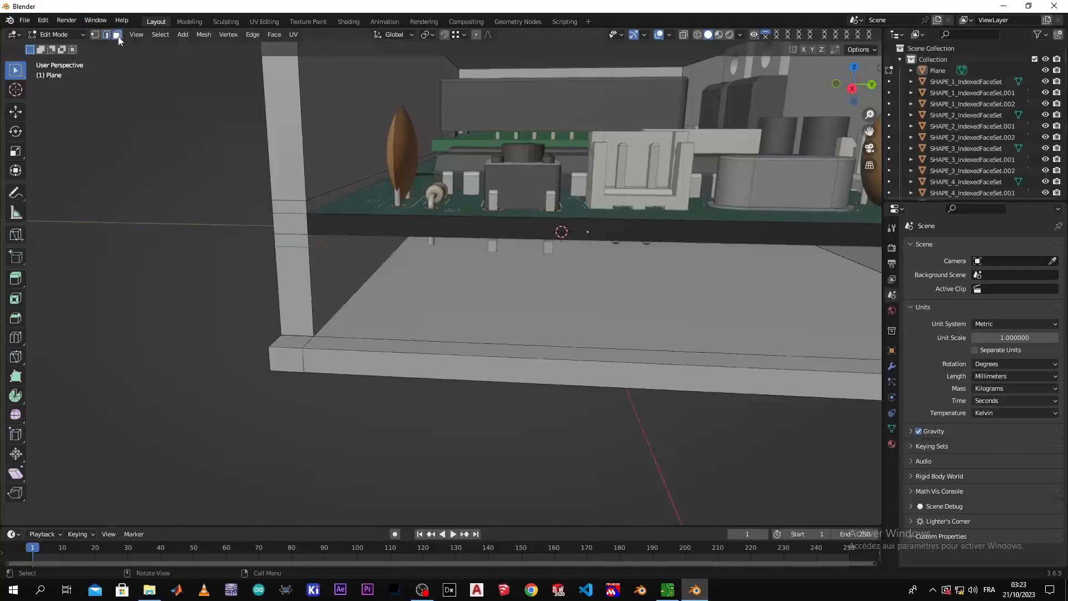
click(338, 195)
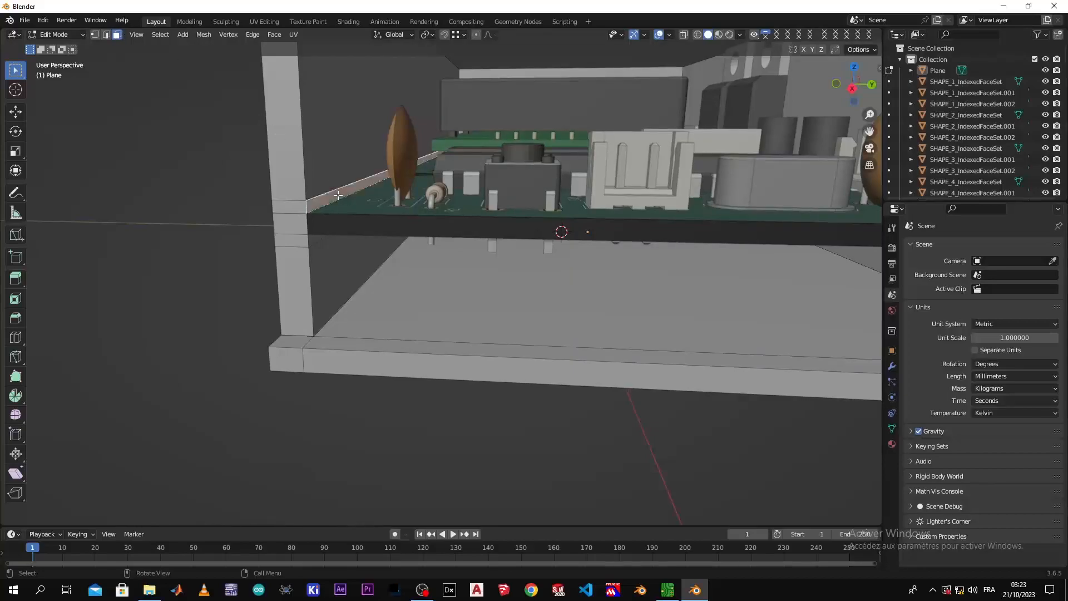
shift+click(314, 240)
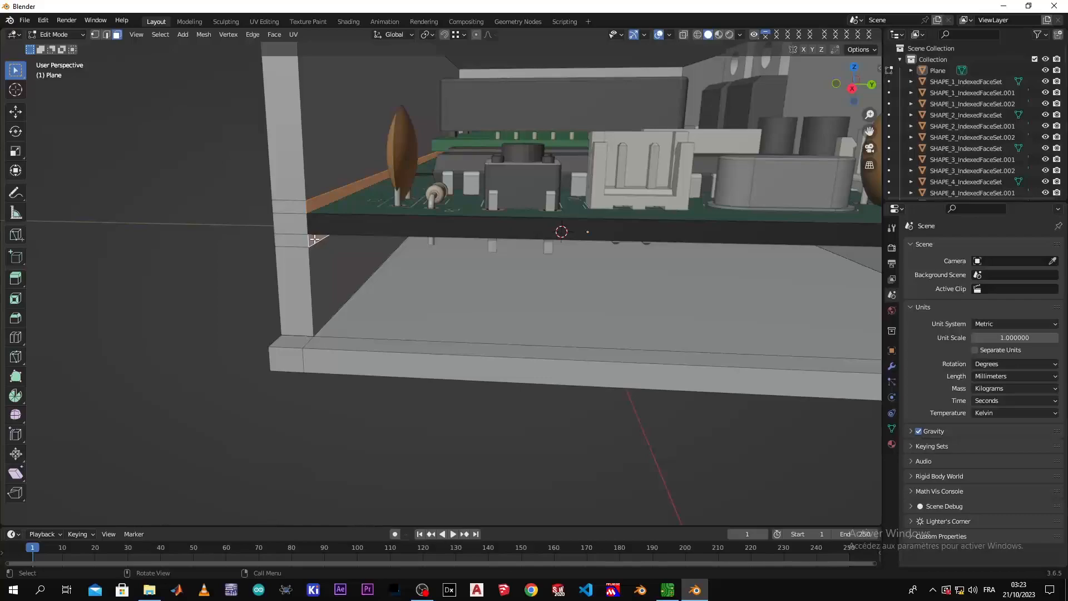
scroll(494, 227, down, 4)
mouse_move(670, 265)
shift+middle_down()
mouse_move(524, 292)
mouse_move(685, 256)
shift+middle_up()
shift+click(696, 248)
shift+click(699, 264)
scroll(697, 265, up, 2)
middle_drag(697, 266, 656, 285)
right_click(420, 331)
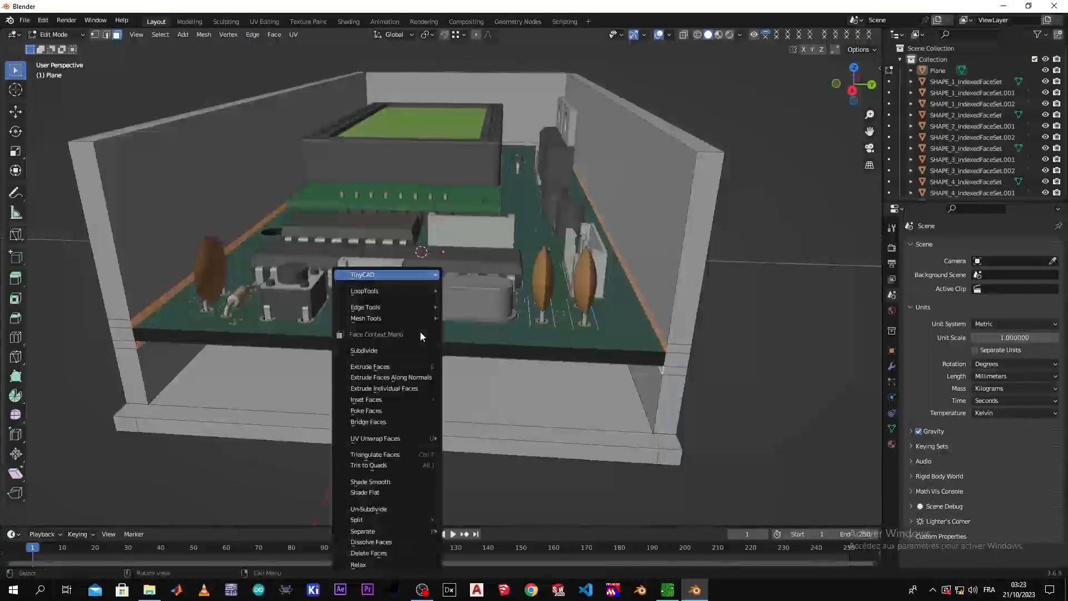
click(398, 389)
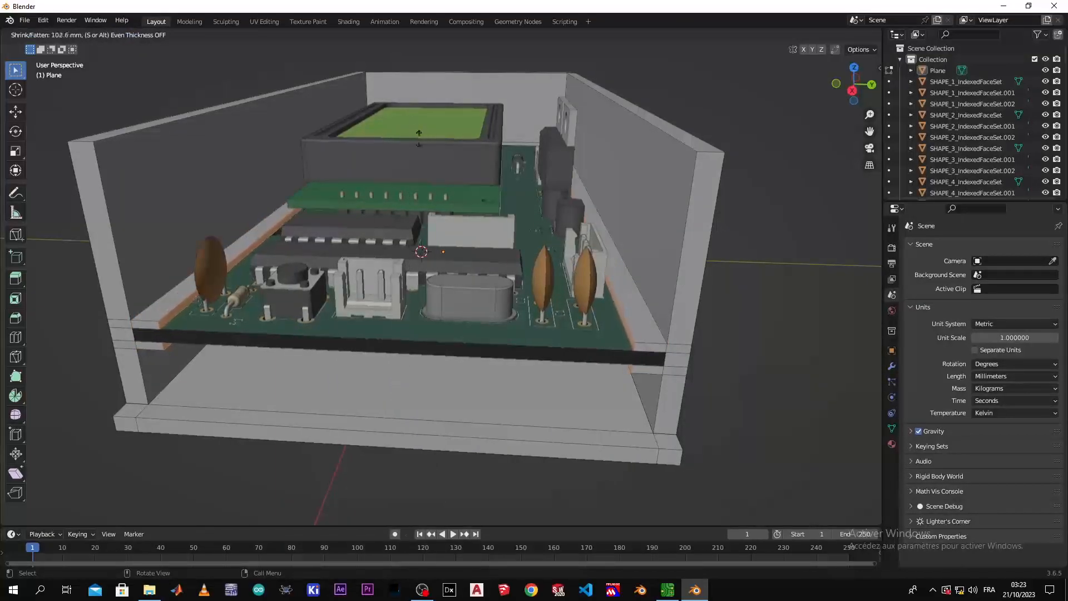
click(442, 226)
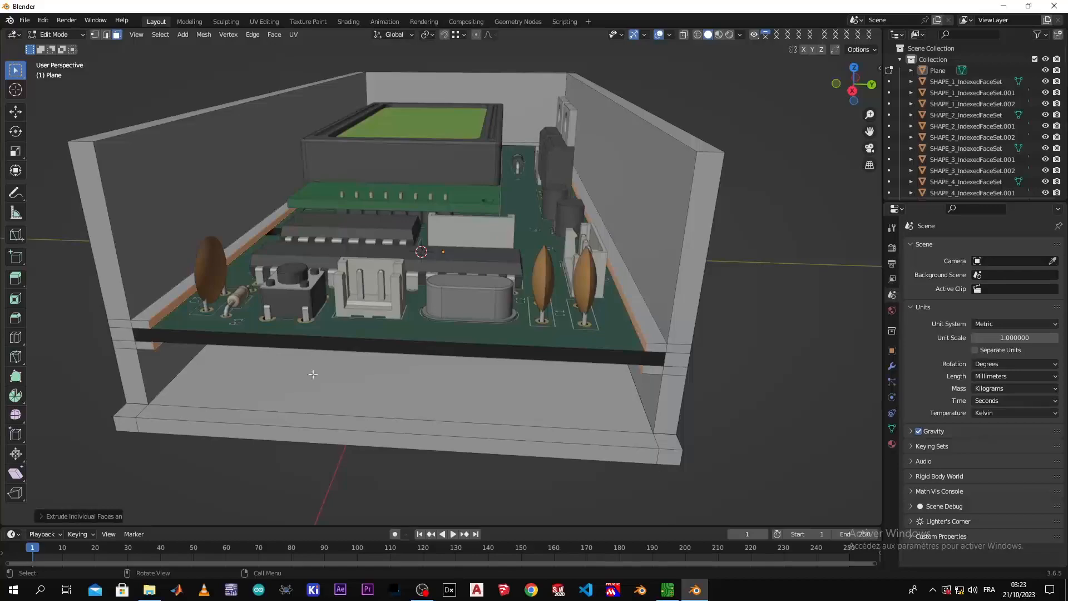
- Examine the enclosure and its board rails from the open end and along the outer long wall
middle_drag(231, 460, 199, 406)
scroll(200, 405, down, 2)
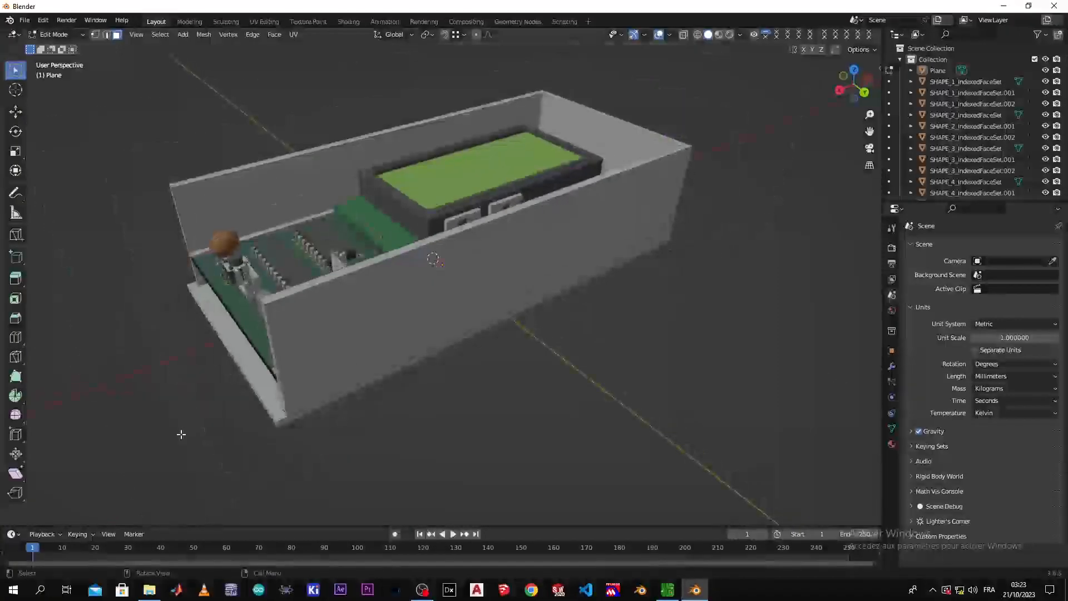
middle_drag(237, 392, 407, 387)
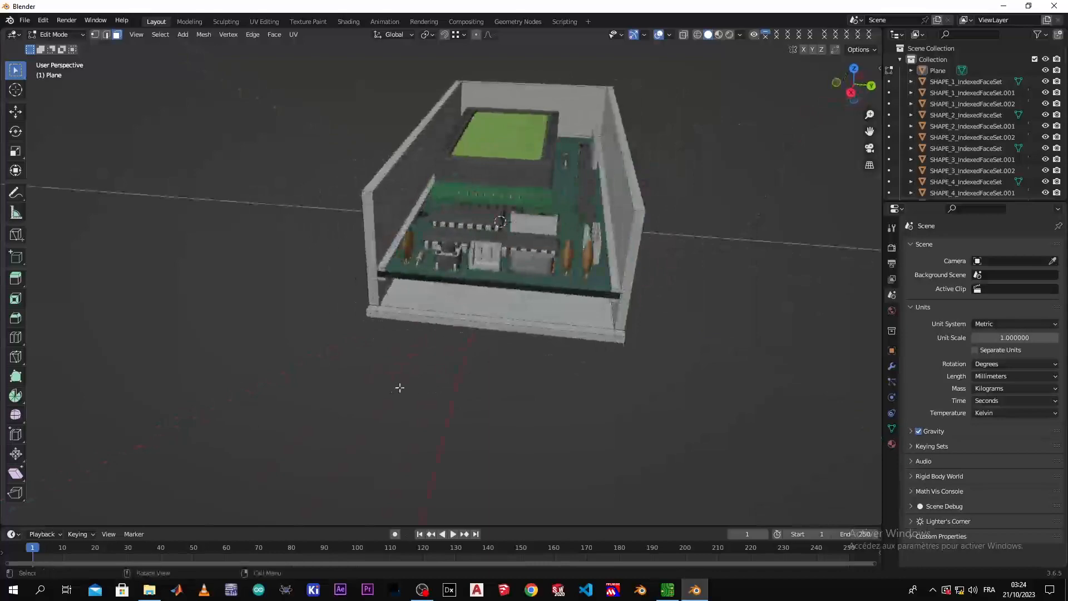
middle_drag(526, 259, 401, 362)
scroll(424, 316, up, 3)
scroll(424, 316, down, 1)
click(401, 363)
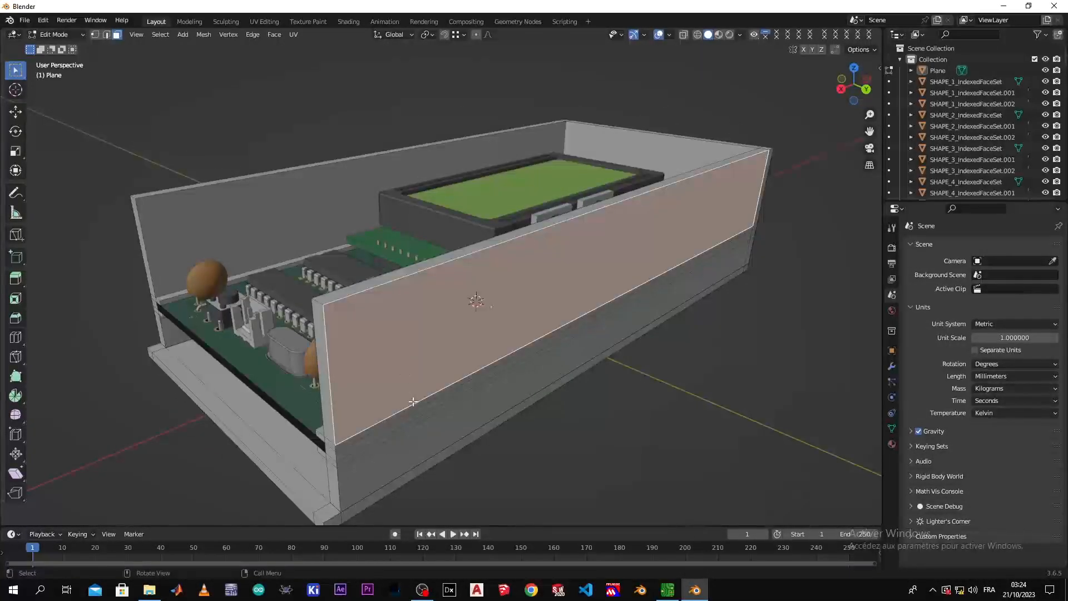
- Try sliding the whole enclosure along the X axis relative to the board in object mode
key(Tab)
middle_drag(358, 397, 373, 390)
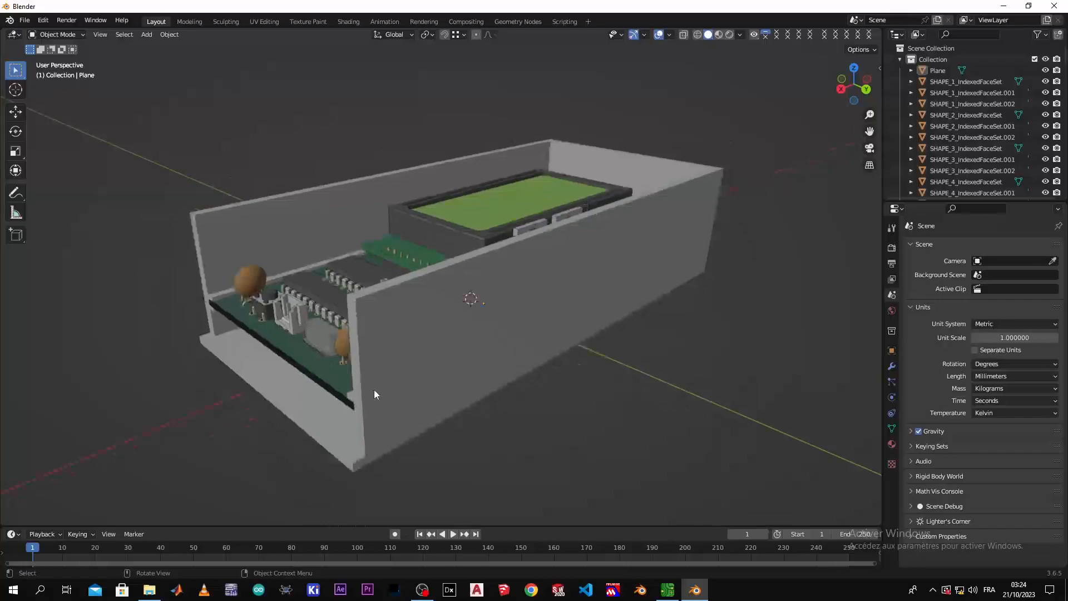
click(375, 394)
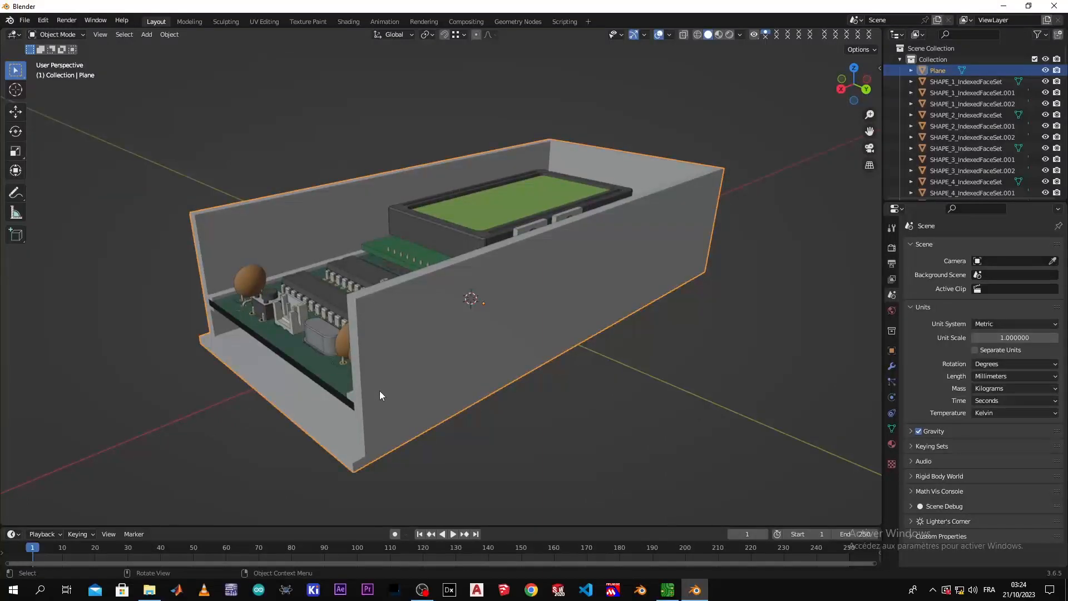
key(g)
key(x)
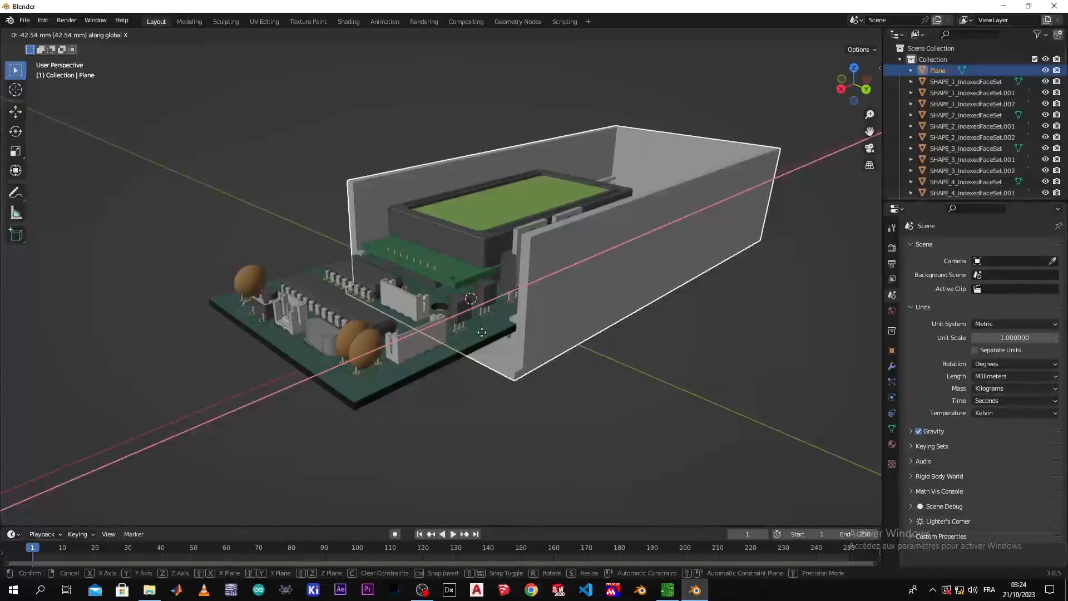
click(478, 332)
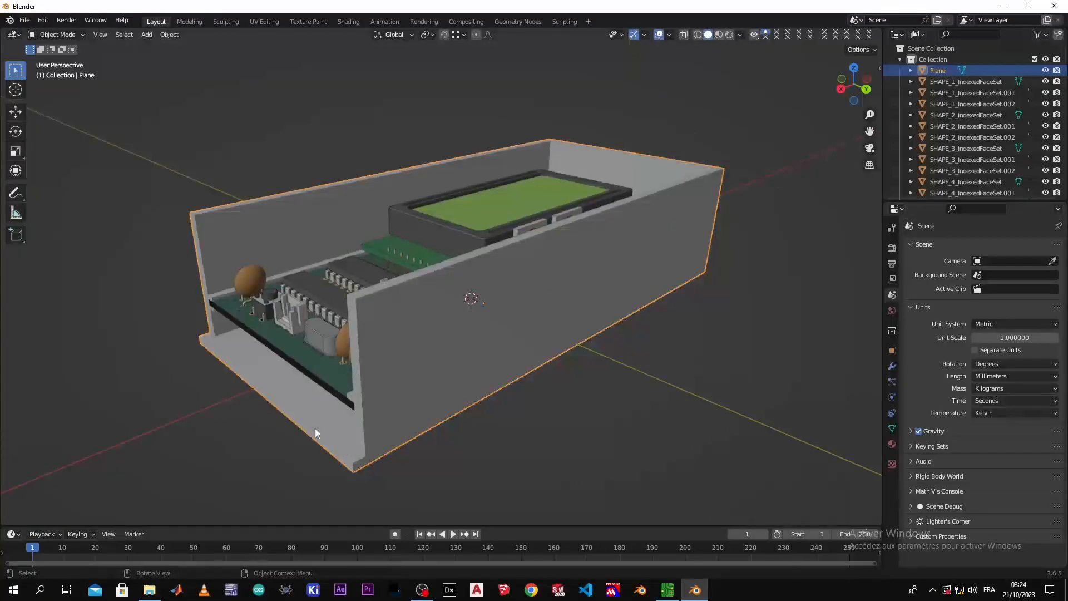
- Return the enclosure to edit mode and clear the face selection on its outer long wall
click(229, 446)
middle_drag(234, 449, 316, 409)
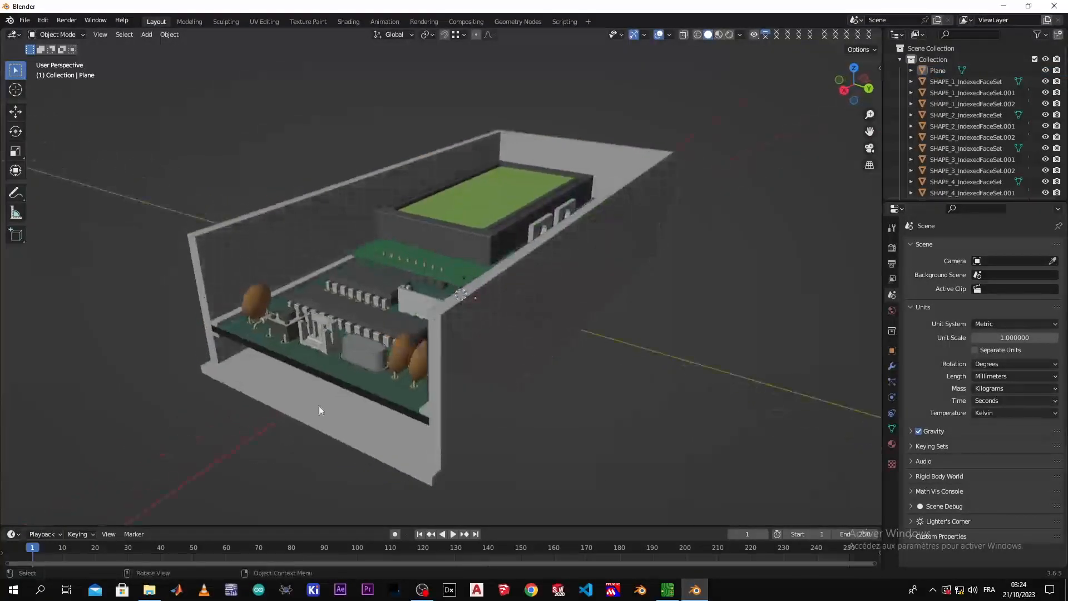
click(325, 400)
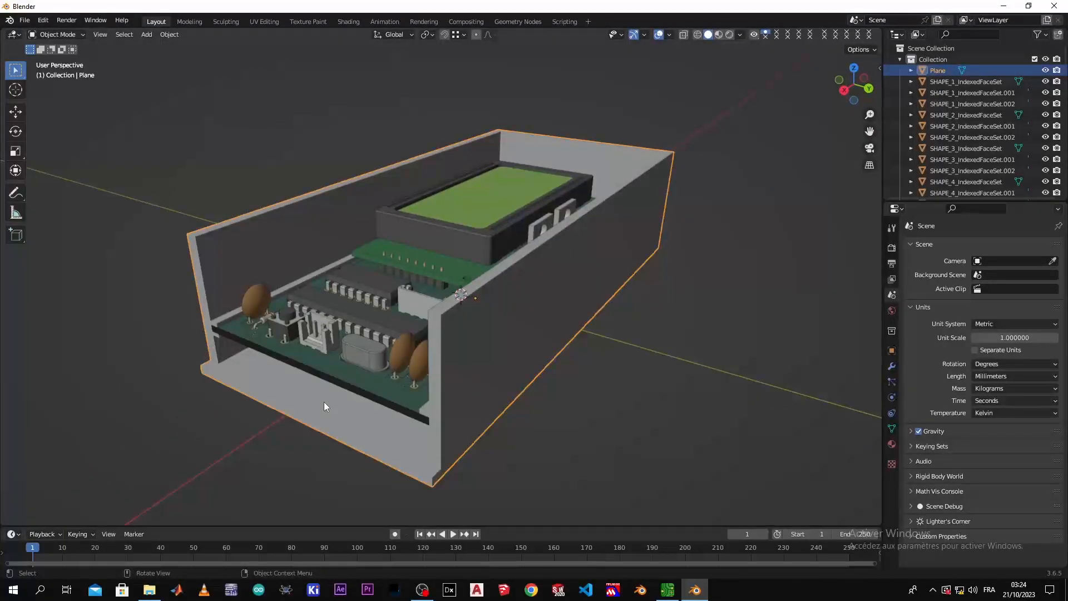
key(Tab)
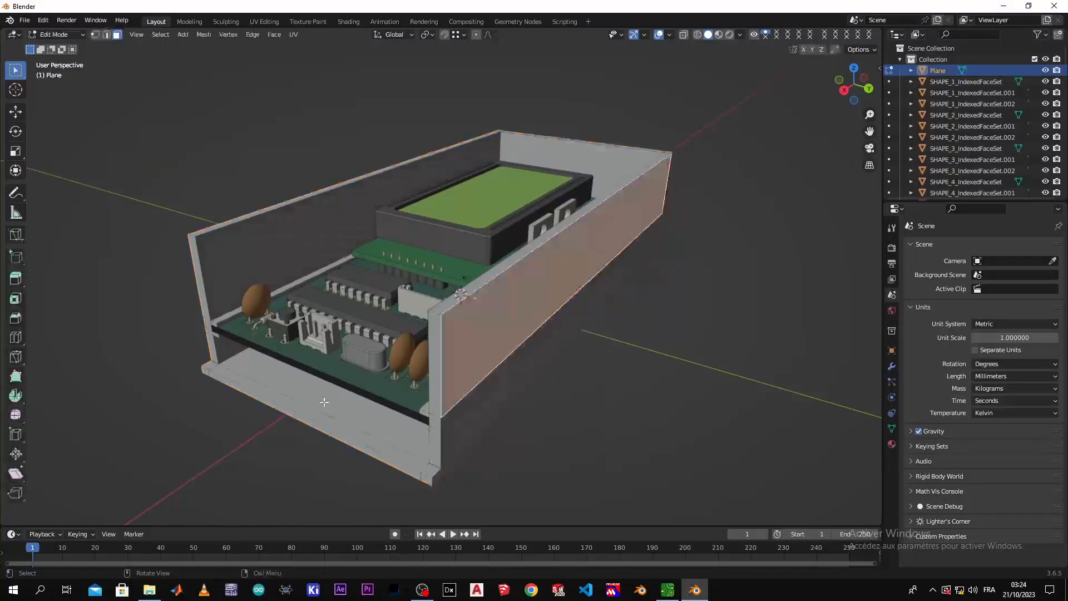
middle_drag(286, 464, 414, 343)
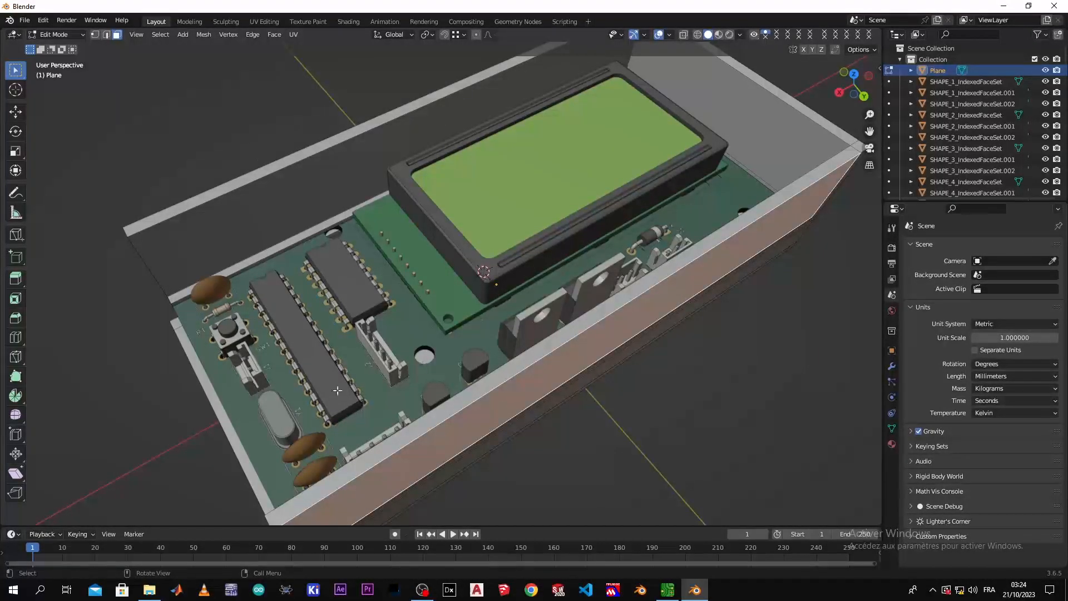
scroll(301, 392, down, 5)
middle_drag(301, 392, 344, 209)
scroll(419, 313, up, 5)
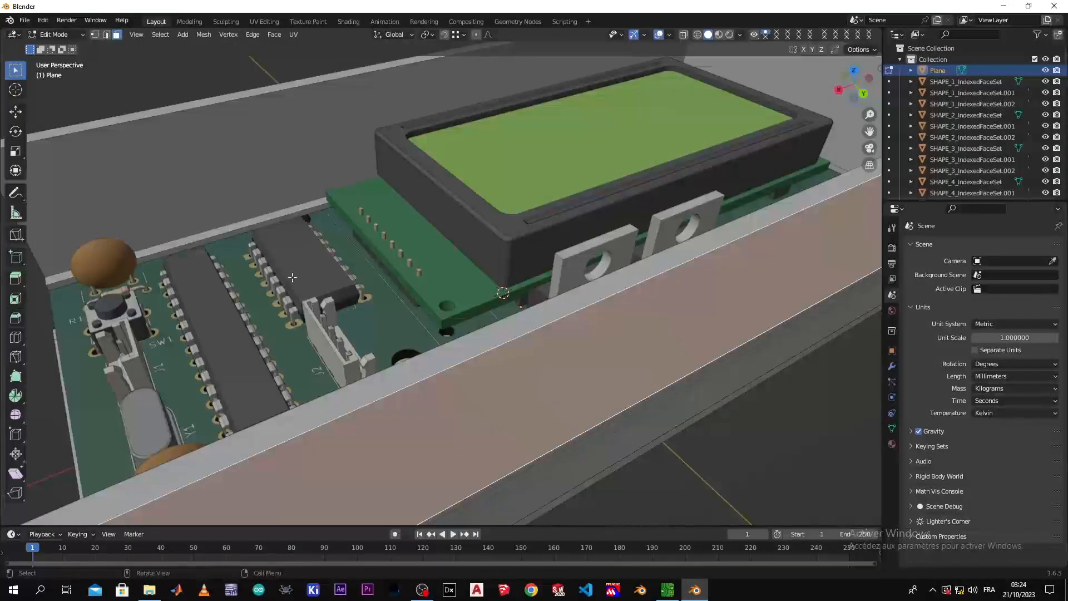
scroll(291, 277, down, 6)
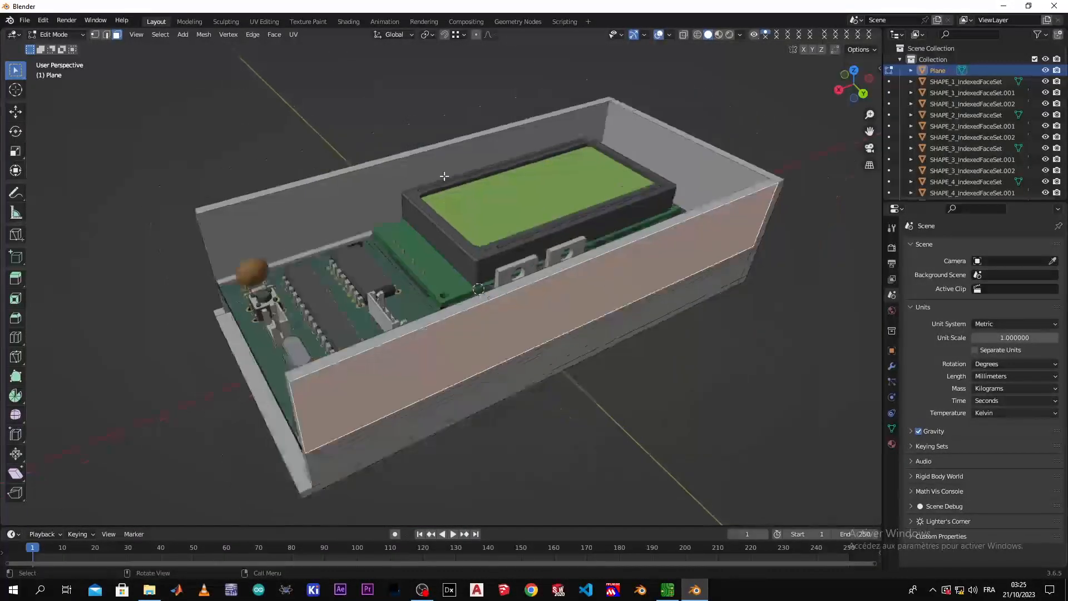
click(461, 108)
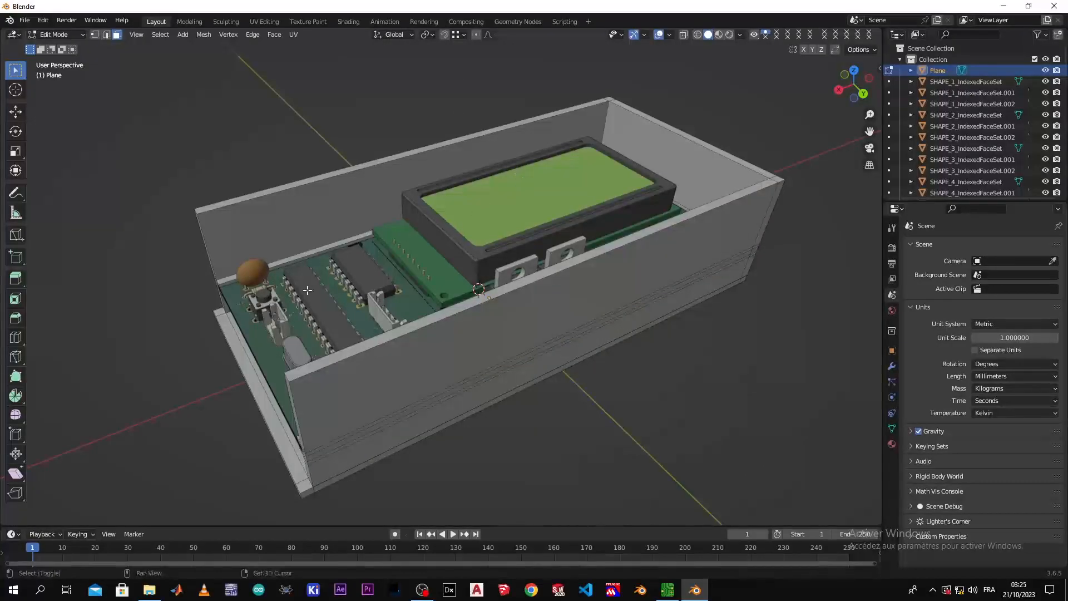
middle_drag(438, 254, 406, 245)
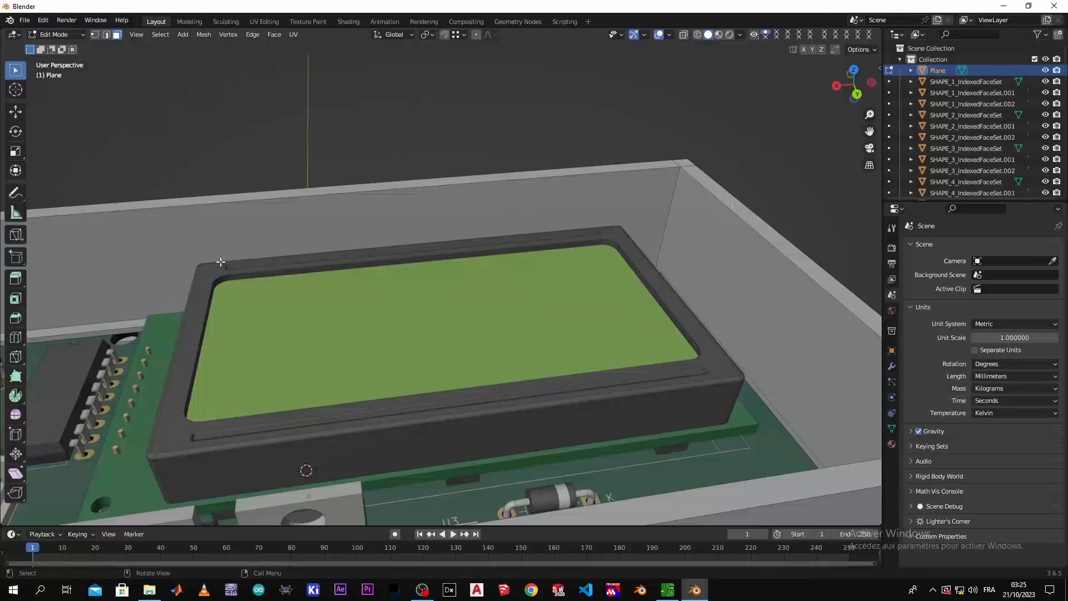
key(ctrl+r)
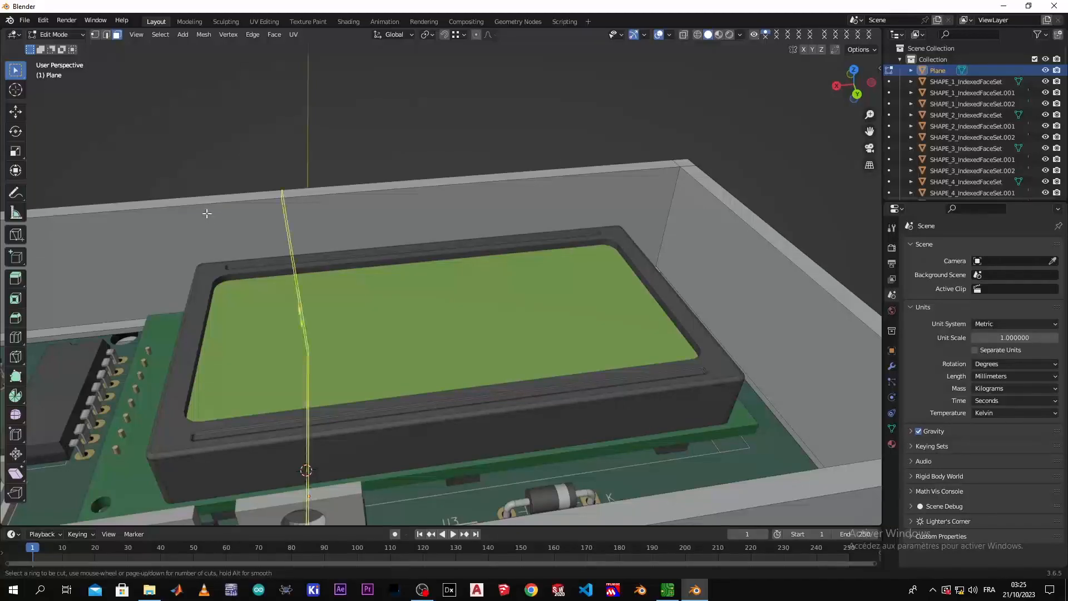
click(207, 213)
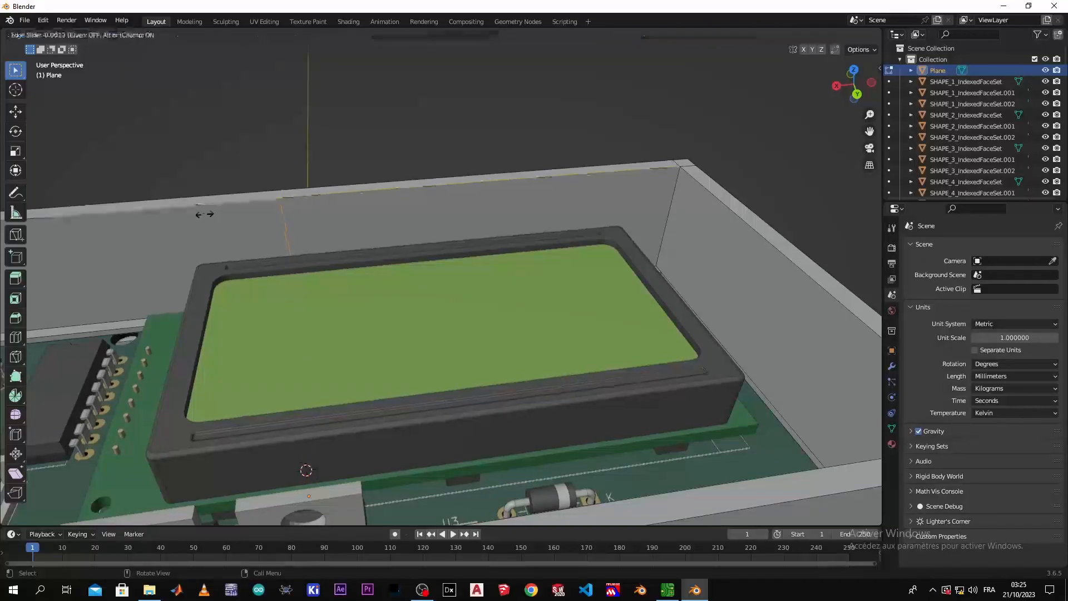
click(195, 295)
key(3)
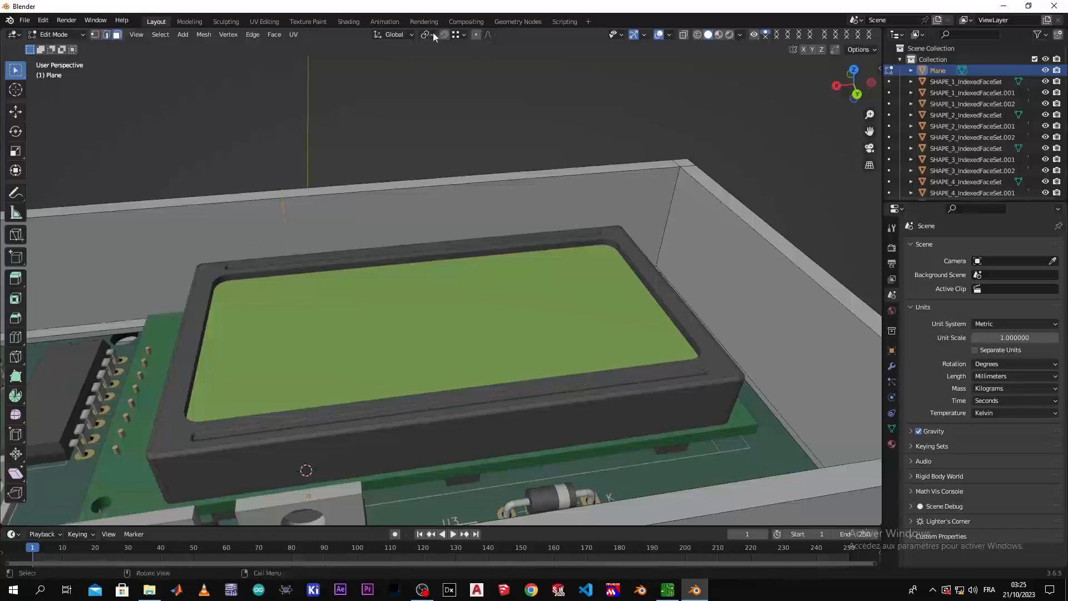
- Add a vertical loop cut across the enclosure's long walls with snapping on, aligned to the display frame's edge nearest the open end
key(ctrl)
key(ctrl+r)
click(279, 208)
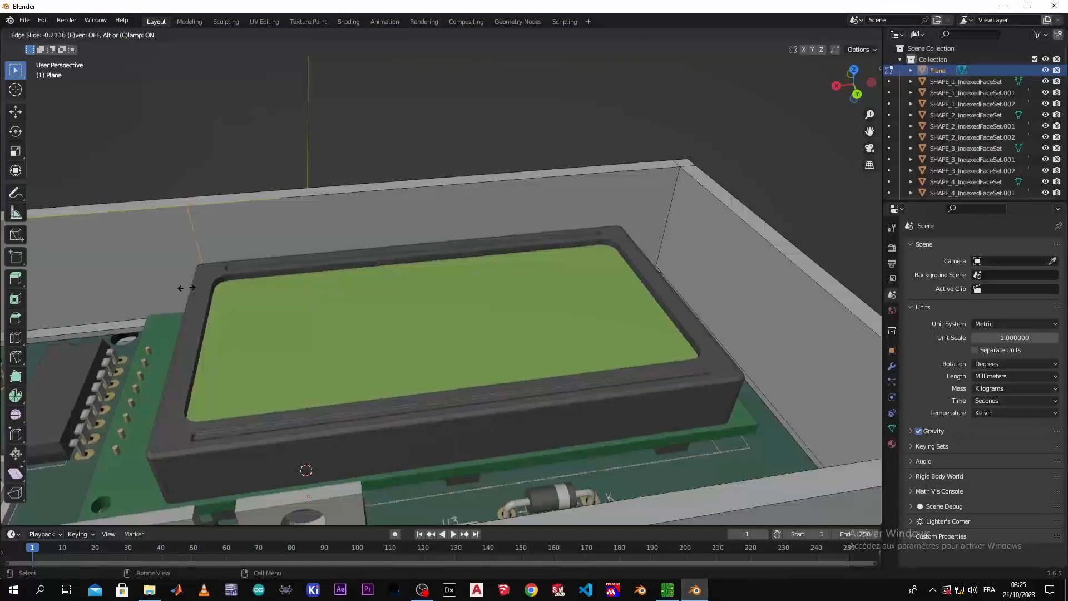
click(196, 269)
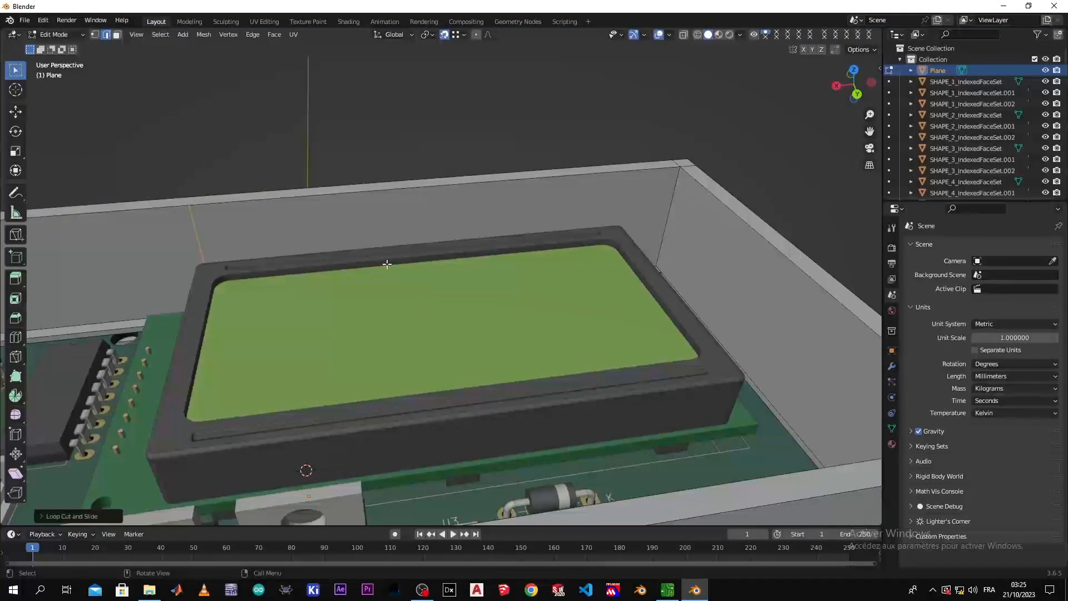
- Add a second vertical loop cut across the enclosure's long walls, aligned to the display frame's edge nearest the closed end
key(ctrl+r)
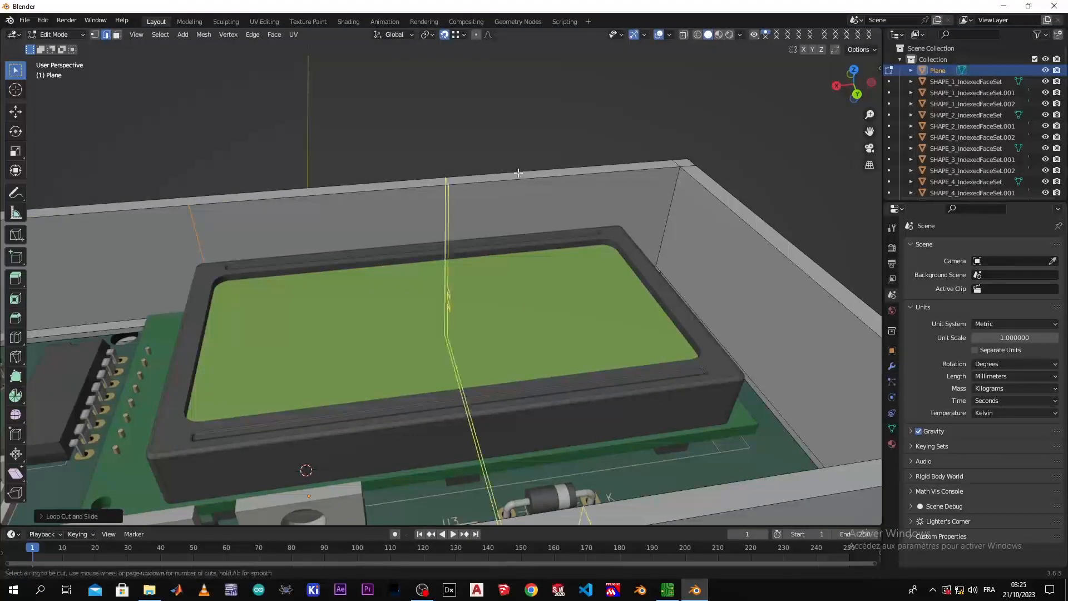
click(469, 203)
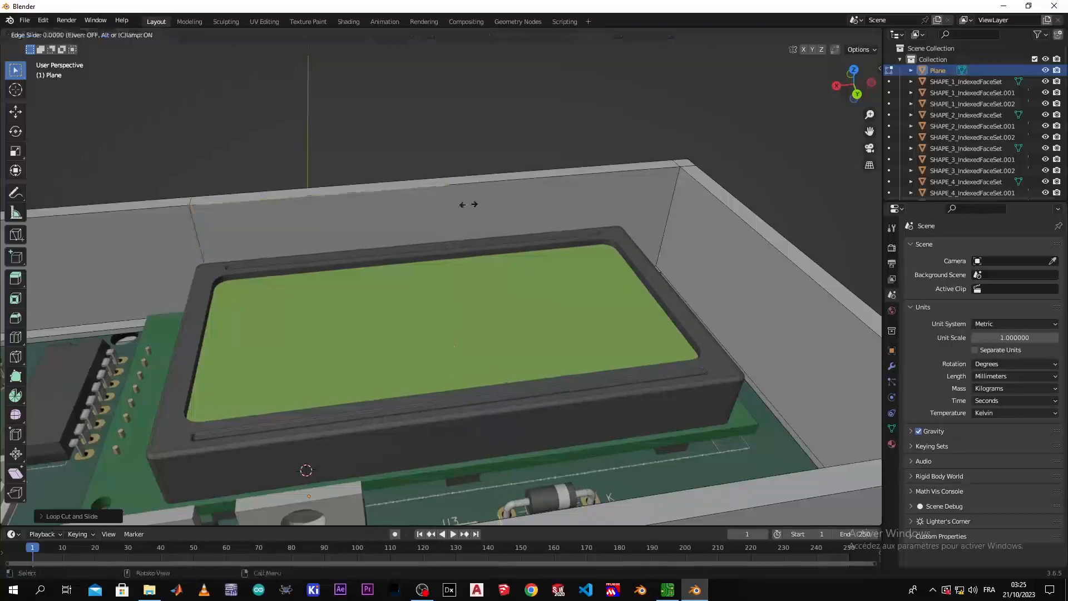
click(632, 233)
scroll(616, 244, down, 1)
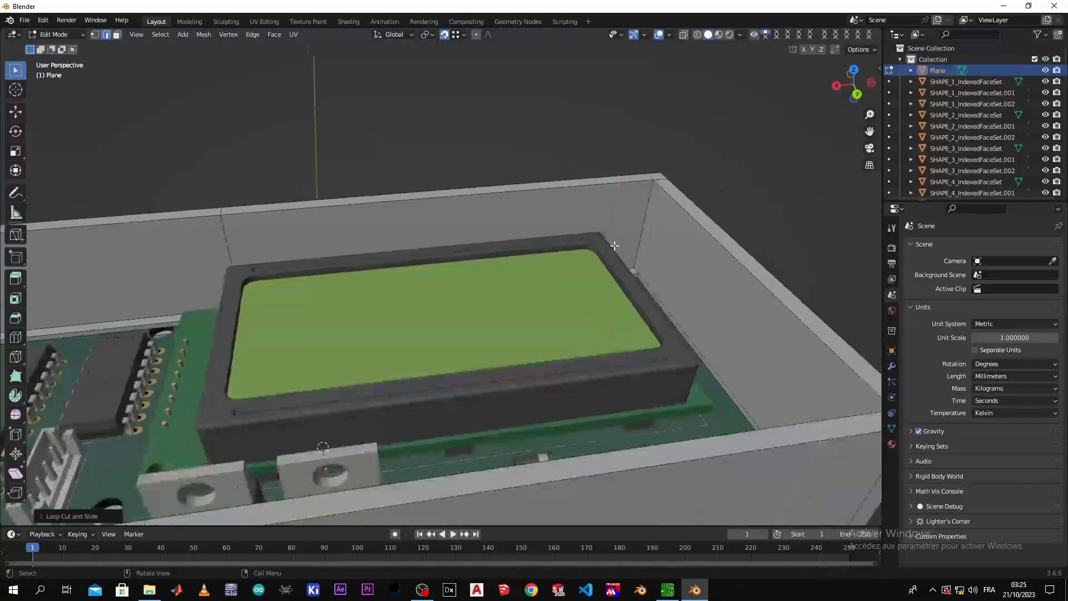
- Add a horizontal loop cut around the enclosure walls and slide it up to their top edge
key(ctrl+r)
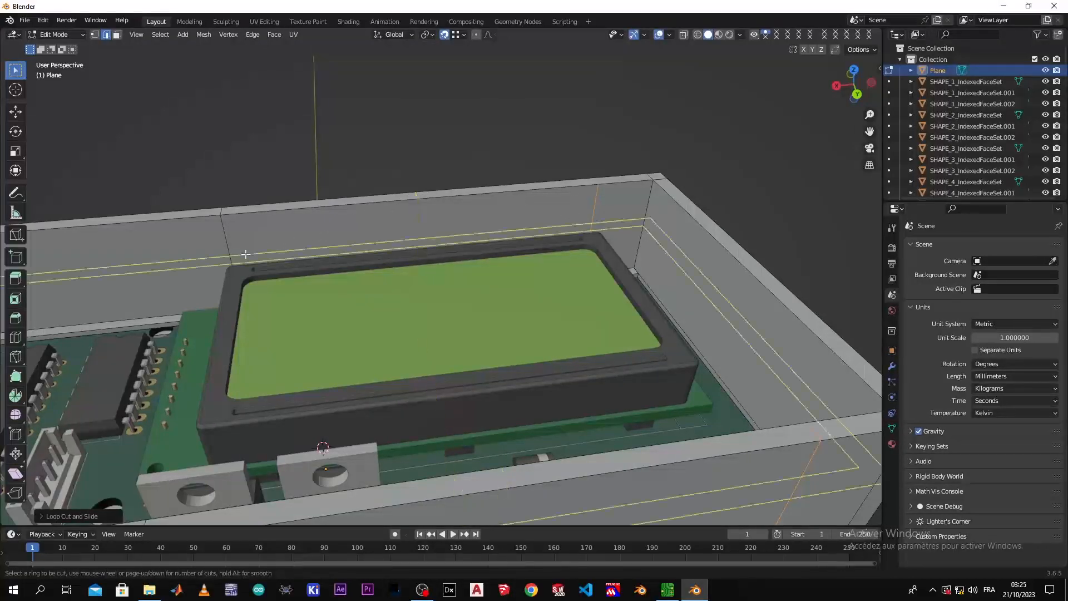
key(Escape)
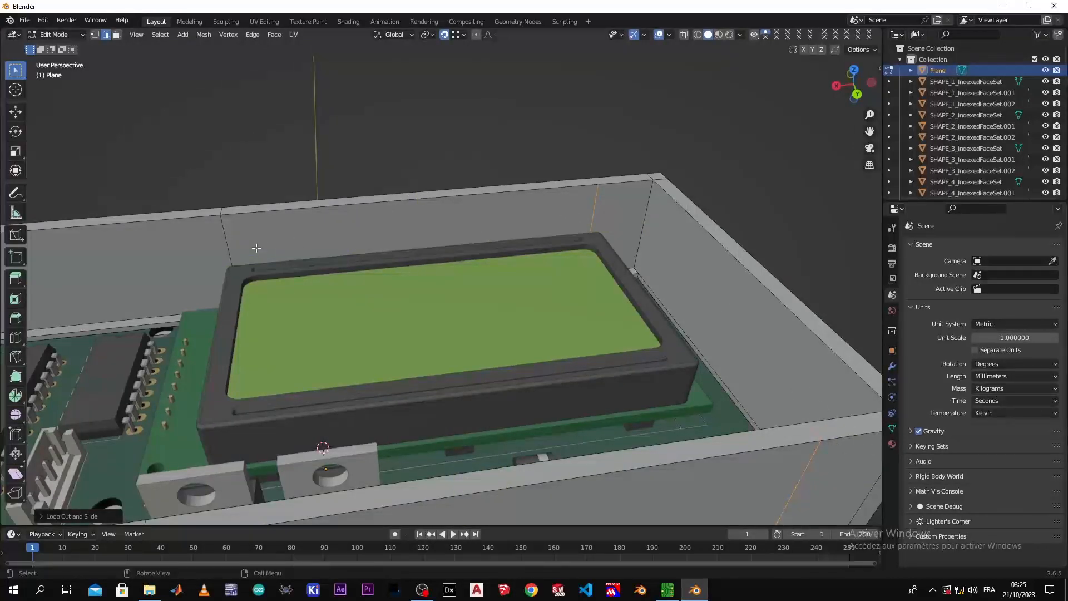
key(ctrl)
key(ctrl+r)
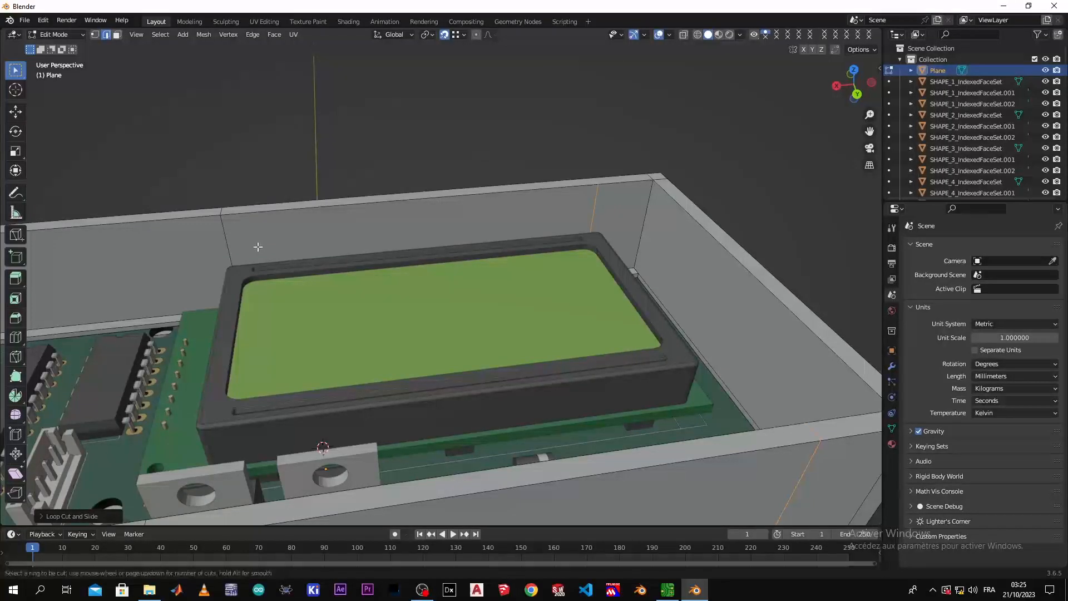
click(231, 213)
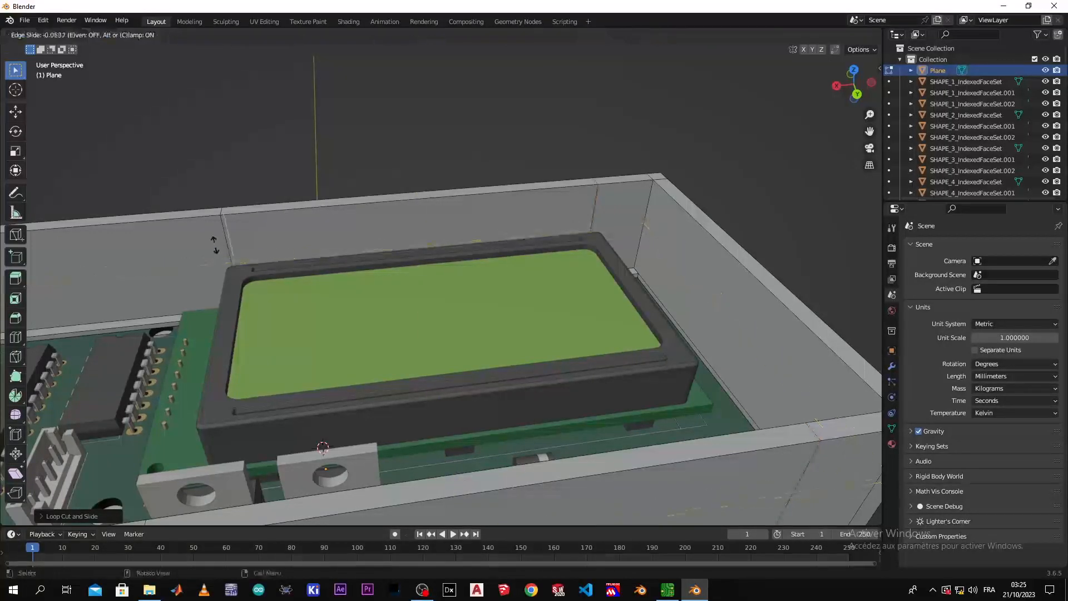
click(233, 208)
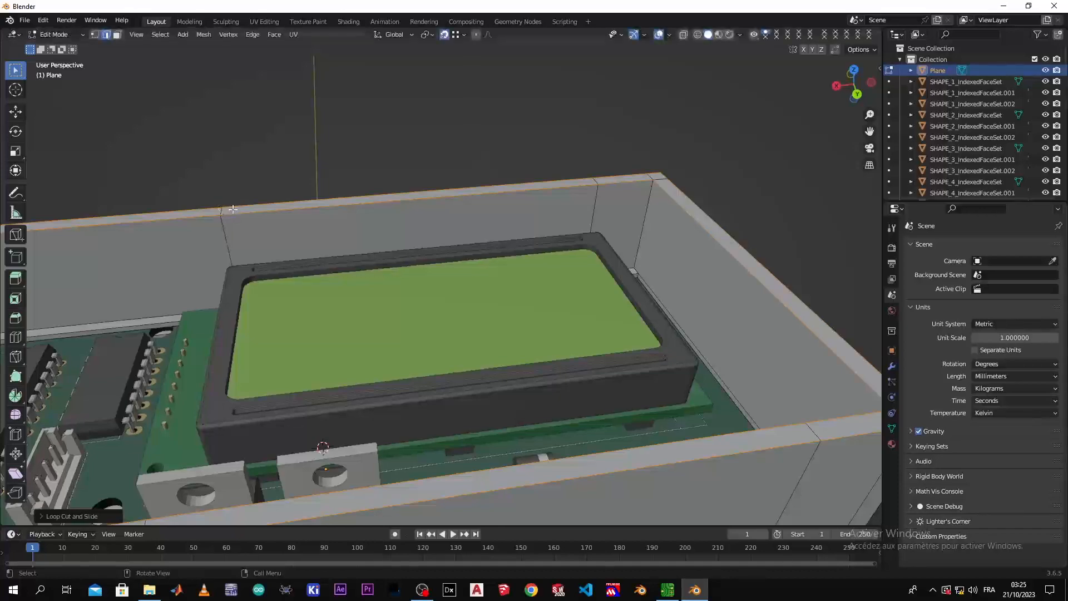
- Move the horizontal loop cut -2 mm along the Z axis, below the walls' top edge
key(g)
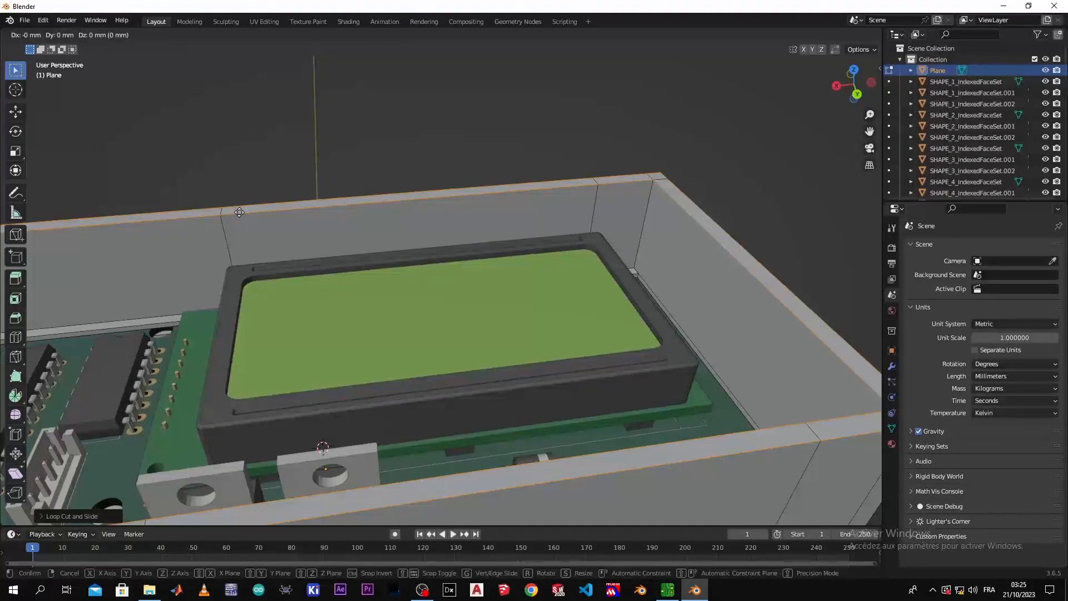
key(z)
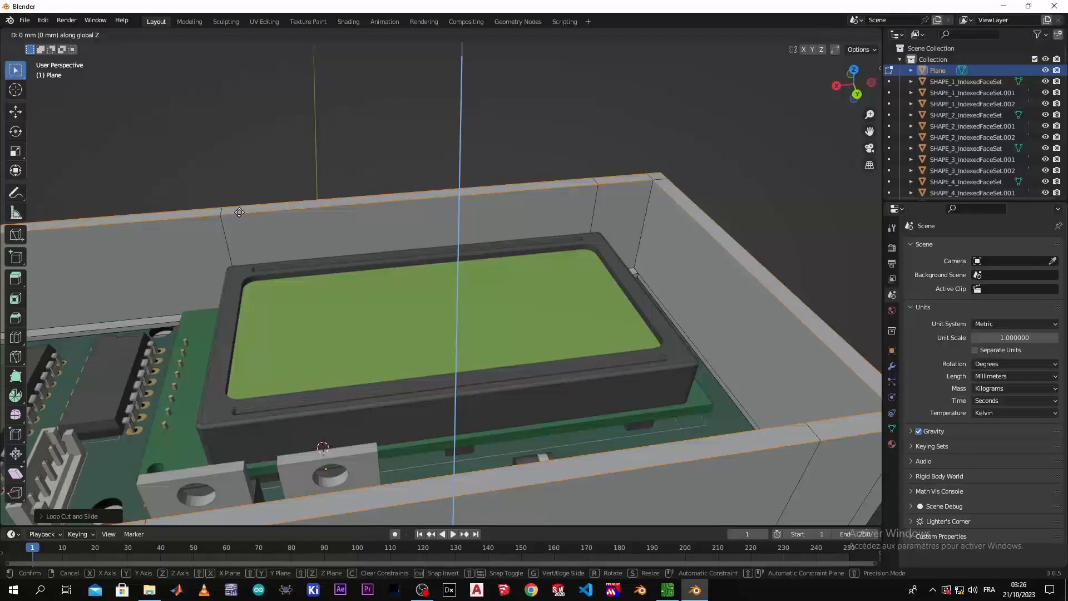
text(-1)
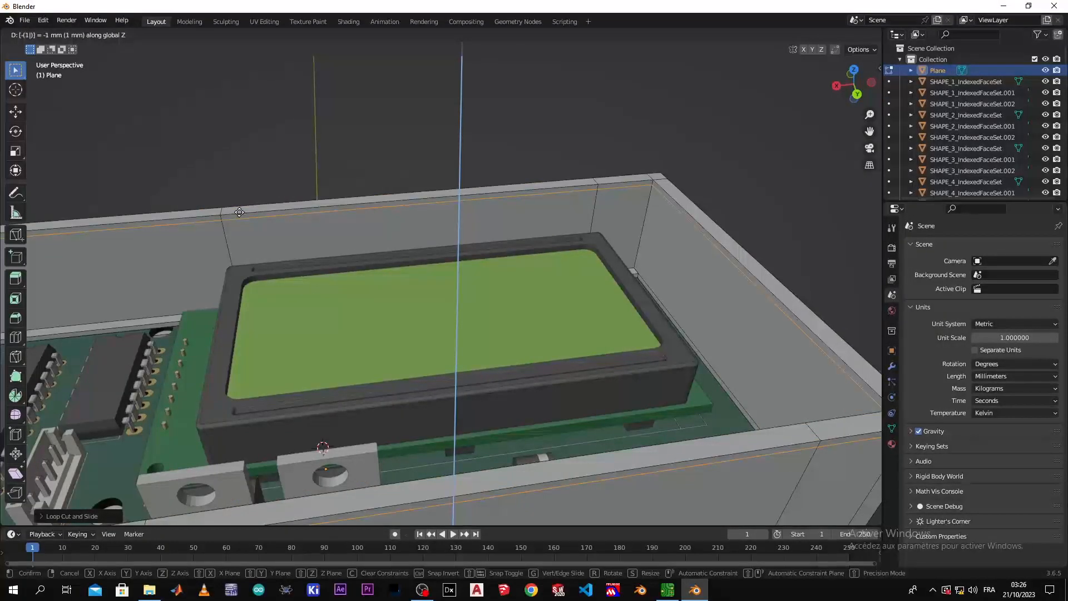
key(BackSpace)
text(2)
key(Return)
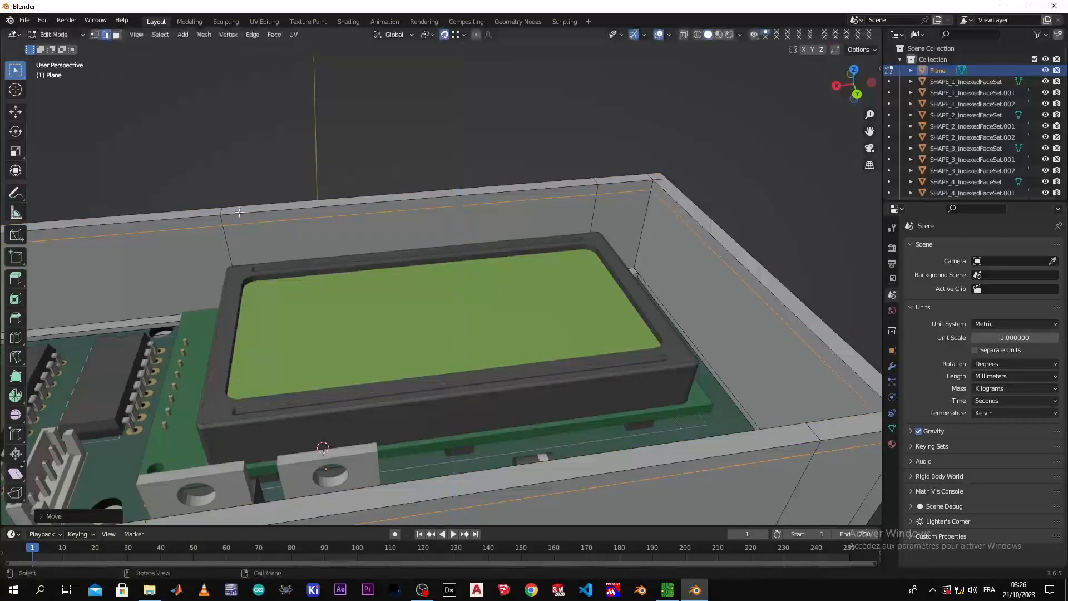
- Examine the vertical and horizontal cuts on the enclosure walls around the display from several sides
scroll(241, 213, down, 1)
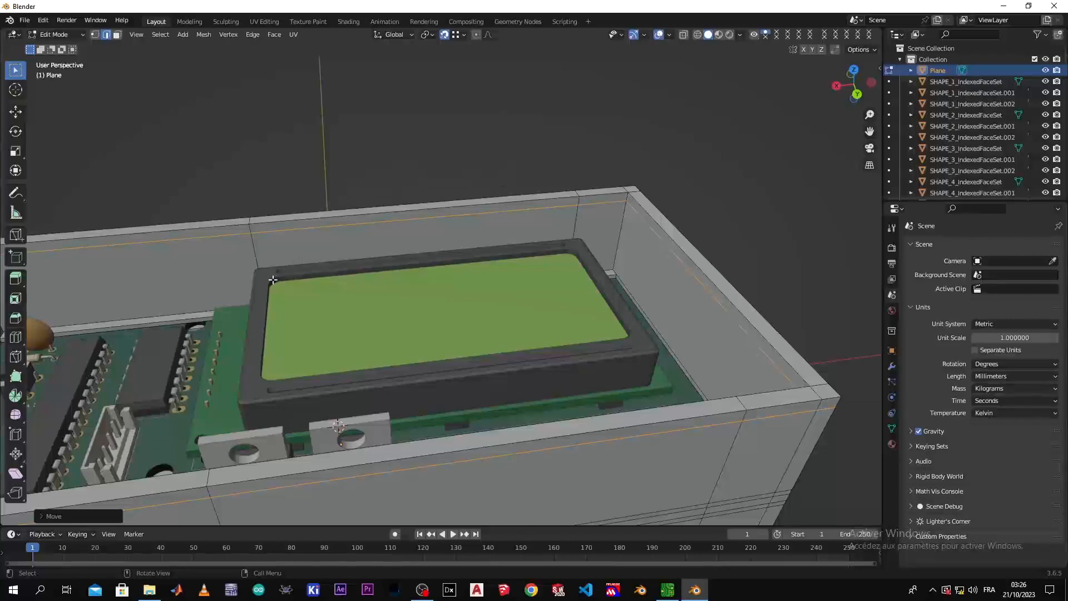
scroll(257, 286, down, 4)
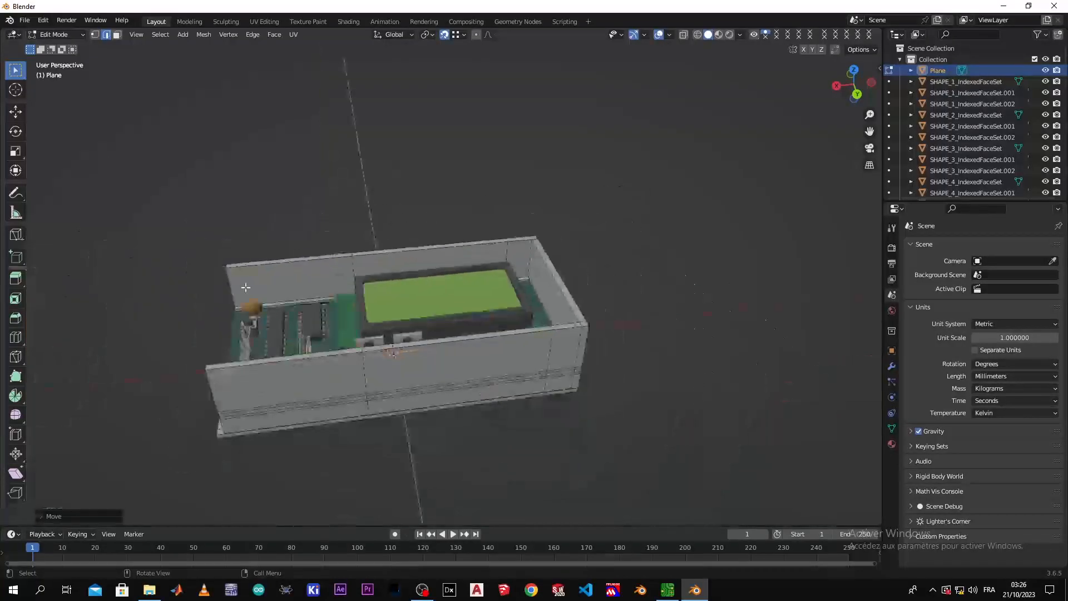
scroll(257, 286, up, 3)
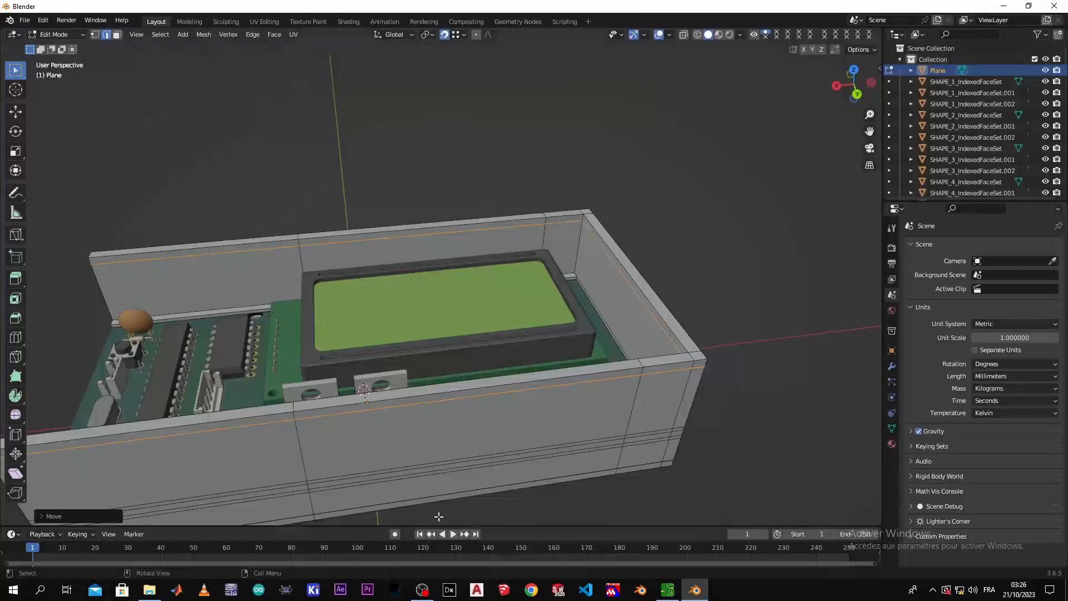
scroll(471, 358, down, 1)
scroll(450, 327, up, 2)
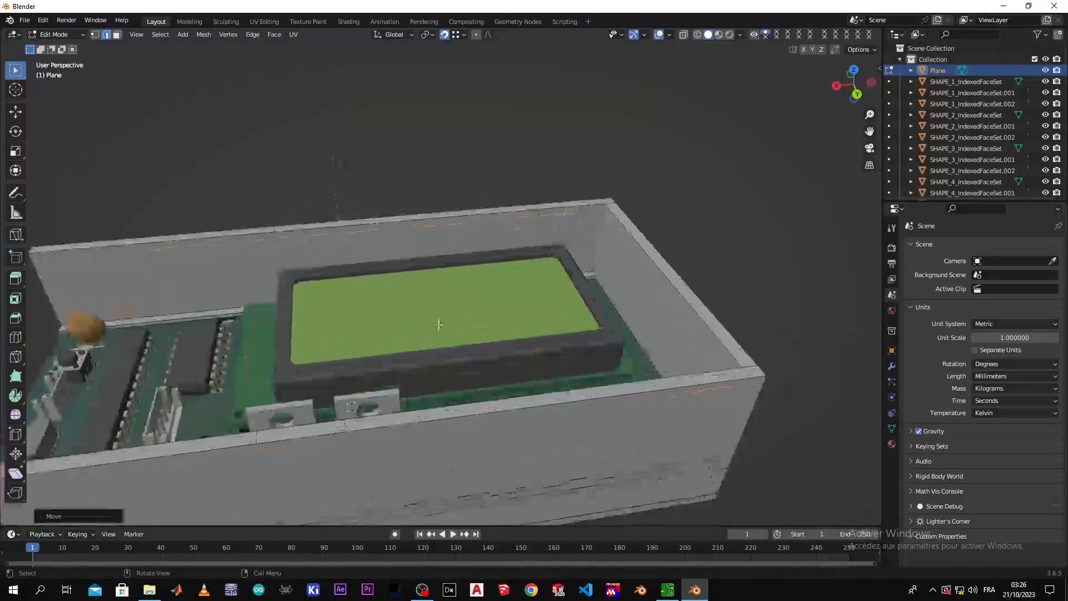
scroll(527, 363, down, 2)
middle_drag(528, 363, 393, 293)
scroll(585, 317, up, 3)
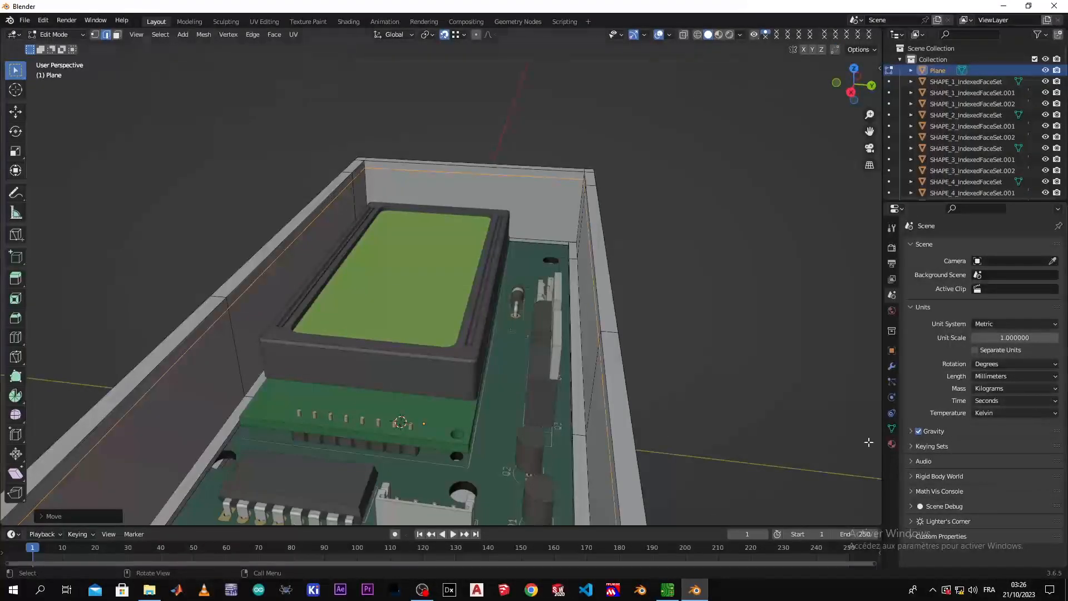
middle_drag(387, 355, 578, 228)
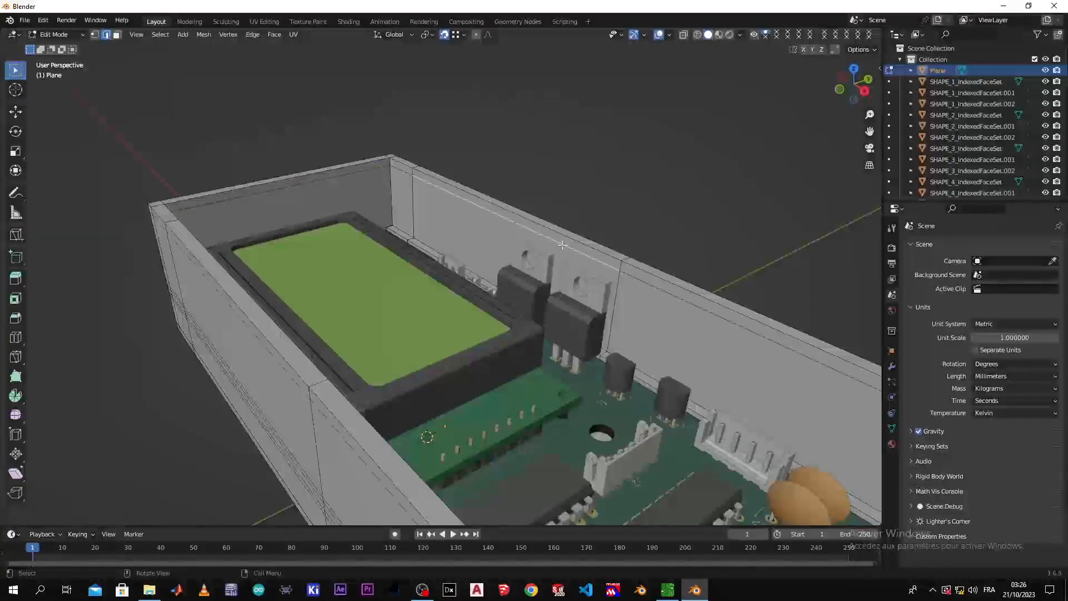
middle_drag(360, 317, 211, 166)
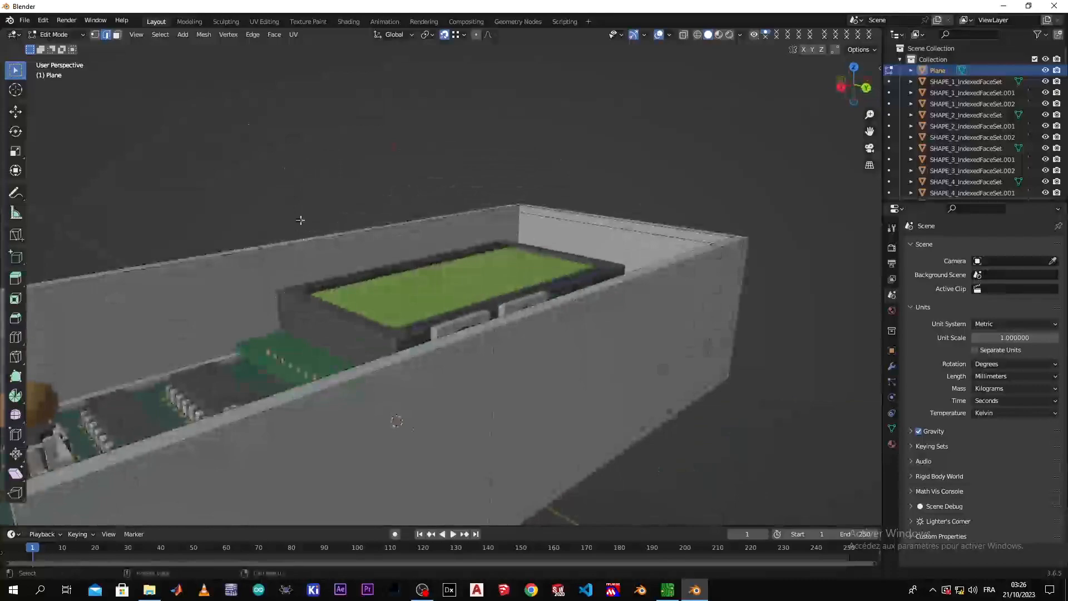
- Enable face selection for the enclosure mesh, then reselect the enclosure and return it to edit mode
click(117, 35)
scroll(397, 325, up, 8)
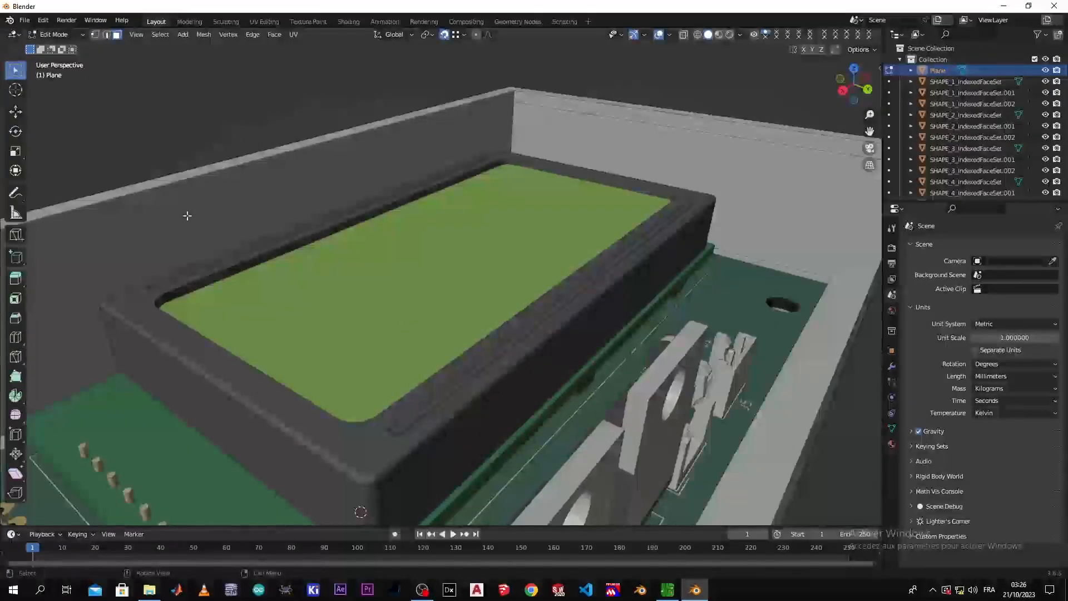
click(158, 199)
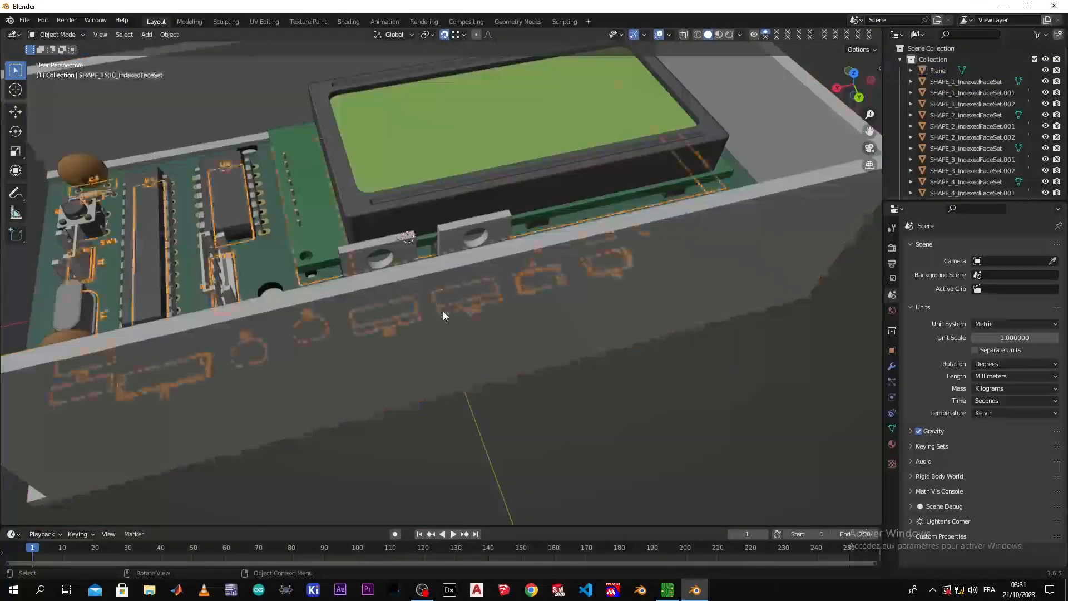
click(403, 342)
scroll(404, 348, down, 3)
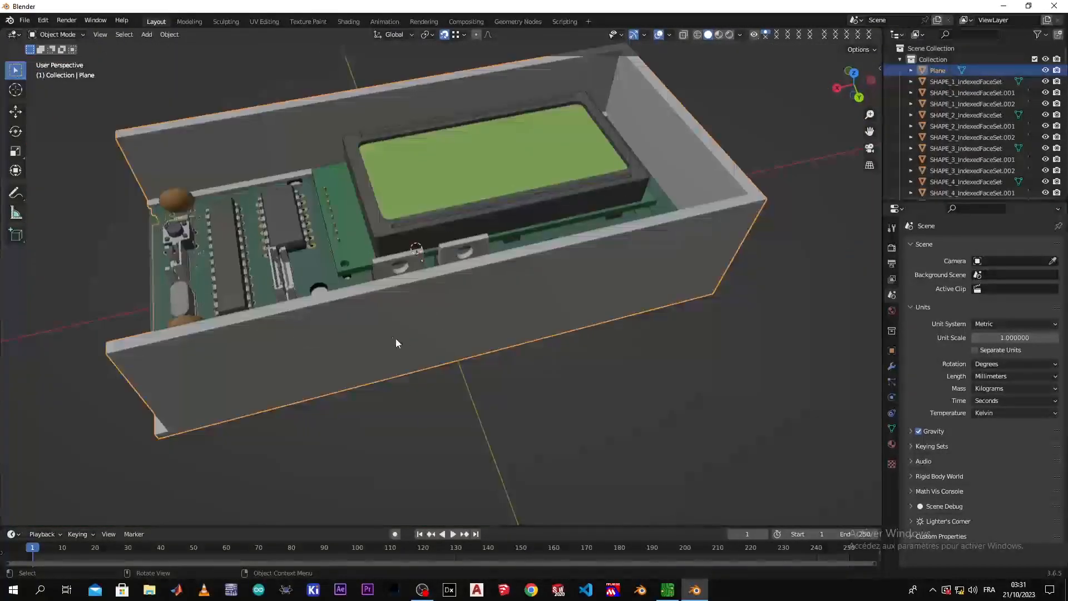
key(Tab)
- Extrude the thin upper strip on the inner long wall nearest the display inward to the display frame, working in top view
scroll(423, 175, up, 4)
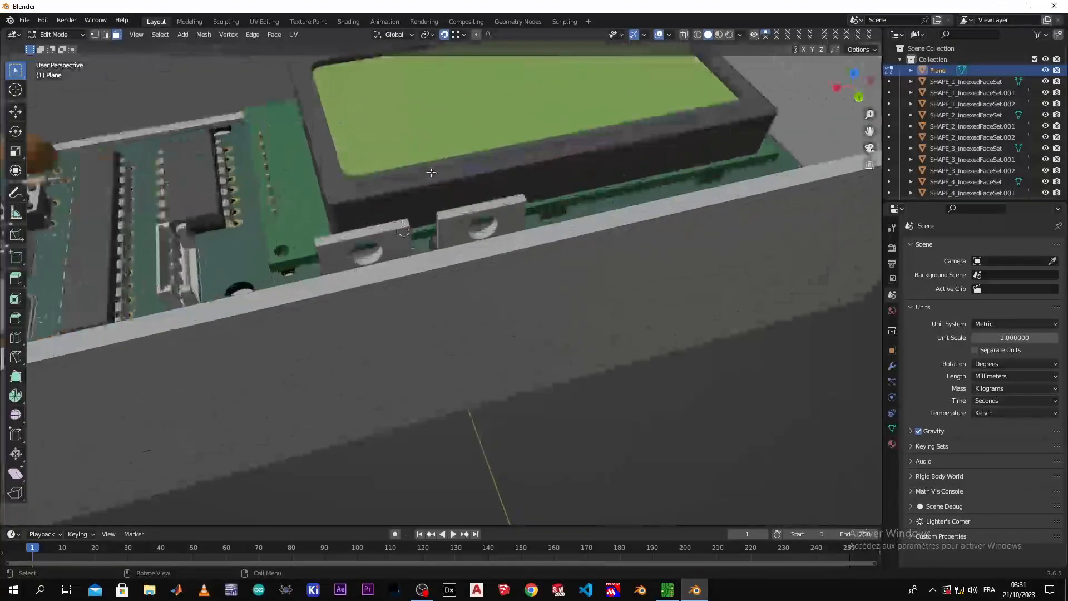
middle_drag(431, 172, 514, 181)
click(404, 157)
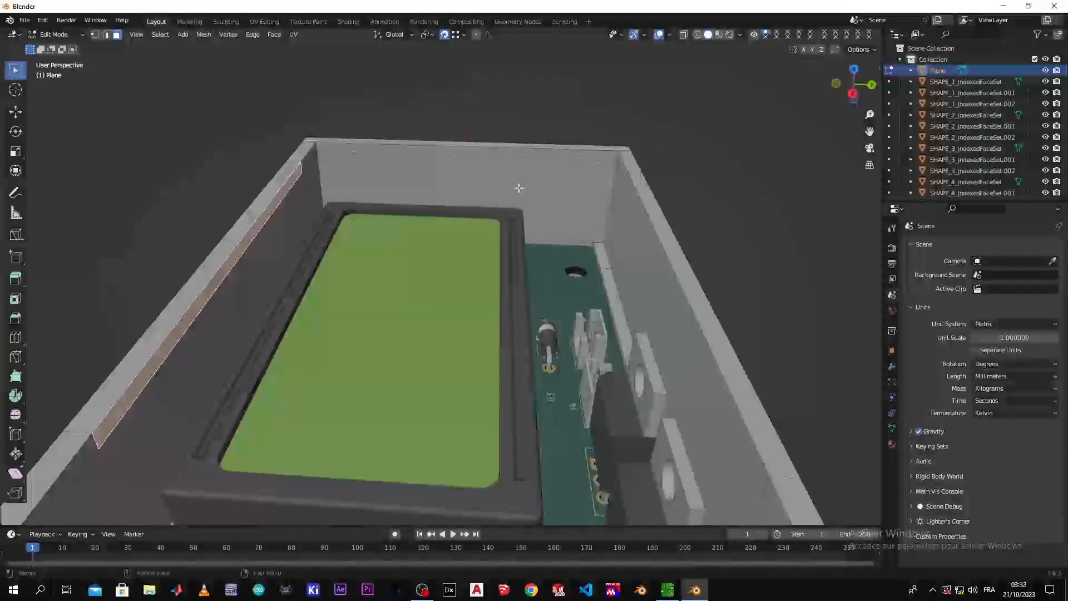
key(KP_7)
scroll(503, 186, down, 3)
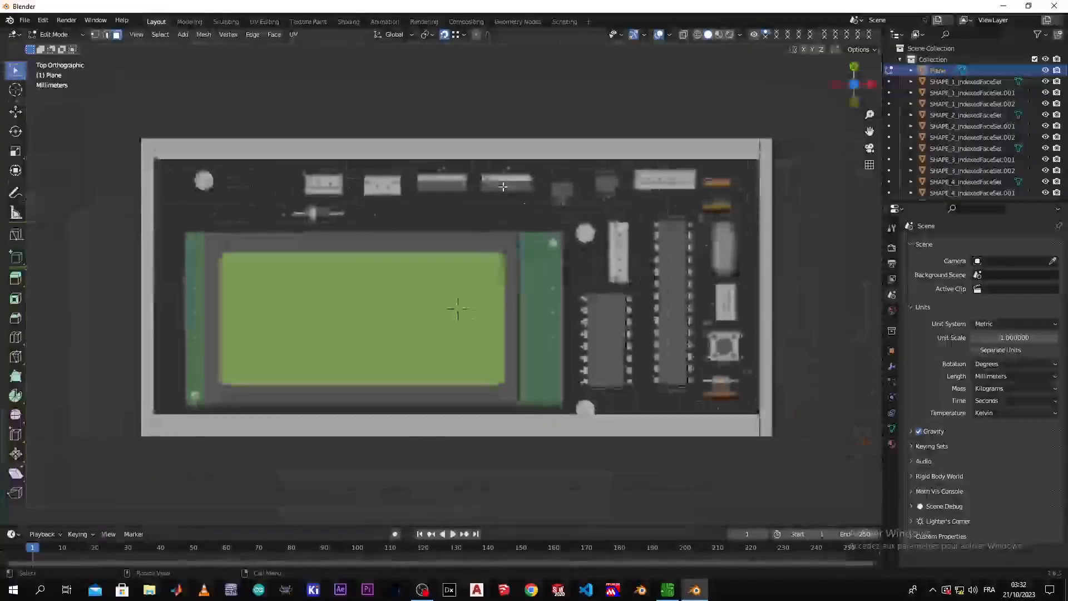
key(e)
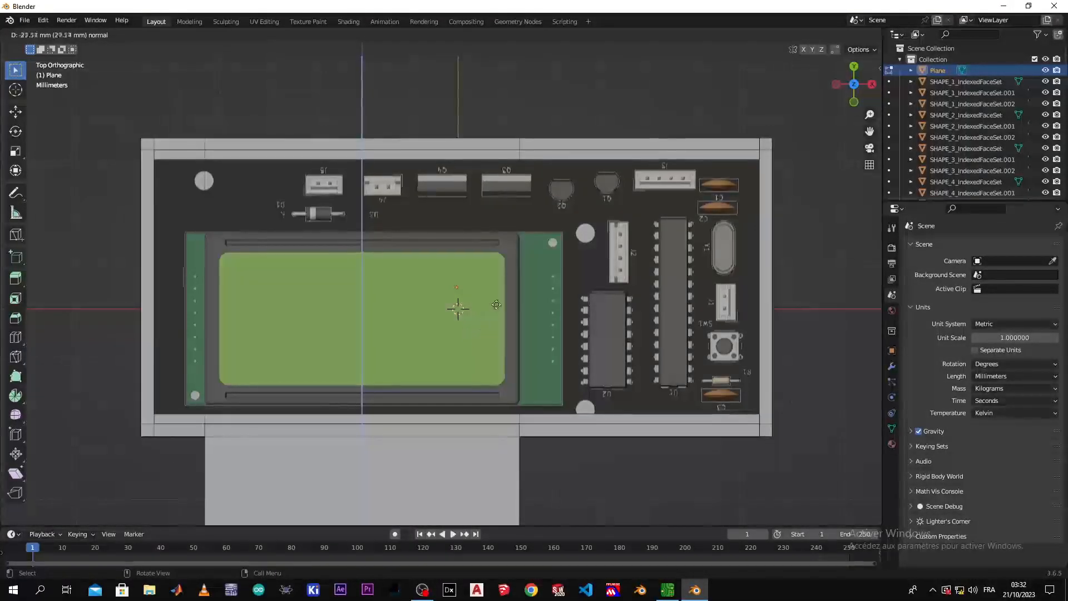
click(527, 390)
- Extrude the matching upper strip on the opposite inner long wall inward over the connectors to the display frame's edge
middle_drag(481, 376, 418, 306)
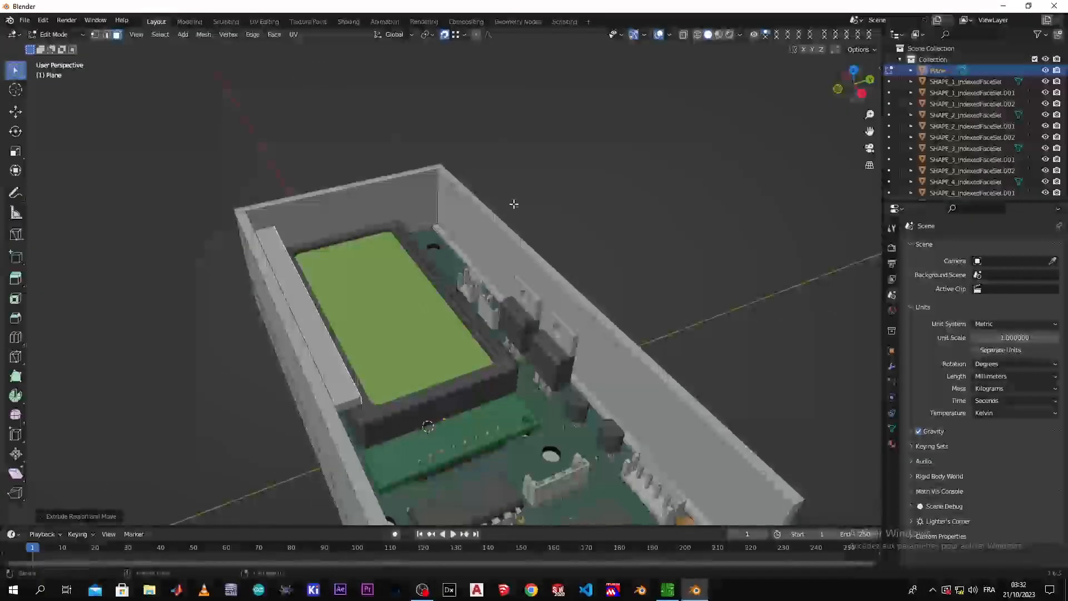
scroll(512, 206, up, 3)
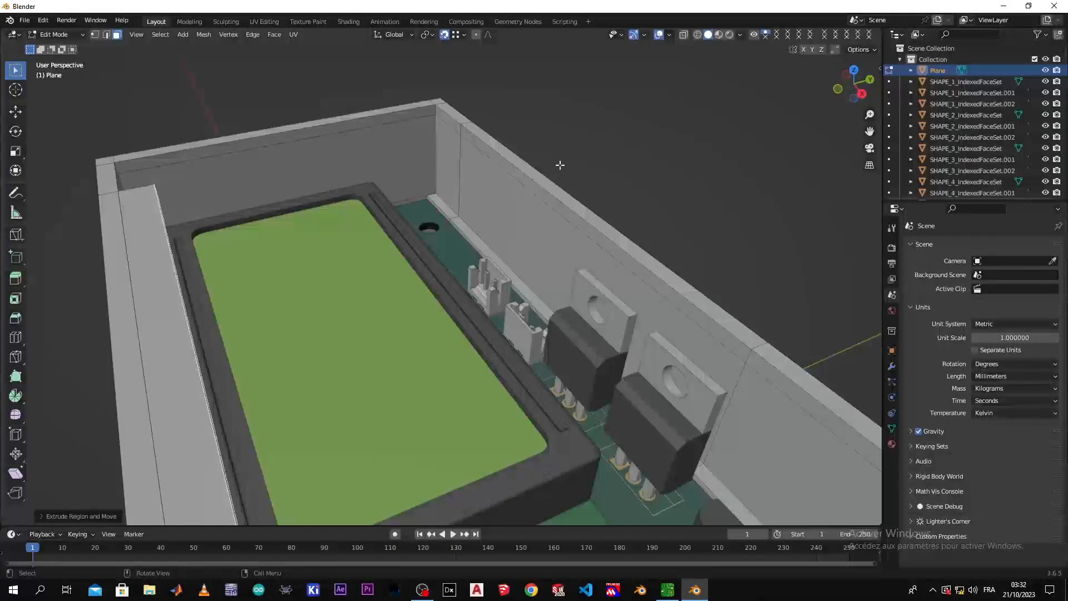
alt+click(542, 191)
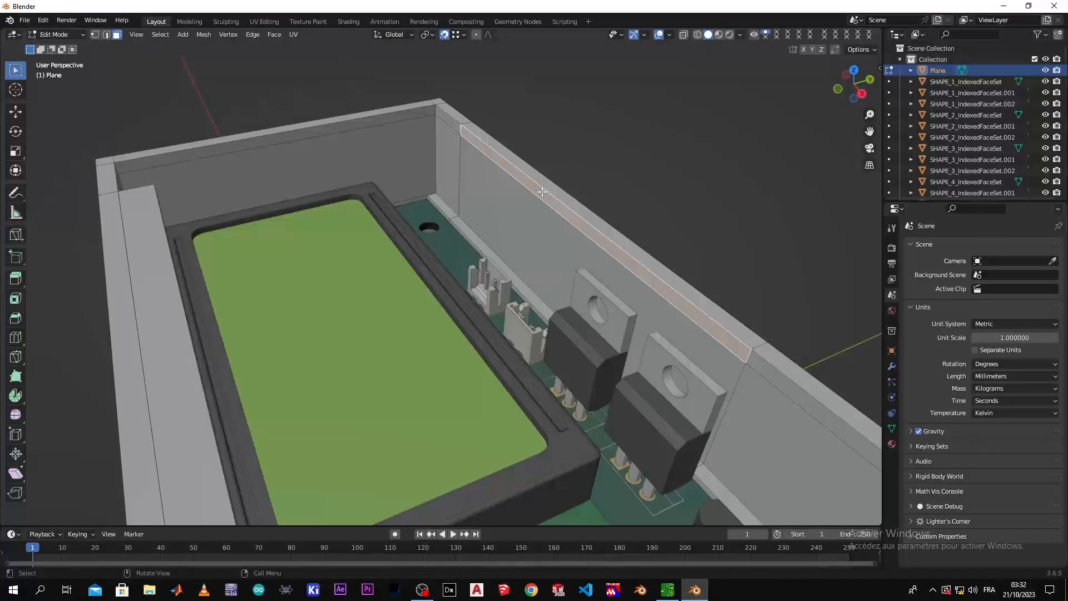
key(e)
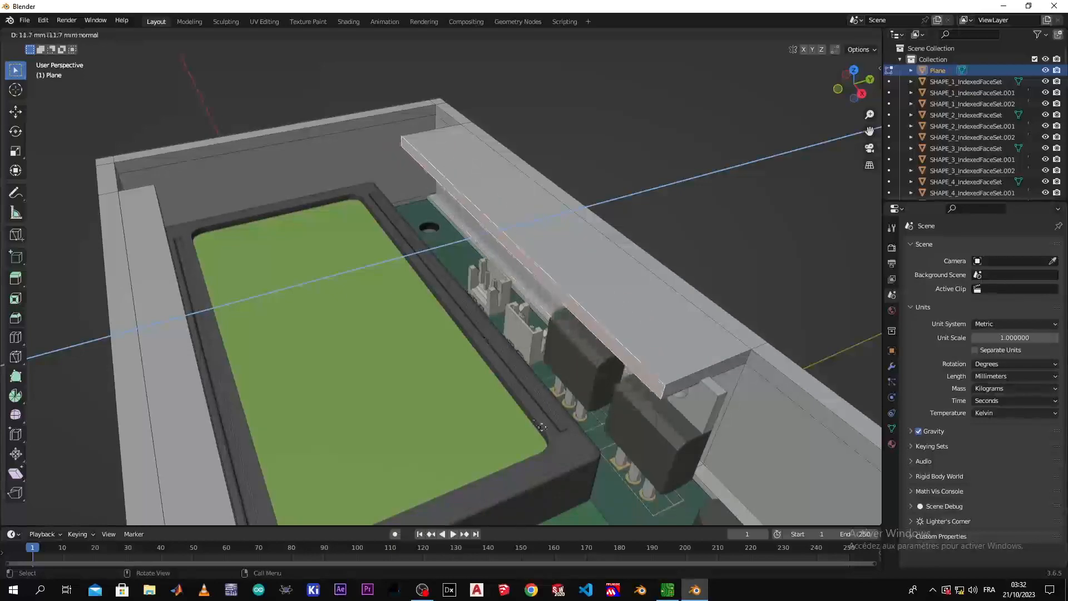
click(594, 446)
middle_drag(590, 439, 517, 334)
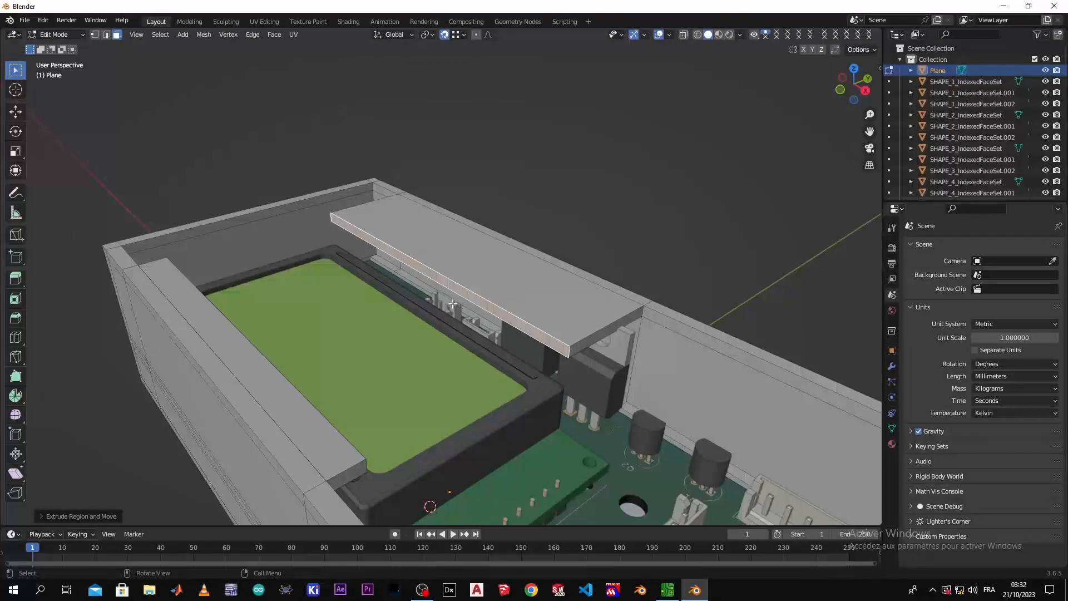
scroll(641, 404, down, 6)
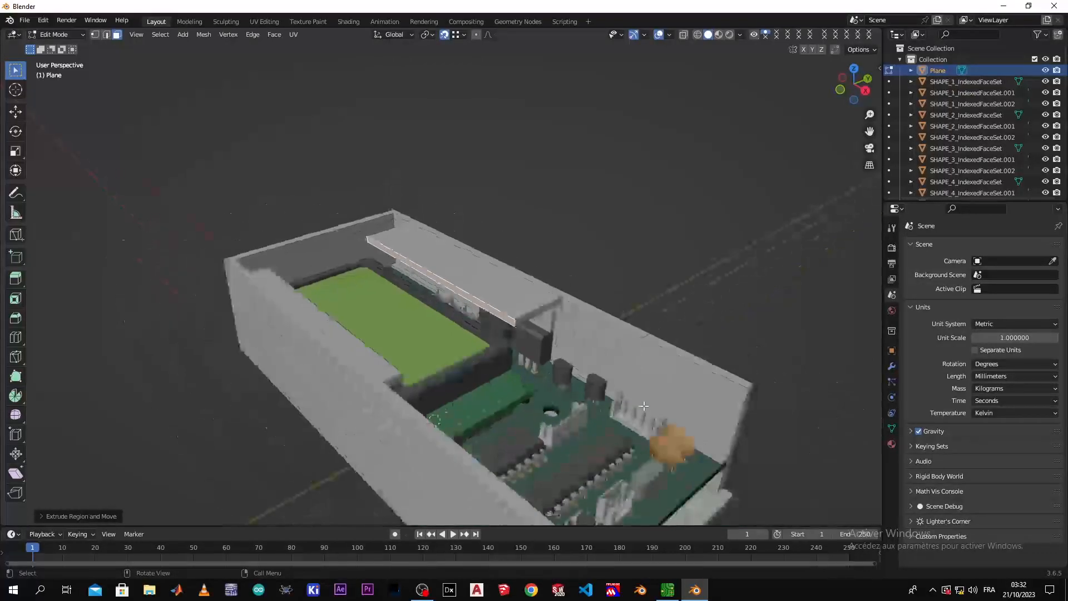
middle_drag(650, 411, 406, 417)
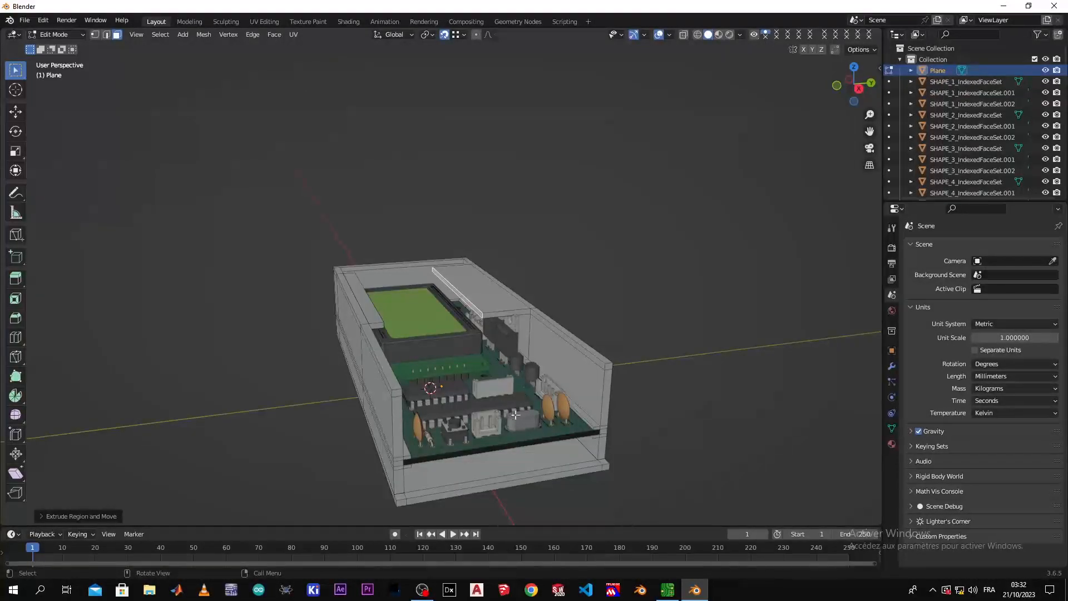
scroll(439, 327, up, 7)
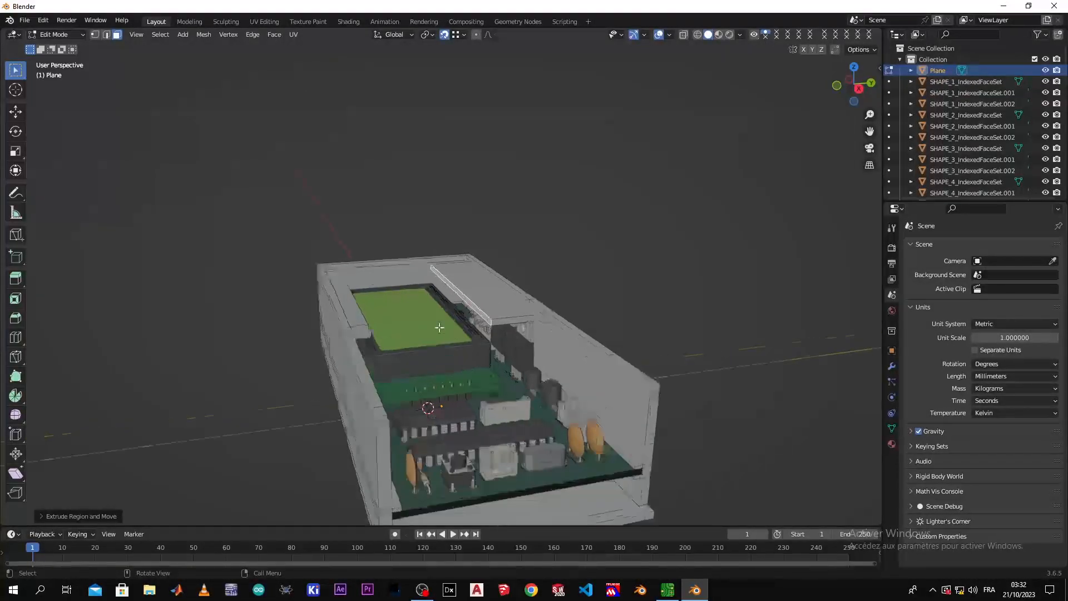
middle_drag(439, 326, 507, 386)
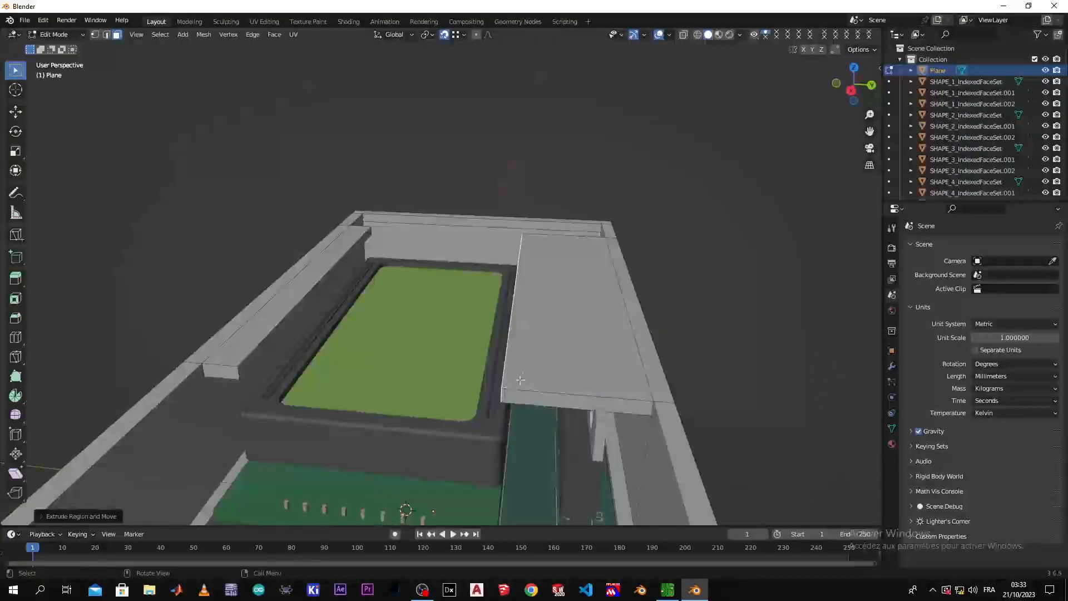
- Add a lengthwise loop cut on the cover panel over the connectors, 2 mm in from its edge along the display
key(ctrl+r)
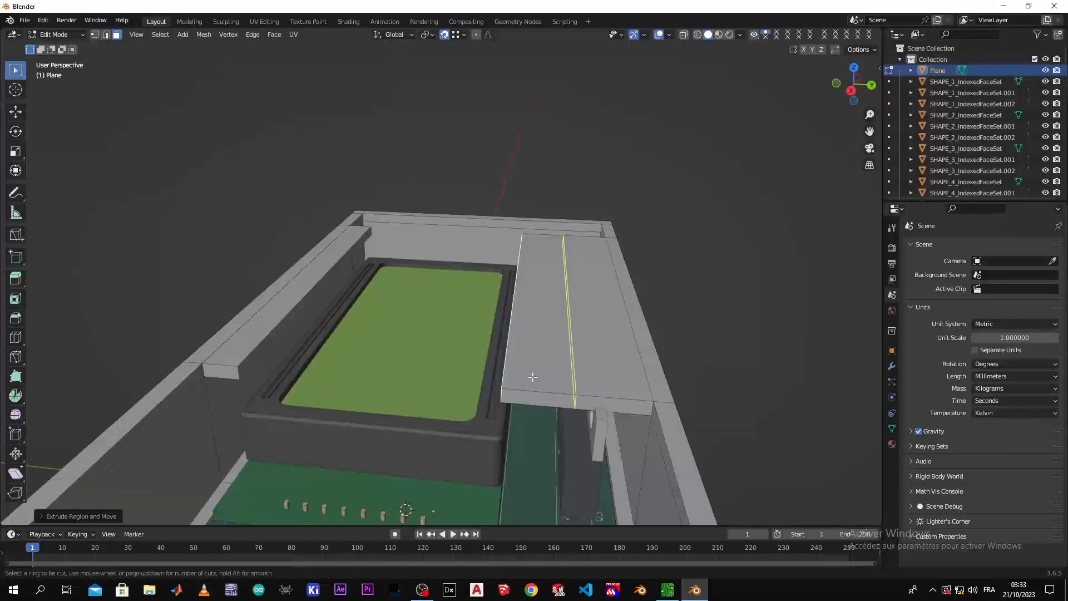
click(532, 377)
click(501, 377)
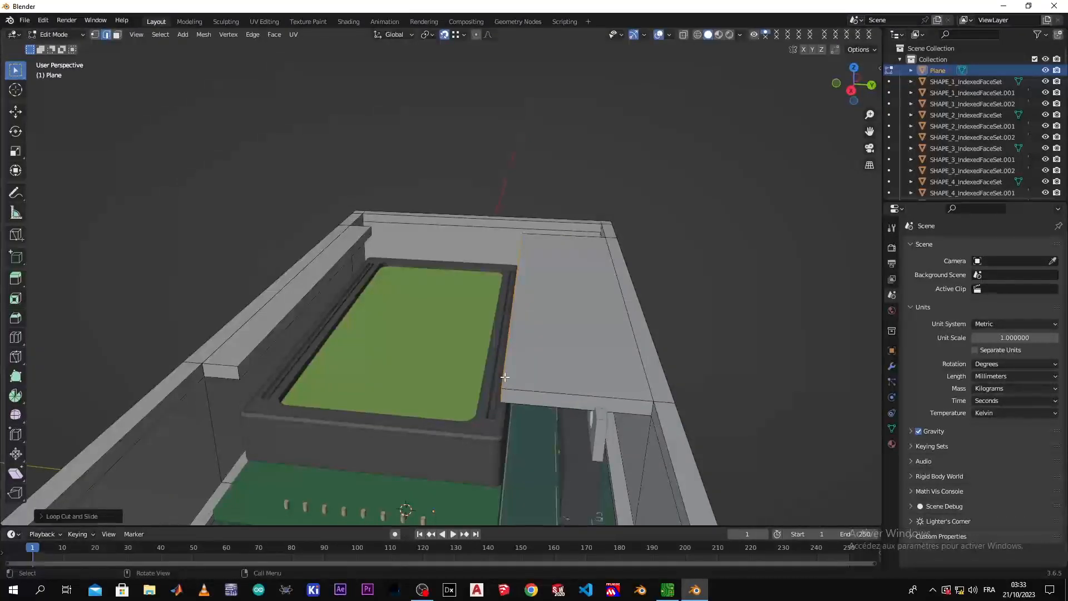
key(g)
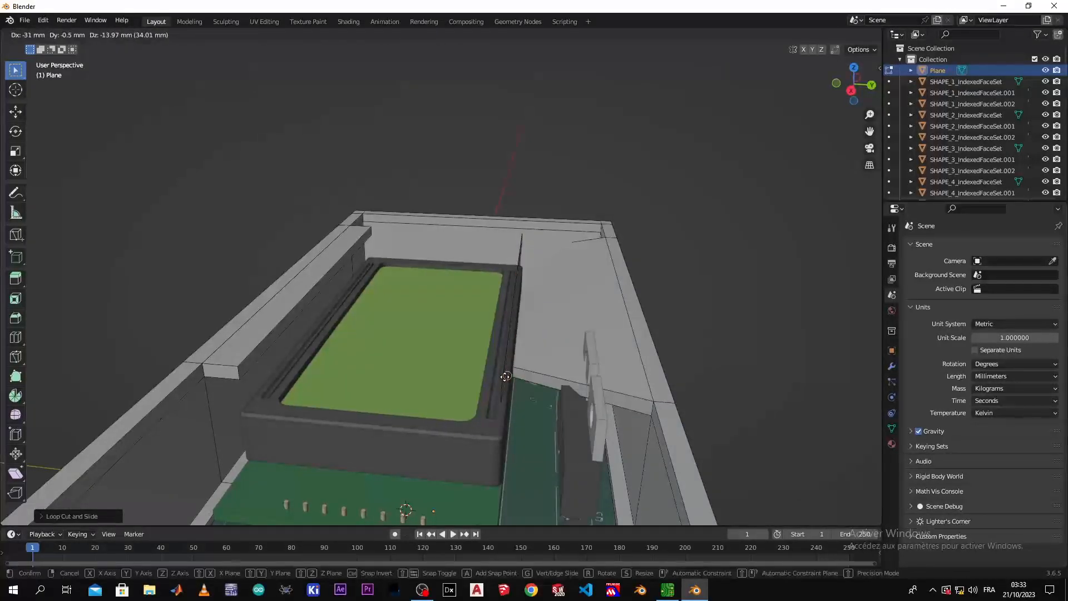
key(y)
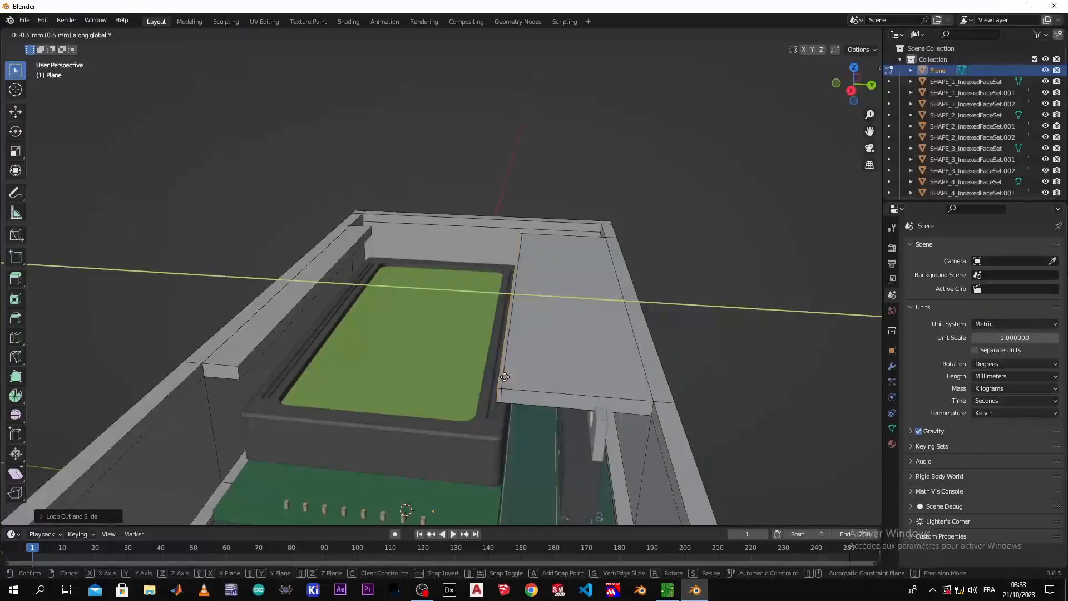
text(2)
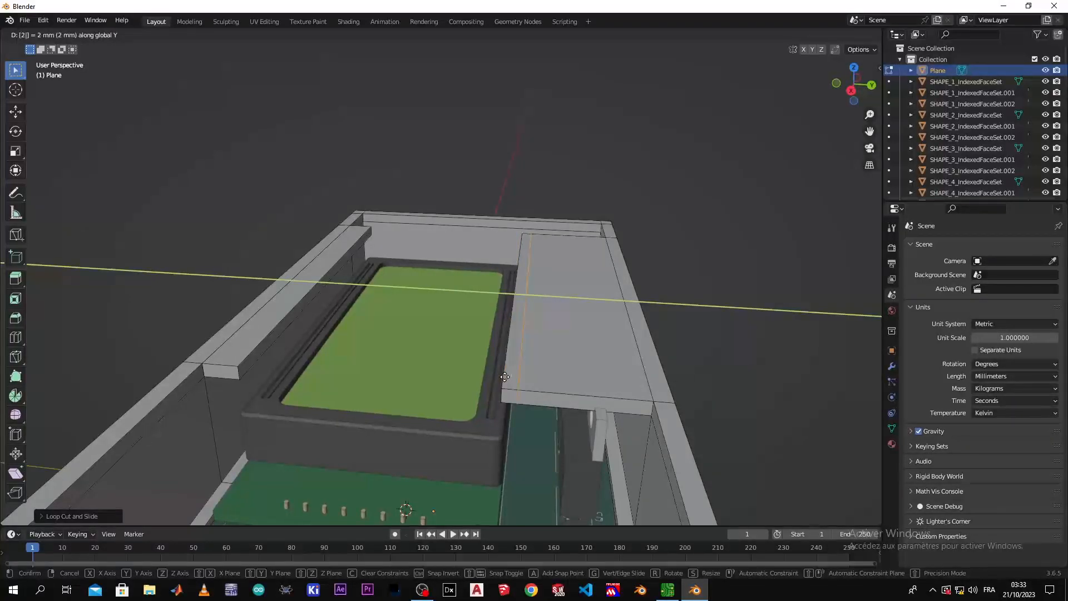
key(Return)
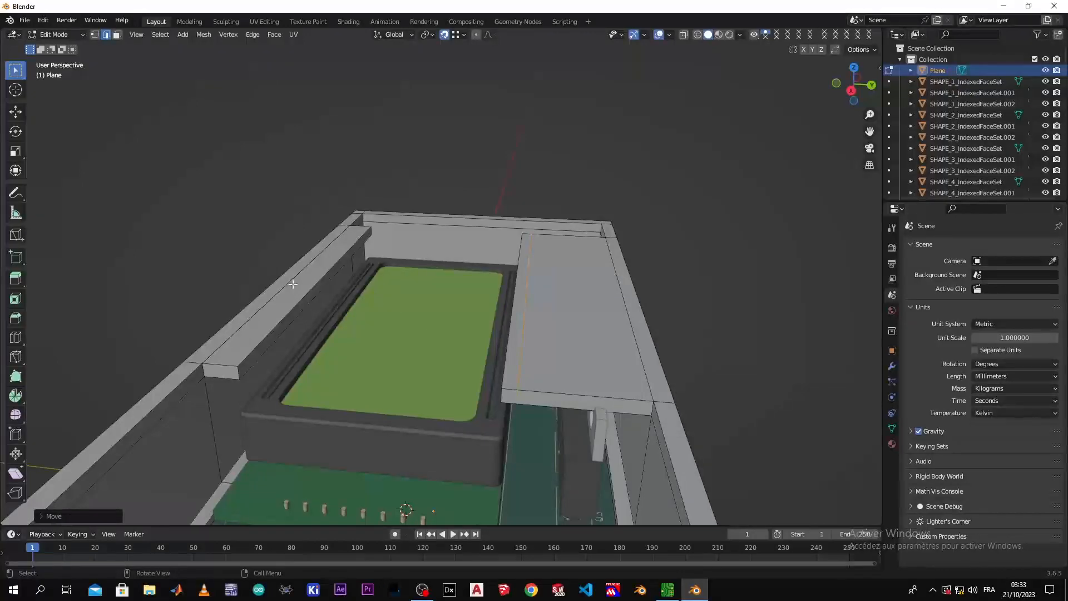
- Add a matching lengthwise loop cut on the narrow opposite cover strip, offset -2 mm along Y from its inner edge
key(ctrl+r)
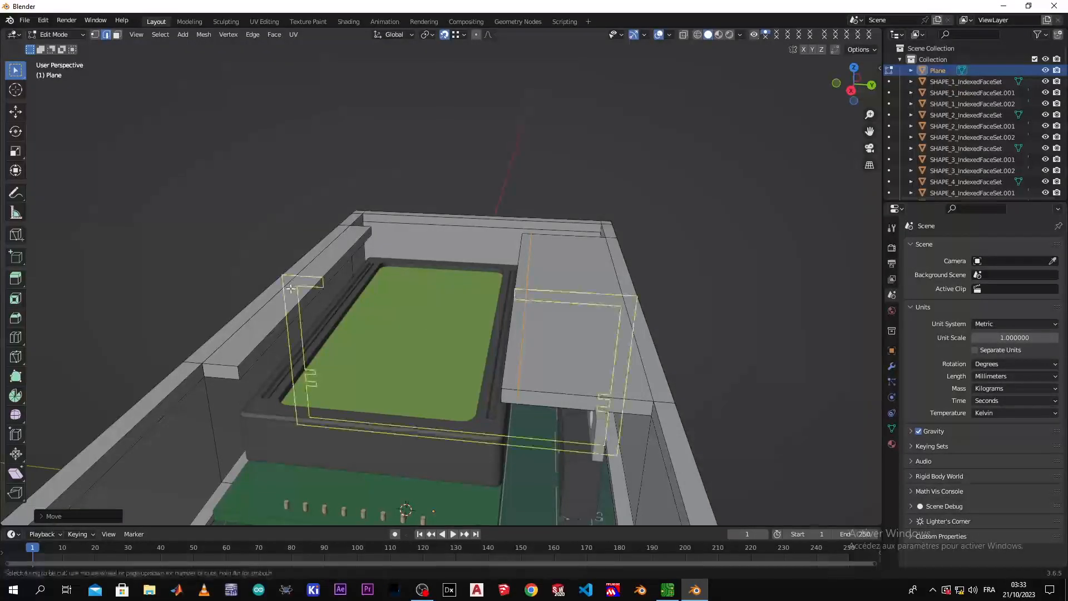
click(231, 362)
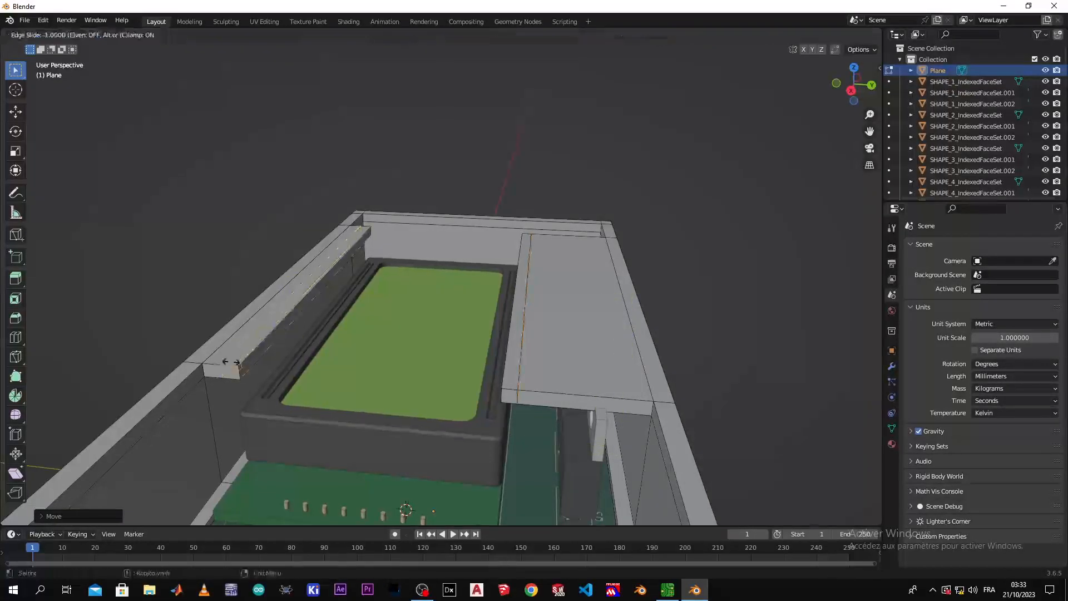
click(231, 363)
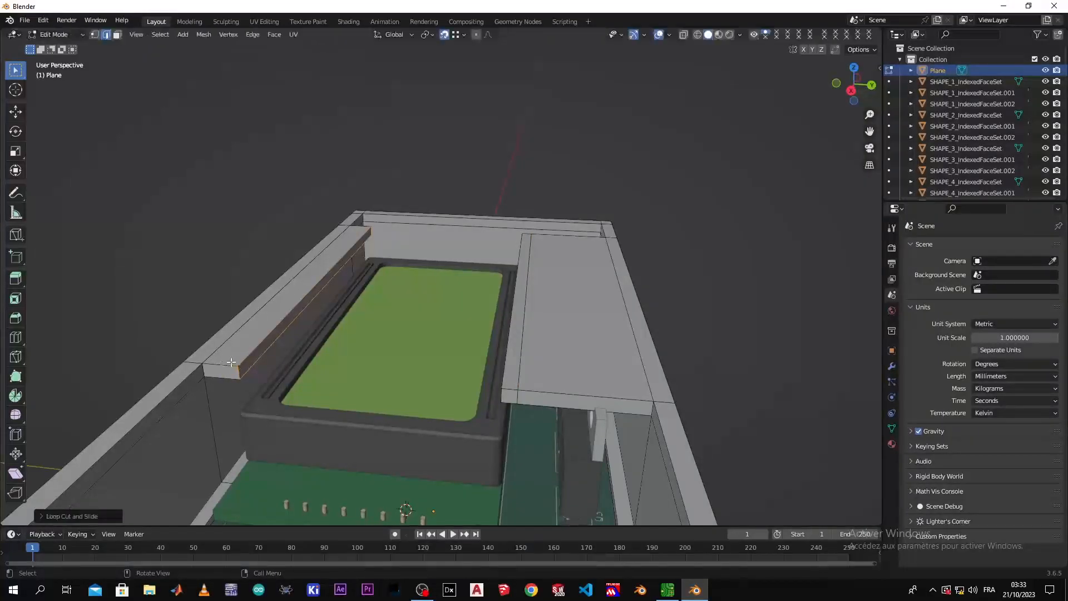
key(g)
key(y)
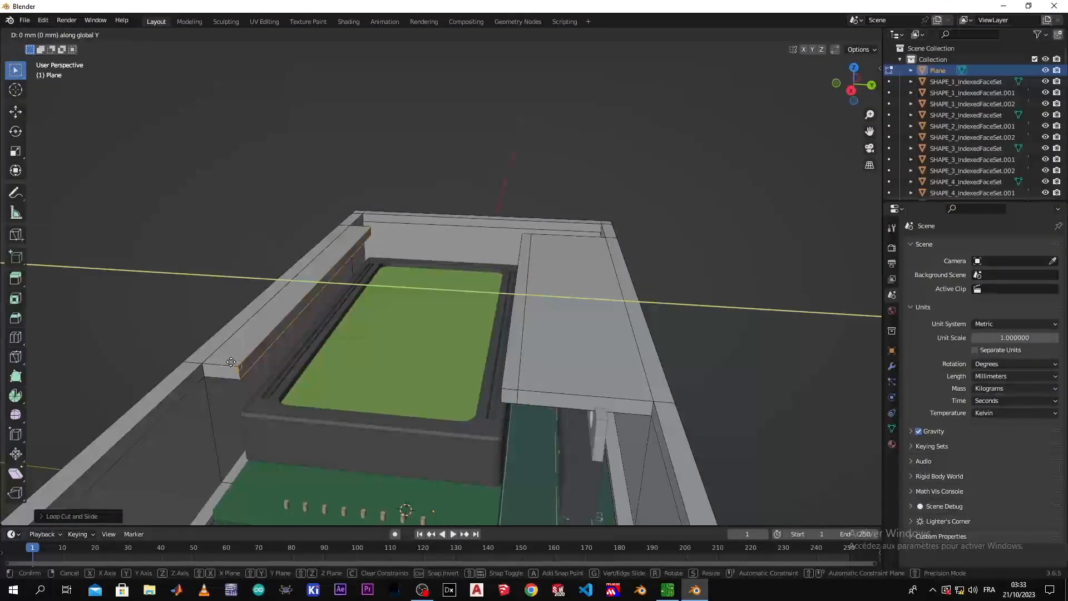
text(-2)
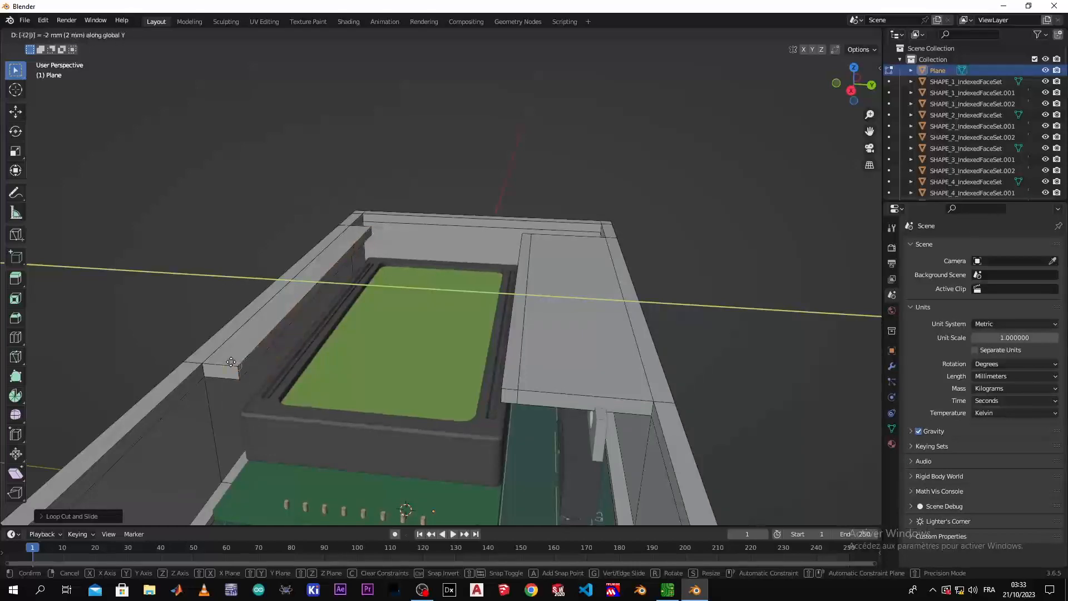
key(Return)
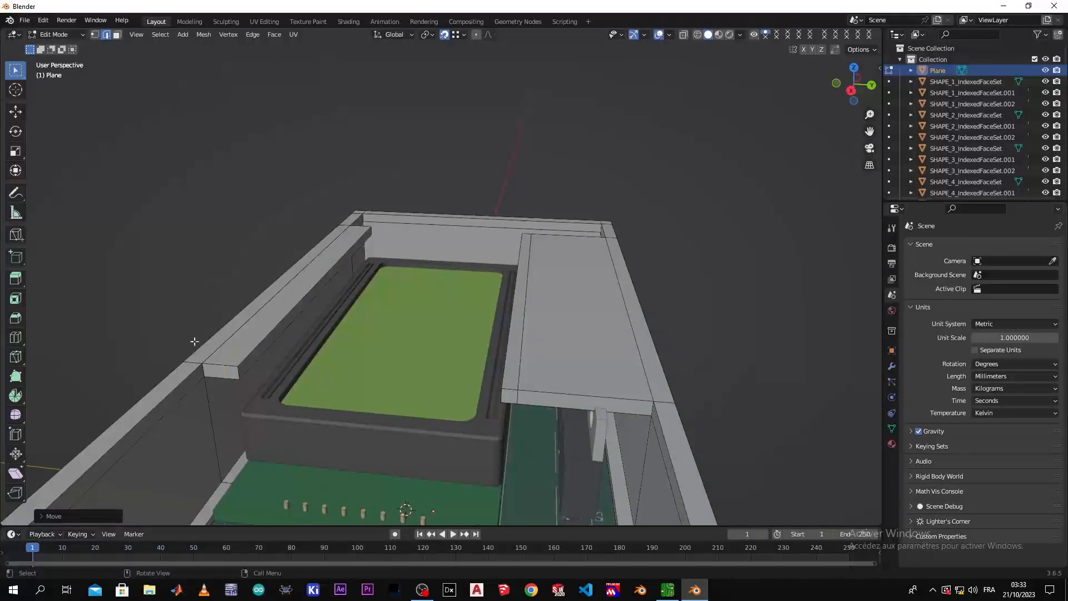
- Select the narrow underside faces created by the 2 mm cuts on both cover panels beside the display
middle_drag(236, 368, 205, 377)
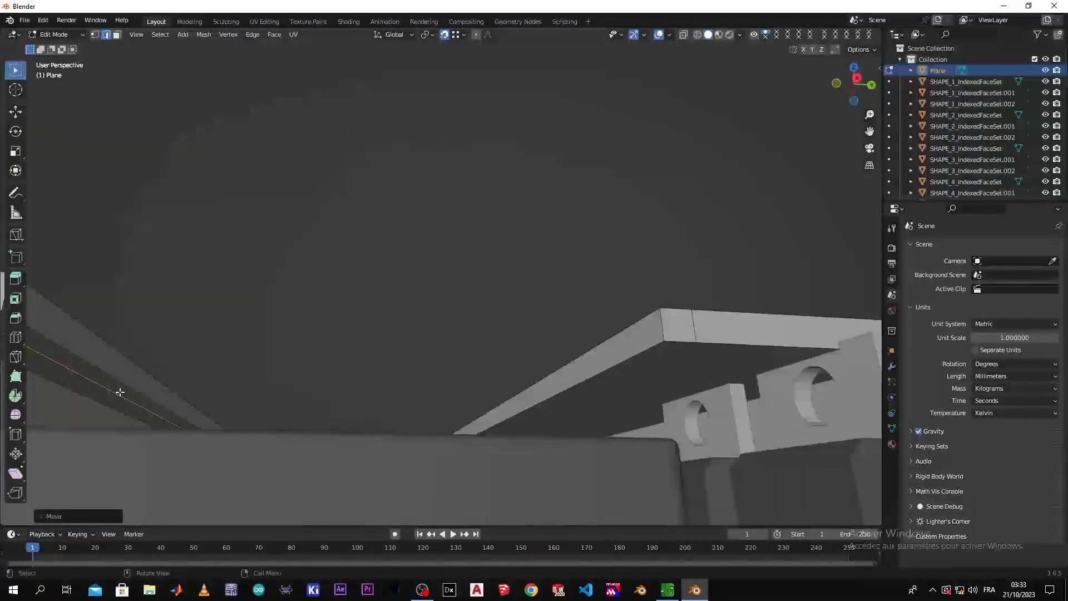
key(3)
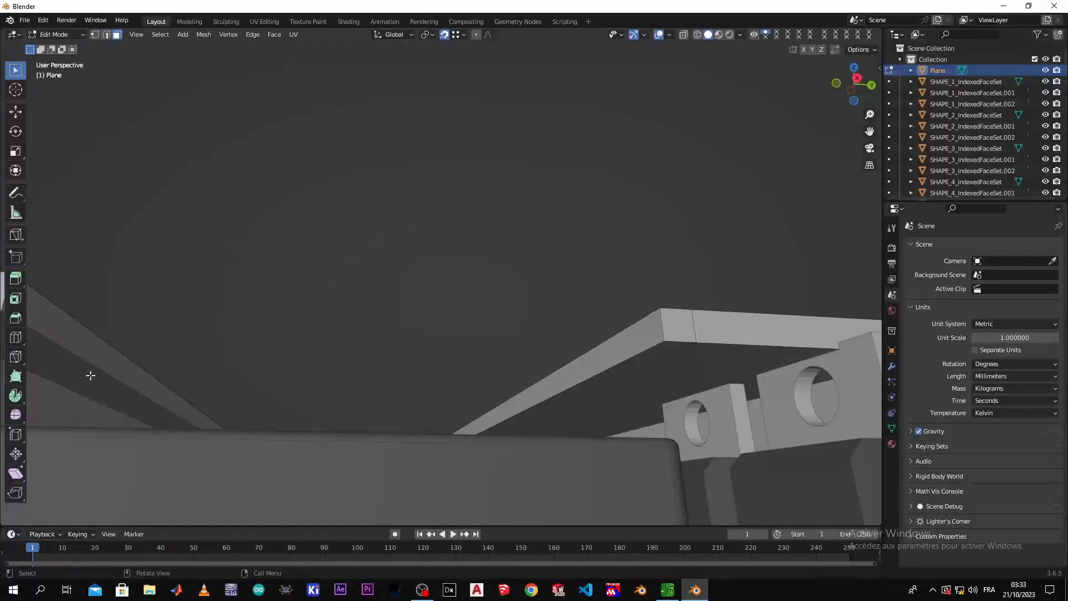
click(93, 372)
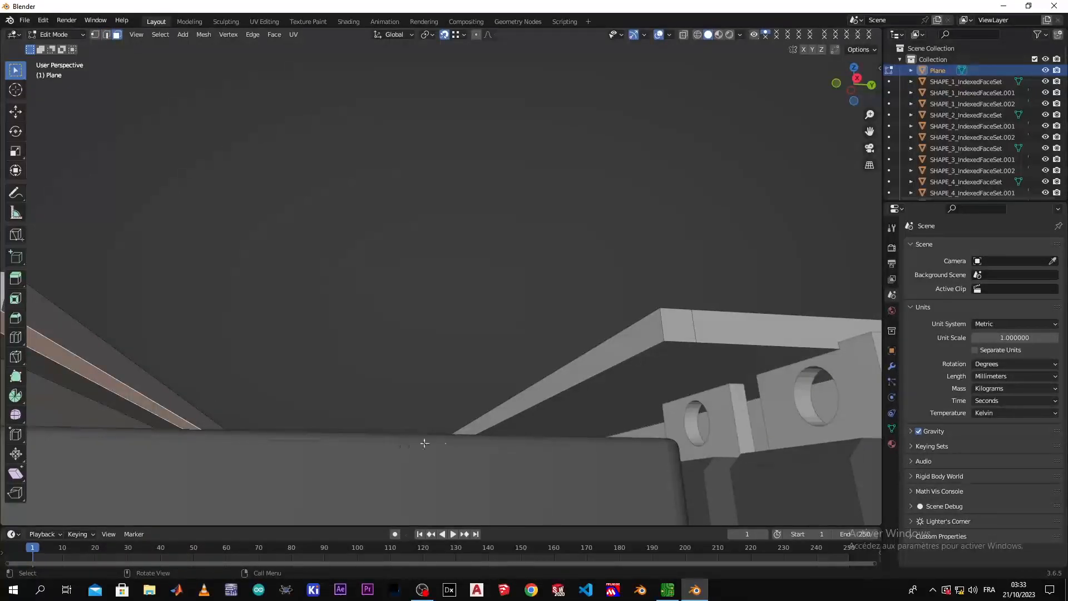
shift+click(617, 371)
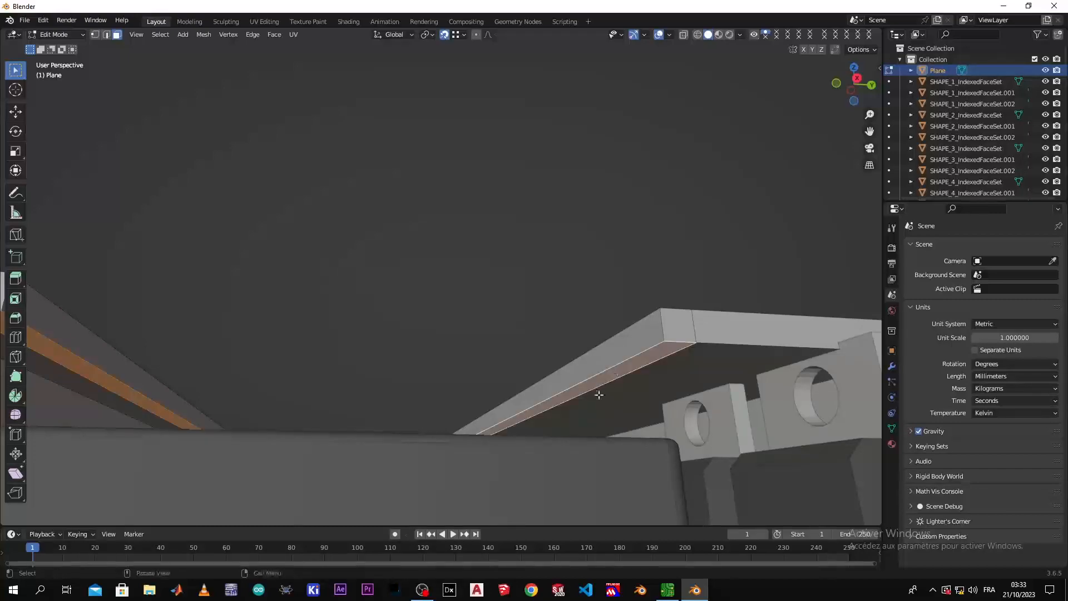
middle_drag(599, 394, 584, 412)
- Try to extrude both selected underside strips down about 6.4 mm alongside the display frame
scroll(560, 427, down, 3)
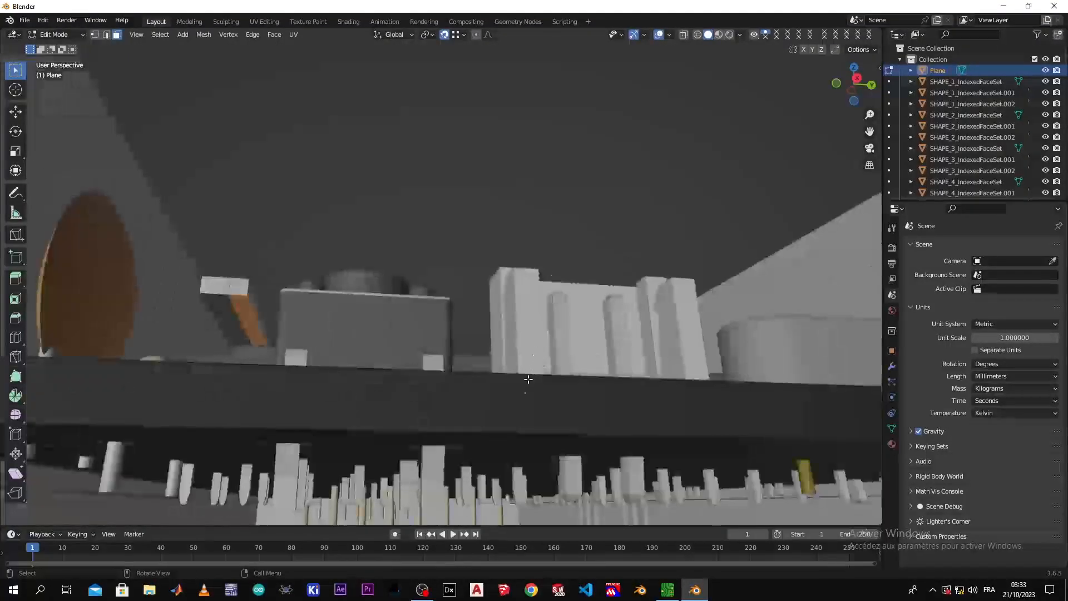
scroll(525, 325, up, 4)
middle_drag(525, 324, 524, 363)
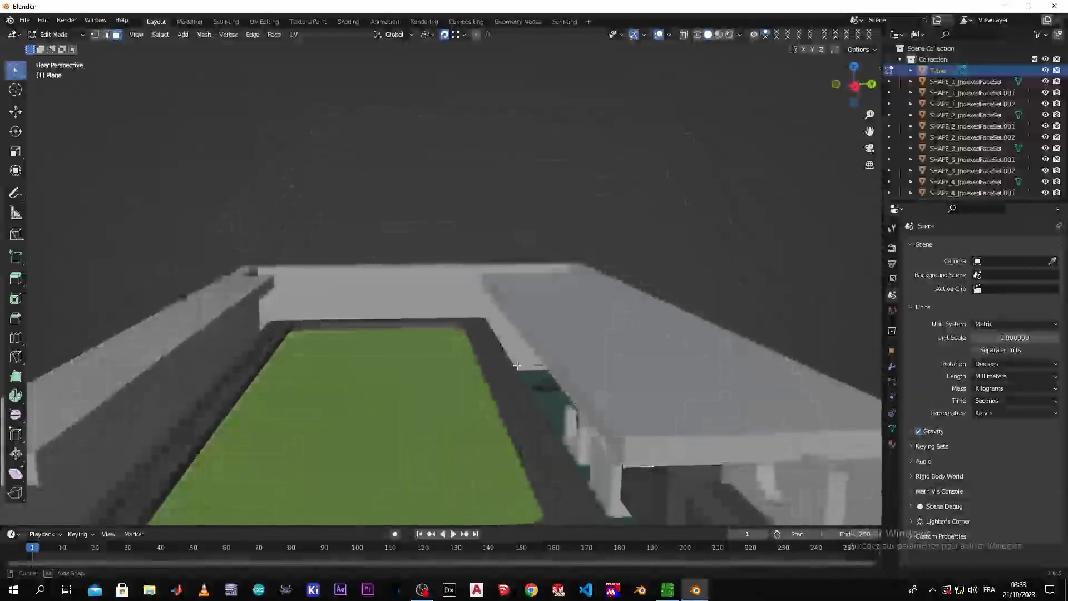
scroll(523, 363, down, 3)
key(e)
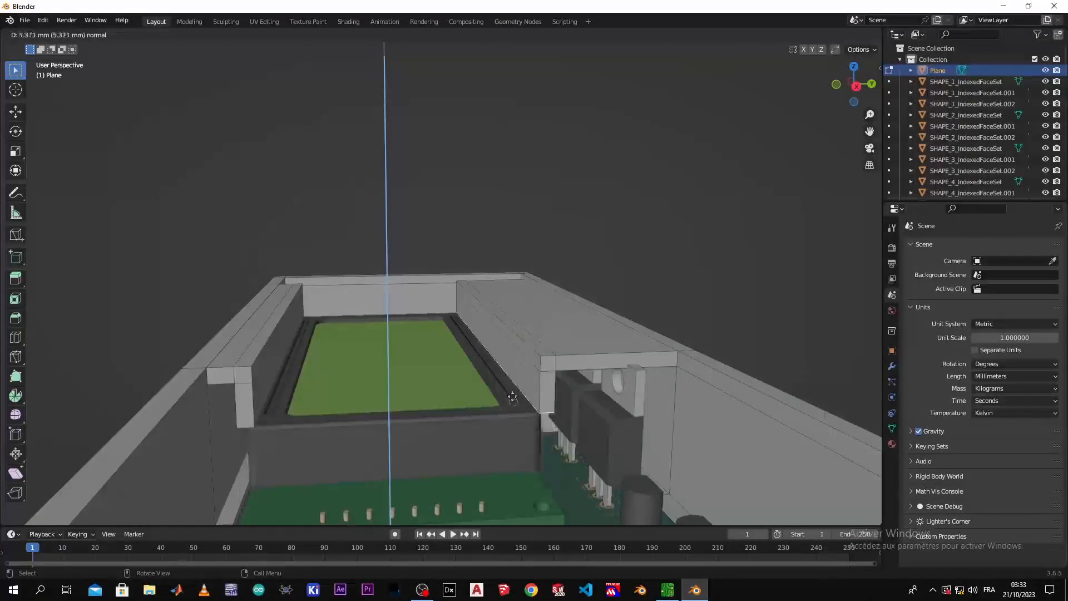
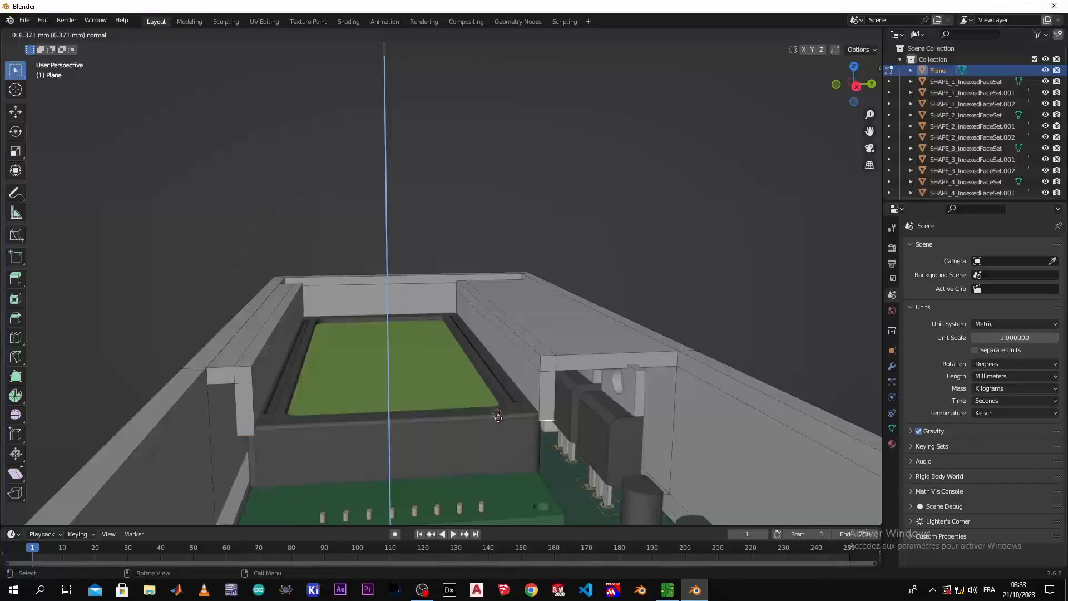
click(497, 416)
middle_drag(495, 420, 469, 414)
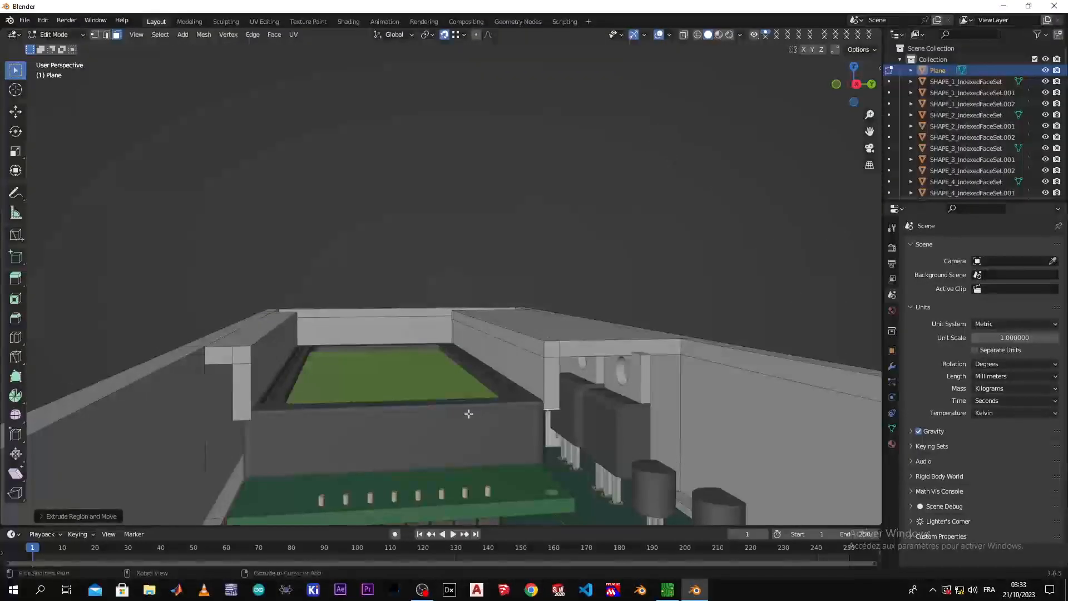
key(ctrl+z)
- Extrude both selected underside strips down to the display frame, forming lips along its two long sides
scroll(491, 392, up, 2)
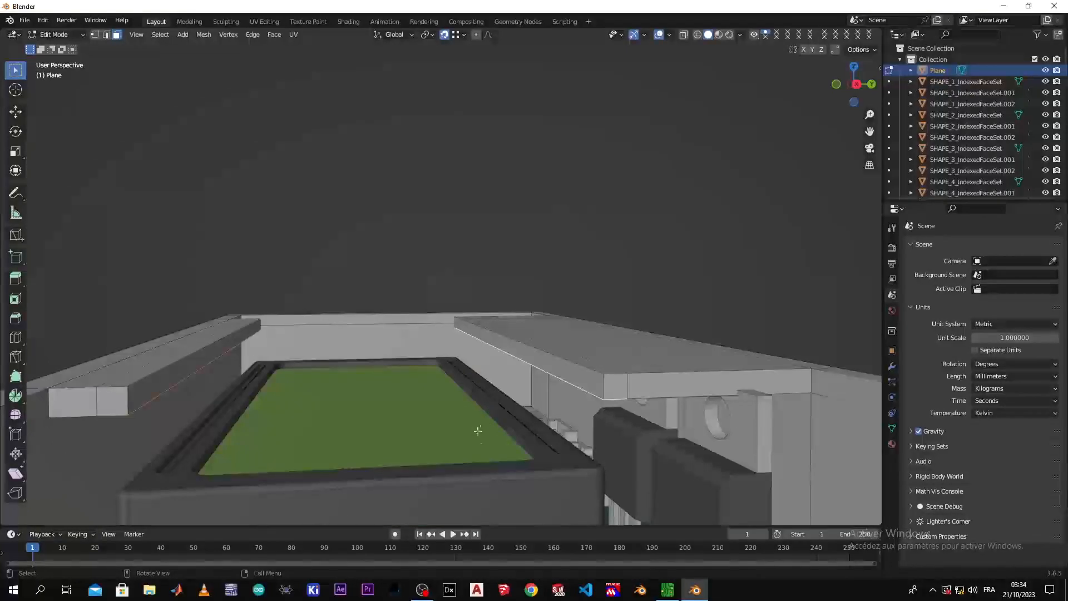
middle_drag(479, 430, 448, 437)
key(e)
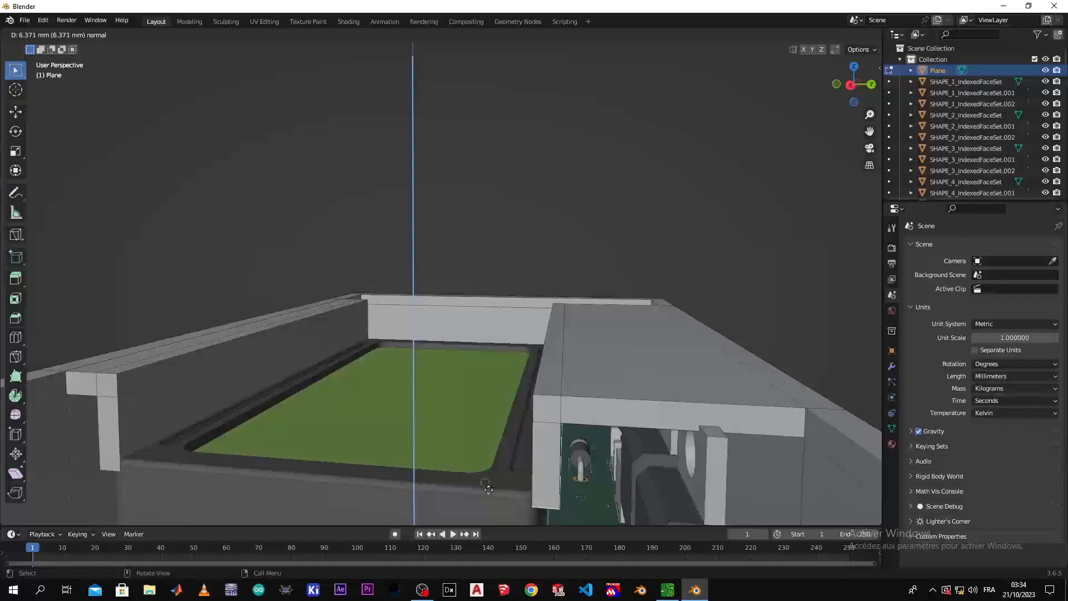
click(465, 468)
mouse_move(465, 468)
middle_down()
mouse_move(508, 449)
mouse_move(459, 485)
middle_up()
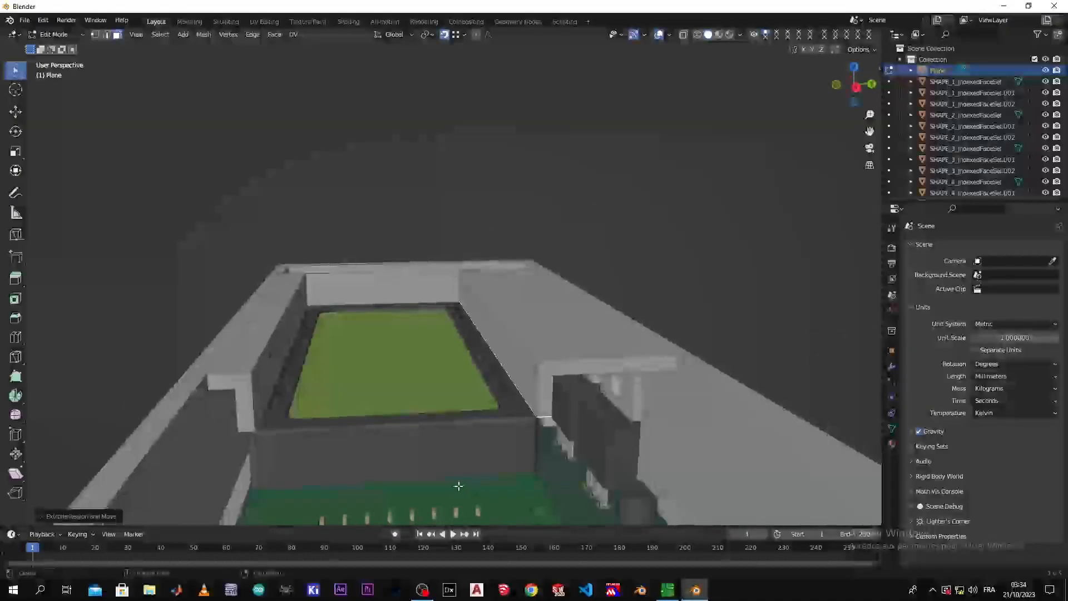
scroll(445, 493, up, 3)
scroll(446, 493, down, 3)
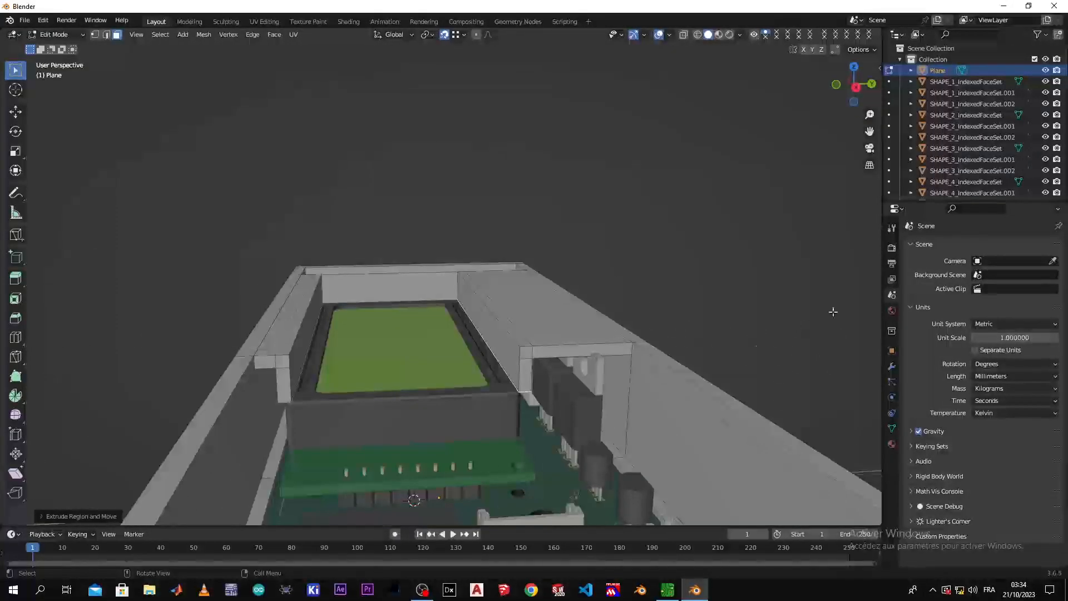
- Add a vertical loop cut through the long walls past the display's pin-header end, offset -2 mm along X from the existing cut
click(892, 248)
middle_drag(756, 291, 703, 370)
scroll(644, 348, up, 2)
middle_drag(637, 349, 536, 361)
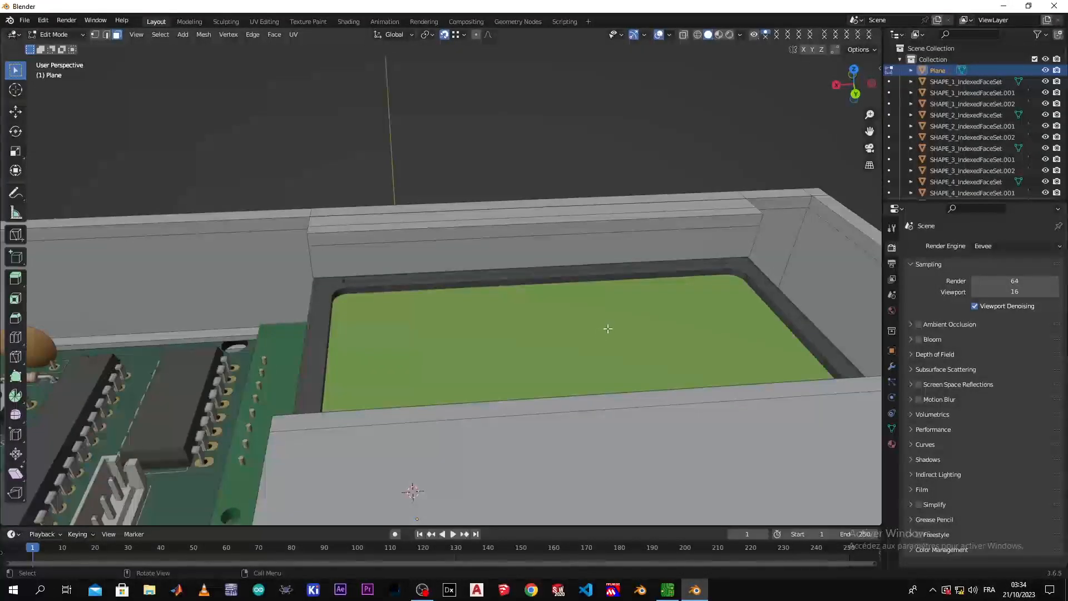
shift+middle_drag(732, 331, 370, 292)
shift+middle_drag(738, 338, 414, 344)
key(ctrl+r)
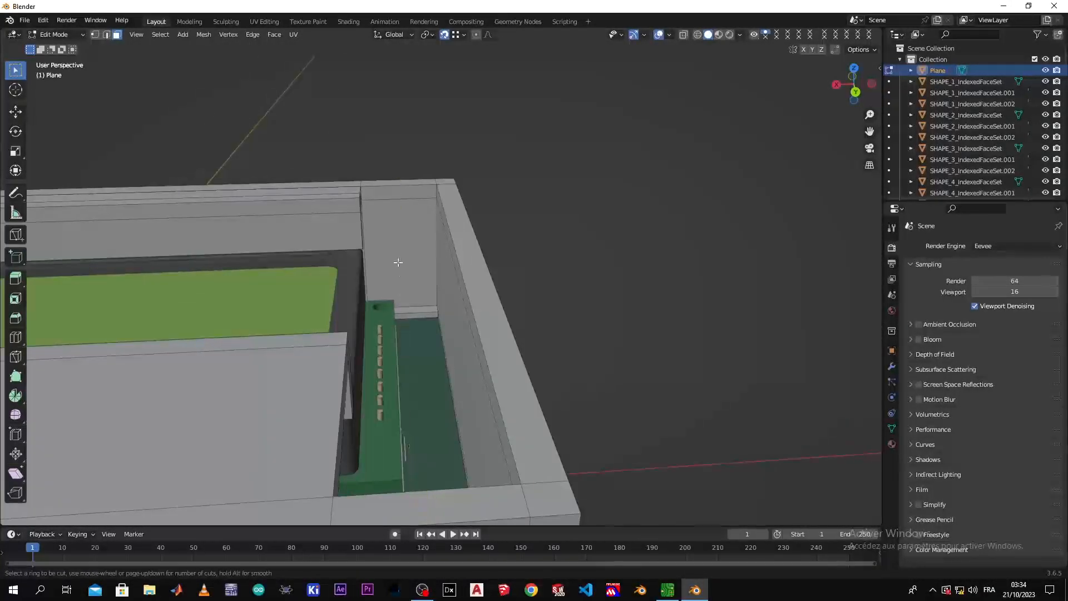
click(385, 203)
click(359, 203)
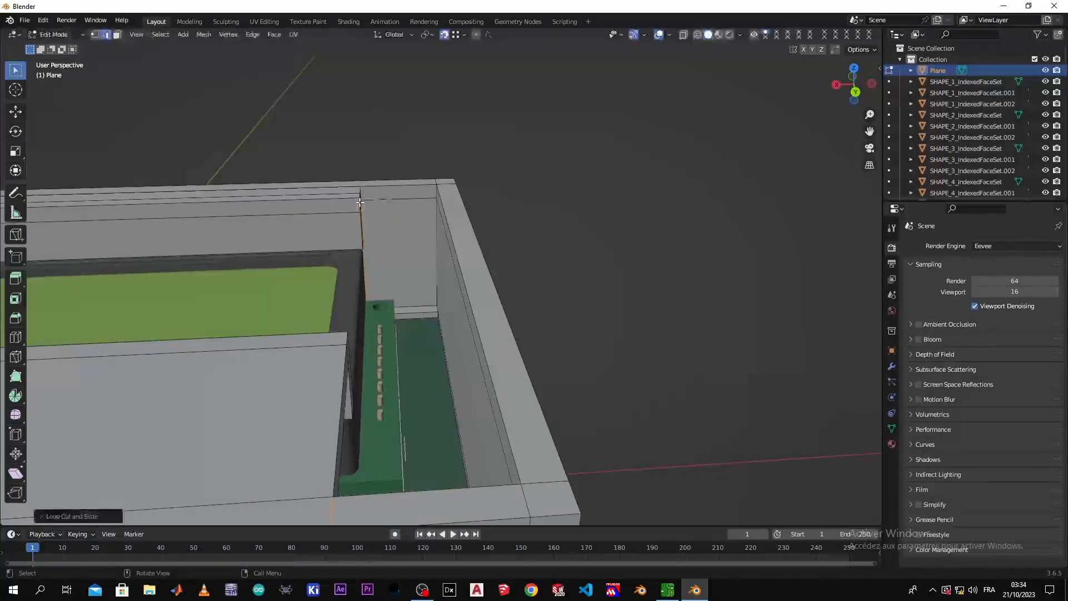
key(g)
key(x)
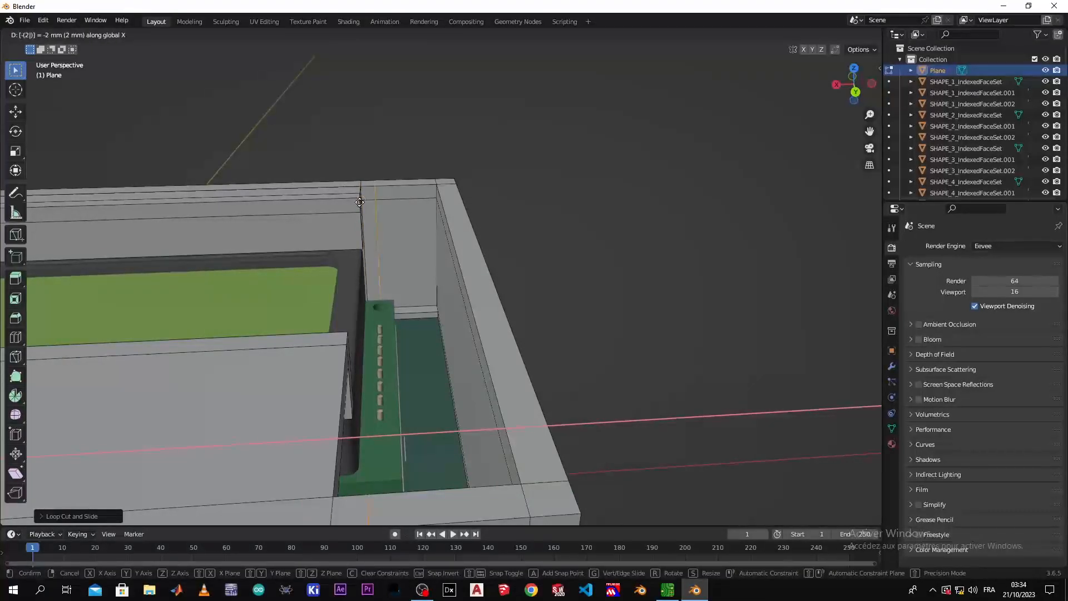
click(360, 202)
- Bridge the narrow and wide upper strip faces of both long walls to cover the enclosure end past the display
scroll(366, 253, down, 2)
middle_drag(372, 290, 429, 287)
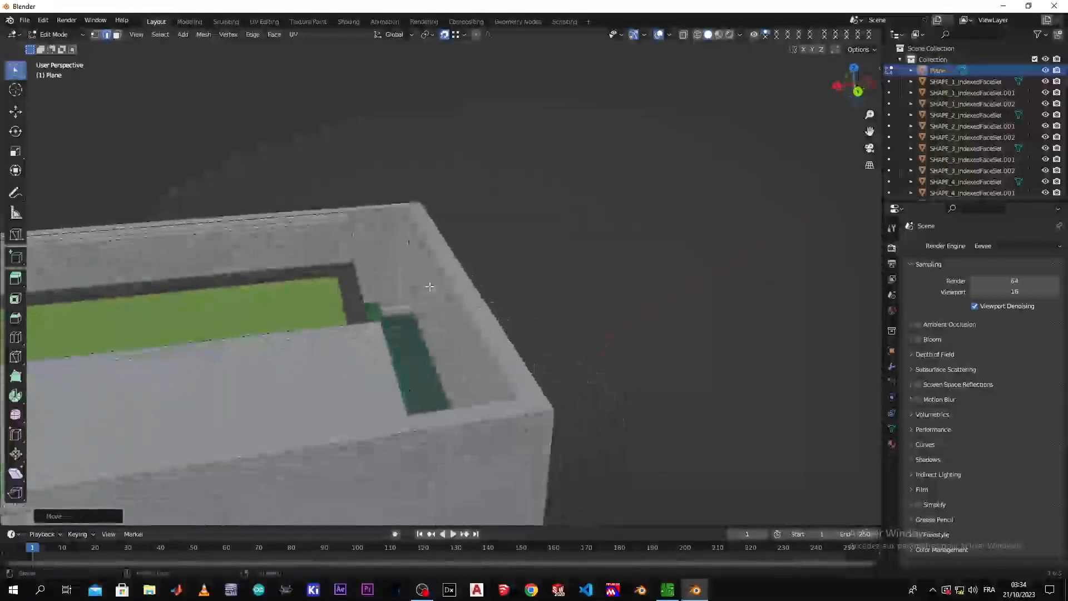
scroll(403, 245, up, 5)
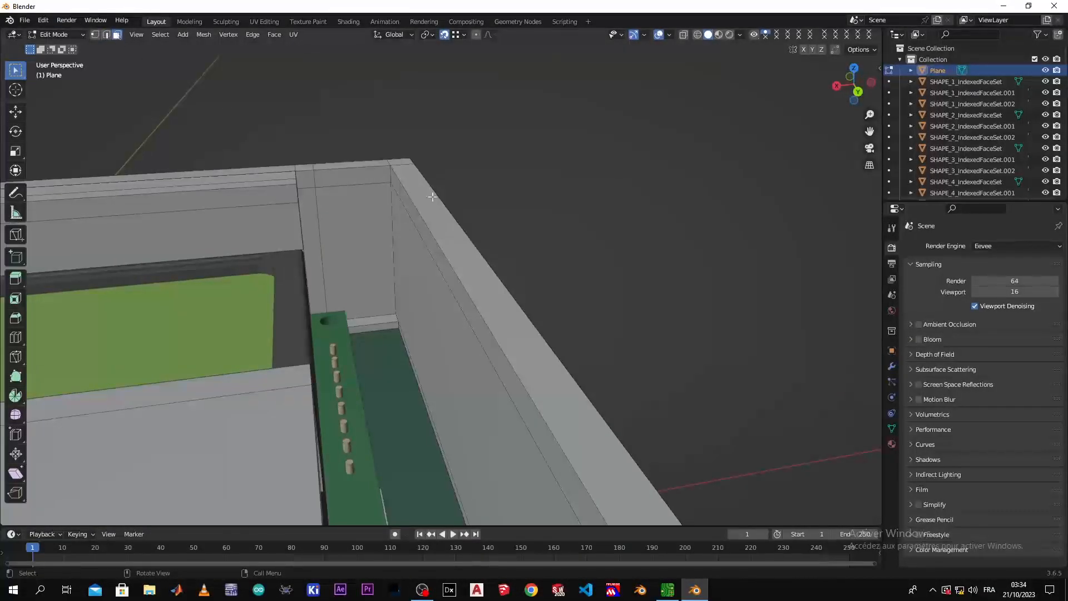
click(358, 181)
click(311, 183)
shift+click(351, 180)
middle_drag(336, 208, 557, 232)
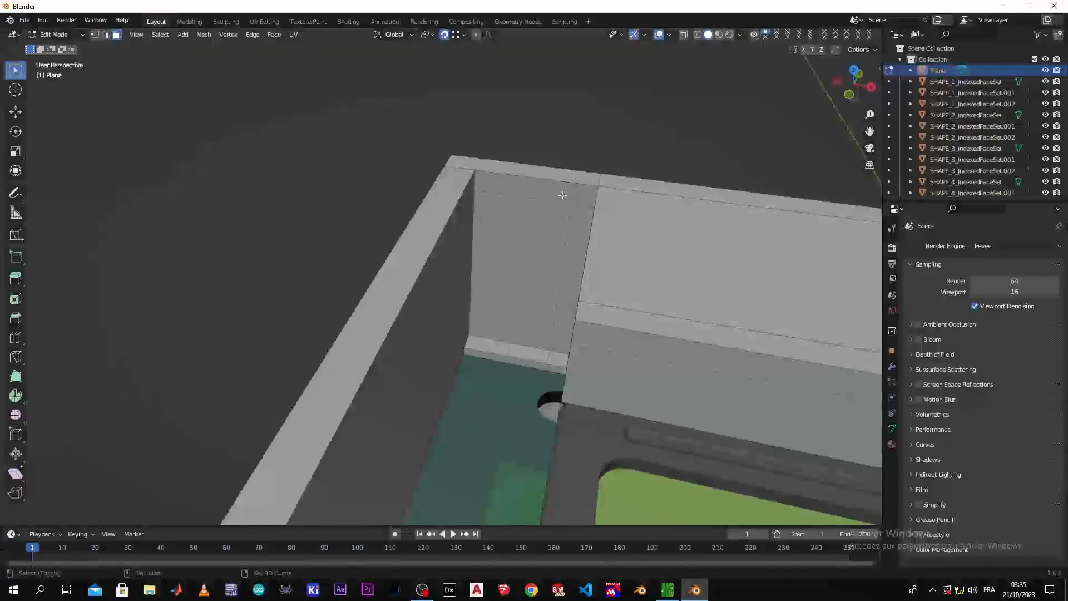
click(563, 196)
right_click(552, 214)
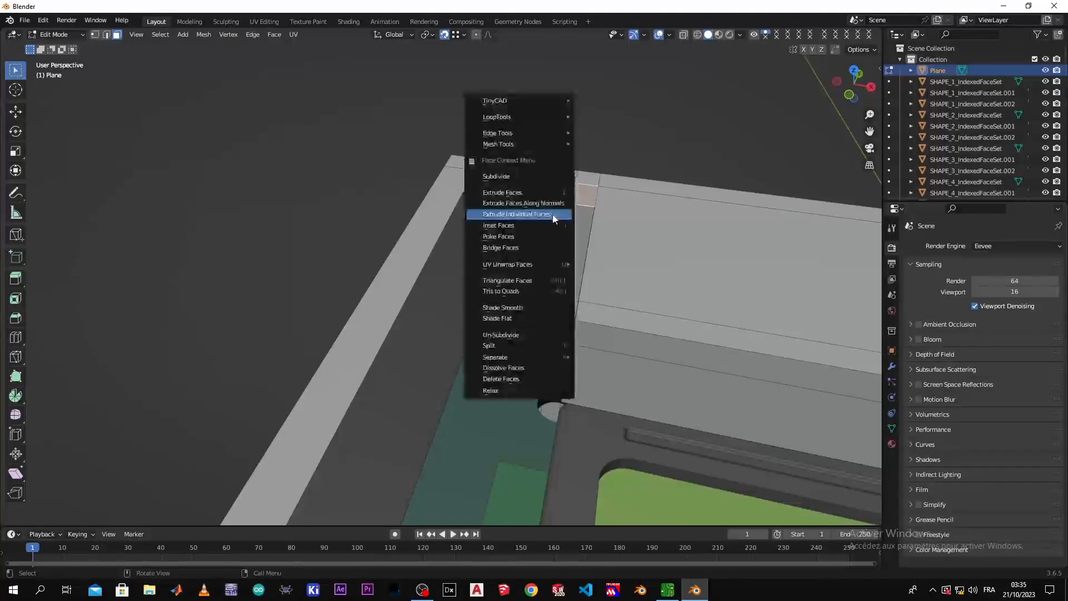
click(536, 246)
middle_drag(535, 245, 396, 396)
click(672, 292)
middle_drag(672, 292, 309, 398)
key(ctrl+r)
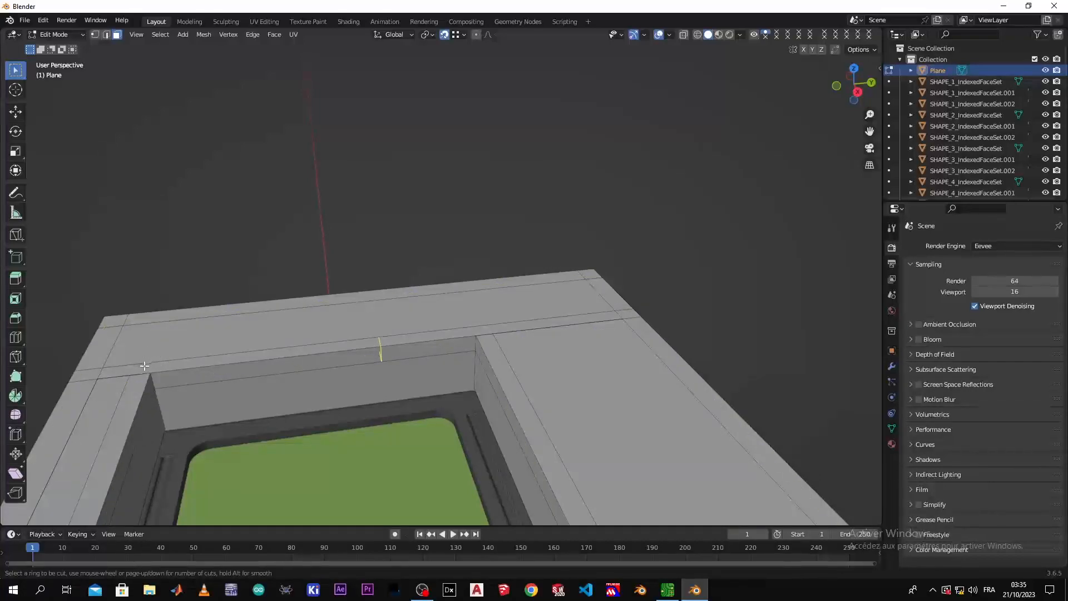
key(Escape)
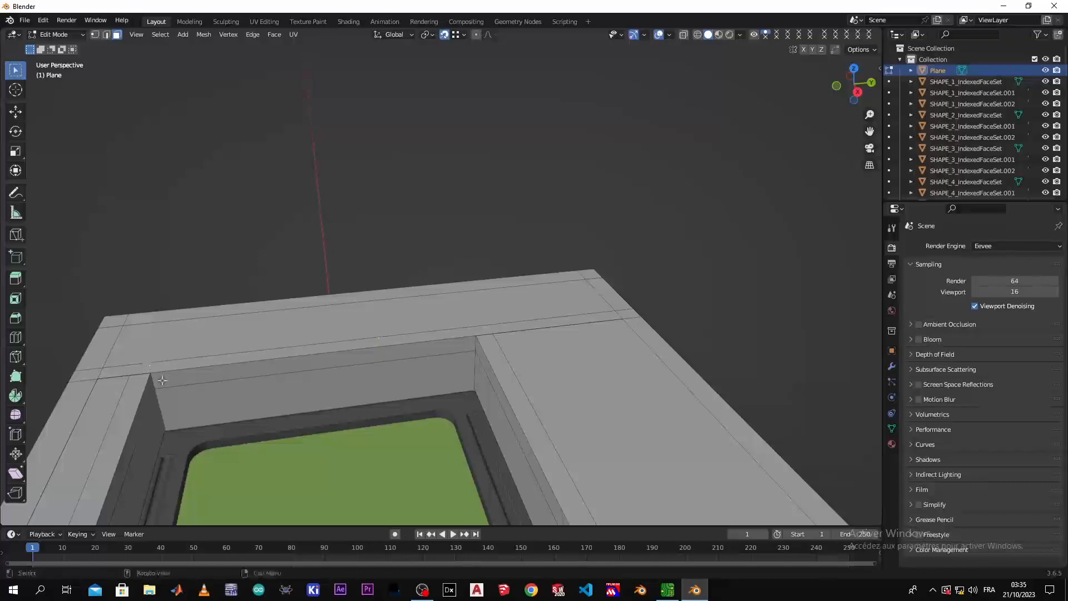
- Extrude the underside strip of the bridged end cover down to the display frame, forming a lip along that short side
middle_drag(232, 429, 434, 265)
scroll(225, 363, up, 4)
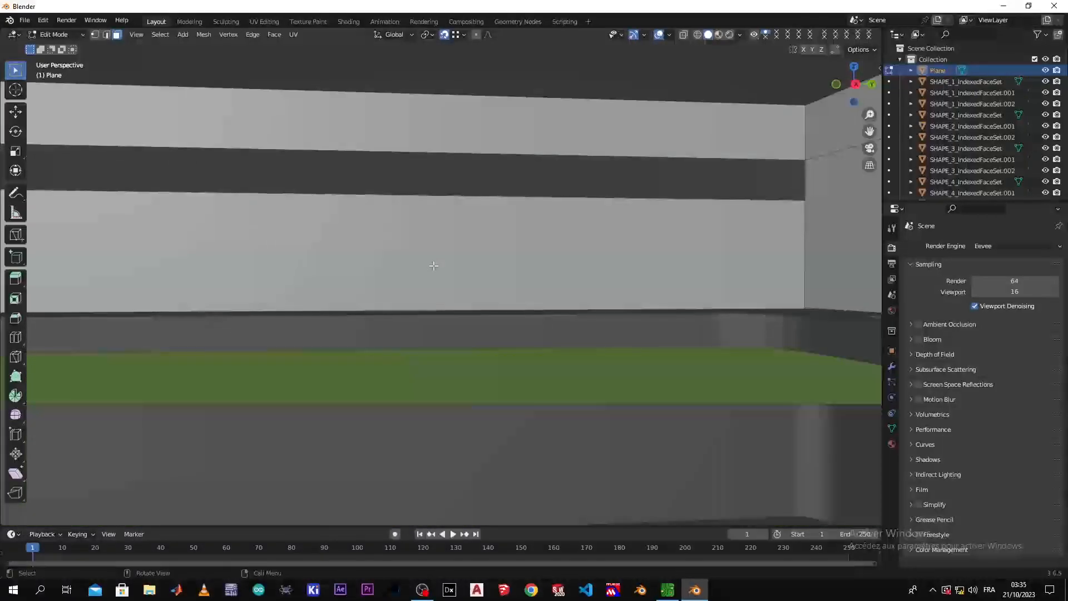
click(422, 159)
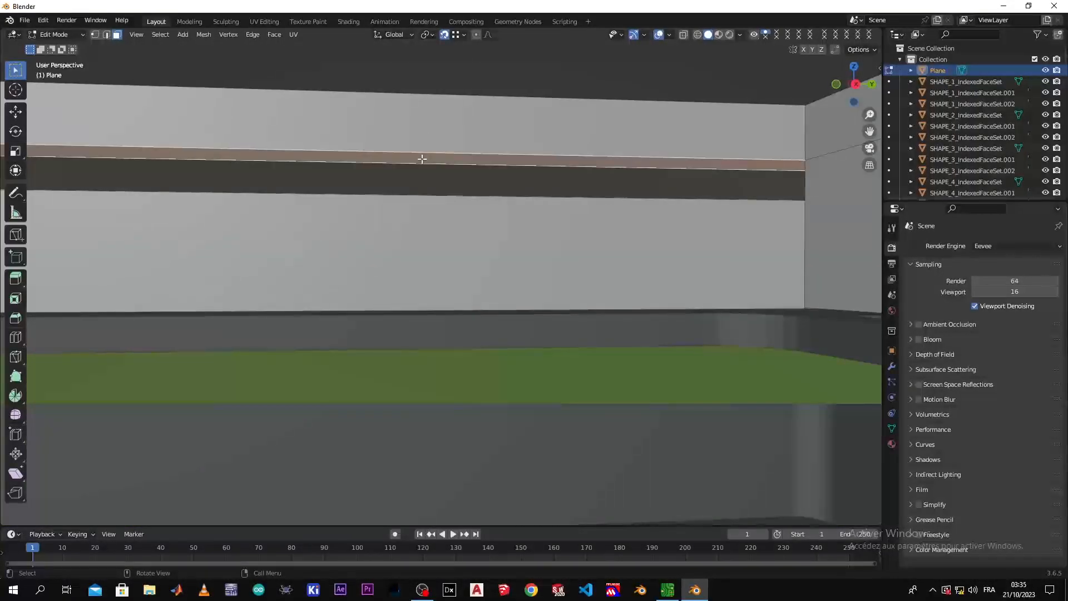
middle_drag(423, 159, 405, 312)
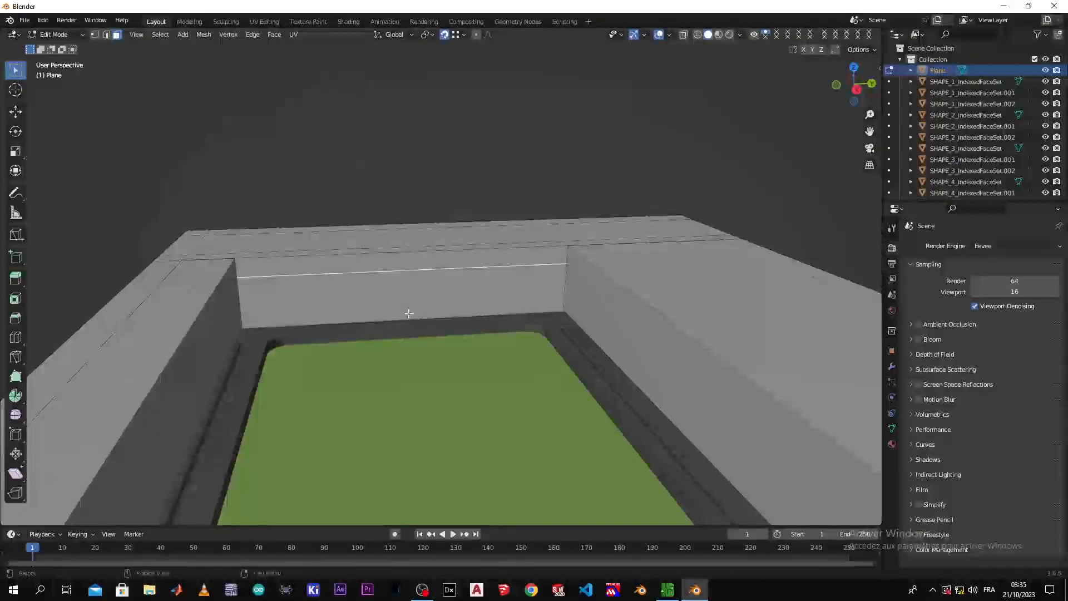
key(g)
key(z)
key(z)
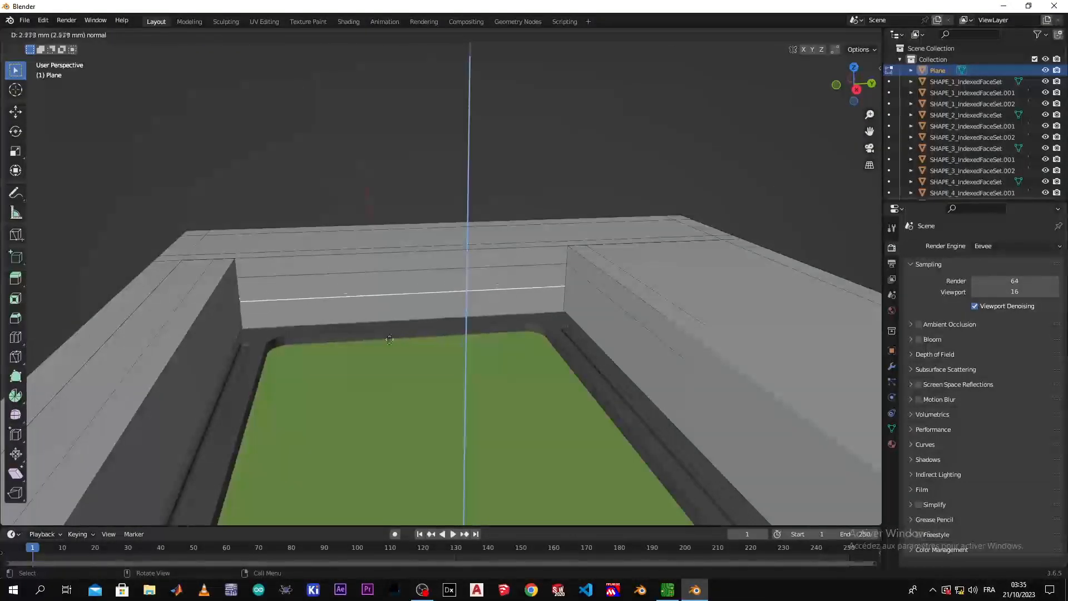
click(293, 333)
middle_drag(295, 331, 210, 388)
click(596, 272)
- Examine how the cover lips sit on the display frame and where the cover is still open beside the pin header
scroll(369, 309, down, 3)
middle_drag(339, 326, 427, 298)
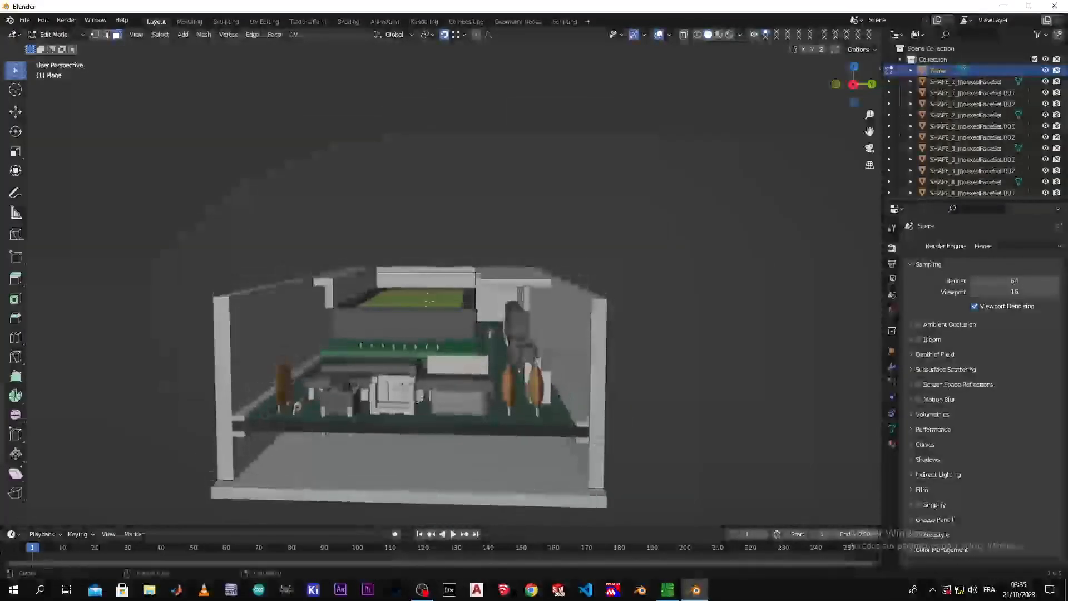
scroll(427, 298, up, 6)
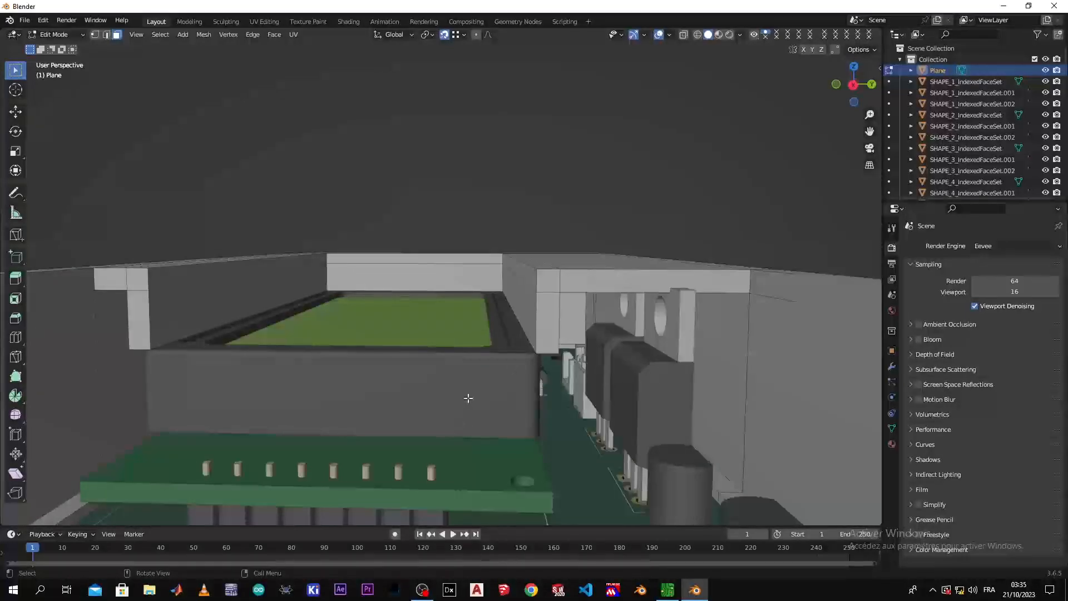
scroll(468, 398, down, 6)
scroll(462, 412, up, 3)
mouse_move(419, 432)
middle_down()
mouse_move(429, 434)
mouse_move(406, 415)
mouse_move(452, 420)
mouse_move(429, 432)
middle_up()
scroll(430, 435, up, 2)
scroll(446, 428, down, 7)
scroll(445, 429, up, 5)
middle_drag(485, 467, 492, 464)
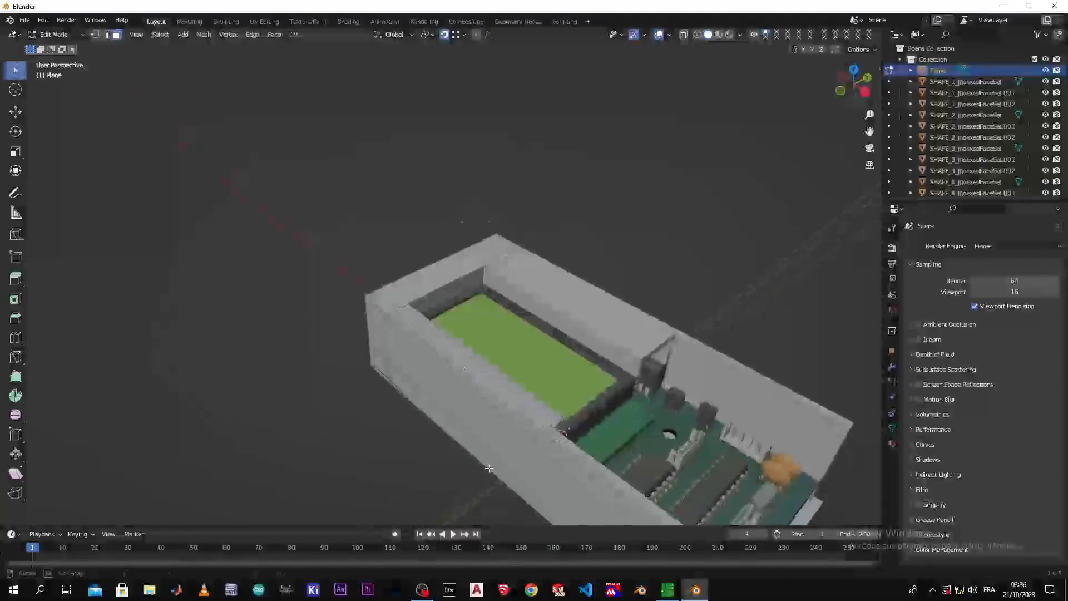
scroll(558, 453, up, 1)
middle_drag(641, 448, 520, 436)
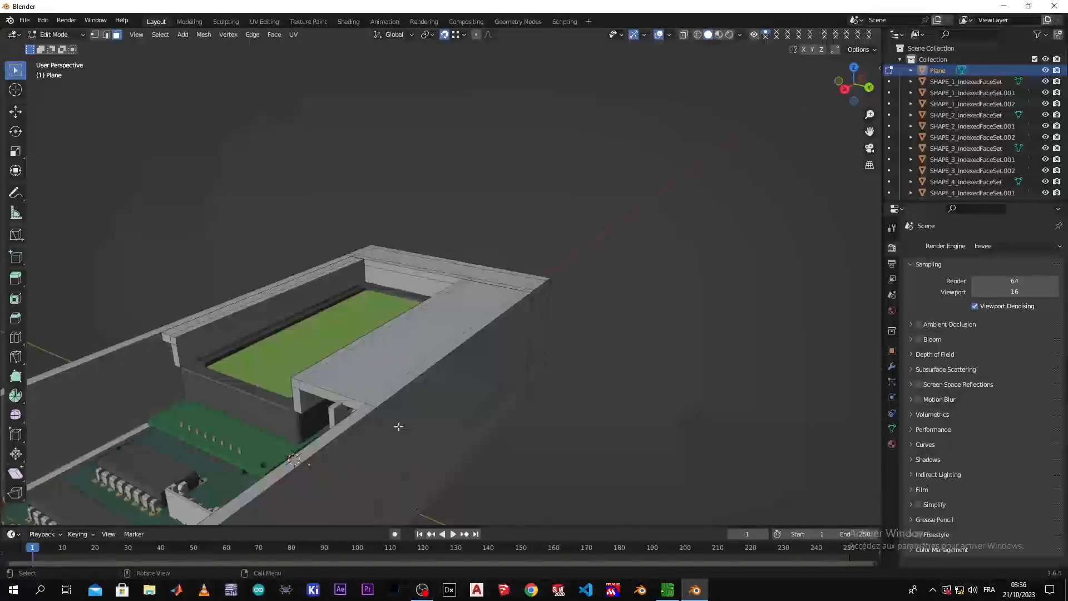
- Add a vertical loop cut through the long walls at the open cover edge and offset it along X towards the pin header
middle_drag(375, 432, 514, 339)
key(ctrl+r)
click(426, 246)
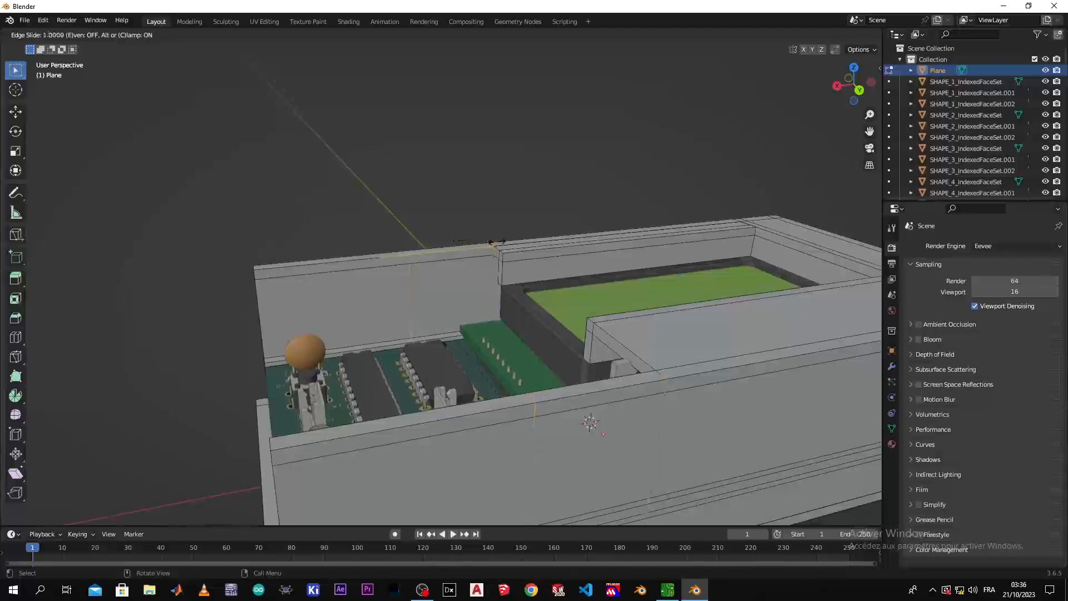
click(496, 241)
key(g)
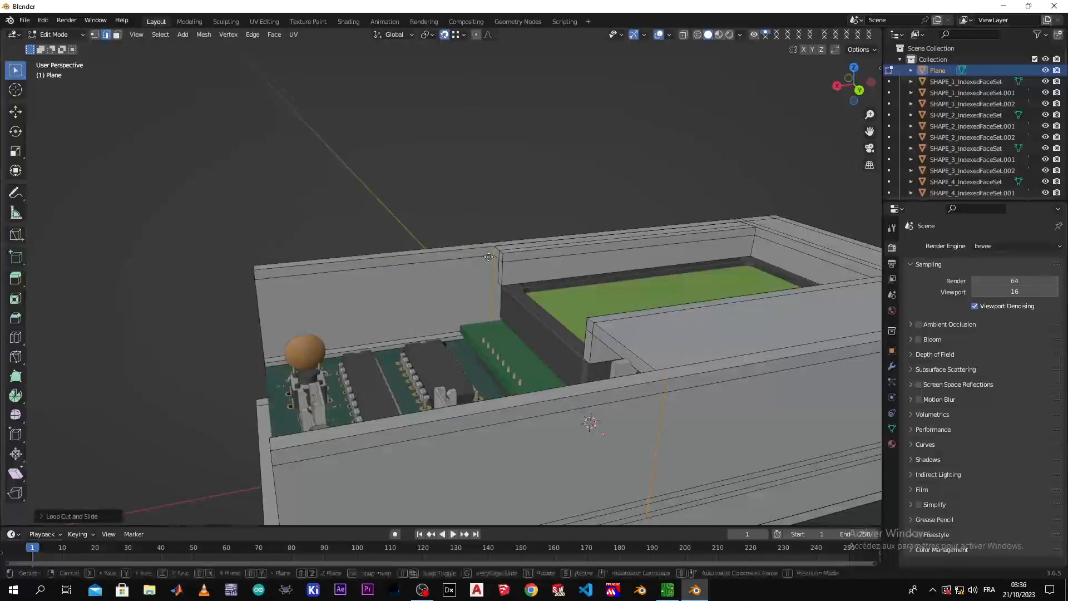
key(x)
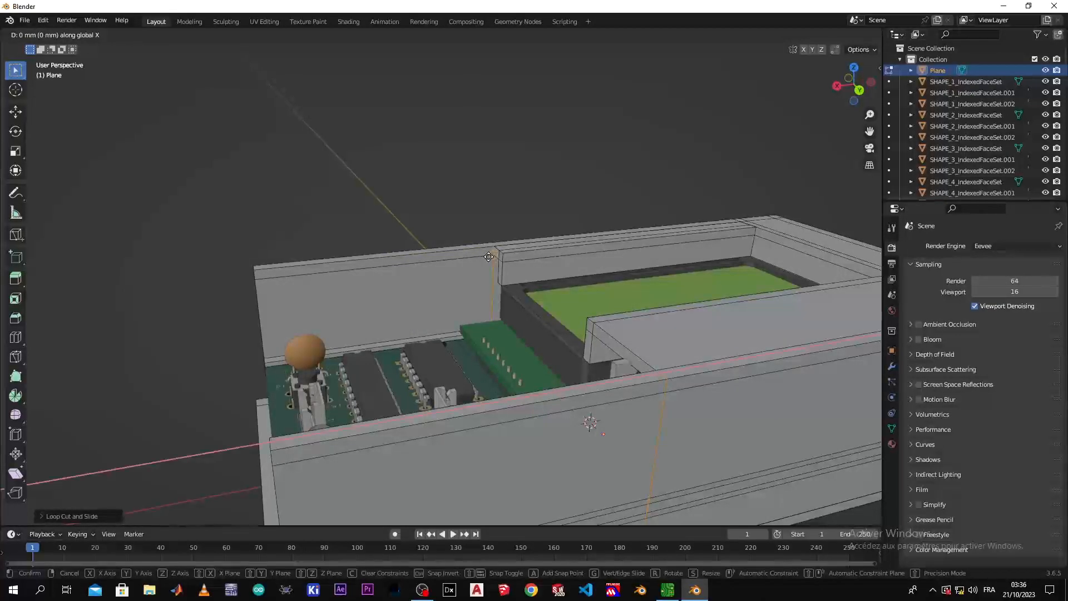
key(Return)
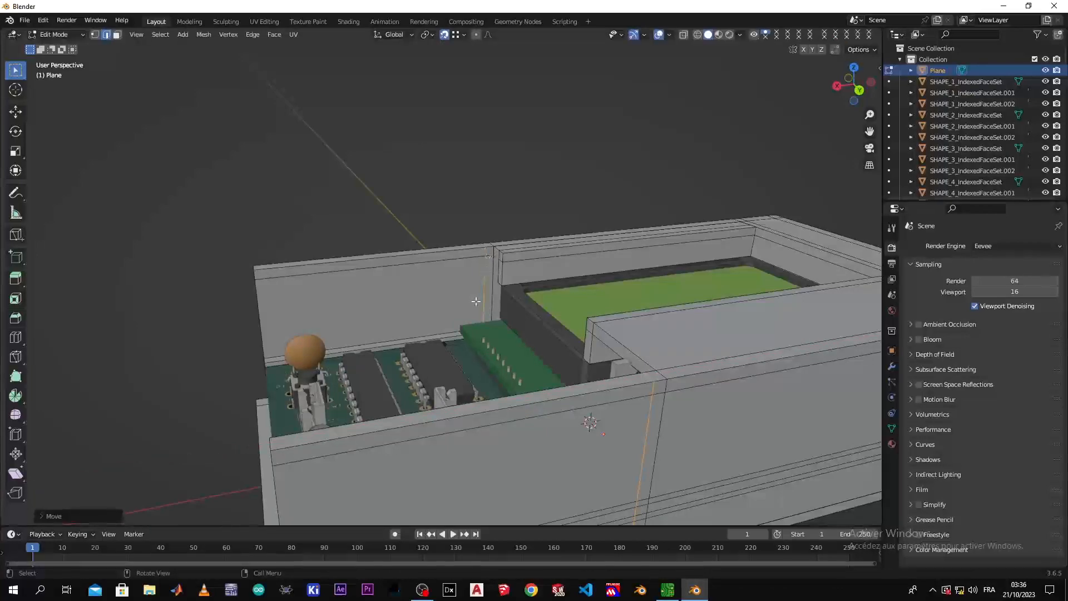
- Add a horizontal loop cut along the long walls, level with the lower edge of the display's side lips
middle_drag(476, 301, 592, 354)
middle_drag(788, 272, 437, 171)
scroll(477, 288, up, 5)
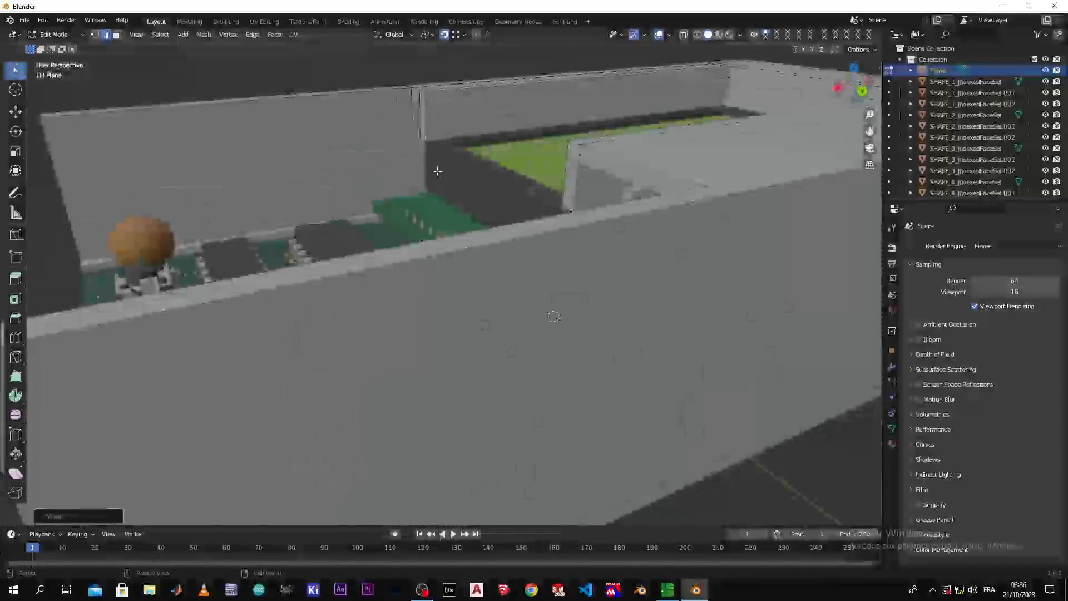
key(ctrl+r)
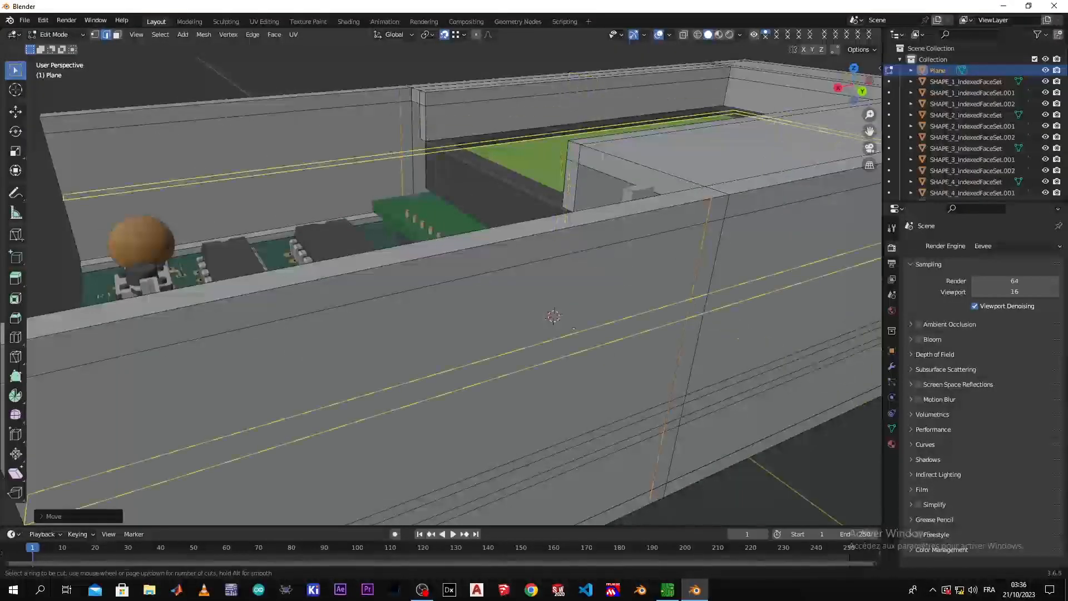
click(574, 328)
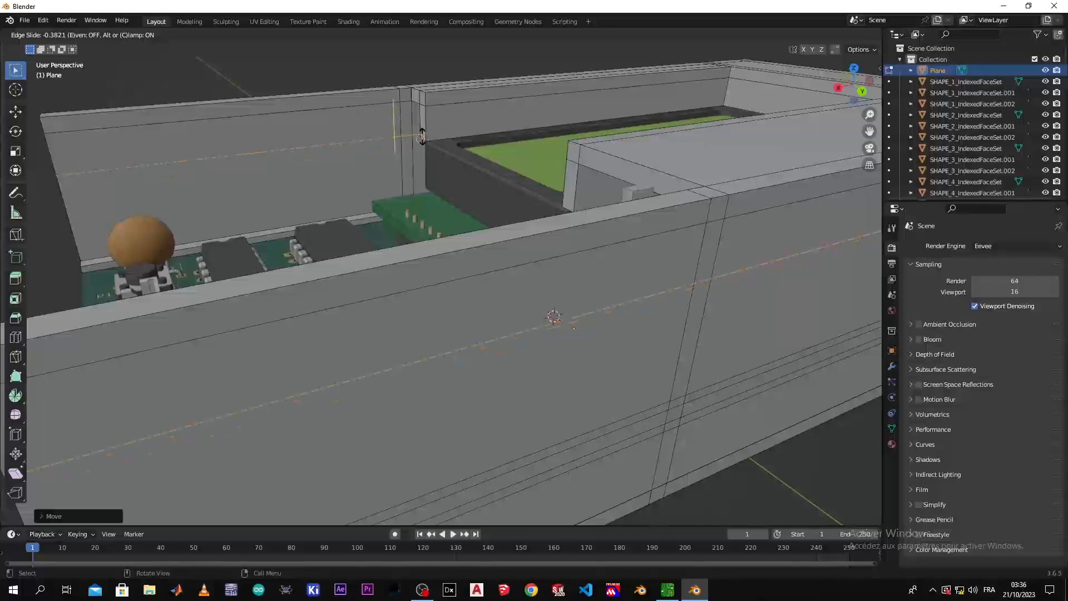
click(422, 136)
- Try to bridge the facing narrow wall faces of both long walls above the display's pin header
middle_drag(405, 177, 484, 188)
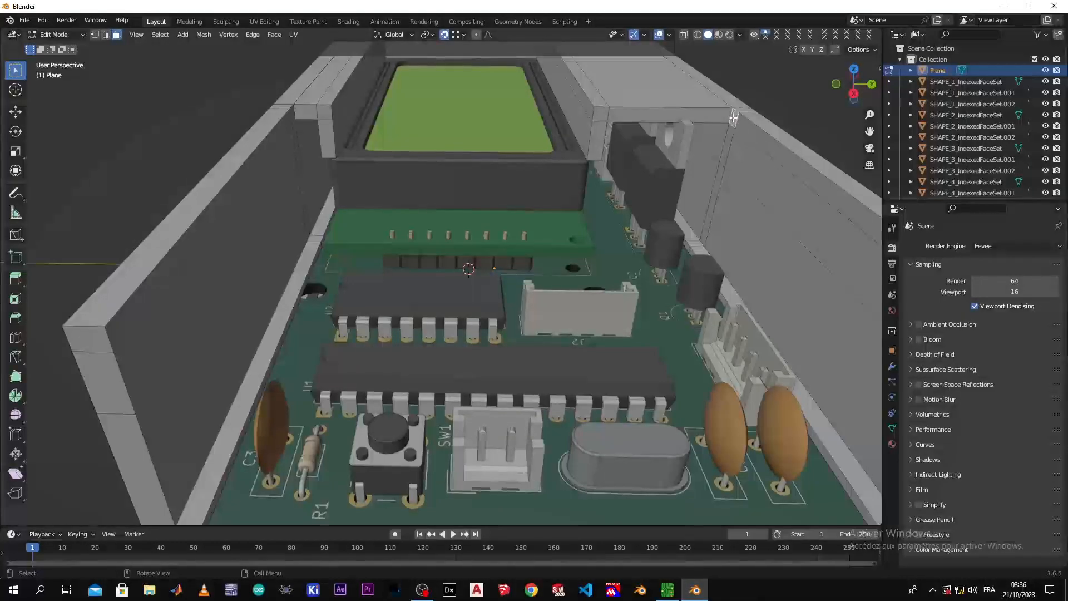
middle_drag(723, 150, 570, 317)
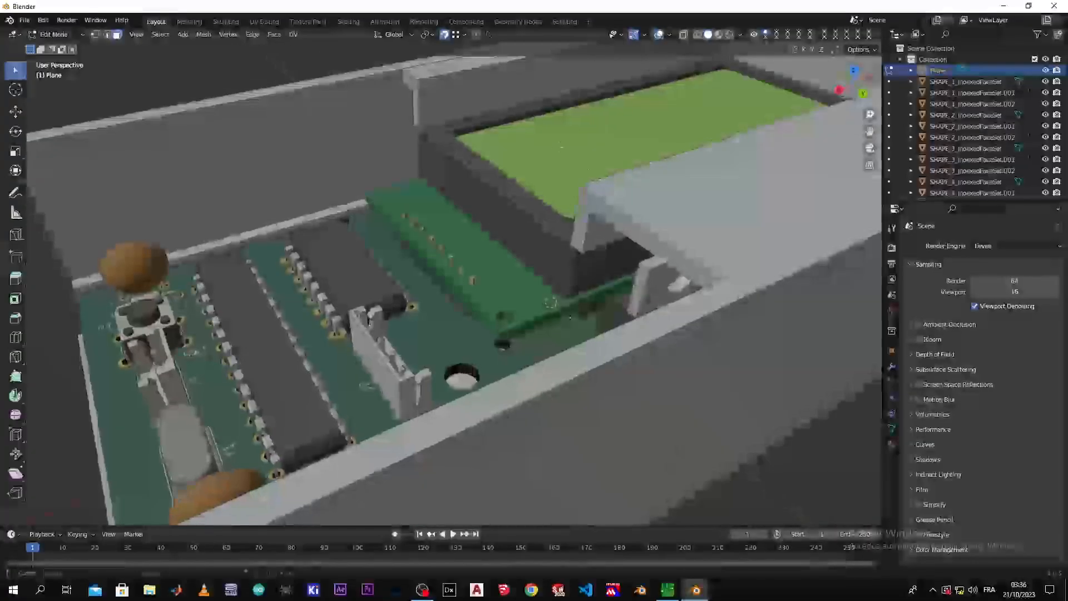
right_click(398, 97)
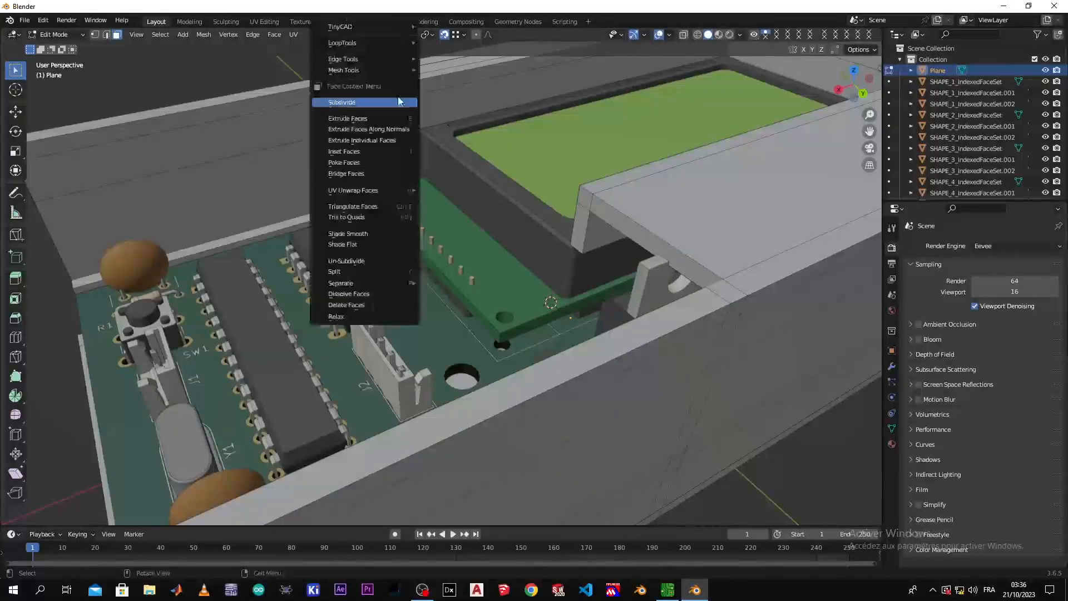
click(382, 171)
mouse_move(381, 170)
middle_down()
mouse_move(324, 178)
mouse_move(465, 183)
mouse_move(494, 171)
mouse_move(382, 189)
middle_up()
key(ctrl+z)
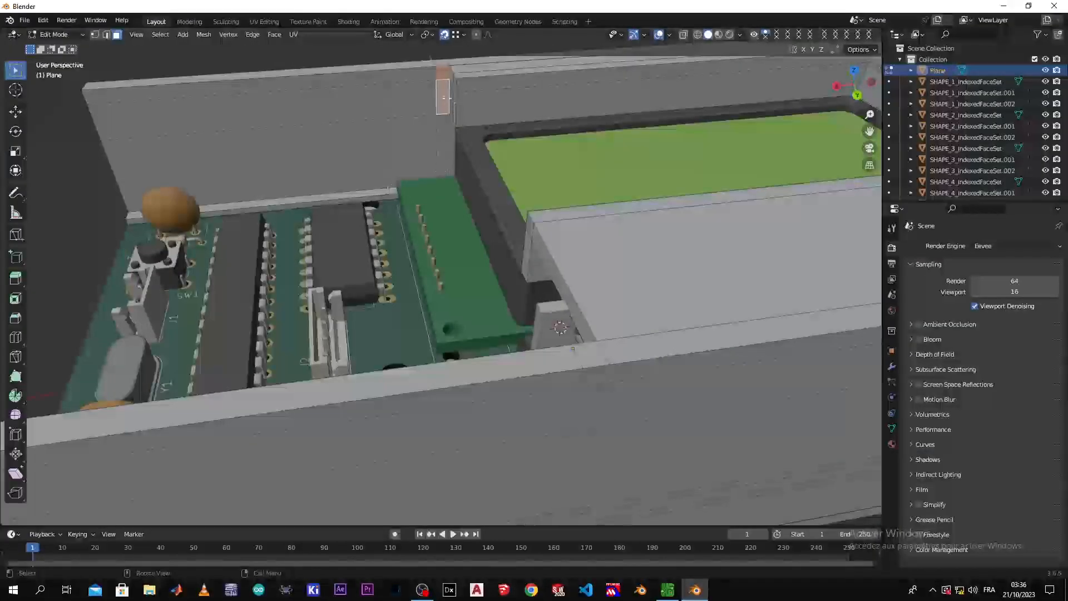
- Bridge only the upper narrow strip faces of the two long walls into a crossbar at the display's pin-header end
middle_drag(445, 78, 492, 181)
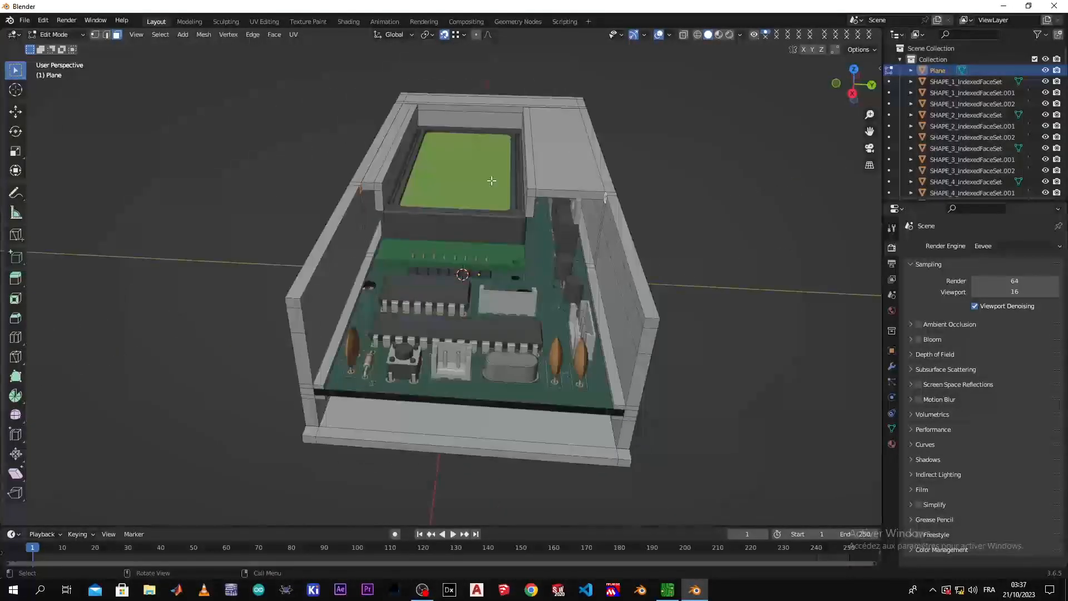
right_click(491, 181)
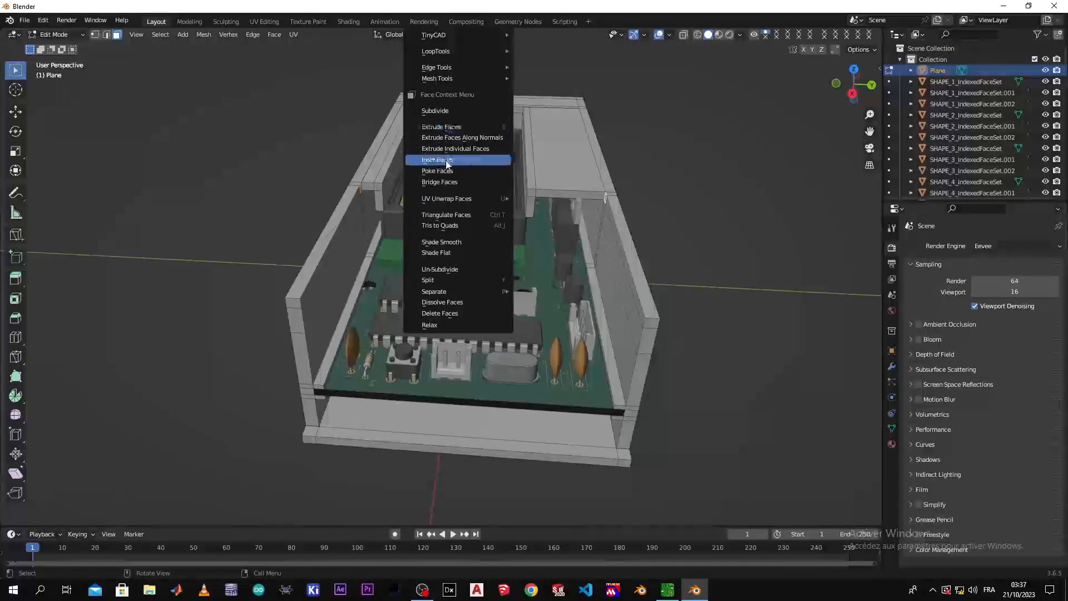
click(443, 182)
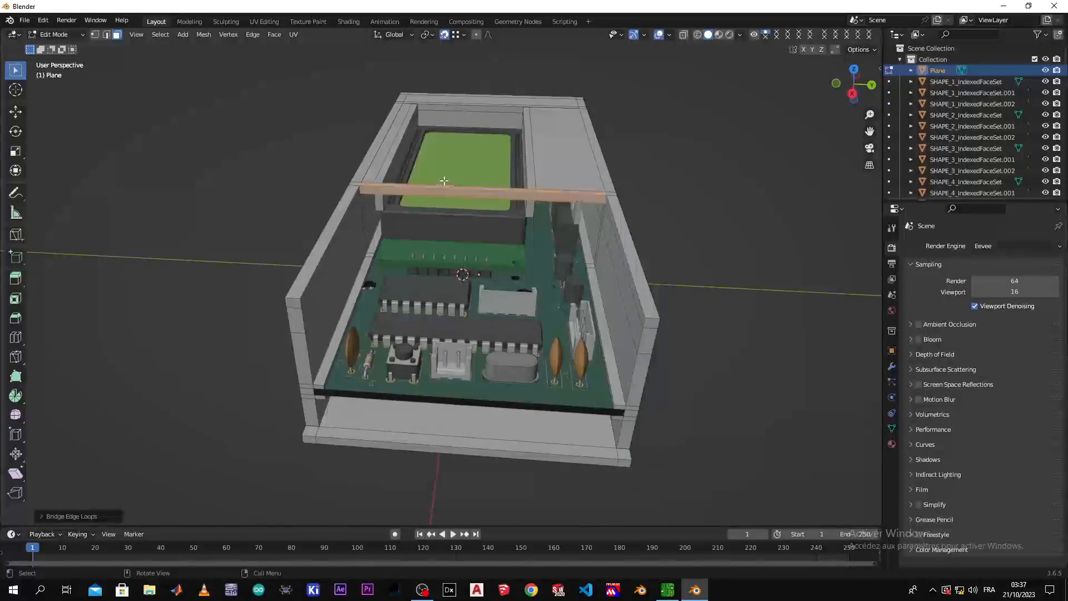
- Add a loop cut through the crossbar, aligned with the inner edge of the lip on the narrow cover side
middle_drag(439, 193, 476, 214)
scroll(476, 213, up, 8)
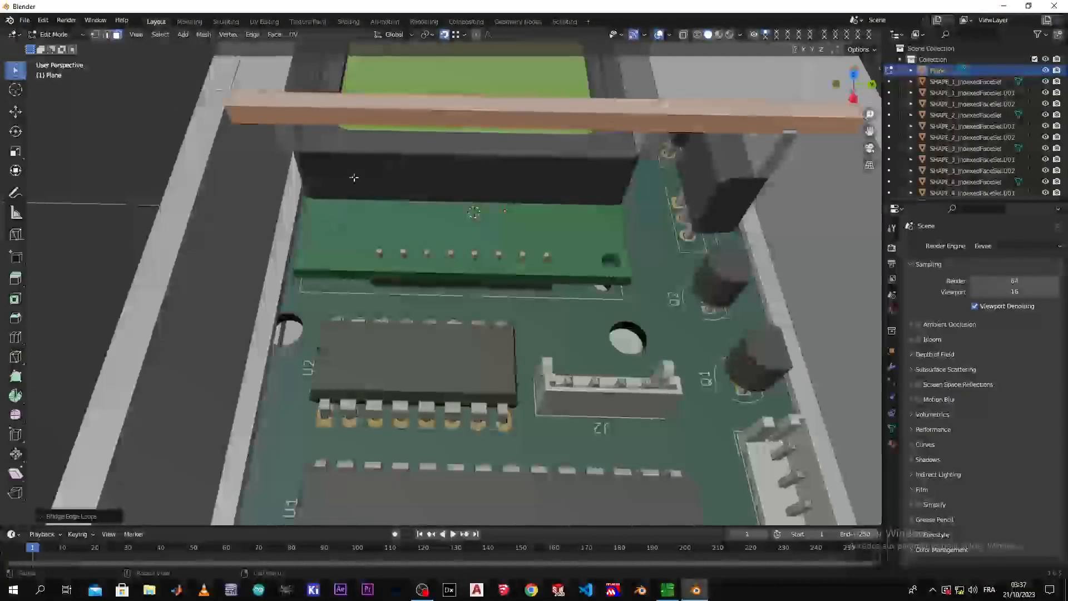
click(356, 154)
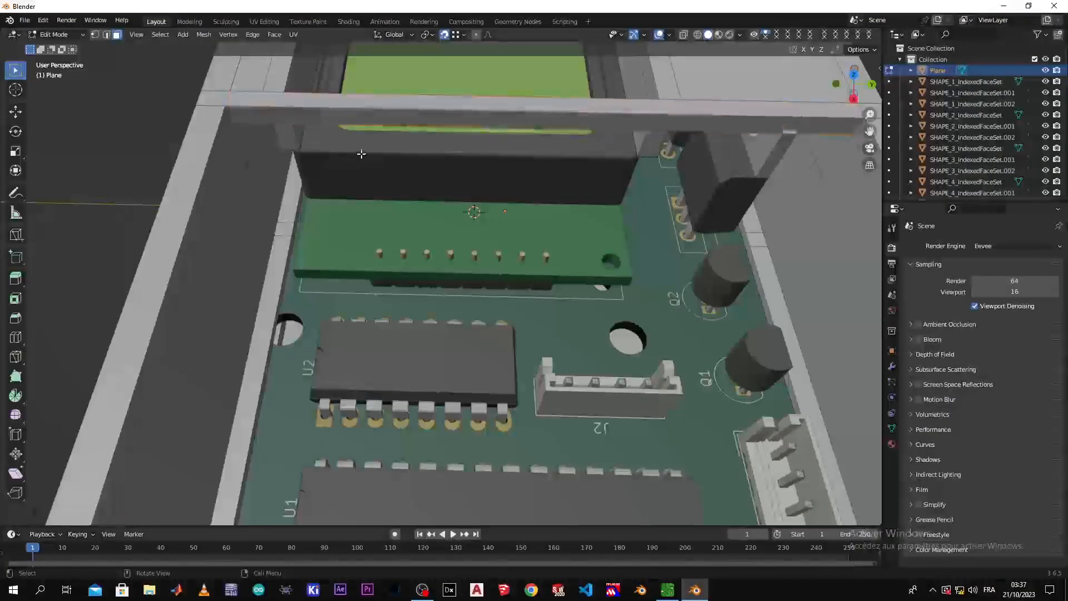
scroll(356, 153, down, 3)
middle_drag(356, 153, 342, 118)
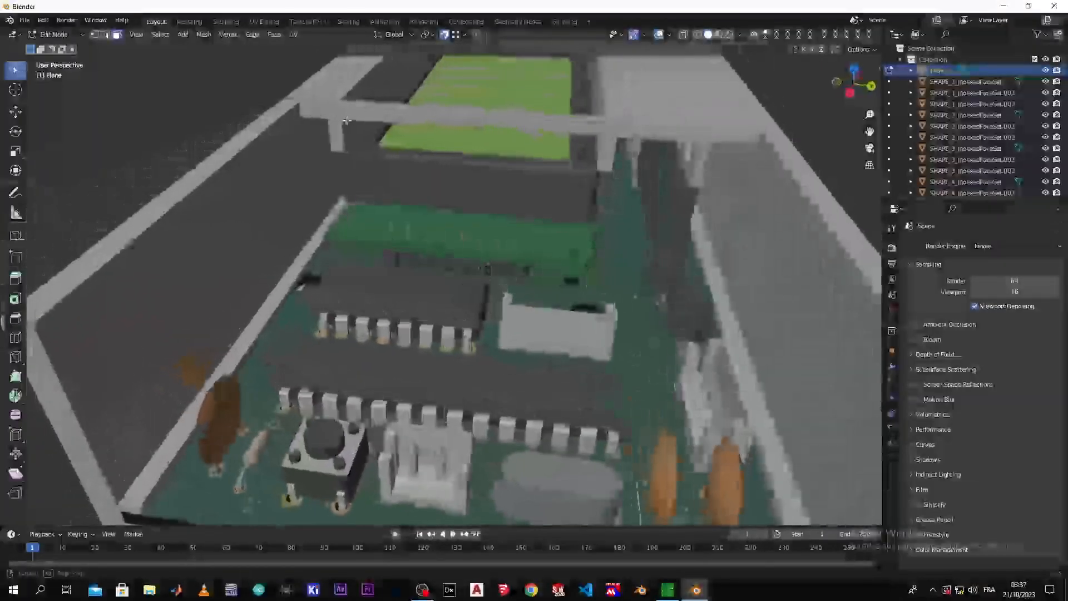
scroll(342, 118, up, 2)
key(ctrl+r)
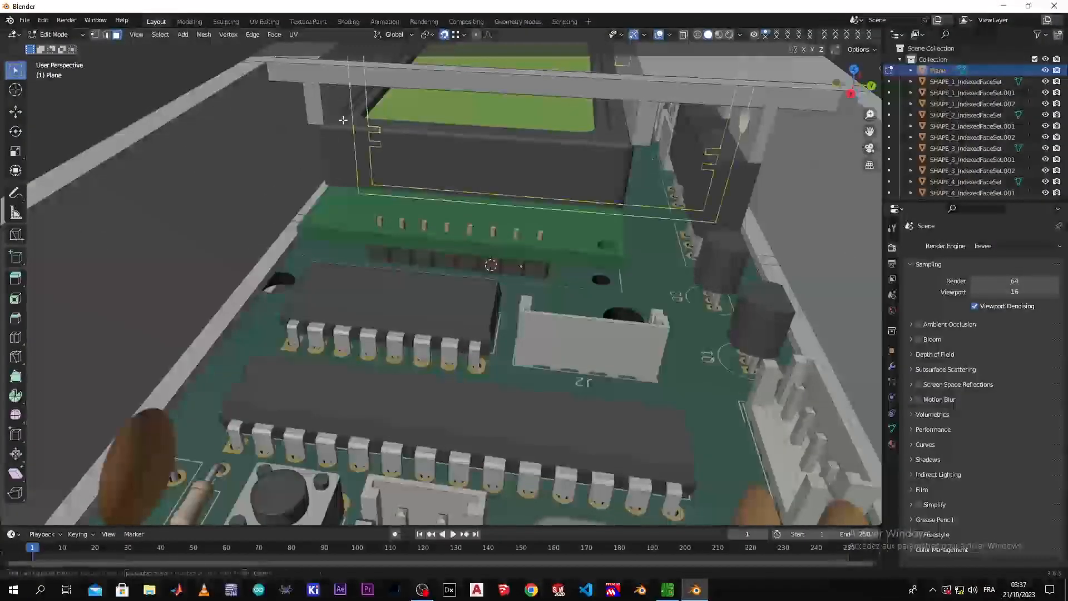
click(484, 75)
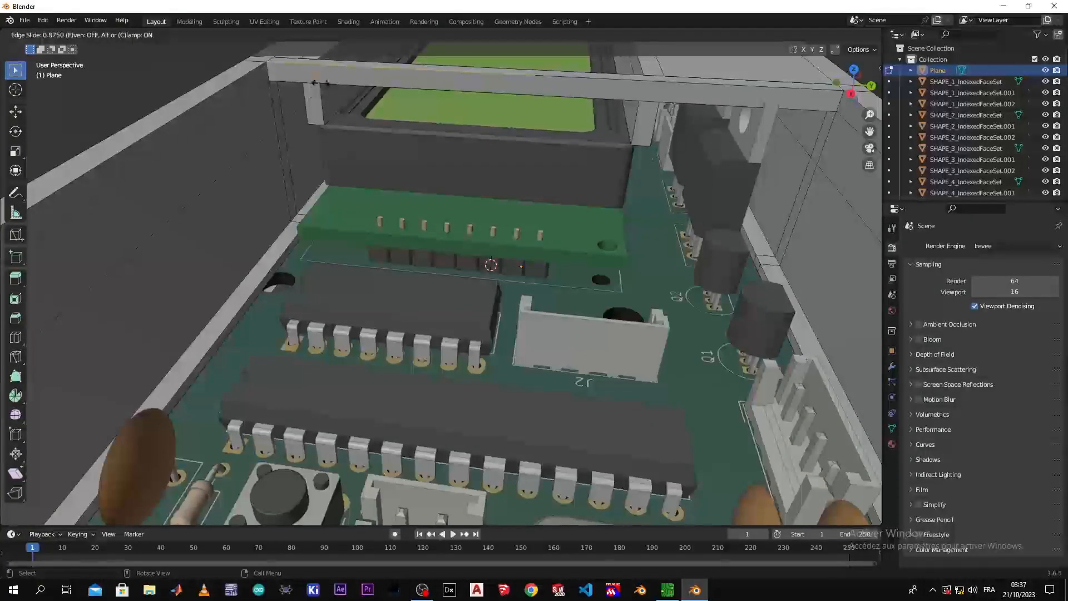
click(314, 83)
- Add a second loop cut through the crossbar, aligned with the inner edge of the lip on the wide cover side
middle_drag(314, 83, 356, 99)
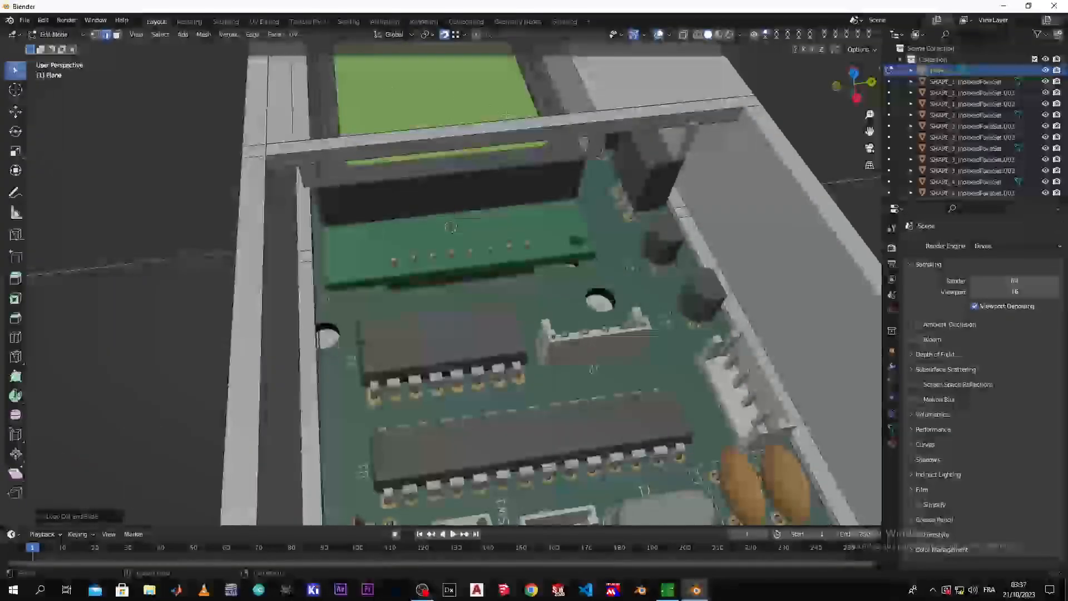
key(ctrl+r)
click(534, 124)
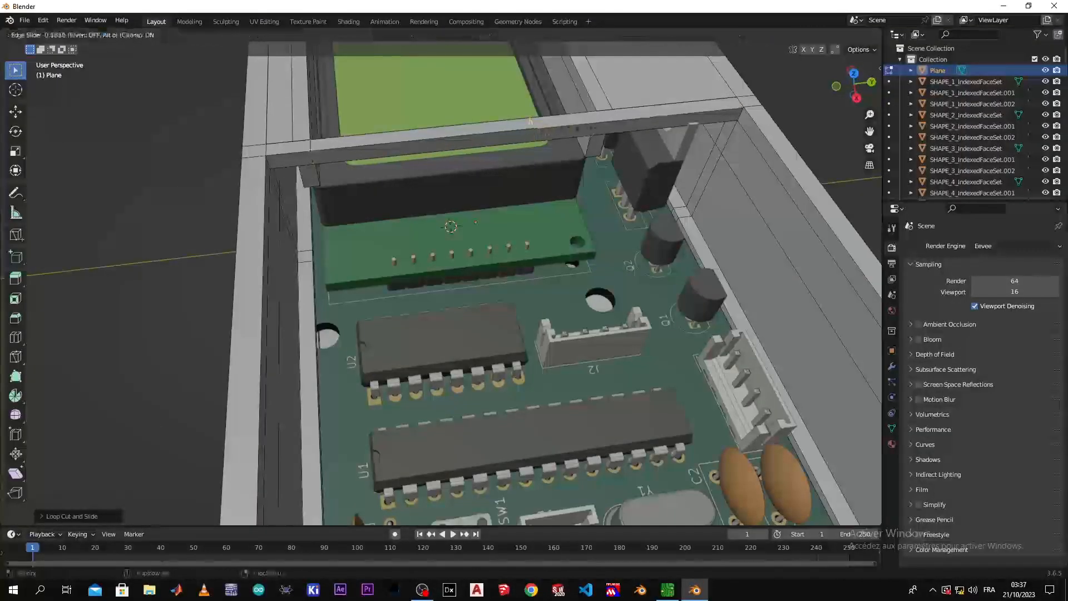
click(597, 120)
- Try to extrude the crossbar's underside face between the two cuts down about 5.4 mm to the display frame
scroll(591, 142, down, 1)
scroll(590, 142, up, 1)
middle_drag(573, 147, 472, 212)
scroll(542, 116, up, 1)
scroll(537, 118, down, 2)
scroll(500, 201, up, 2)
scroll(486, 276, up, 3)
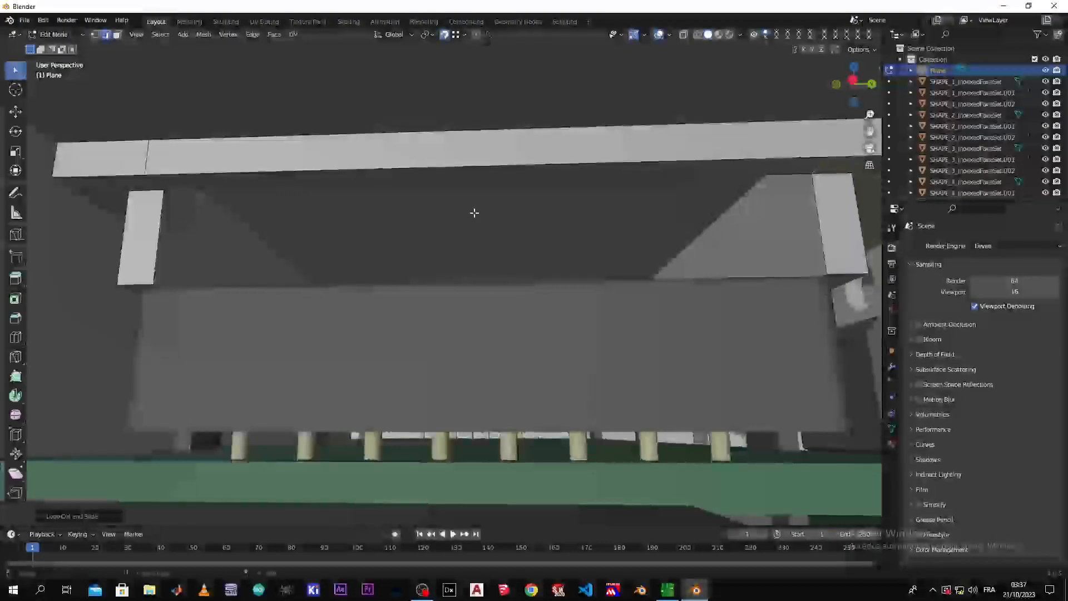
click(461, 174)
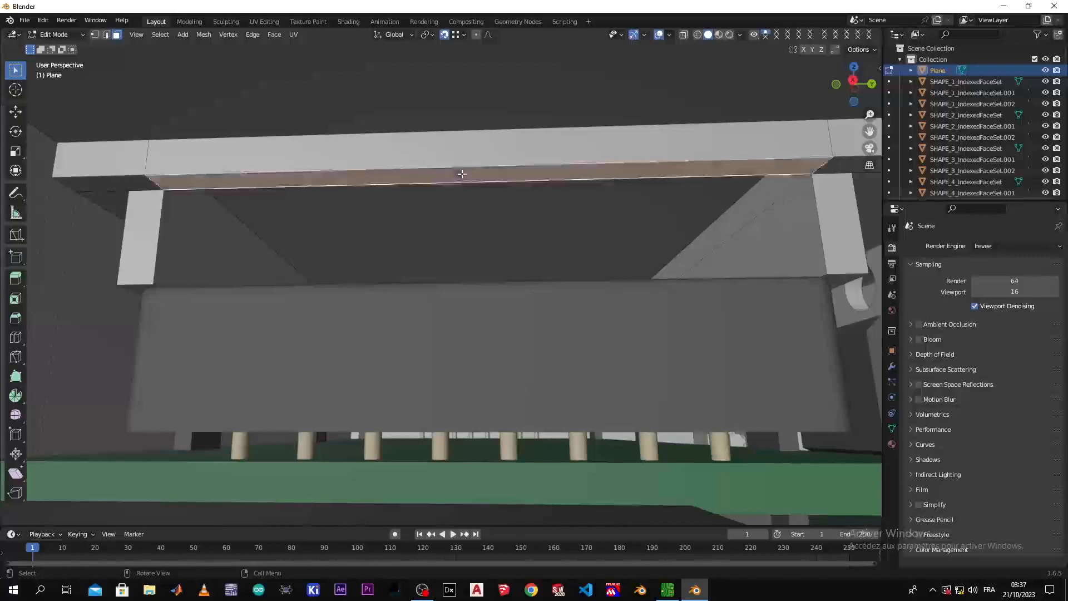
key(e)
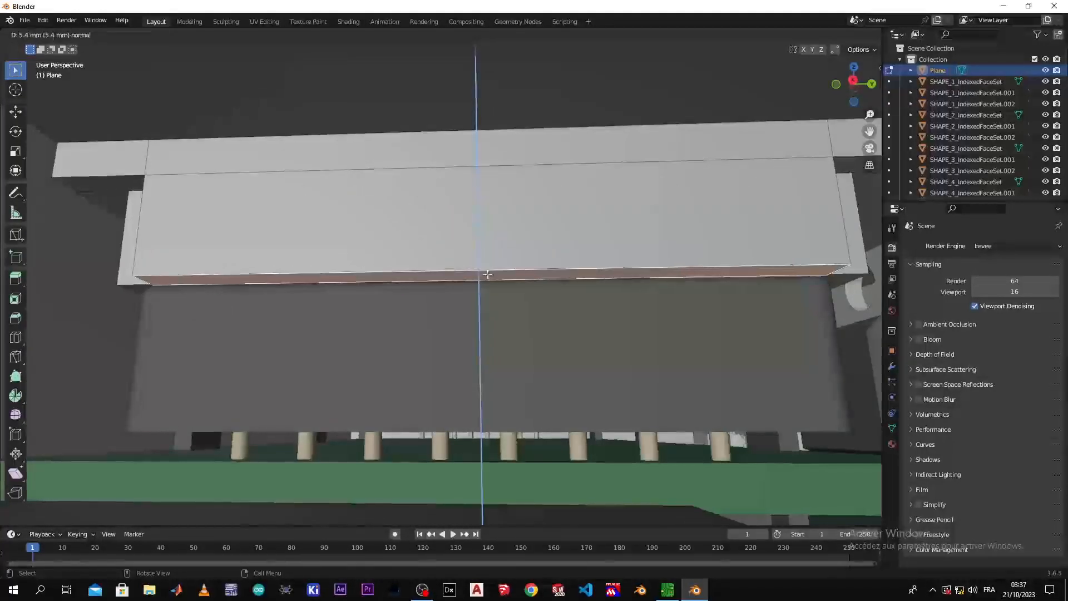
right_click(483, 273)
- Try again to extrude the crossbar's underside face down onto the display frame, checking the result from above
middle_drag(450, 302, 290, 355)
key(e)
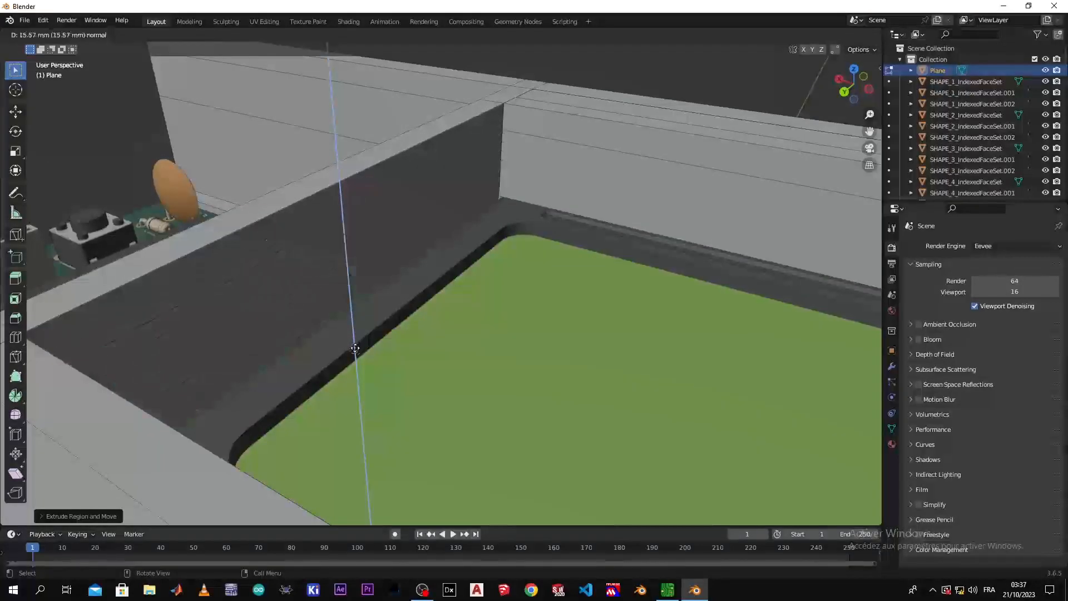
click(353, 348)
middle_drag(353, 349, 346, 297)
key(e)
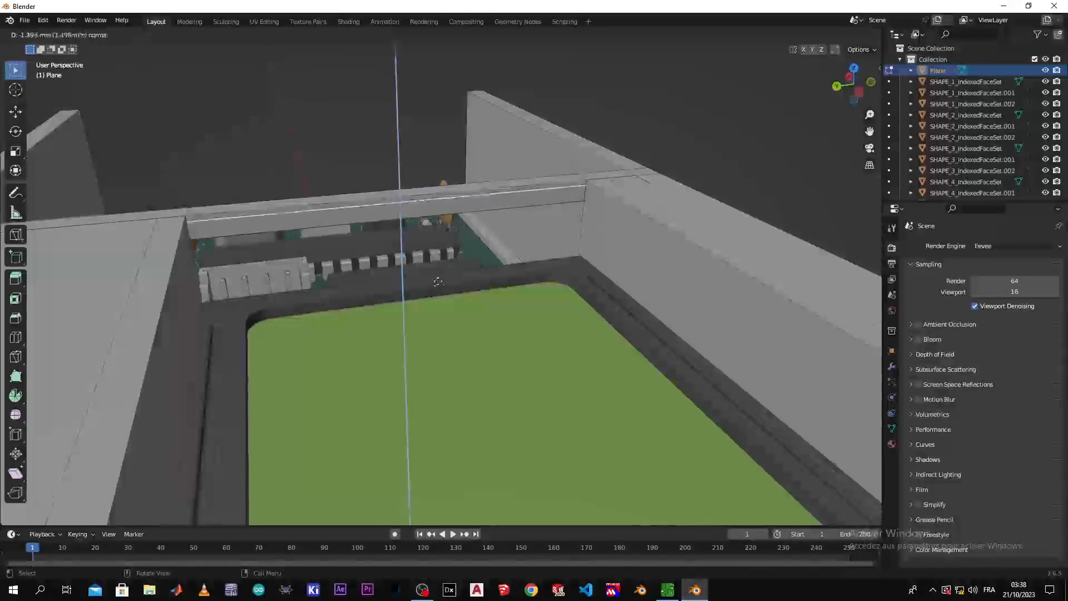
click(336, 298)
middle_drag(334, 295, 525, 291)
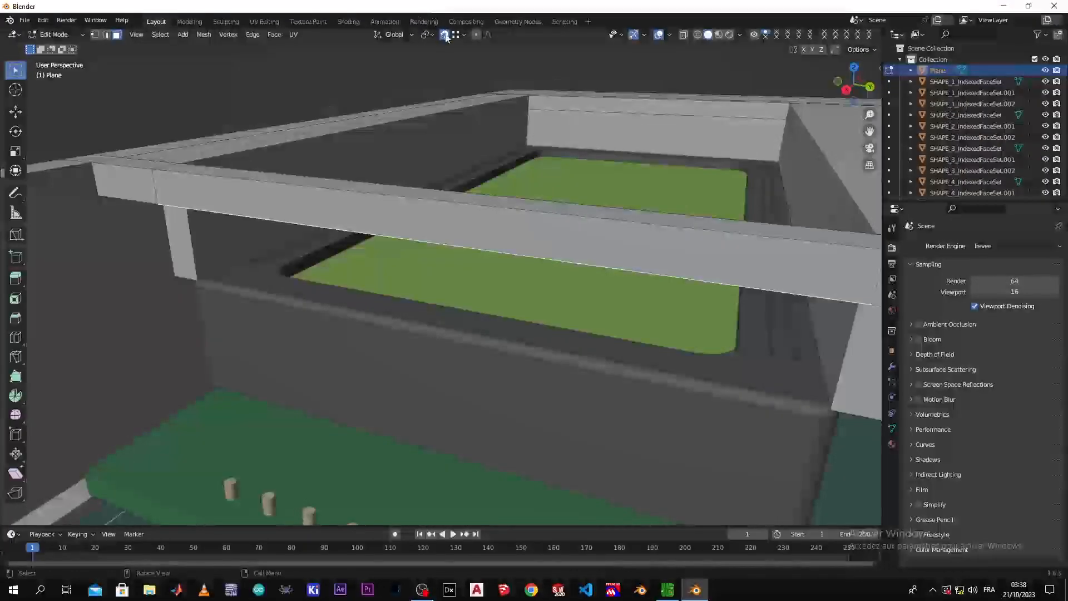
- Extrude the crossbar's underside face down in two passes, the second about 0.77 mm, to meet the lower edges of the side lips
key(e)
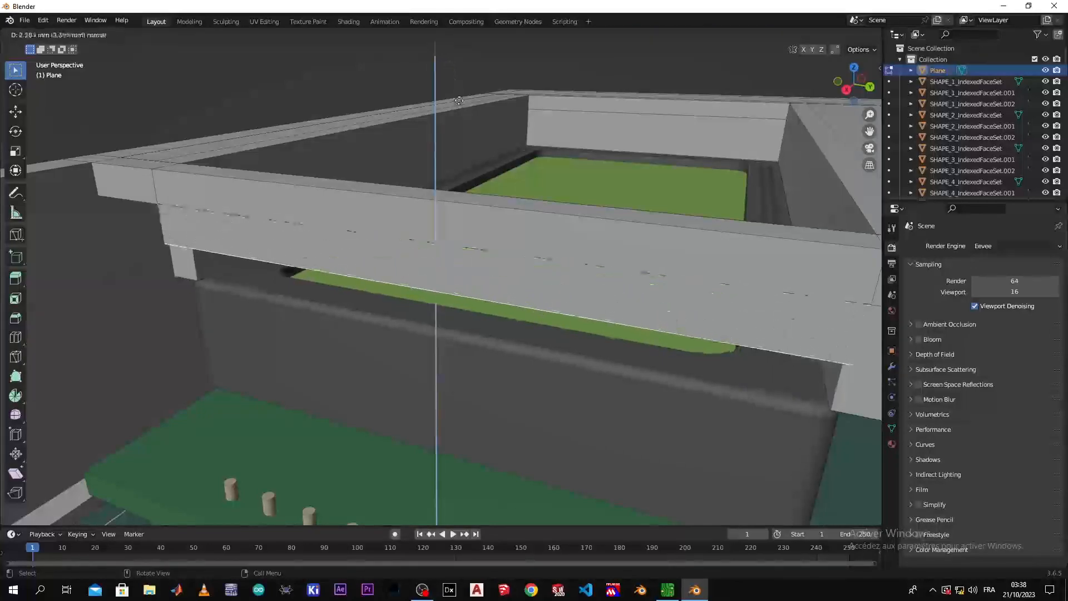
click(467, 137)
scroll(456, 144, down, 3)
middle_drag(443, 250, 421, 256)
scroll(422, 256, up, 3)
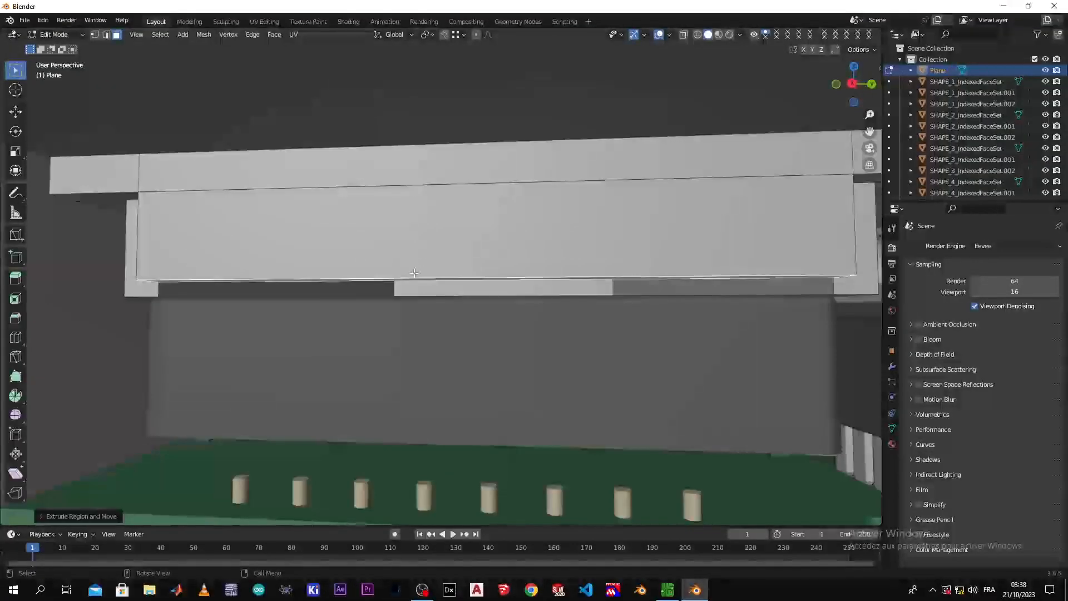
key(e)
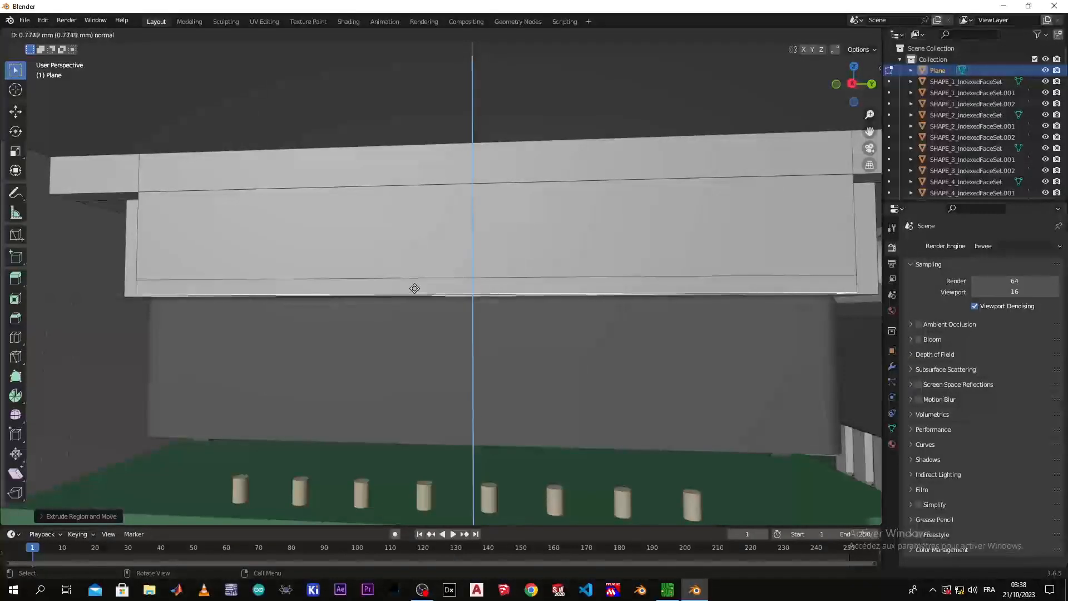
click(415, 289)
- Check the Z coordinate of the side lip's end face beside the crossbar and clear the selection
middle_drag(415, 289, 152, 333)
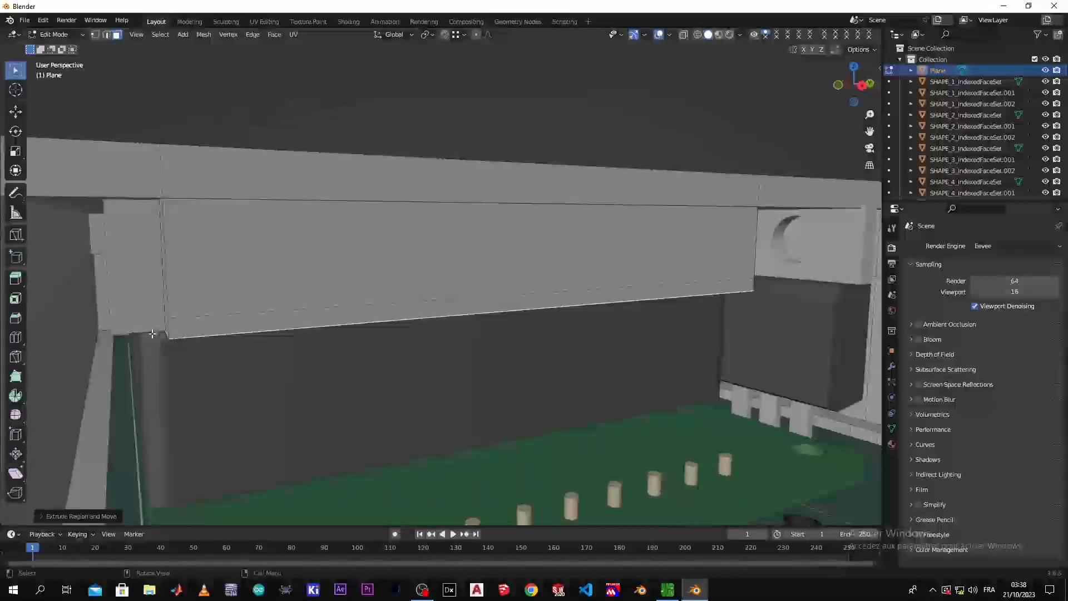
click(144, 329)
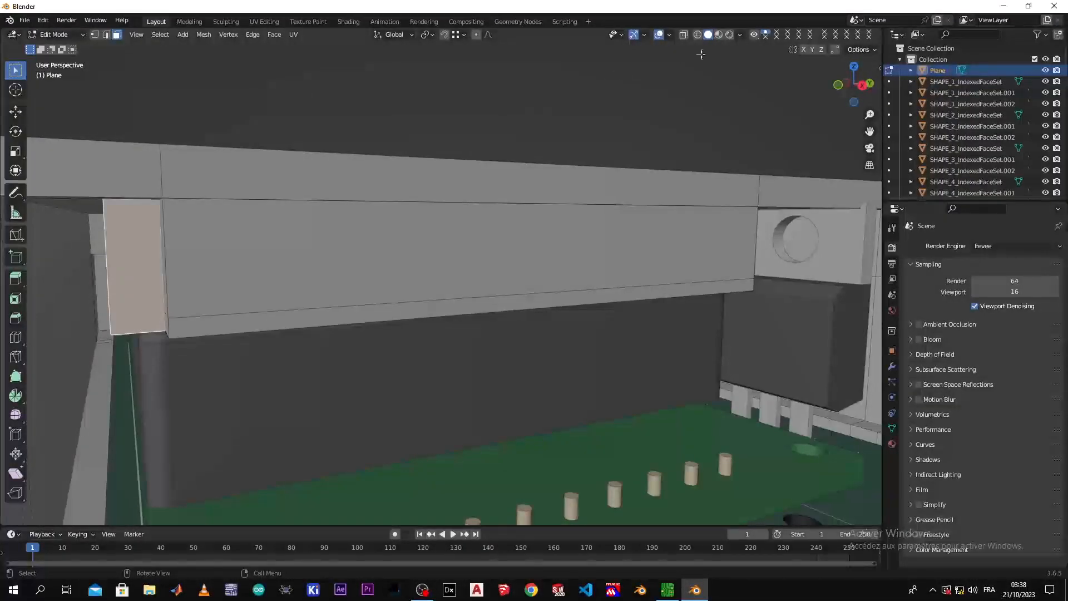
key(n)
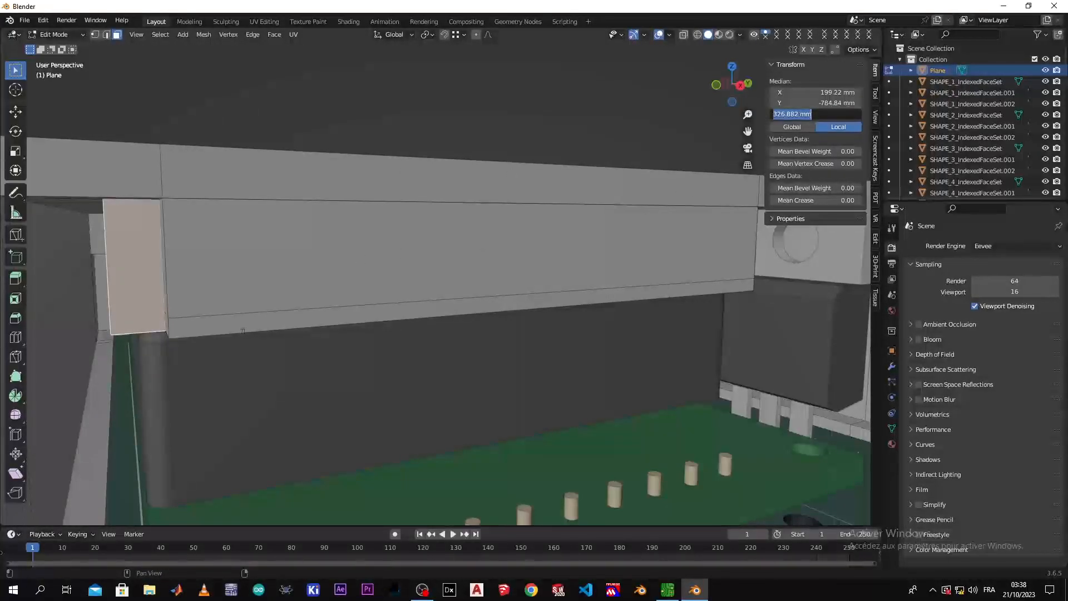
scroll(493, 98, down, 4)
click(495, 109)
- Bridge the upper strip faces of the two long walls into a top cover over the still open part of the board
middle_drag(496, 110, 337, 167)
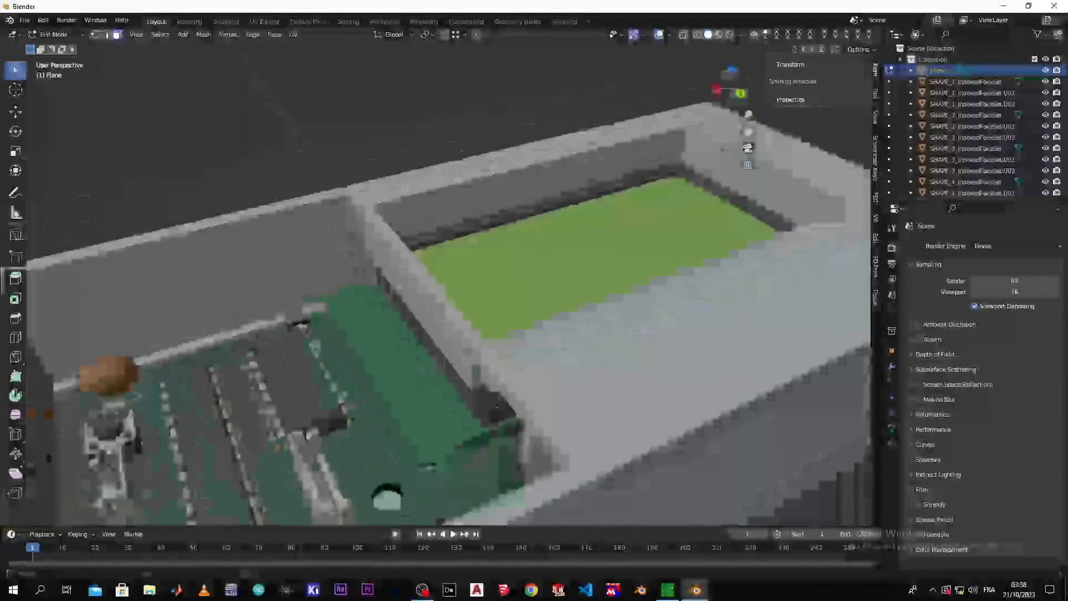
scroll(359, 259, down, 2)
middle_drag(359, 258, 532, 199)
click(248, 287)
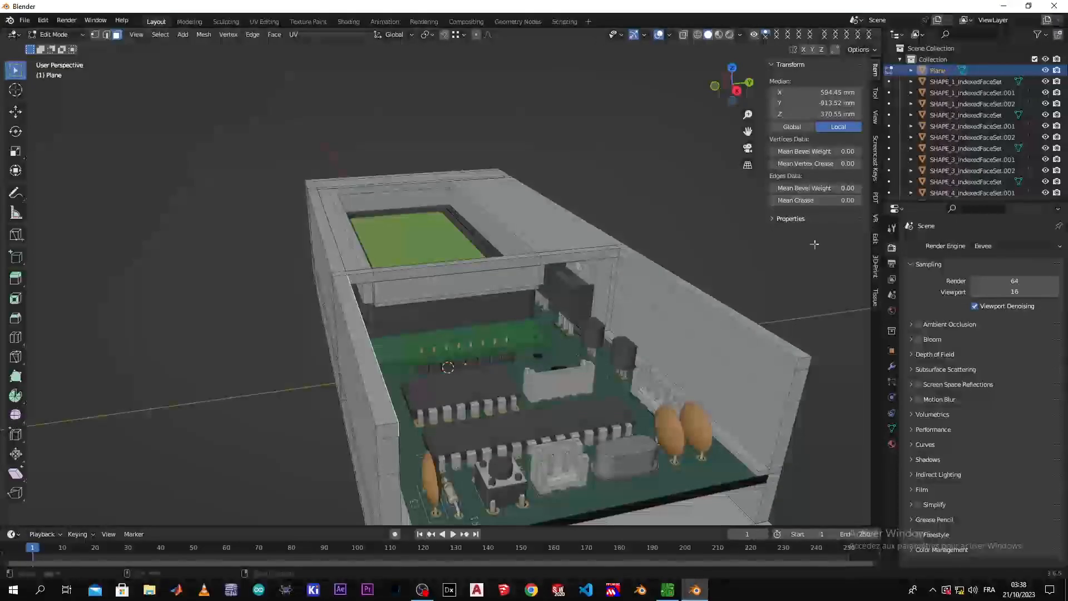
right_click(639, 303)
right_click(638, 303)
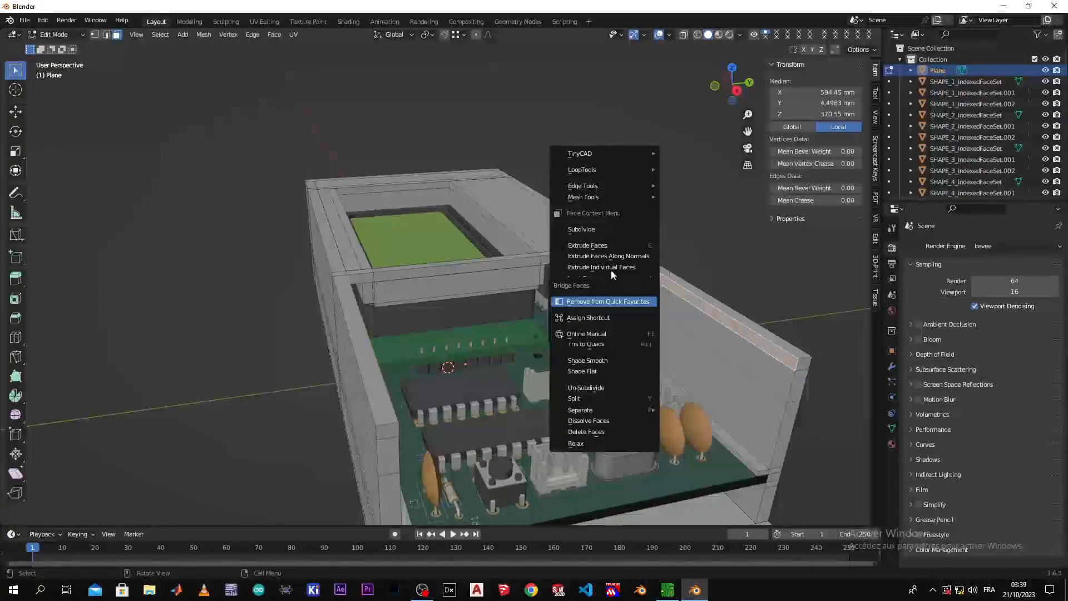
key(Escape)
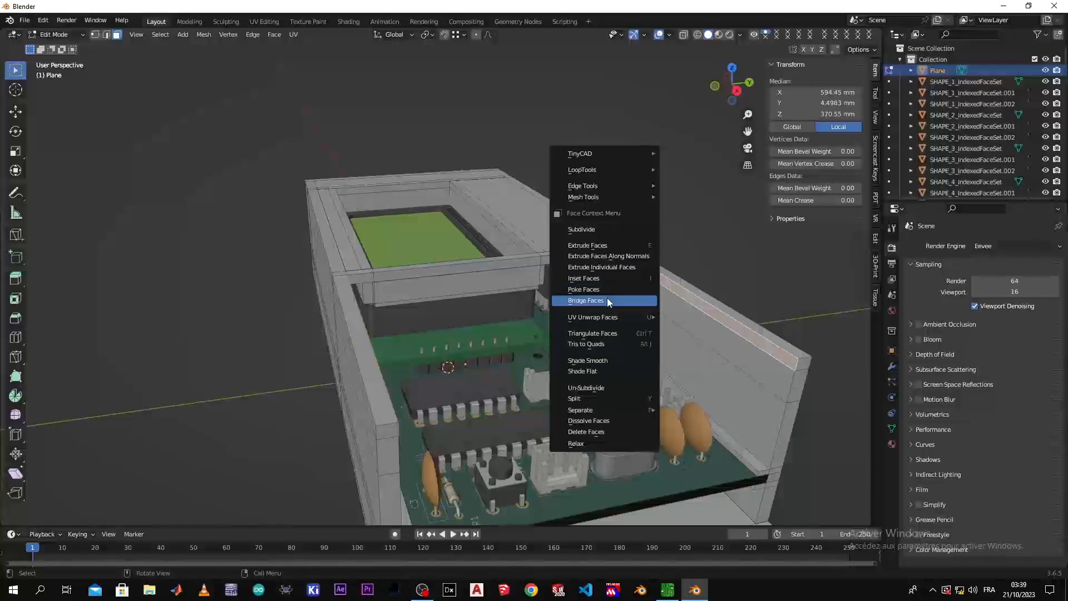
click(607, 299)
- Examine the completed top cover and the lower edge of the crossbar at the display opening from several sides
middle_drag(606, 300, 556, 322)
middle_drag(402, 353, 346, 332)
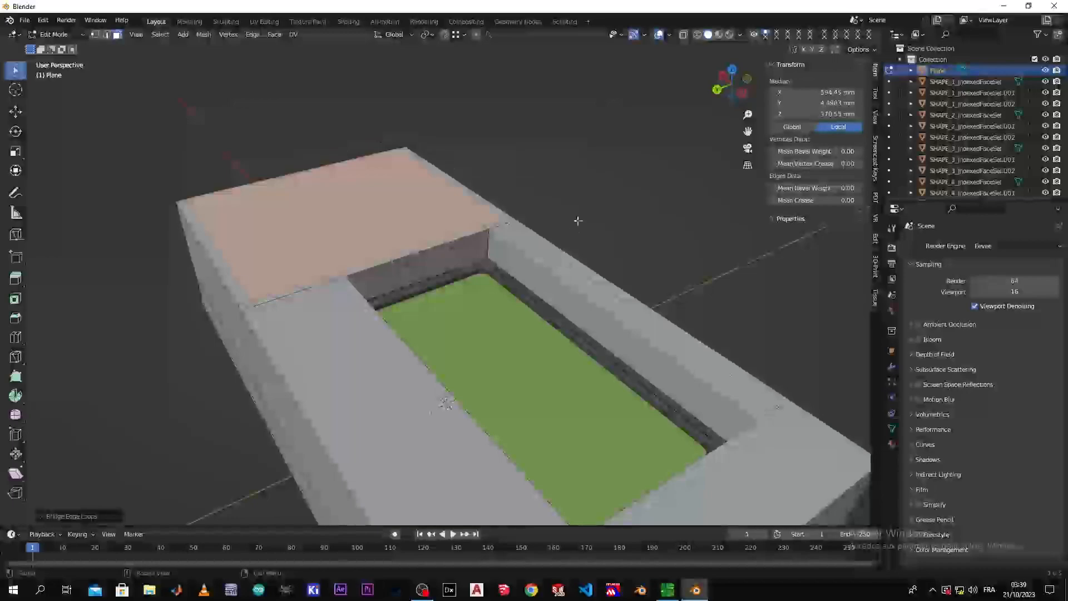
key(alt+a)
middle_drag(555, 236, 476, 269)
scroll(473, 271, up, 3)
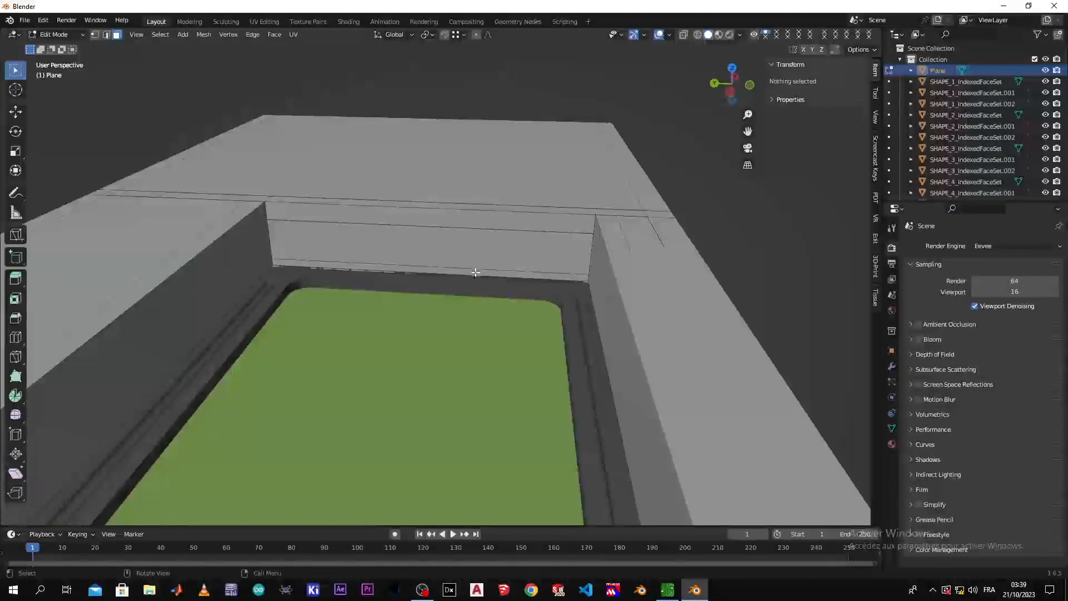
click(475, 272)
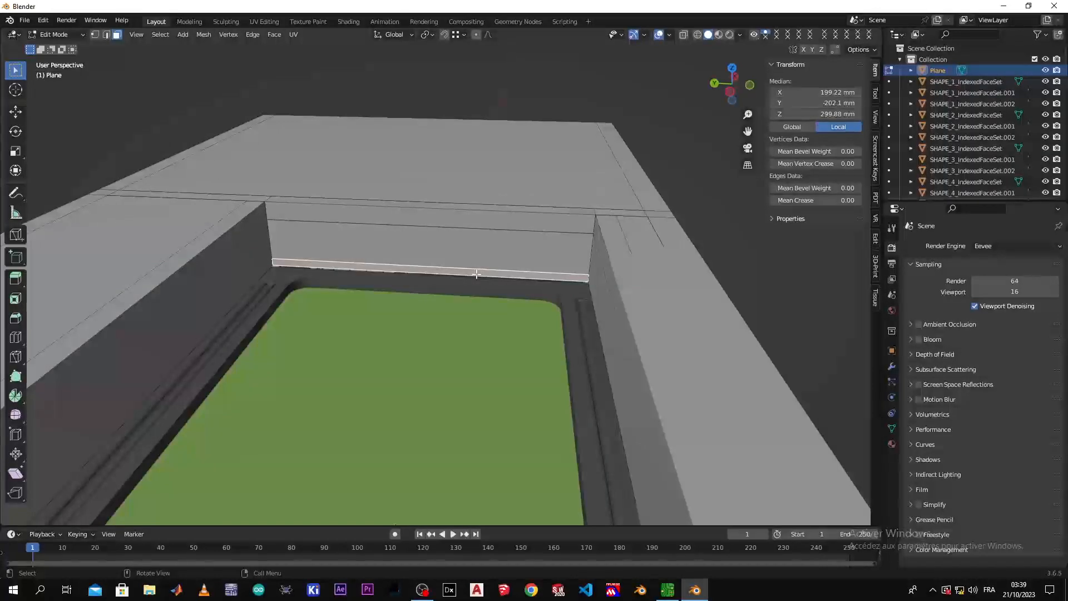
middle_drag(487, 263, 668, 279)
scroll(657, 175, down, 3)
click(657, 175)
scroll(667, 279, down, 2)
middle_drag(498, 339, 605, 277)
middle_drag(621, 301, 472, 353)
- Slide the whole enclosure along the X axis off the board and back as a fit check, and undo the moves
key(Tab)
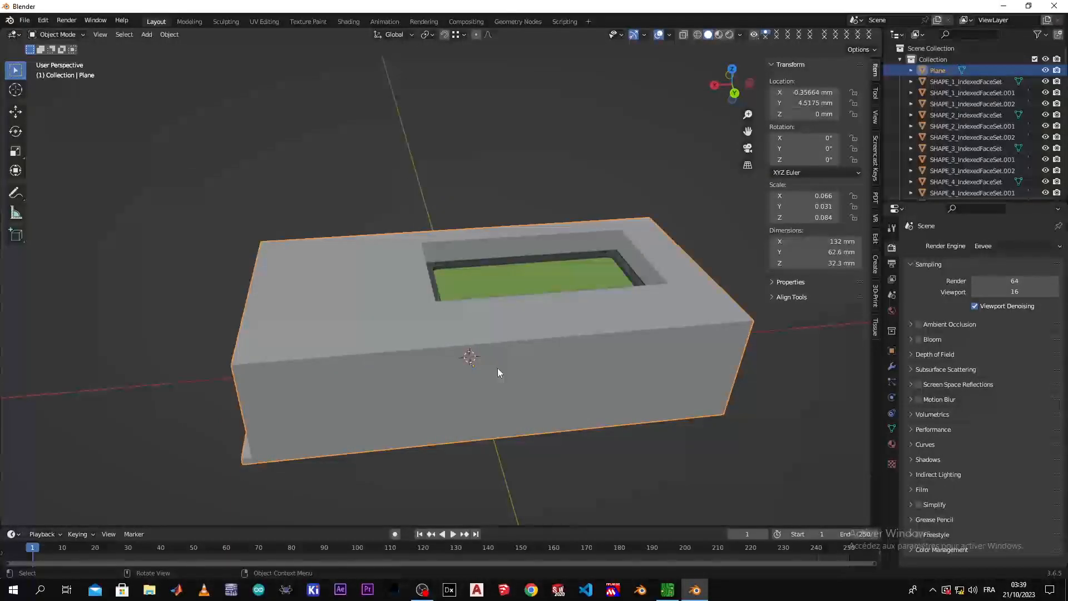
key(g)
key(x)
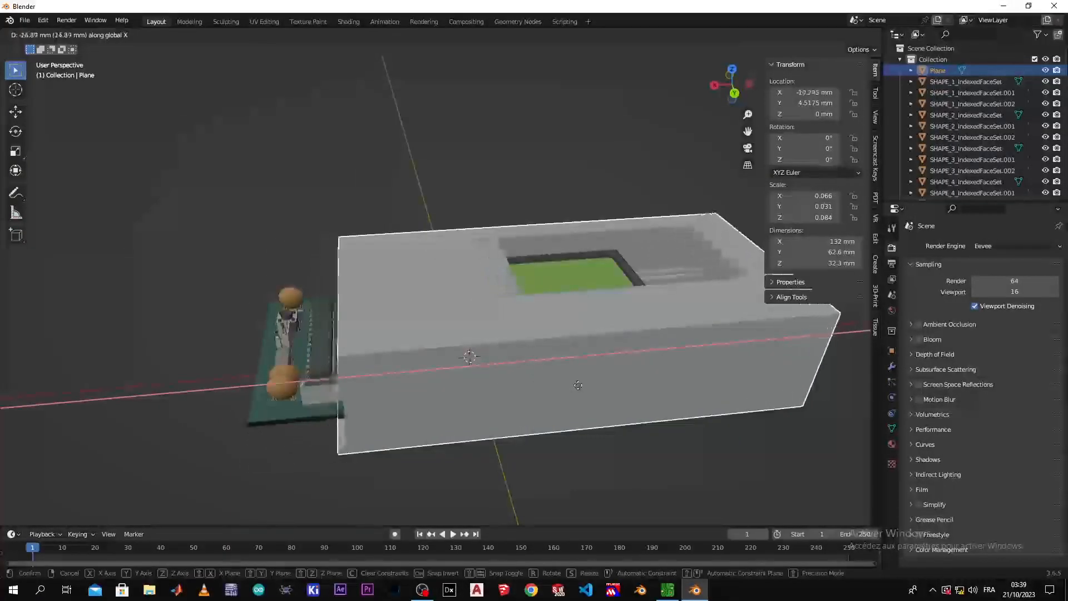
click(483, 452)
middle_drag(483, 452, 506, 429)
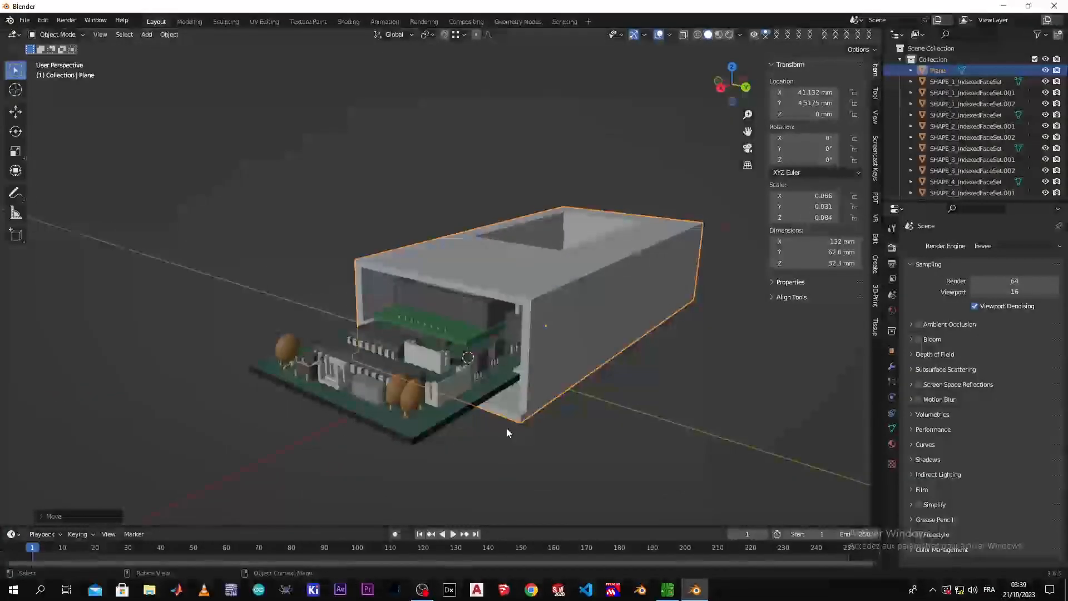
key(g)
key(x)
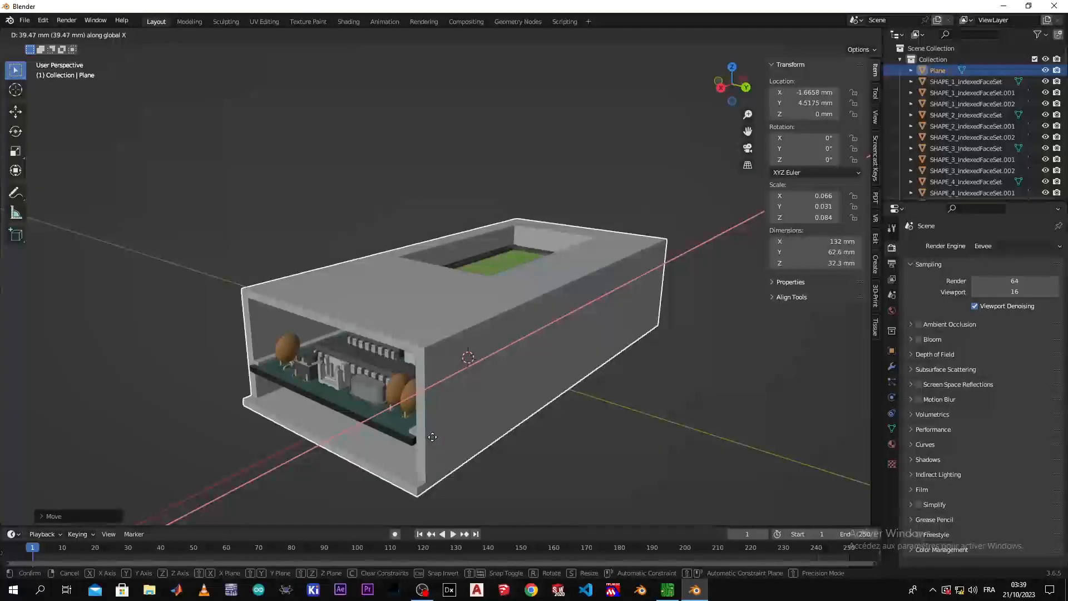
click(434, 436)
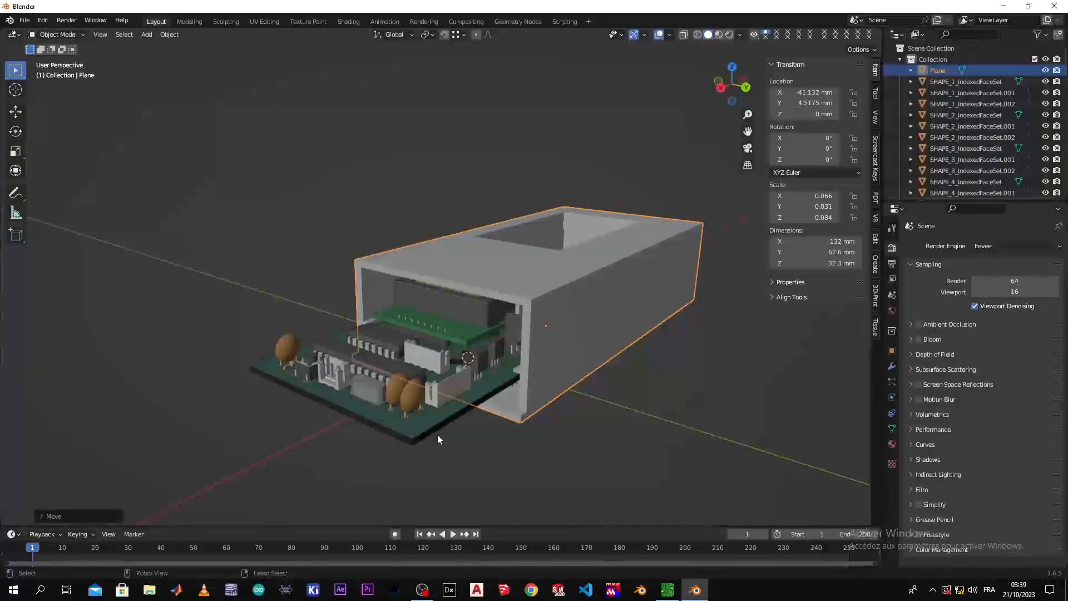
key(ctrl+z)
middle_drag(529, 486, 529, 451)
click(515, 391)
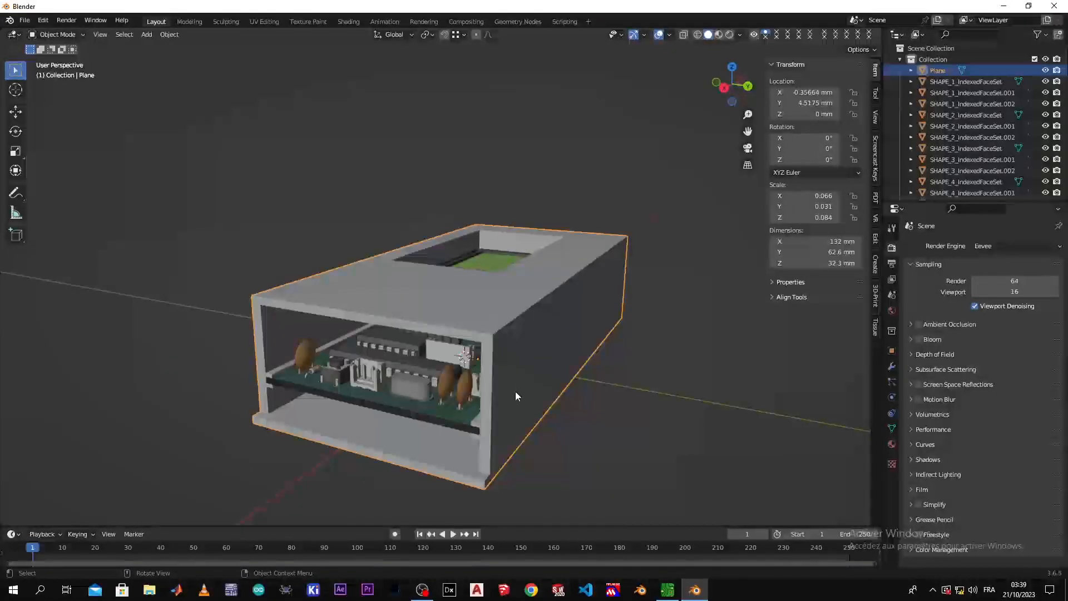
- Add a loop cut across the floor and lower wall sections below the board, a short distance inside the enclosure's open end
key(Tab)
middle_drag(485, 432, 484, 456)
scroll(425, 457, up, 3)
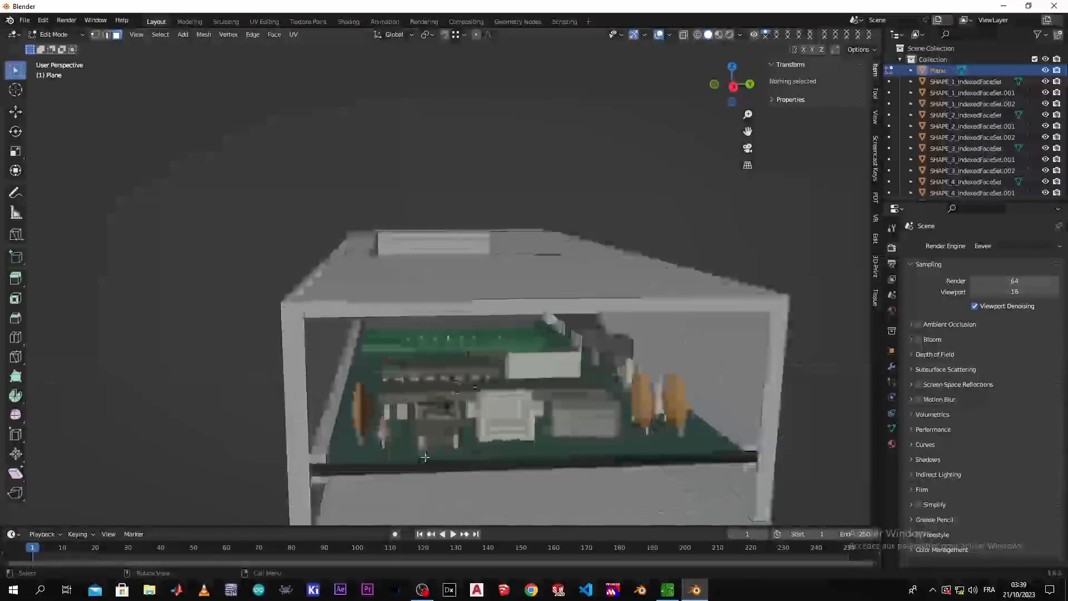
shift+middle_drag(410, 472, 379, 426)
scroll(406, 377, up, 1)
scroll(407, 378, down, 2)
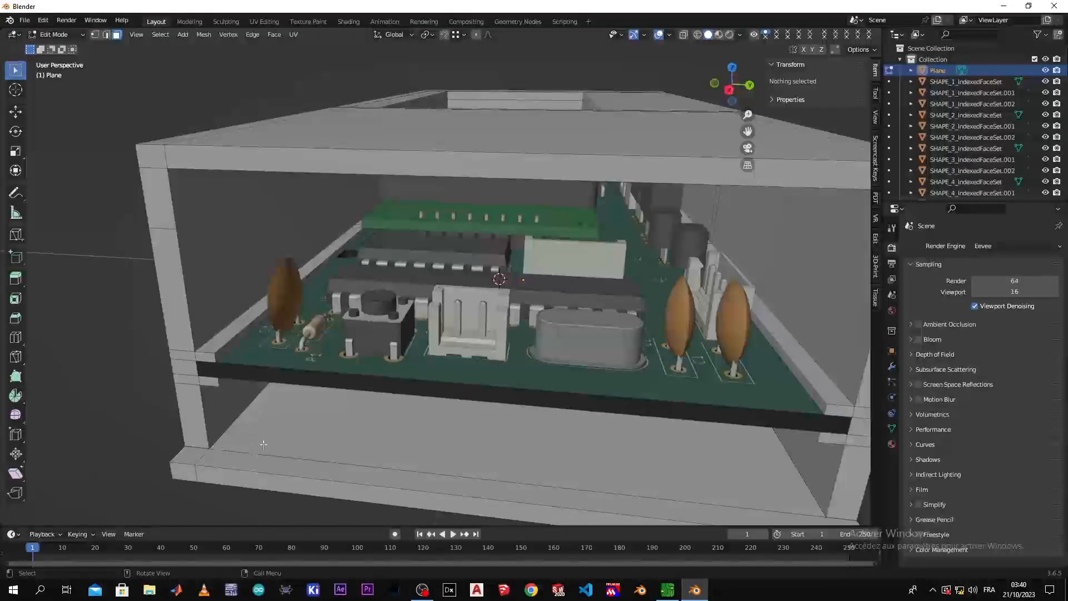
scroll(262, 445, down, 2)
scroll(293, 442, up, 2)
middle_drag(312, 439, 353, 365)
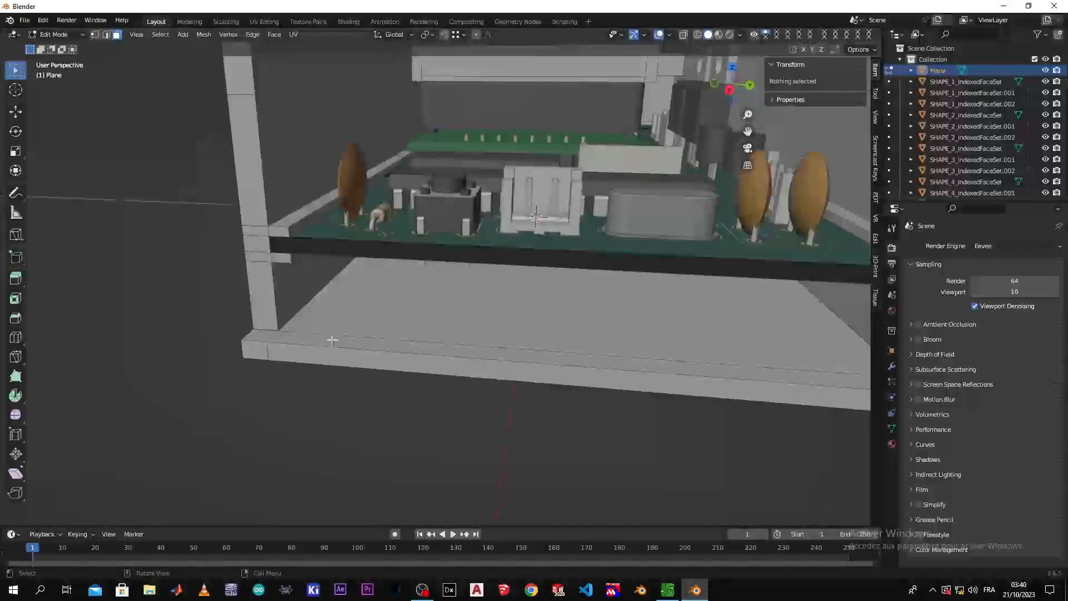
middle_drag(309, 299, 285, 270)
key(ctrl+r)
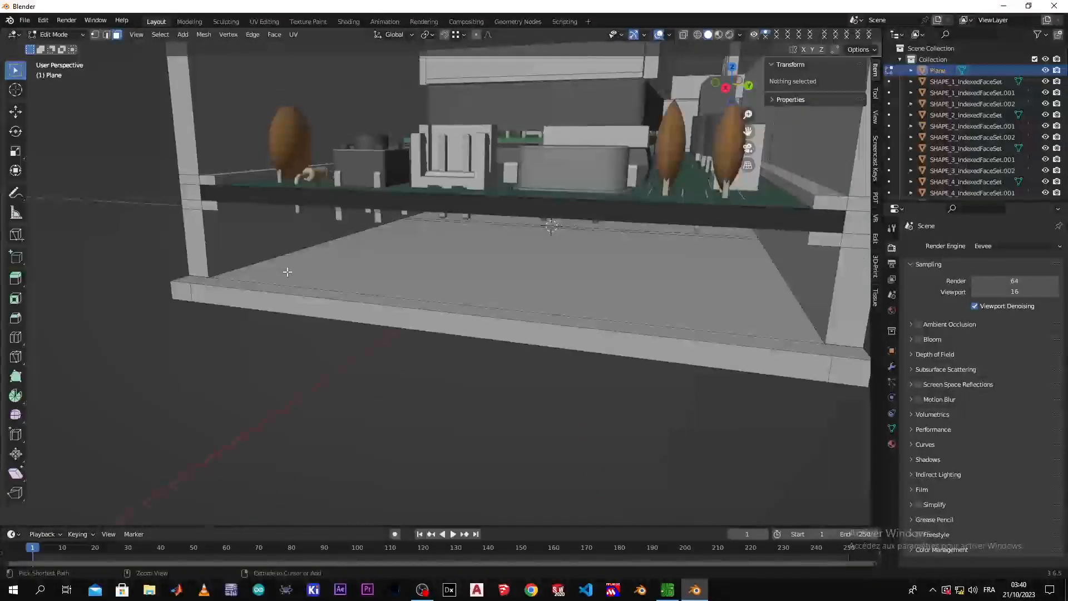
click(279, 254)
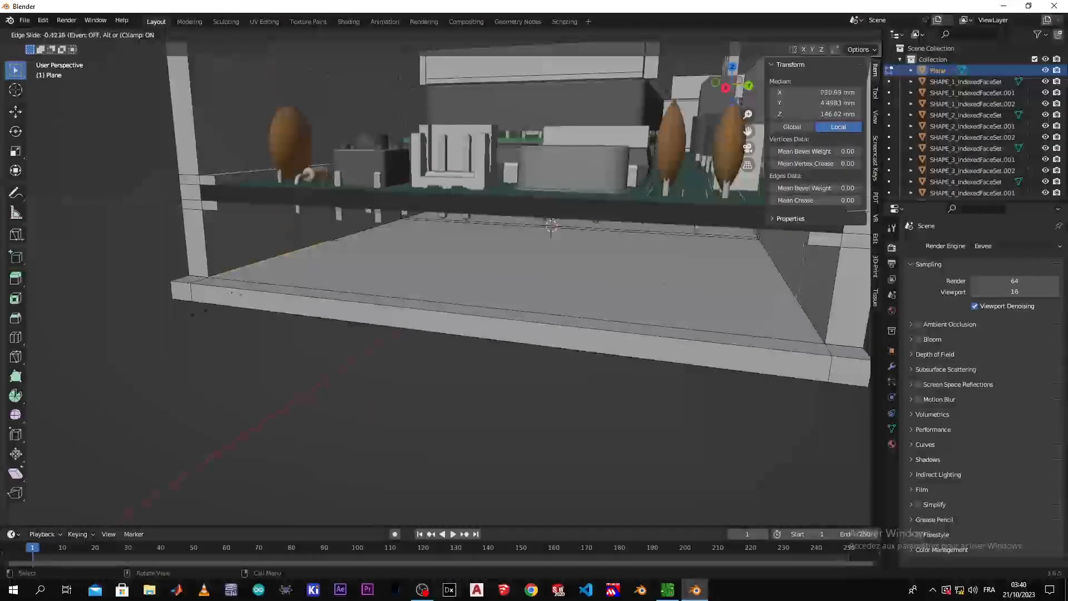
click(223, 287)
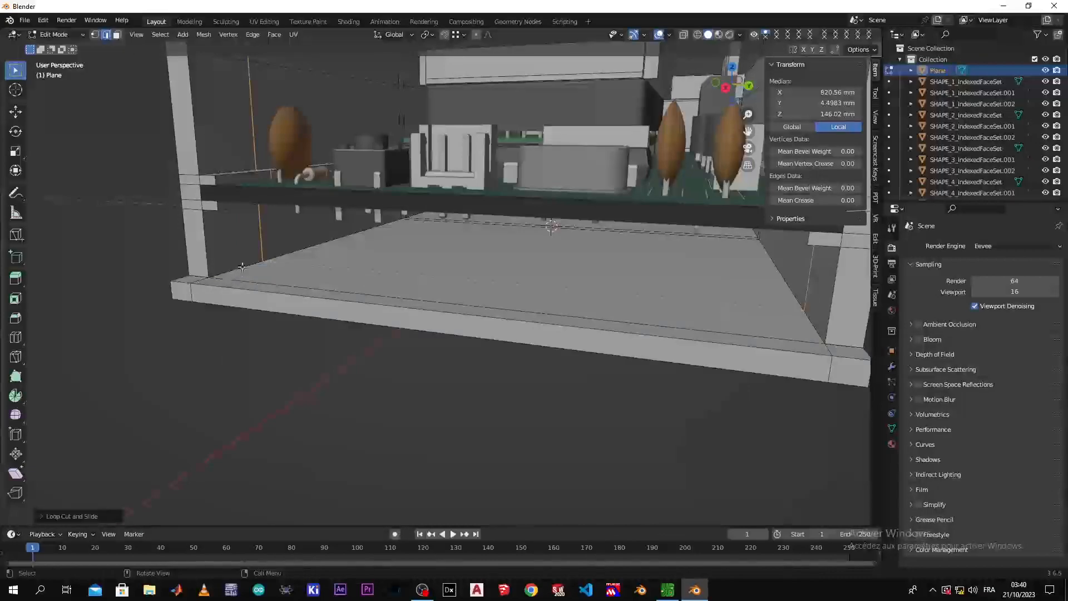
- Extrude the two small lower wall faces at the open end inward along their normals into corner blocks below the board
alt+click(237, 249)
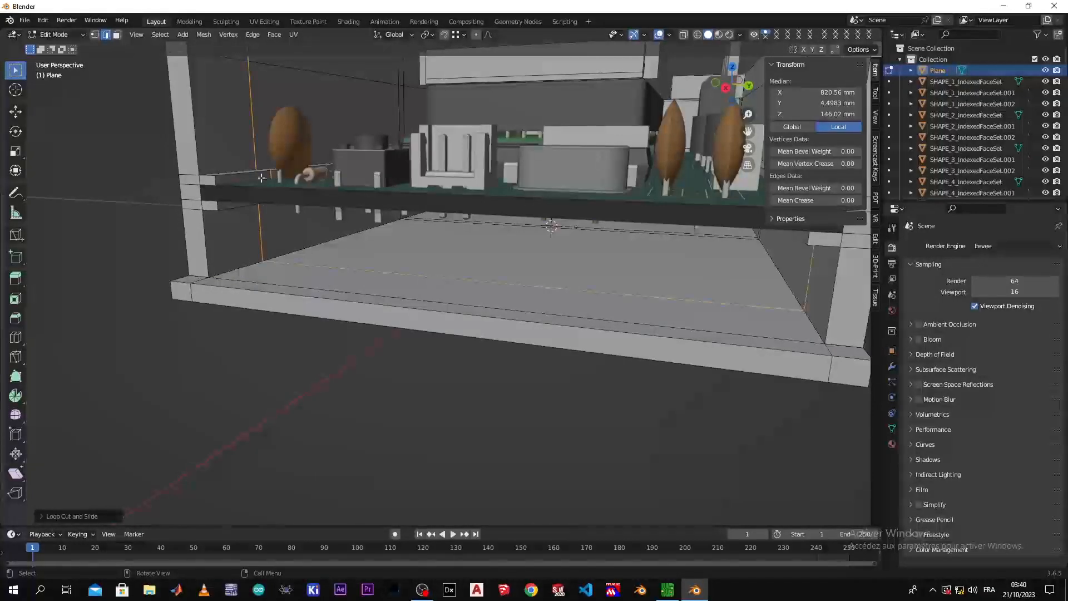
click(117, 35)
click(237, 235)
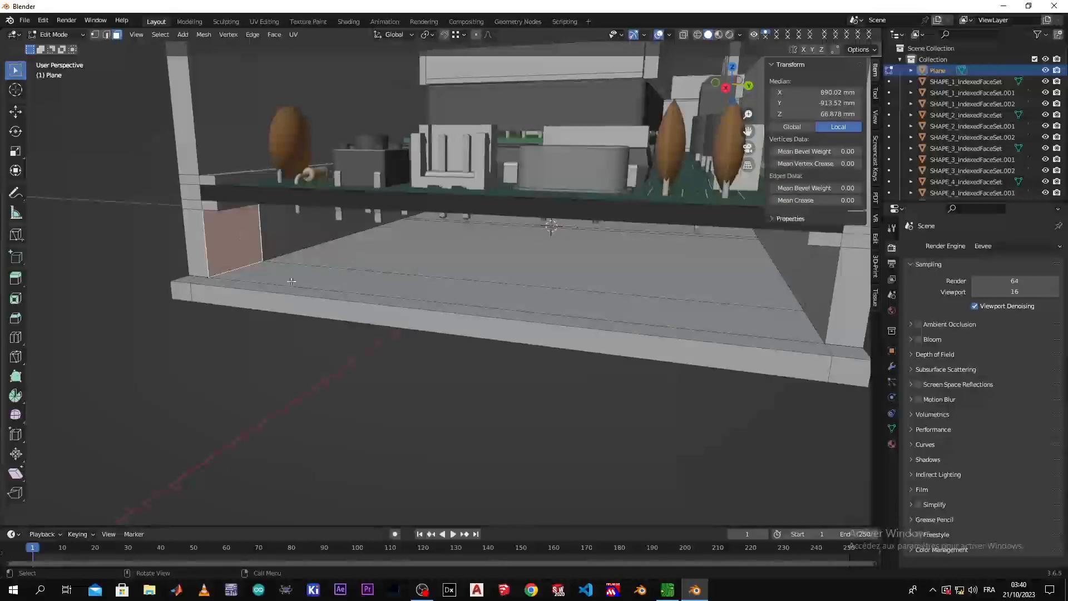
middle_drag(430, 364, 473, 281)
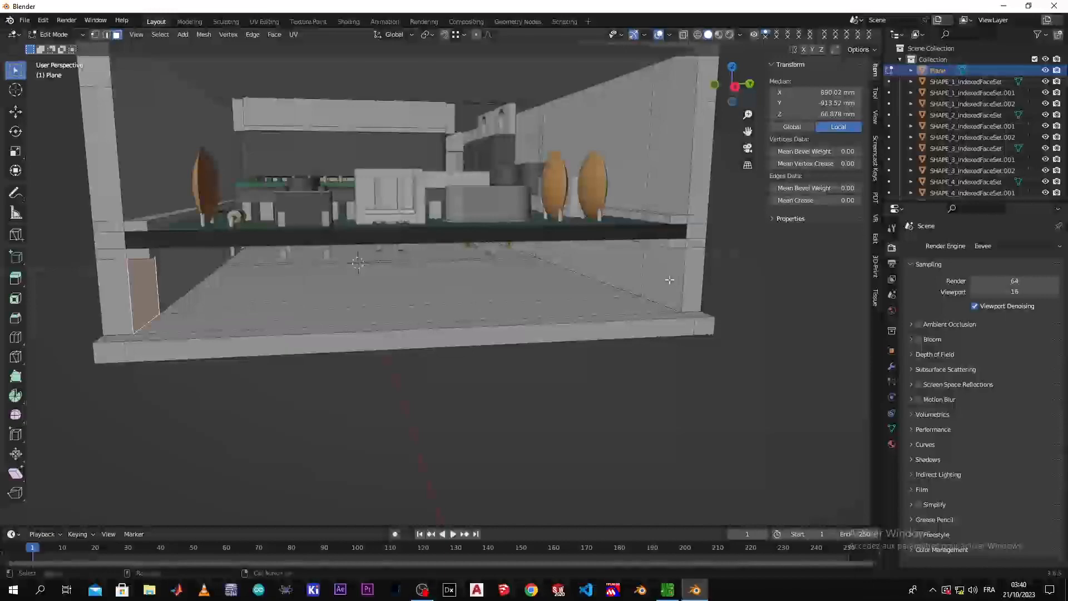
shift+click(647, 291)
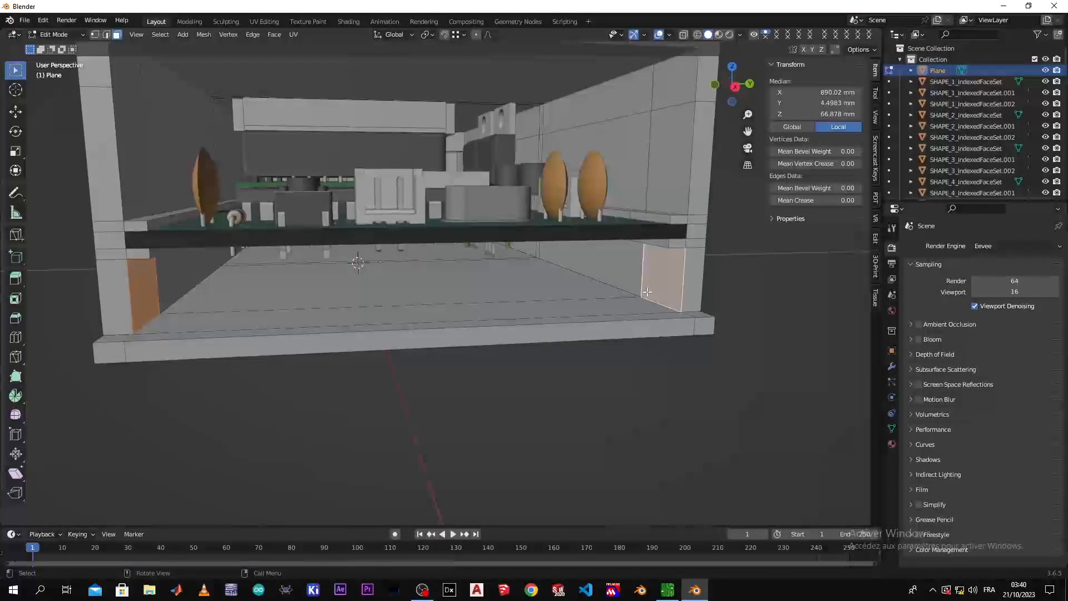
right_click(648, 291)
click(656, 254)
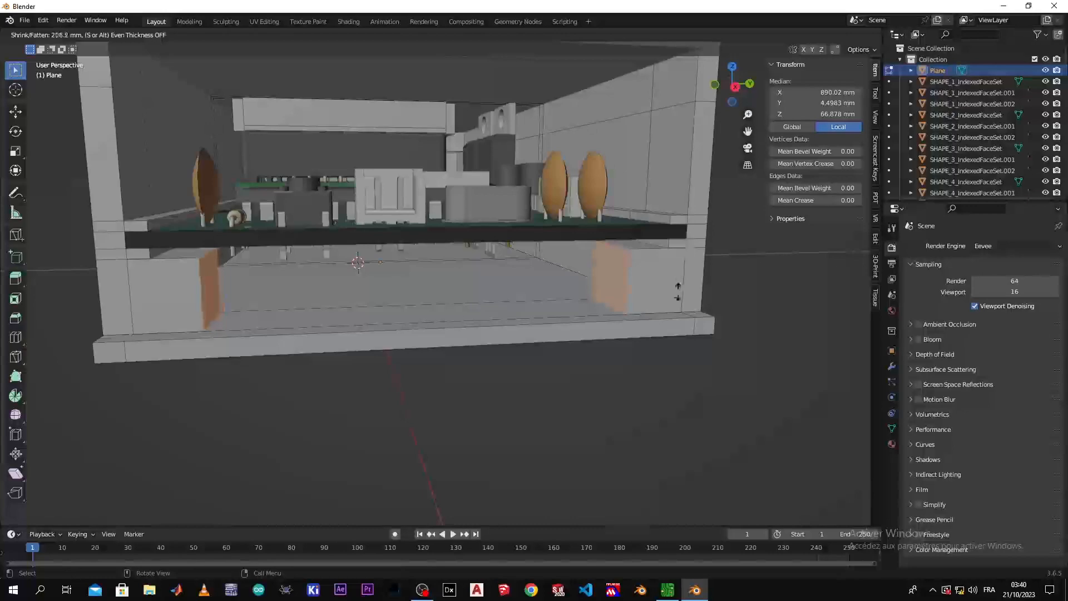
click(684, 243)
- Snap the 3D cursor to the centre of the end face of the corner block on the enclosure's negative-Y side
middle_drag(684, 243, 292, 308)
click(481, 313)
click(196, 325)
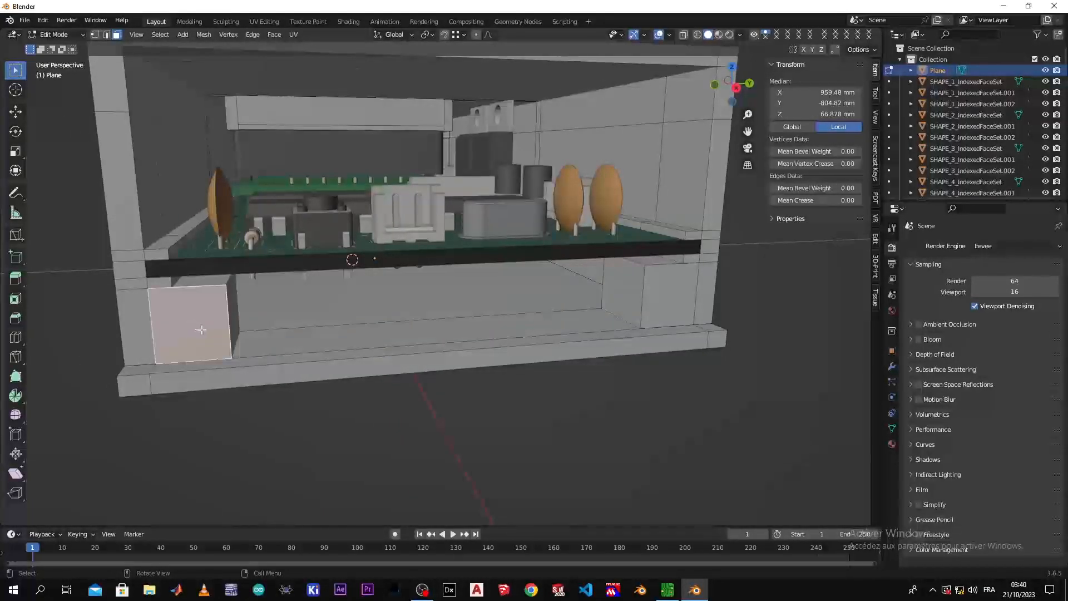
key(shift+s)
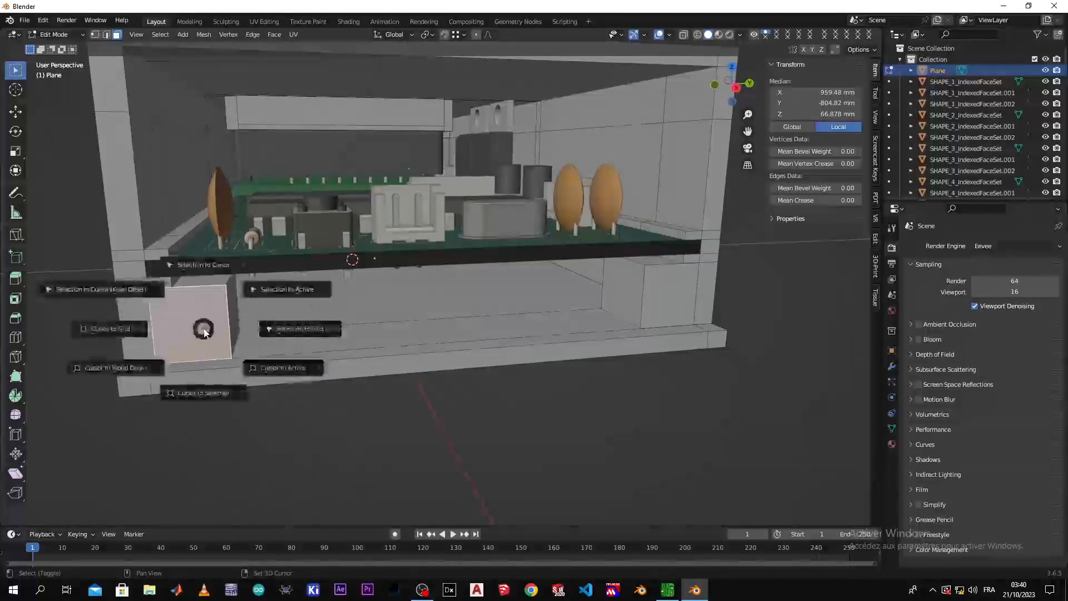
click(201, 390)
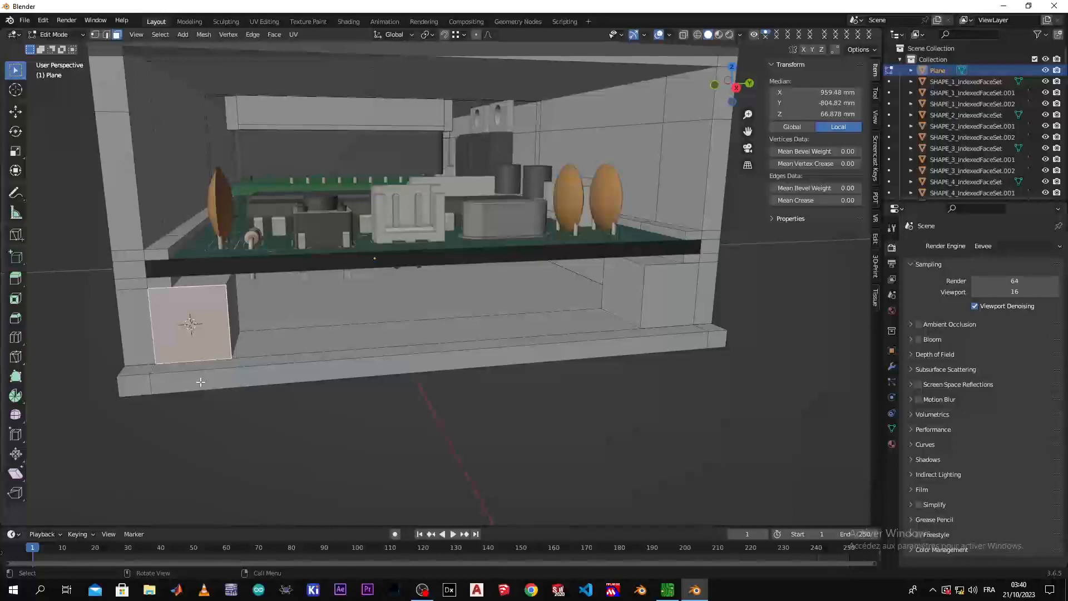
key(Tab)
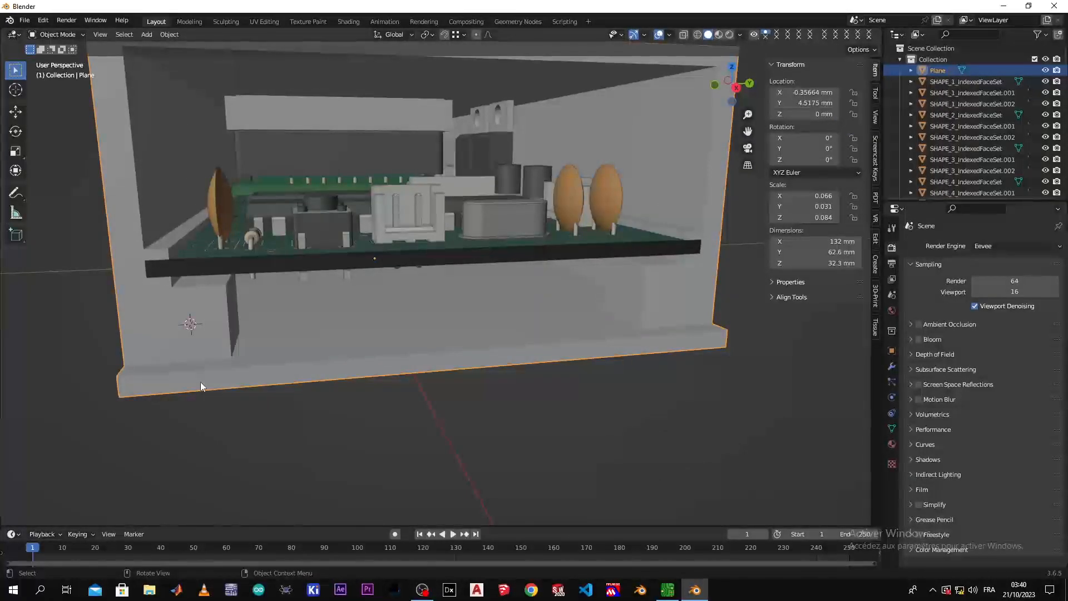
- Add a Bolt mesh at the 3D cursor and rotate it 90° about the Y axis
key(shift+a)
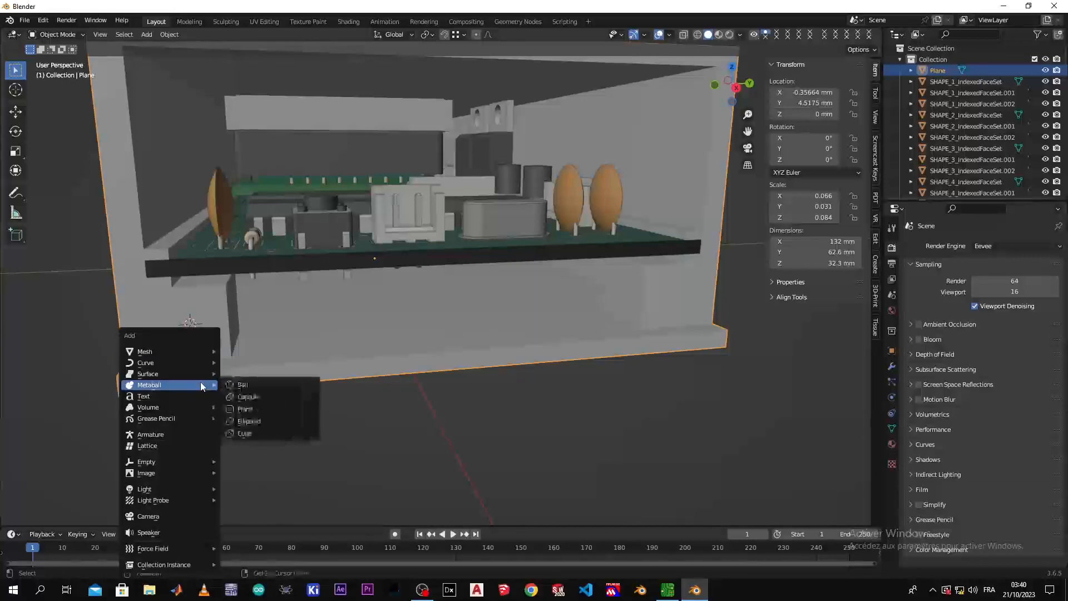
mouse_move(210, 357)
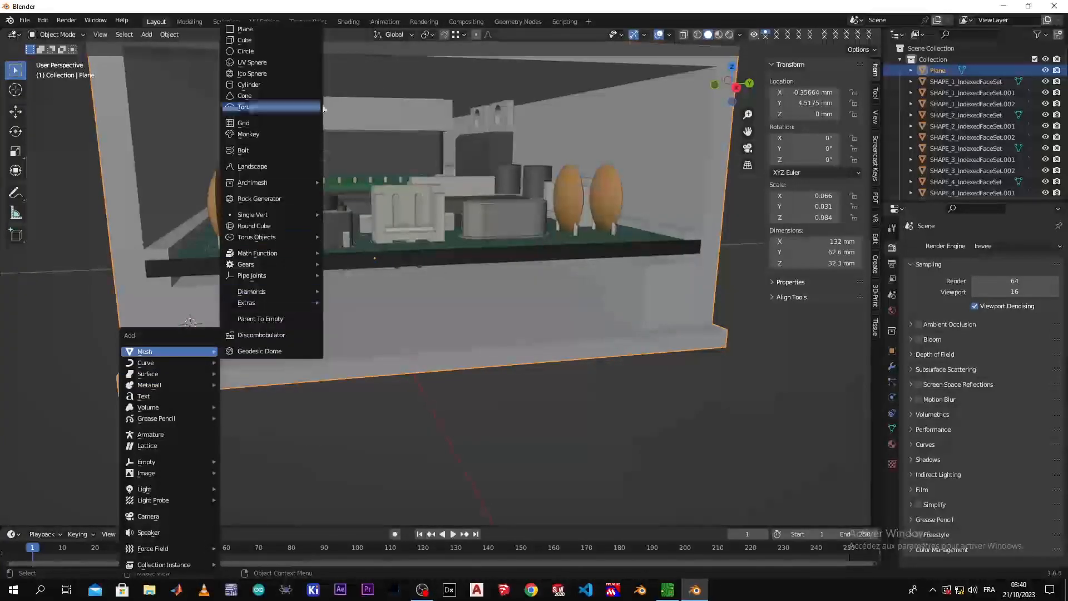
click(295, 150)
scroll(290, 152, down, 3)
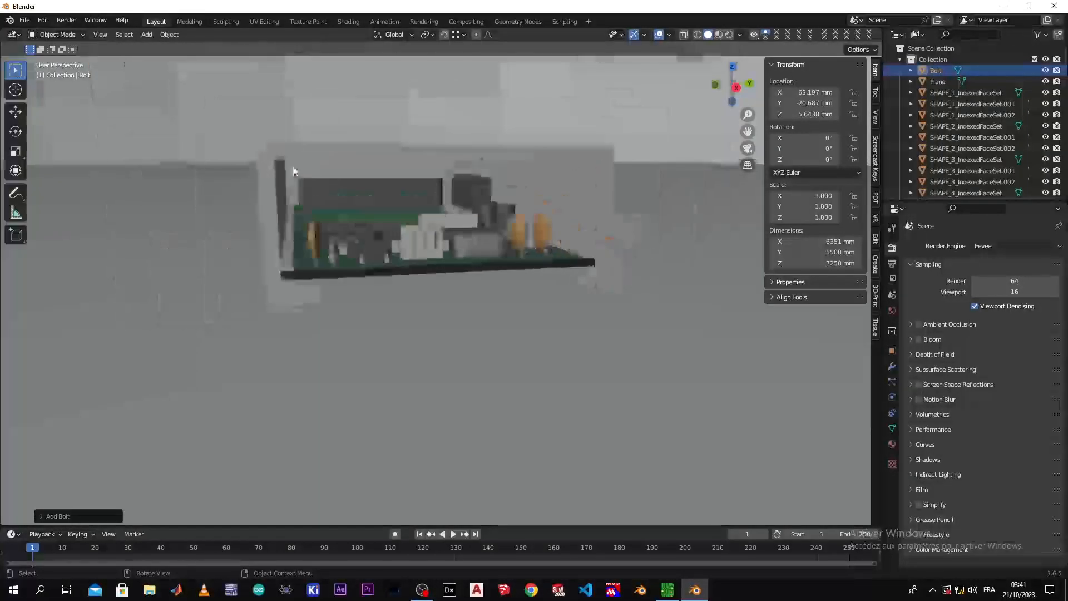
scroll(293, 165, down, 6)
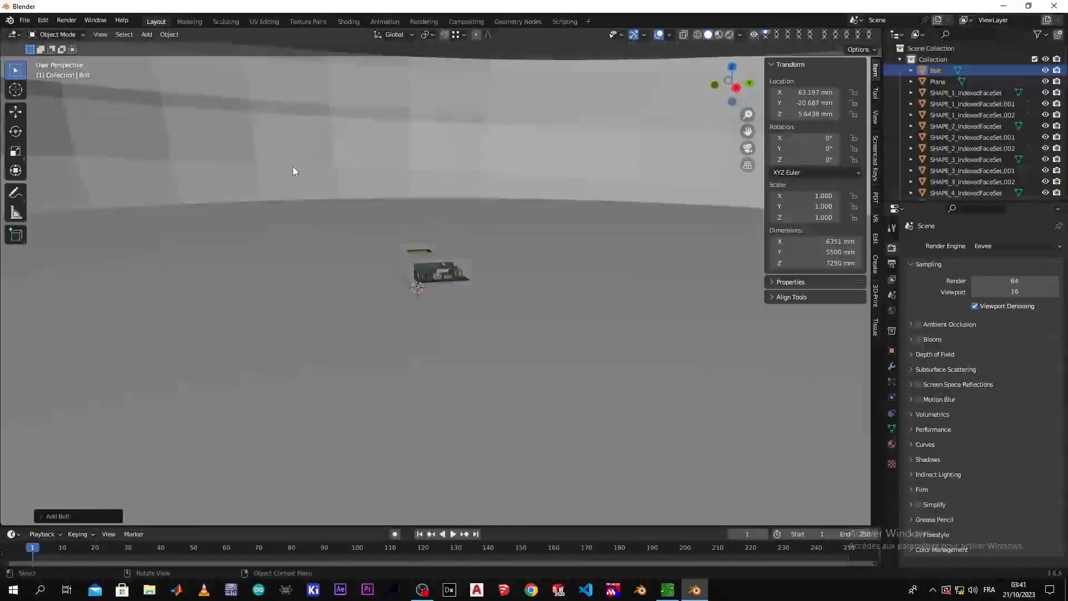
scroll(294, 170, up, 2)
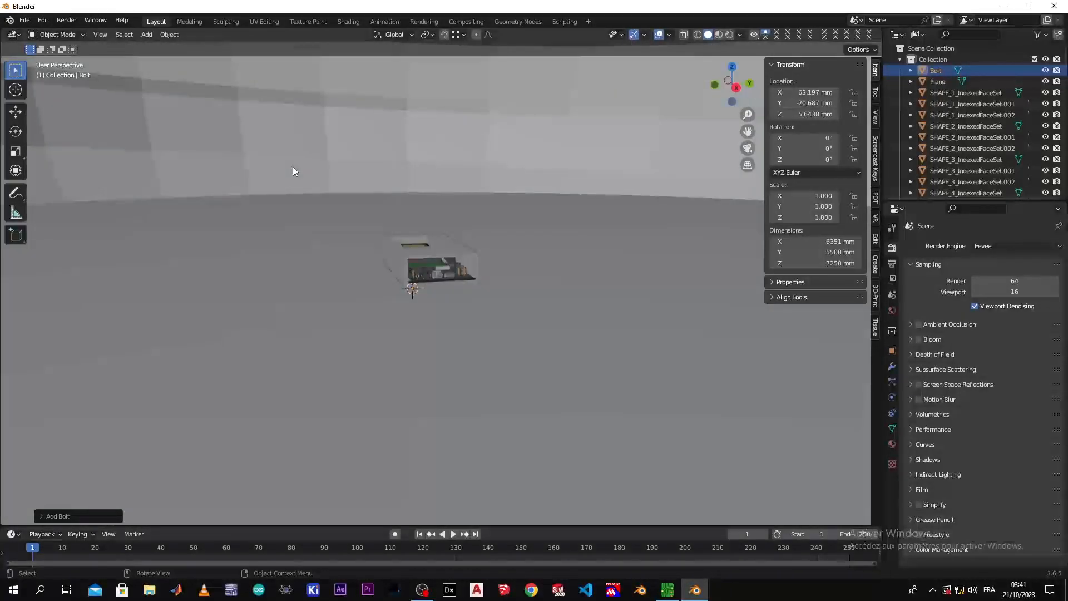
key(r)
text(y)
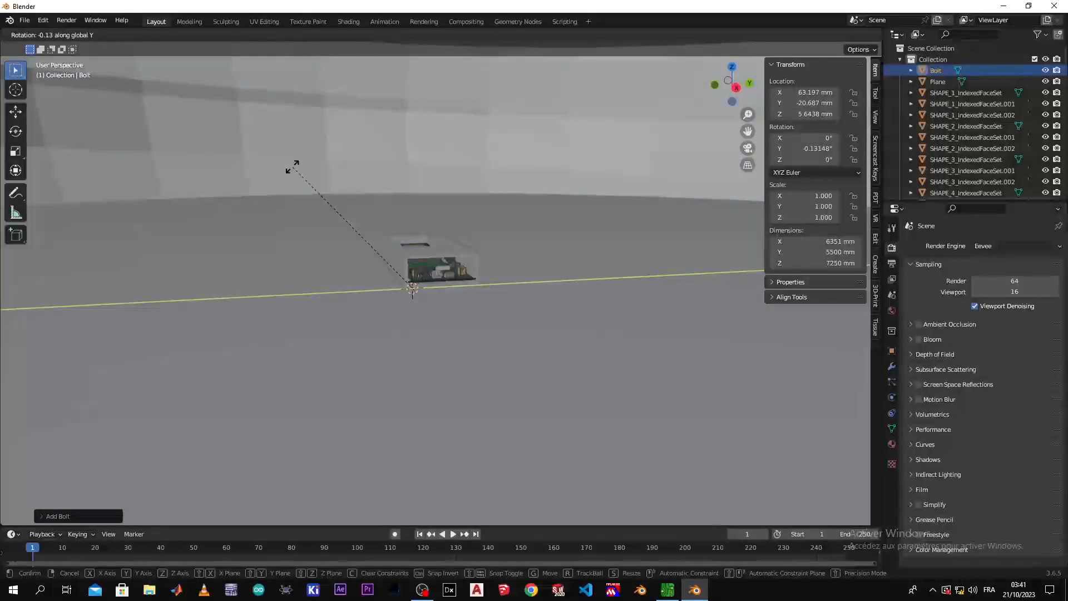
text(90)
key(Return)
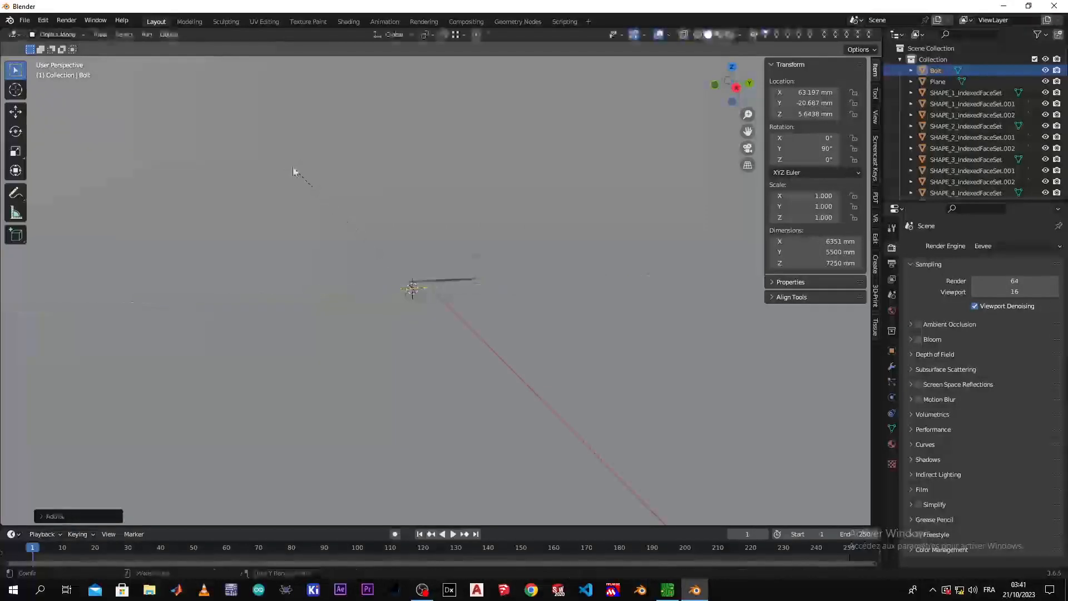
- Scale the oversized bolt down uniformly in stages to about 0.0008, so its hexagonal outline fits on the corner block's end face
key(s)
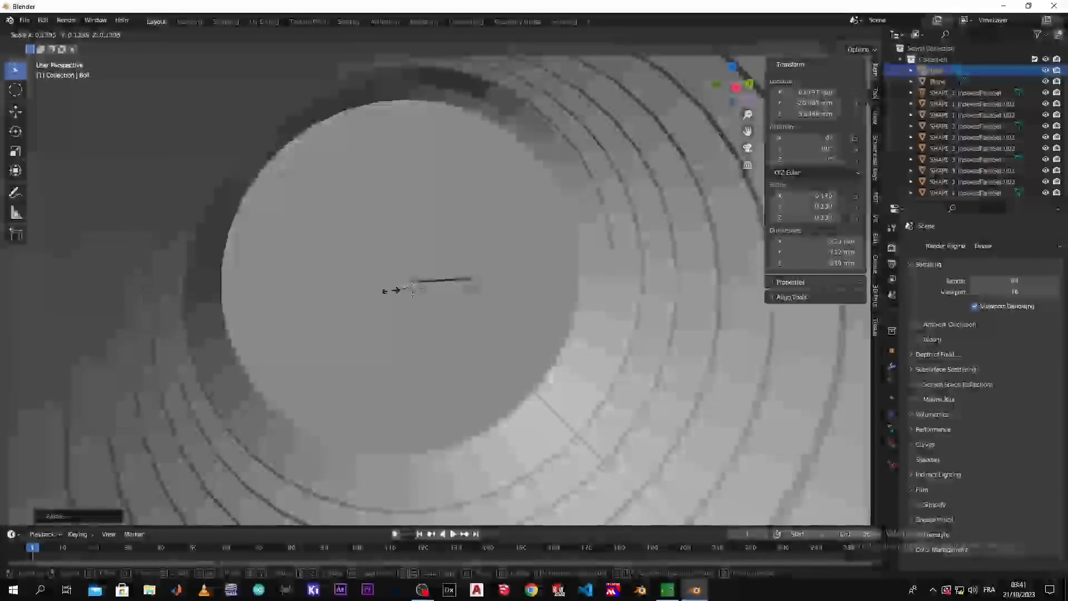
key(Escape)
key(s)
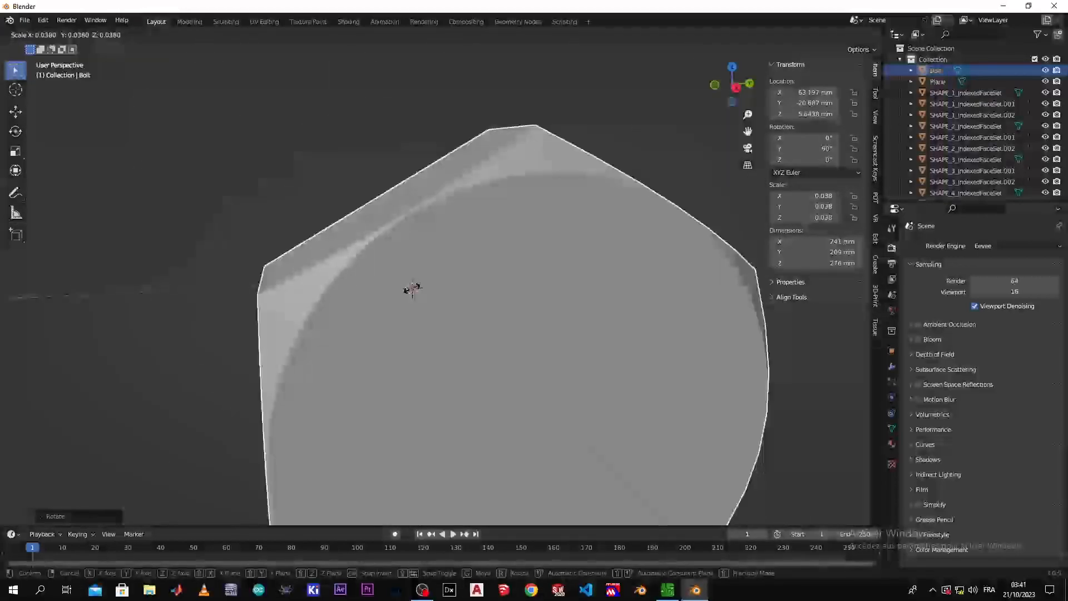
click(414, 289)
scroll(421, 293, down, 5)
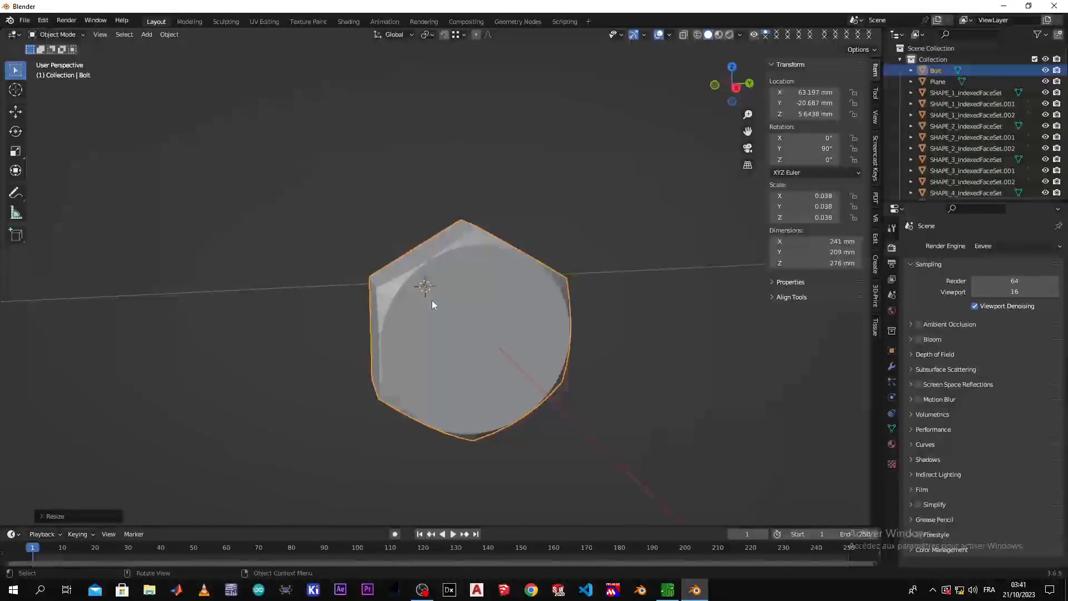
key(s)
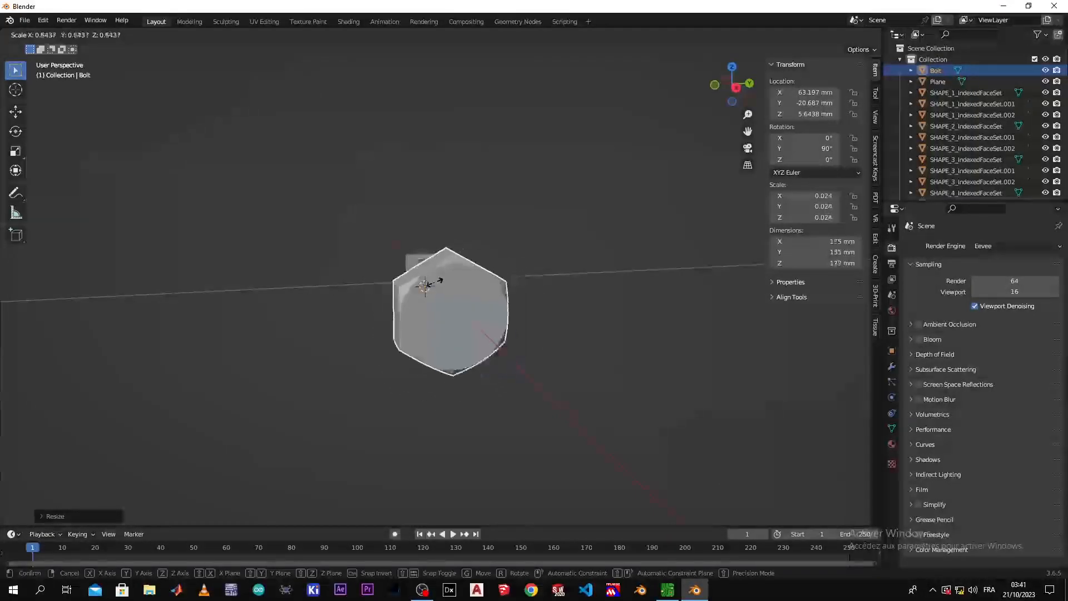
click(426, 285)
scroll(466, 315, up, 4)
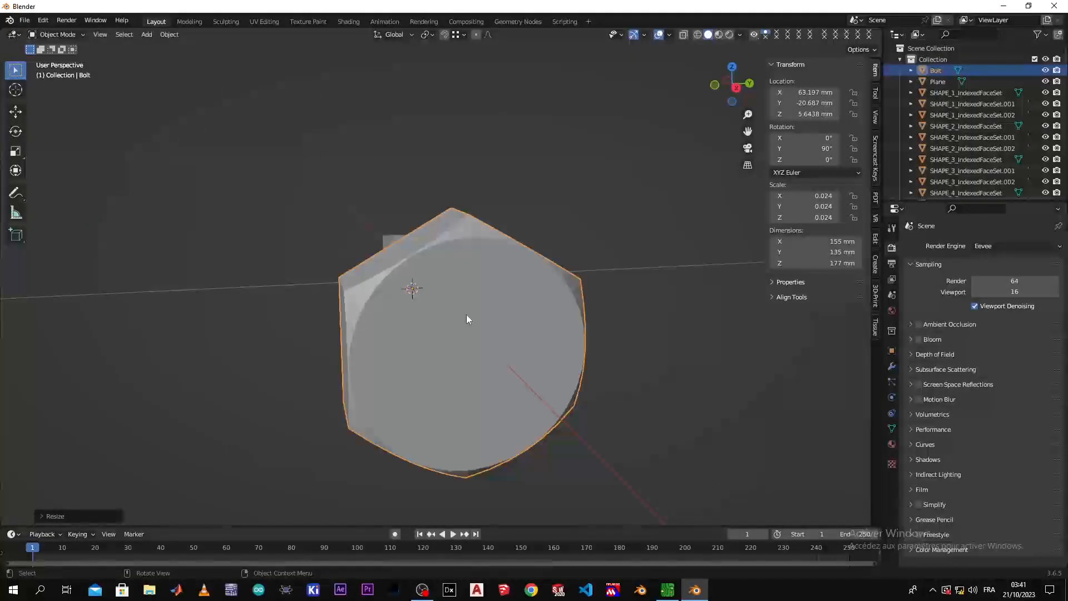
key(s)
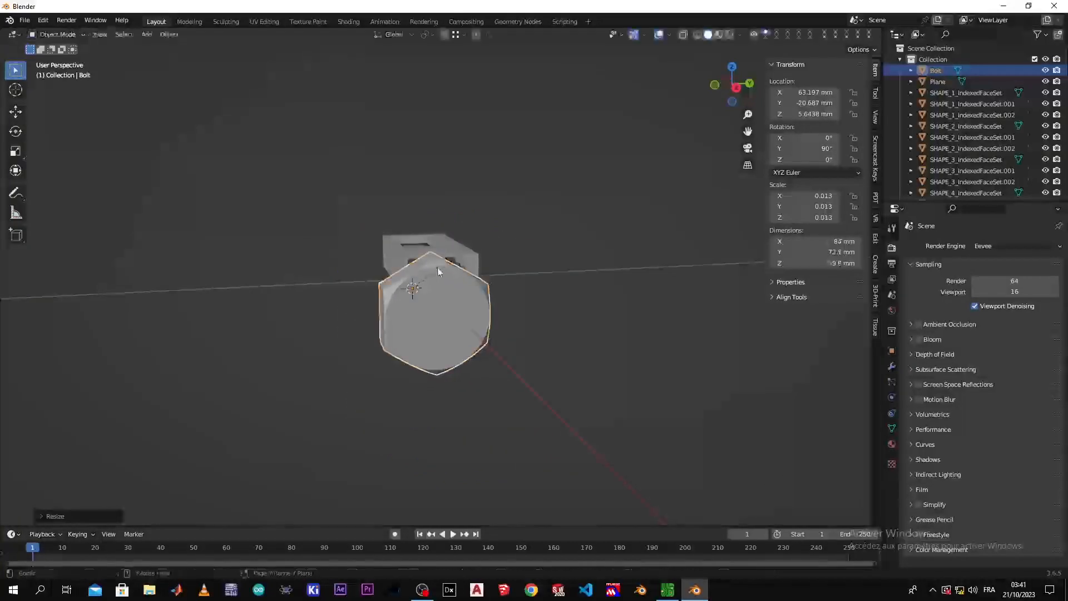
key(s)
click(421, 293)
scroll(415, 304, up, 5)
key(s)
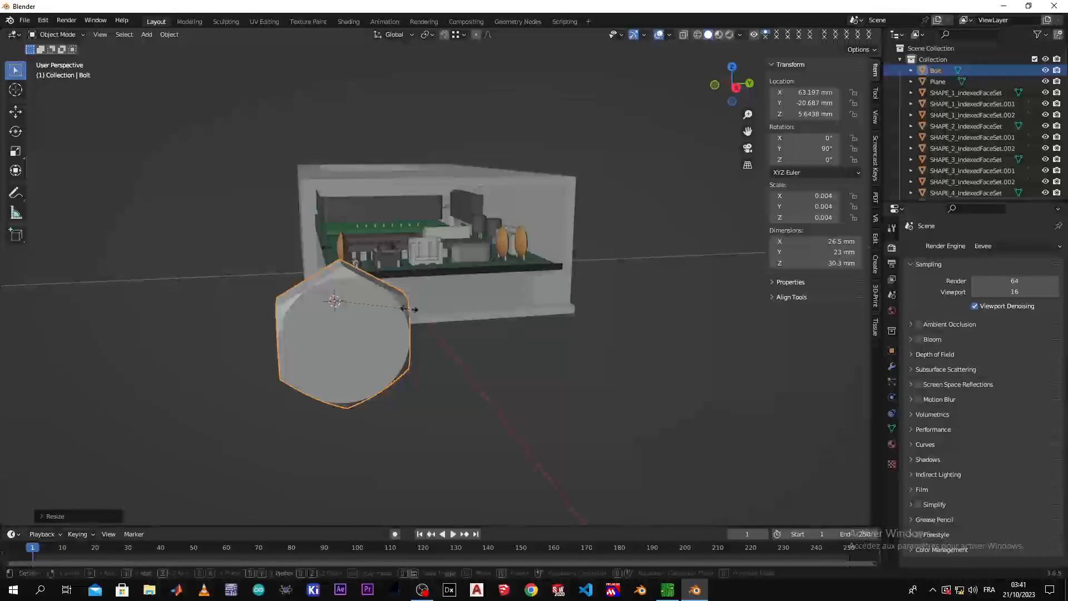
click(351, 303)
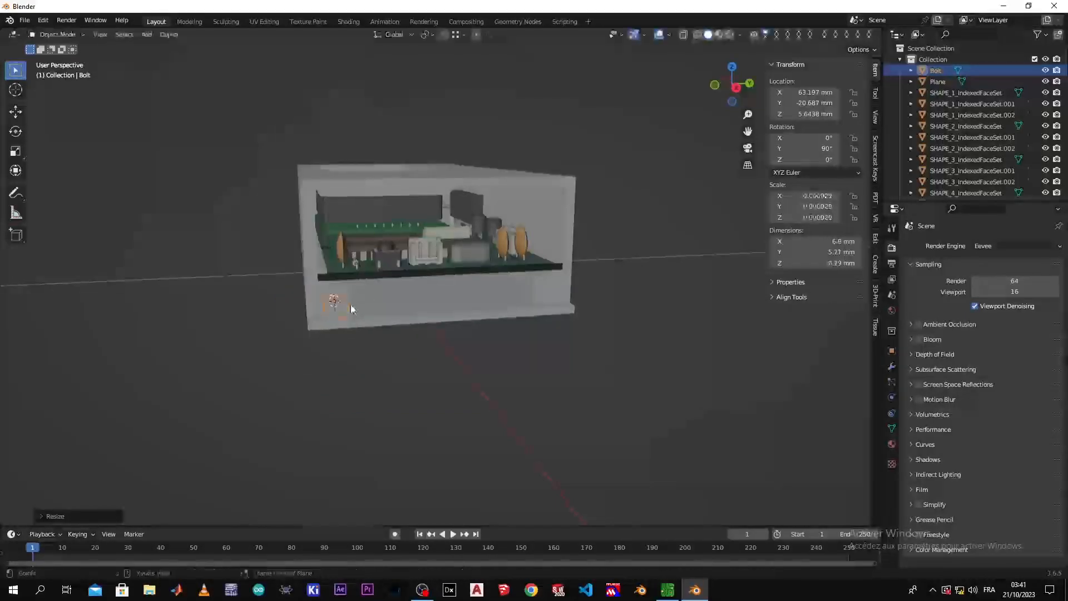
scroll(358, 315, up, 6)
mouse_move(149, 339)
middle_down()
mouse_move(129, 348)
mouse_move(164, 335)
middle_up()
key(s)
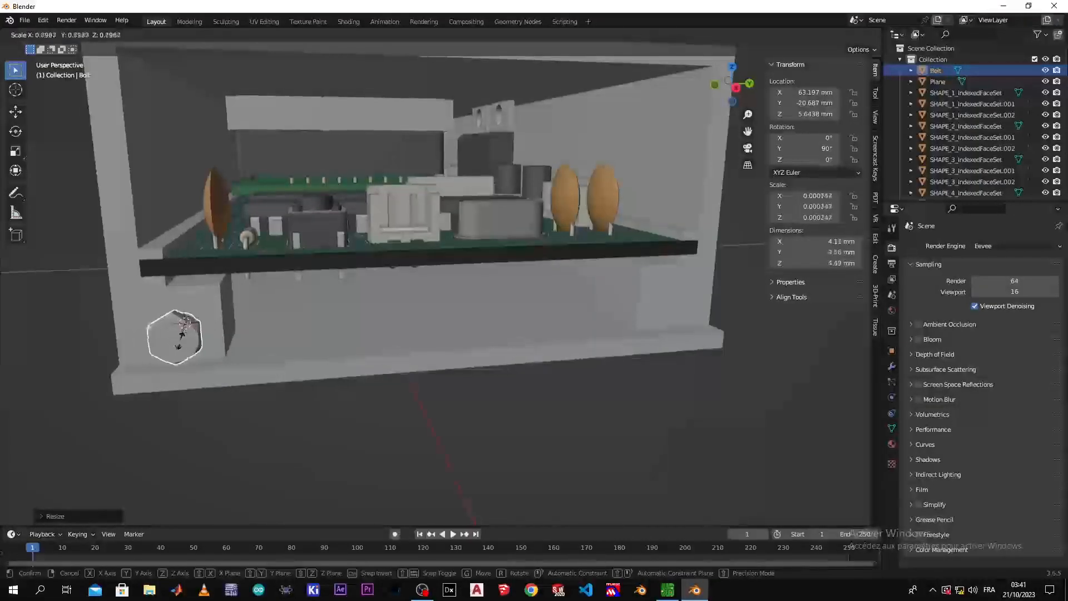
click(182, 336)
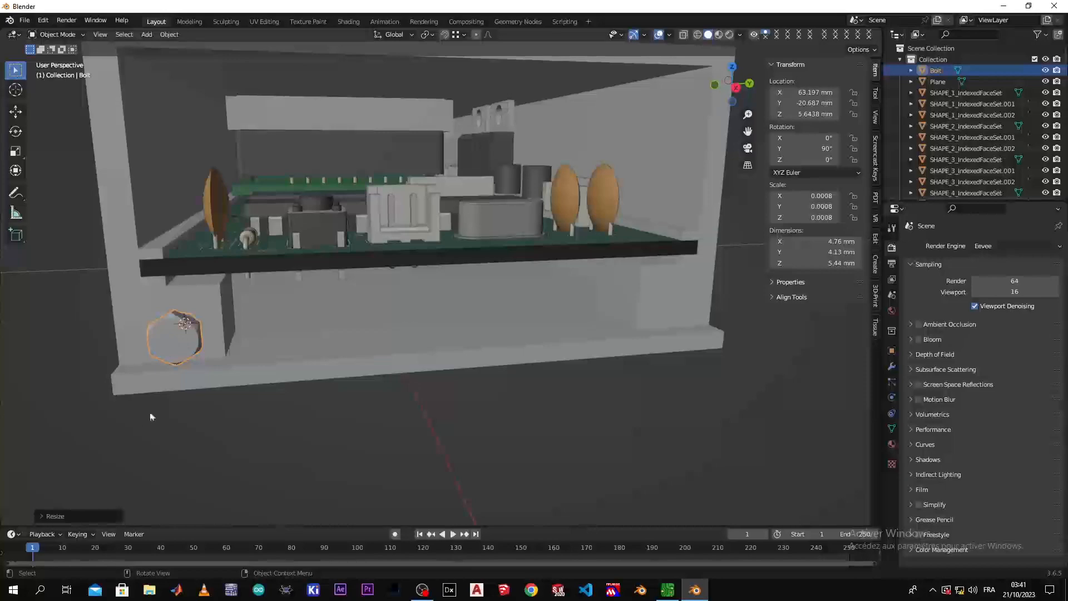
- Change the bolt object's model type to NUT
right_click(169, 340)
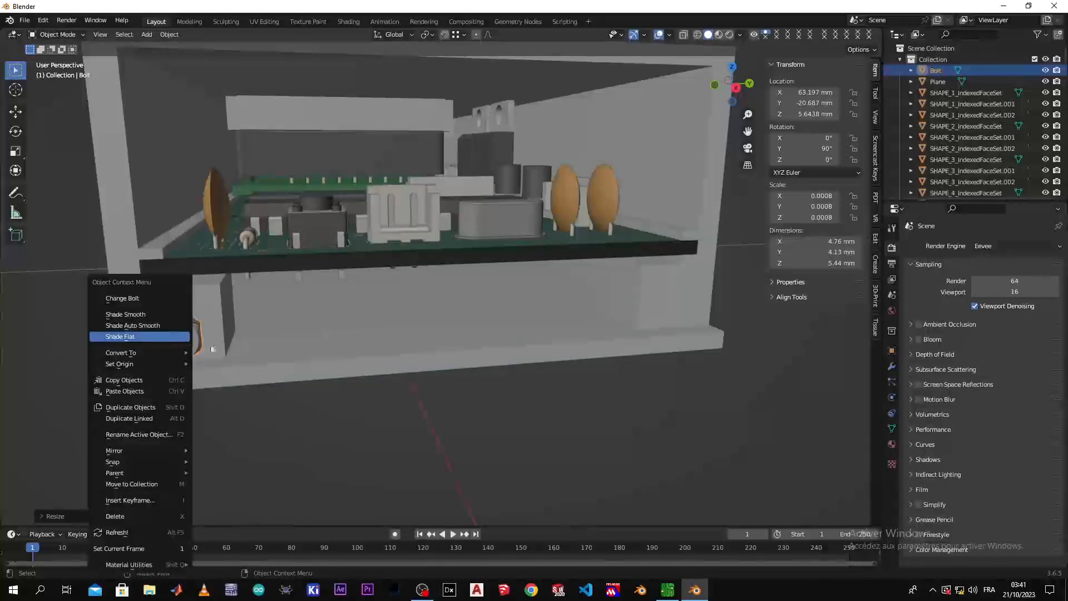
click(175, 301)
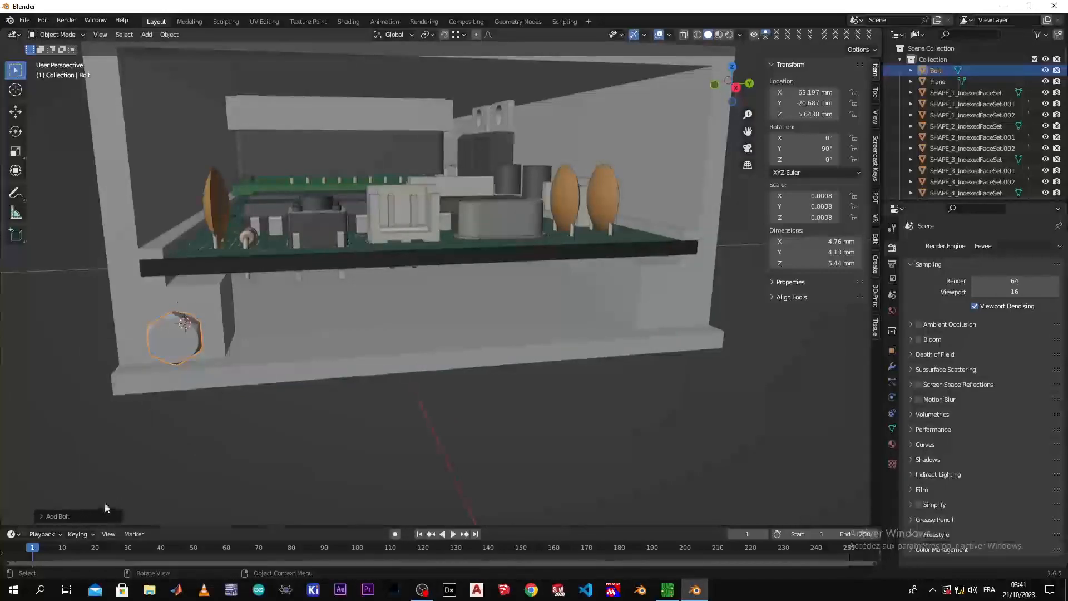
click(46, 516)
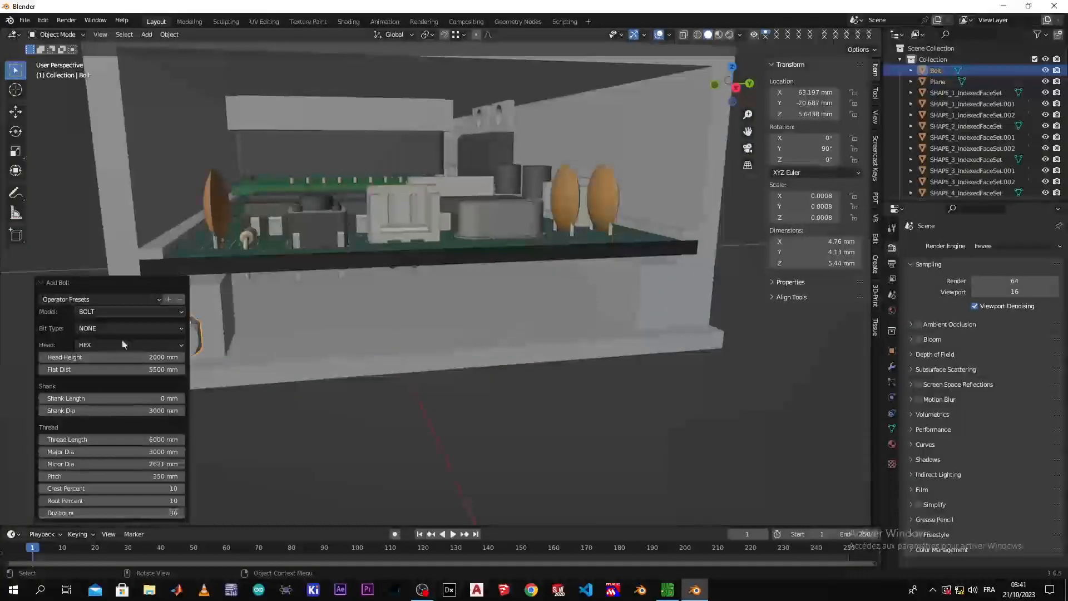
click(147, 310)
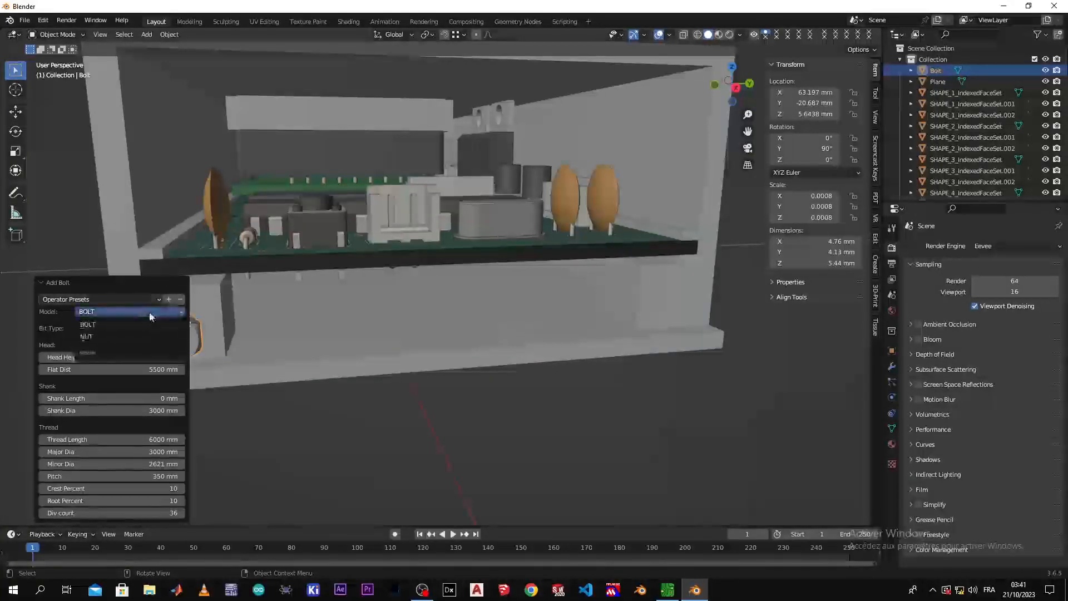
click(129, 337)
mouse_move(212, 332)
middle_down()
mouse_move(185, 323)
mouse_move(202, 337)
mouse_move(208, 326)
middle_up()
- Snap the 3D cursor to the centre of the end face of the opposite corner block, on the enclosure's positive-Y side
click(690, 281)
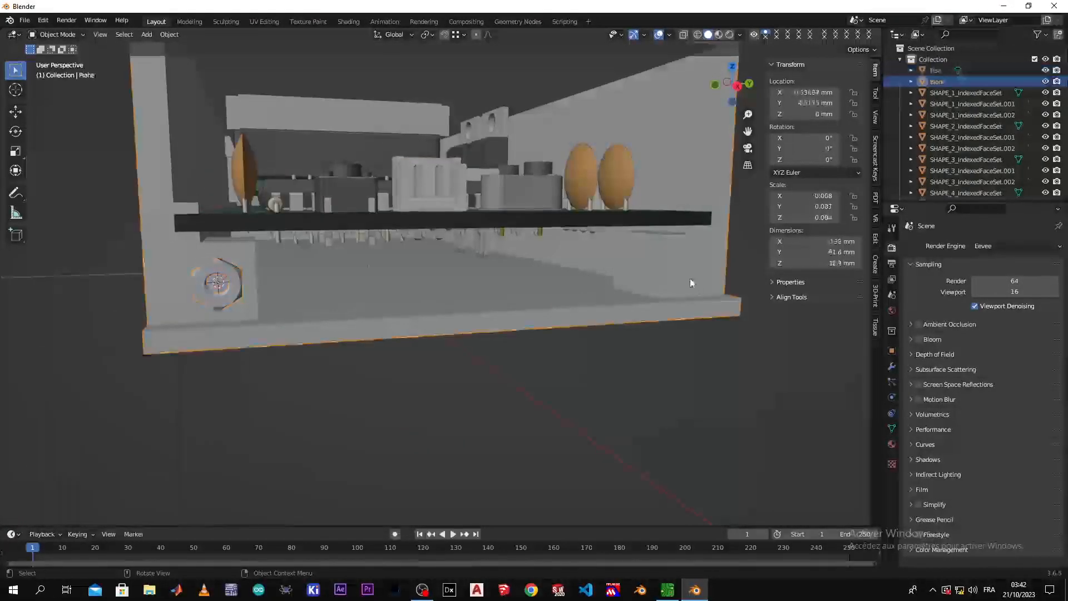
key(Tab)
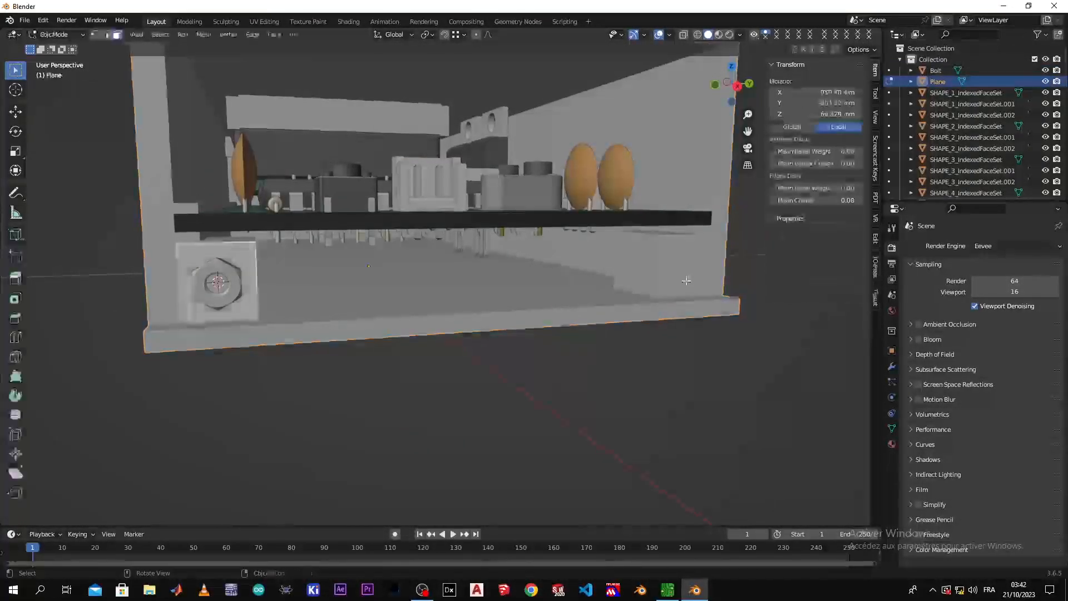
click(689, 266)
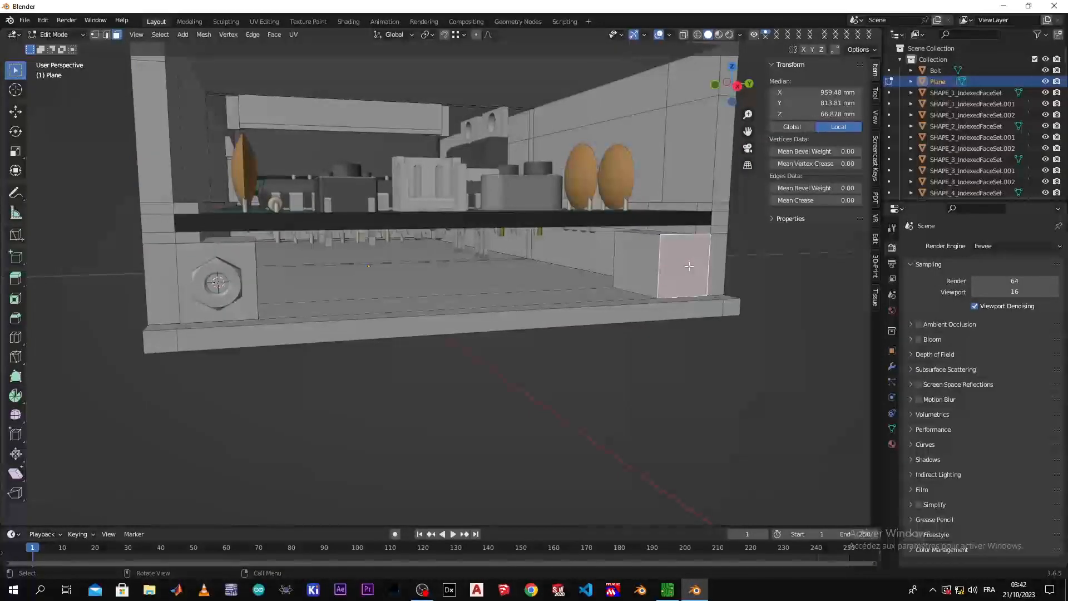
key(shift+s)
key(shift+s)
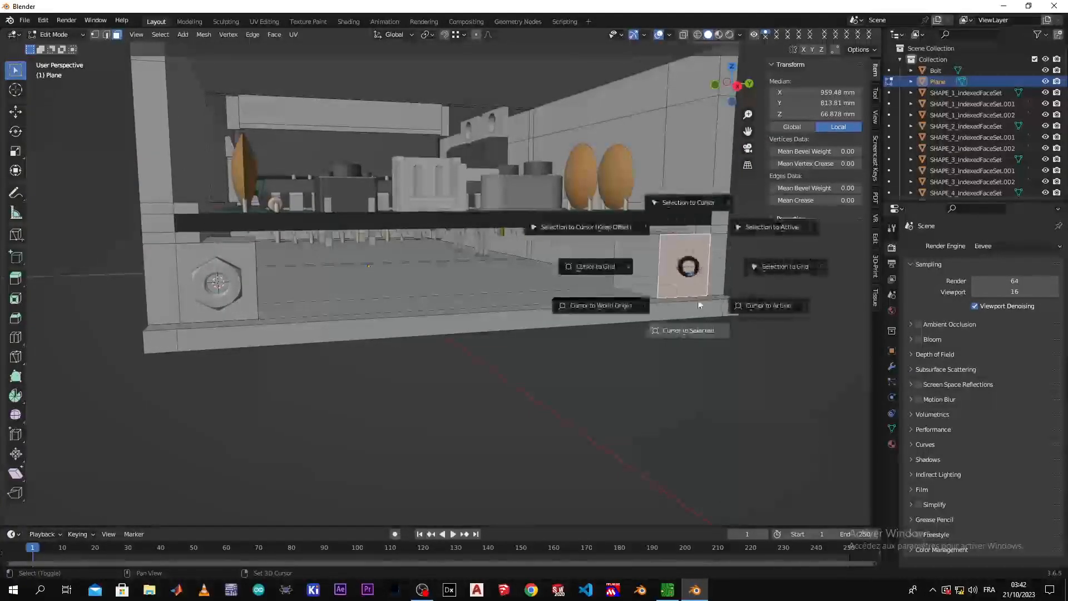
click(699, 332)
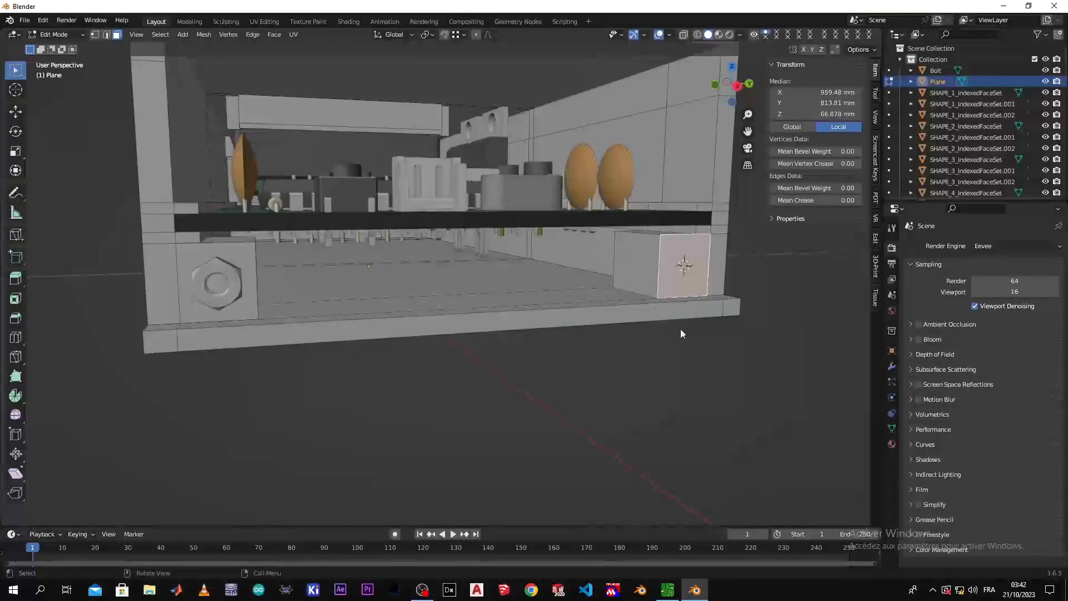
key(Tab)
- Duplicate the nut and snap the copy to the 3D cursor on the opposite corner block, using the Keep Offset option
click(239, 287)
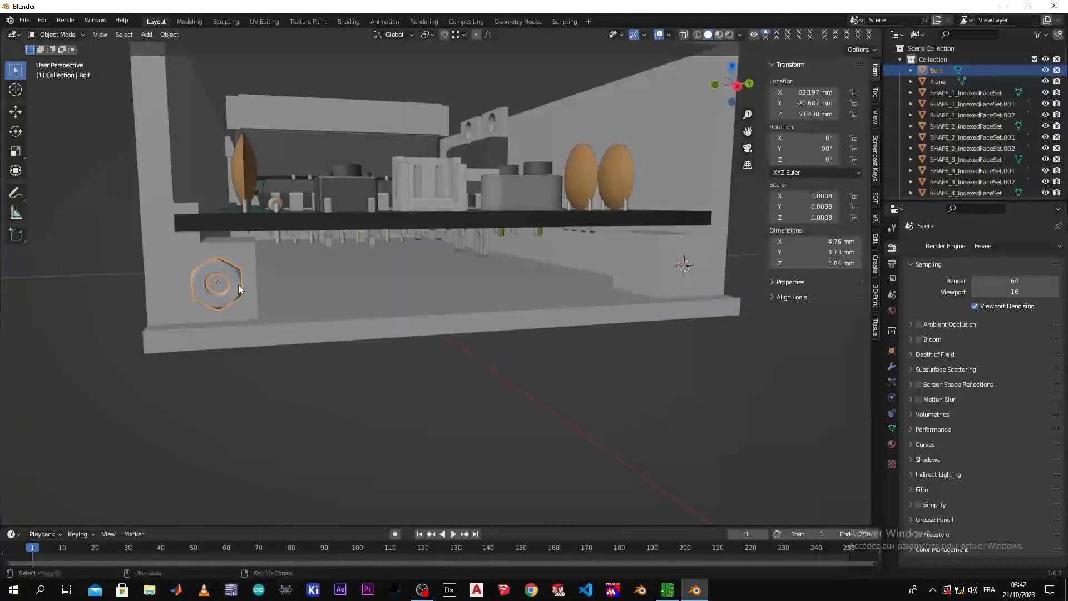
key(shift+d)
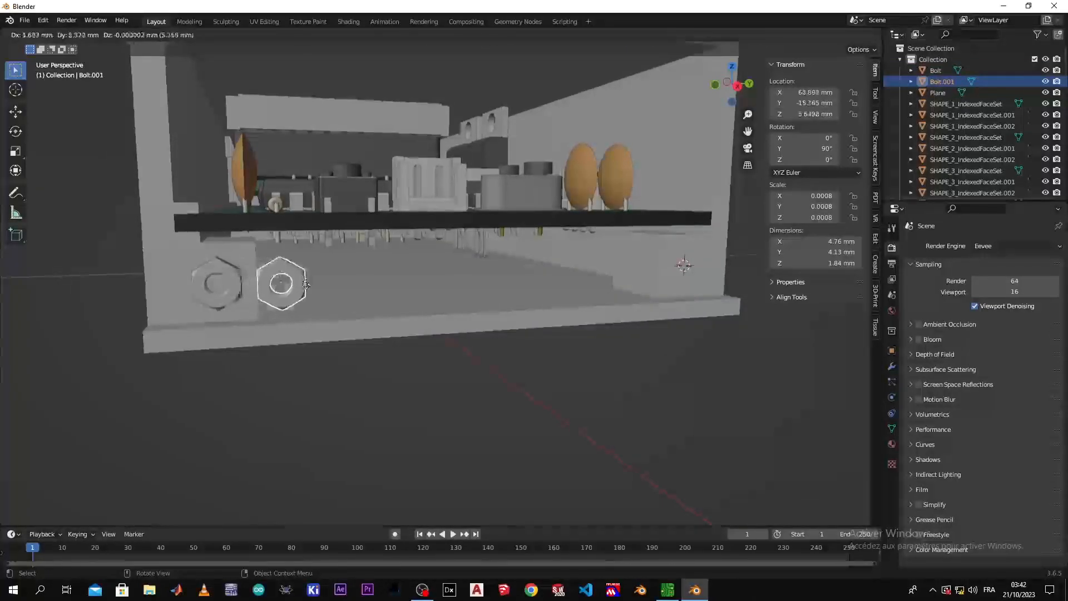
click(314, 290)
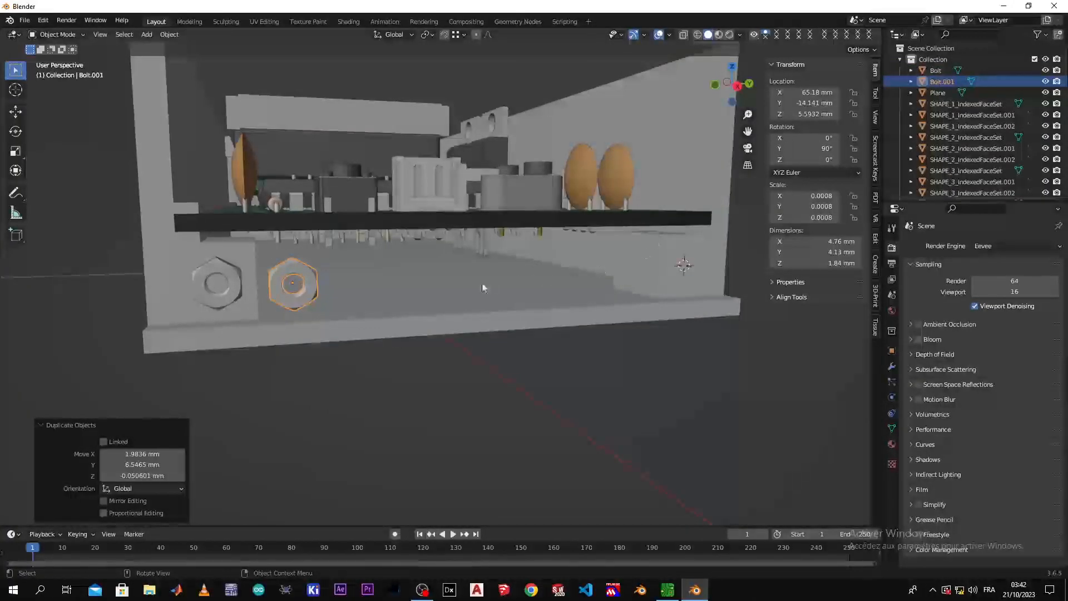
key(shift+s)
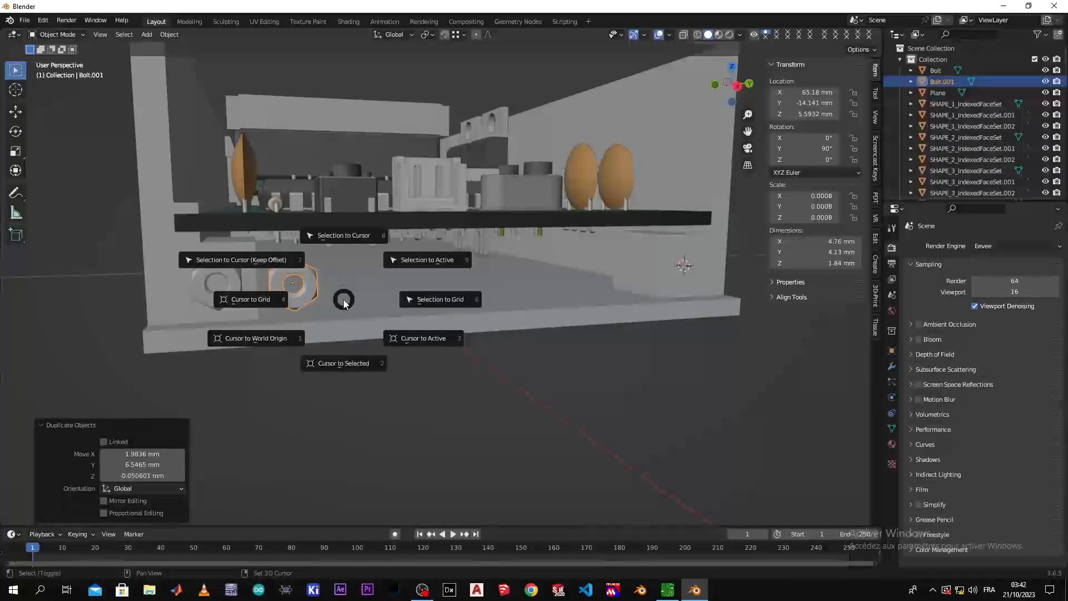
click(265, 260)
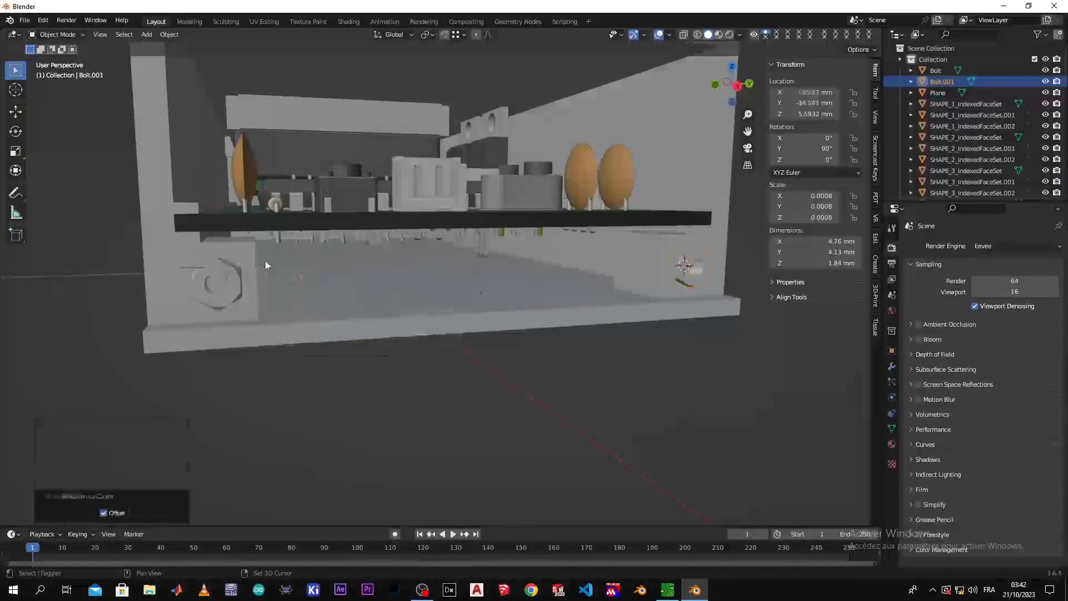
- Examine the nuts on both corner blocks from several angles and bring up the viewport shading choices
middle_drag(496, 339, 397, 359)
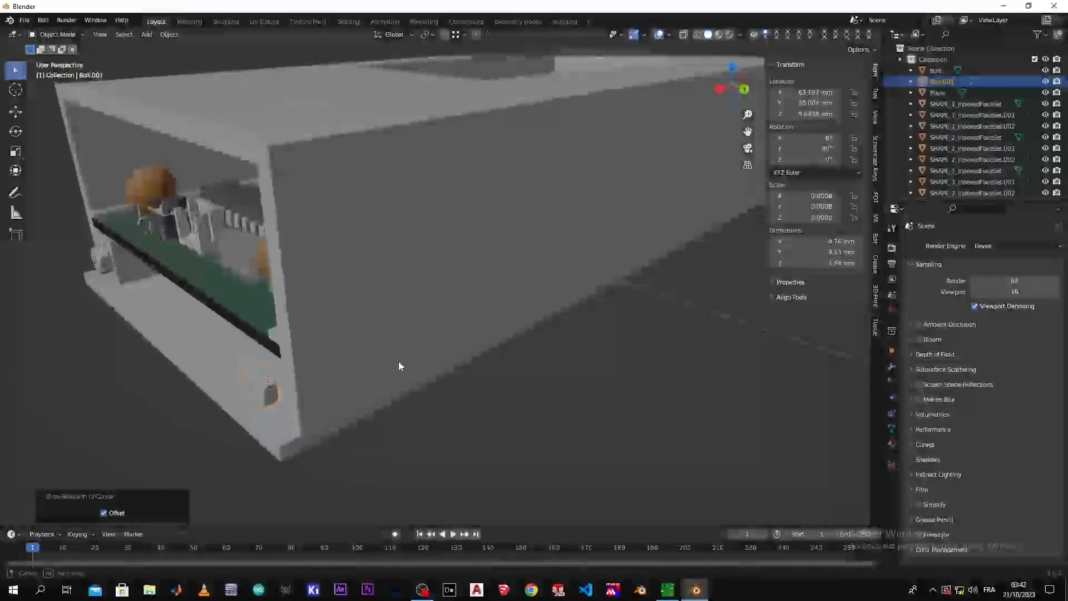
click(151, 415)
mouse_move(150, 415)
middle_down()
mouse_move(212, 411)
mouse_move(248, 395)
mouse_move(171, 416)
middle_up()
middle_drag(230, 412, 218, 407)
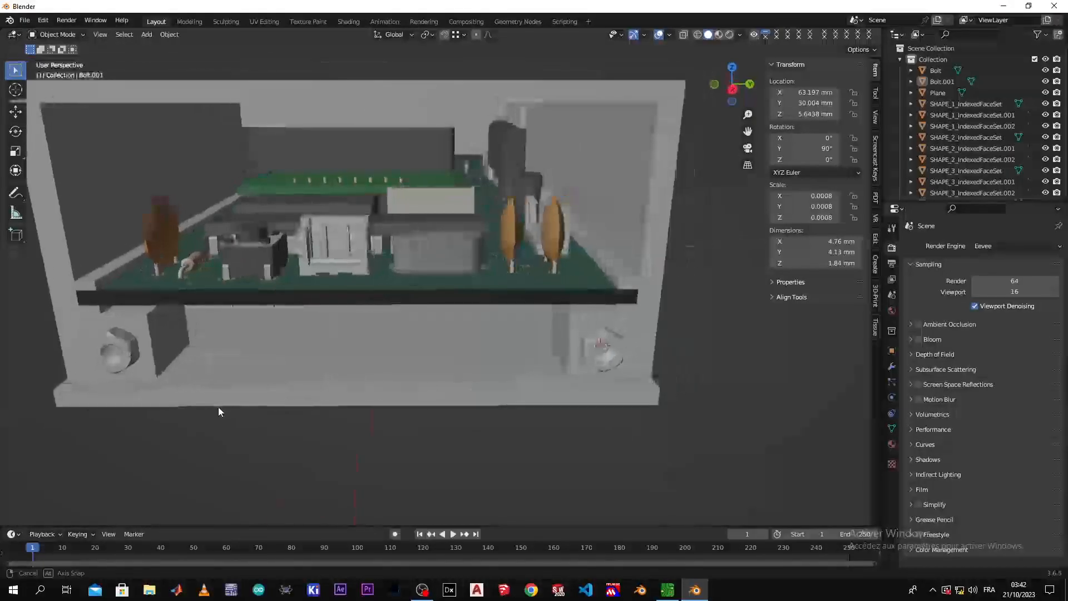
key(z)
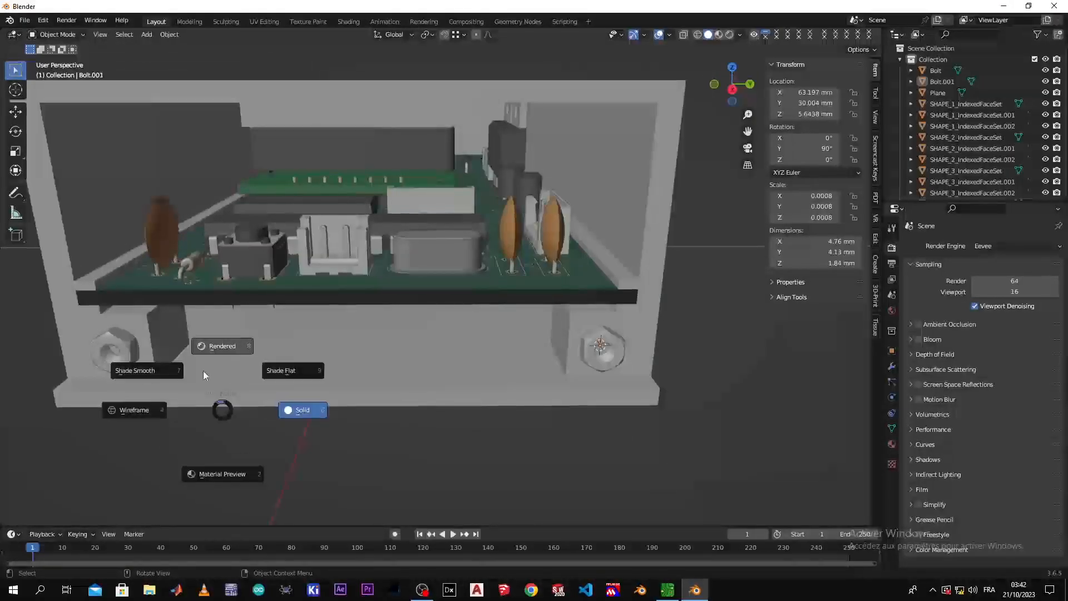
- Lengthen both front nuts together in wireframe display by scaling them about 3.745 along global X, and restore solid shading
click(163, 420)
middle_drag(163, 420, 148, 426)
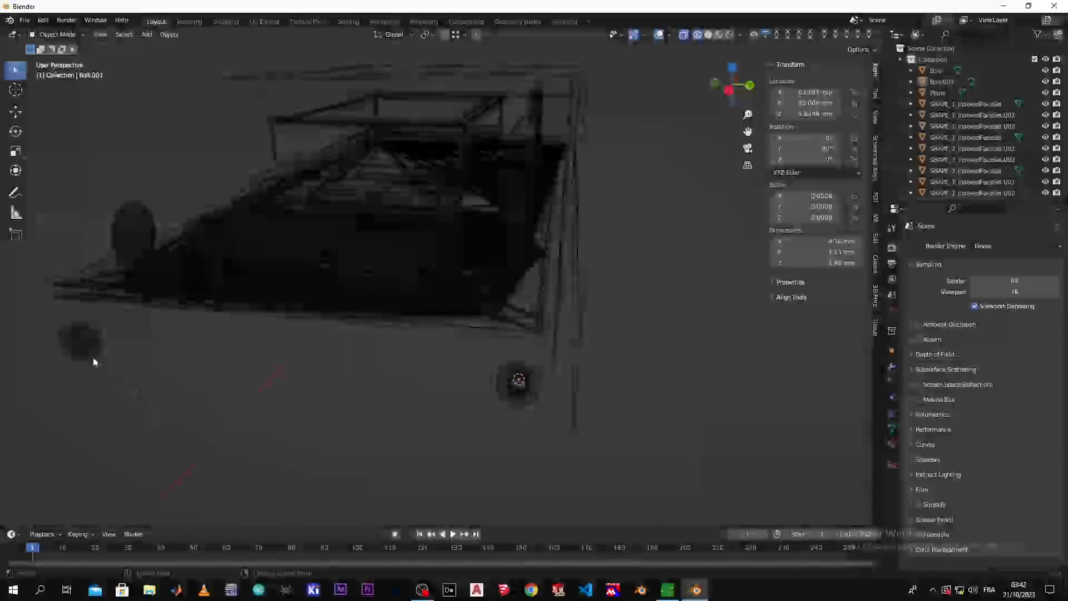
click(84, 343)
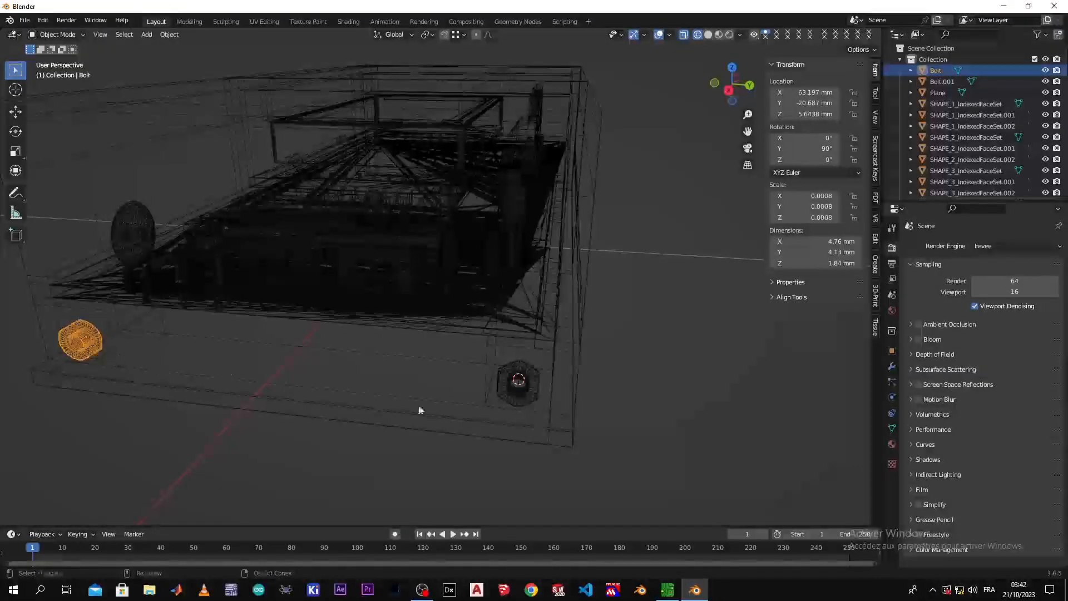
shift+click(499, 382)
middle_drag(499, 382, 397, 430)
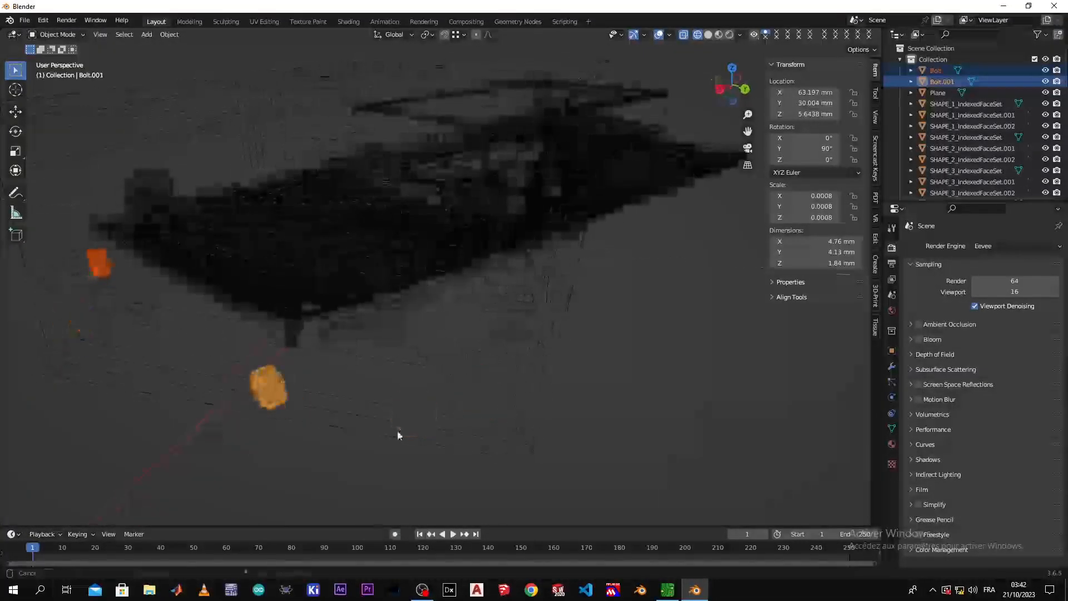
key(s)
key(x)
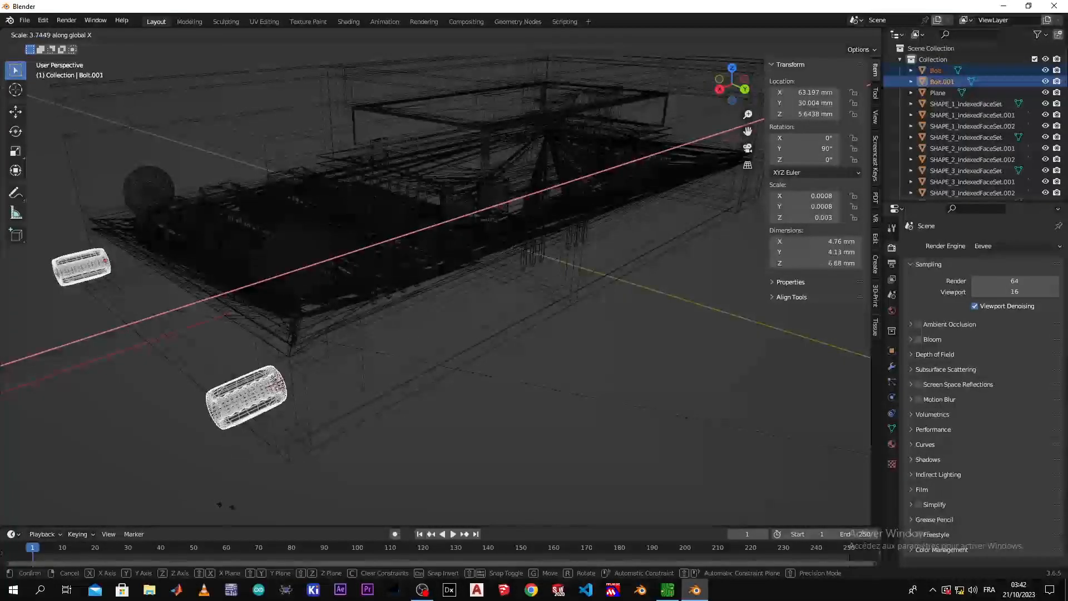
click(226, 506)
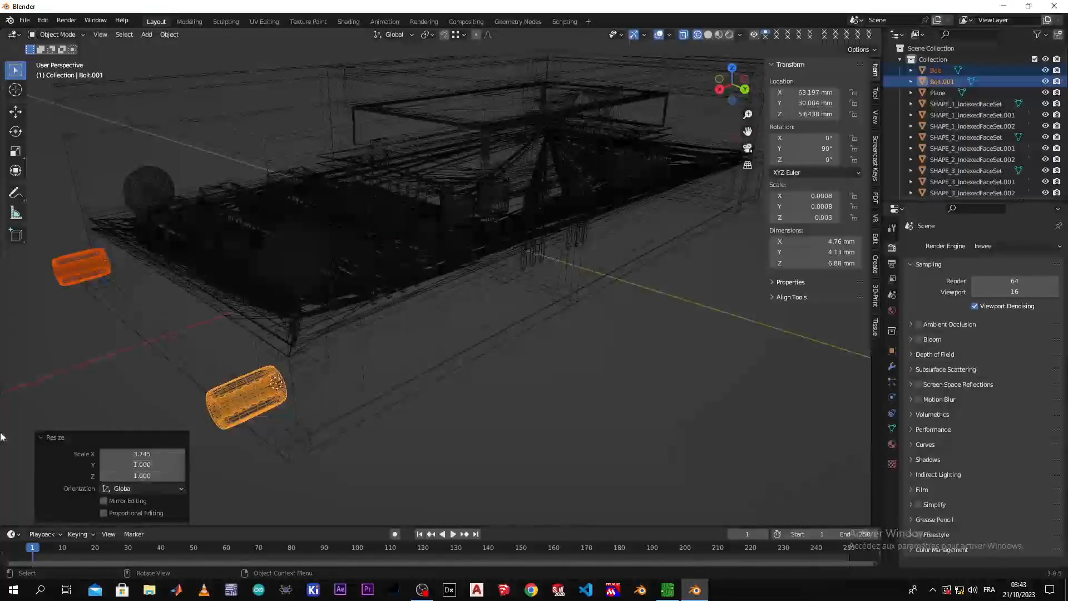
click(315, 461)
key(z)
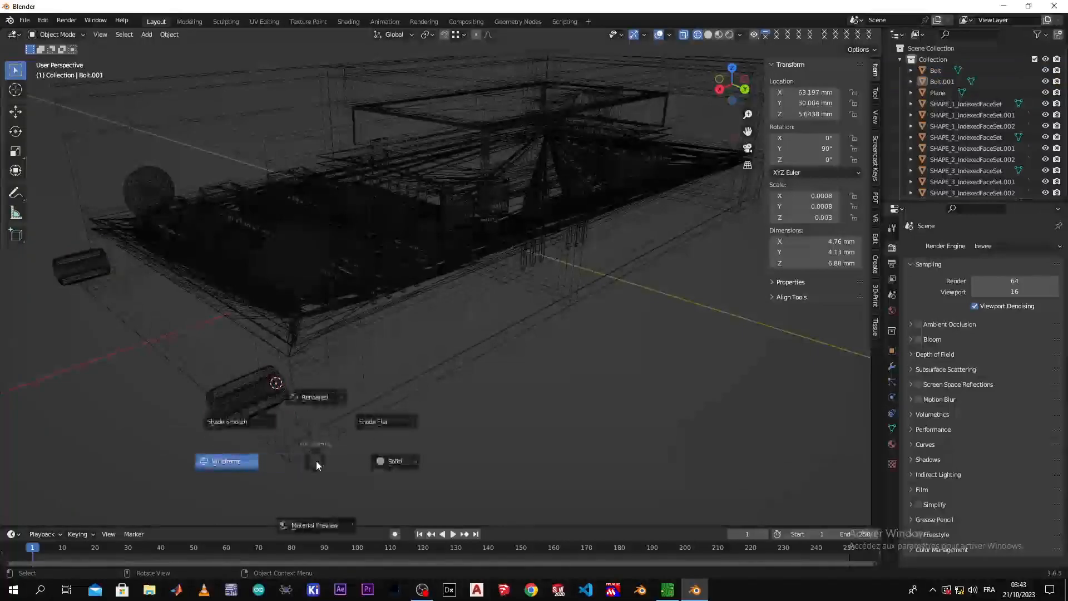
click(388, 481)
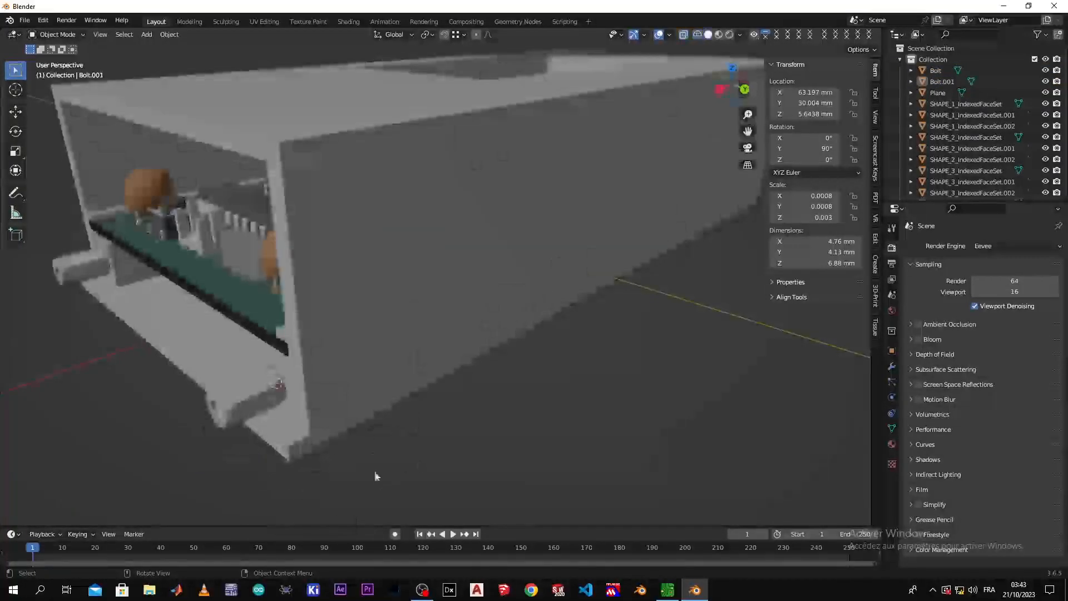
- Open the enclosure mesh for editing and delete the front face of the left front mounting block
click(318, 402)
key(KP_Decimal)
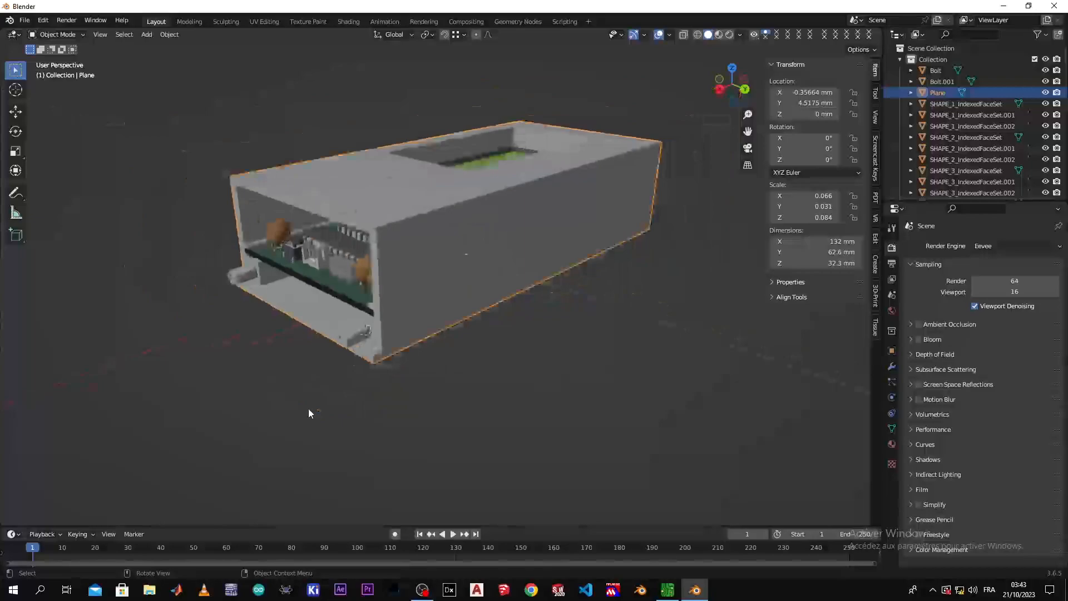
key(Tab)
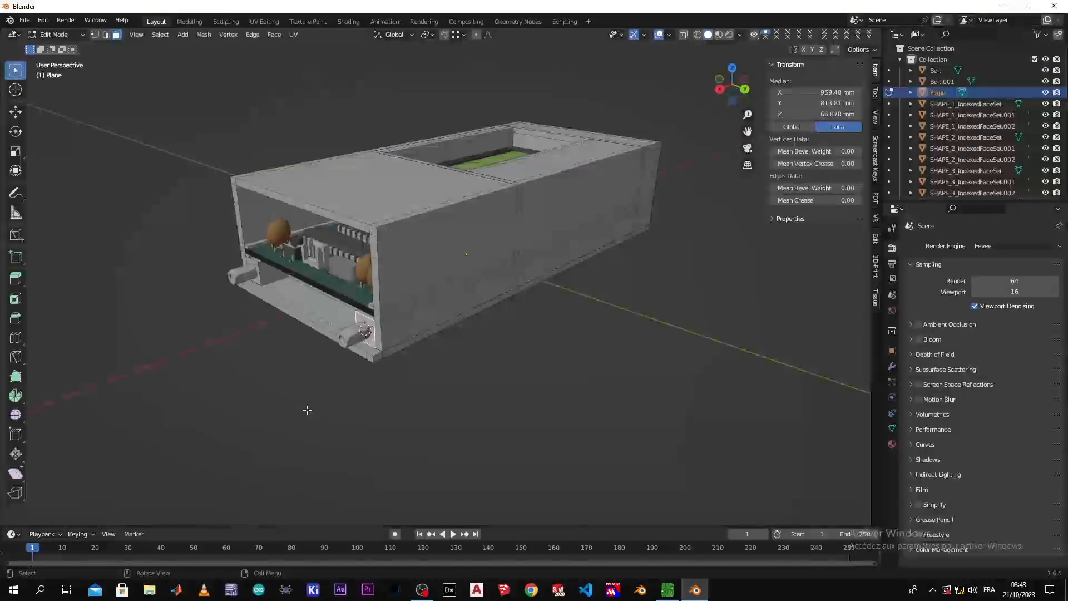
scroll(307, 409, up, 4)
middle_drag(296, 423, 190, 382)
scroll(374, 414, down, 1)
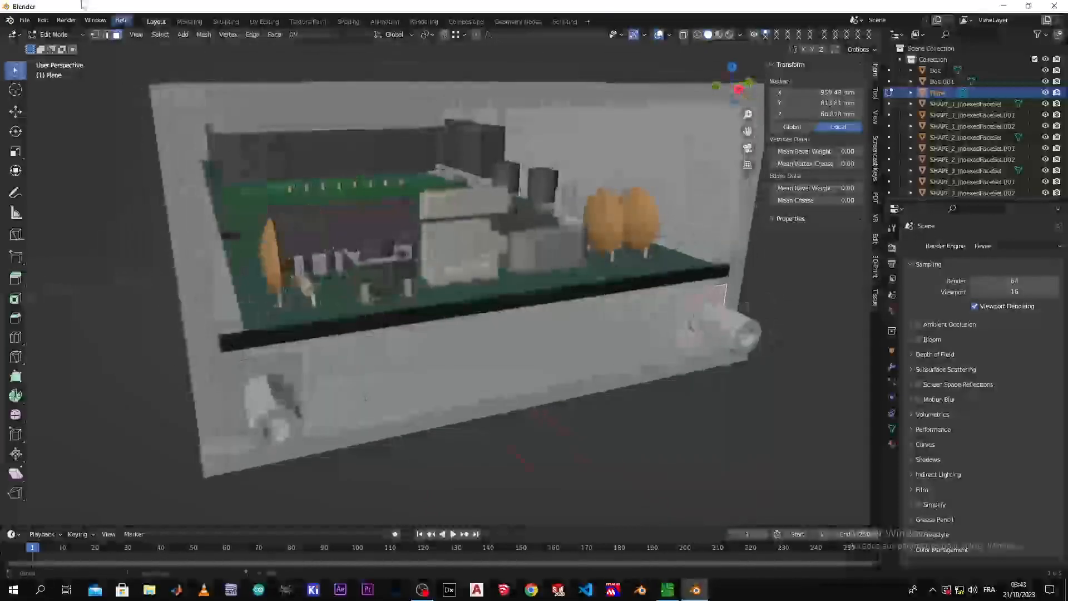
click(58, 35)
click(75, 39)
middle_drag(306, 365, 207, 301)
scroll(203, 357, up, 2)
click(207, 301)
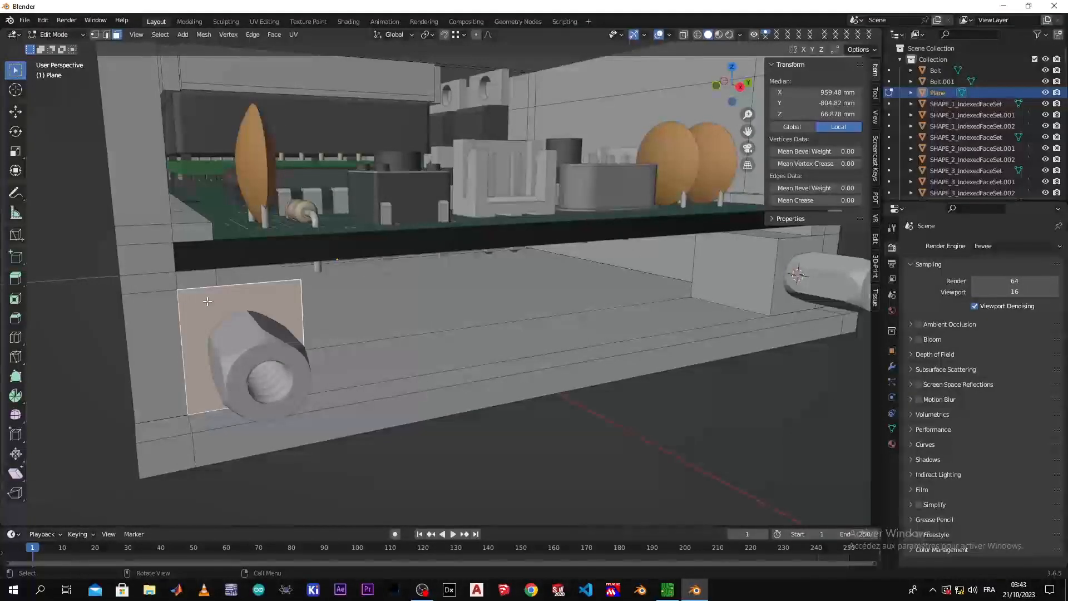
key(x)
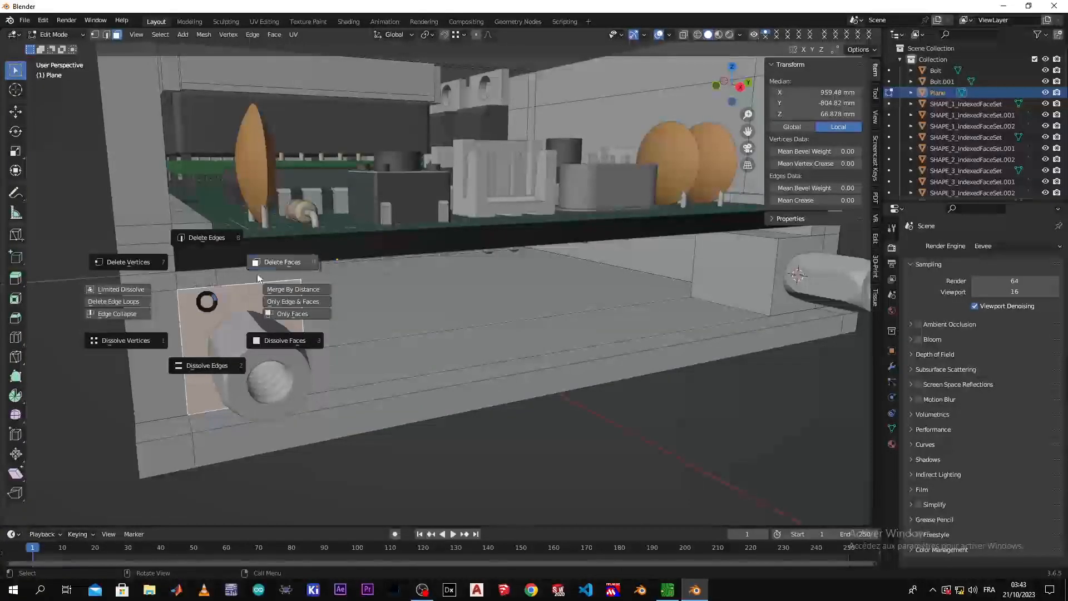
click(257, 278)
- Delete the left mounting block's rear face and undo the stray edit on the adjoining floor strip
middle_drag(231, 334, 194, 354)
click(221, 342)
key(x)
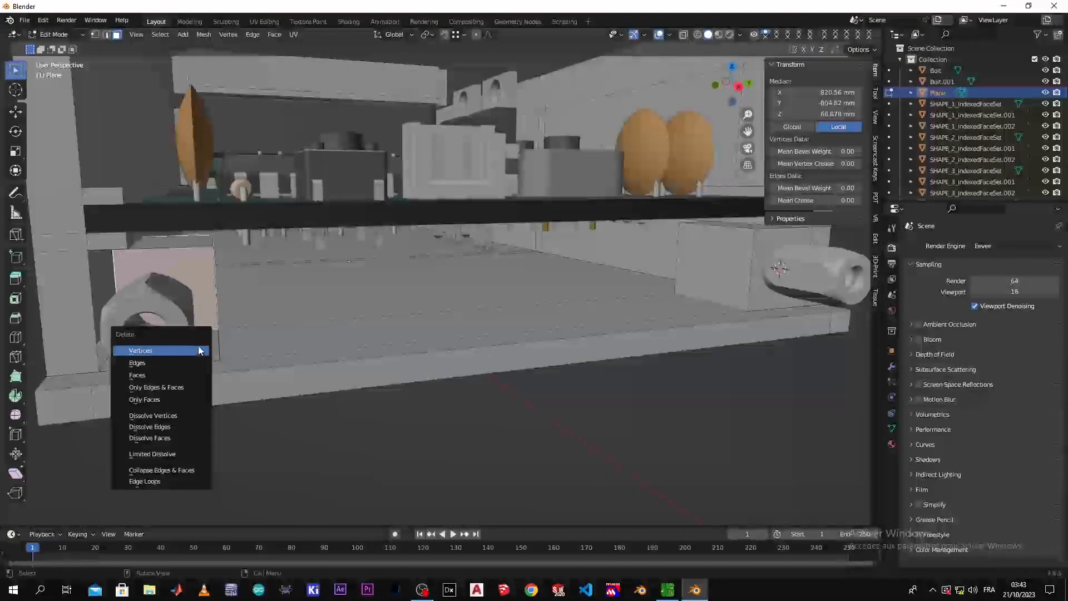
click(197, 374)
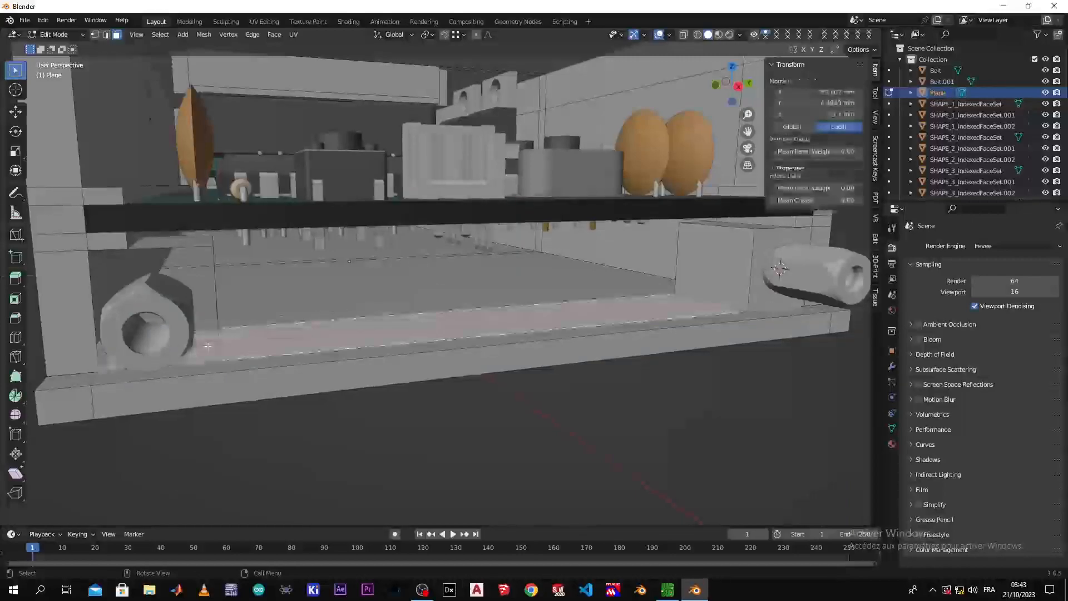
key(ctrl+z)
middle_drag(206, 347, 196, 353)
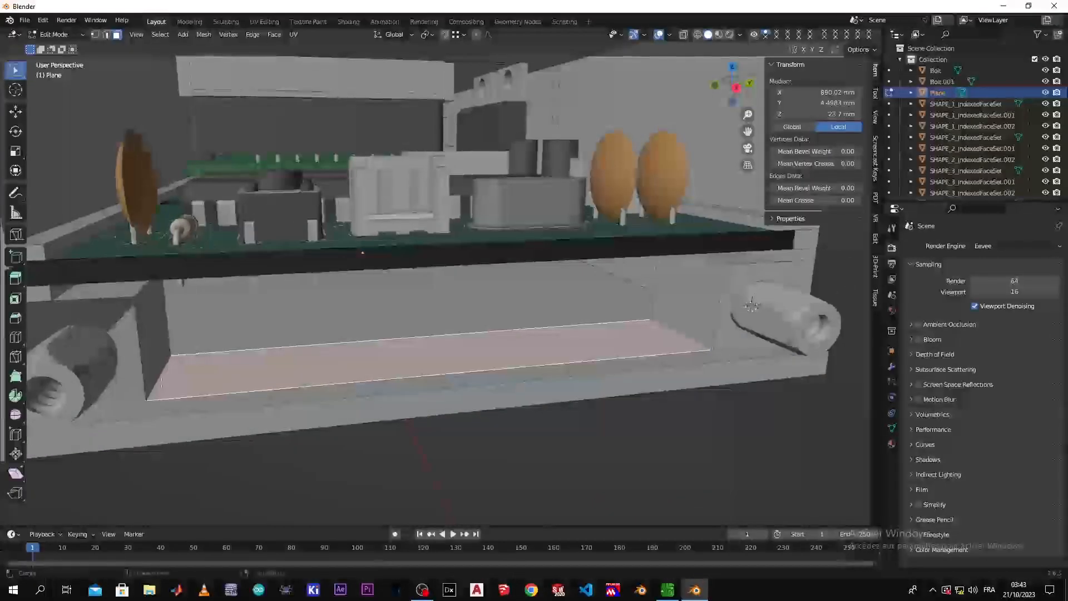
- Delete the left mounting block's bottom face, inner side face and the last leftover face beside the wall
click(123, 392)
key(x)
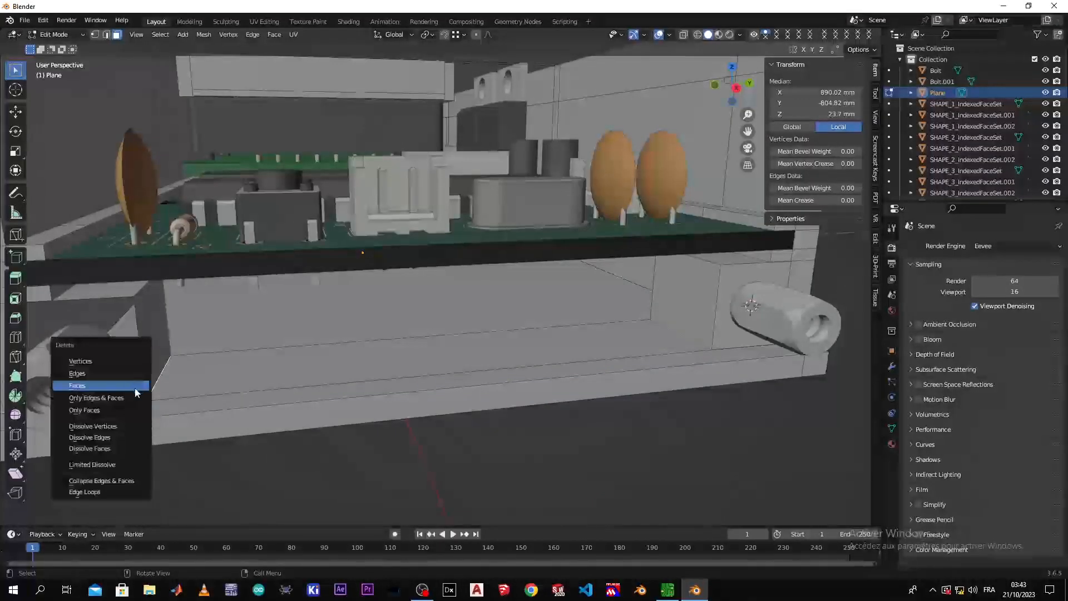
click(136, 392)
click(154, 366)
key(x)
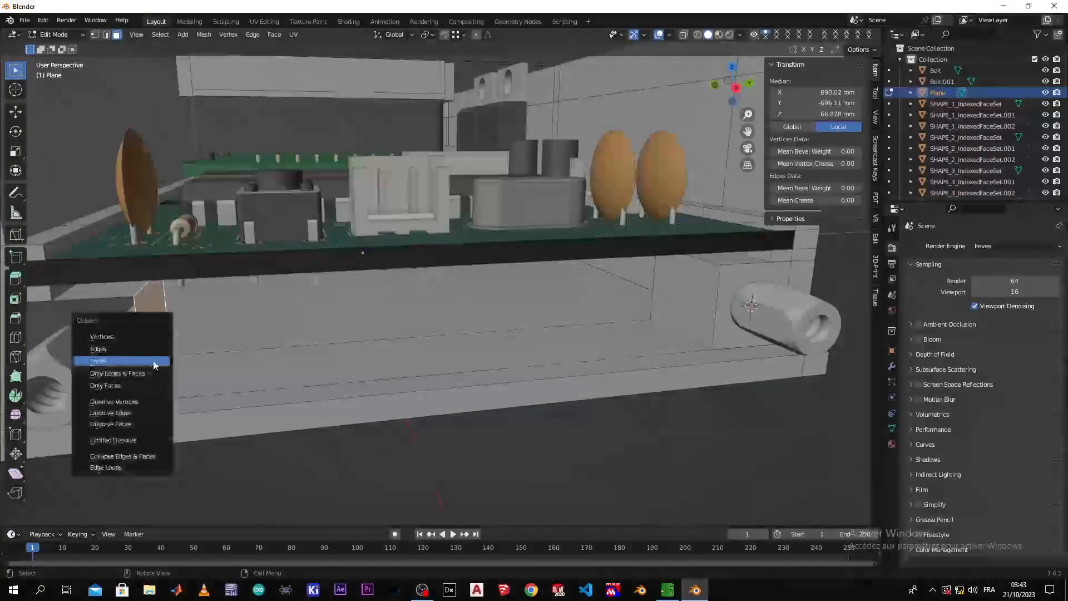
click(154, 366)
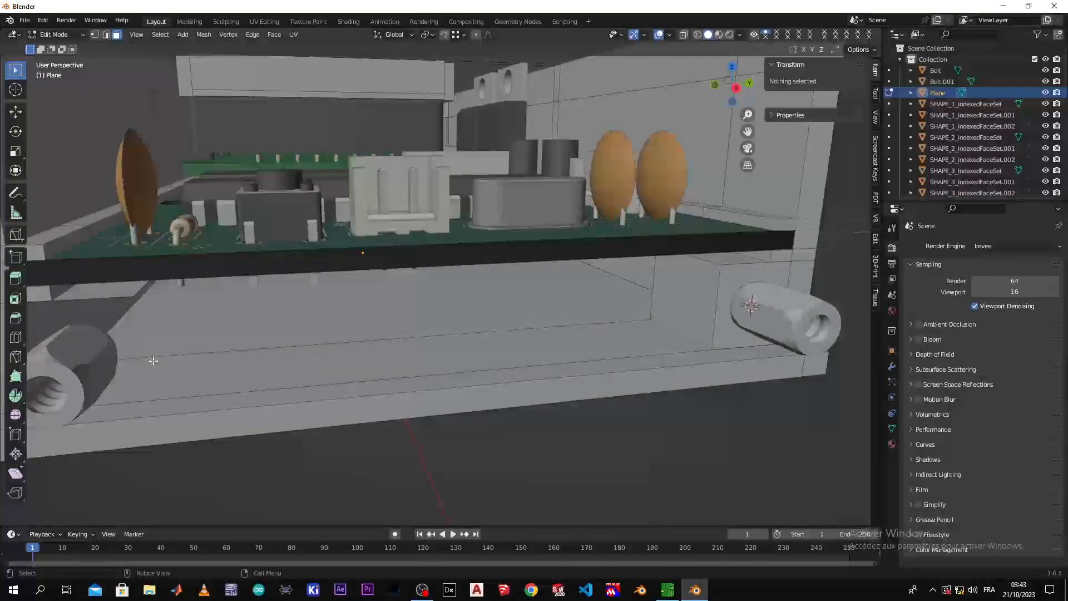
click(118, 291)
key(x)
click(118, 289)
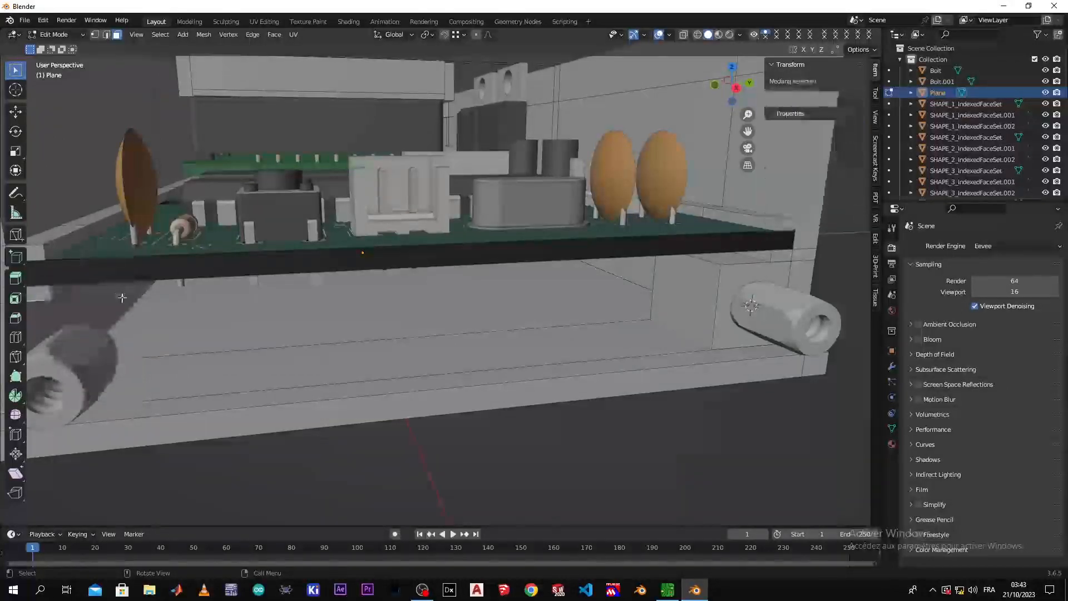
- Delete the front face and two further faces of the right front mounting block behind the nut
scroll(149, 331, down, 5)
scroll(218, 407, up, 3)
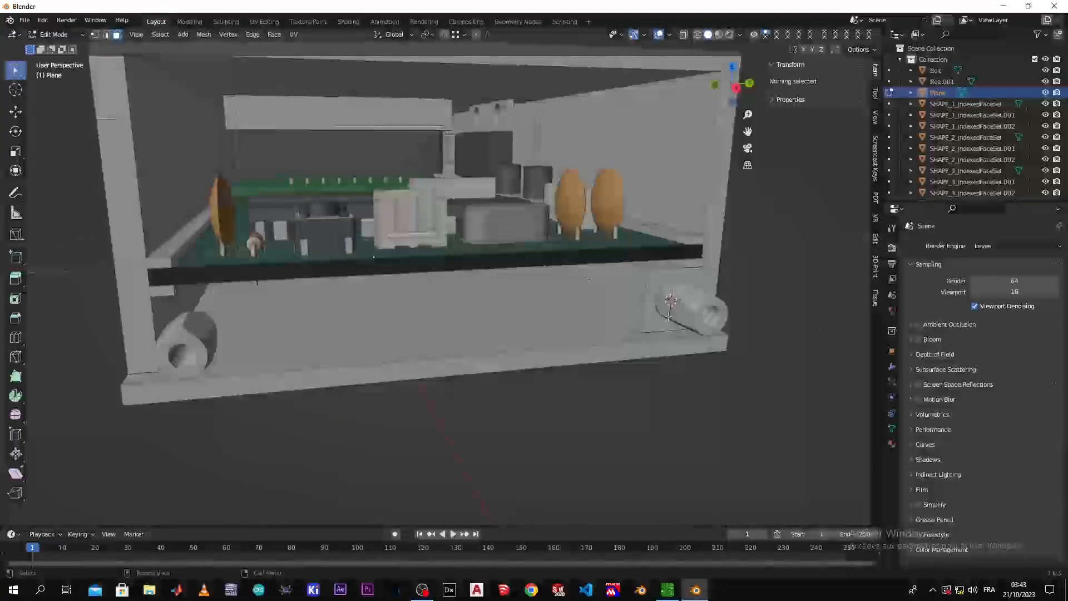
click(651, 310)
key(x)
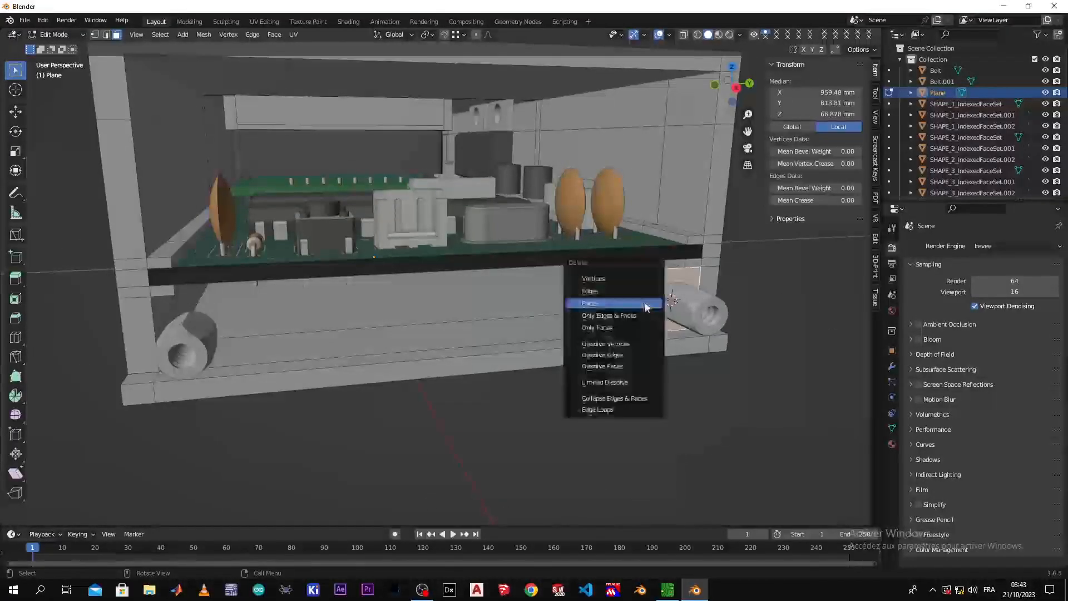
click(645, 303)
click(667, 315)
key(x)
click(640, 288)
click(665, 266)
key(x)
click(670, 265)
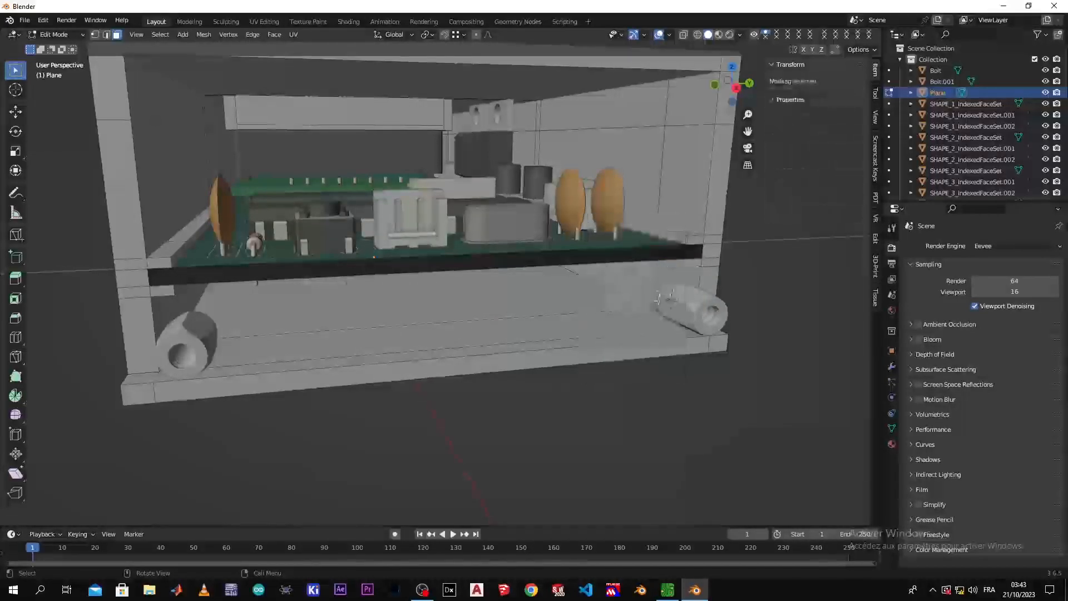
- Delete the right mounting block's bottom and rear faces, and return the enclosure to Object Mode
click(650, 322)
key(x)
click(645, 329)
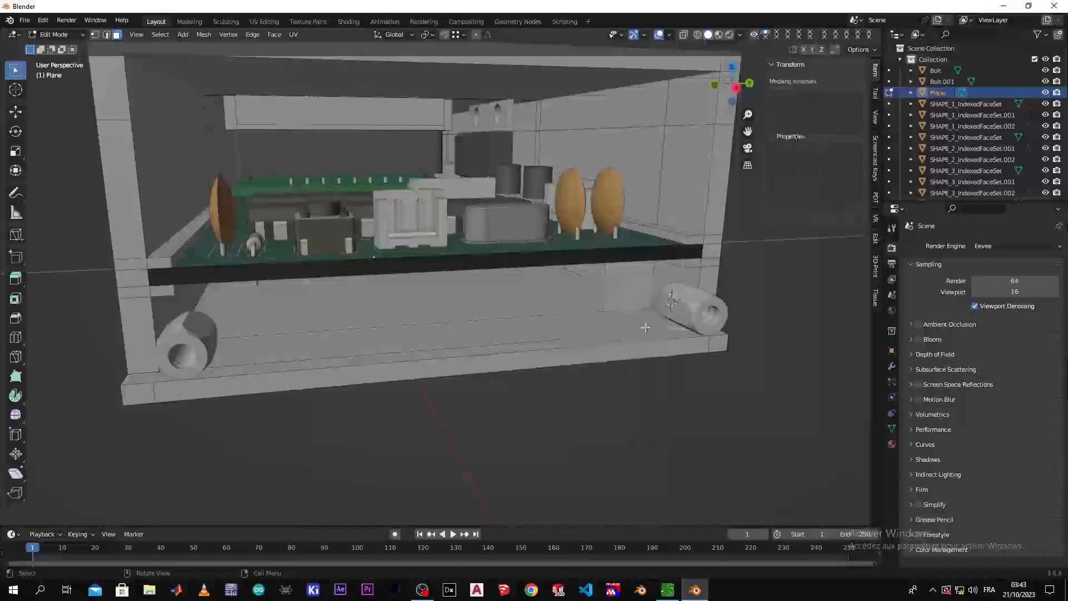
click(634, 286)
key(x)
click(632, 278)
middle_drag(632, 312, 606, 318)
scroll(610, 317, down, 3)
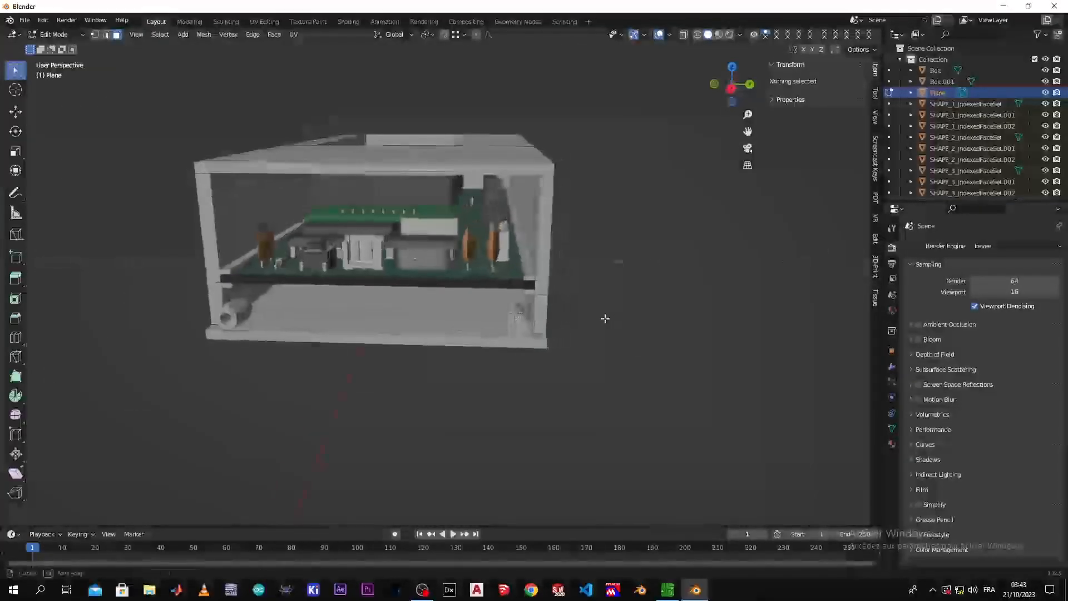
key(Tab)
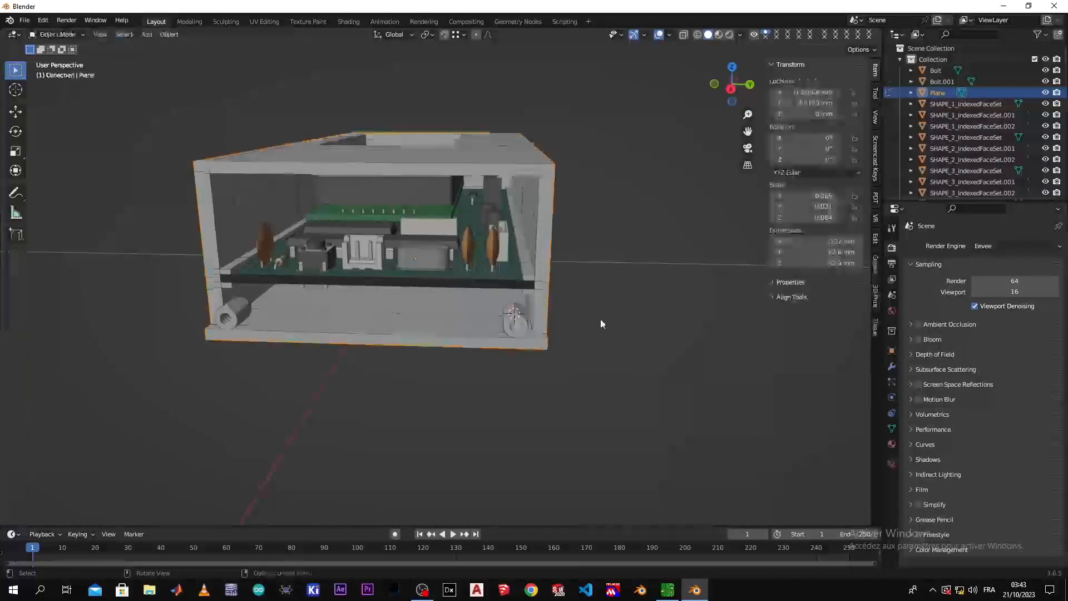
- Move both nuts about -6.96 mm along X from the wireframe front view so they sit inside the enclosure, and restore solid shading
middle_drag(587, 329, 452, 356)
key(z)
click(394, 355)
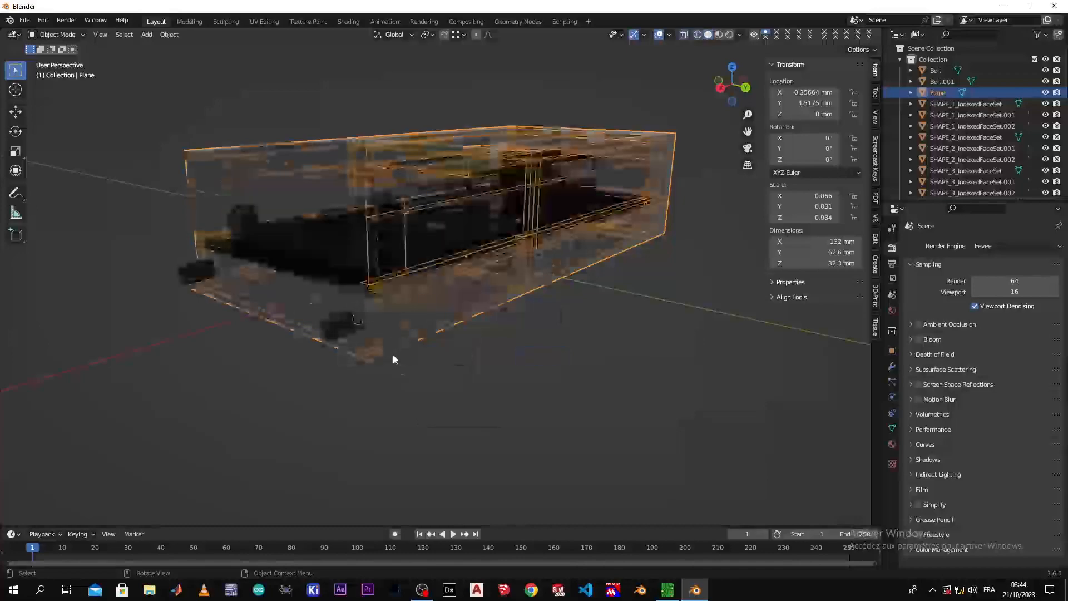
key(KP_1)
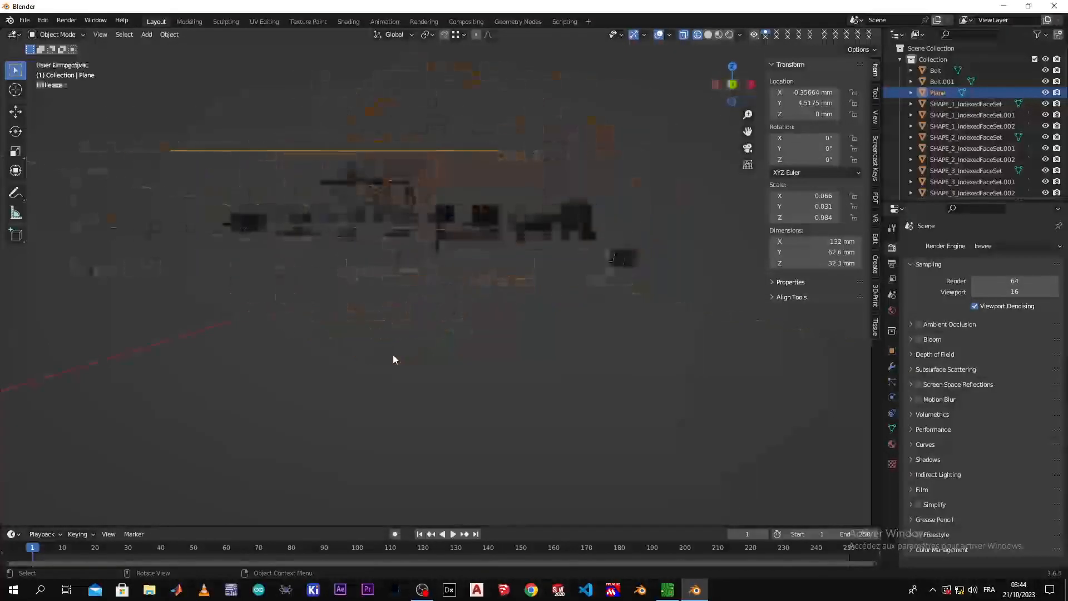
scroll(626, 297, up, 3)
scroll(676, 326, up, 5)
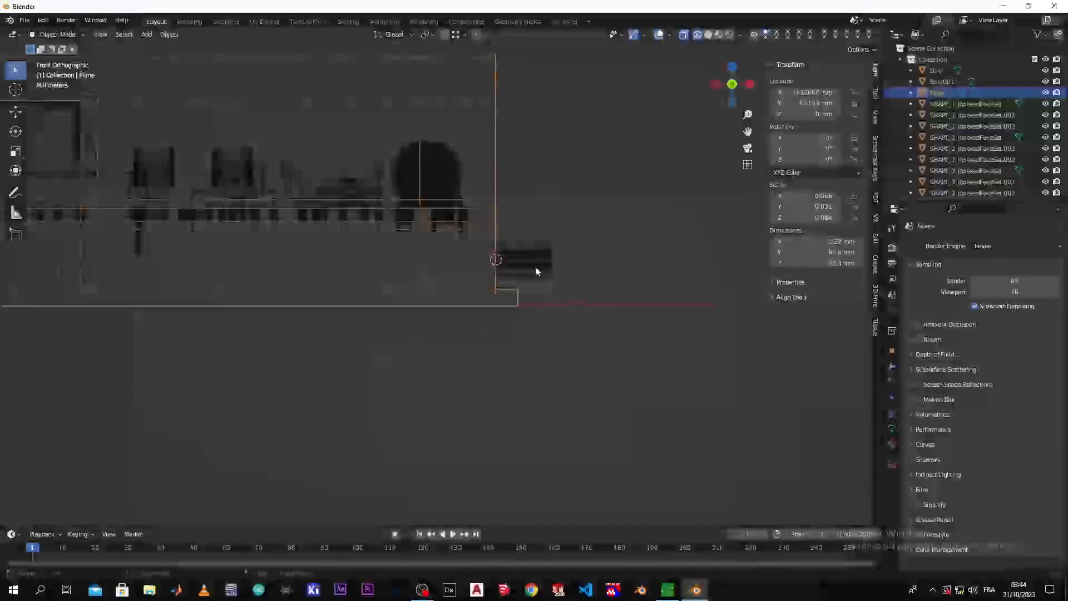
click(536, 271)
middle_drag(586, 324, 579, 277)
shift+click(594, 260)
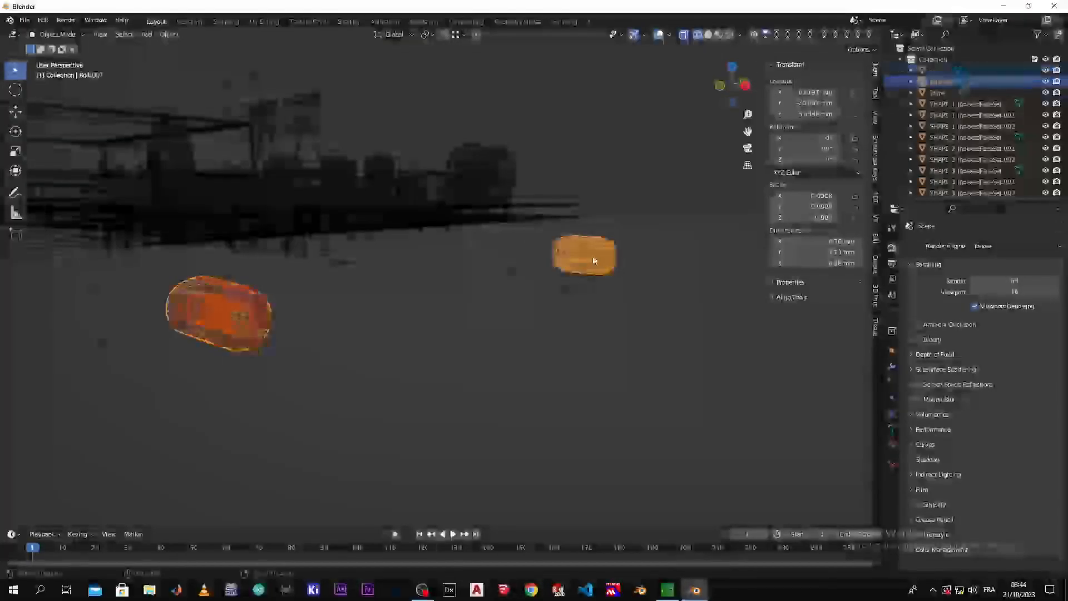
key(KP_1)
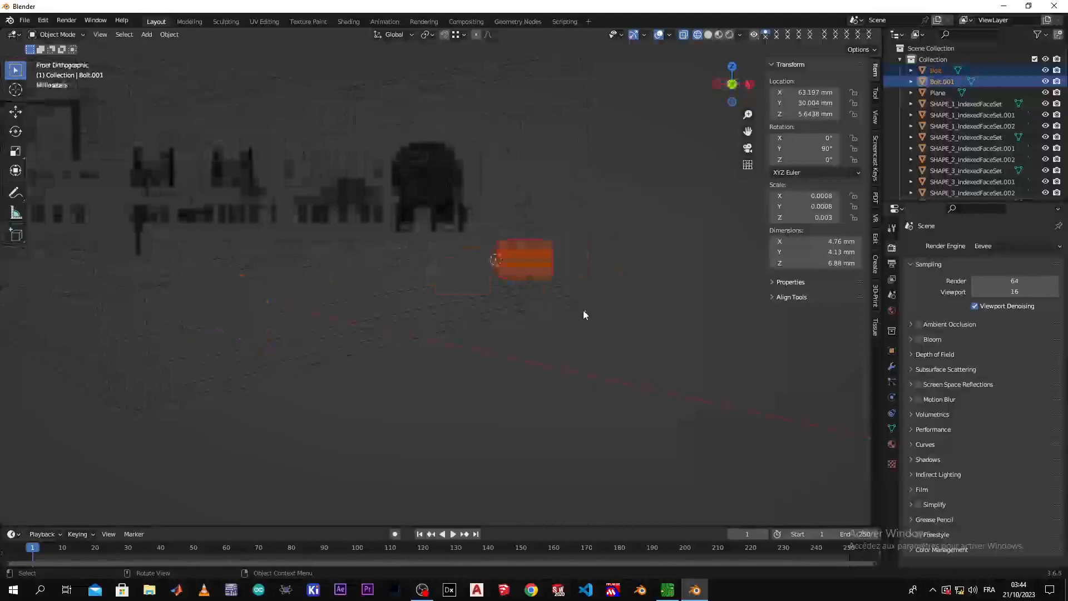
key(g)
key(x)
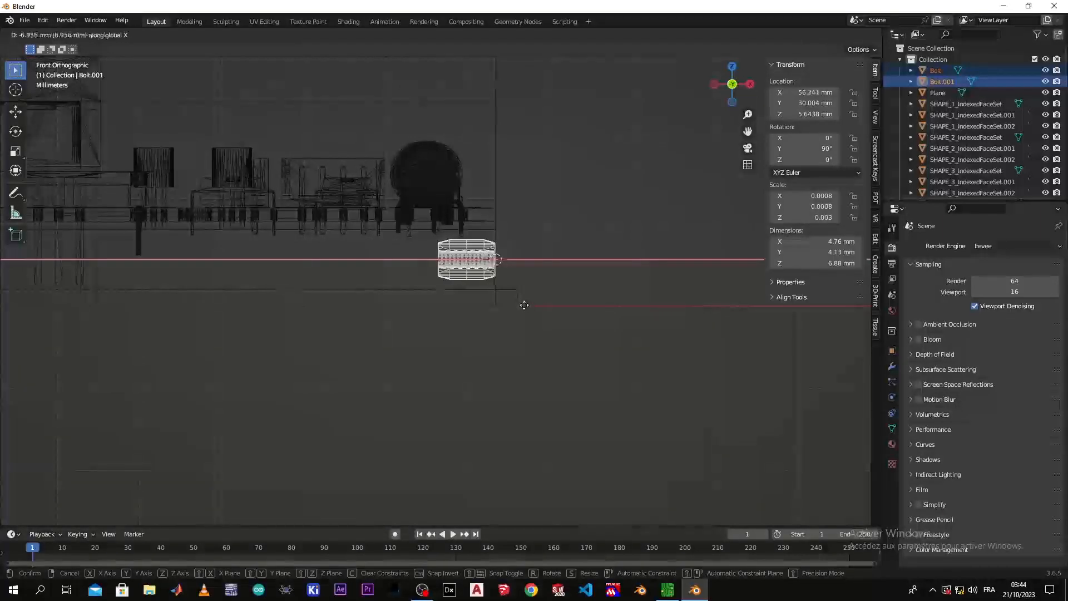
click(524, 305)
middle_drag(529, 312, 446, 336)
key(z)
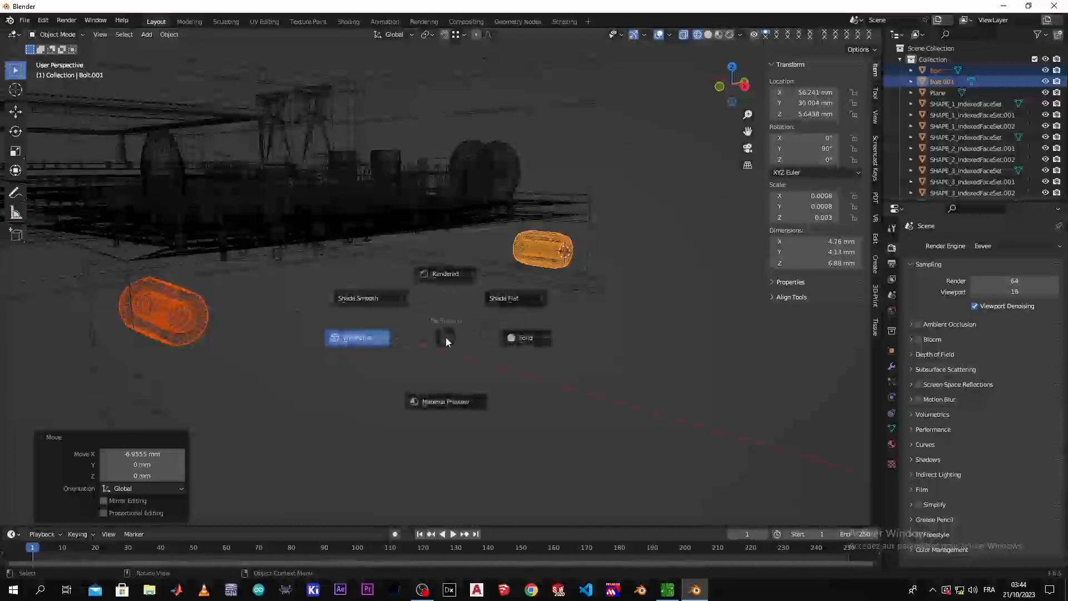
click(531, 340)
middle_drag(505, 356, 436, 386)
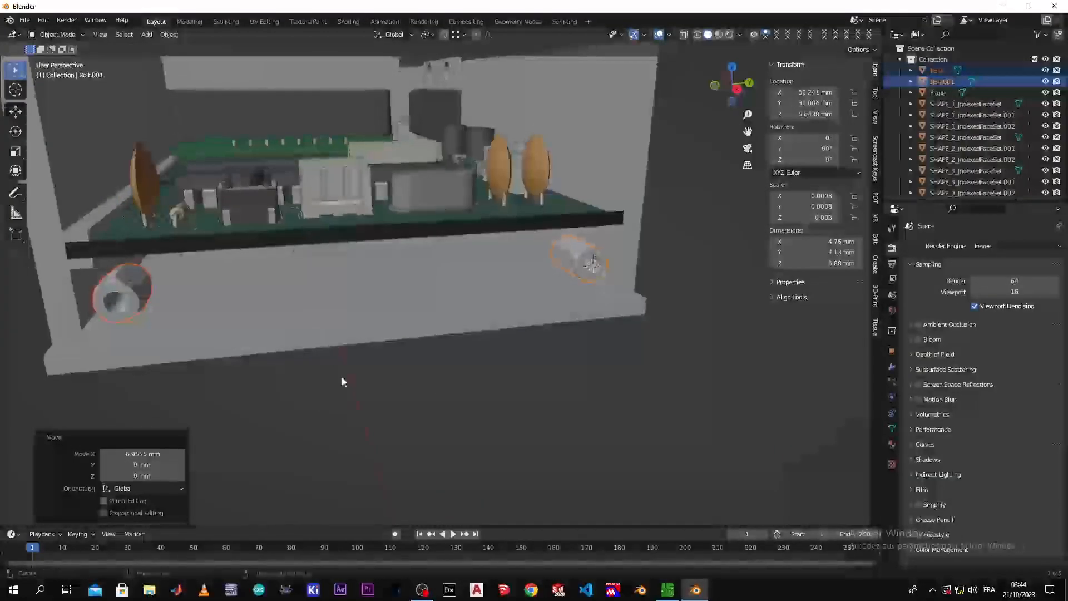
- Select the border edge loop of the left wall opening beside the nut in the enclosure mesh and fill it with a face
click(357, 334)
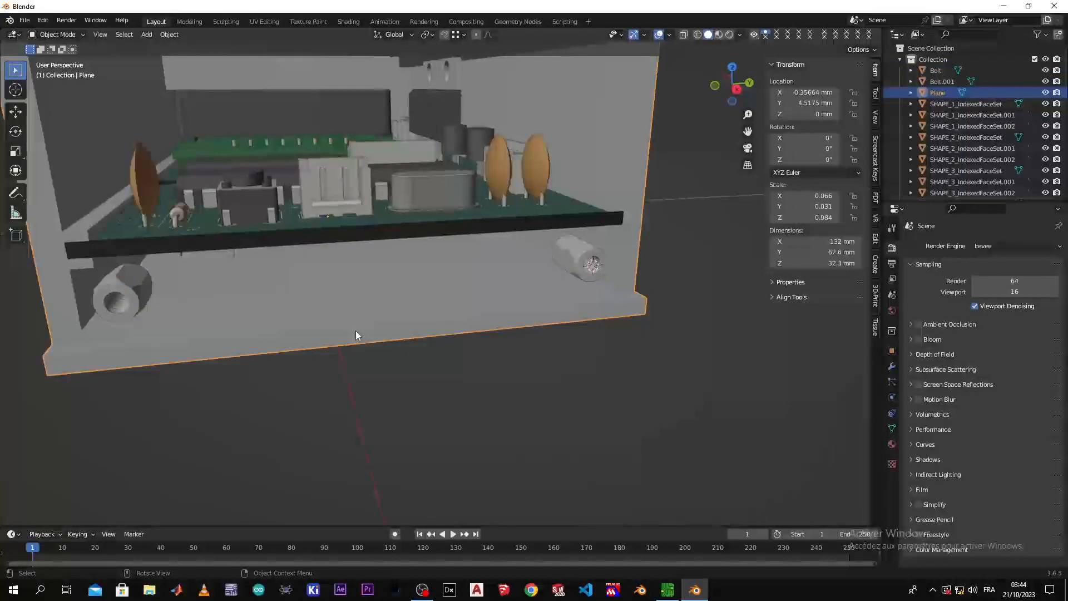
key(Tab)
middle_drag(329, 382, 443, 404)
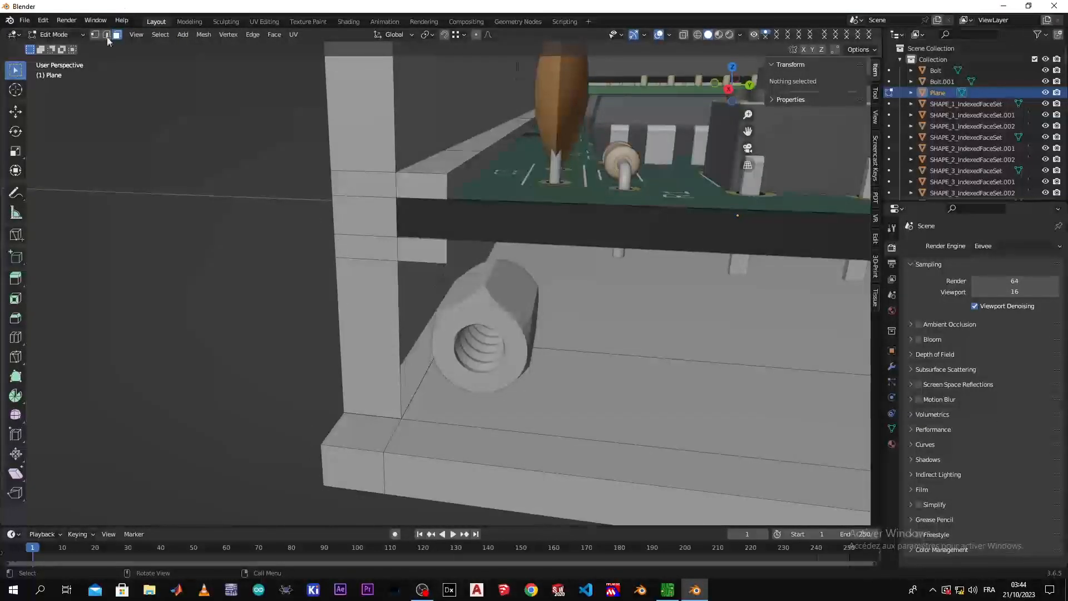
click(418, 390)
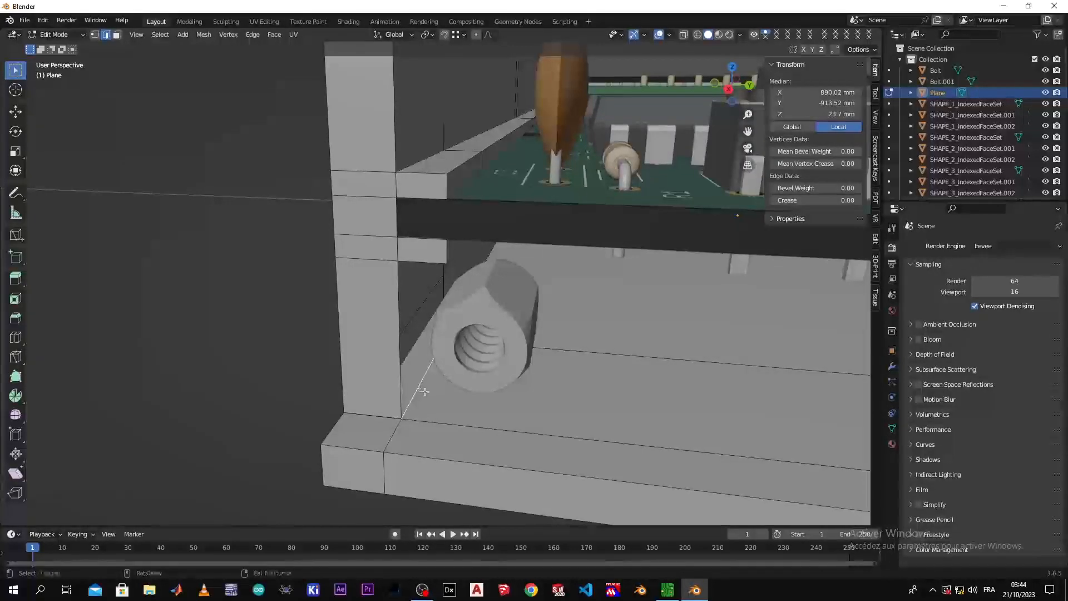
alt+shift+click(421, 383)
alt+shift+click(421, 382)
middle_drag(440, 348, 424, 374)
click(425, 376)
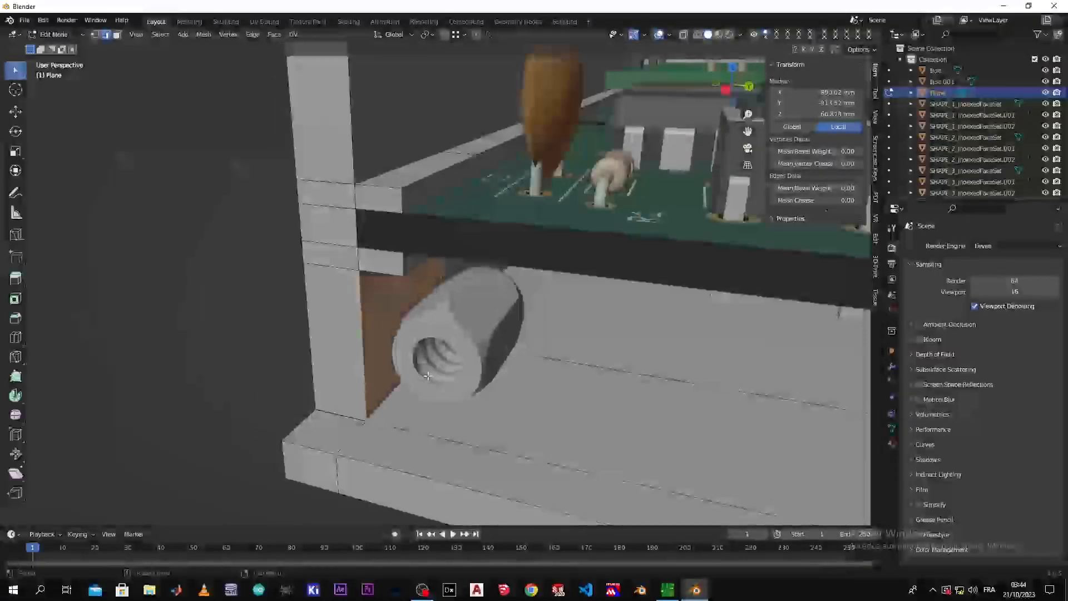
- Select the border edge loop of the right wall opening beside the other nut and fill it with a face
shift+middle_drag(751, 456, 486, 357)
scroll(490, 370, down, 1)
scroll(491, 371, down, 2)
middle_drag(642, 439, 689, 398)
scroll(689, 398, down, 2)
shift+middle_drag(782, 345, 534, 384)
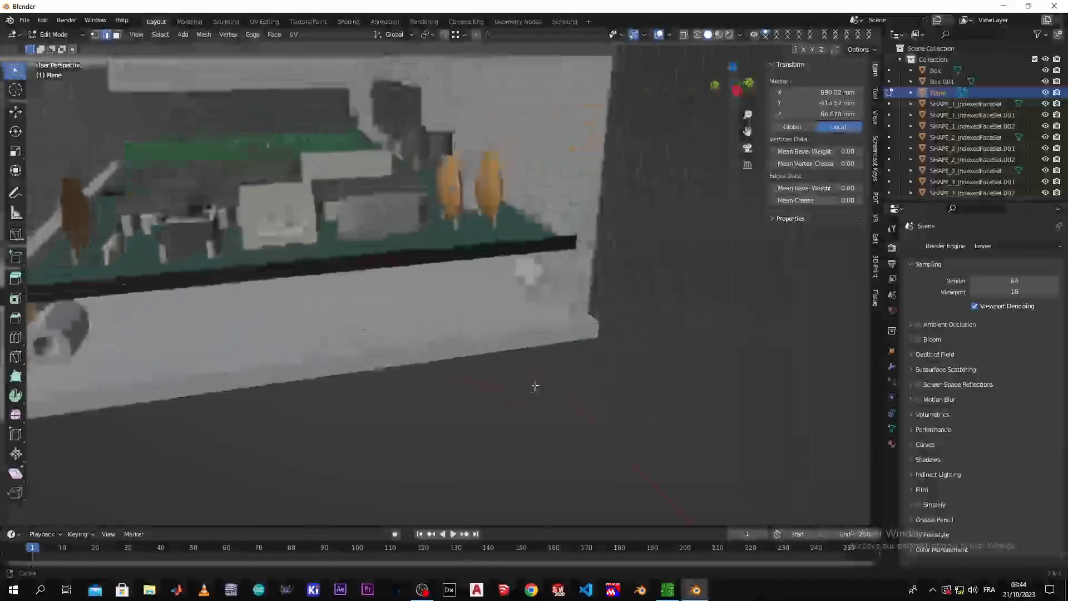
scroll(632, 312, up, 2)
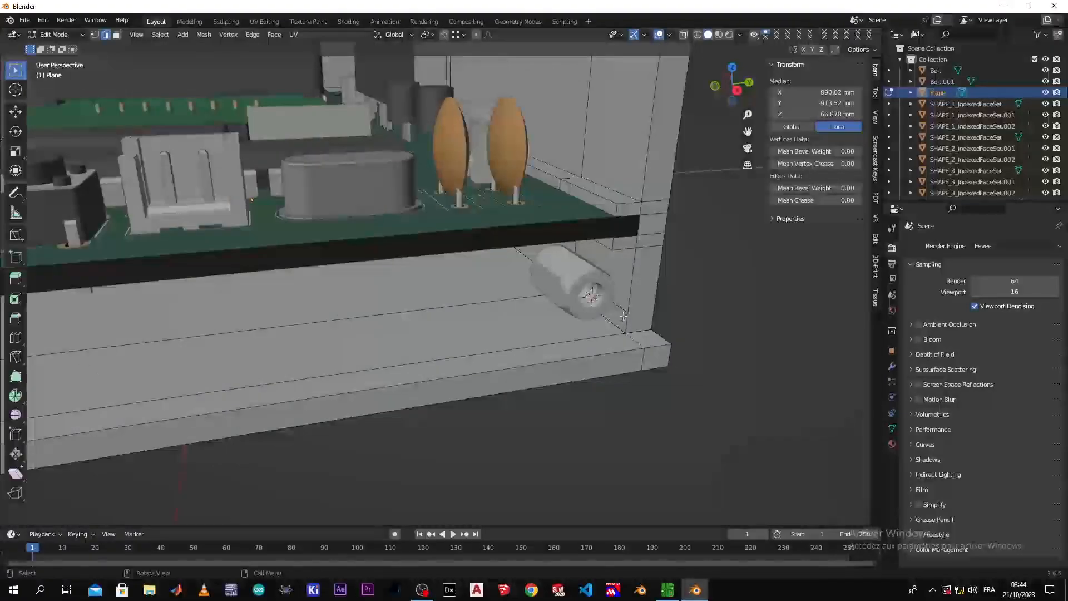
scroll(623, 316, up, 2)
click(689, 341)
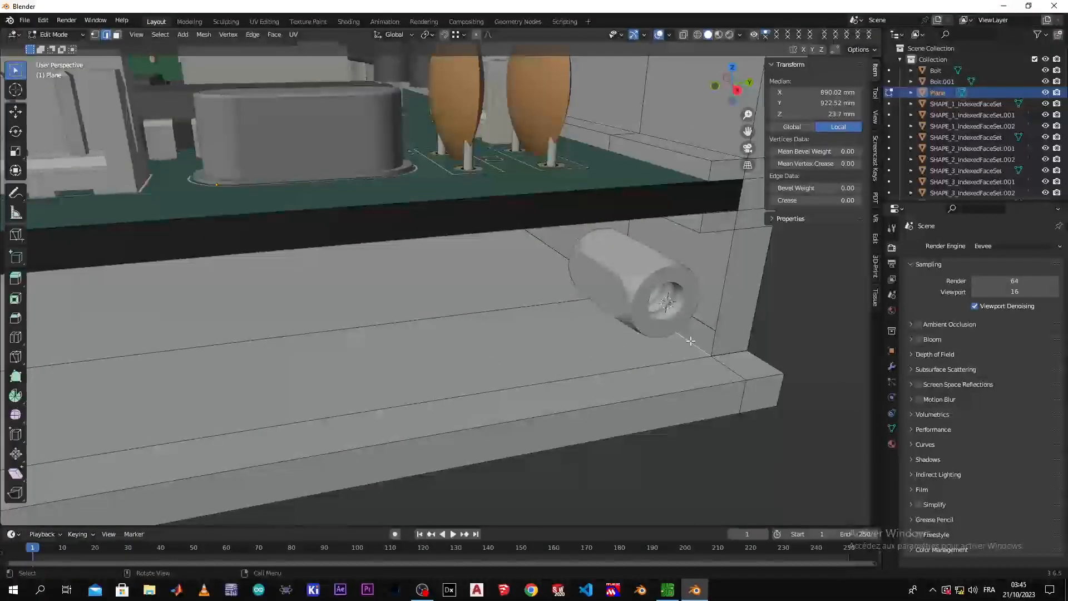
alt+shift+click(690, 341)
alt+shift+click(690, 342)
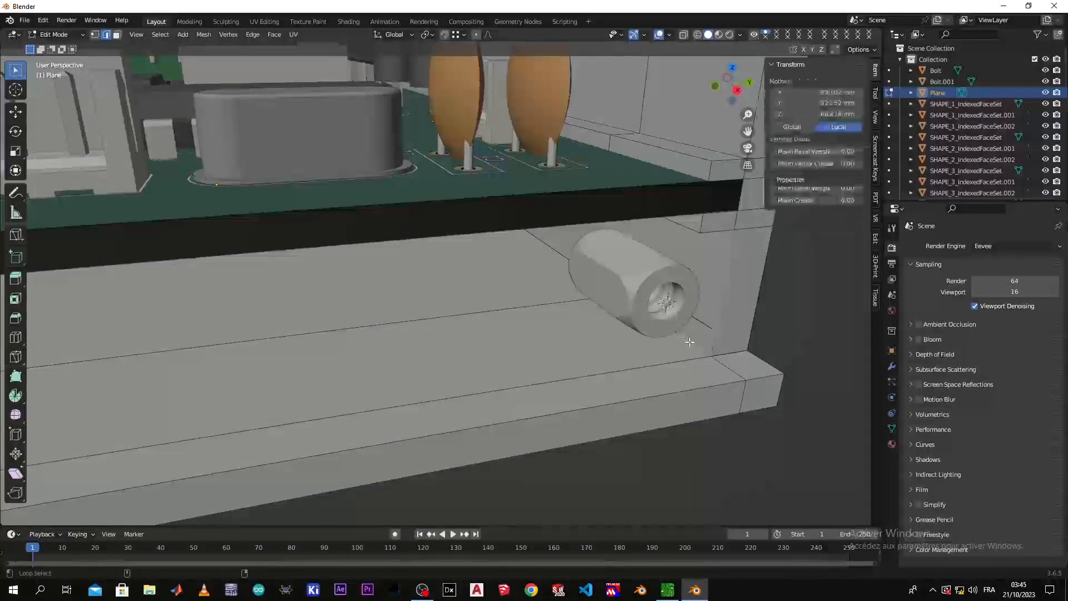
middle_drag(689, 342, 587, 364)
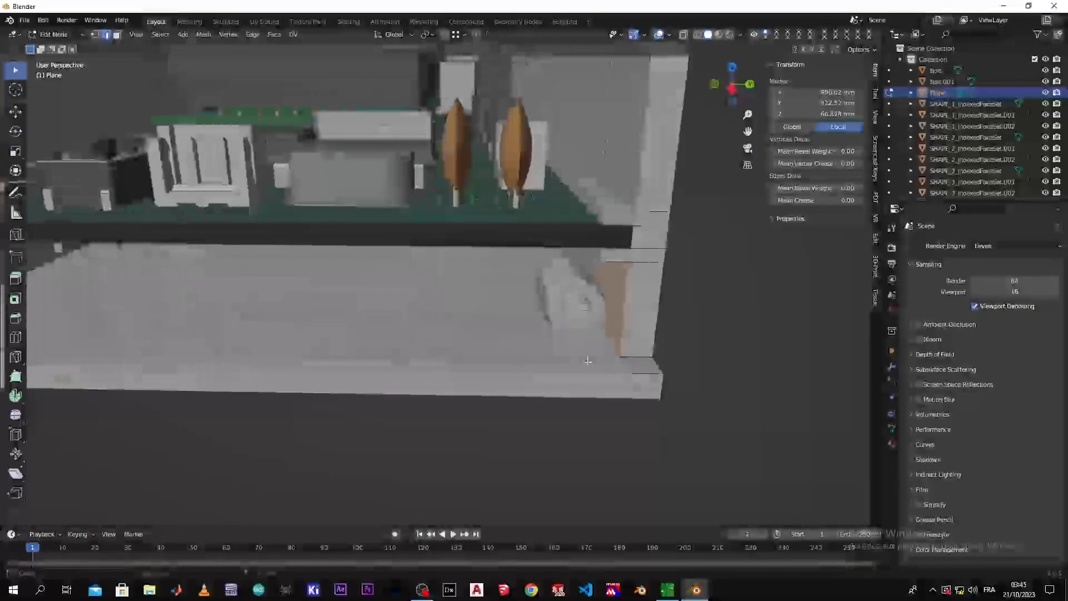
- Add a loop cut slid fully to the right wall's inner edge with factor -1.000, and move it -4 mm along Y
key(g)
key(g)
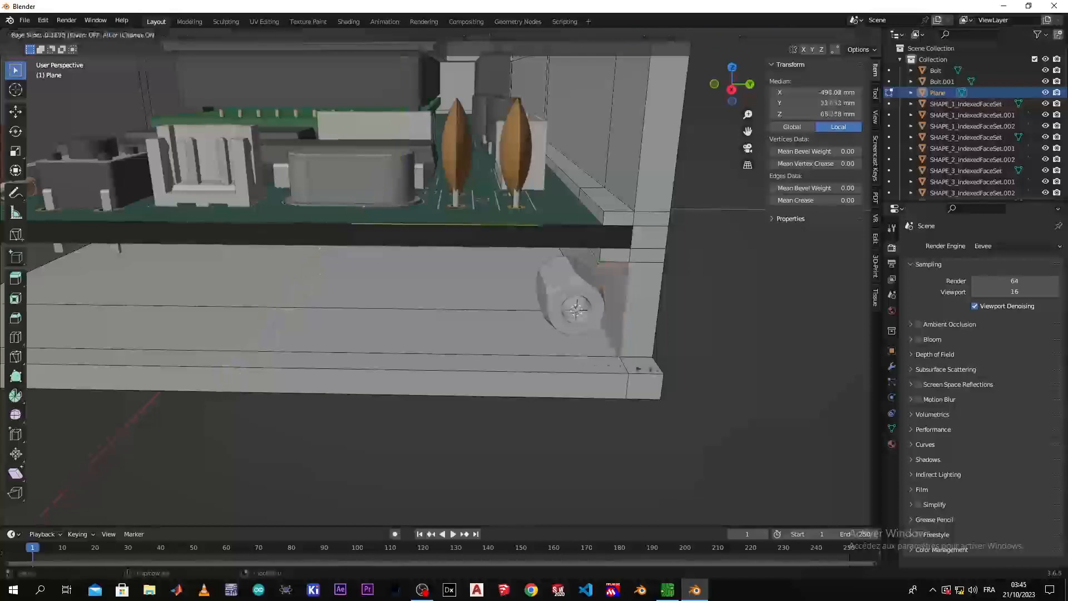
click(50, 384)
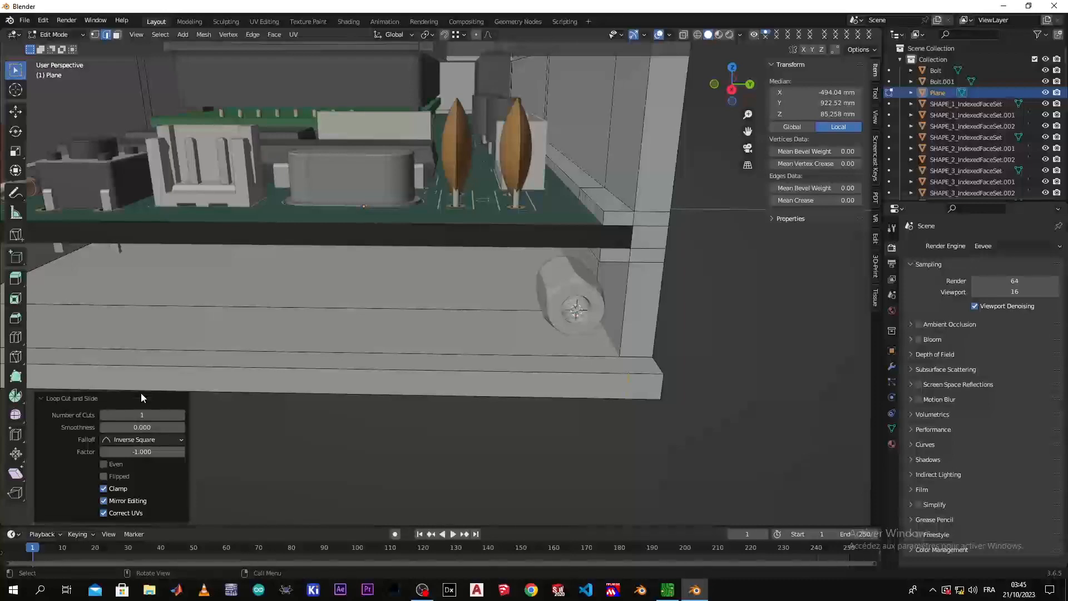
click(283, 445)
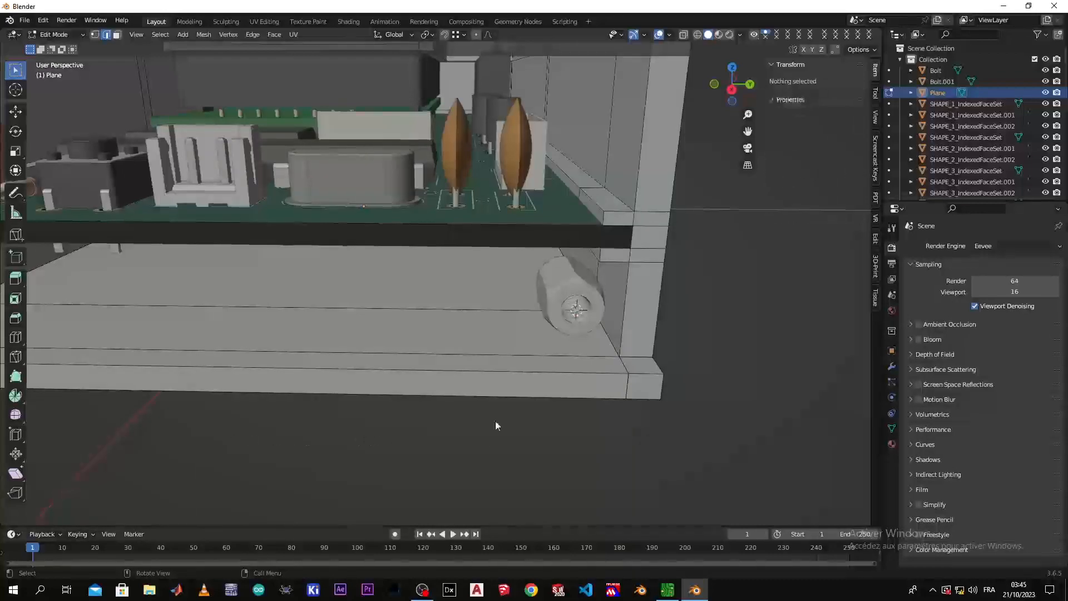
key(ctrl+z)
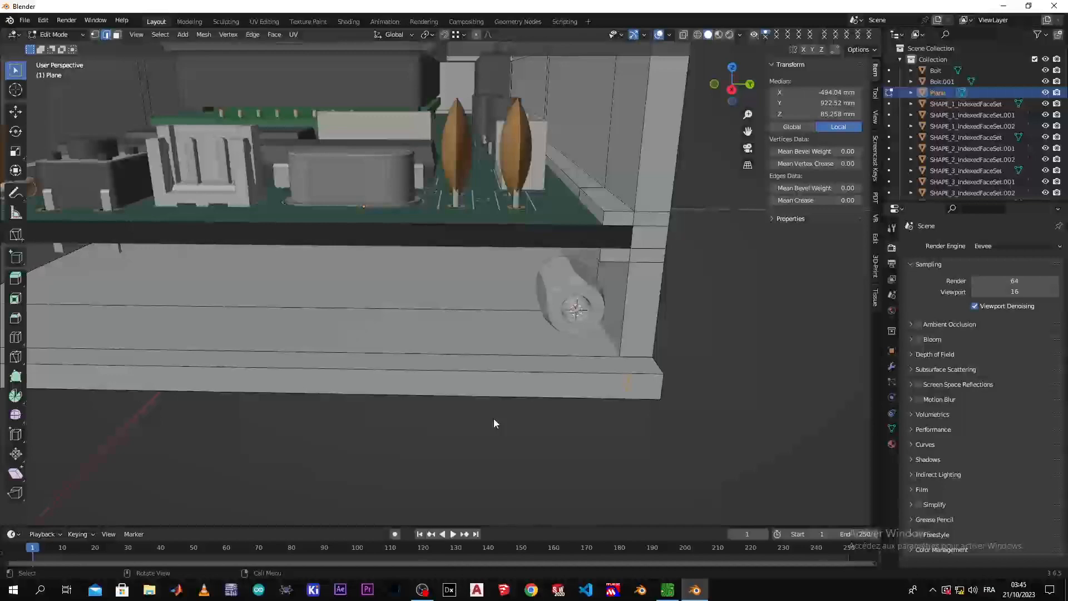
key(g)
key(y)
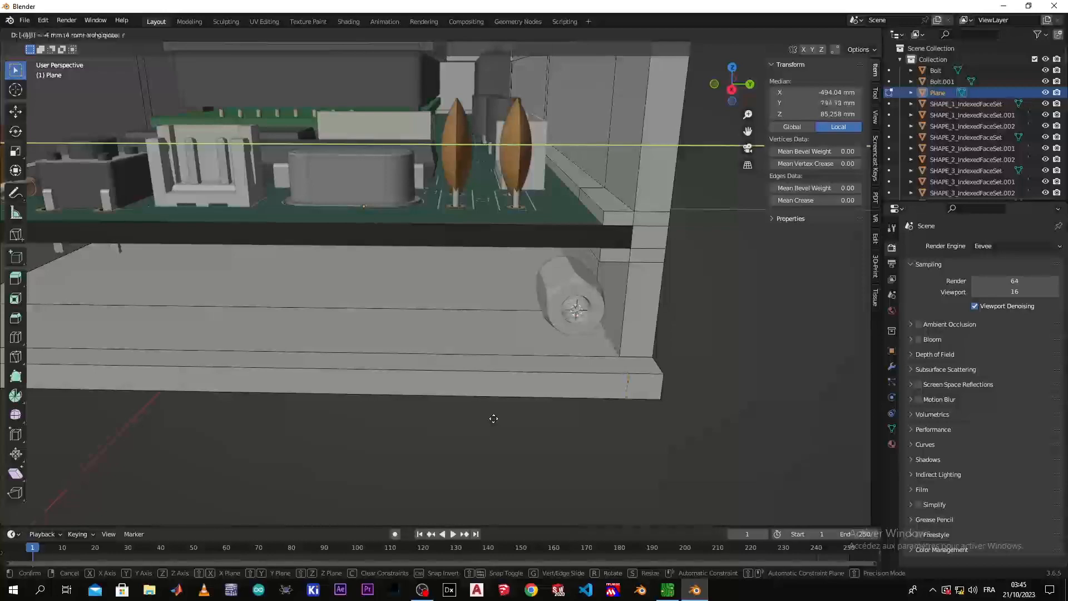
key(minus)
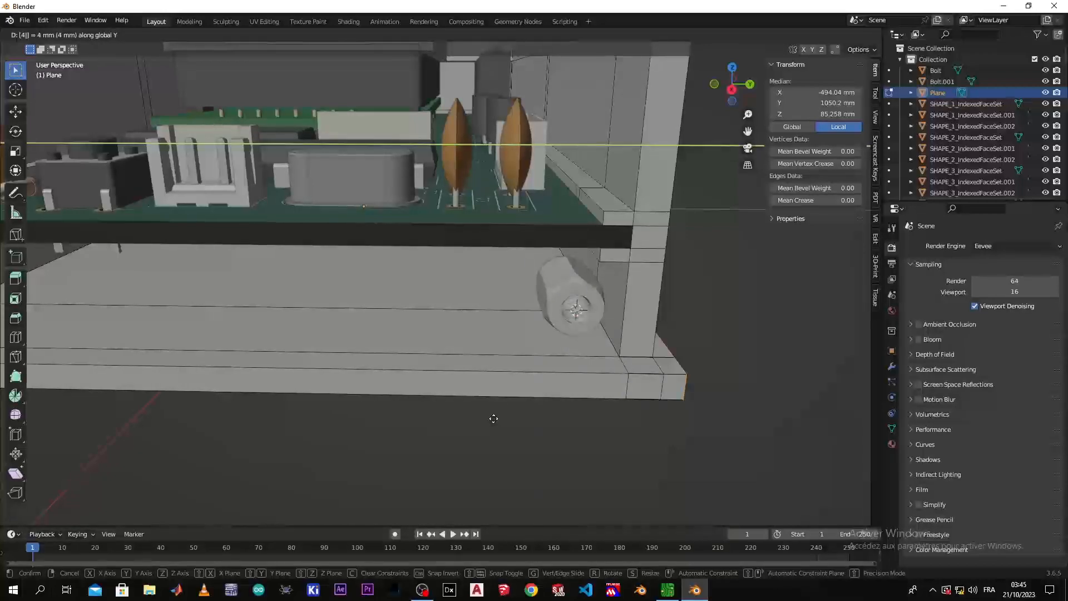
key(minus)
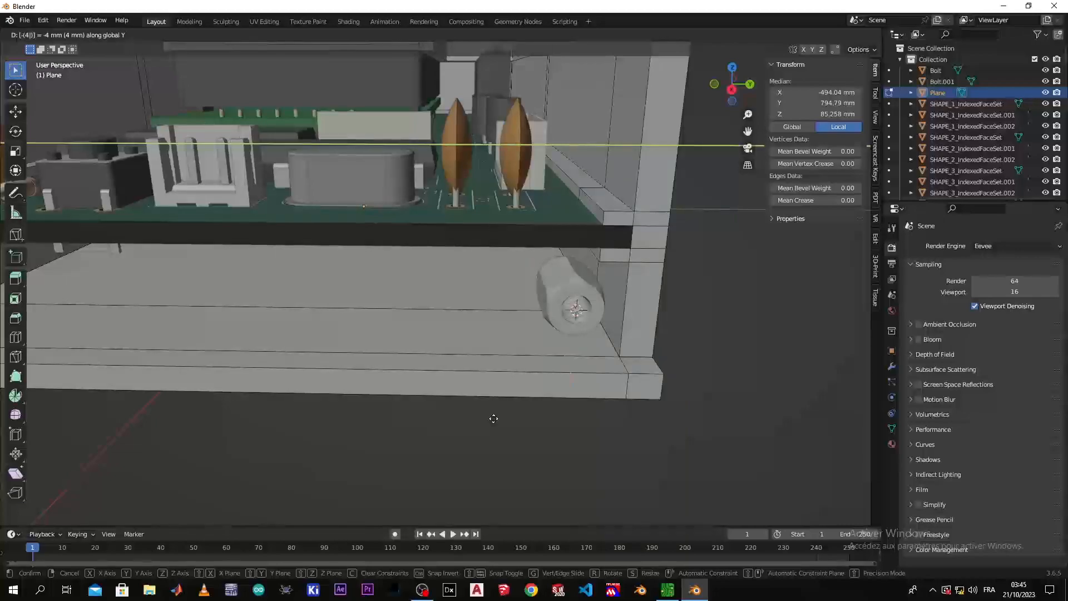
key(Return)
- Add a loop cut slid fully to the left wall's inner edge with factor 1.000, and move it 4 mm along Y
middle_drag(418, 407, 483, 410)
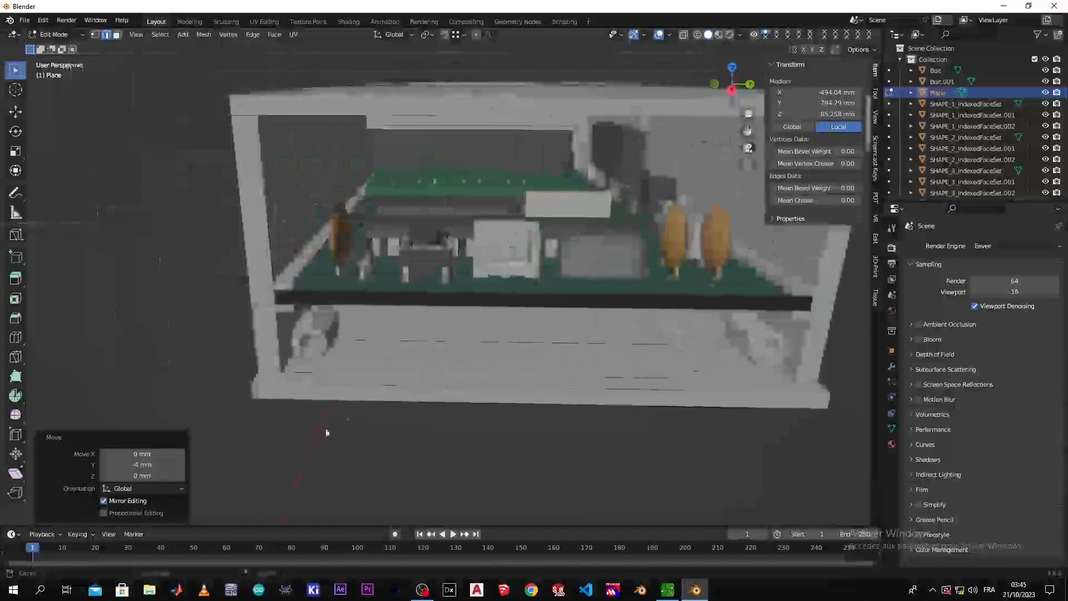
scroll(316, 424, up, 3)
scroll(320, 424, down, 3)
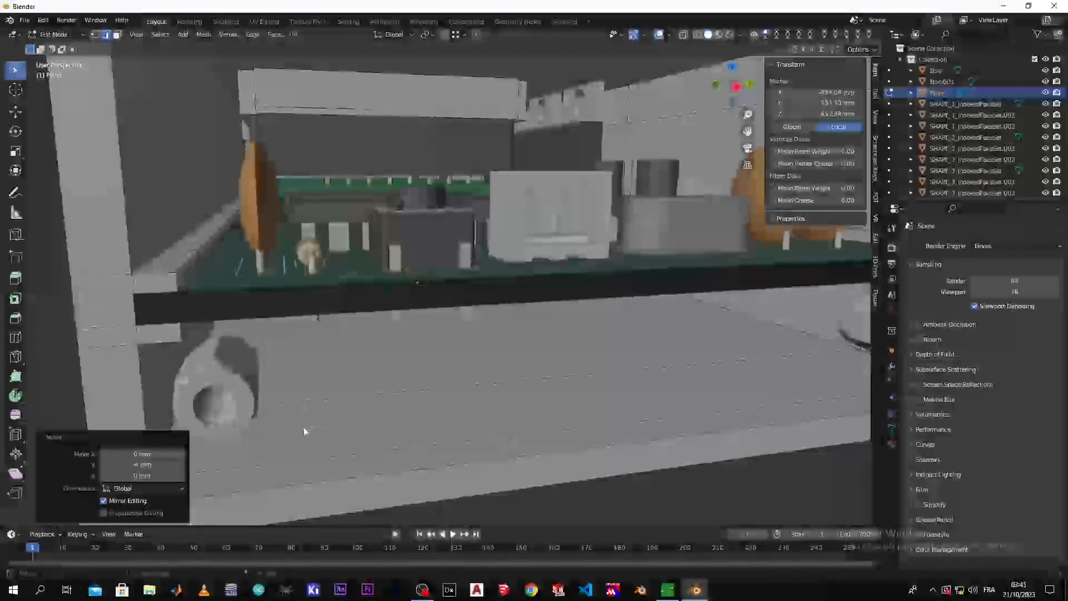
scroll(304, 433, down, 1)
key(g)
key(g)
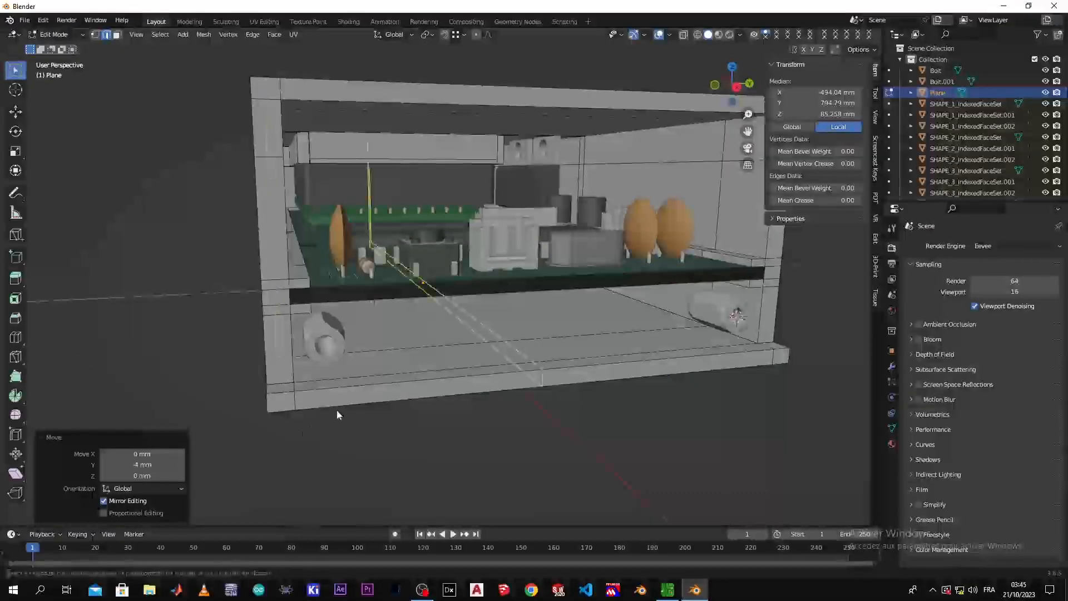
click(267, 416)
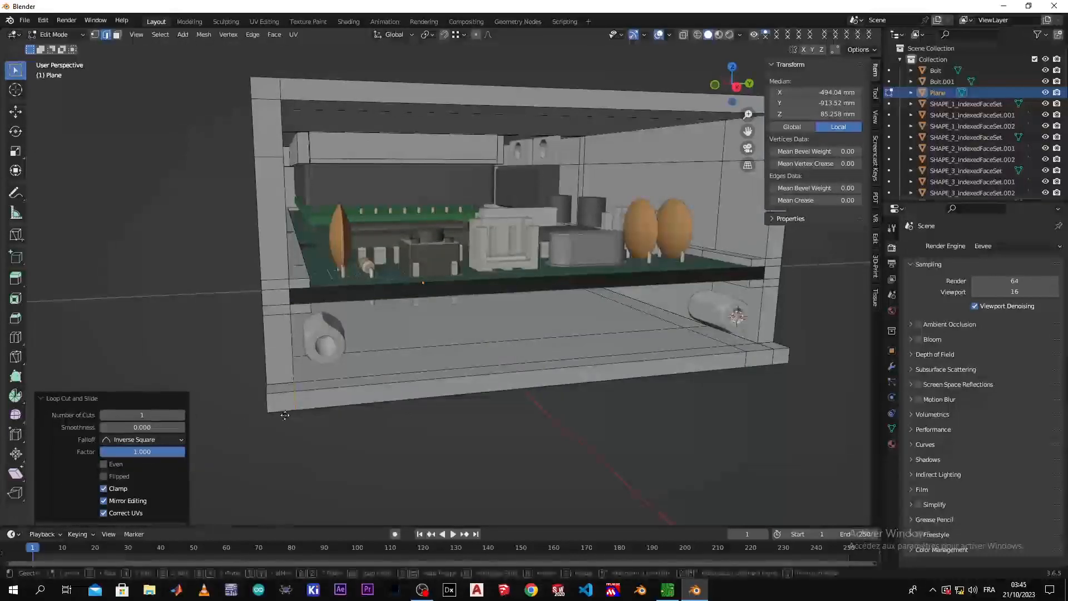
key(g)
key(y)
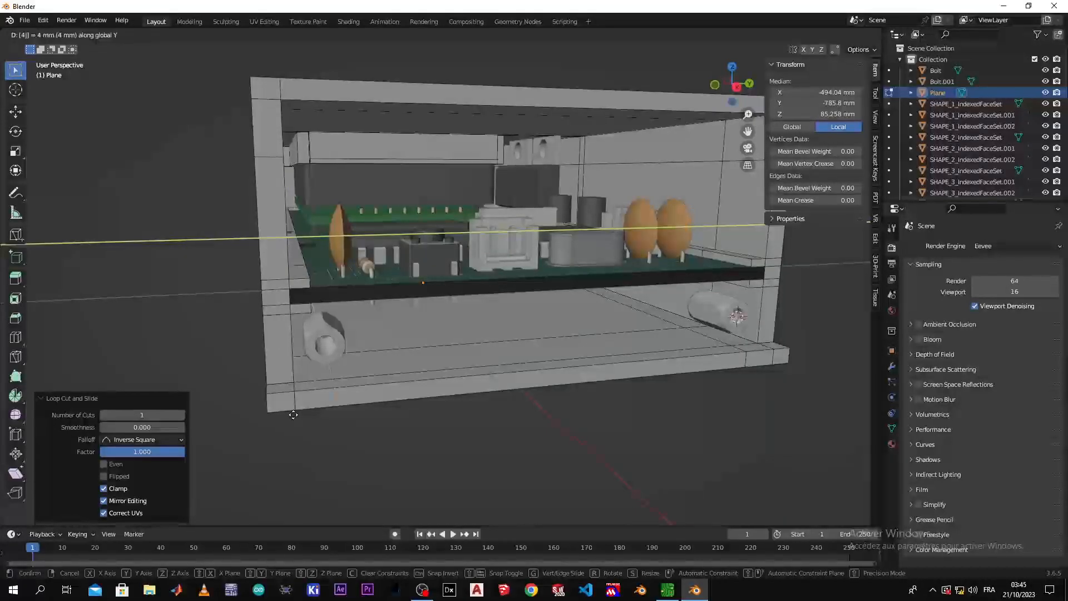
key(Return)
- Extrude the two narrow floor faces beneath the left and right nuts upward by about 2.2 mm
middle_drag(293, 414, 337, 395)
scroll(282, 386, up, 3)
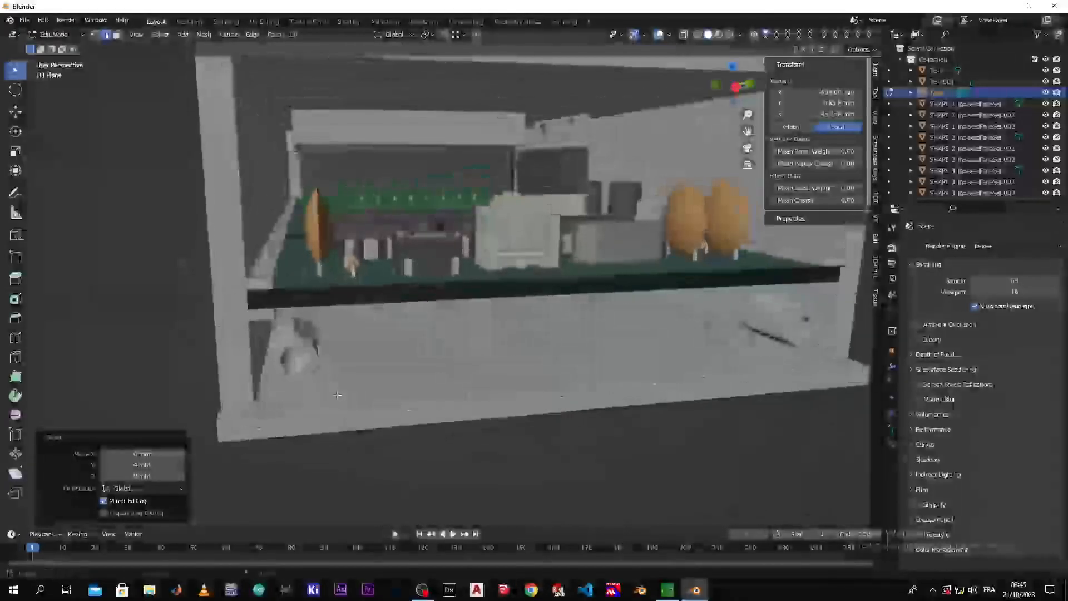
key(3)
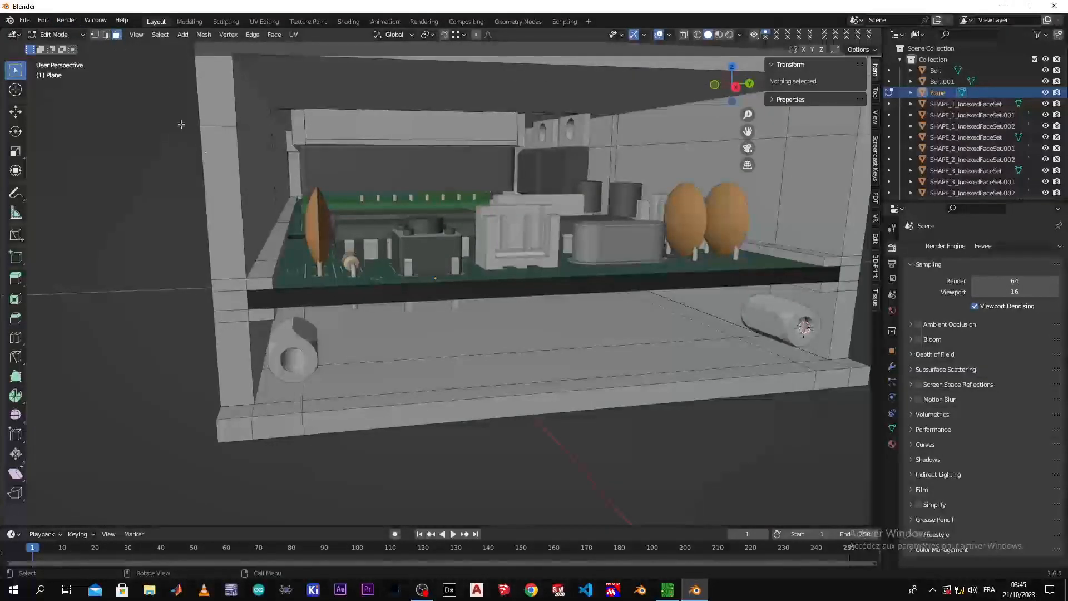
click(288, 392)
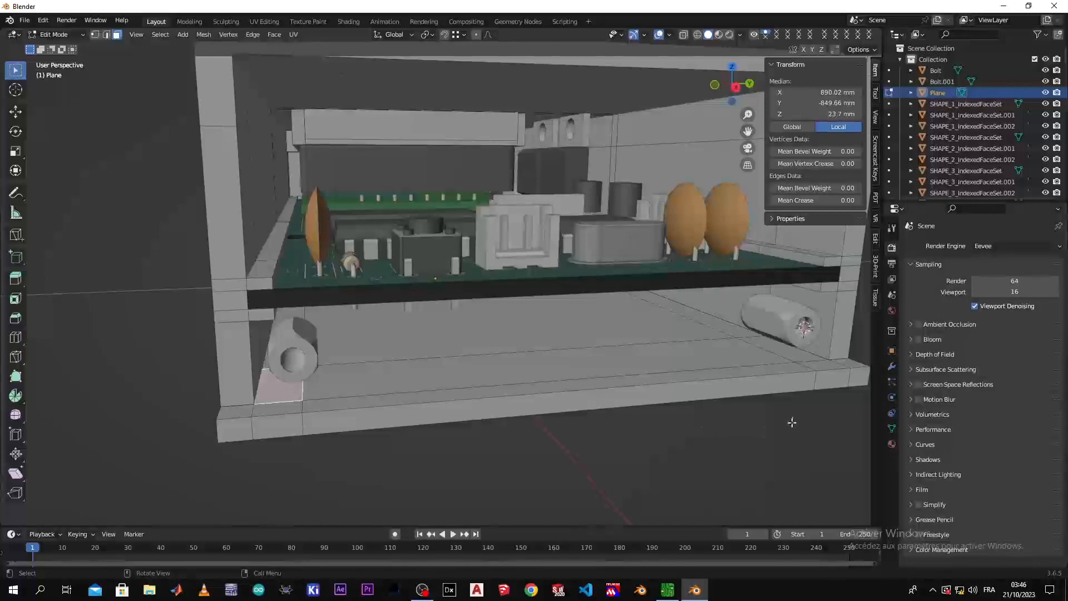
shift+click(802, 352)
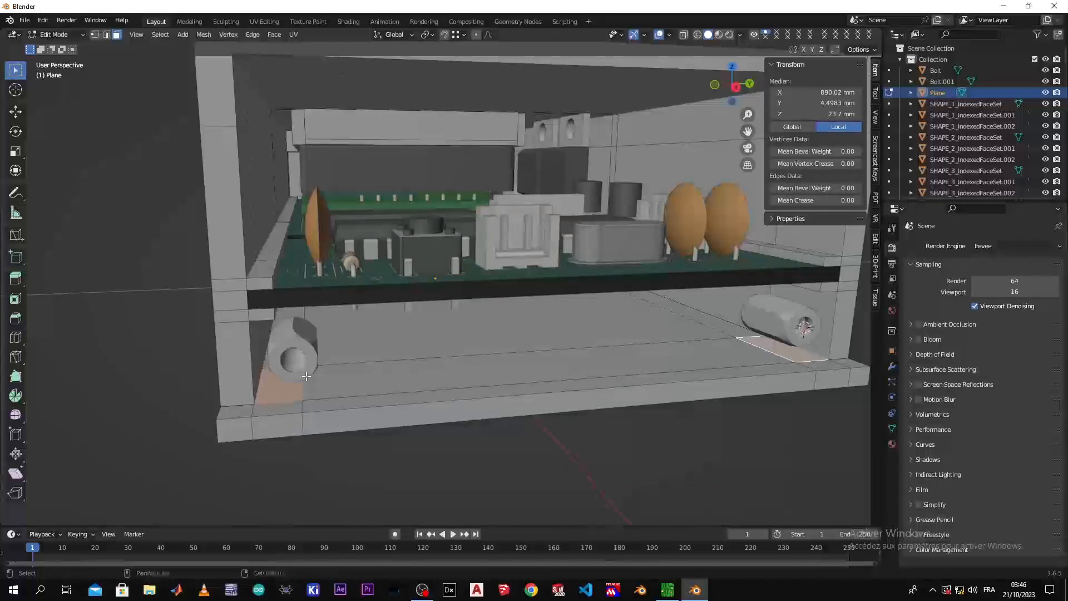
key(e)
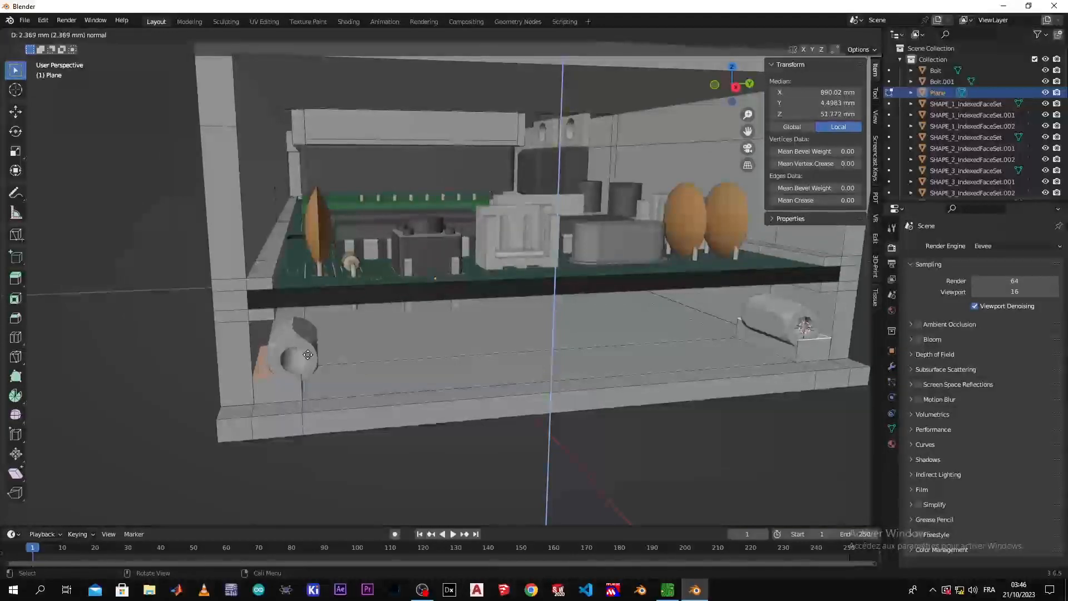
click(308, 356)
middle_drag(307, 356, 209, 388)
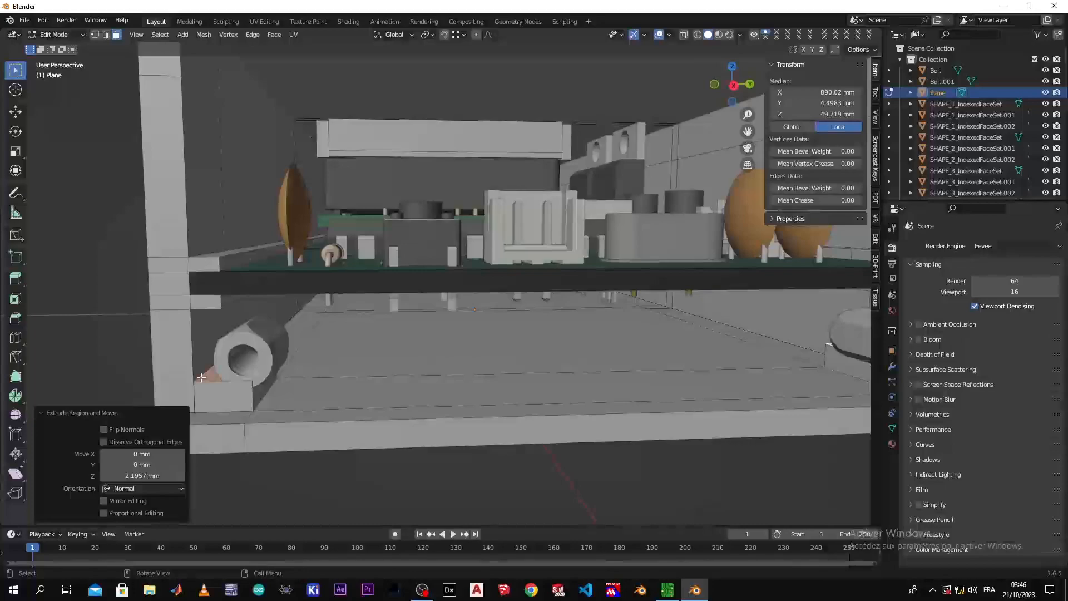
key(ctrl+r)
click(196, 340)
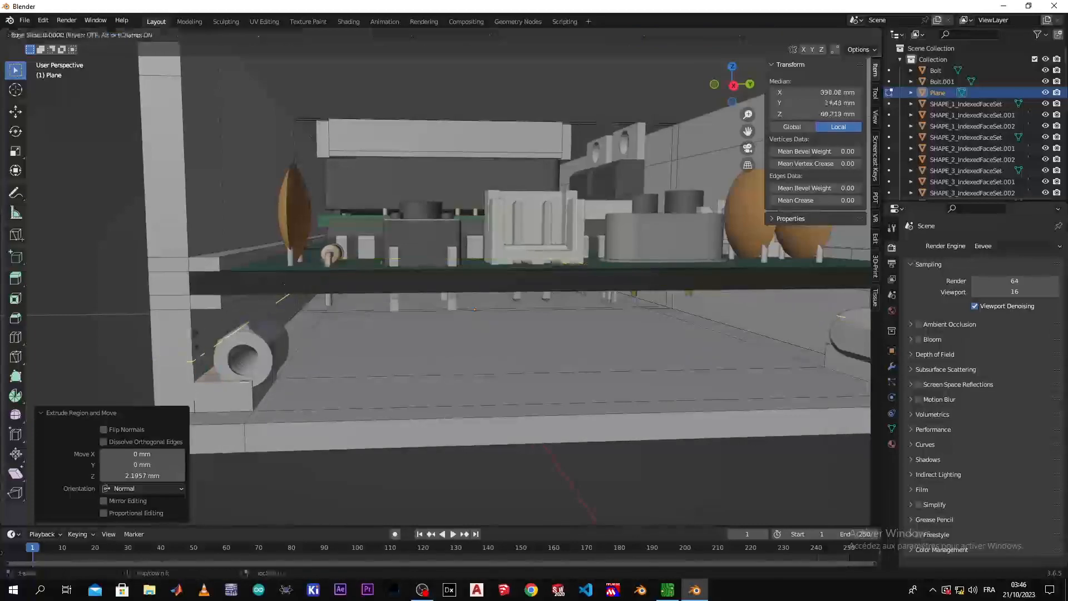
right_click(203, 361)
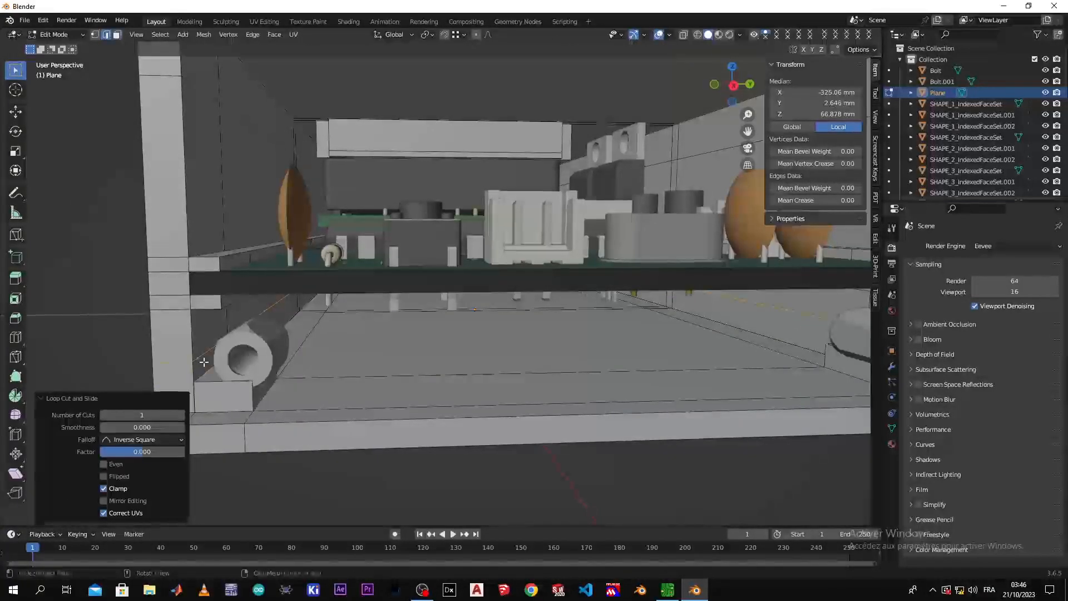
click(204, 362)
- Turn on snapping and add a horizontal loop cut on the side walls, slid to factor 0.397 to match the raised blocks' top
click(443, 35)
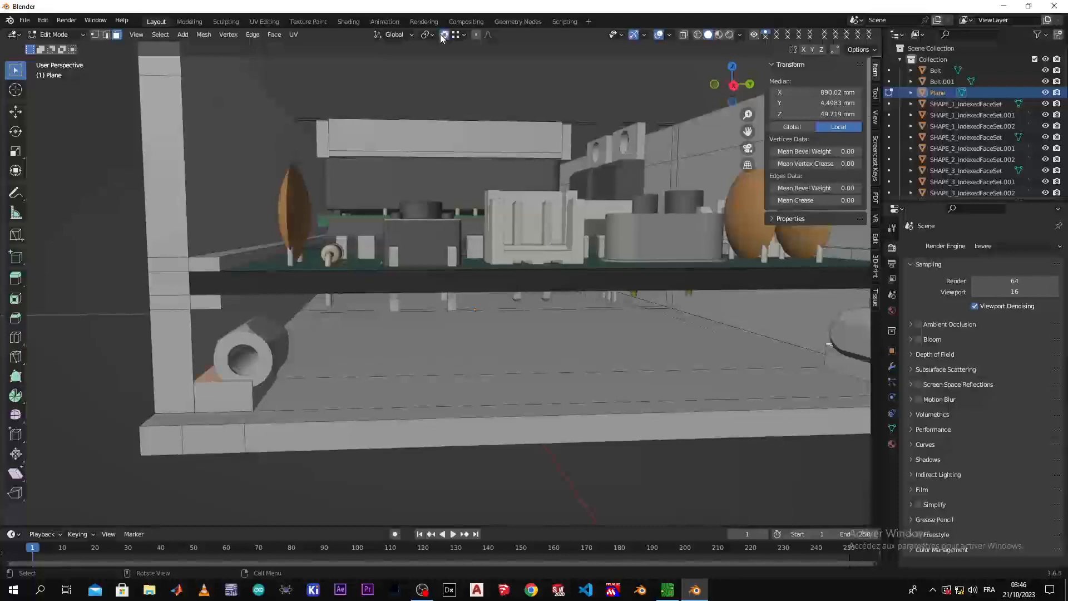
key(ctrl+r)
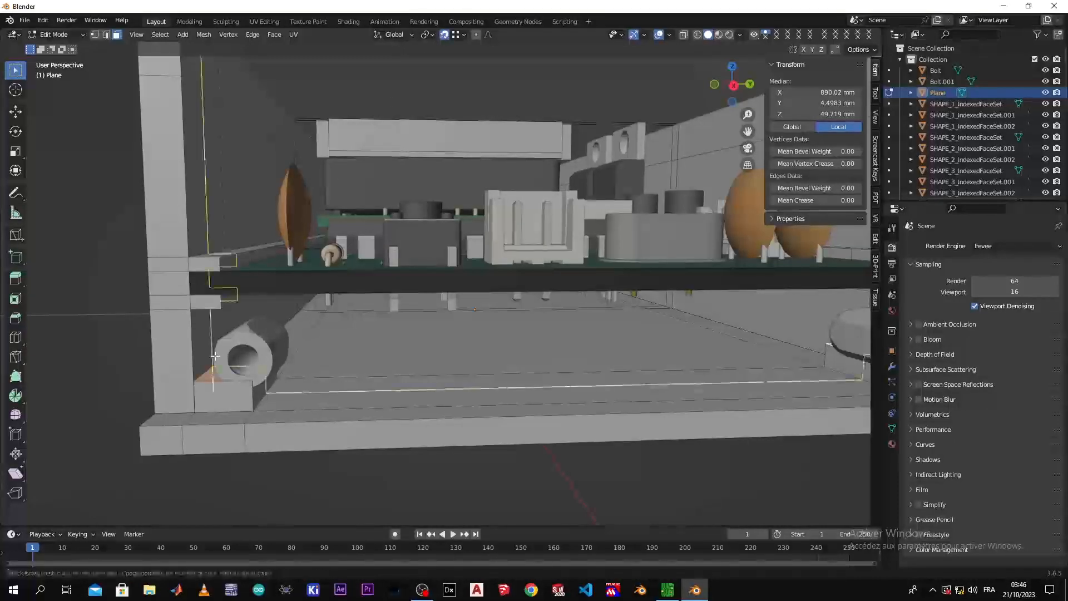
click(179, 362)
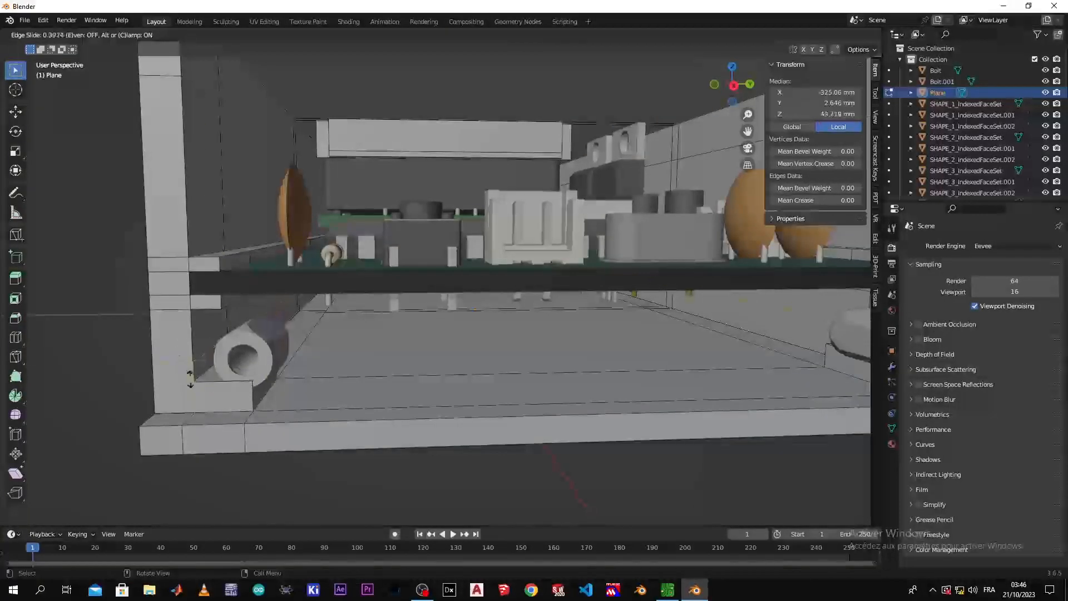
click(189, 377)
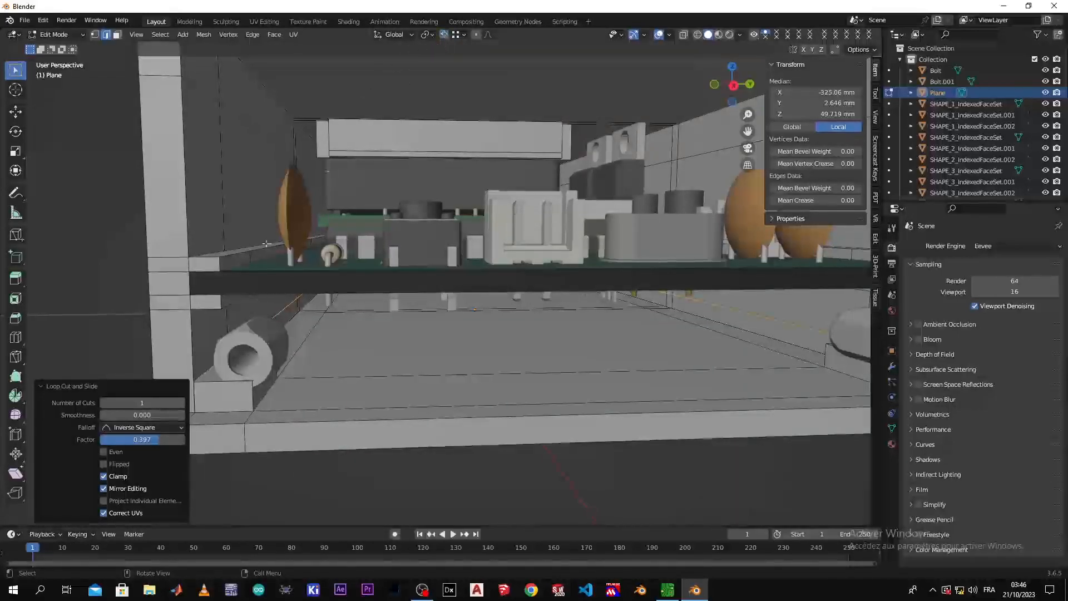
- Add another horizontal loop cut on the side walls, slid to factor -0.253 to line up with the top of the nuts
click(164, 359)
key(ctrl+r)
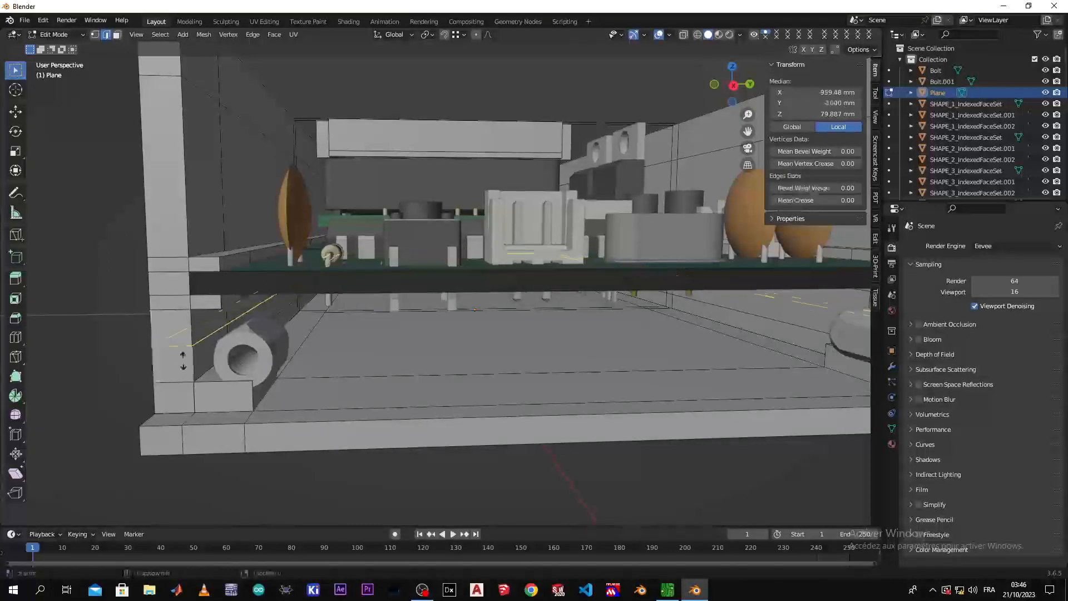
click(187, 361)
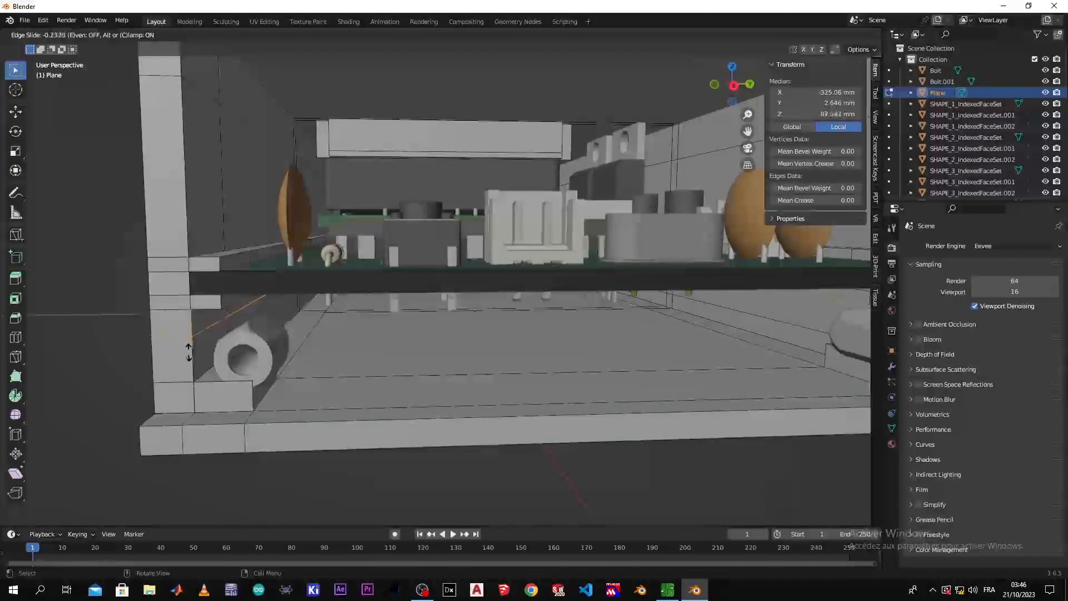
click(189, 352)
scroll(189, 351, down, 1)
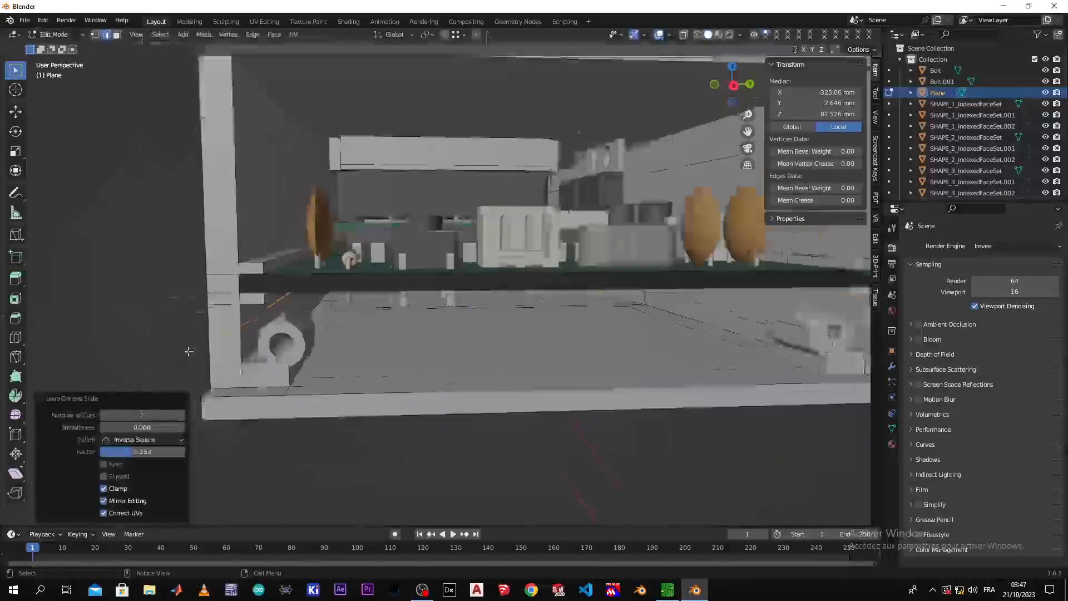
mouse_move(191, 354)
middle_down()
mouse_move(207, 356)
mouse_move(214, 384)
mouse_move(210, 351)
mouse_move(186, 359)
middle_up()
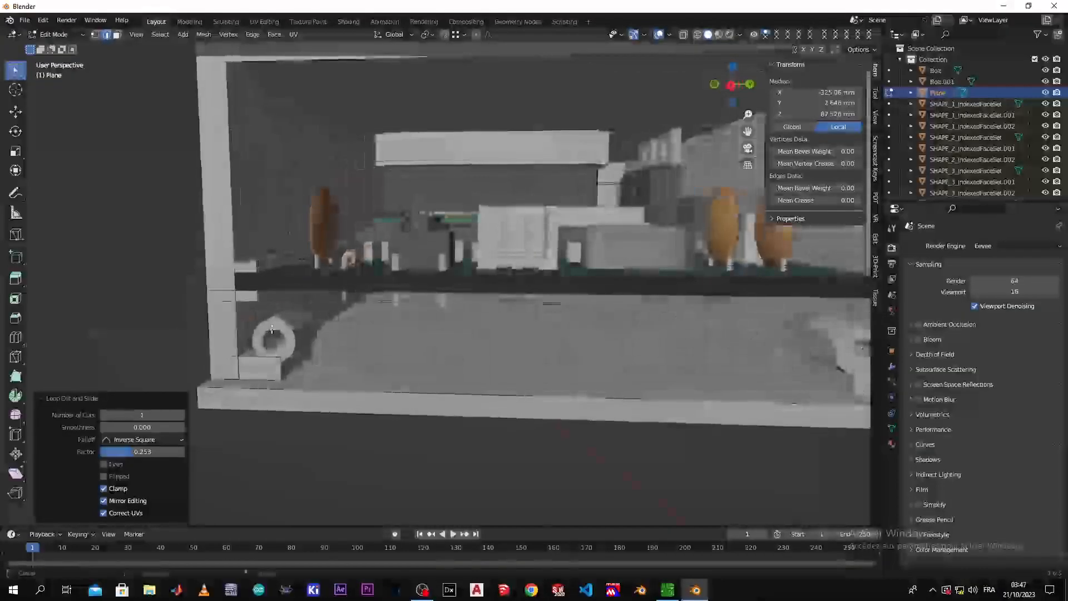
- Select the side wall faces beside the left and right nuts and extrude them as individual faces inward against the nuts
key(3)
alt+click(267, 332)
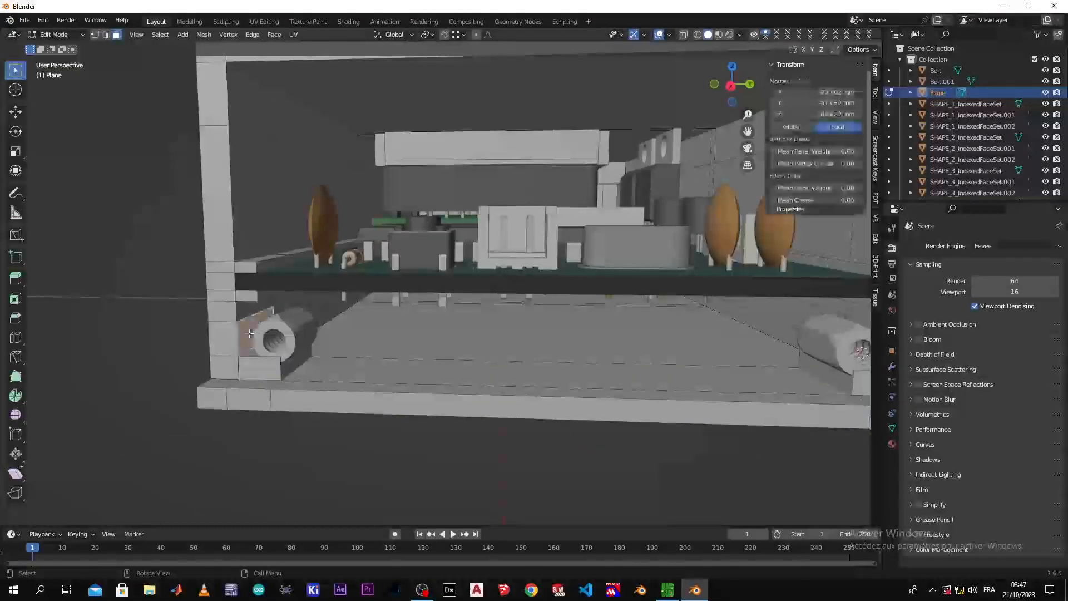
middle_drag(320, 351, 217, 389)
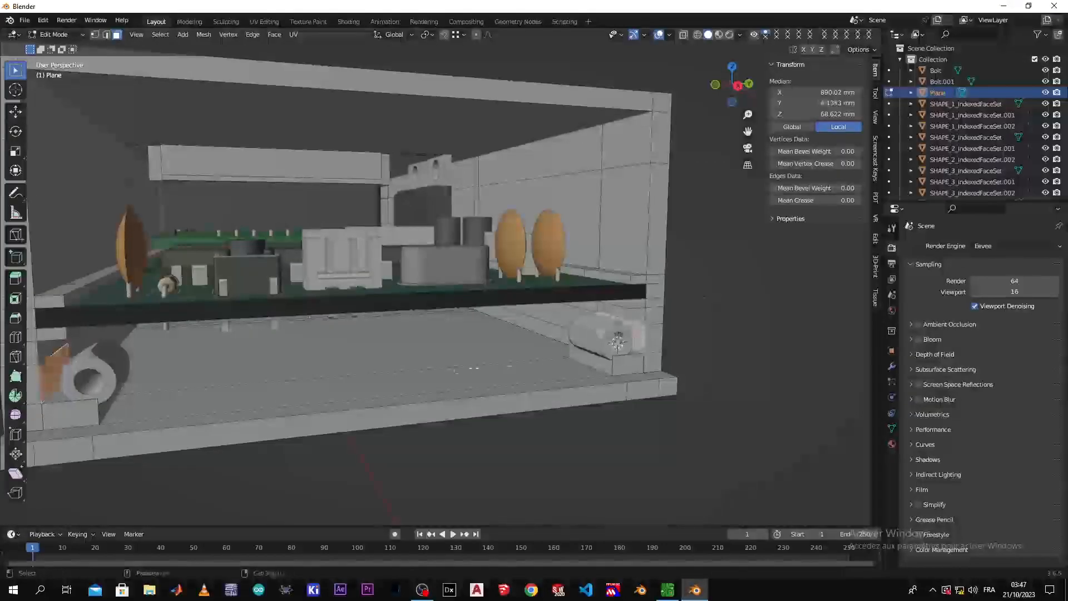
scroll(298, 394, up, 5)
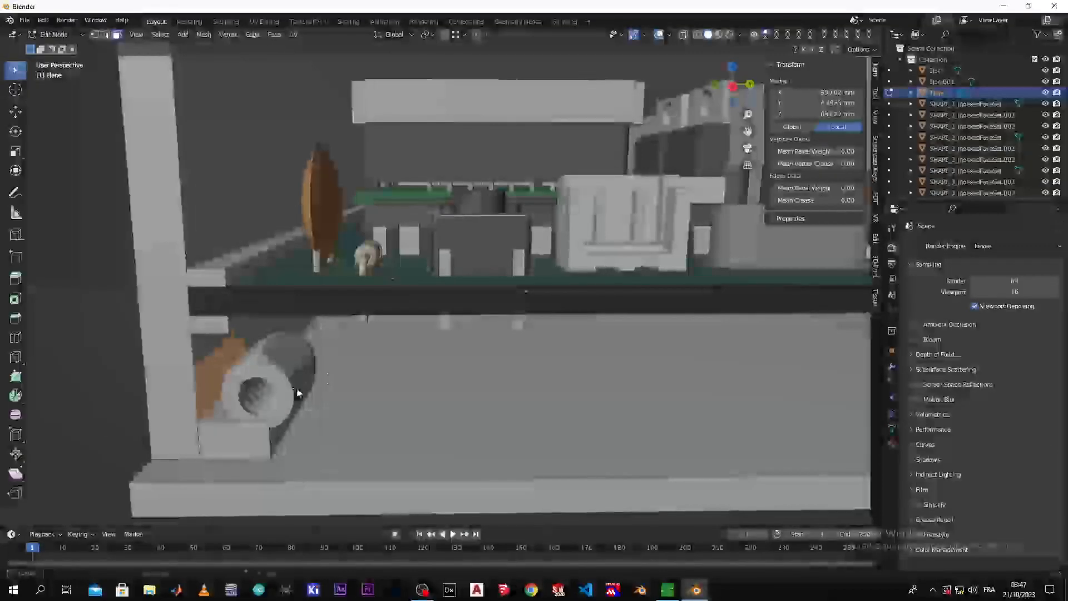
right_click(299, 388)
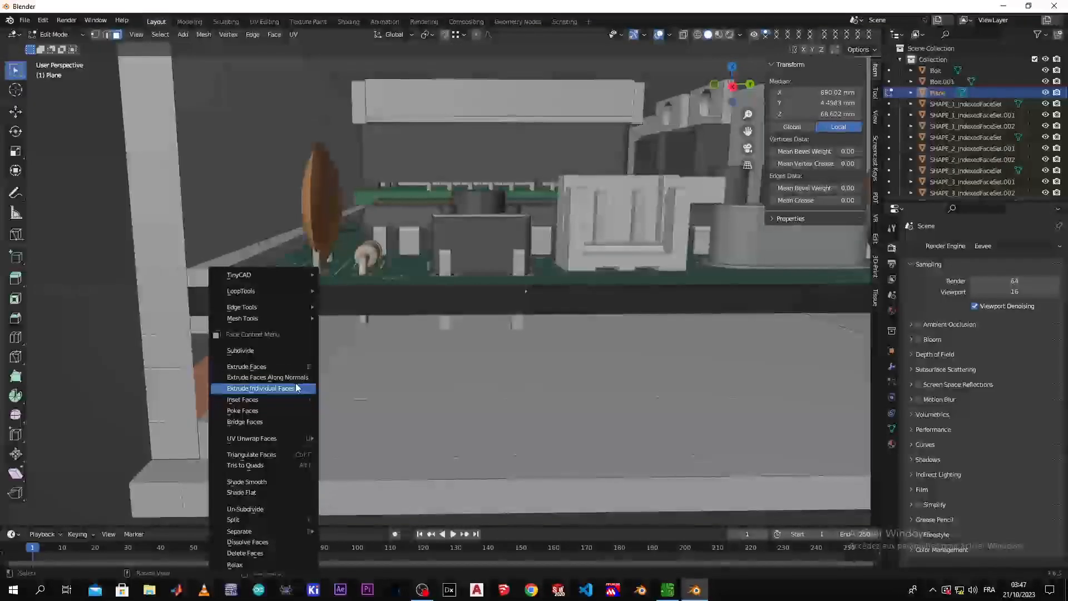
click(297, 388)
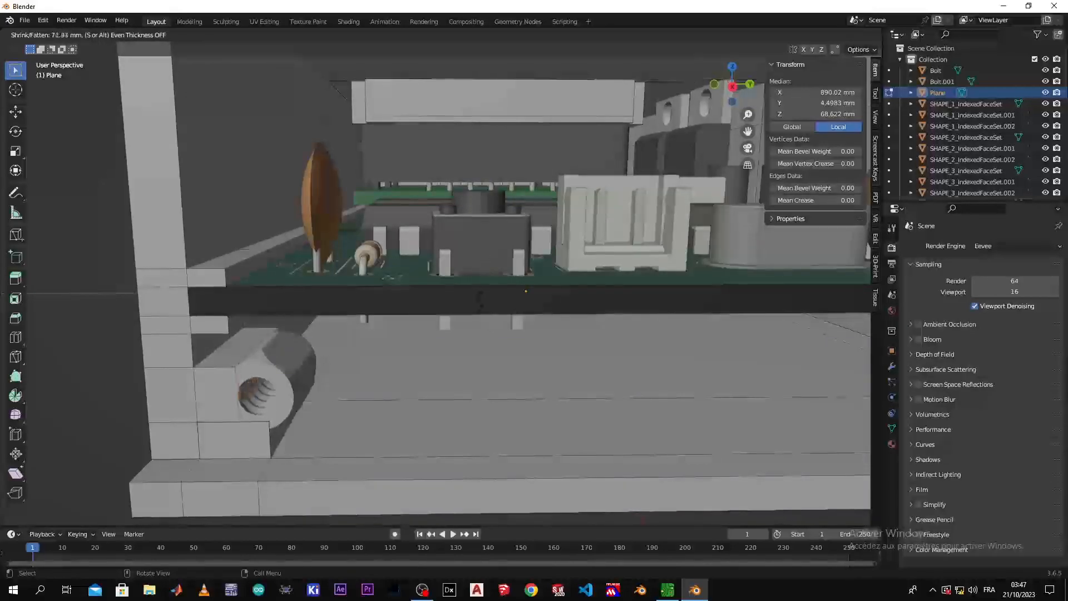
click(477, 309)
middle_drag(477, 308, 471, 359)
click(472, 361)
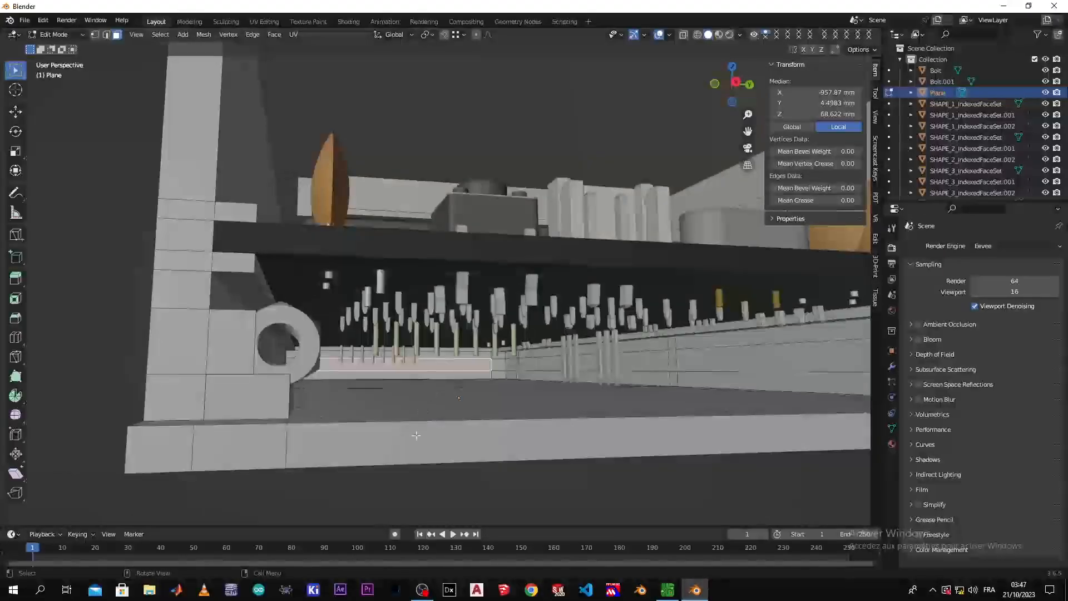
- Select the narrow top face along the floor's front lip and snap the 3D cursor to it
scroll(418, 423, down, 6)
middle_drag(419, 417, 478, 392)
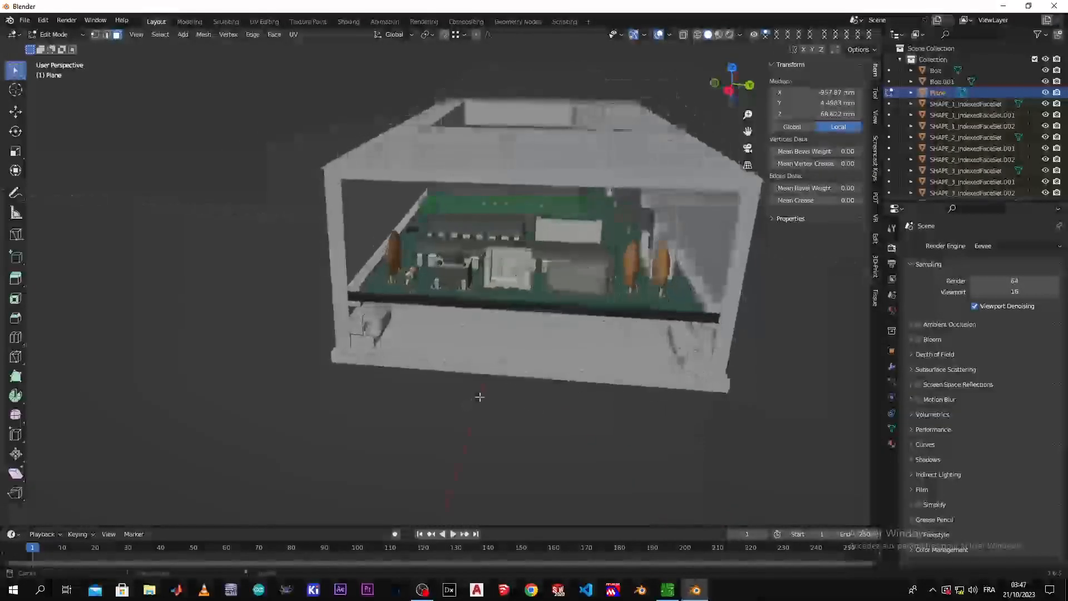
click(518, 363)
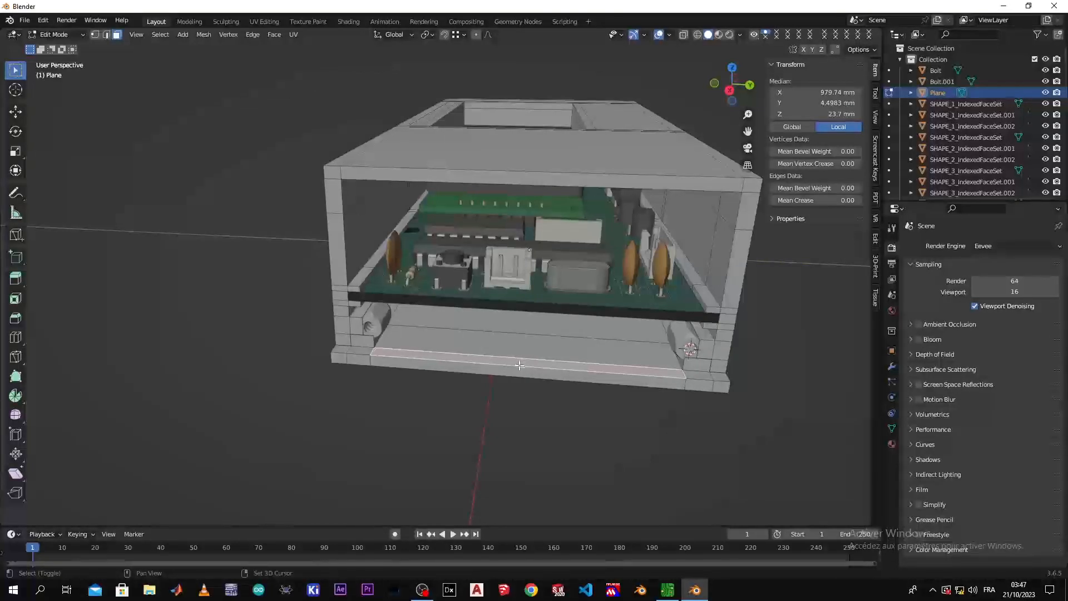
key(shift+s)
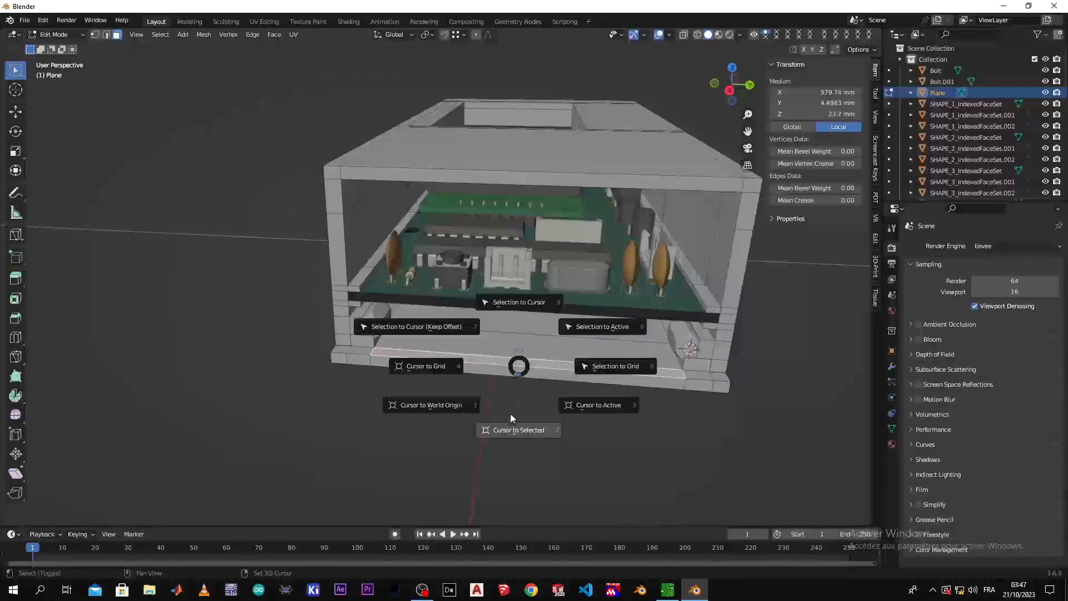
click(509, 427)
key(shift+s)
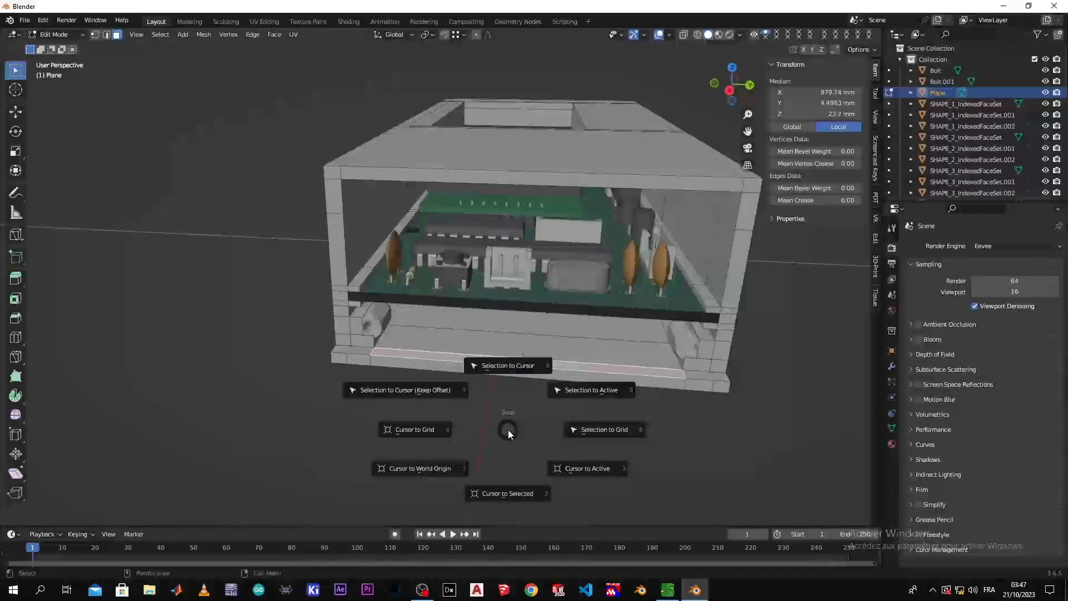
click(508, 429)
- Return to Object Mode, add a cube at the 3D cursor and scale it down to about 1.24 mm
mouse_move(514, 381)
middle_down()
mouse_move(514, 360)
mouse_move(518, 384)
middle_up()
click(519, 383)
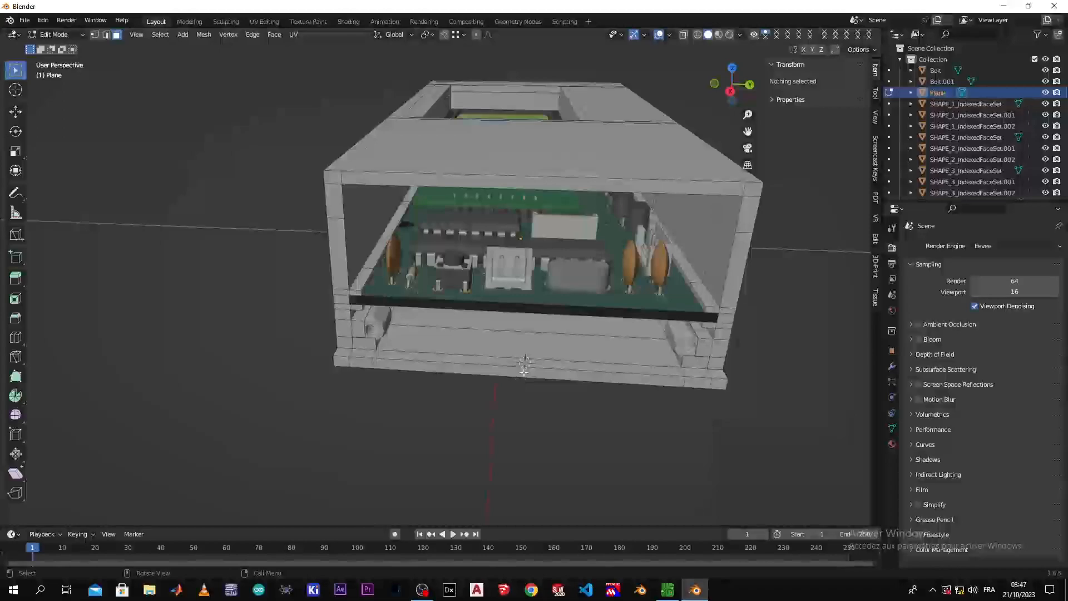
key(Tab)
mouse_move(507, 379)
middle_down()
mouse_move(437, 356)
mouse_move(441, 369)
mouse_move(520, 386)
mouse_move(595, 357)
mouse_move(522, 378)
middle_up()
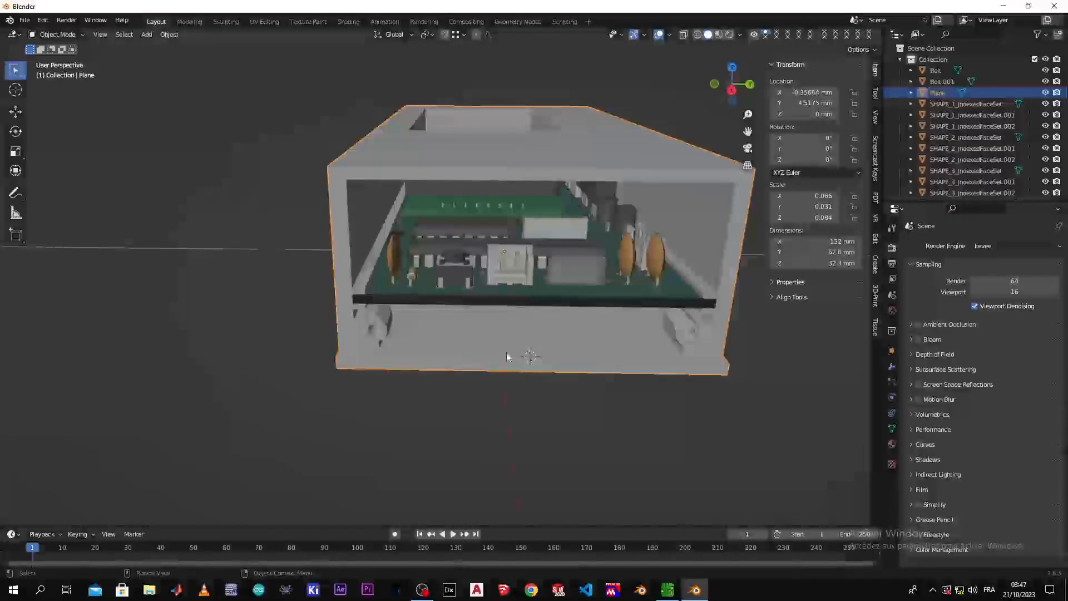
key(shift+a)
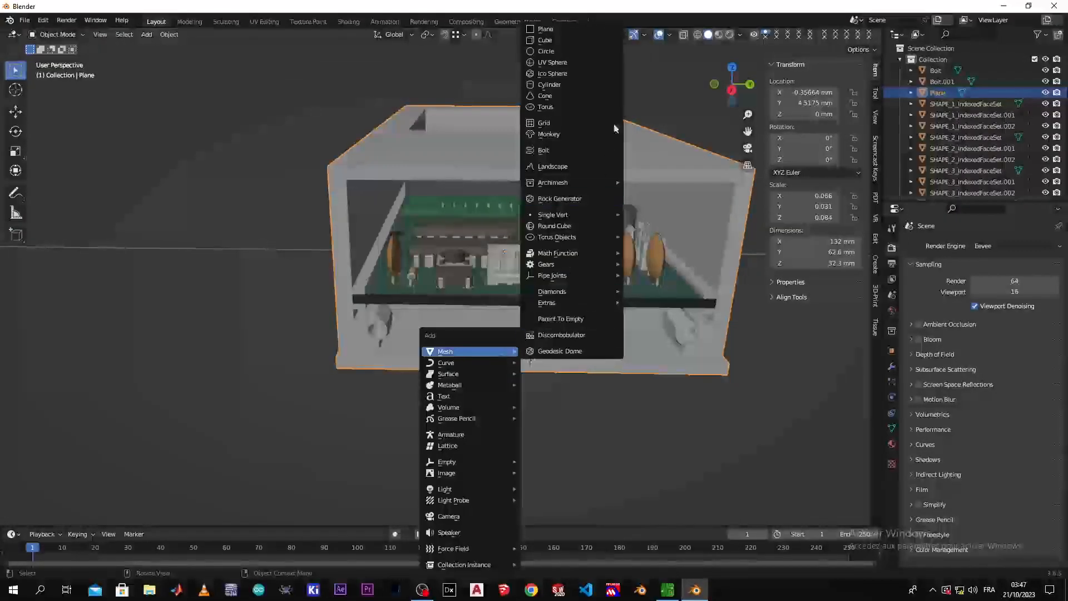
click(607, 43)
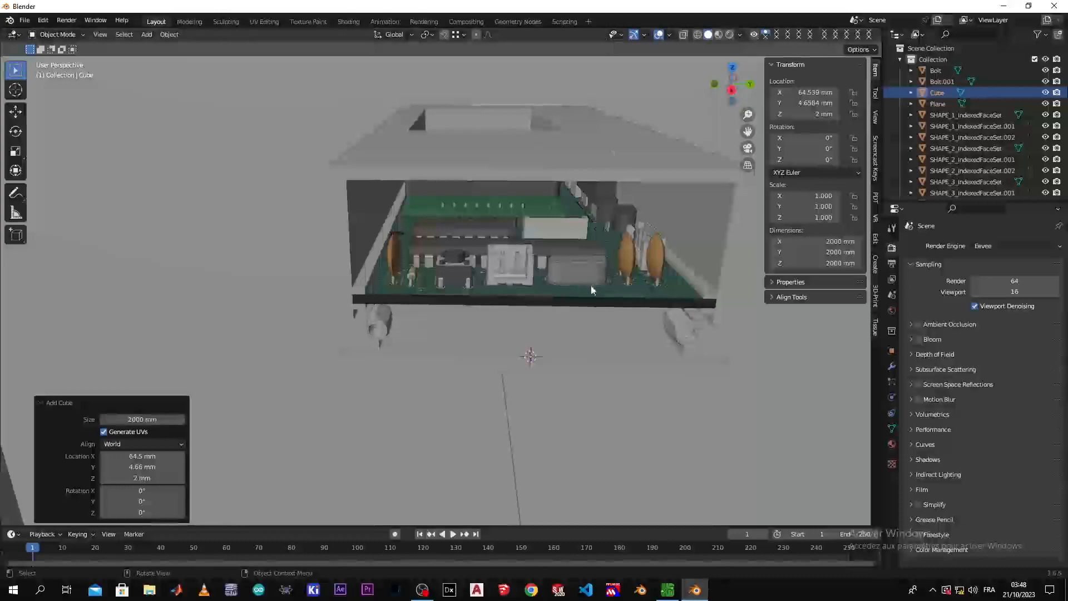
key(s)
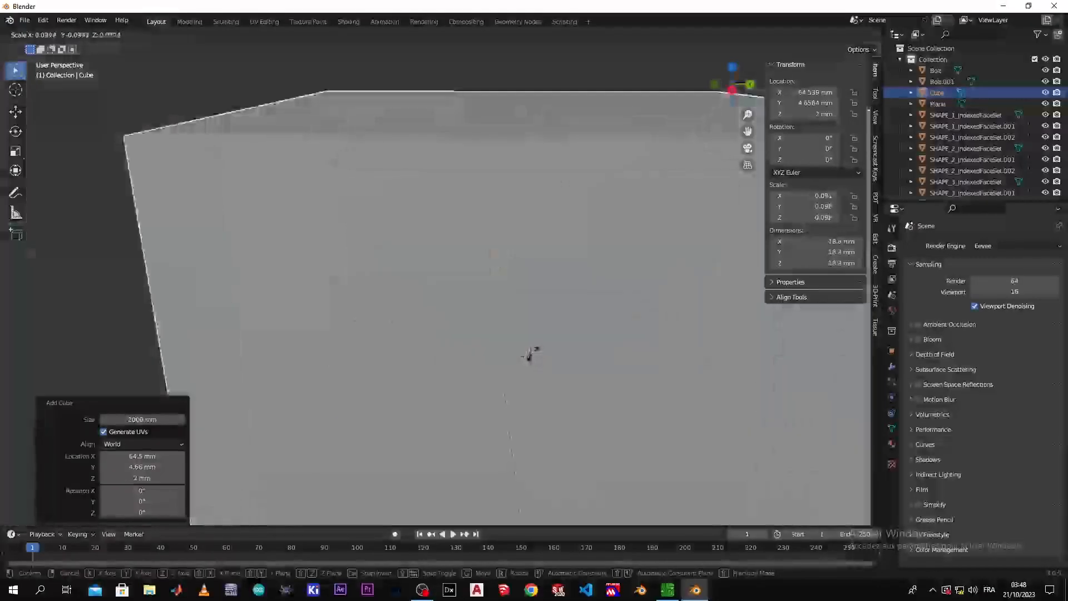
click(531, 356)
key(s)
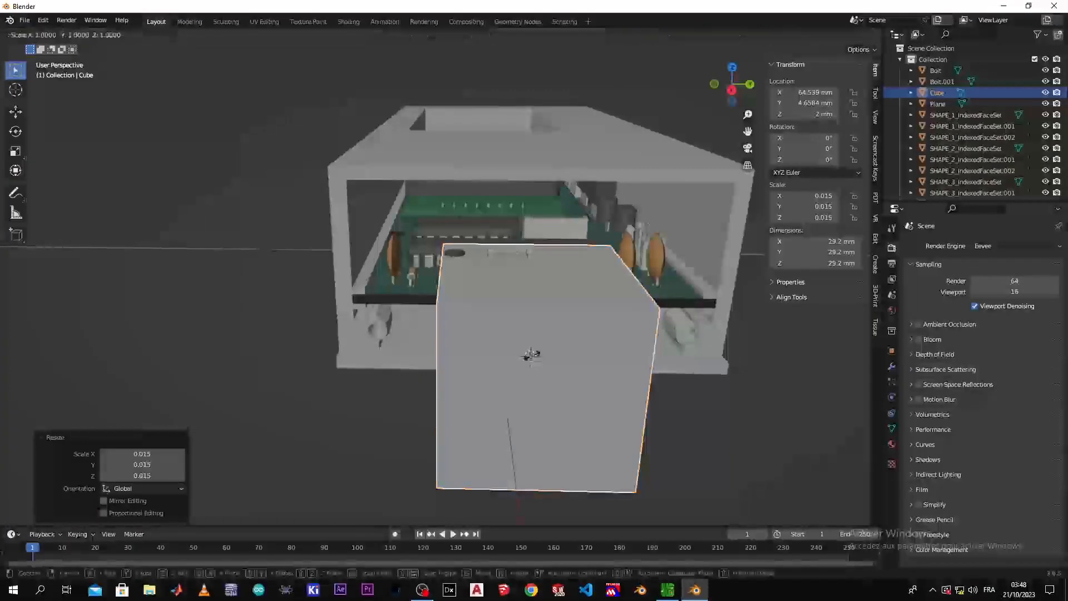
click(531, 358)
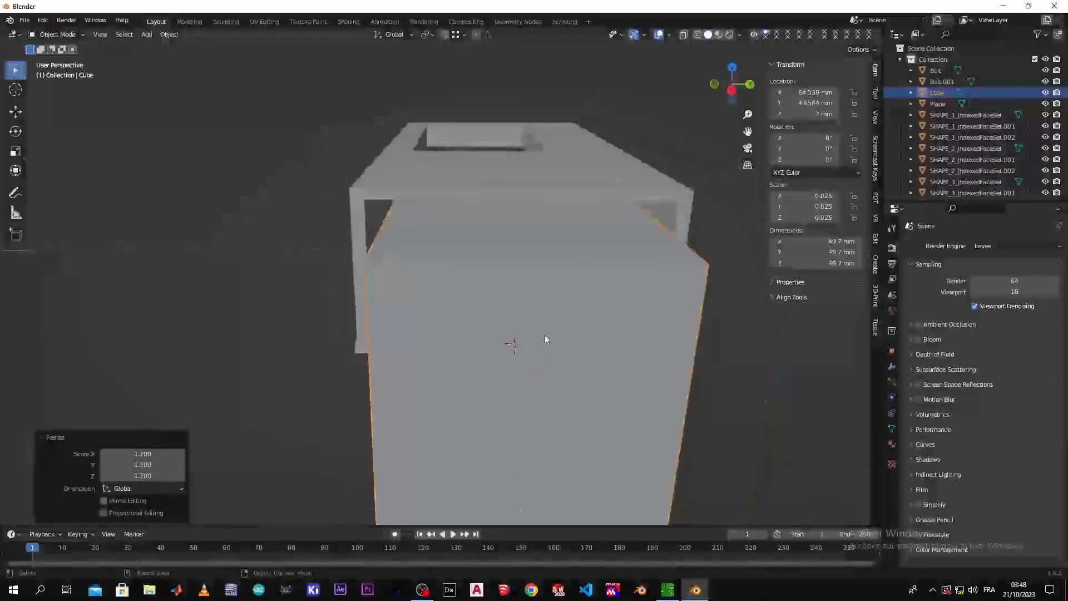
key(s)
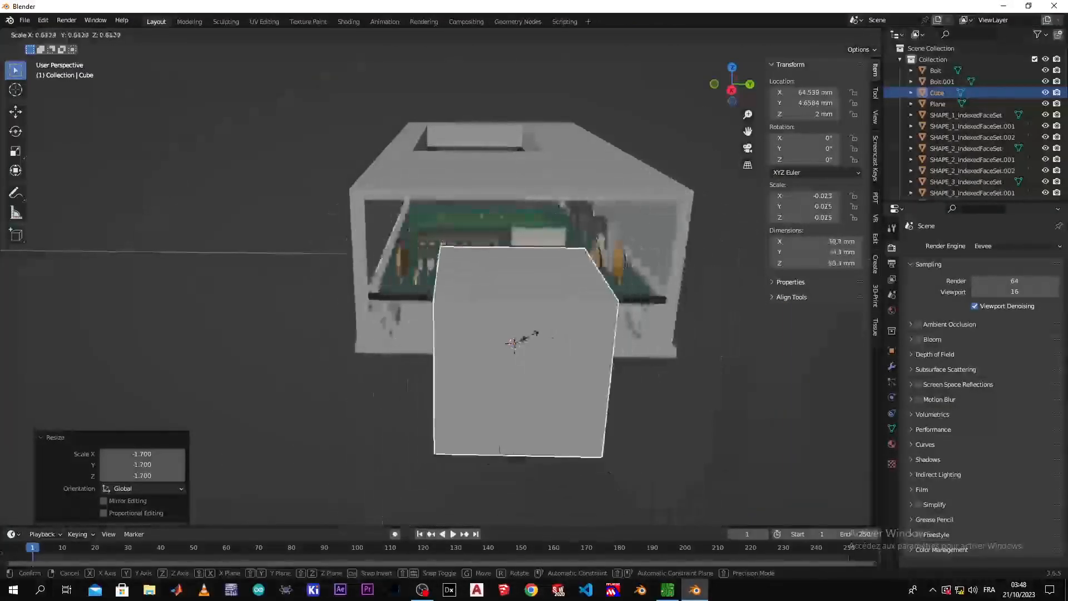
click(510, 342)
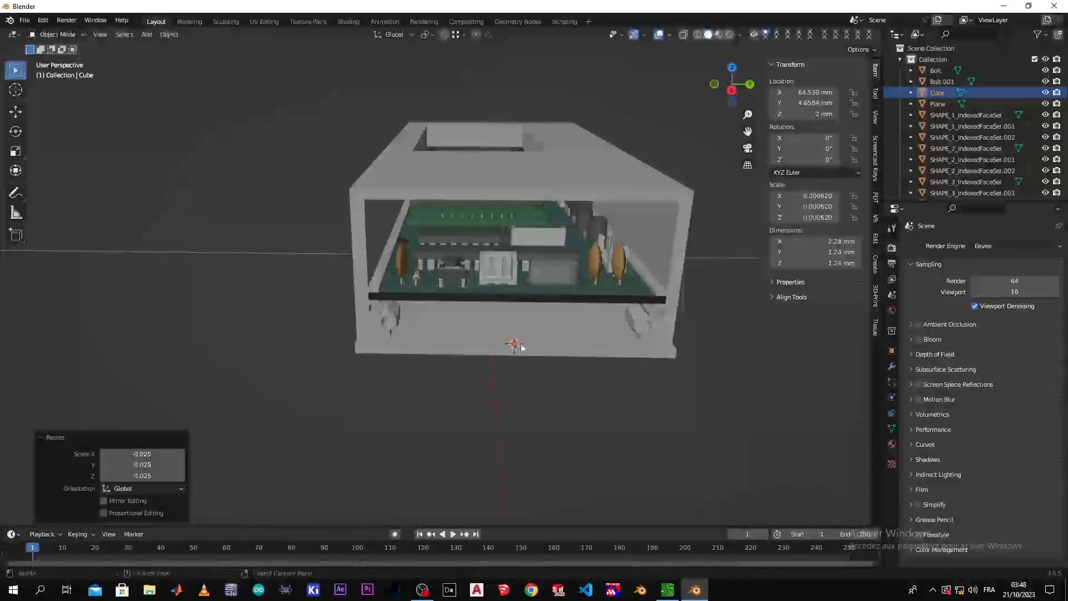
- In wireframe front view with snapping on, scale the cube to about 2.63 mm to match the front lip's depth
scroll(521, 345, up, 4)
mouse_move(520, 345)
middle_down()
mouse_move(489, 398)
mouse_move(470, 386)
mouse_move(455, 425)
mouse_move(407, 405)
middle_up()
key(z)
click(453, 386)
key(KP_1)
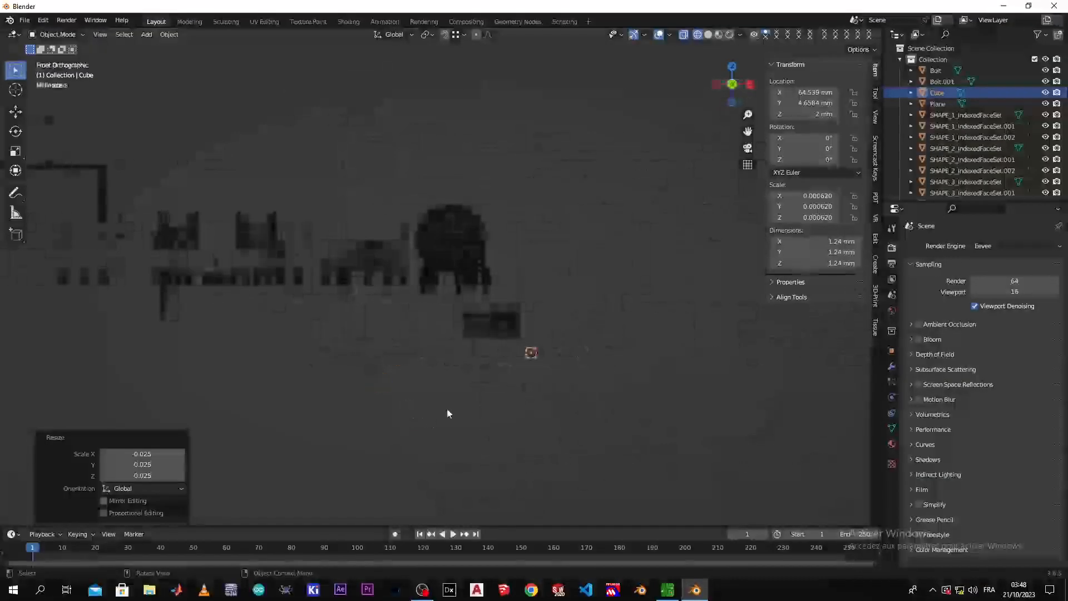
scroll(500, 374, up, 3)
shift+middle_drag(572, 416, 433, 390)
scroll(473, 383, up, 4)
shift+middle_drag(460, 452, 369, 254)
scroll(416, 311, up, 3)
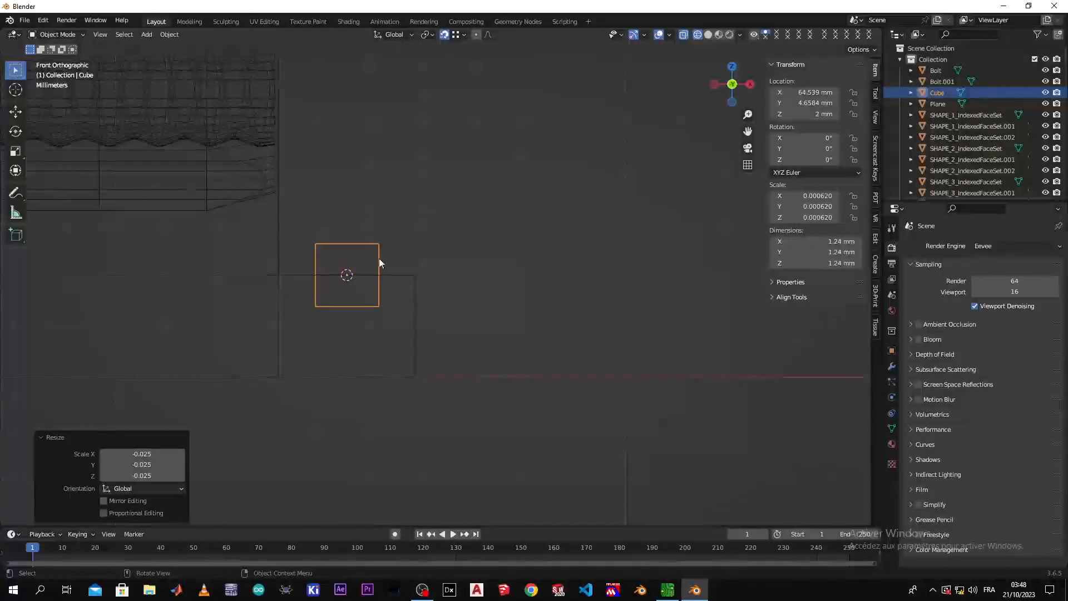
key(s)
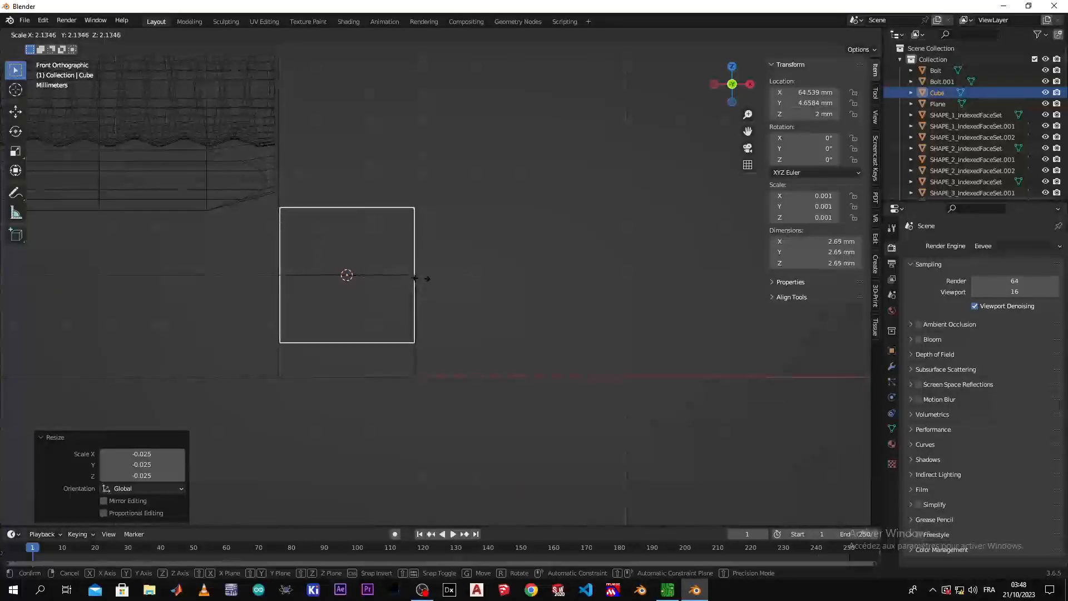
click(428, 284)
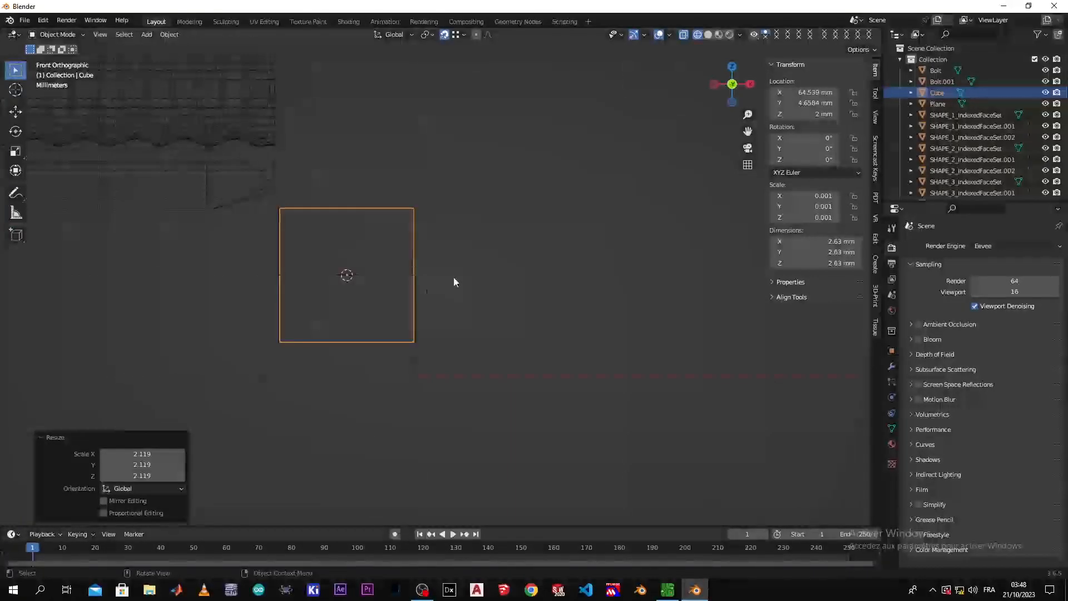
- Move the cube about 1.32 mm up along Z so its base sits on the front lip's top face
click(455, 280)
middle_drag(442, 282, 448, 290)
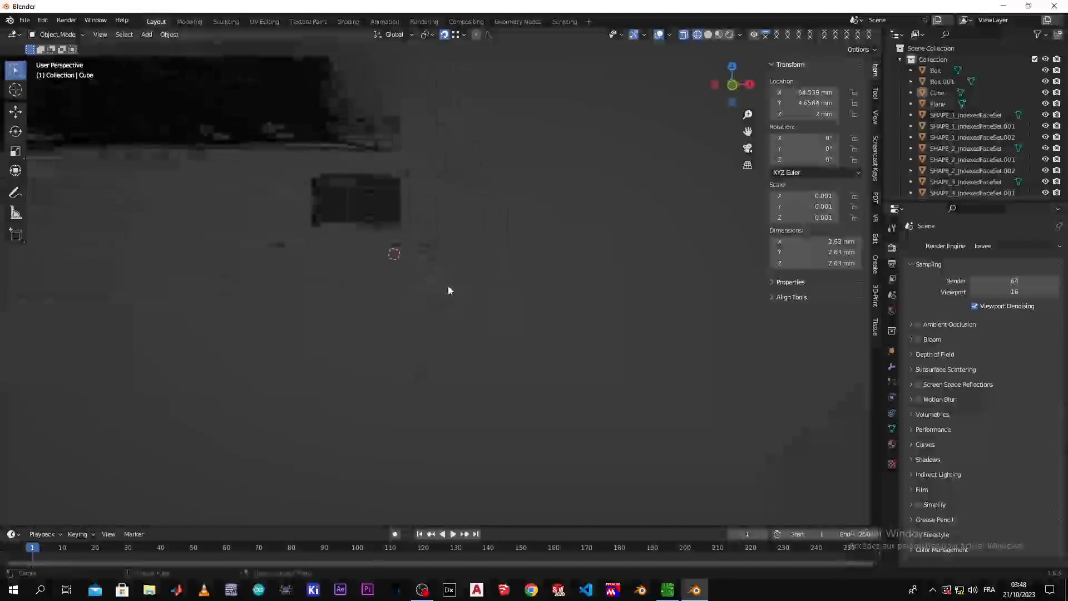
key(KP_1)
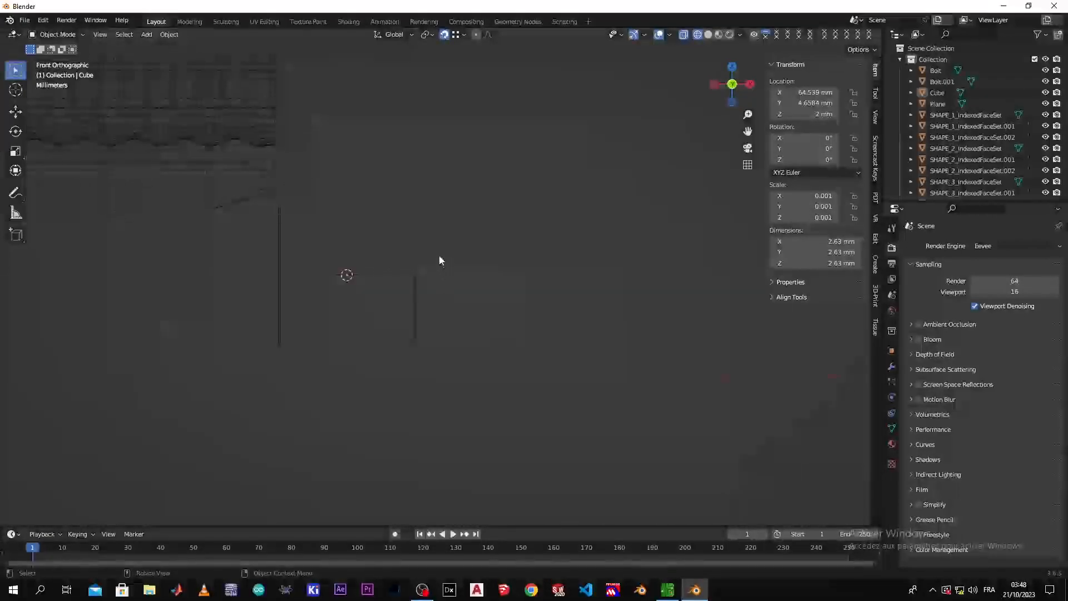
click(393, 213)
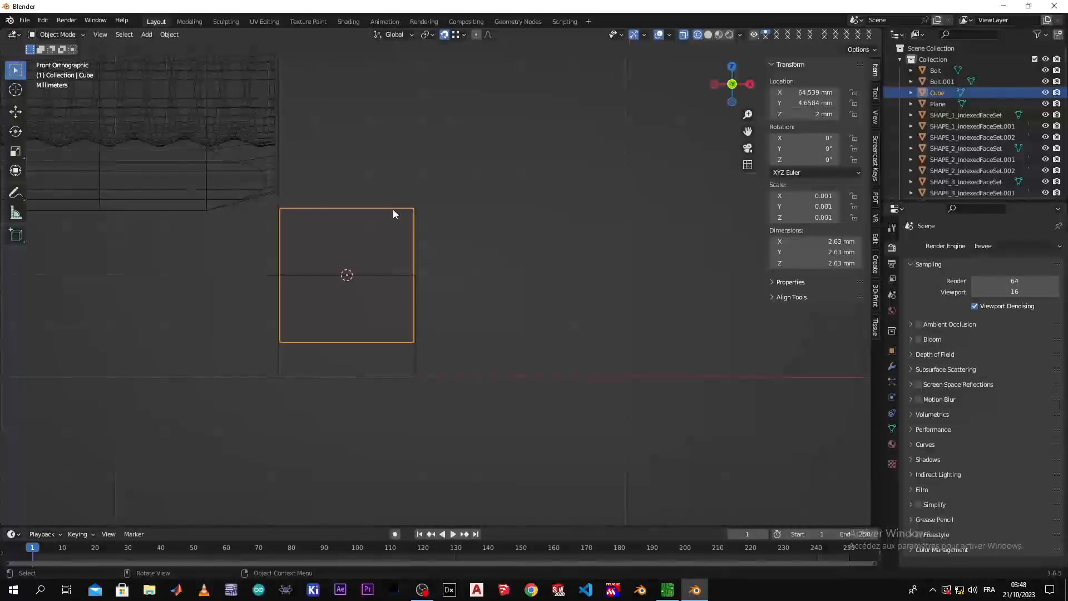
key(g)
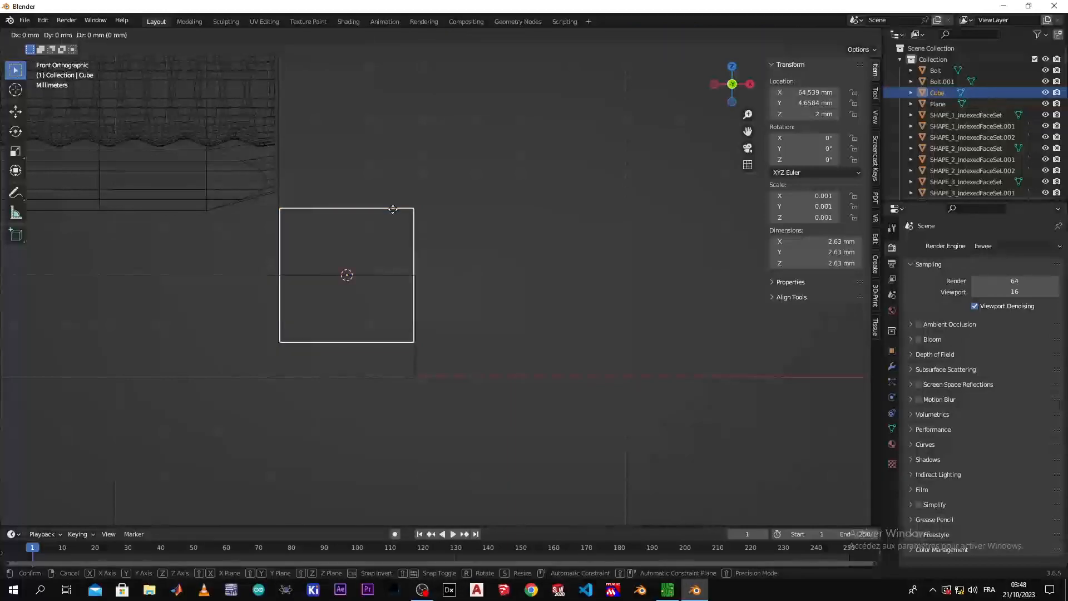
key(z)
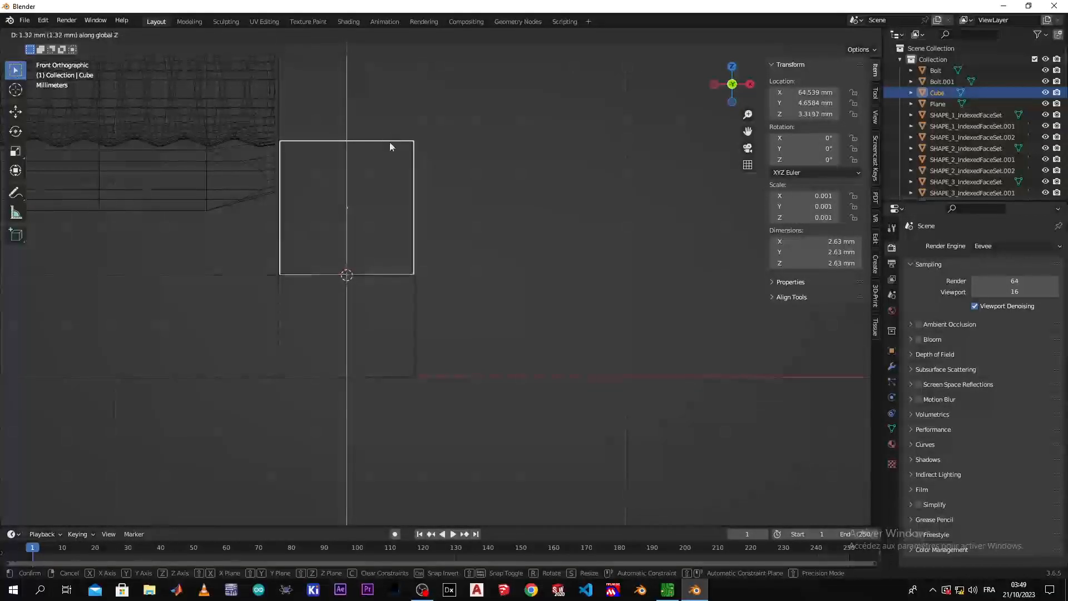
click(390, 142)
scroll(434, 255, down, 4)
mouse_move(434, 255)
middle_down()
mouse_move(406, 271)
mouse_move(437, 257)
middle_up()
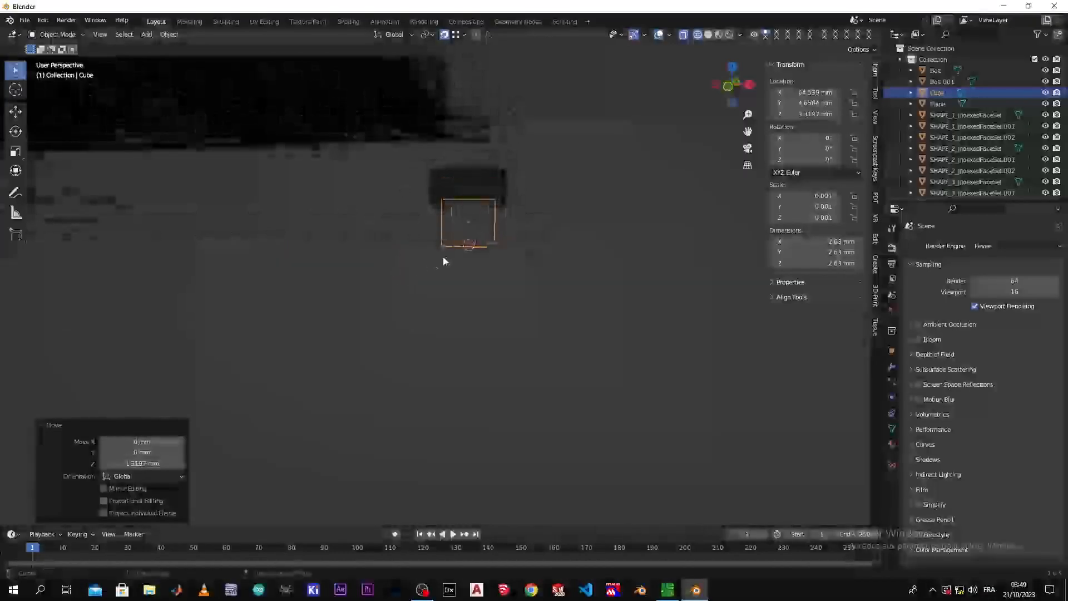
scroll(362, 299, down, 4)
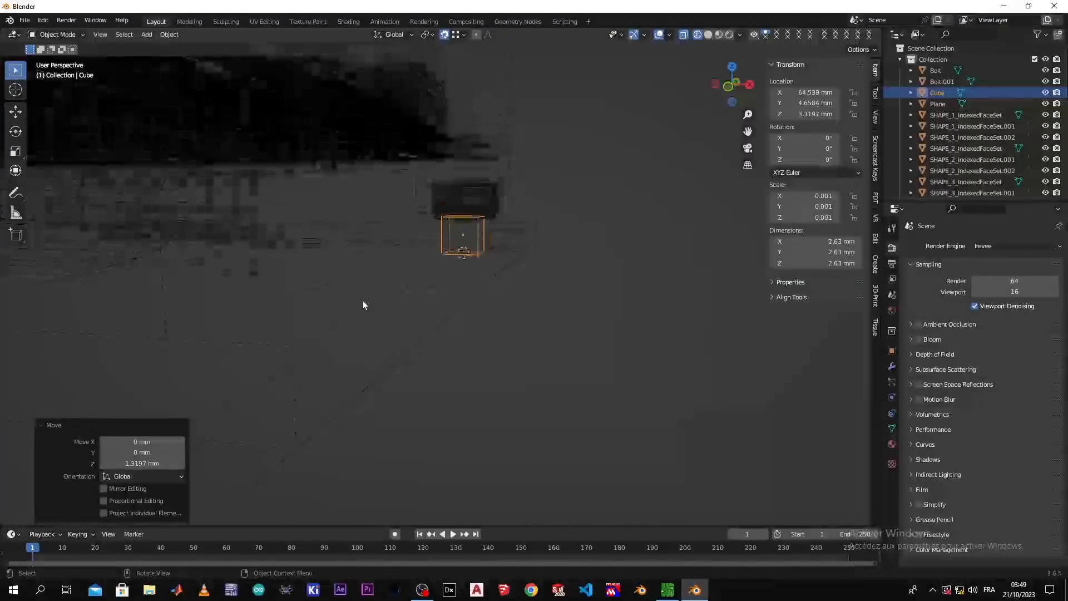
middle_drag(362, 300, 267, 303)
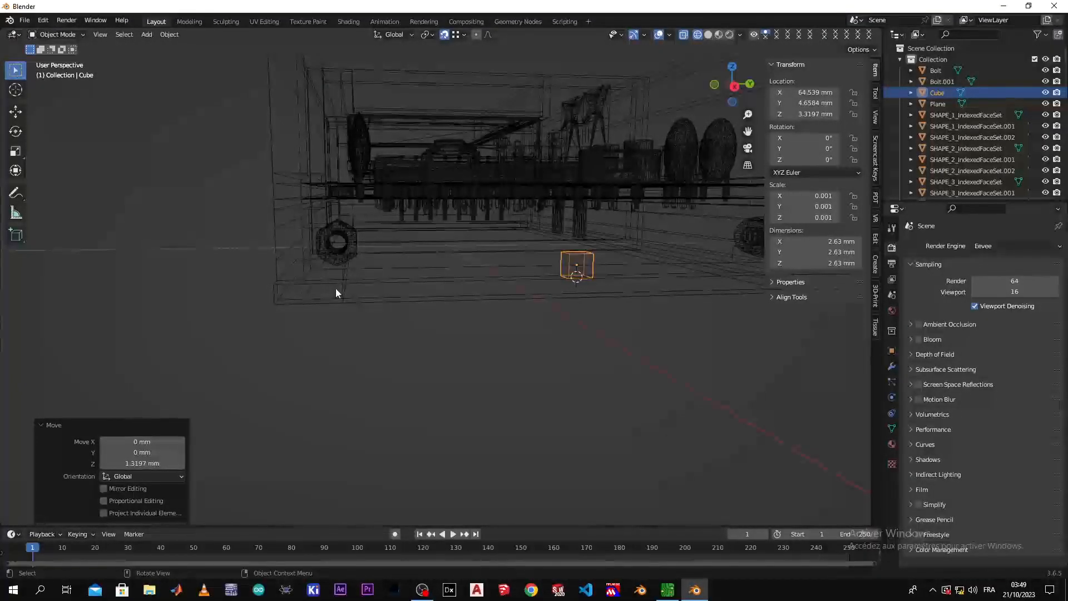
- In right orthographic view, scale the cube along Y by about 23.85 to 62.6 mm, matching the enclosure's width
key(KP_3)
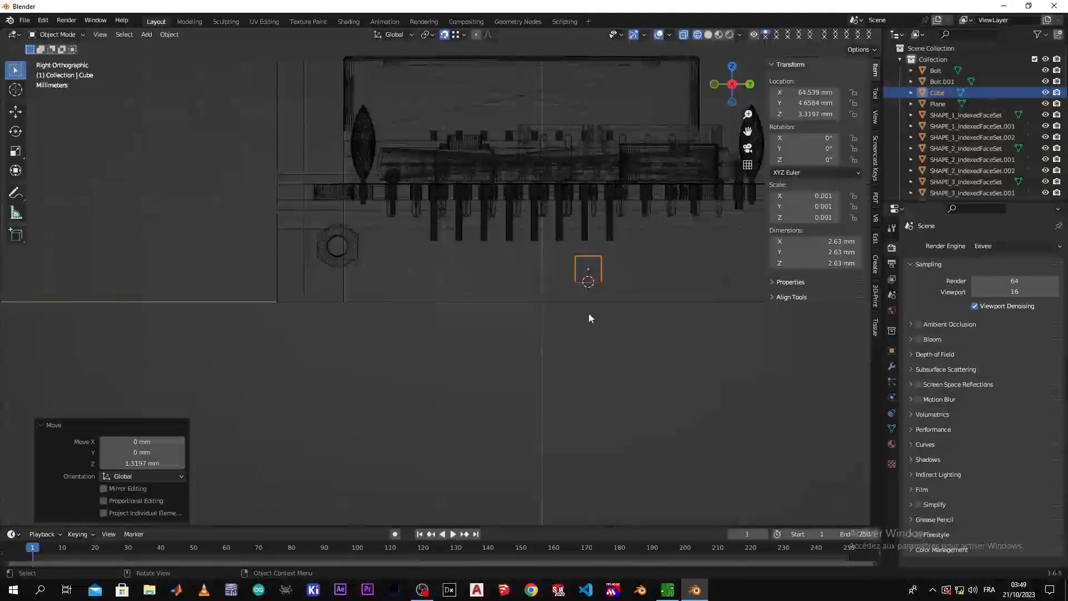
scroll(595, 295, up, 3)
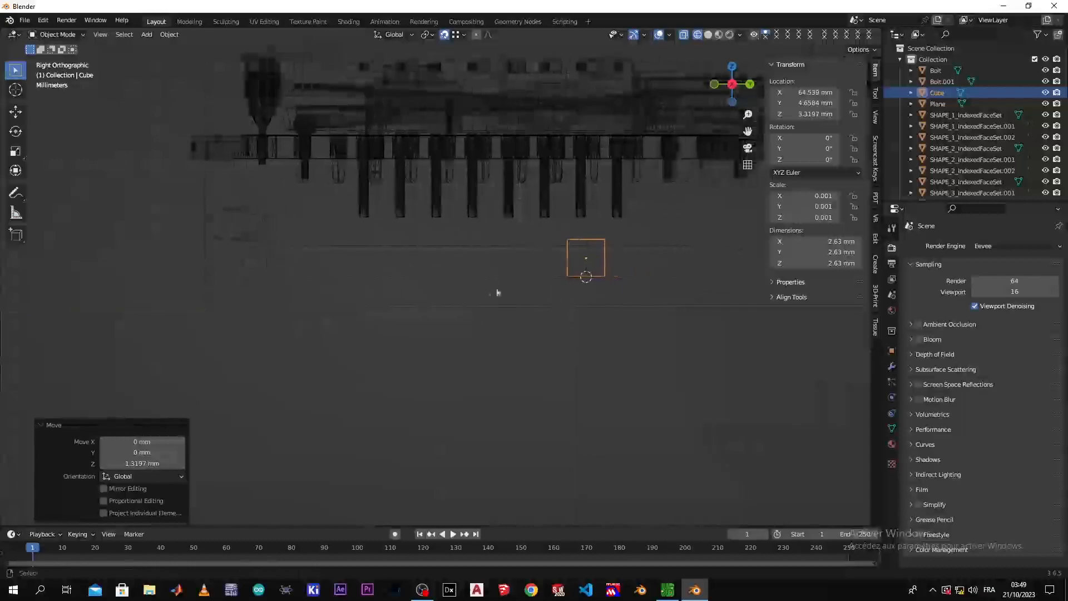
shift+middle_drag(509, 293, 383, 282)
scroll(415, 276, down, 3)
scroll(414, 276, up, 1)
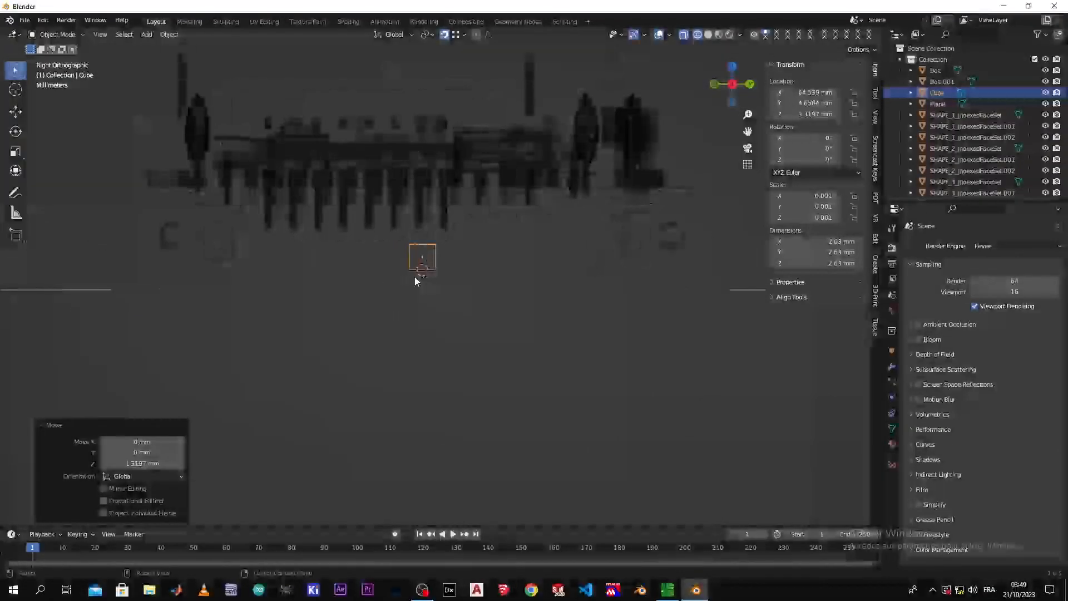
key(s)
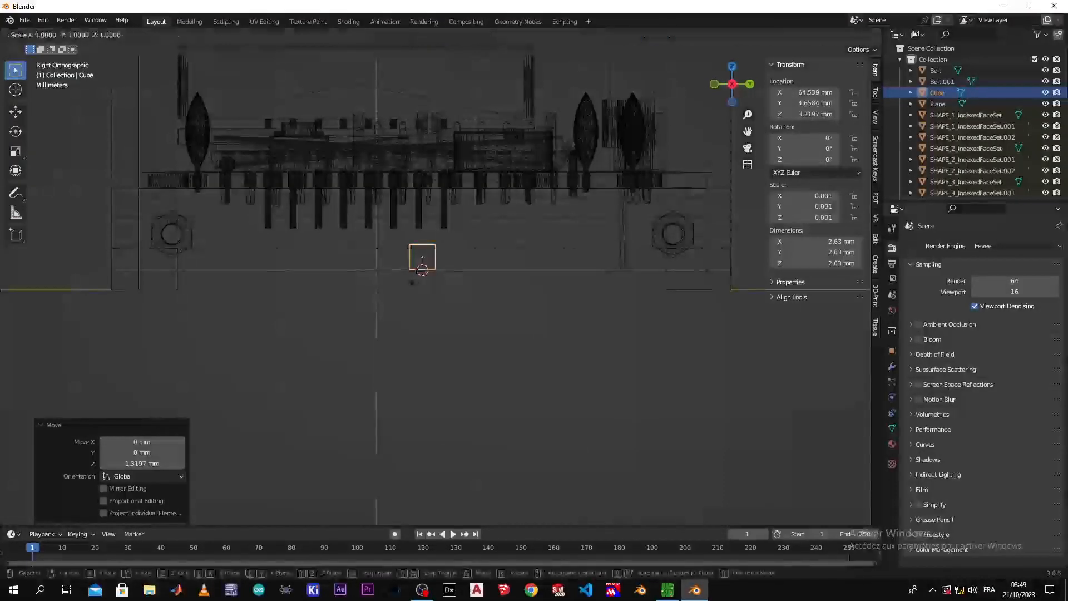
key(y)
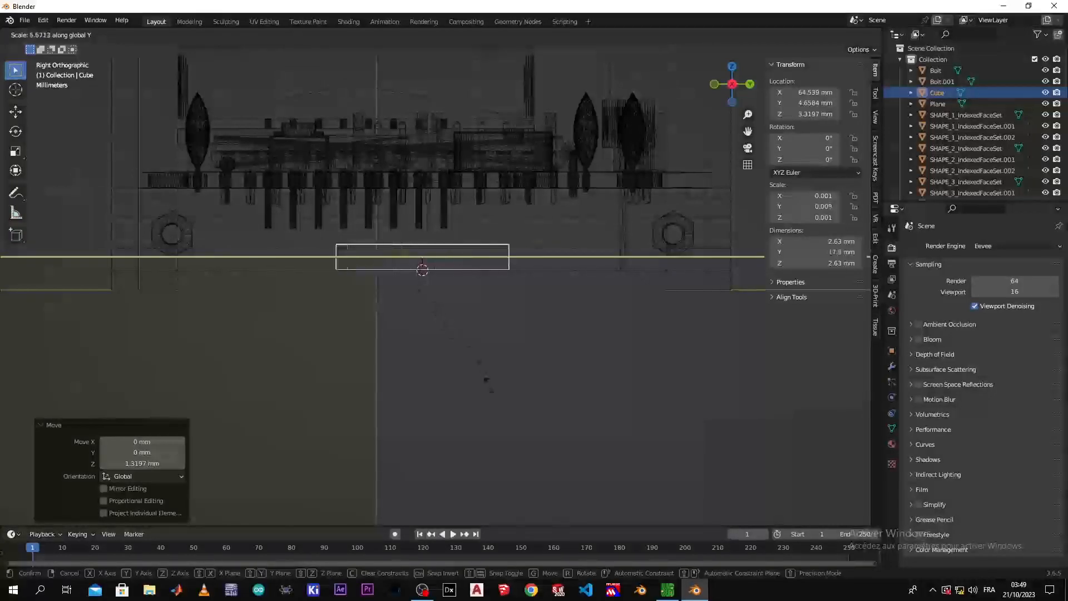
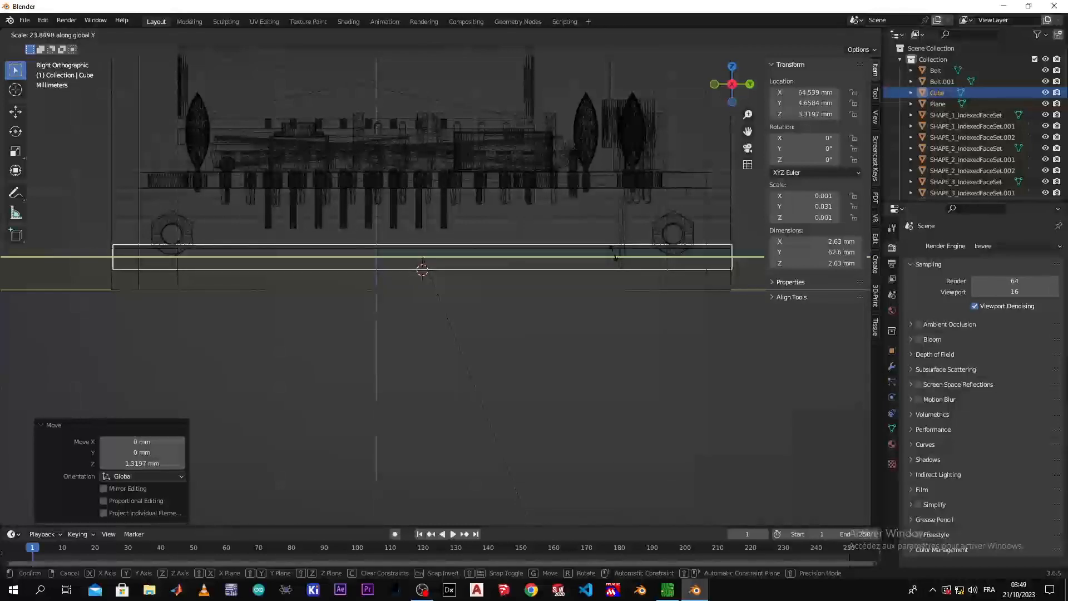
click(613, 255)
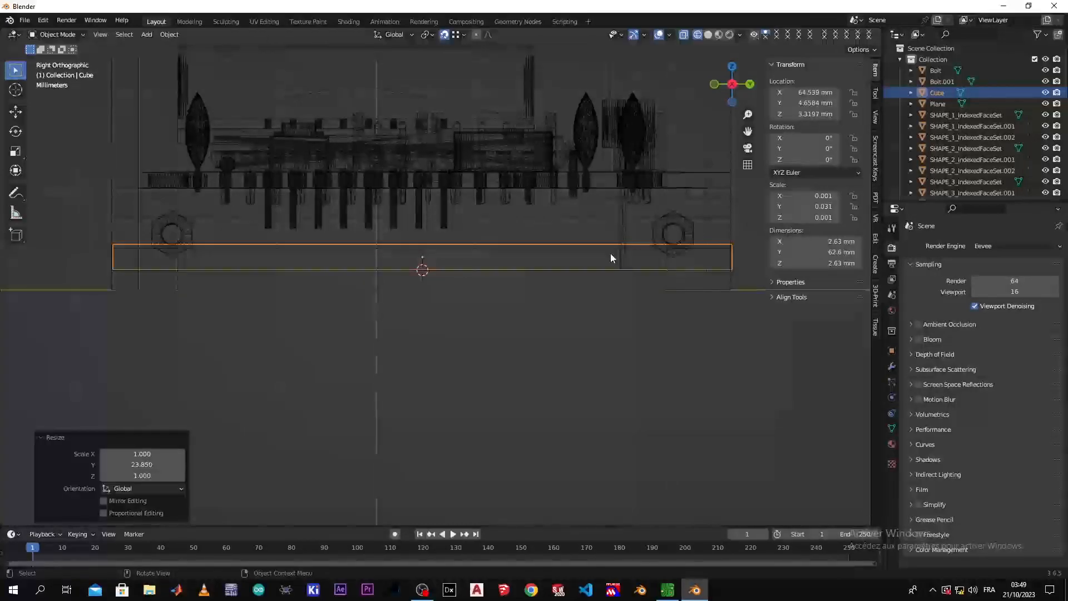
- Move the stretched cube about -0.129 mm along Y, snapping its end to the enclosure's side
key(g)
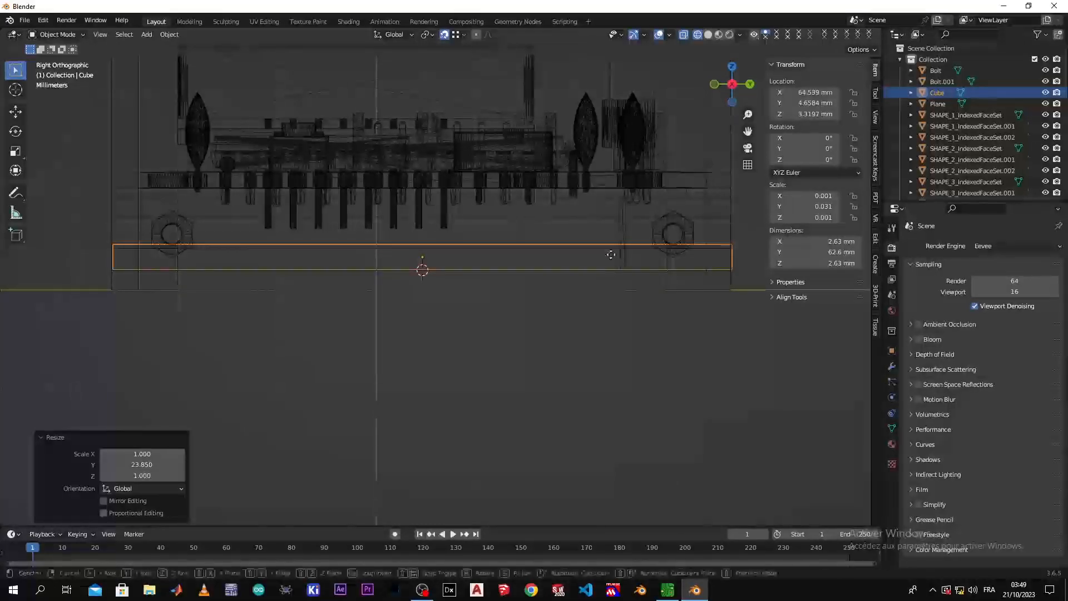
key(x)
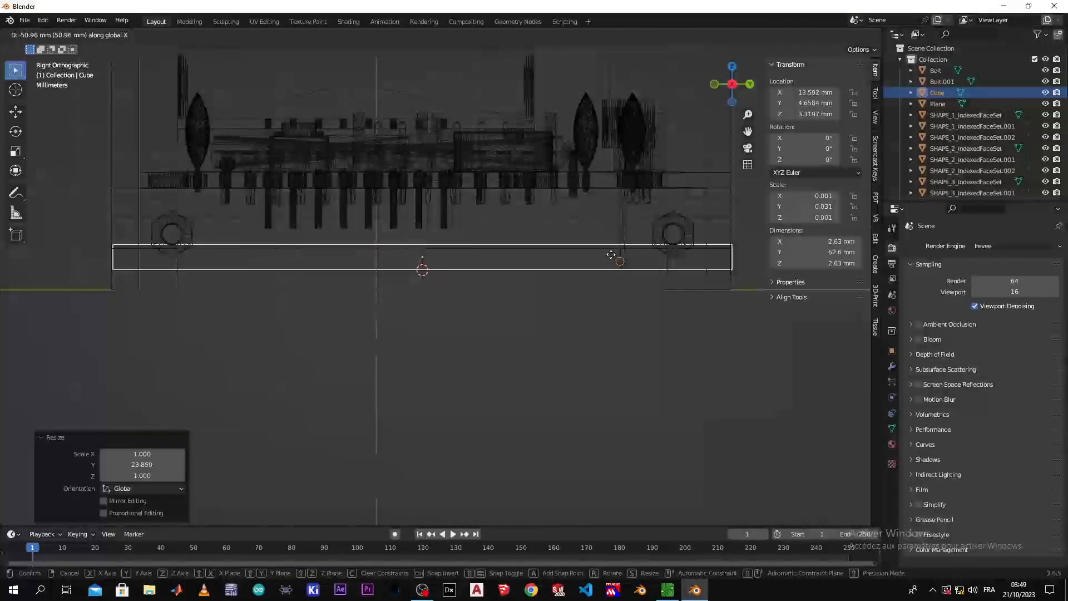
key(y)
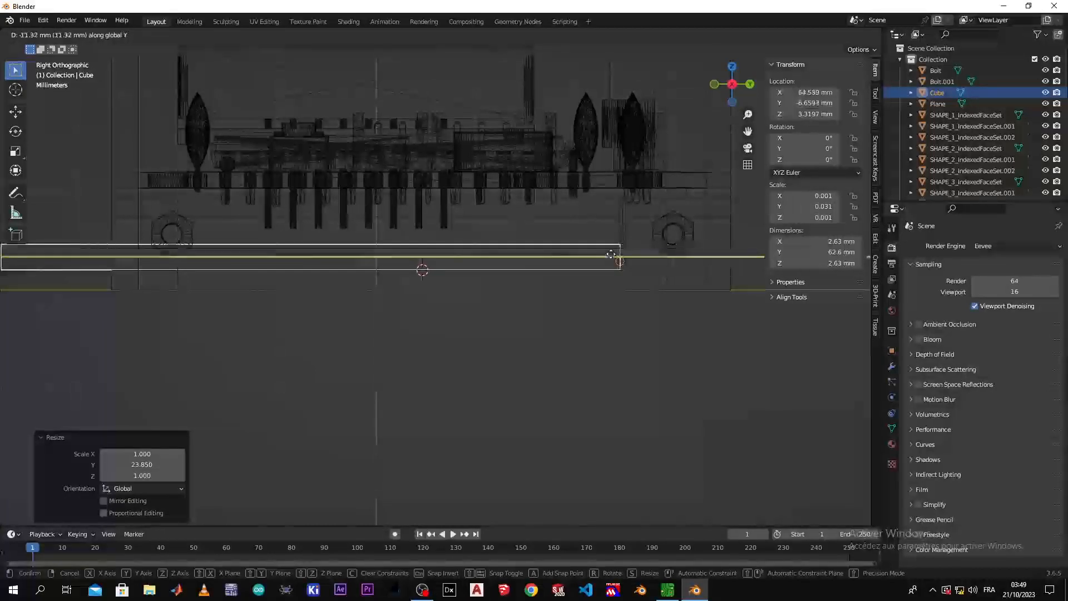
click(727, 262)
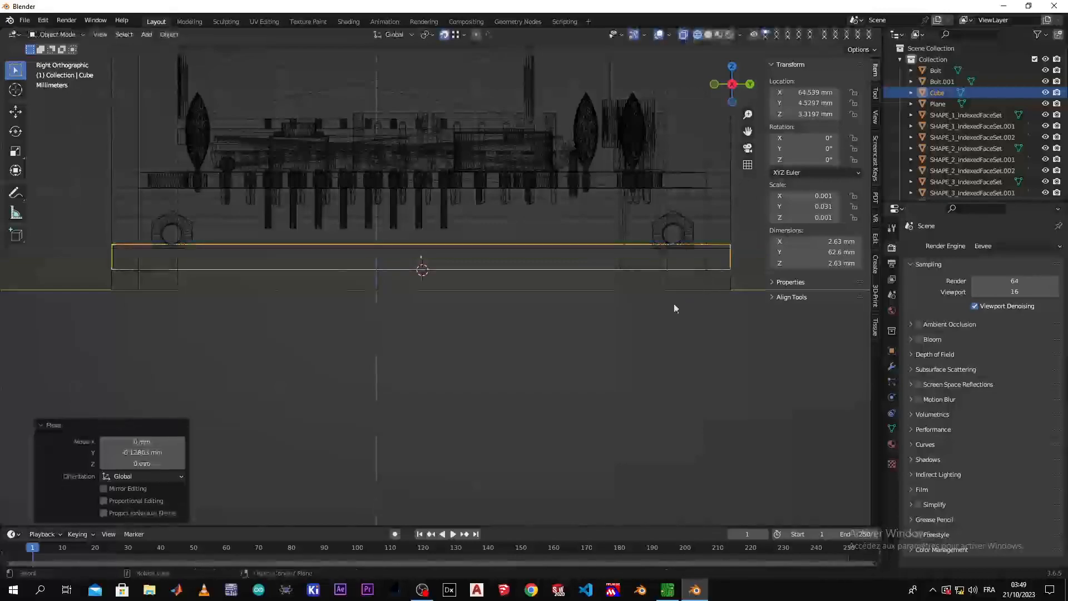
- In solid shading and Edit Mode, extrude the bar's top face about 27.64 mm upward to the enclosure's top edge
key(KP_5)
middle_drag(609, 373, 623, 396)
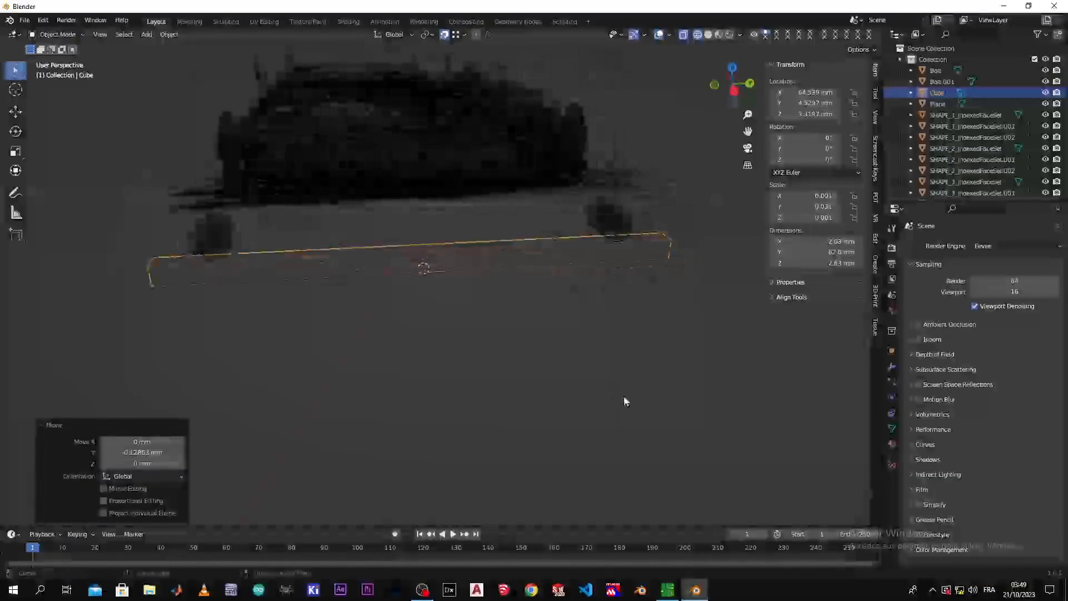
key(z)
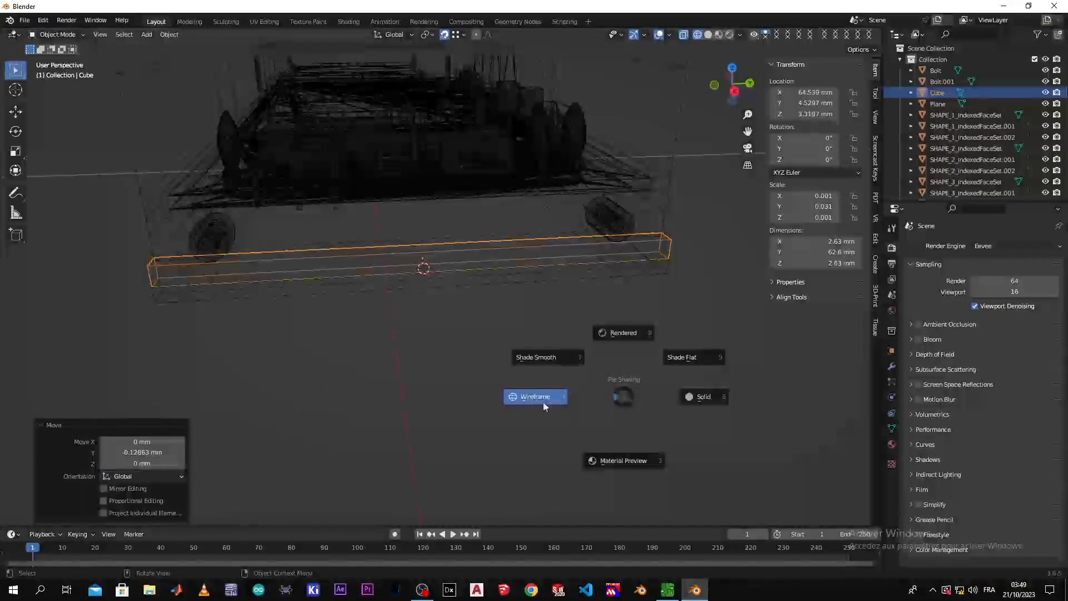
click(737, 403)
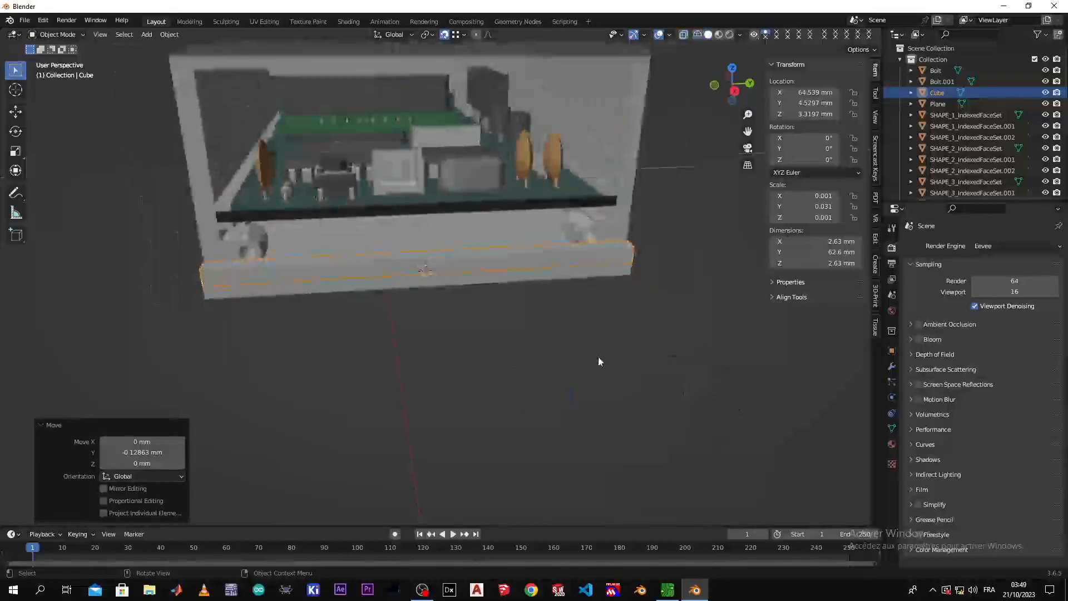
middle_drag(529, 381, 433, 399)
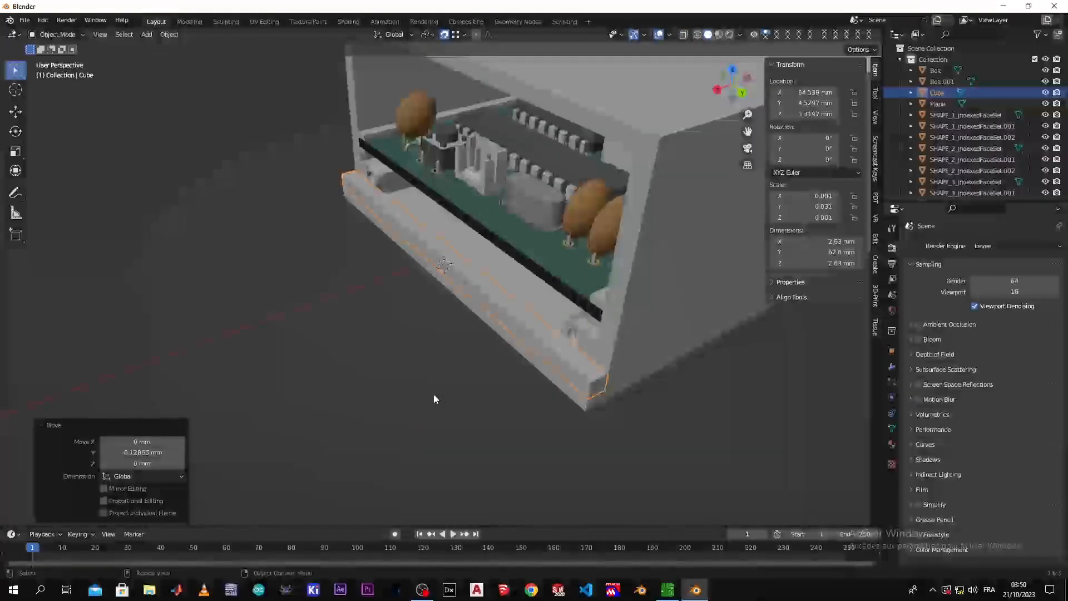
key(Tab)
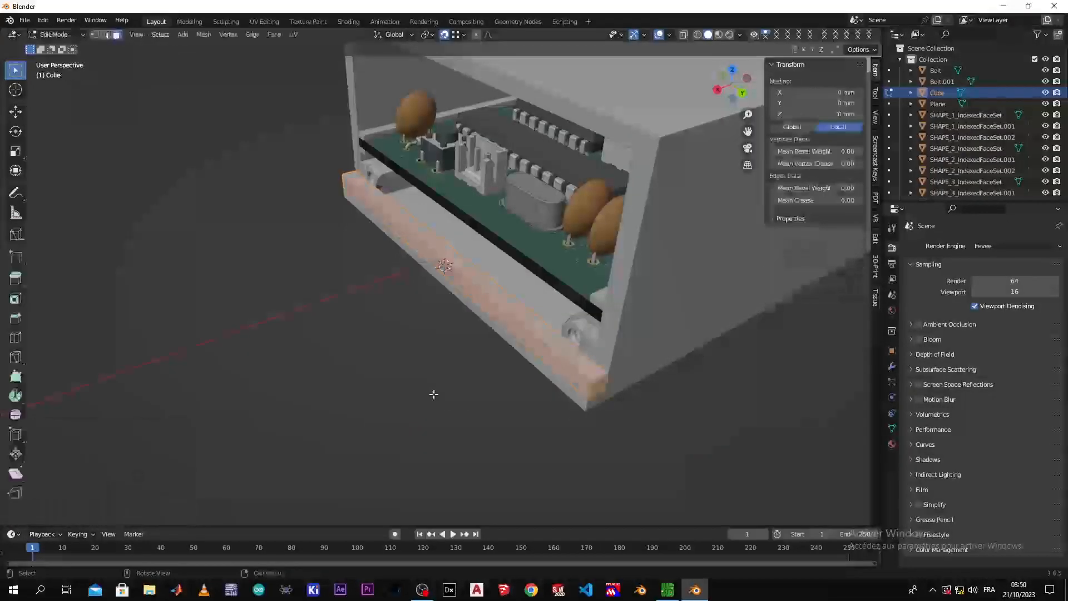
click(541, 328)
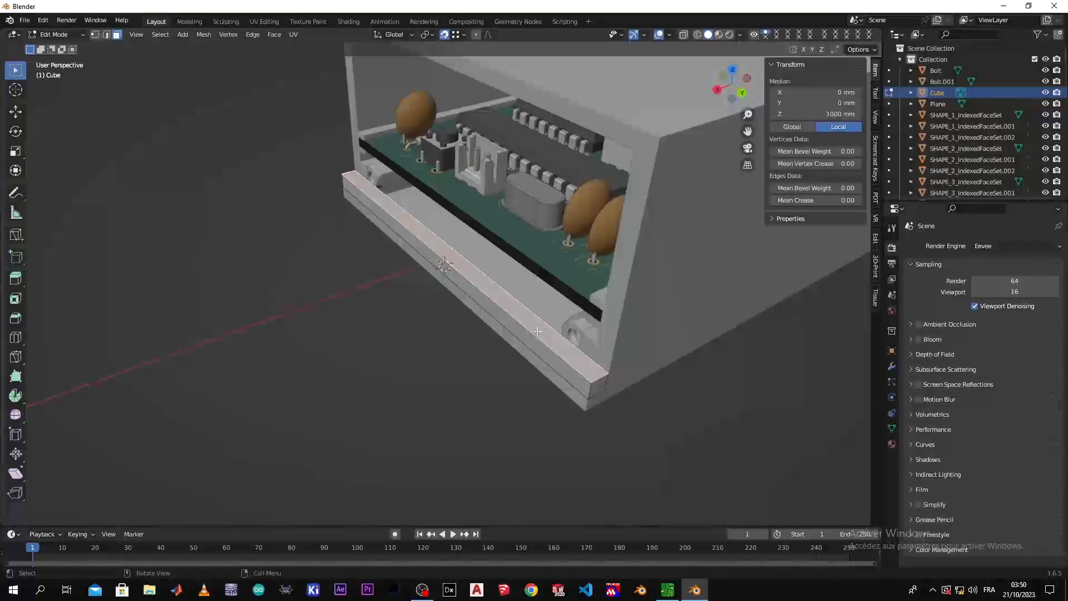
middle_drag(537, 332, 523, 356)
key(e)
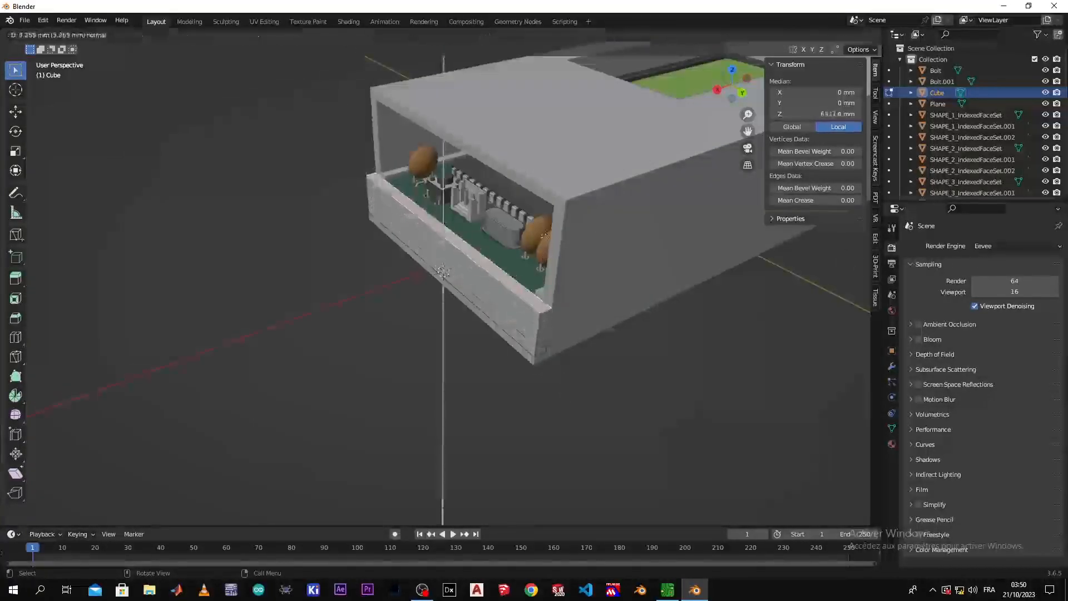
click(549, 188)
- Inspect the extruded front cover from several sides and display it in wireframe in right orthographic view
middle_drag(523, 274, 356, 291)
scroll(356, 291, up, 2)
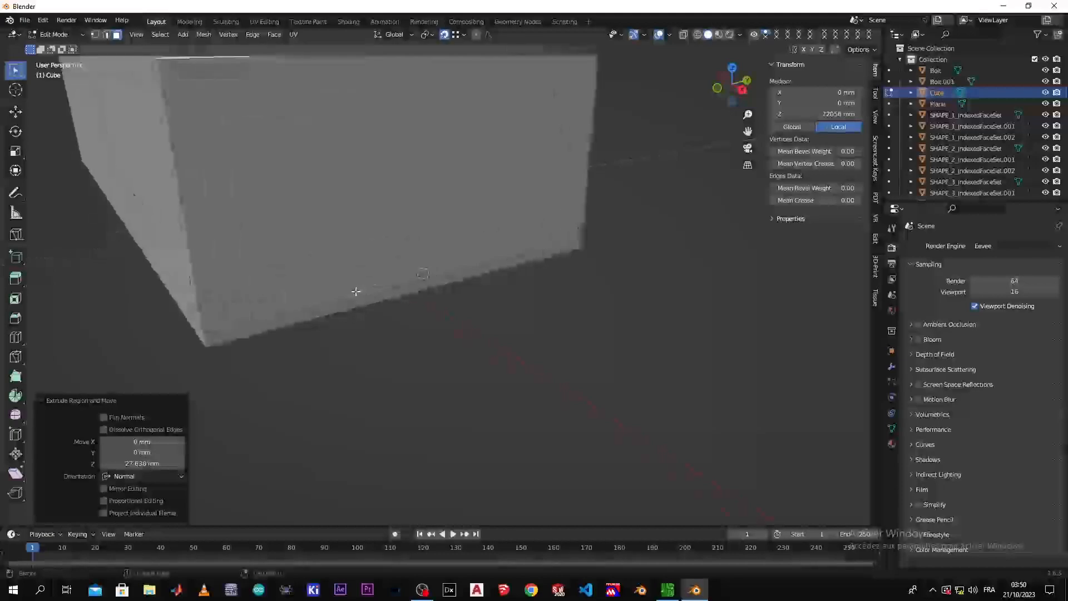
scroll(367, 294, up, 4)
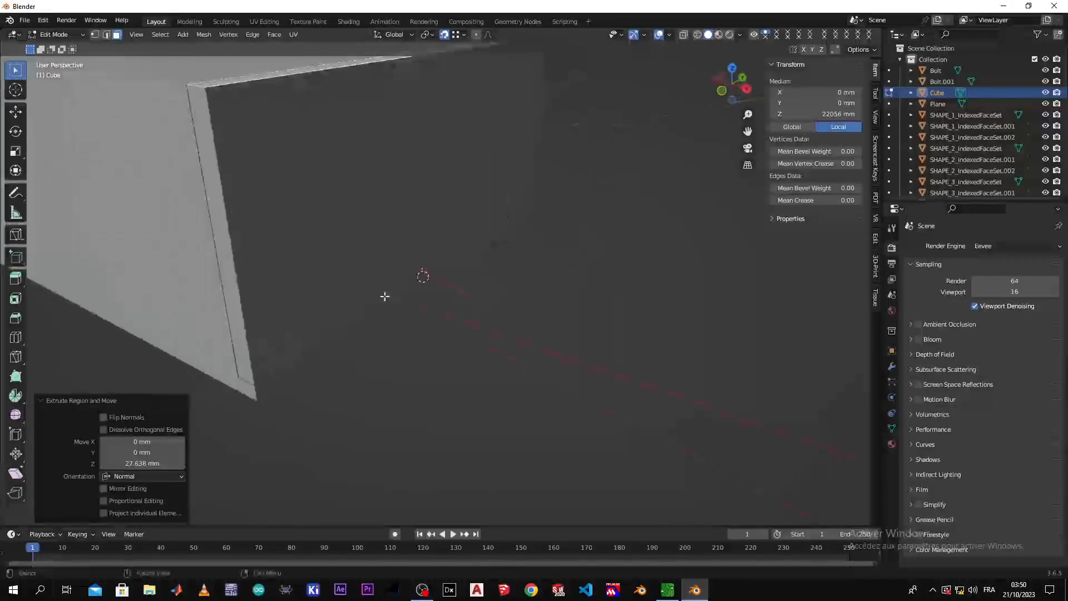
scroll(385, 296, down, 3)
middle_drag(383, 295, 334, 254)
scroll(334, 254, up, 3)
scroll(334, 255, down, 1)
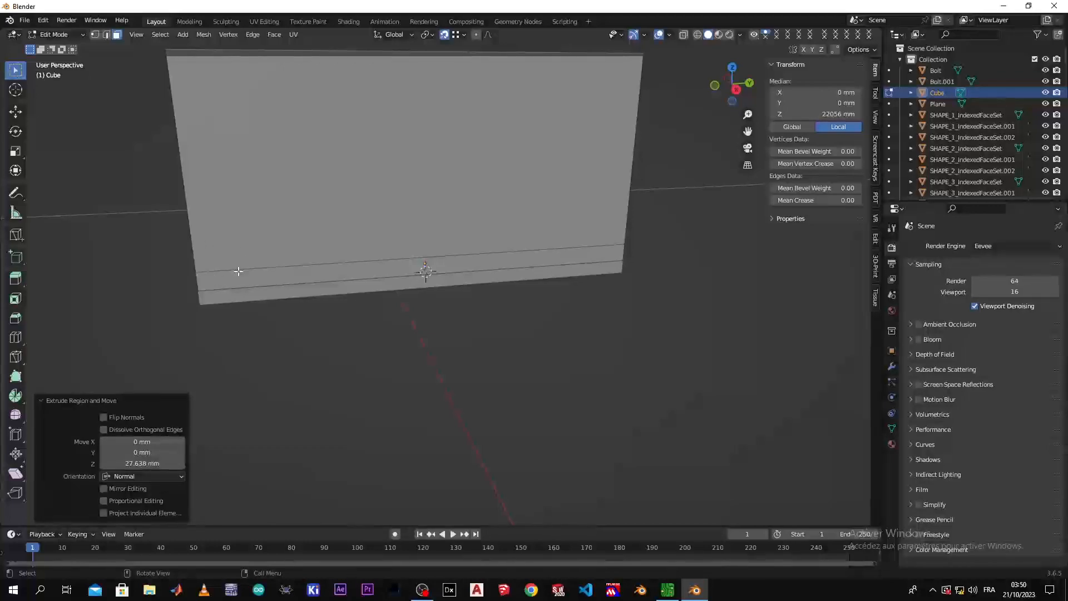
key(z)
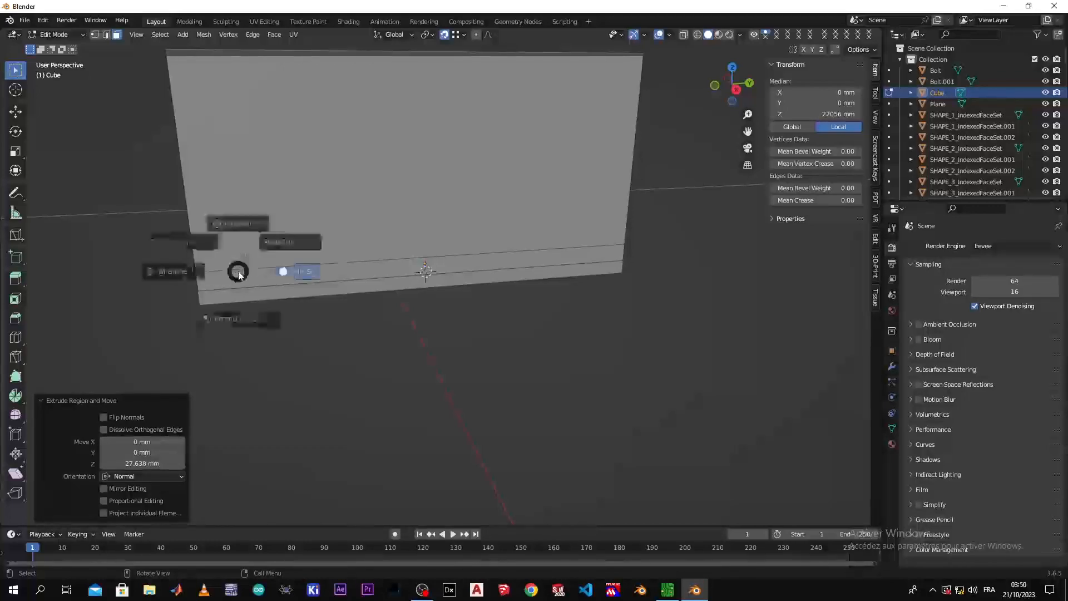
click(173, 259)
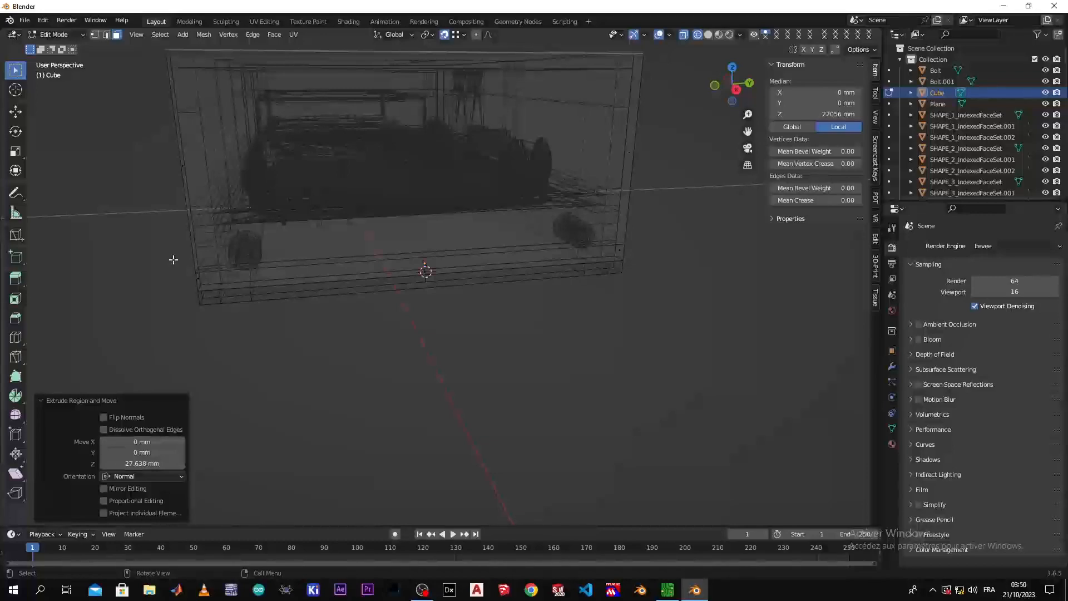
key(KP_3)
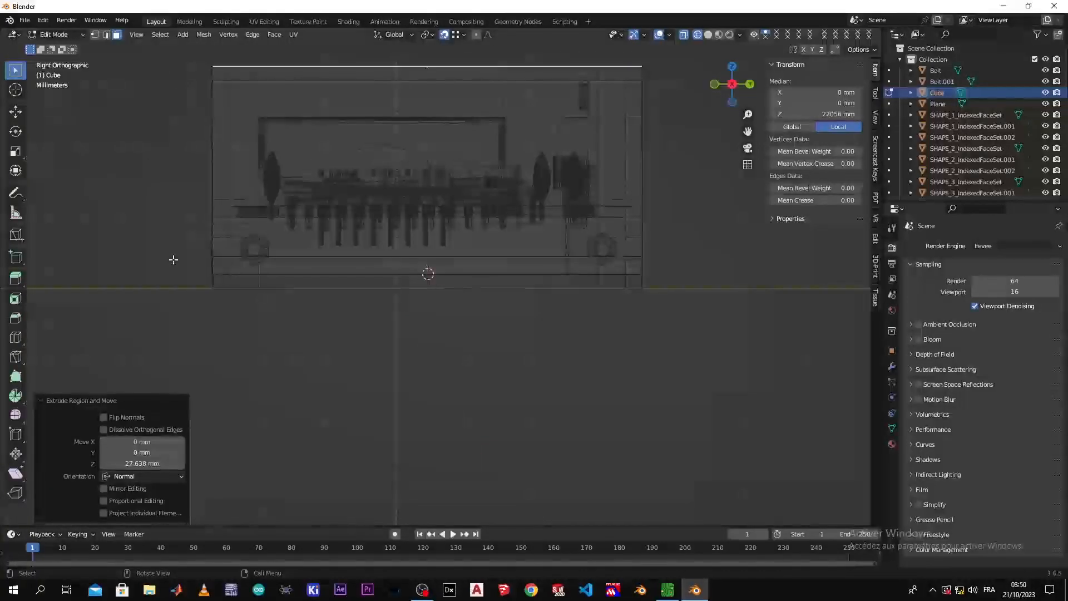
- Add a vertical loop cut to the cover at the negative-Y nut, sliding it by about 0.841 to the hole's outer edge
scroll(271, 248, up, 4)
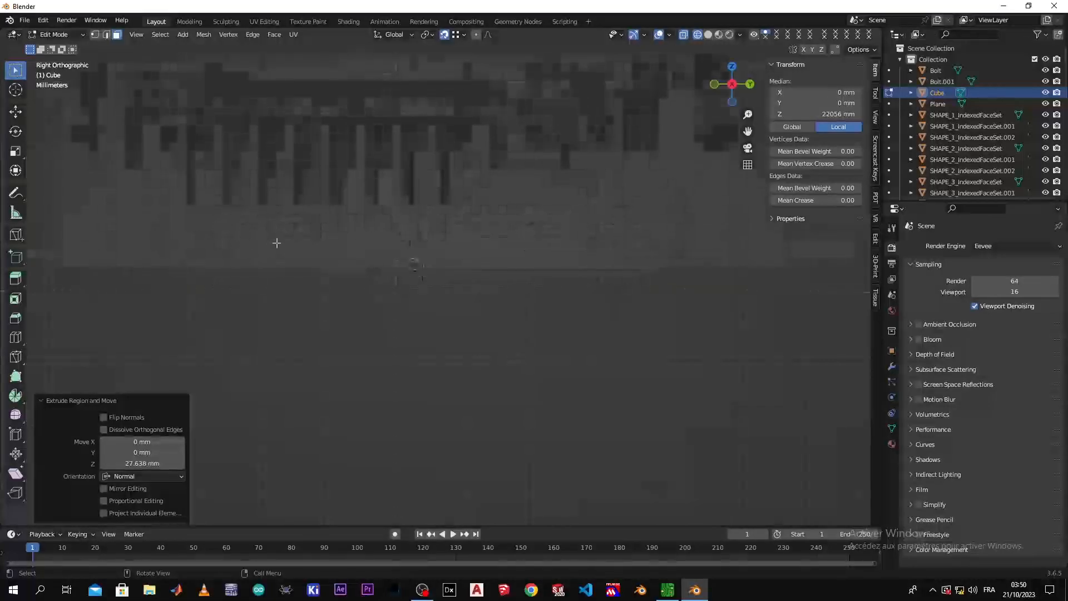
scroll(327, 268, up, 5)
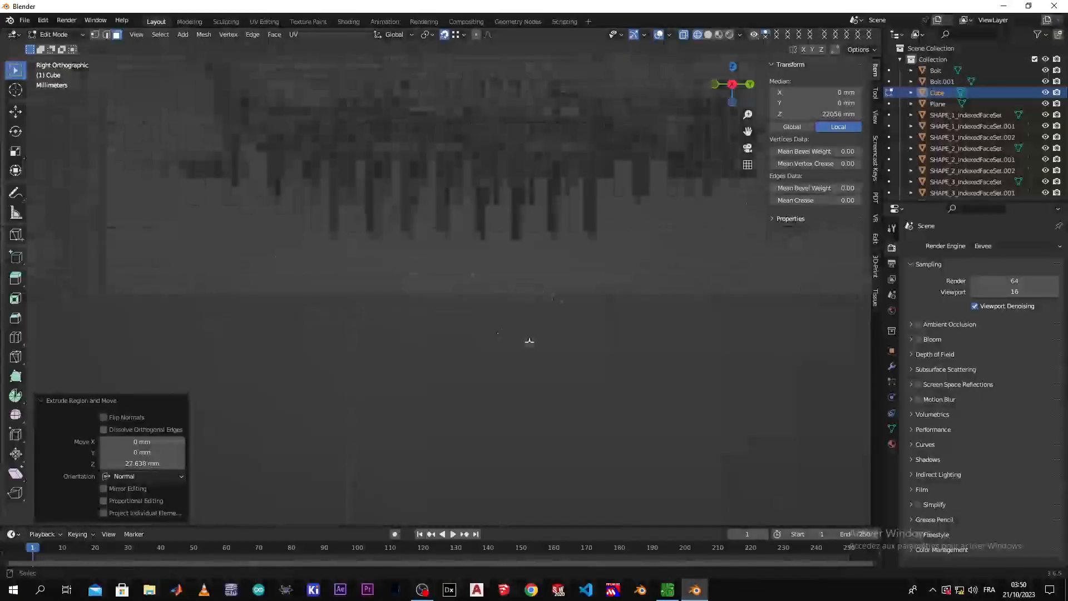
scroll(293, 269, down, 3)
scroll(452, 321, up, 4)
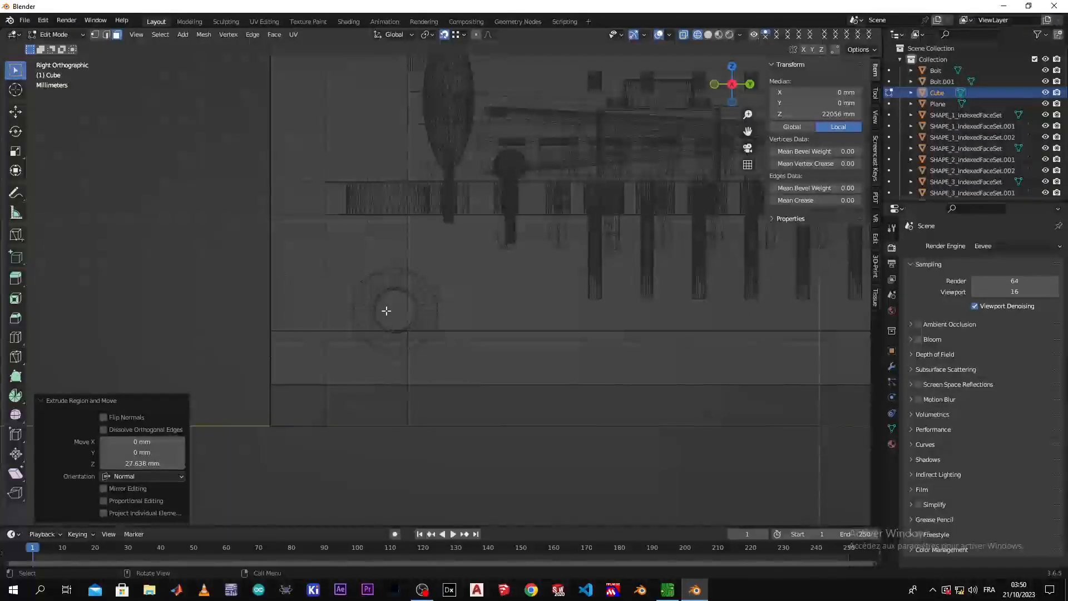
scroll(389, 310, up, 5)
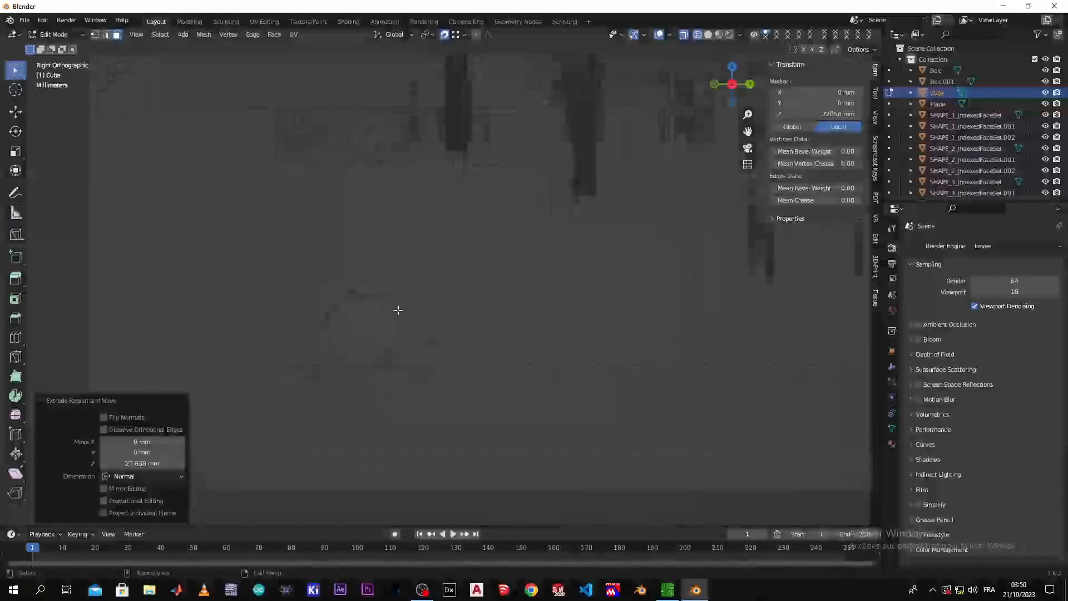
key(ctrl+r)
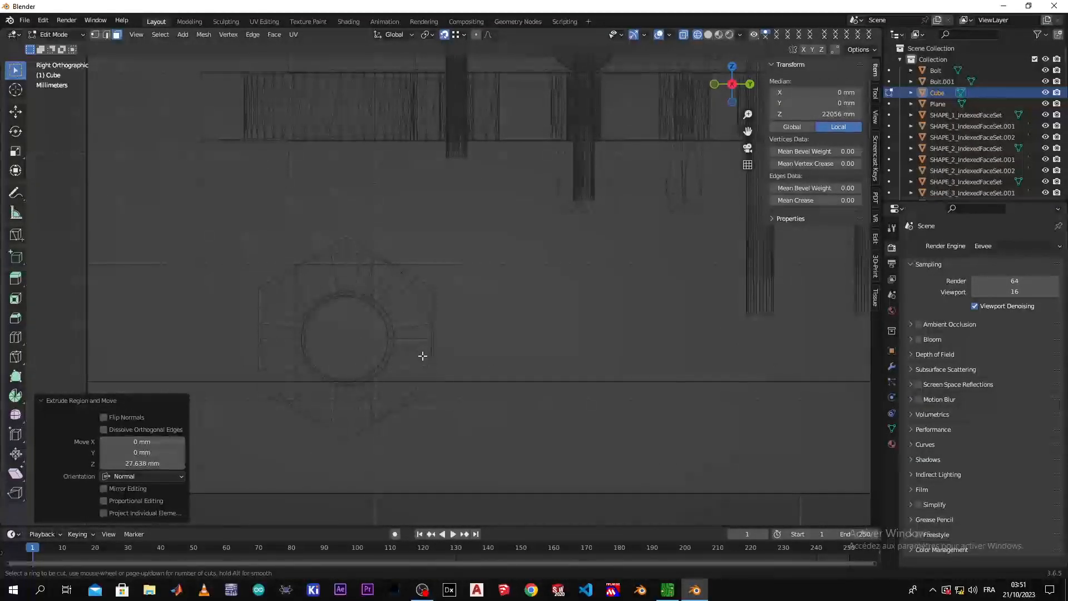
key(Escape)
scroll(456, 356, down, 5)
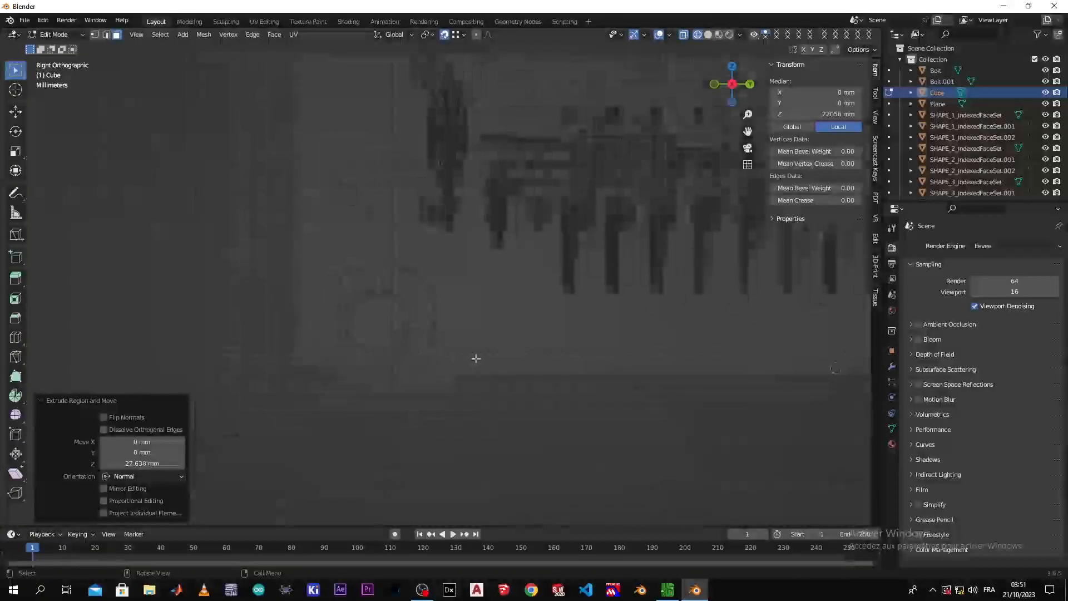
click(372, 421)
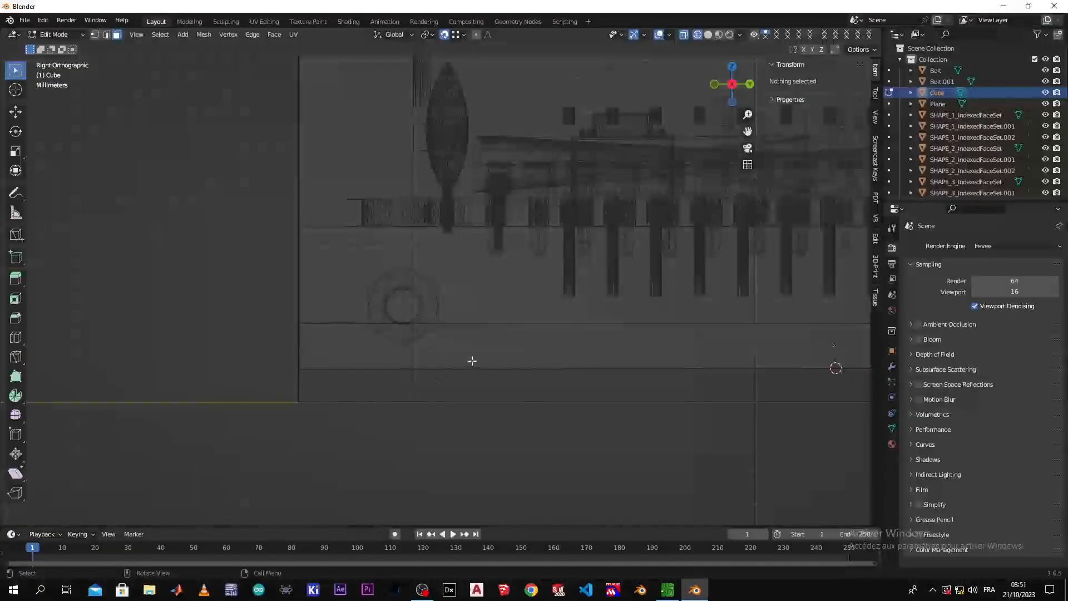
key(ctrl+r)
click(671, 334)
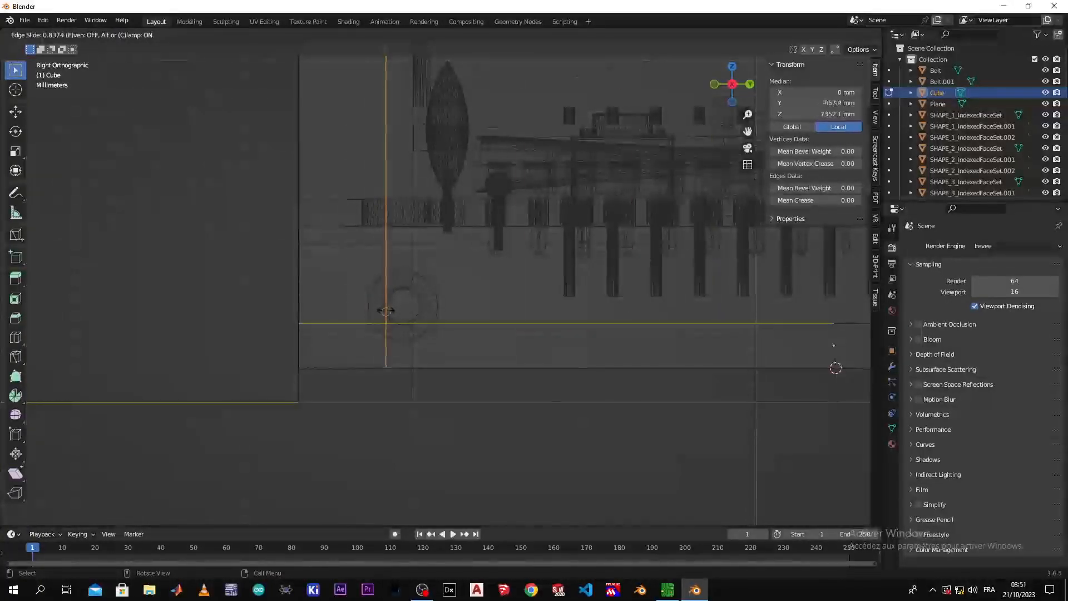
click(386, 311)
- Add a second vertical loop cut to the cover, sliding it by about 0.922 to the inner edge of the negative-Y nut's hole
scroll(407, 317, up, 4)
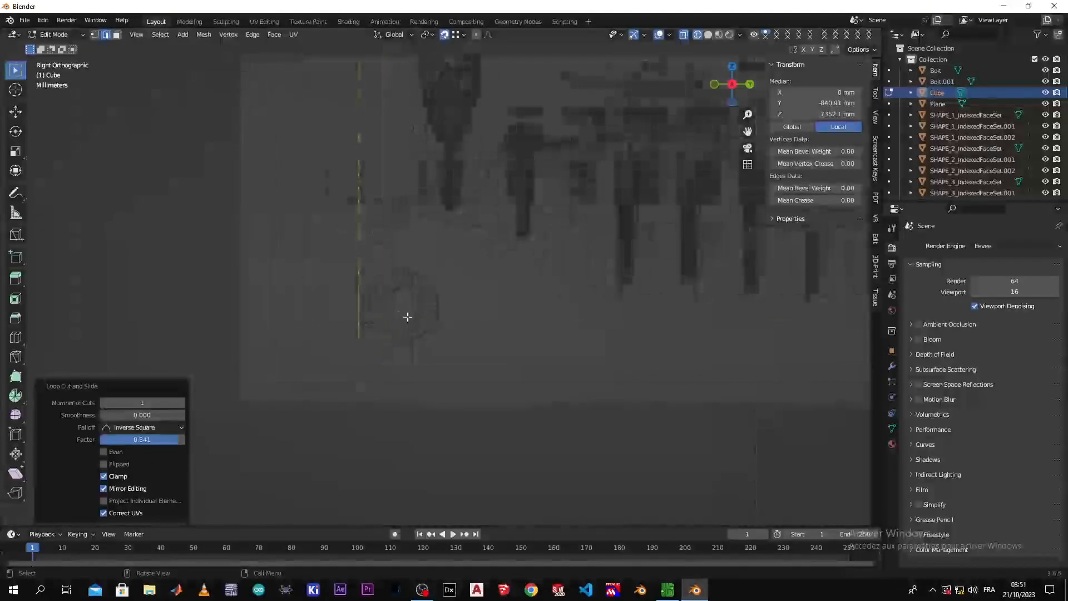
scroll(408, 317, down, 4)
scroll(691, 334, up, 3)
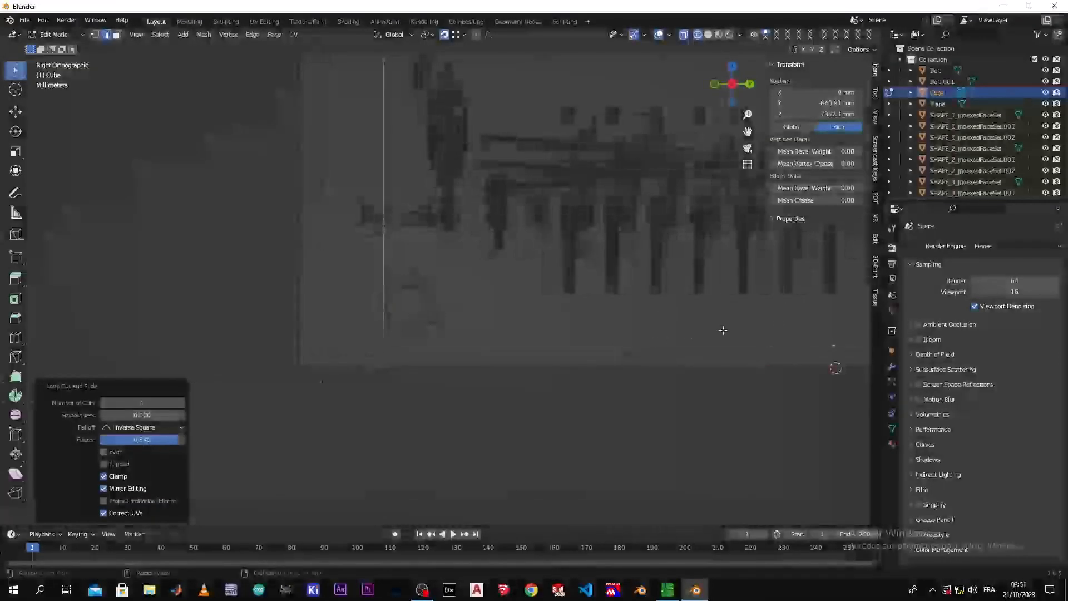
key(ctrl+r)
click(805, 339)
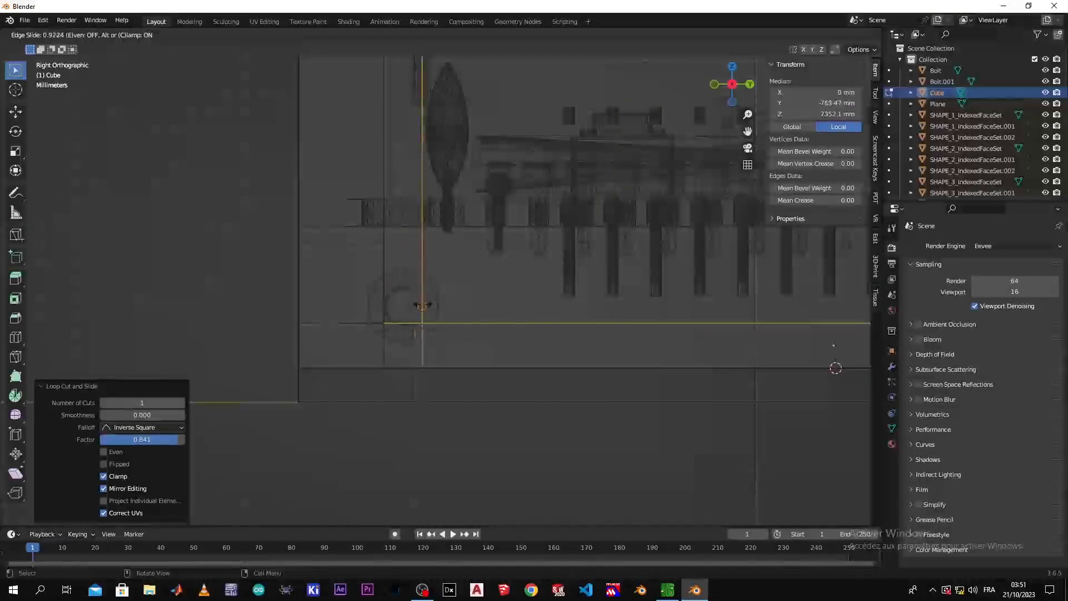
click(422, 306)
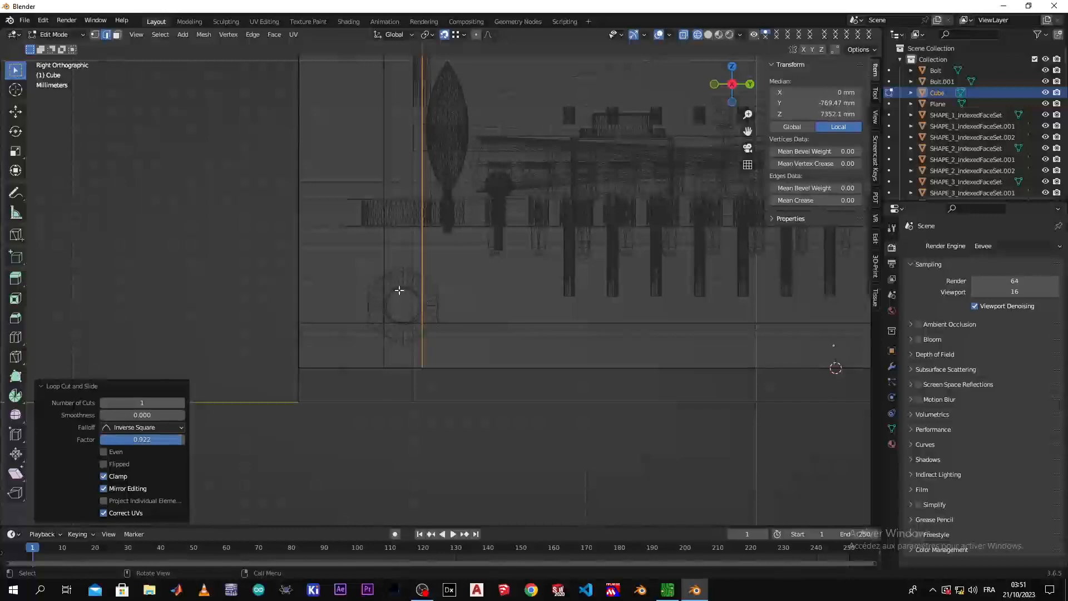
- Add horizontal loop cuts at the upper and lower edges of the negative-Y nut's hole, with slide factors of about 0.847 and -0.927
key(ctrl+r)
click(390, 317)
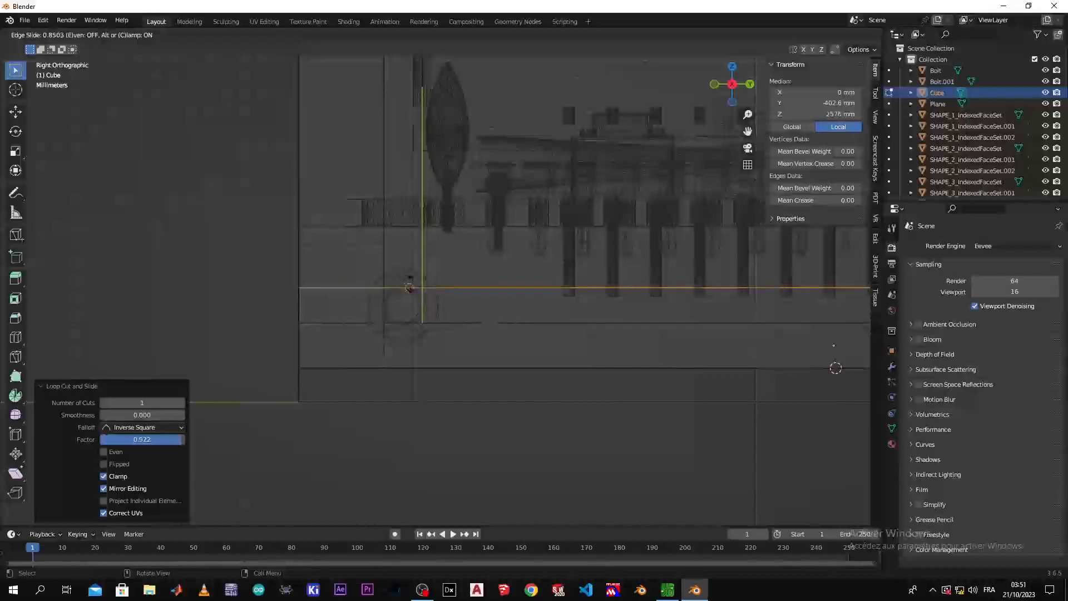
click(406, 286)
key(ctrl+r)
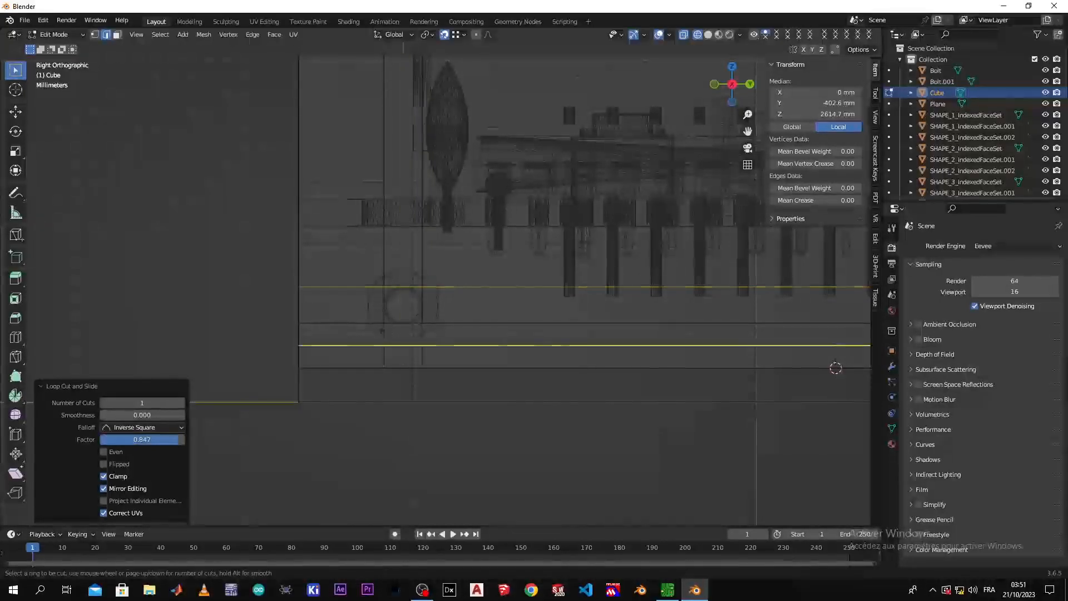
click(383, 337)
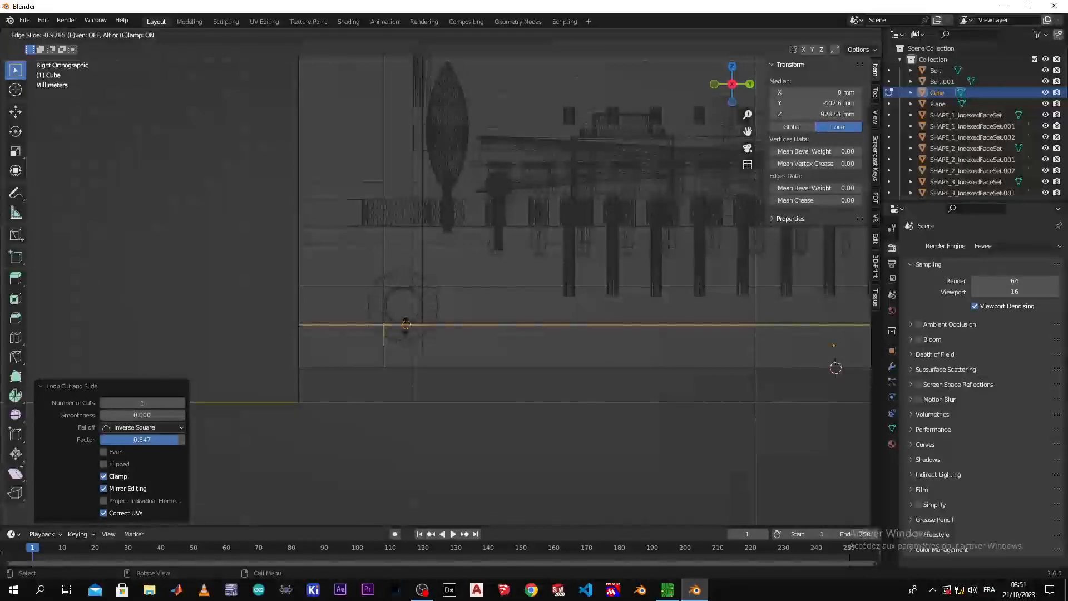
click(405, 325)
- Add a vertical loop cut at the positive-Y nut, sliding it by about -0.749 to the hole's inner edge
scroll(470, 305, down, 4)
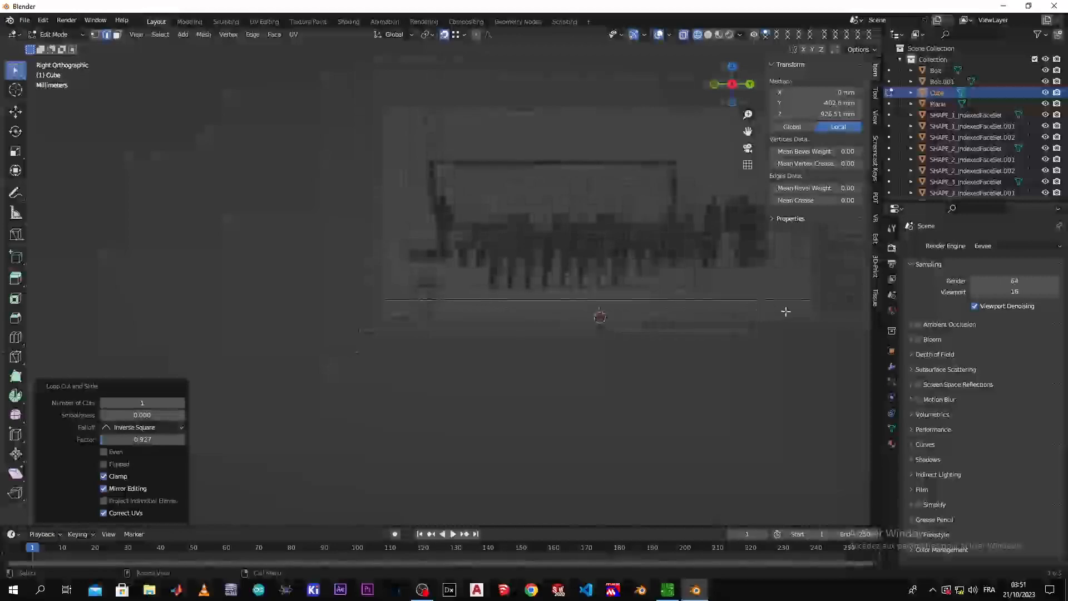
scroll(423, 314, up, 6)
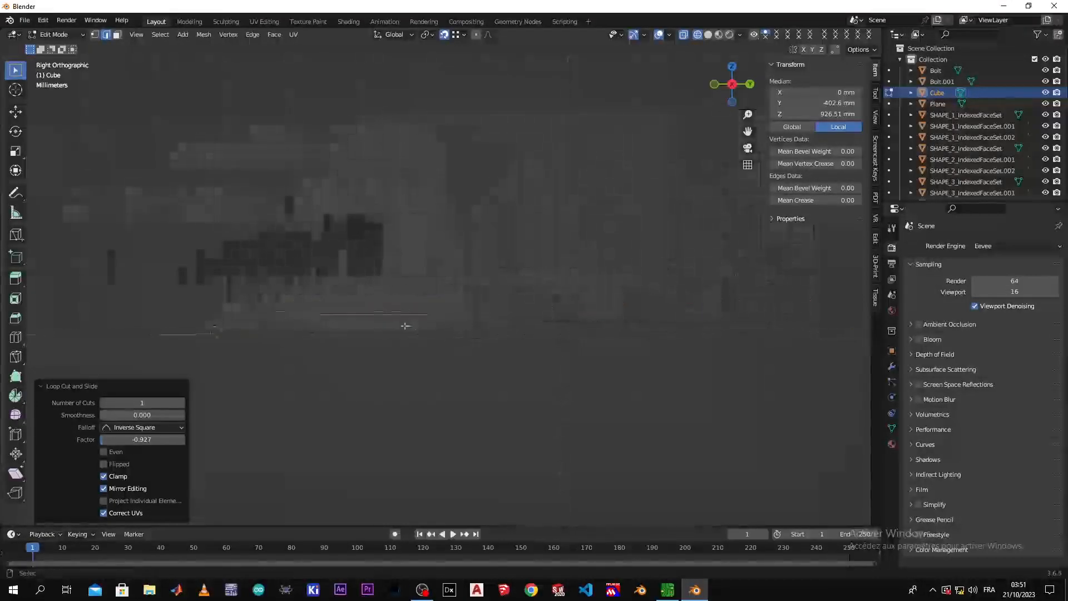
scroll(332, 333, up, 3)
shift+middle_drag(308, 349, 513, 313)
key(ctrl+r)
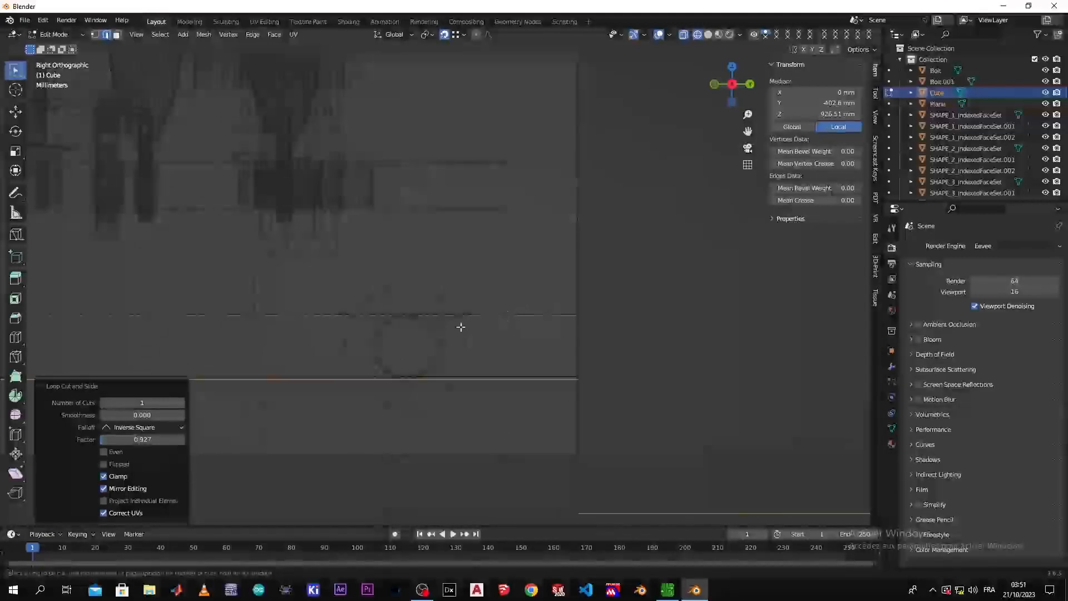
click(221, 364)
right_click(224, 365)
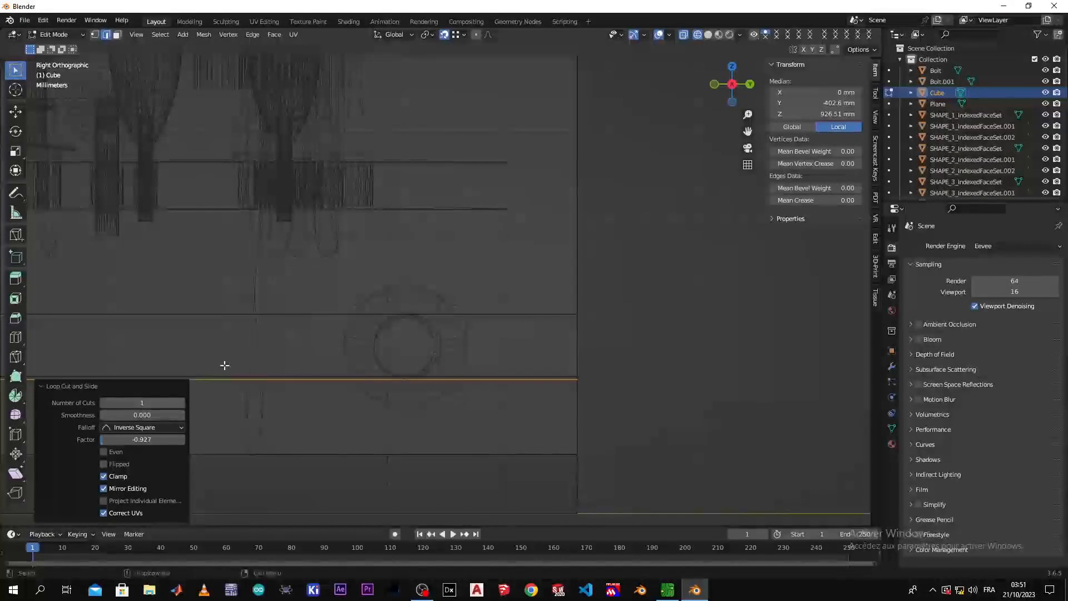
scroll(214, 370, down, 3)
click(217, 374)
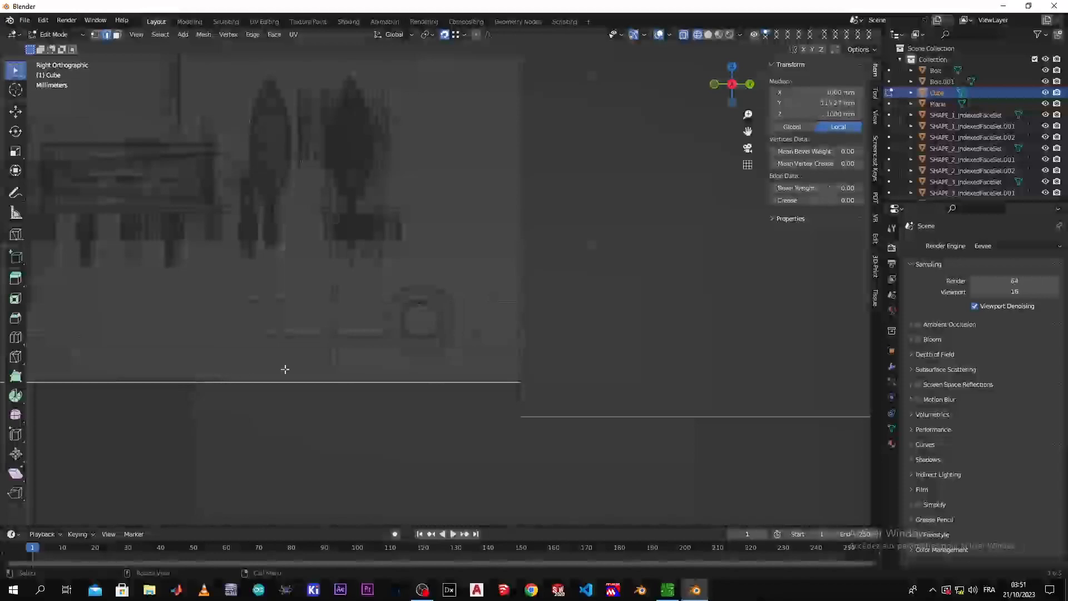
key(g)
key(g)
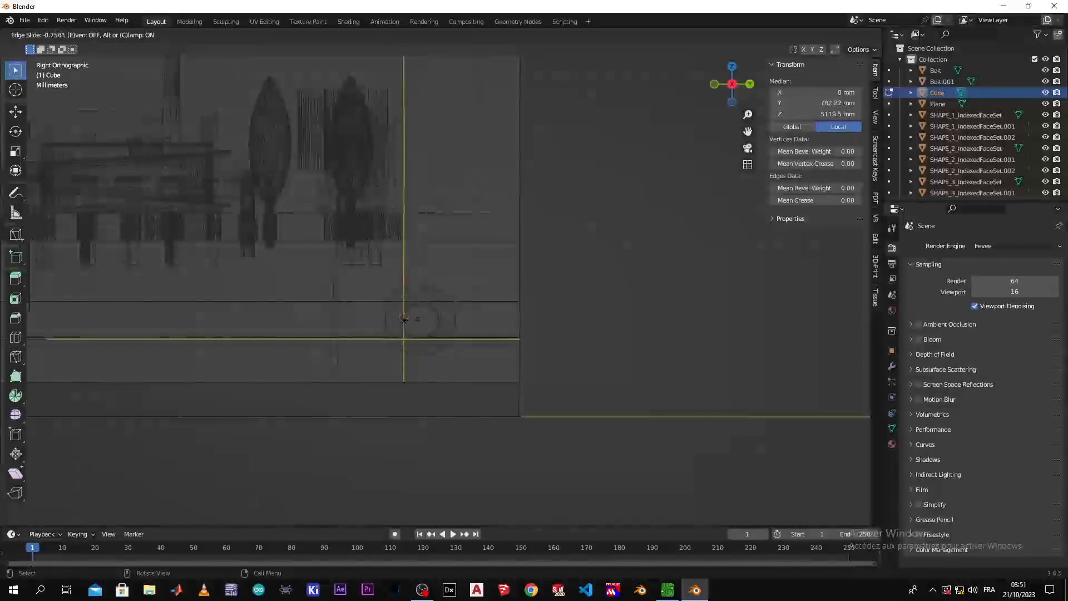
click(400, 320)
- Add another vertical loop cut at the positive-Y nut, sliding it by about 0.352 to the hole's outer edge
key(ctrl+r)
click(470, 319)
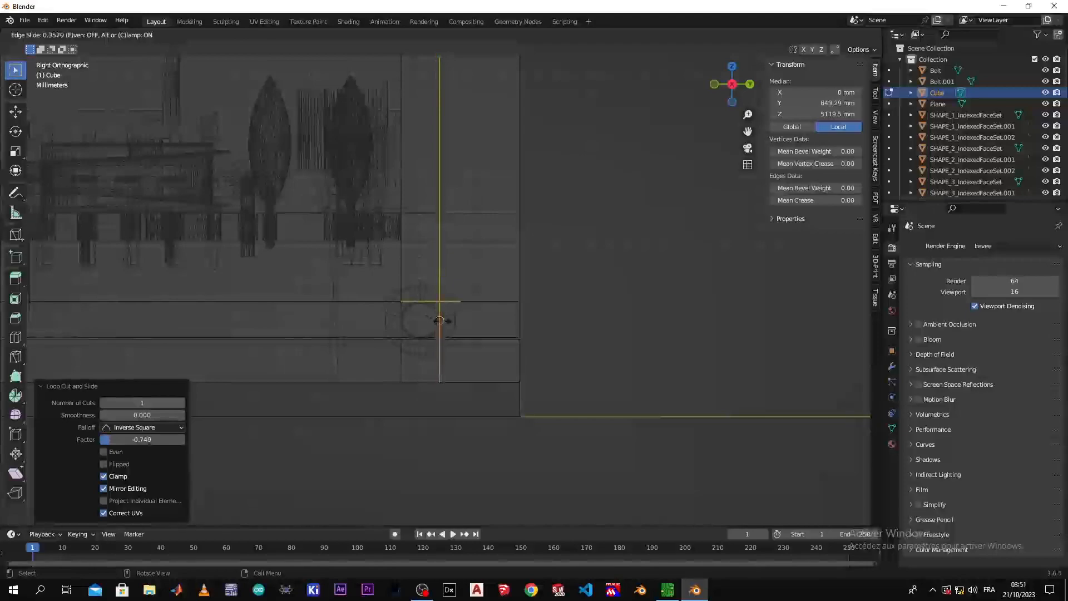
click(420, 316)
scroll(419, 307, up, 5)
scroll(419, 309, down, 2)
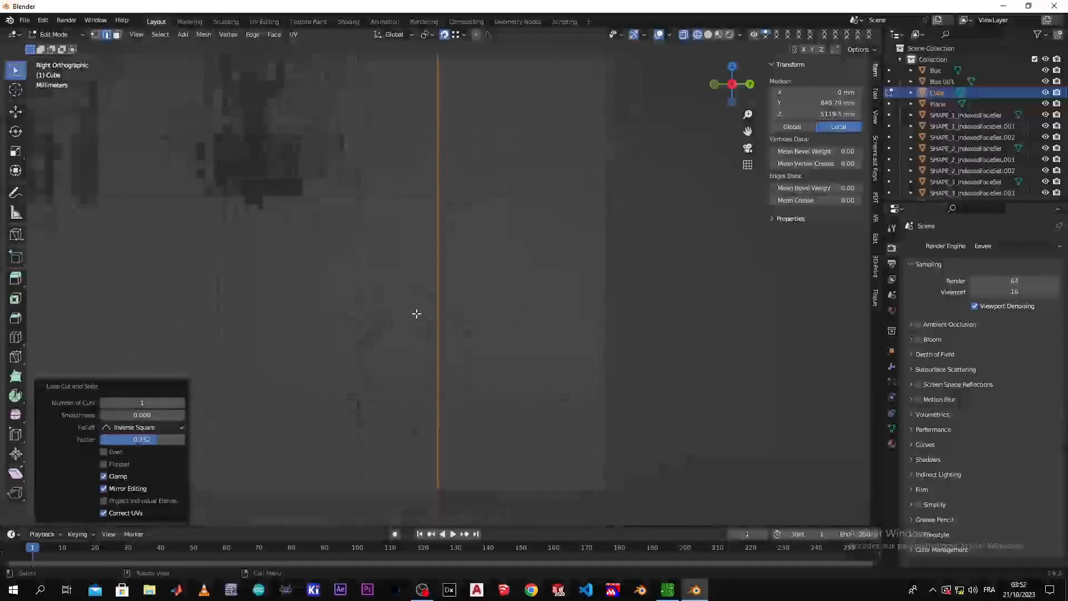
scroll(402, 318, down, 3)
scroll(402, 320, down, 2)
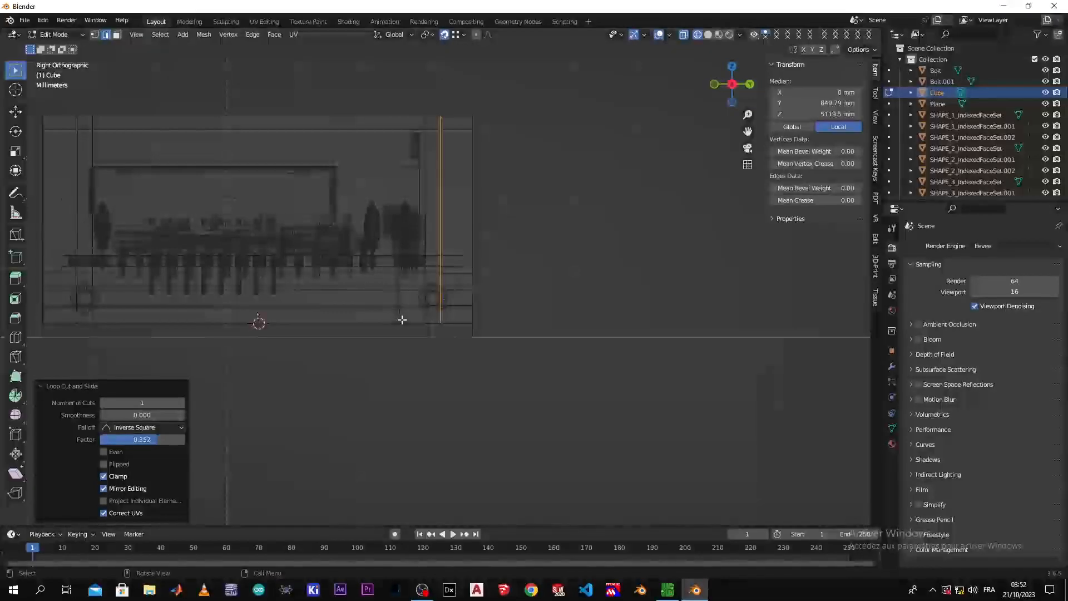
- Set solid shading and face selection for the cover, checking the positive-Y cuts against the nut in wireframe
key(z)
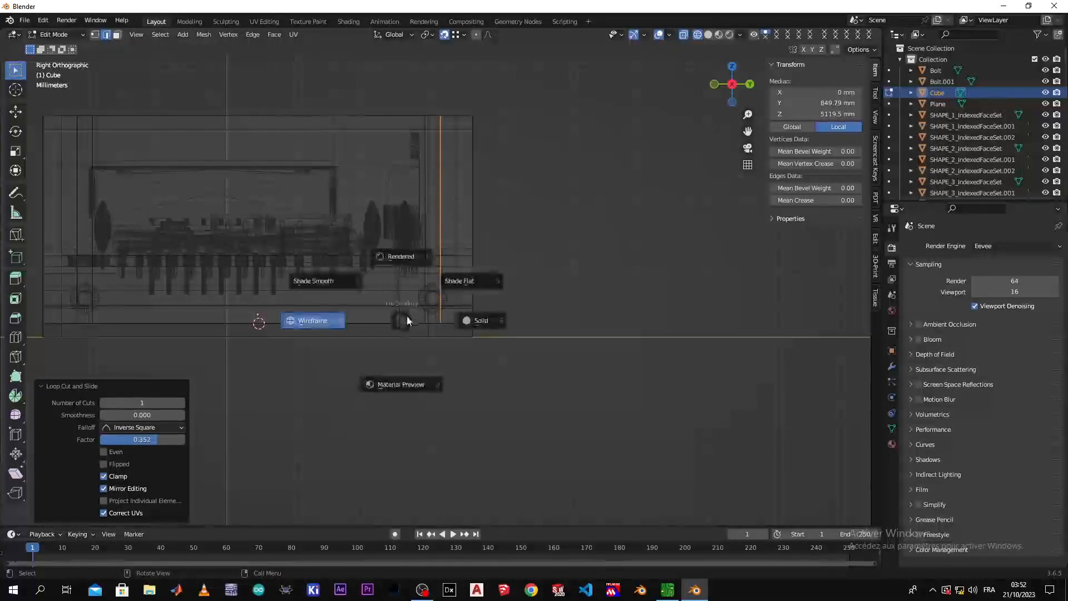
click(460, 325)
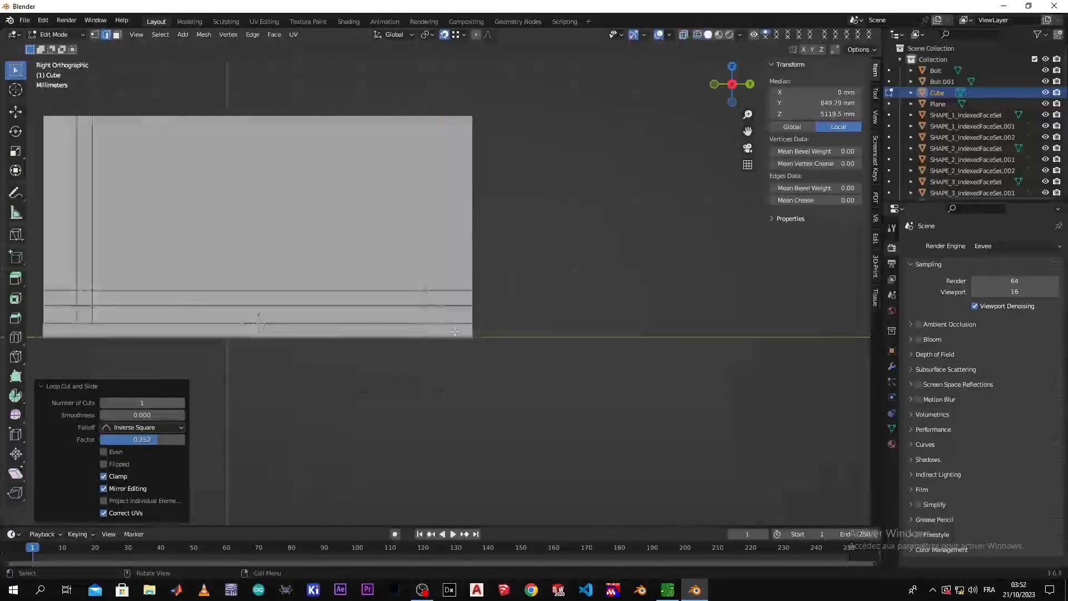
scroll(449, 339, up, 3)
scroll(449, 339, up, 2)
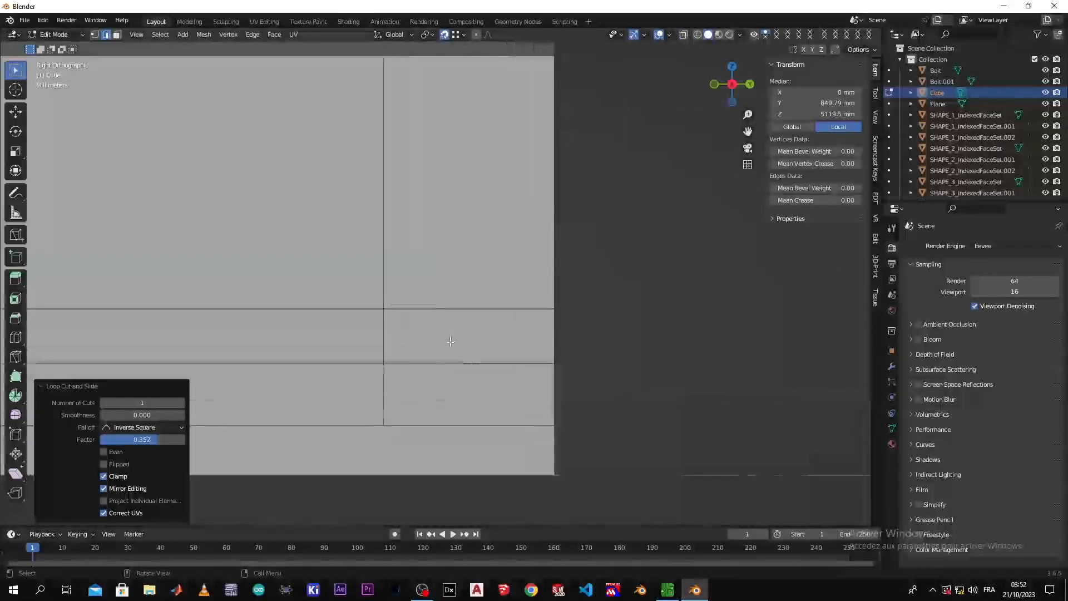
key(3)
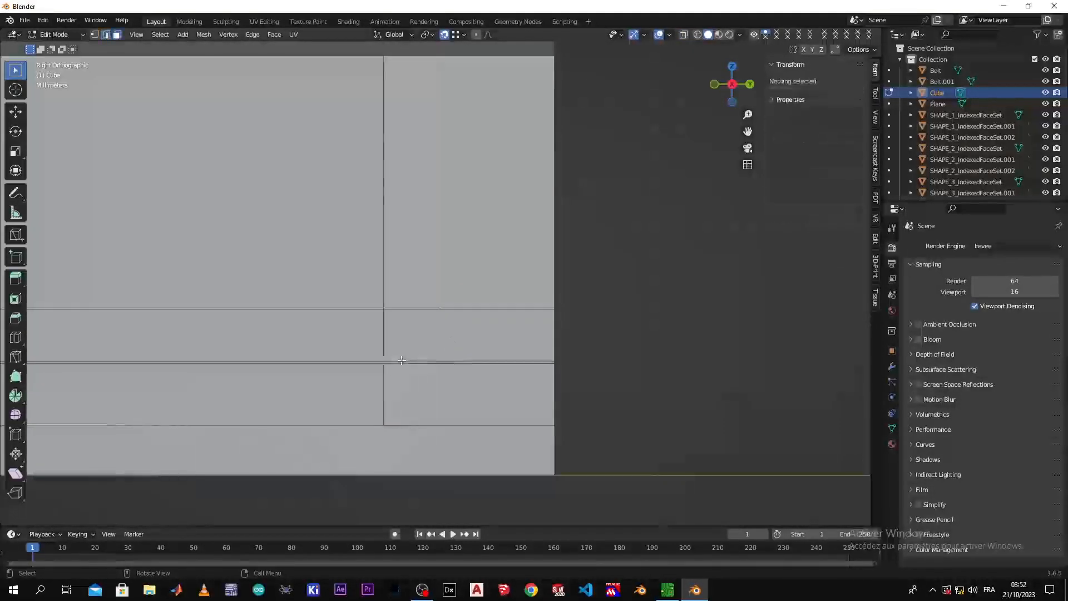
scroll(400, 351, down, 6)
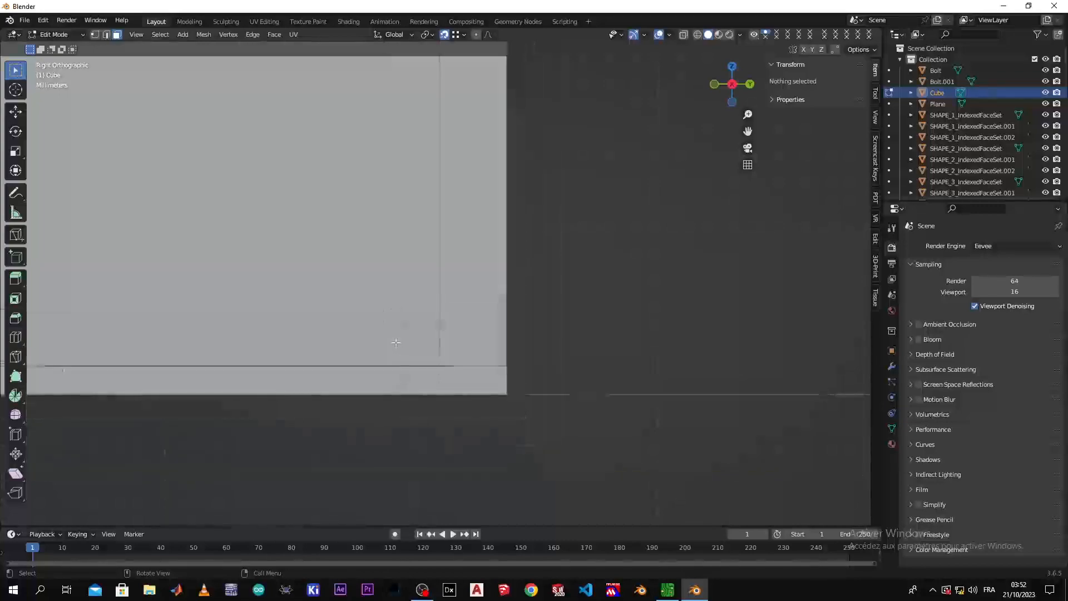
scroll(396, 343, up, 2)
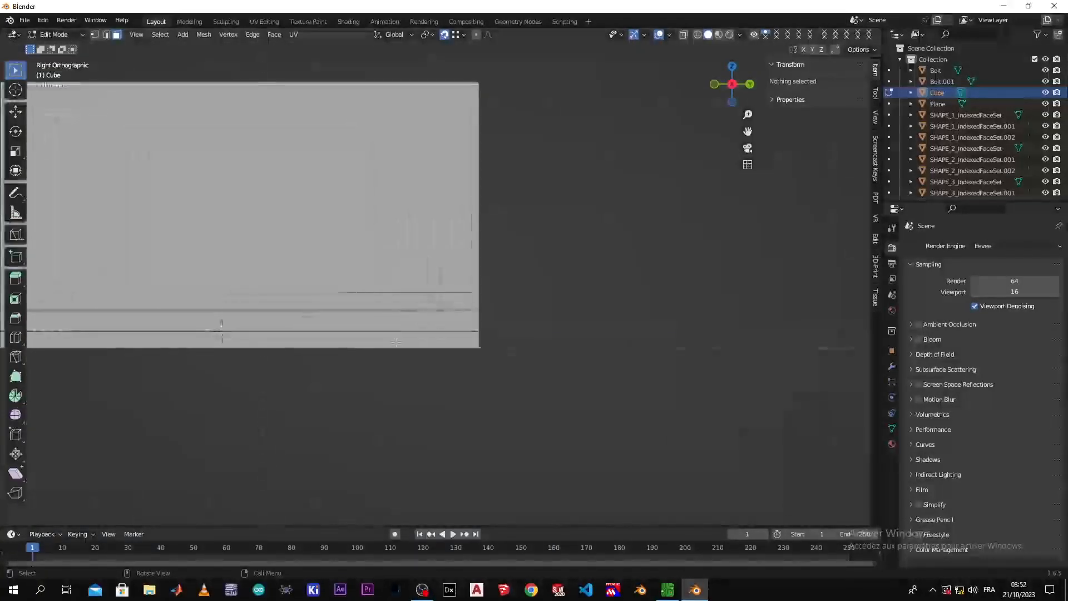
key(z)
click(296, 345)
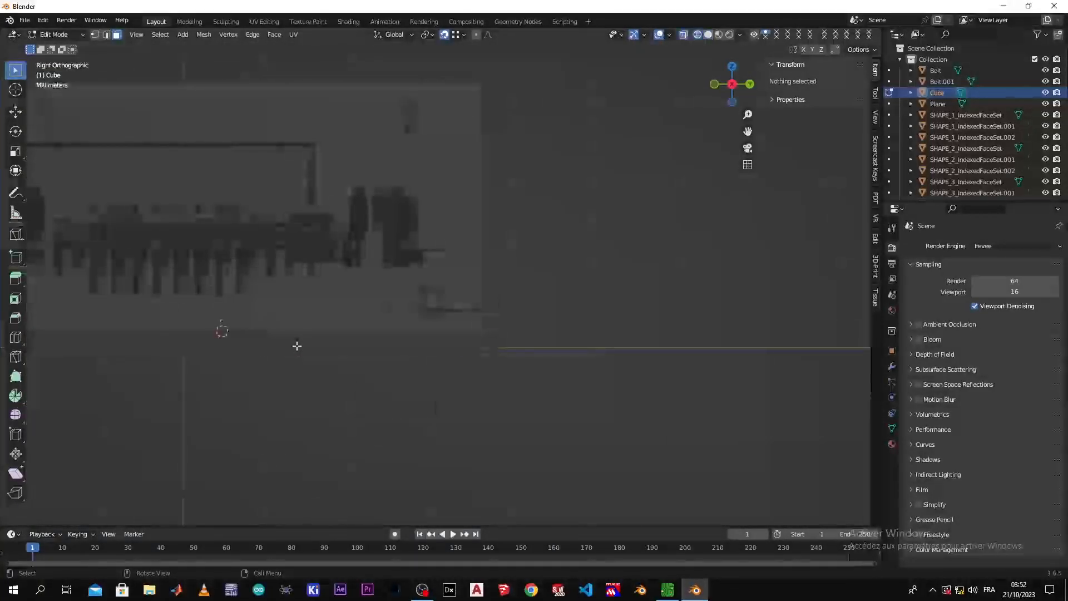
key(z)
click(357, 346)
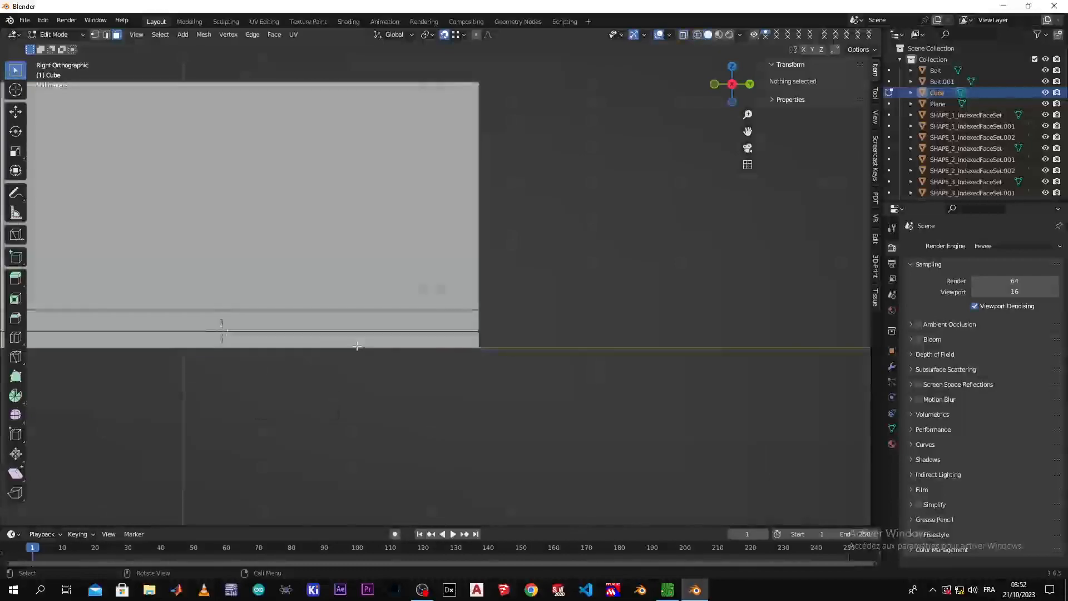
- Delete the small front and back cover faces enclosed by the loop cuts at the positive-Y nut
scroll(439, 289, up, 5)
click(416, 326)
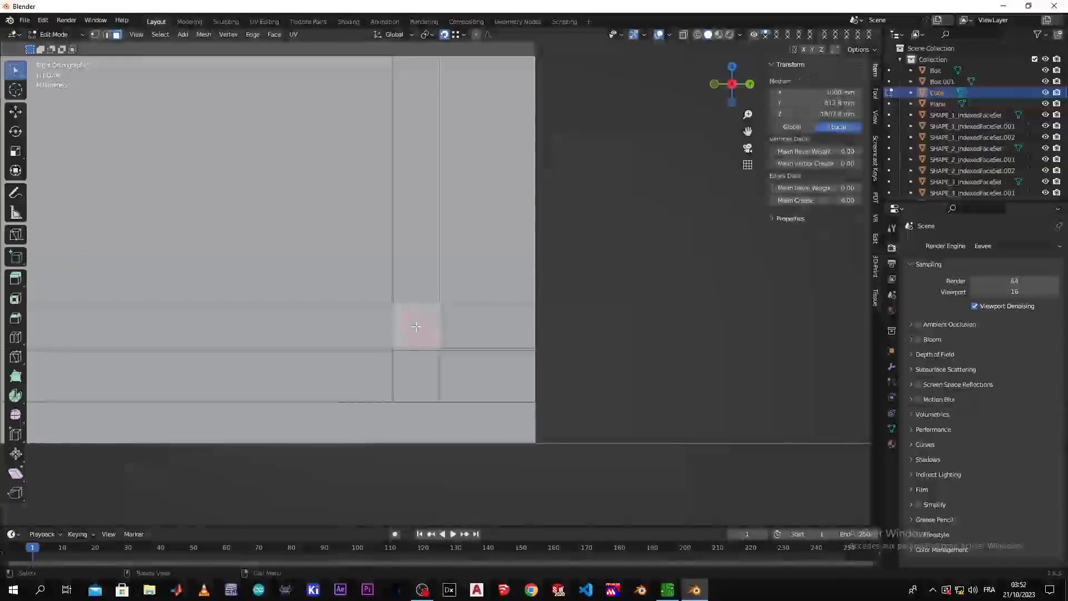
key(x)
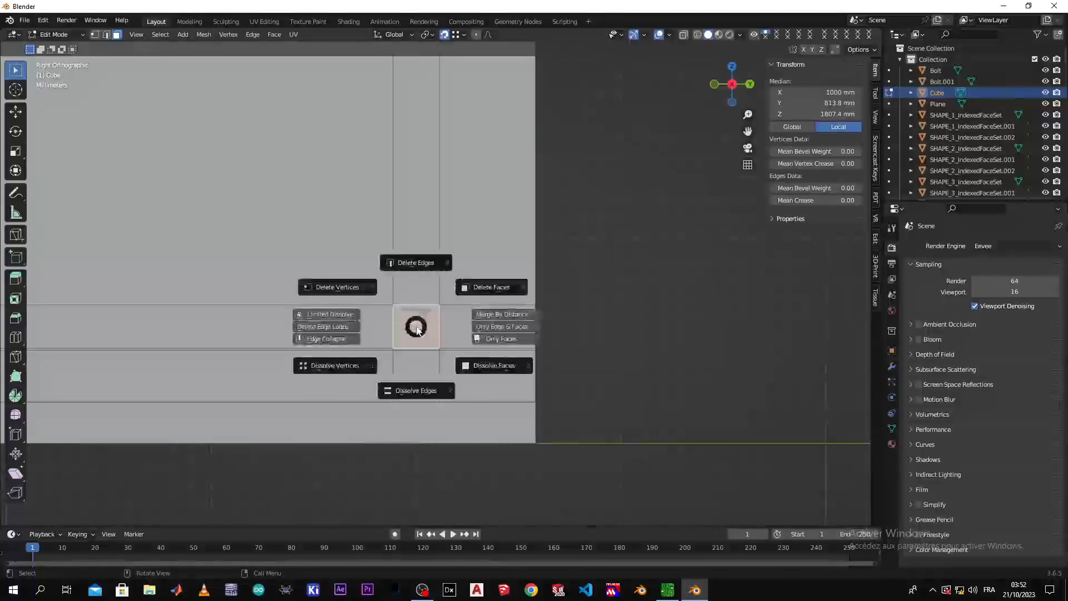
click(479, 289)
click(409, 336)
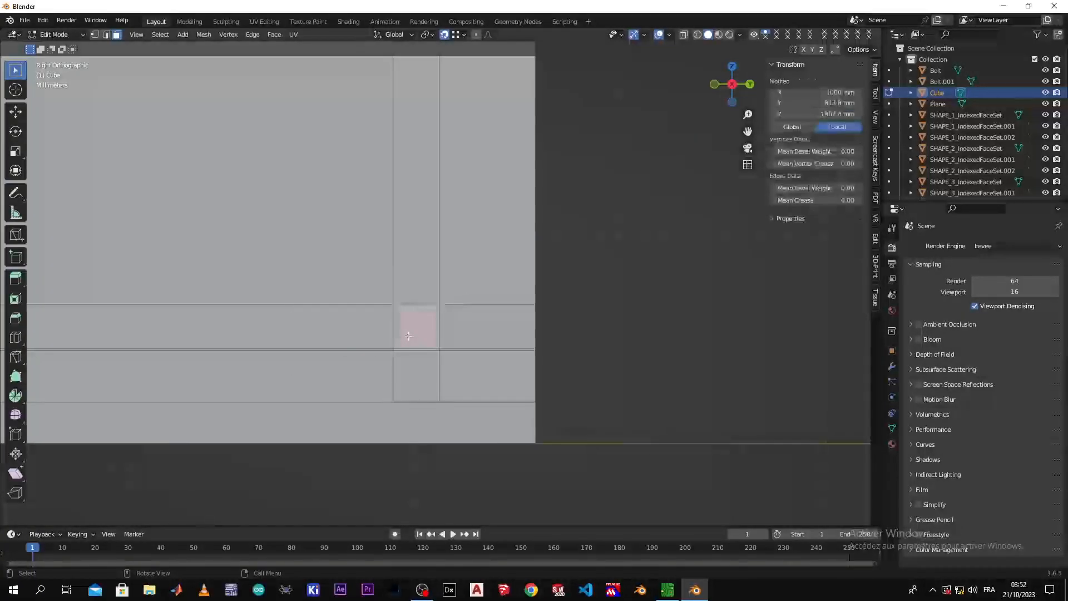
key(x)
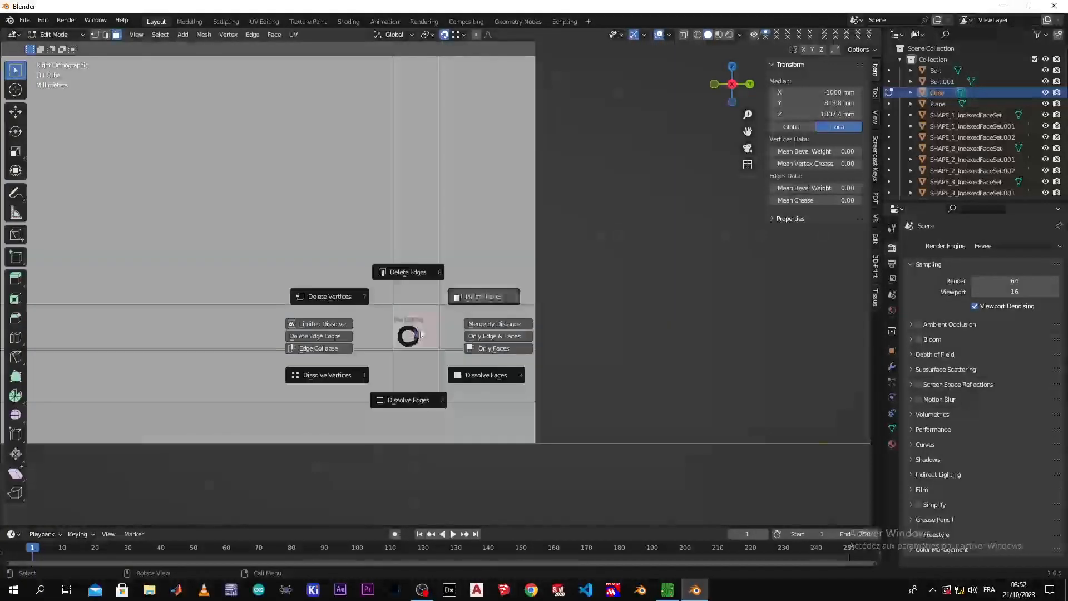
click(466, 306)
- Delete the small front and back cover faces enclosed by the loop cuts at the negative-Y nut
middle_drag(466, 310, 569, 350)
scroll(569, 351, up, 3)
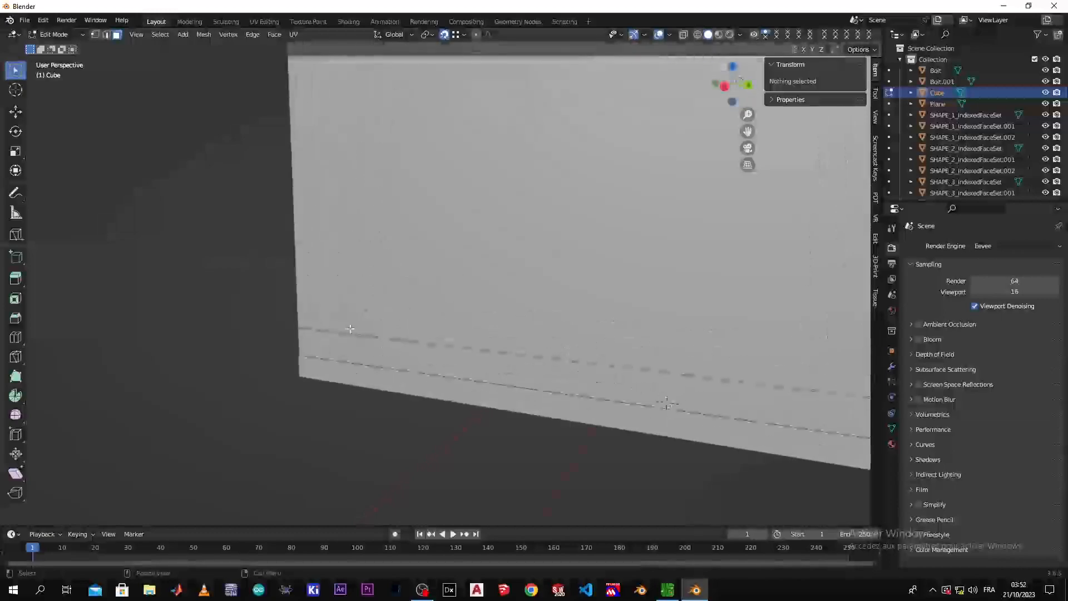
click(351, 329)
key(x)
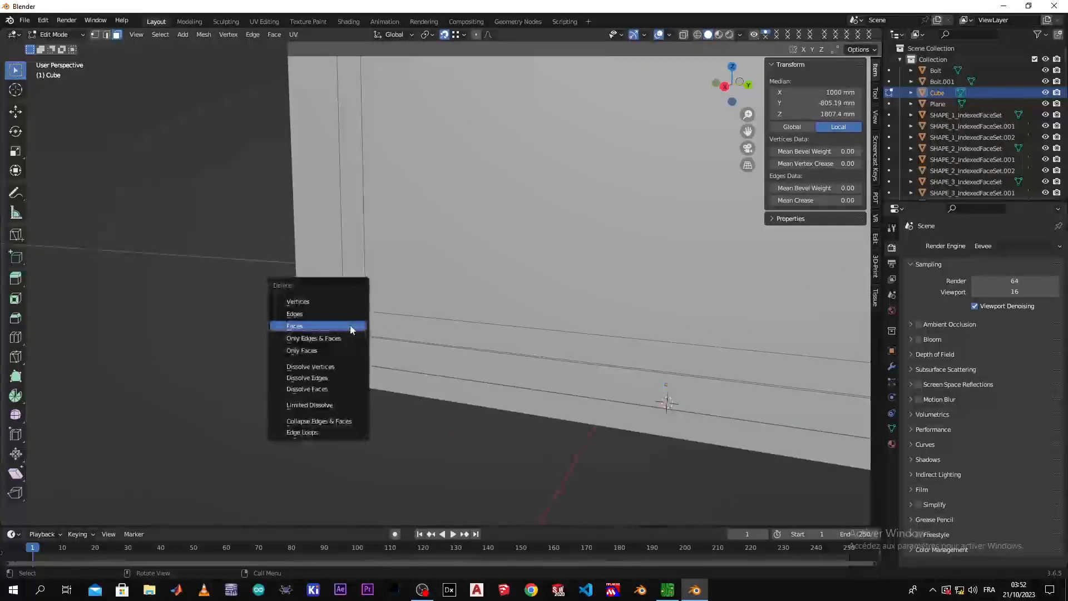
click(351, 329)
middle_drag(361, 332, 177, 355)
click(167, 369)
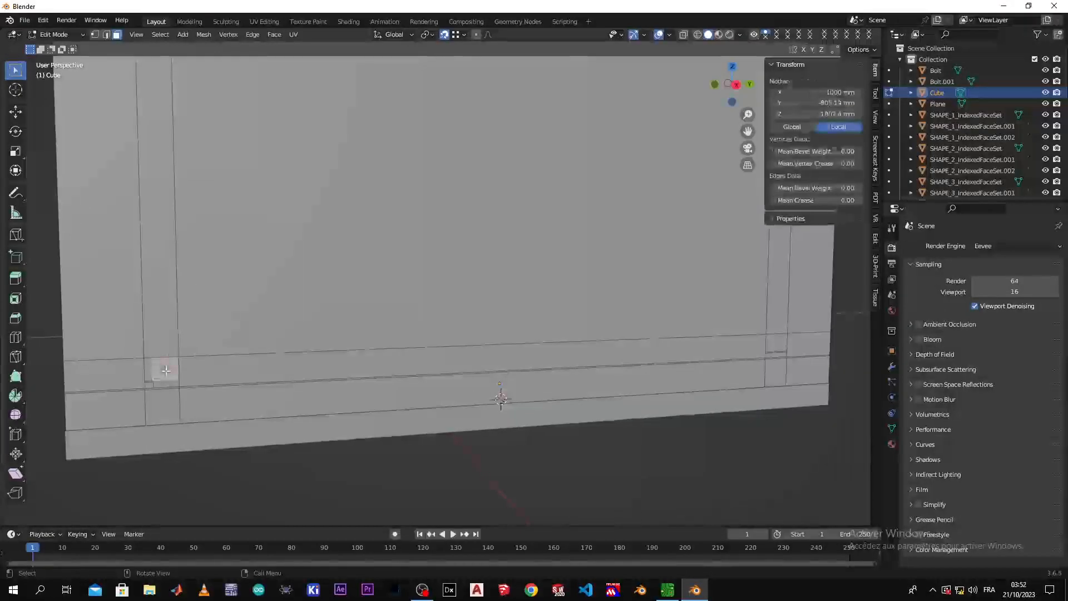
key(x)
click(166, 371)
- Fill the outer side wall of the negative-Y hole between its front and back vertical edges, using edge selection
middle_drag(167, 371, 179, 382)
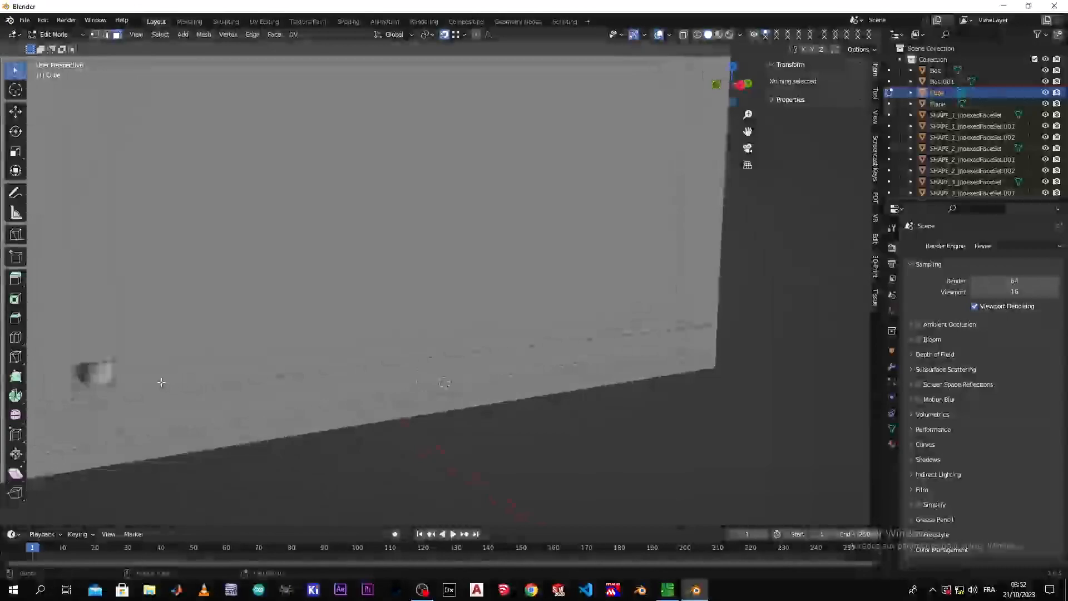
scroll(166, 383, down, 3)
scroll(311, 381, up, 5)
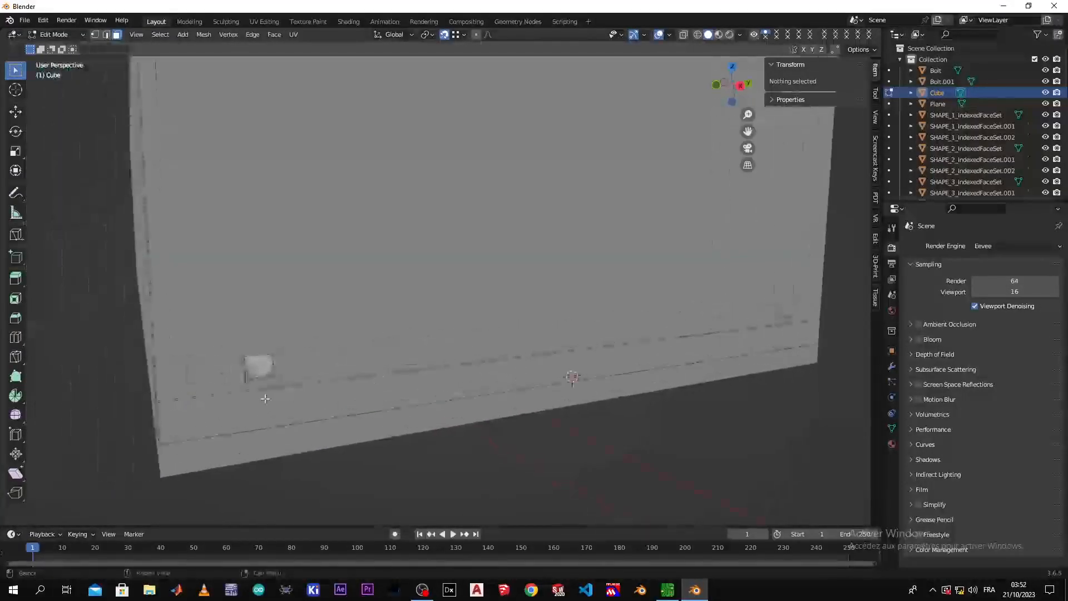
middle_drag(311, 381, 329, 339)
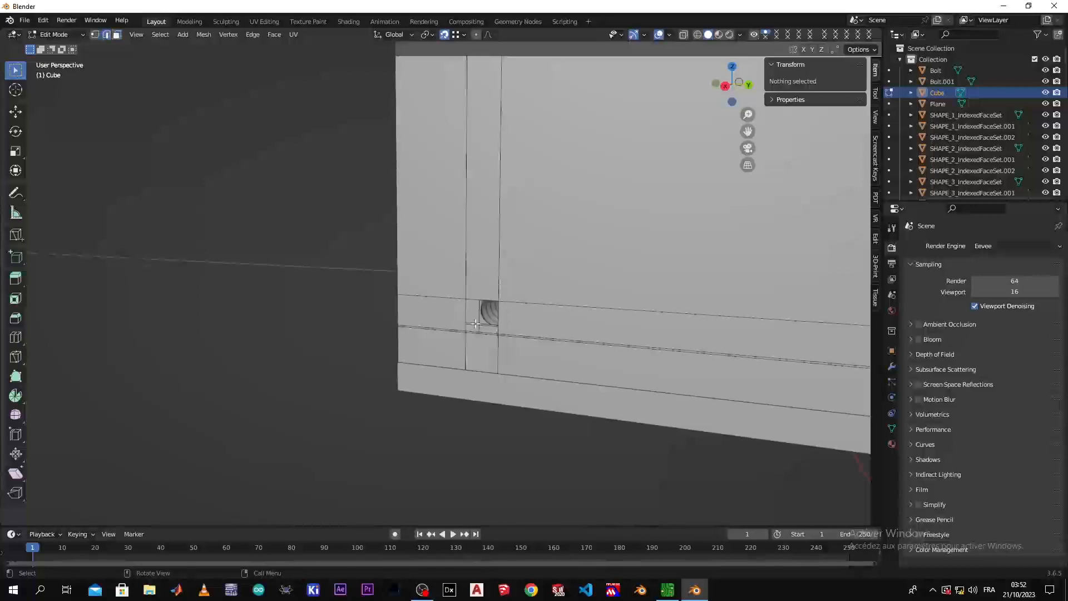
scroll(478, 323, up, 3)
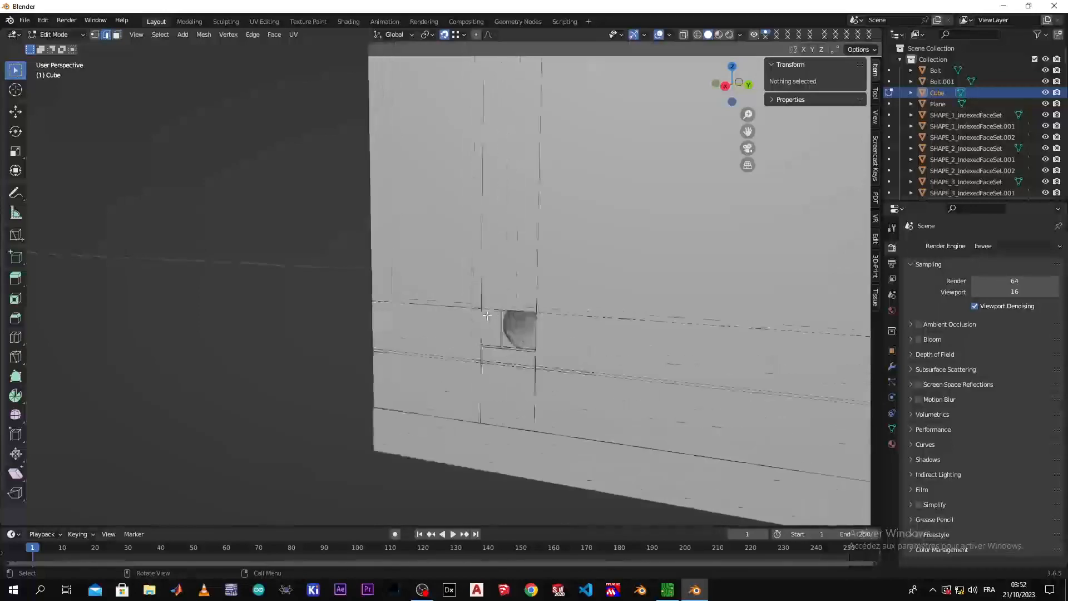
shift+click(512, 348)
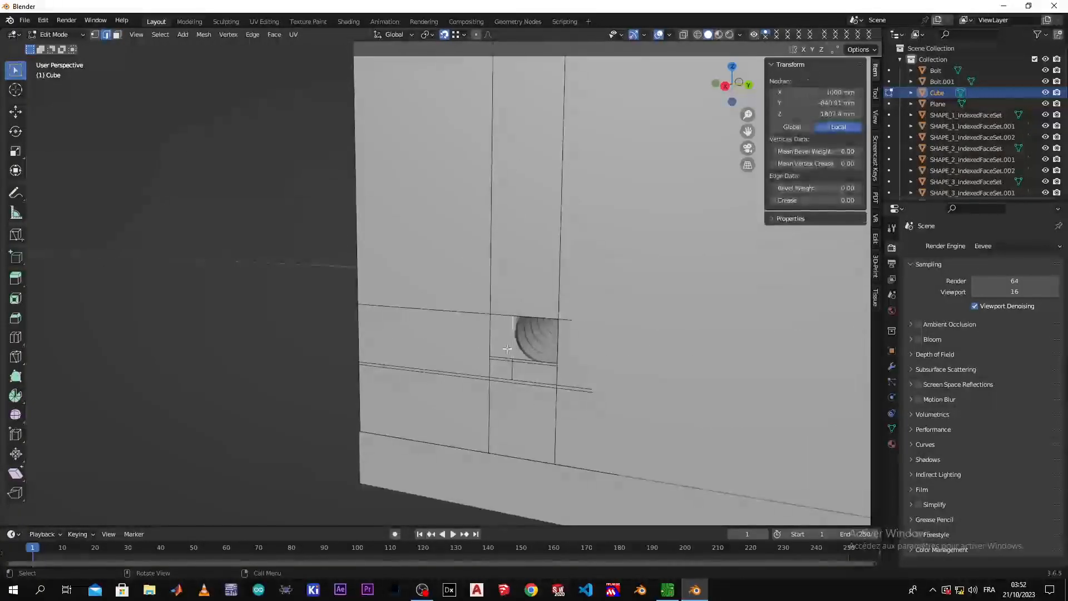
shift+click(489, 340)
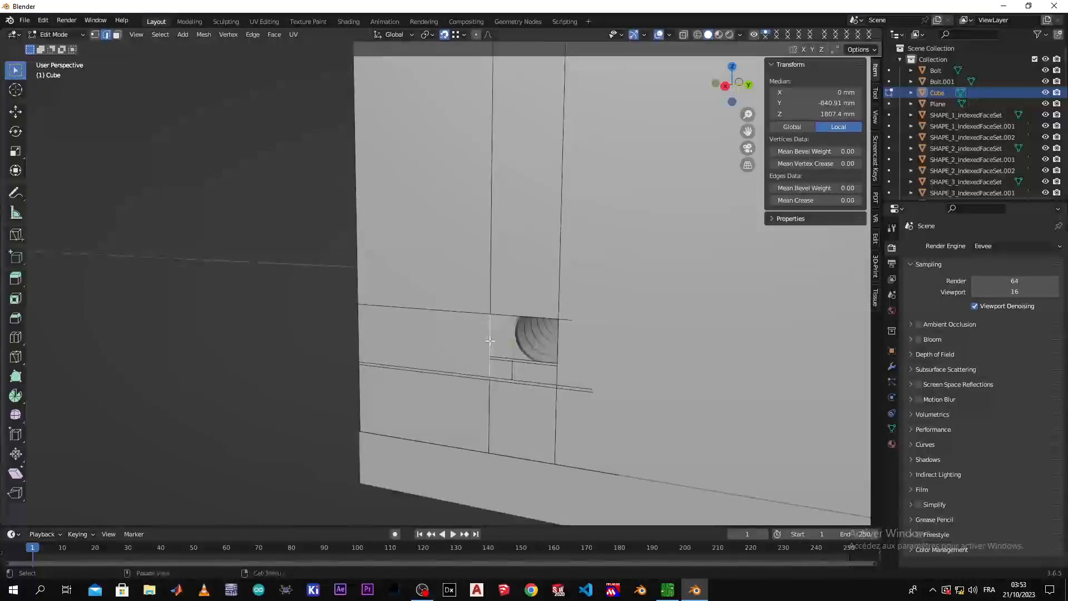
middle_drag(503, 346, 431, 445)
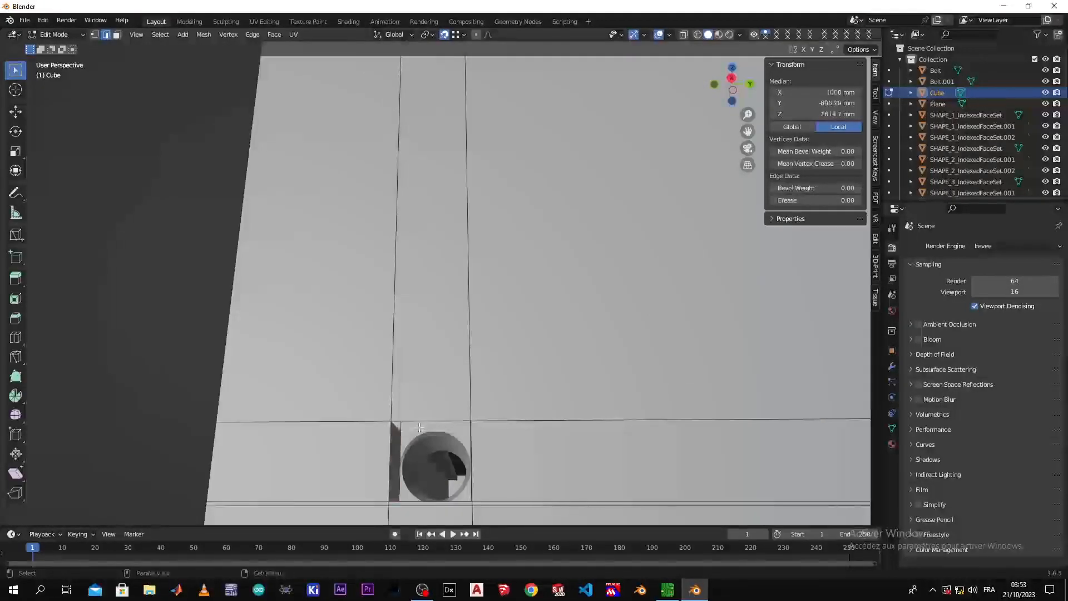
- Fill the remaining top, inner side and bottom walls of the negative-Y hole between matching front and back edges
middle_drag(435, 440, 232, 377)
click(228, 371)
shift+click(224, 362)
middle_drag(225, 364, 224, 421)
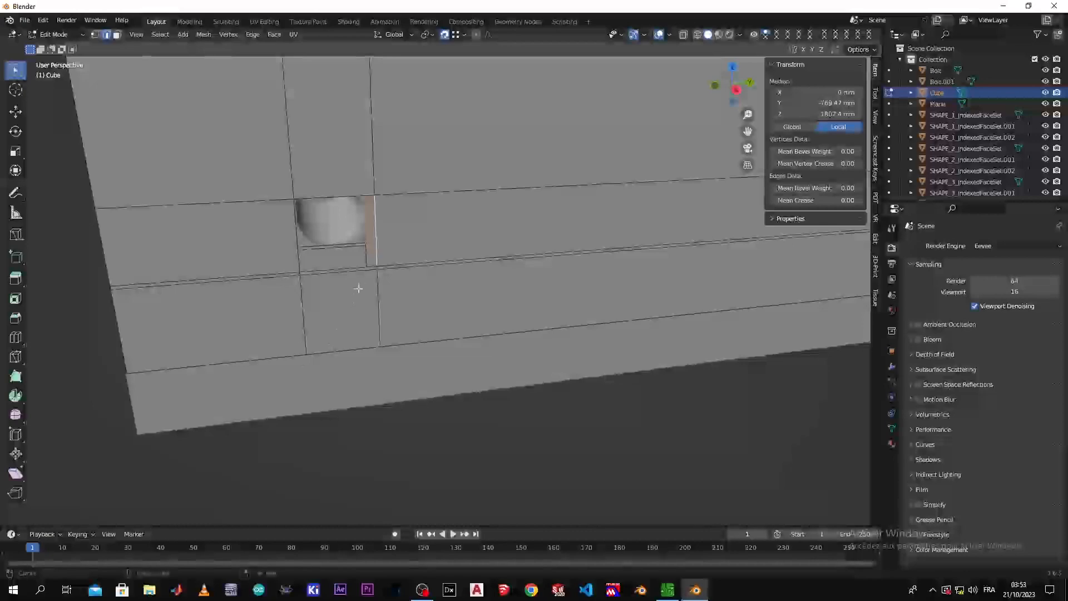
middle_drag(356, 289, 360, 275)
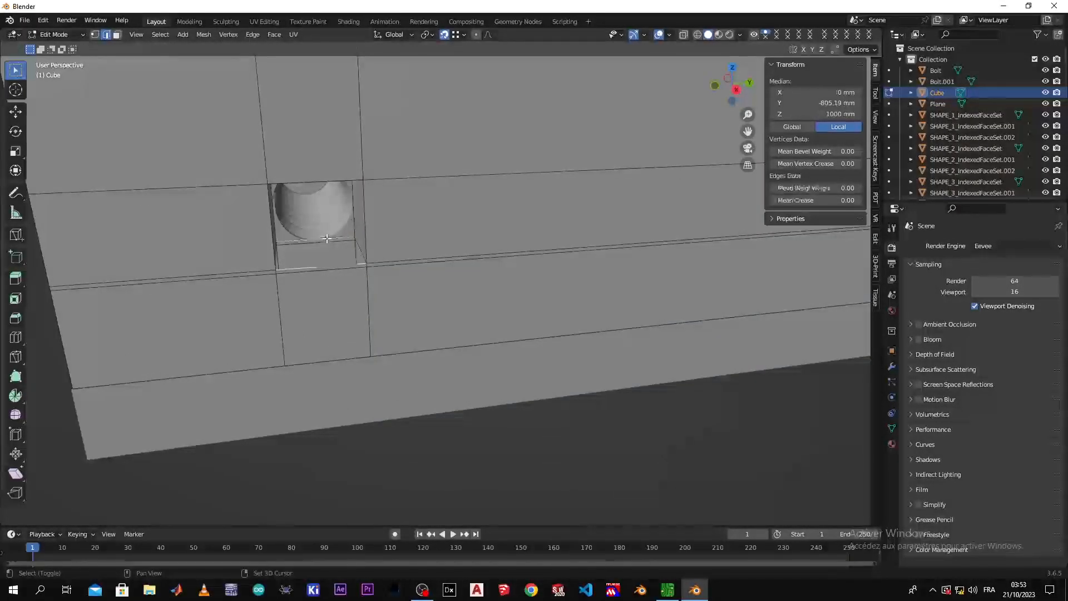
- Fill the bottom and inner side walls of the positive-Y hole between matching front and back edges
middle_drag(327, 238, 469, 242)
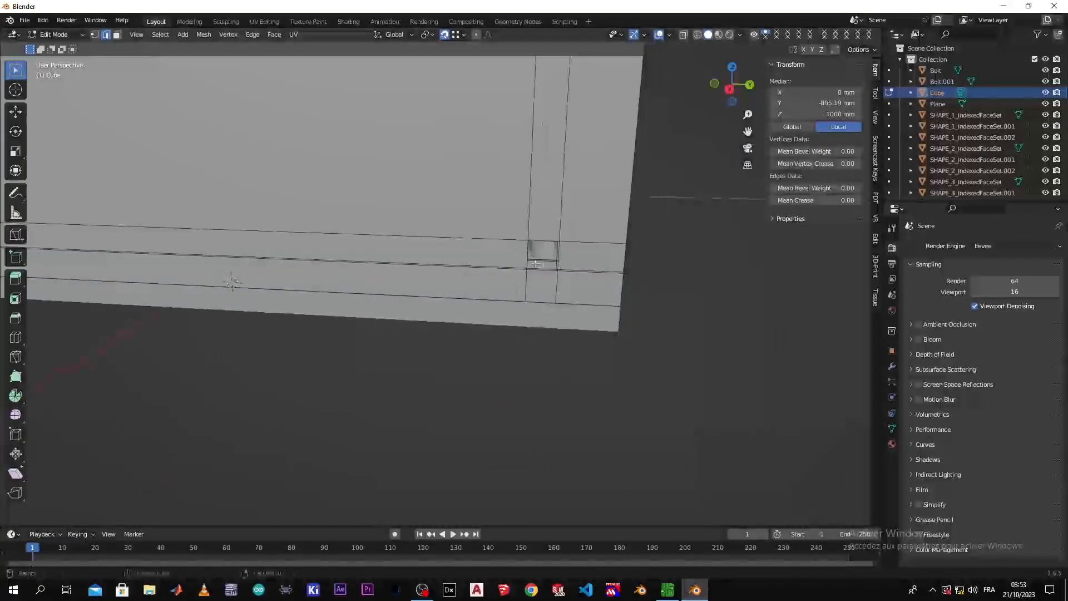
scroll(601, 291, up, 4)
shift+middle_drag(692, 251, 510, 257)
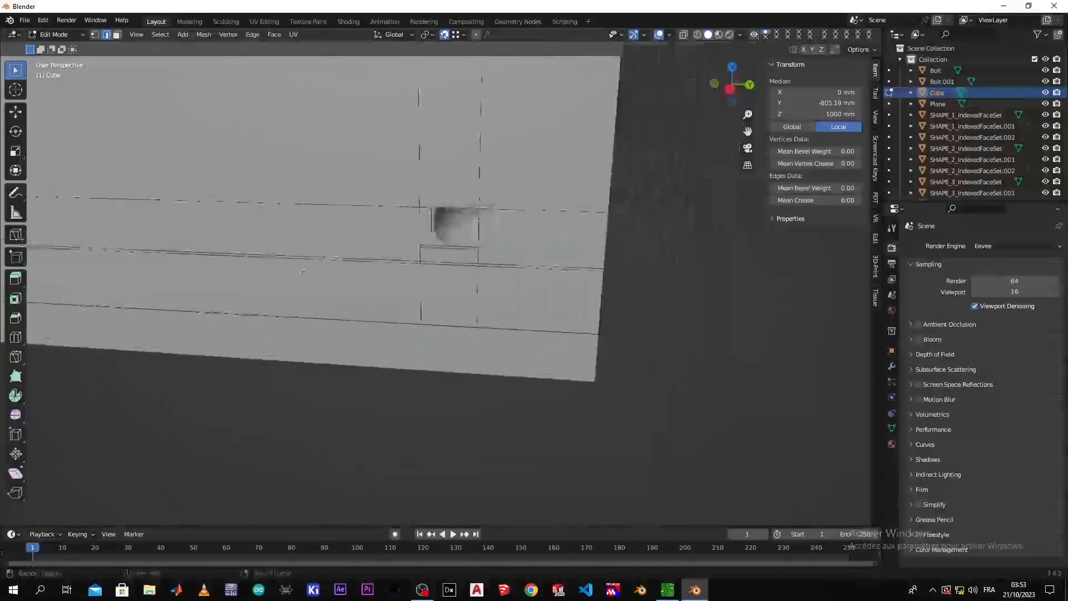
scroll(439, 278, up, 2)
shift+click(440, 254)
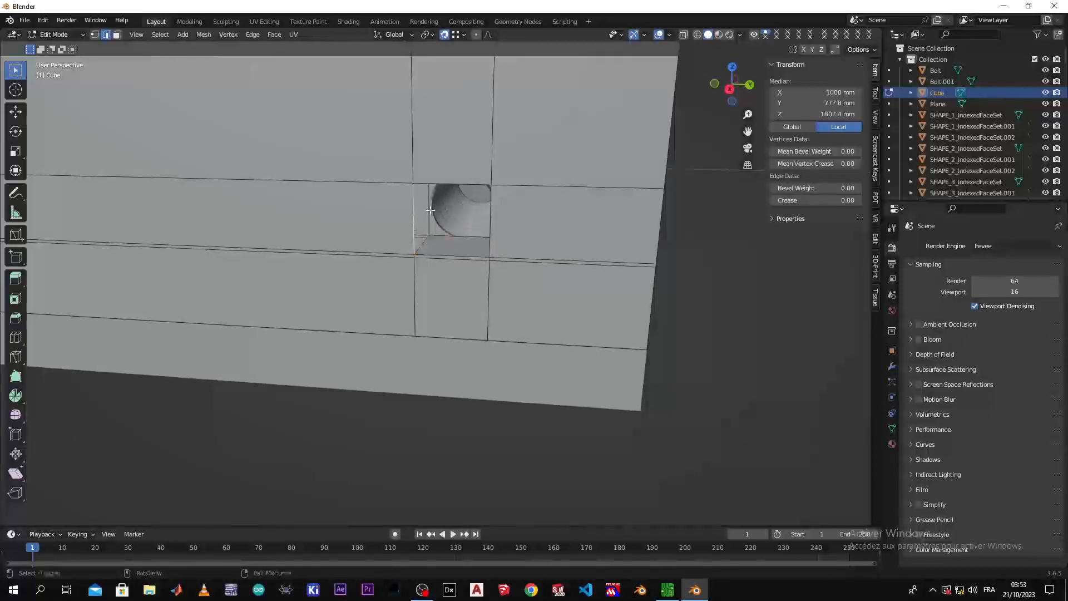
- Fill the outer side and top walls of the positive-Y hole to close its interior
middle_drag(429, 241, 184, 307)
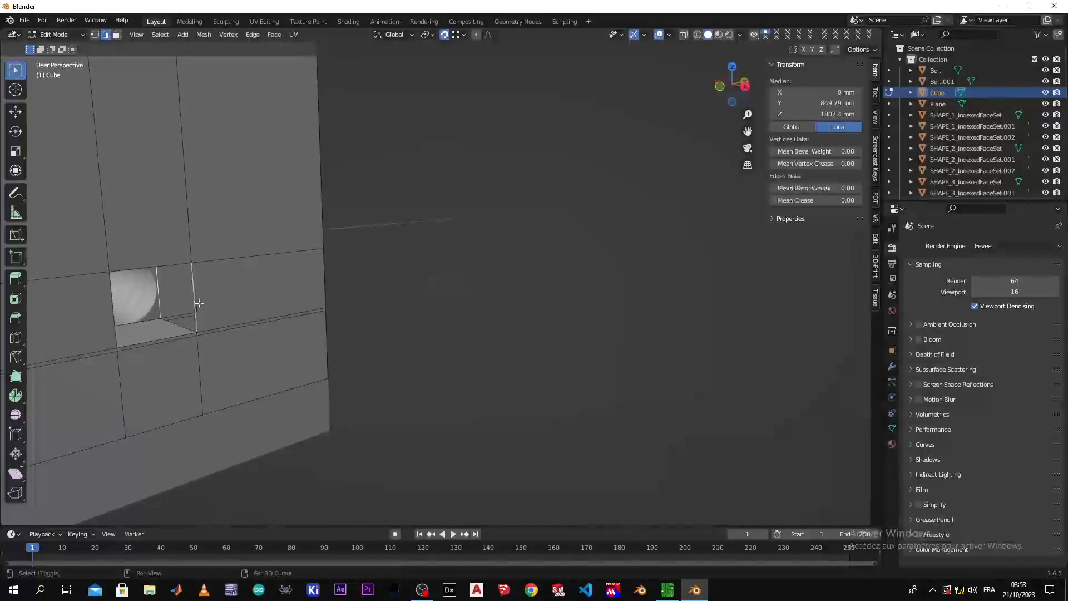
key(f)
middle_drag(168, 312, 202, 352)
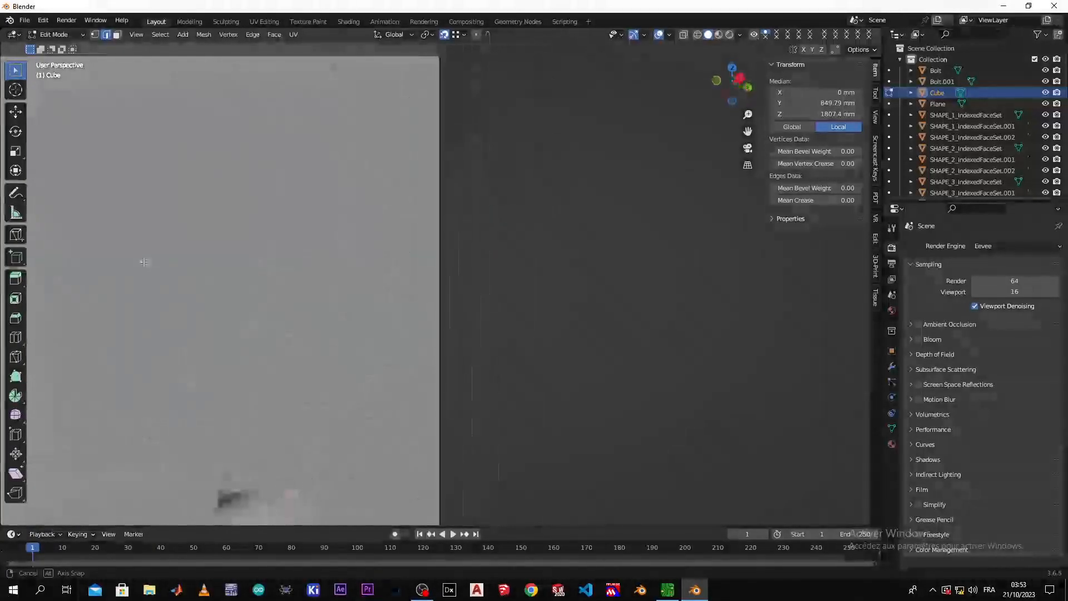
click(248, 488)
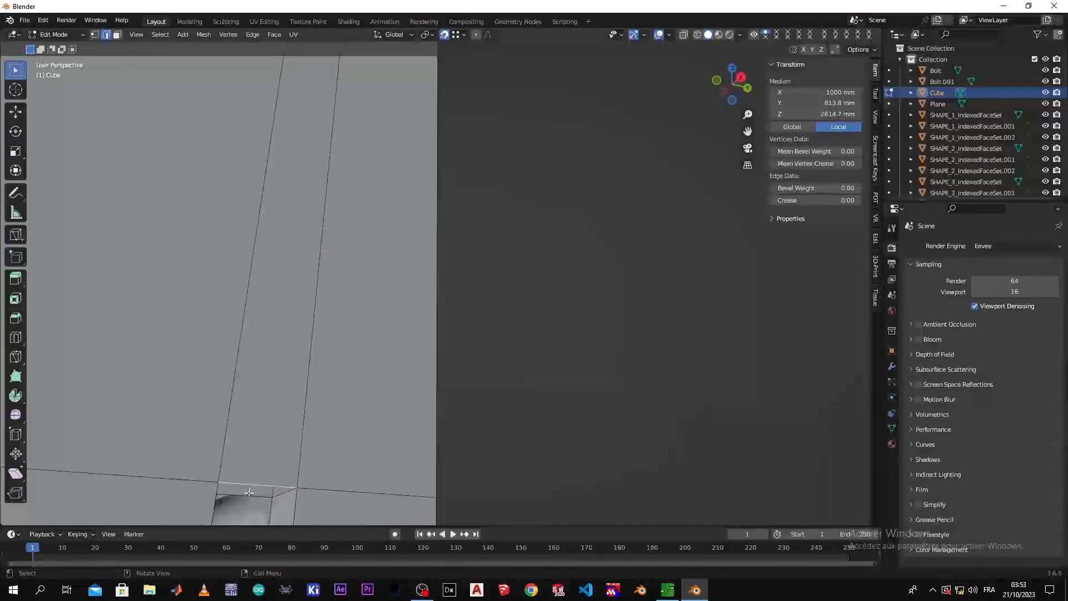
middle_drag(248, 494, 567, 359)
middle_drag(238, 412, 369, 406)
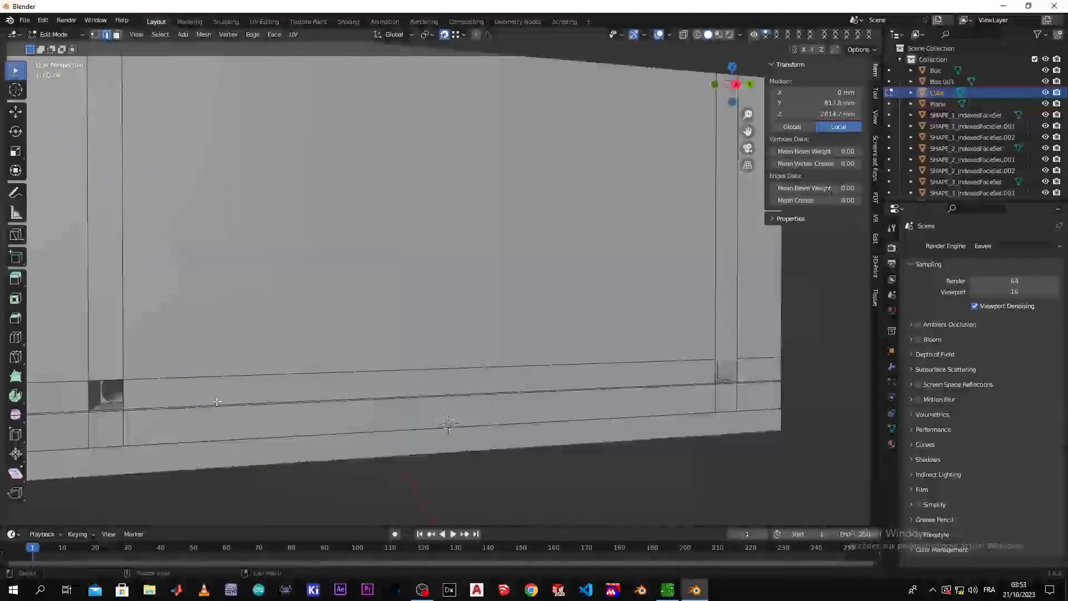
- Switch to wireframe shading and Object Mode, and duplicate the negative-Y nut in place
key(z)
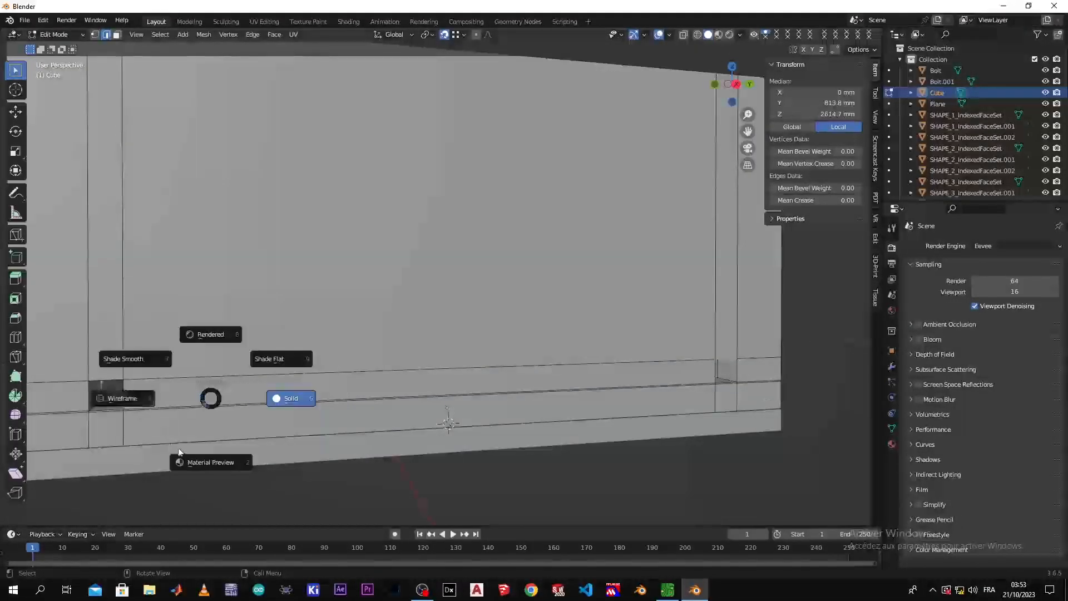
click(134, 407)
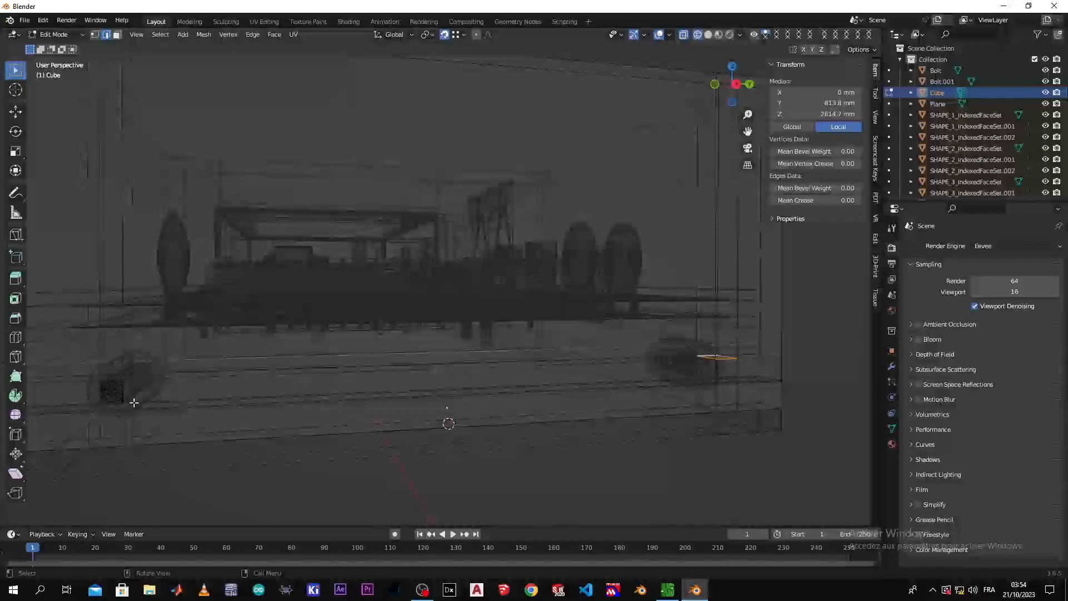
key(Tab)
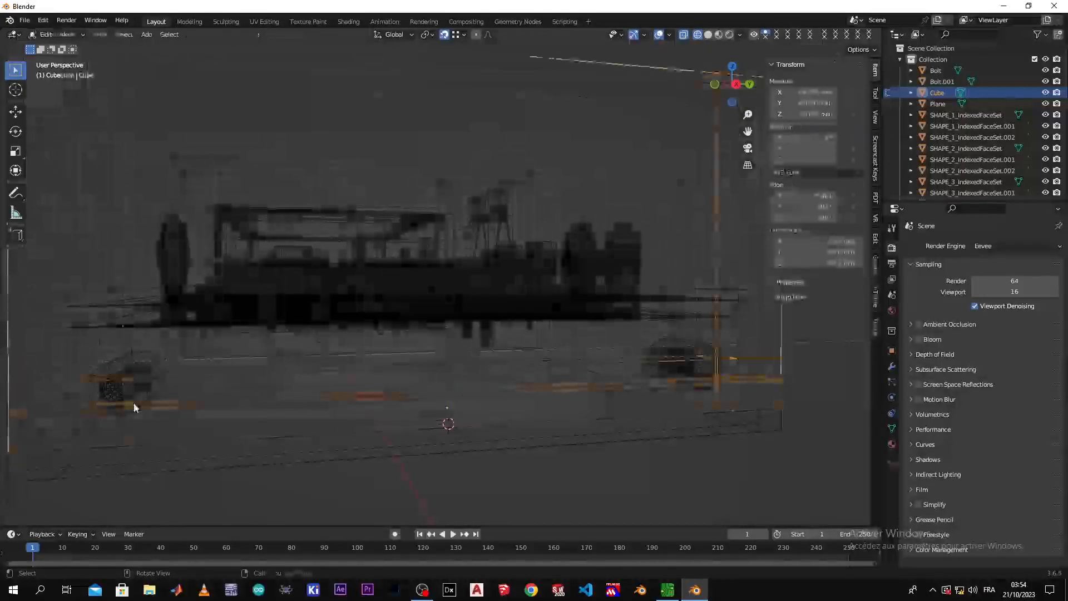
click(151, 393)
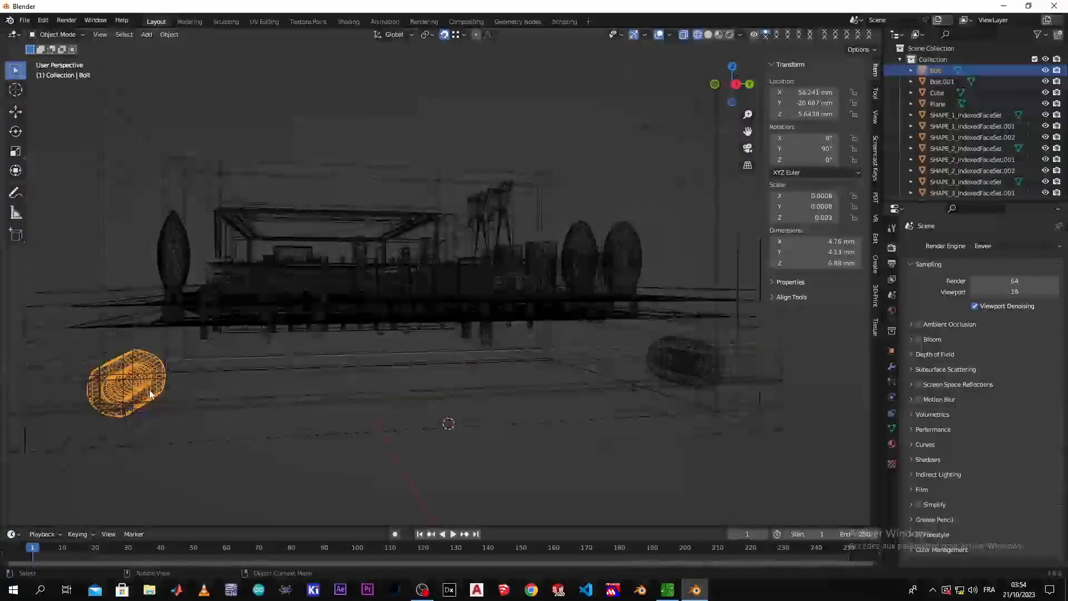
key(shift+d)
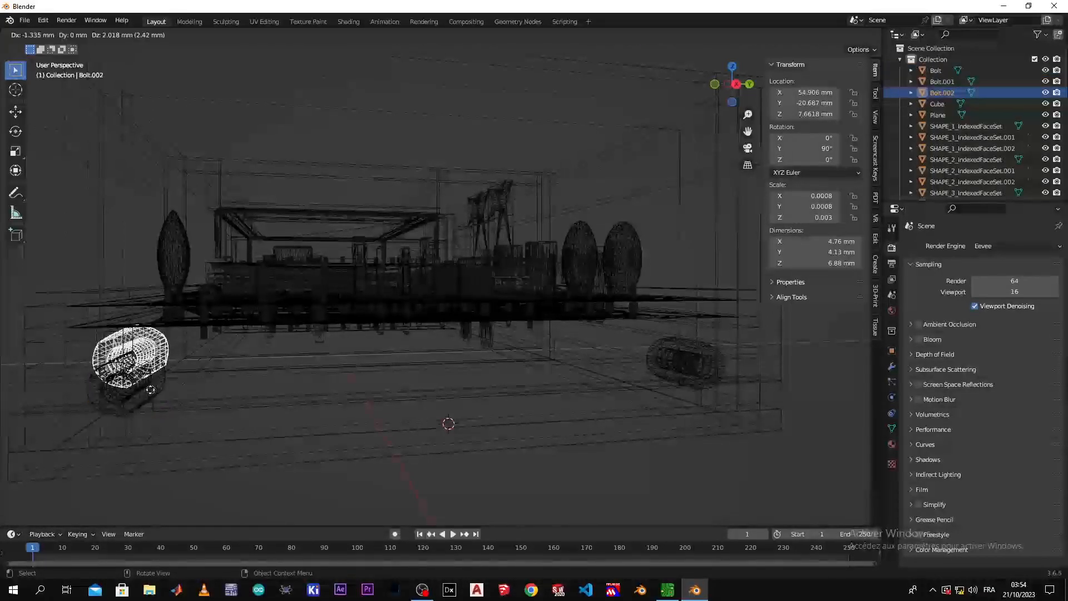
key(x)
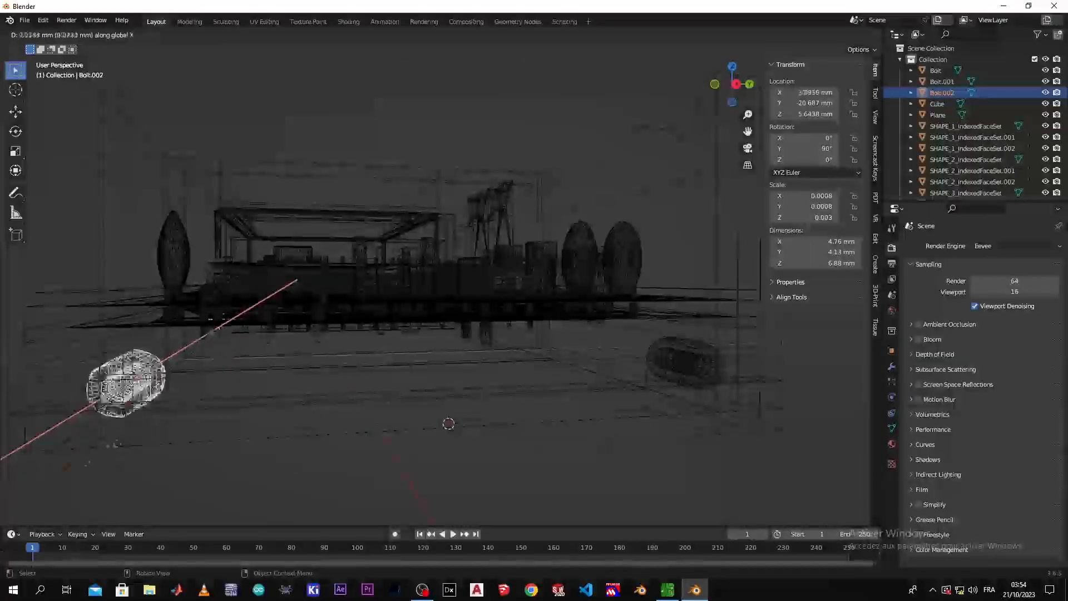
right_click(155, 422)
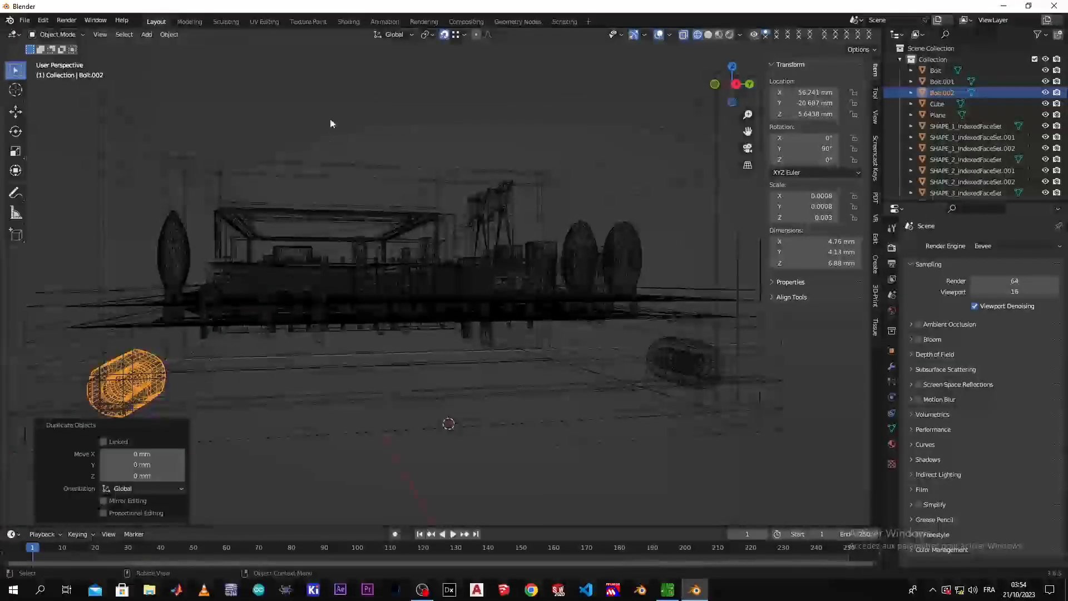
- Turn off snapping and move the duplicated nut about 15.4 mm along X, out in front of the cover
click(445, 35)
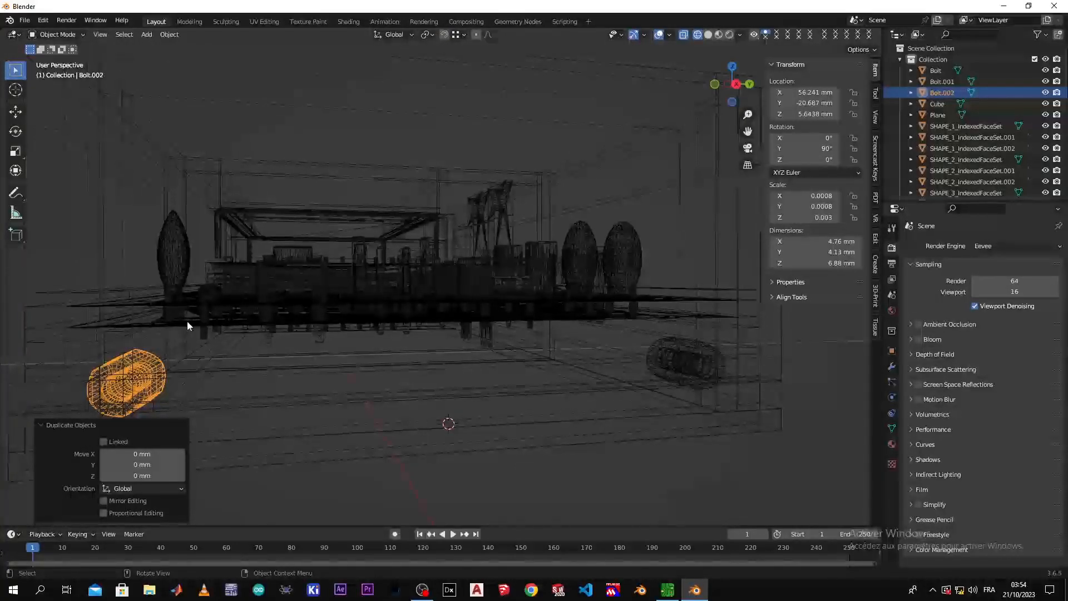
key(g)
key(x)
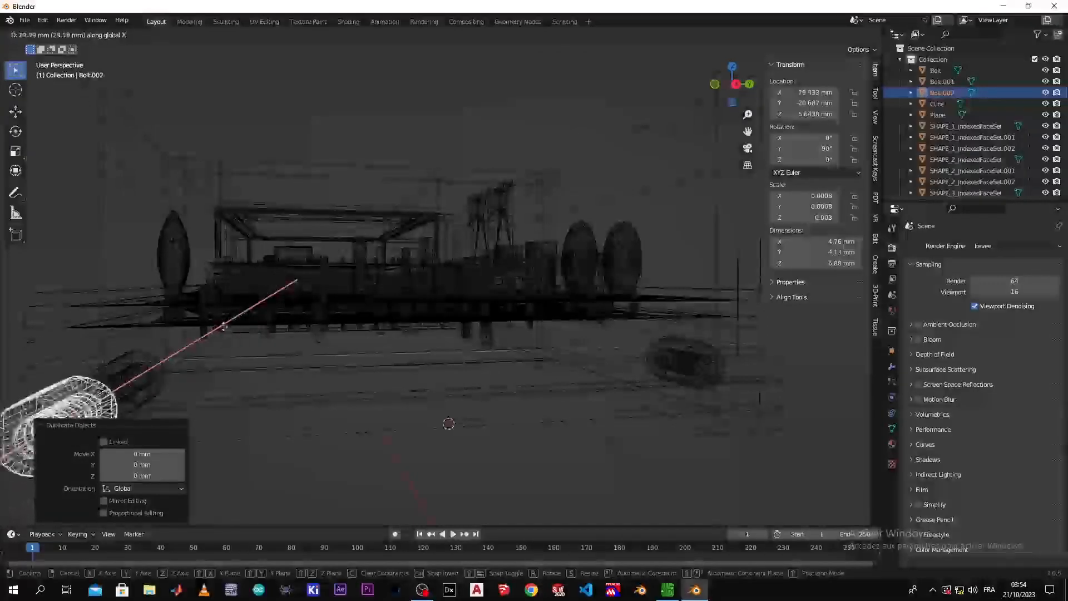
click(223, 327)
scroll(162, 376, down, 2)
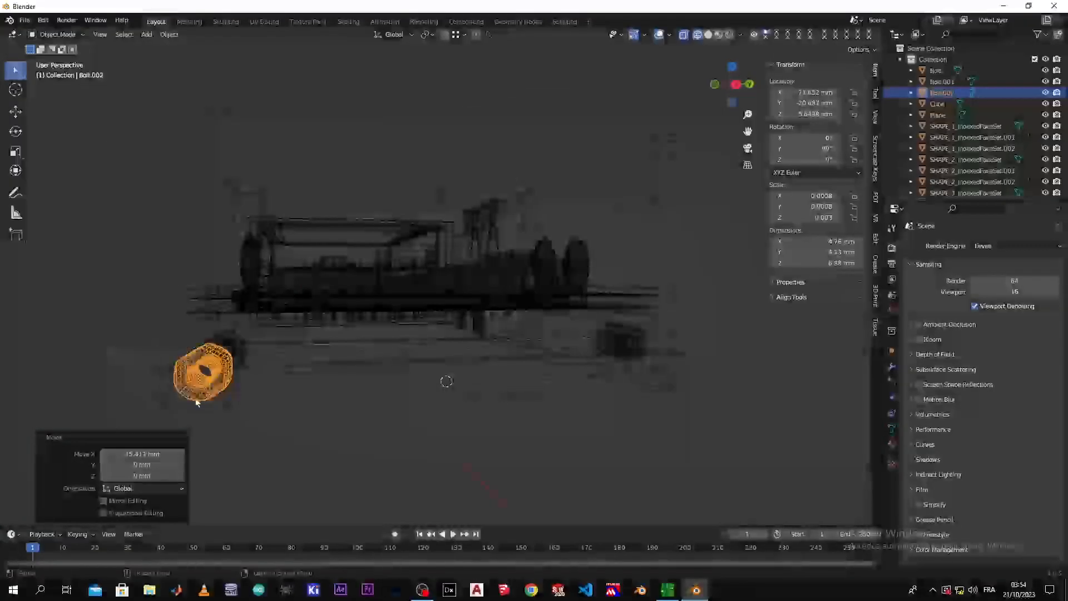
- Reopen the duplicated nut's bolt parameters and change its model from NUT to BOLT
right_click(213, 371)
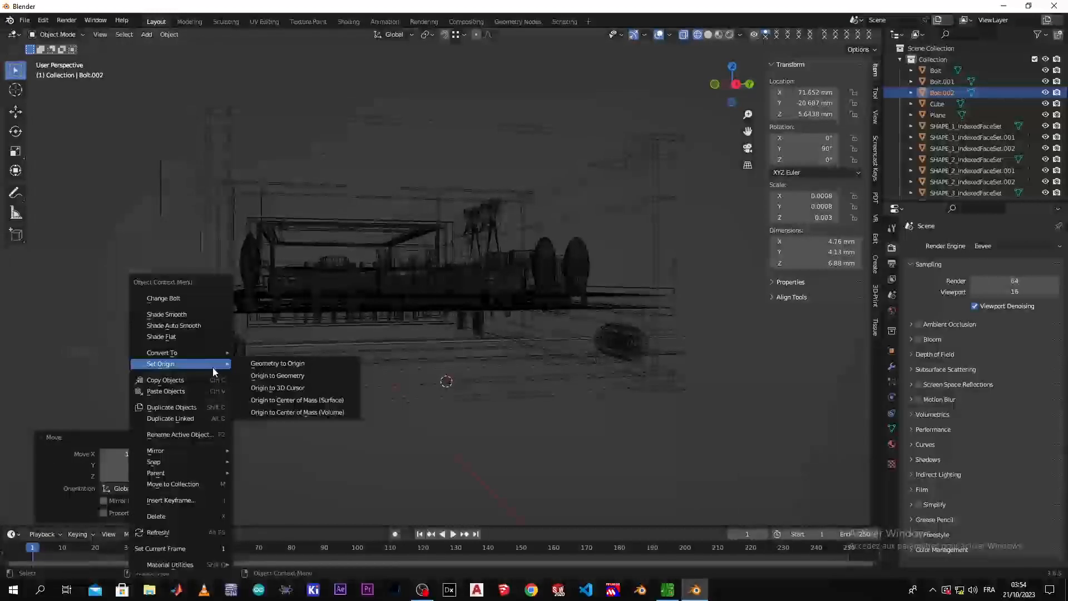
click(213, 299)
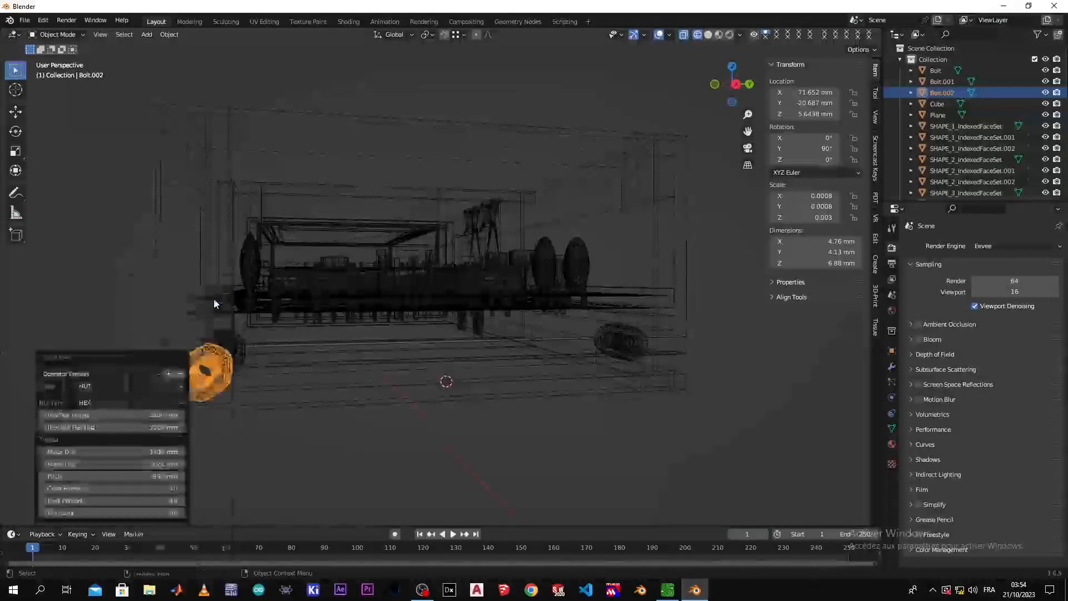
click(124, 385)
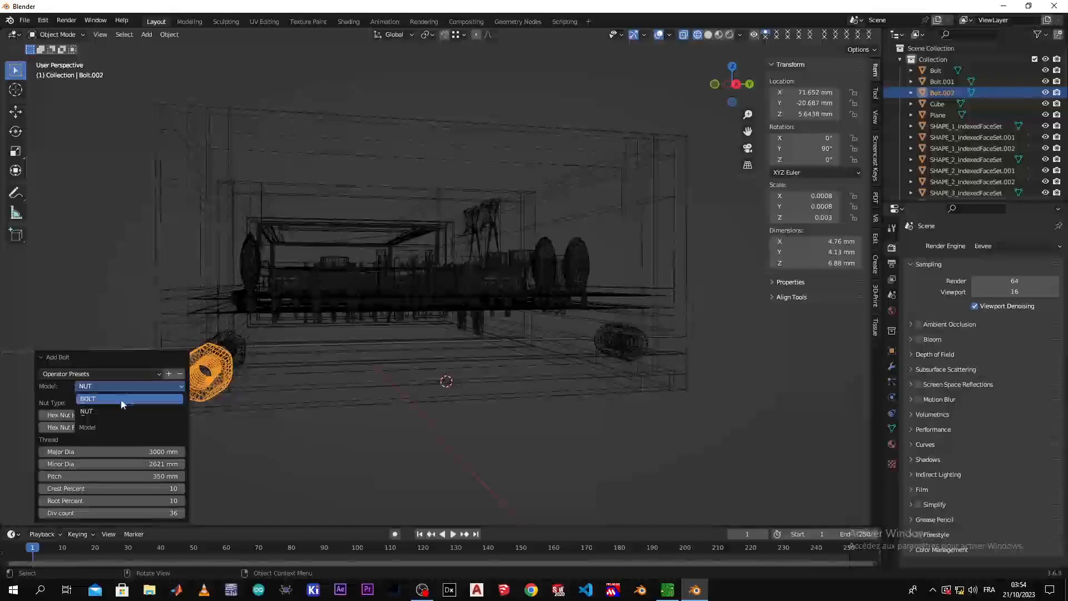
click(121, 399)
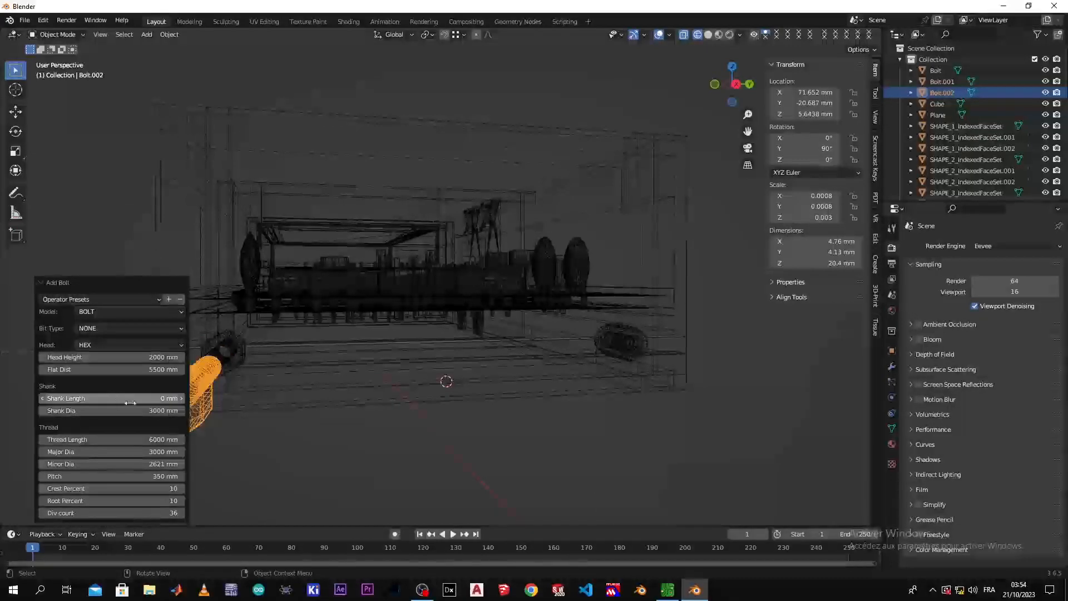
- Set the bolt's thread length to 3000 mm and its head height to 500 mm
middle_drag(238, 429, 114, 442)
scroll(305, 380, up, 2)
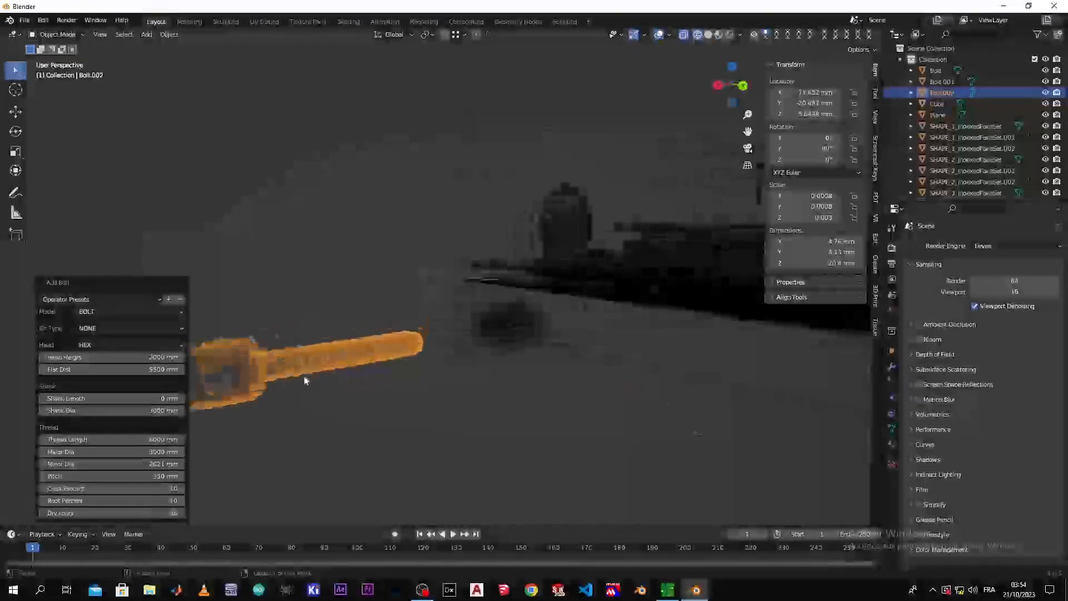
click(154, 441)
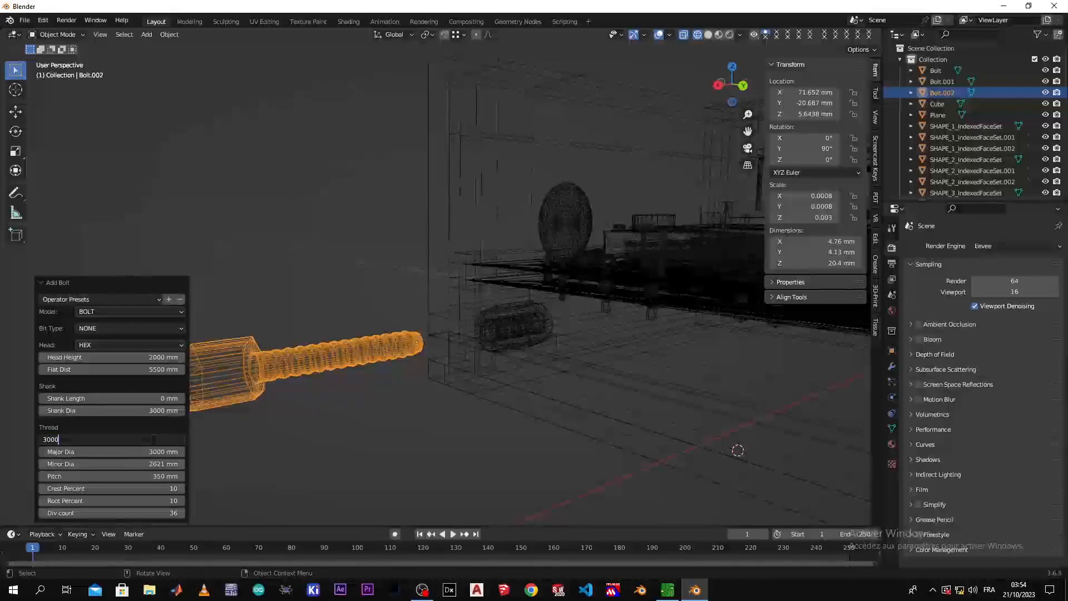
text(3000)
key(Return)
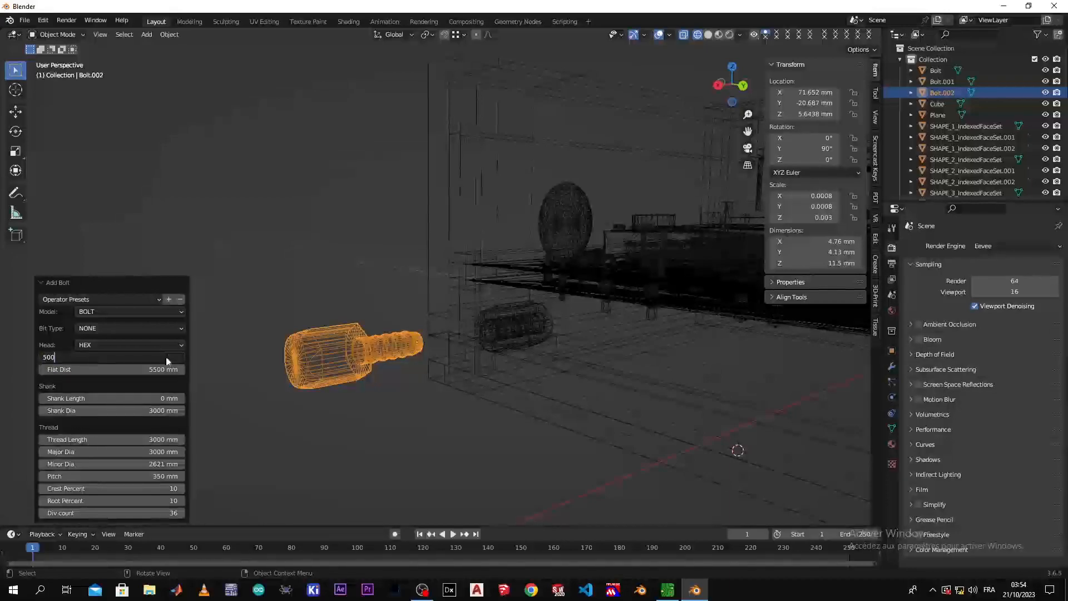
key(Return)
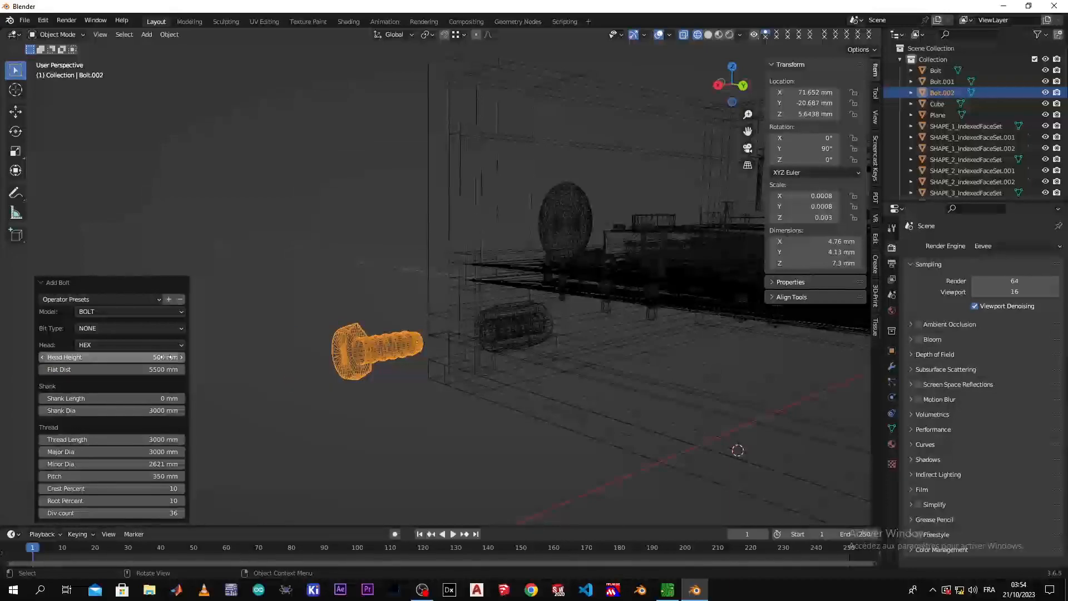
click(299, 412)
middle_drag(301, 412, 238, 405)
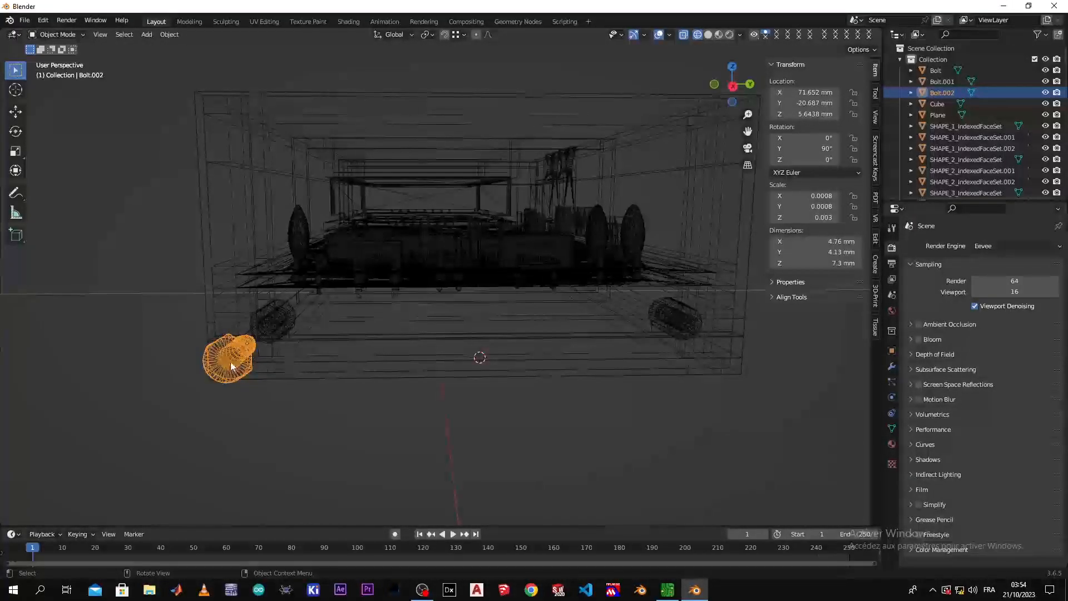
- From the top view, duplicate the bolt in front of the cover and move the copy about 51.7 mm along positive Y
key(KP_7)
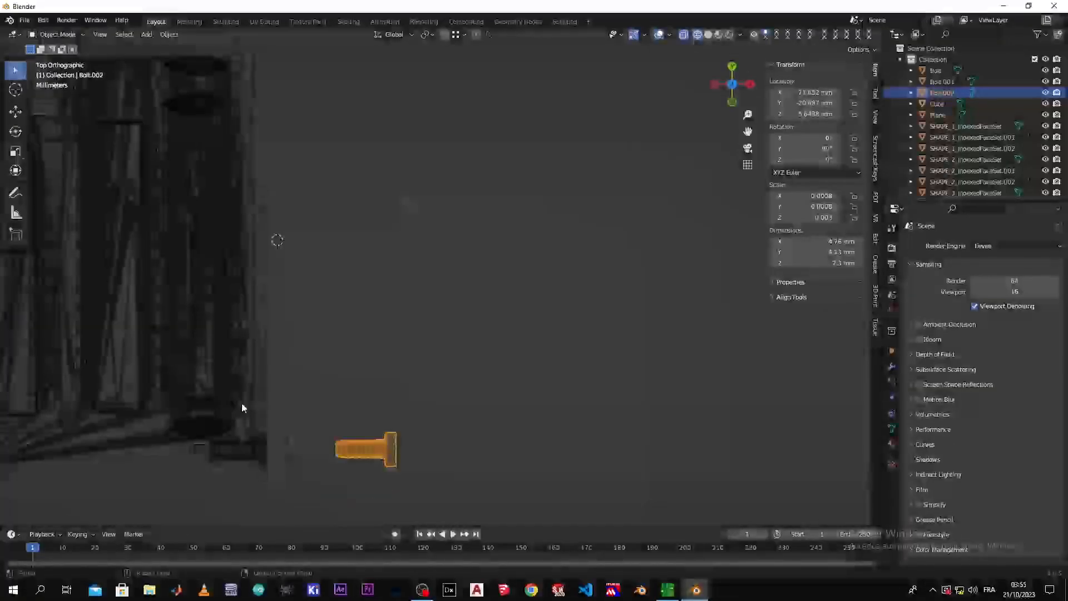
key(shift+d)
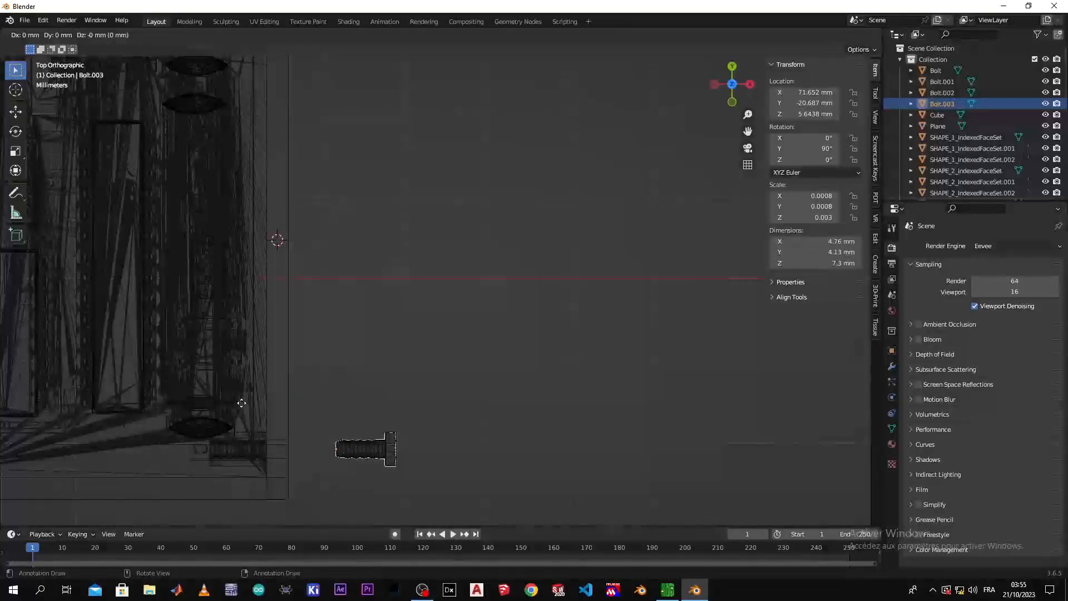
key(y)
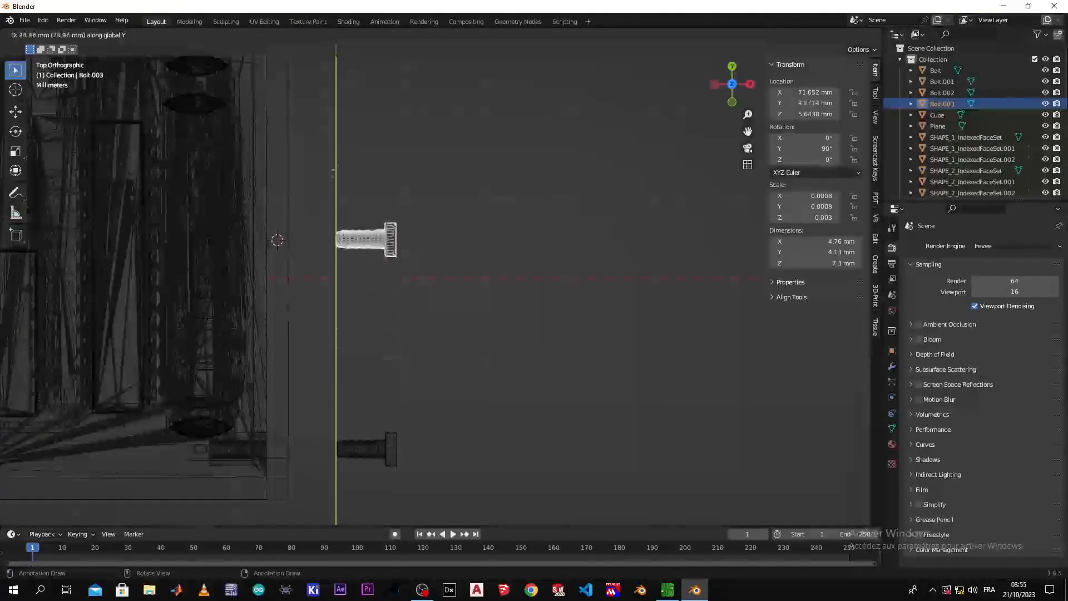
click(381, 457)
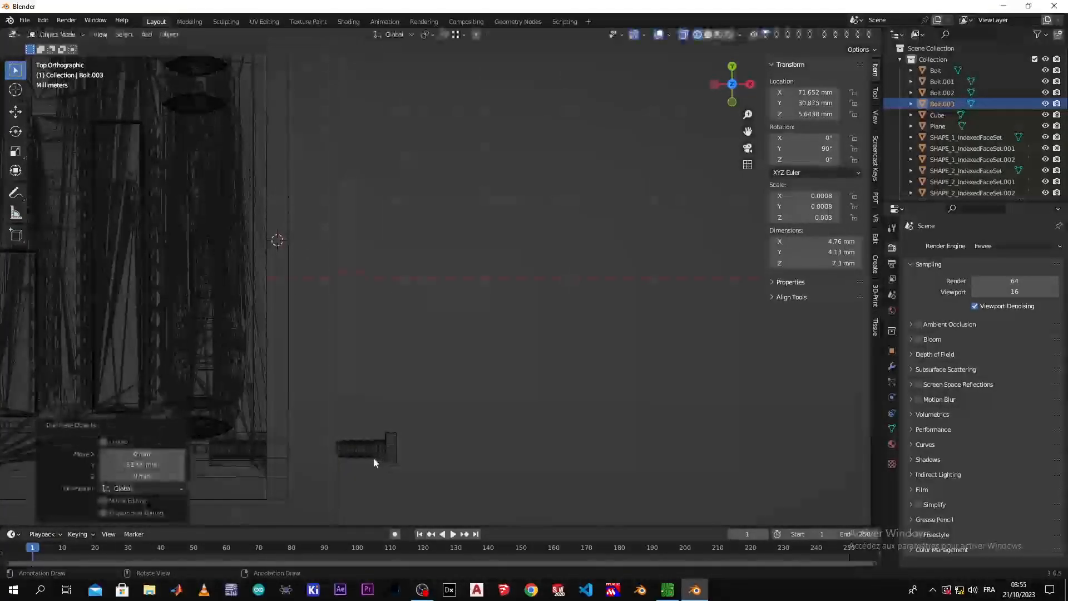
- Move the original negative-Y bolt about 11.6 mm along negative X so it passes through the cover into its nut
scroll(374, 461, down, 3)
scroll(374, 460, up, 4)
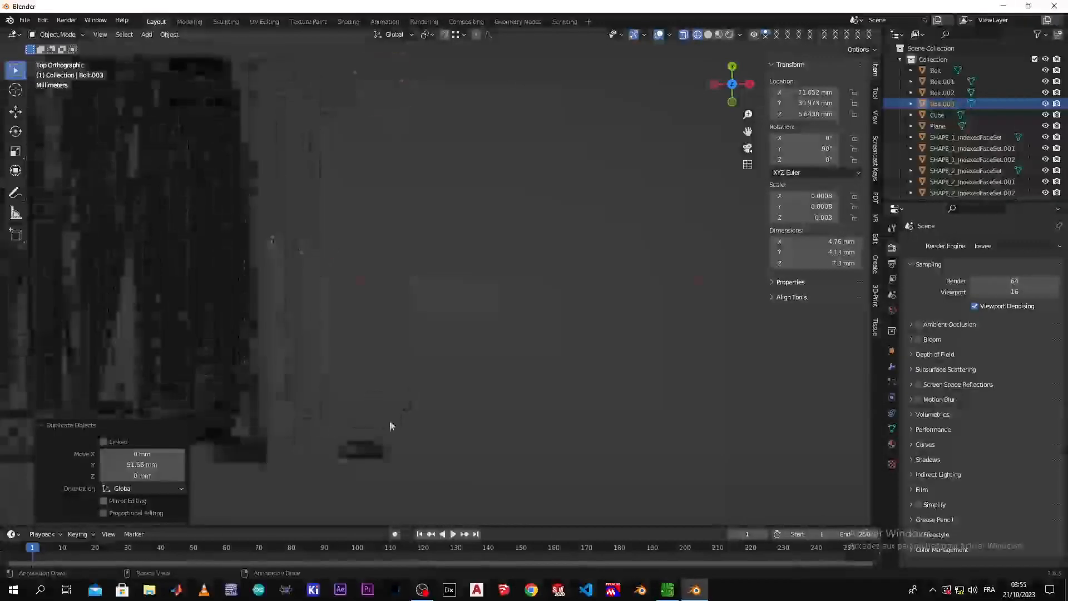
click(386, 461)
key(g)
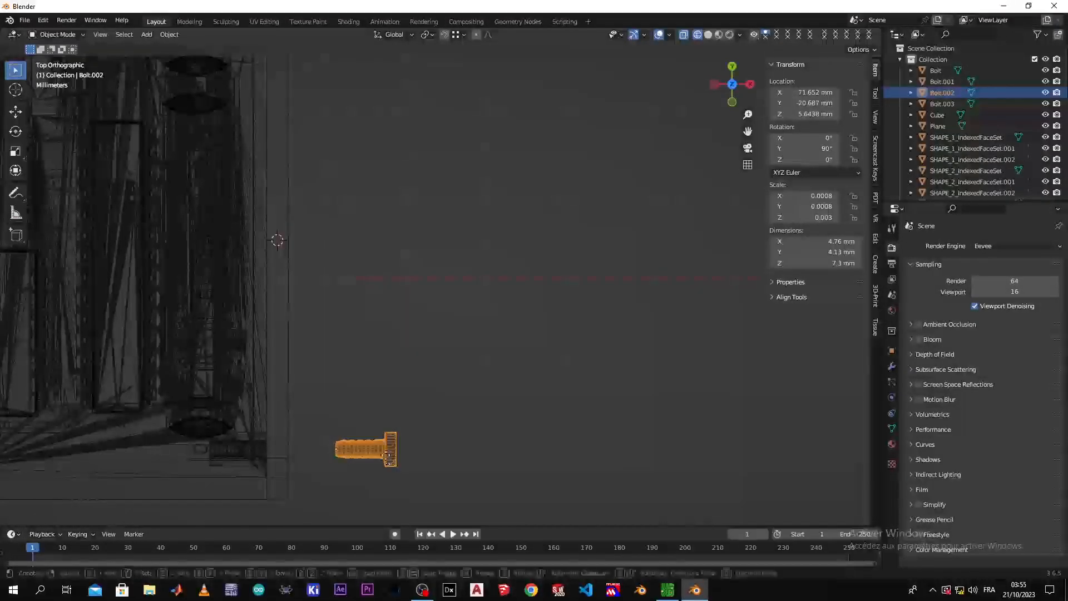
key(x)
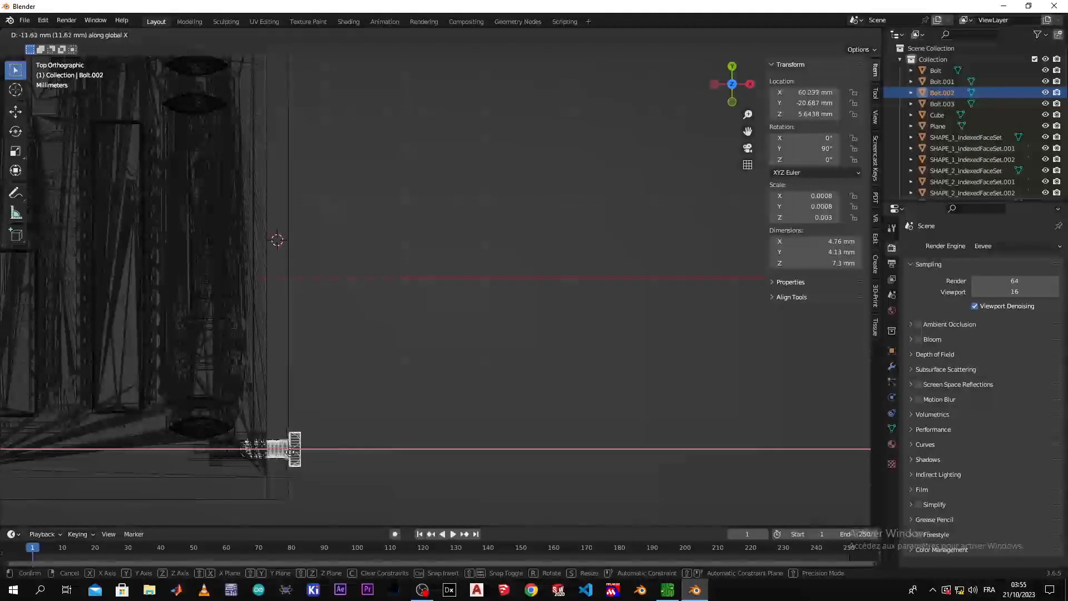
click(290, 452)
- Move the duplicated positive-Y bolt about -0.62 mm along Y and -11.2 mm along X, into the cover
shift+middle_drag(265, 434, 330, 365)
shift+middle_drag(377, 282, 321, 439)
scroll(328, 296, up, 4)
shift+middle_drag(357, 348, 327, 208)
scroll(625, 405, up, 4)
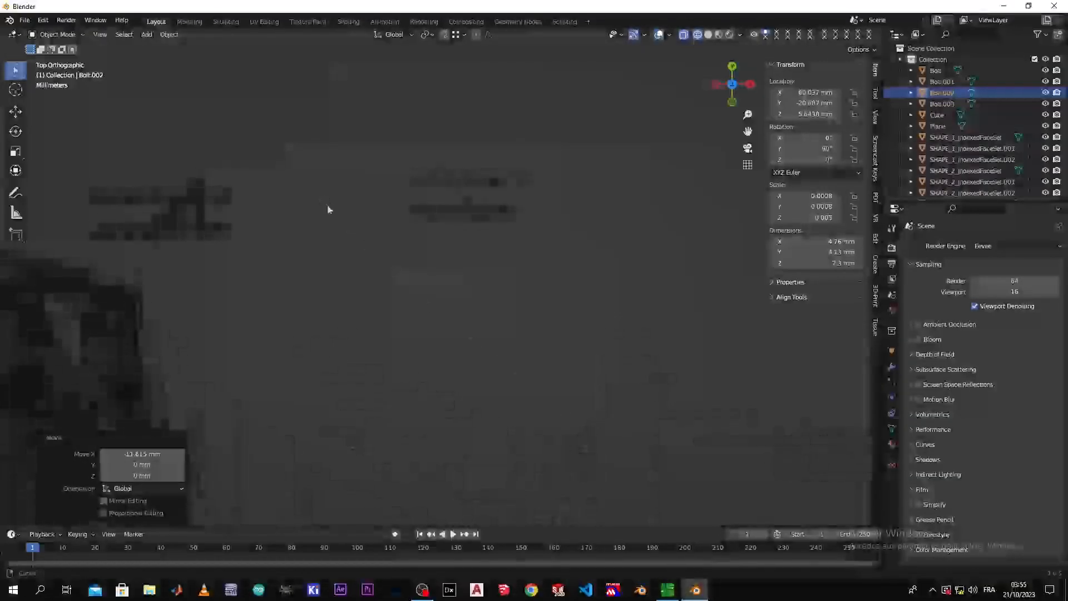
click(476, 208)
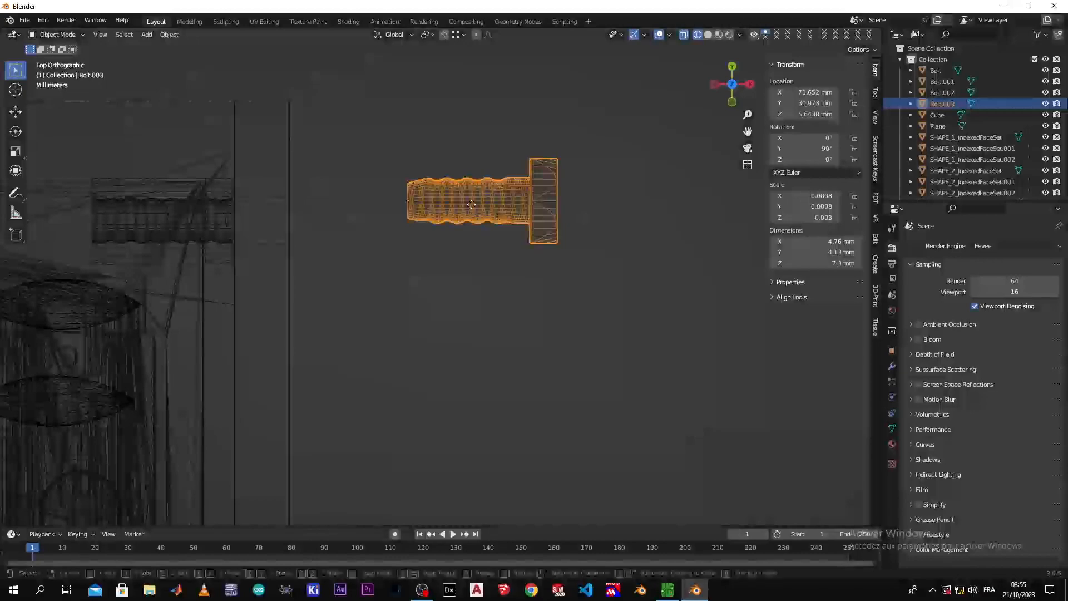
key(g)
key(y)
click(468, 219)
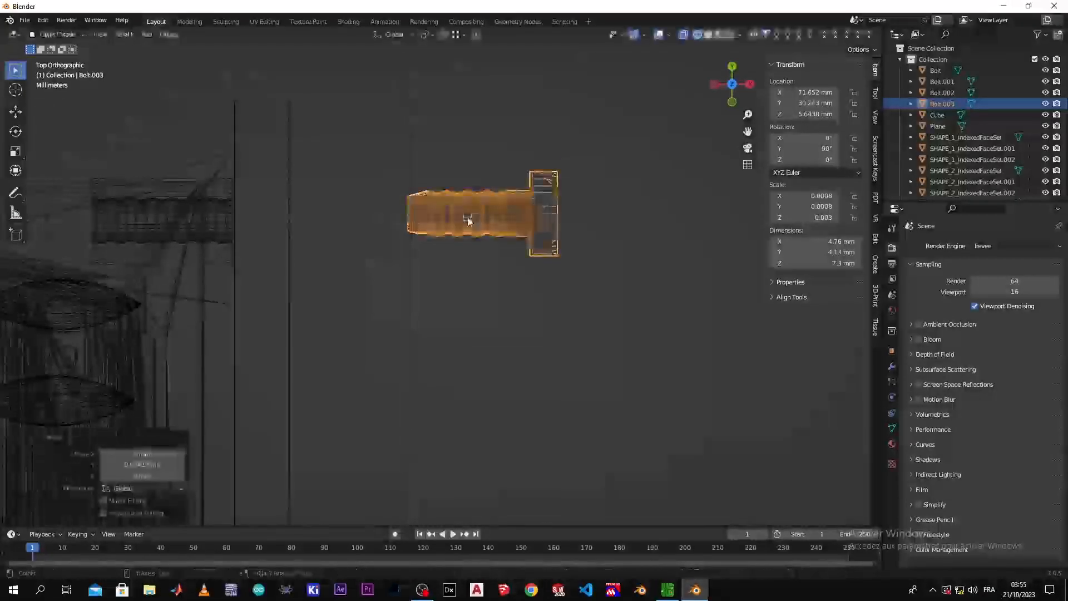
key(g)
key(x)
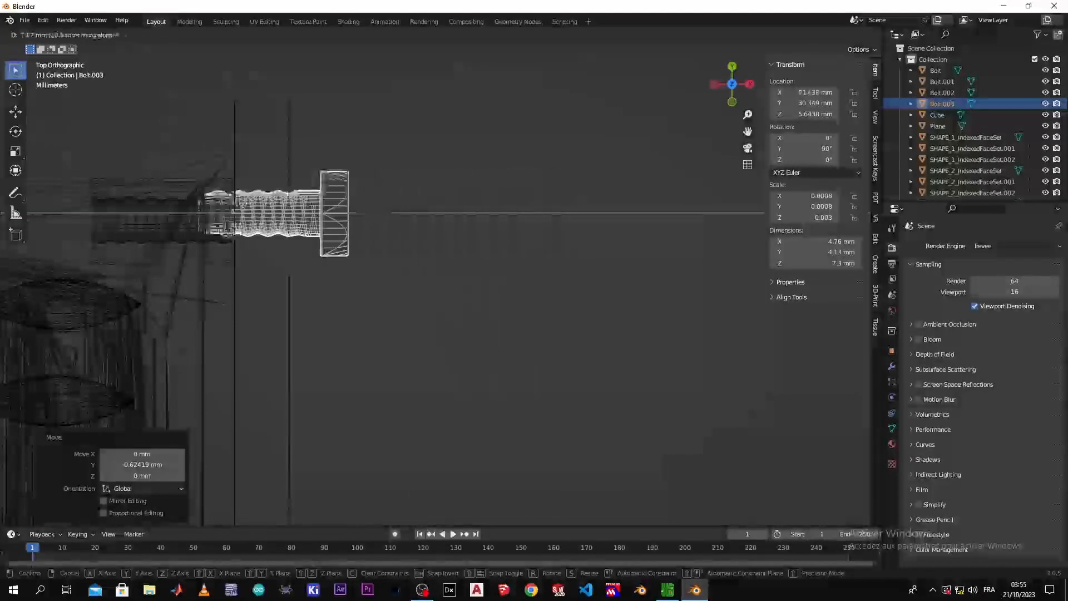
click(236, 206)
- Fine-tune the positive-Y bolt by about -0.31 mm along Y and -0.43 mm along X to line it up with its nut
scroll(256, 220, up, 2)
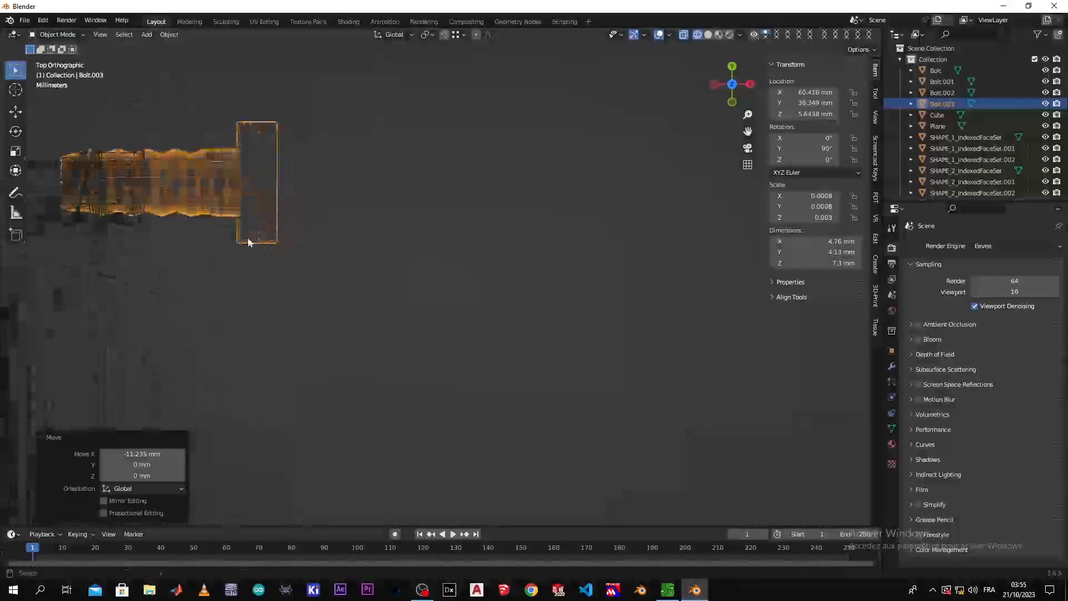
shift+middle_drag(248, 243, 616, 300)
scroll(556, 257, up, 2)
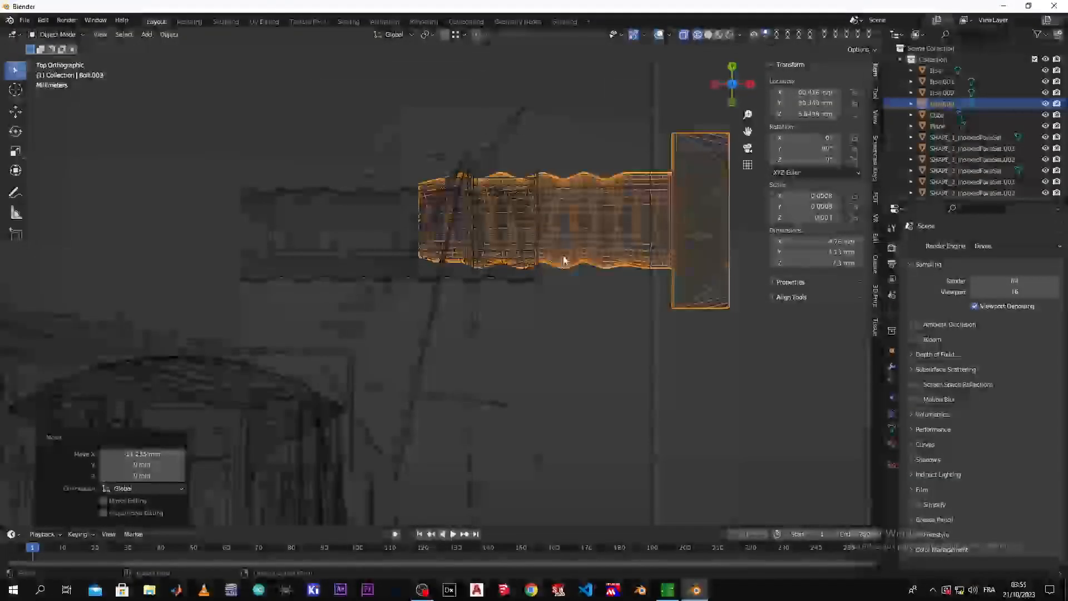
key(g)
key(y)
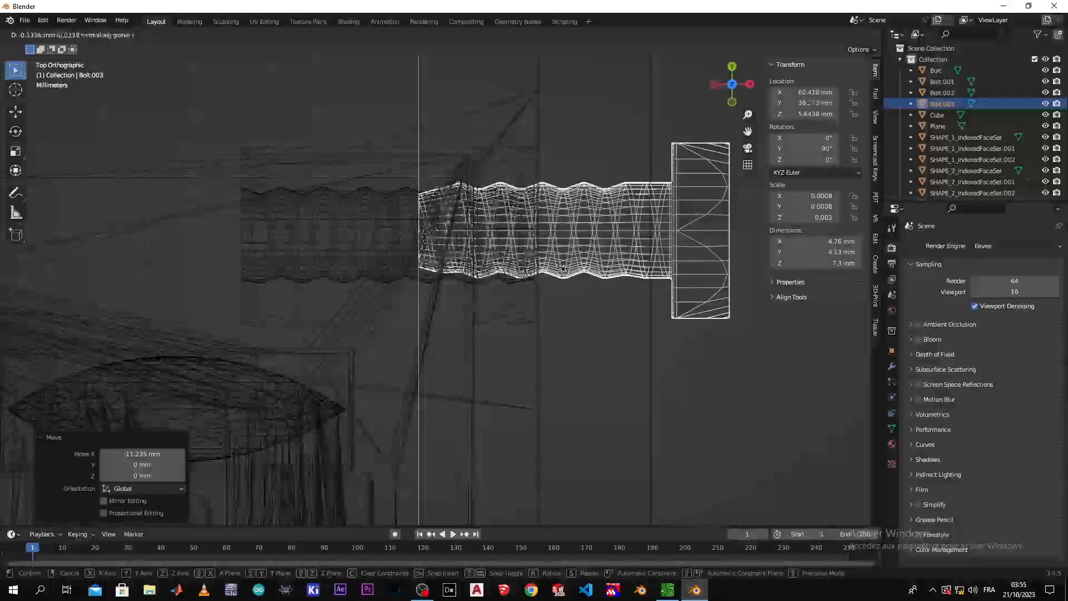
click(560, 272)
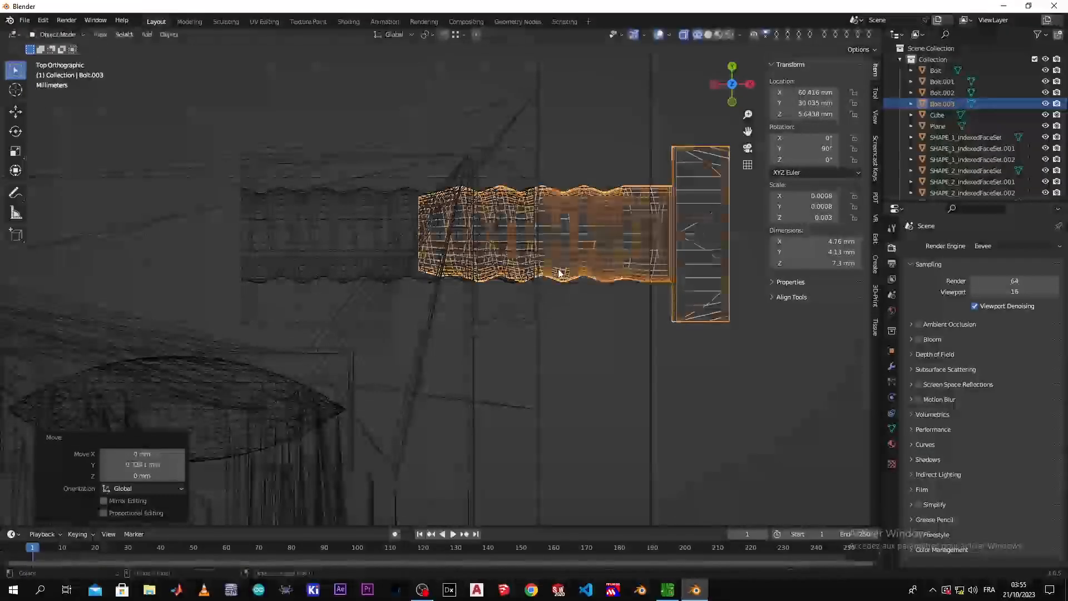
key(g)
key(x)
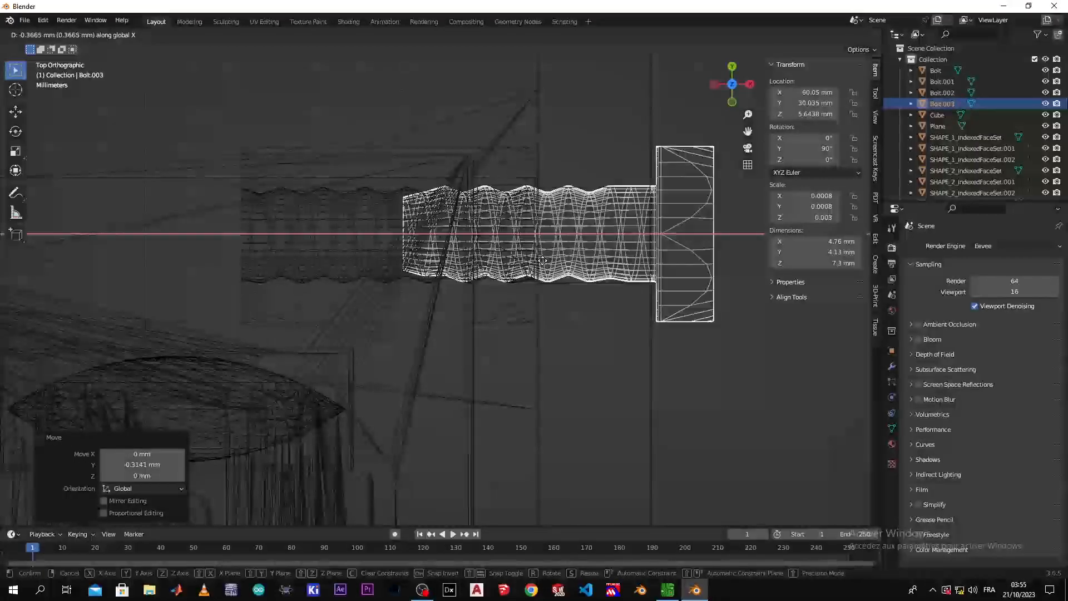
click(543, 261)
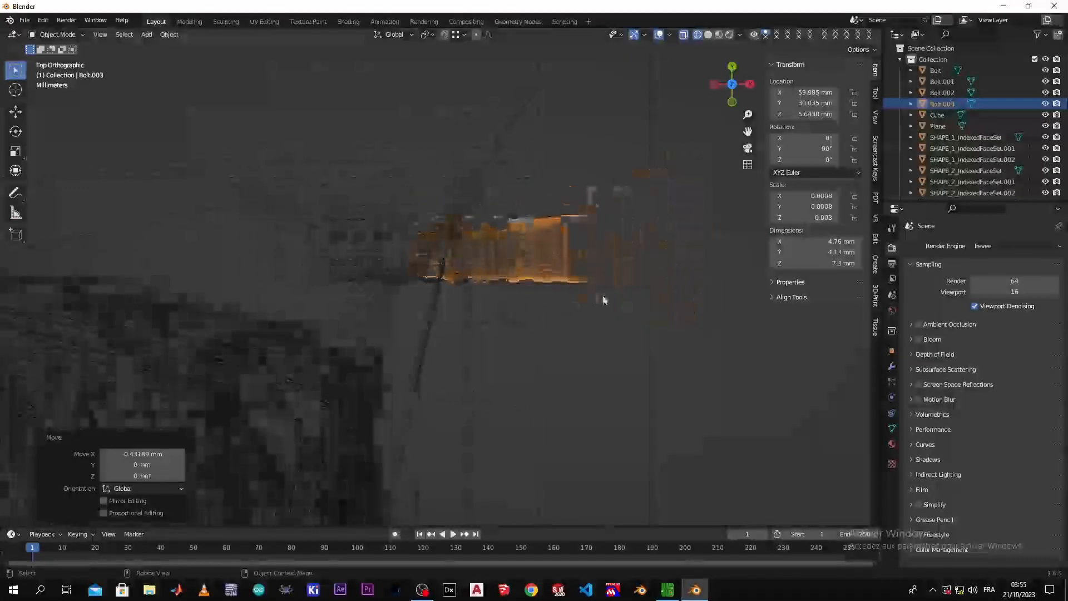
- Switch to solid shading and inspect both bolt heads on the front of the cover
key(z)
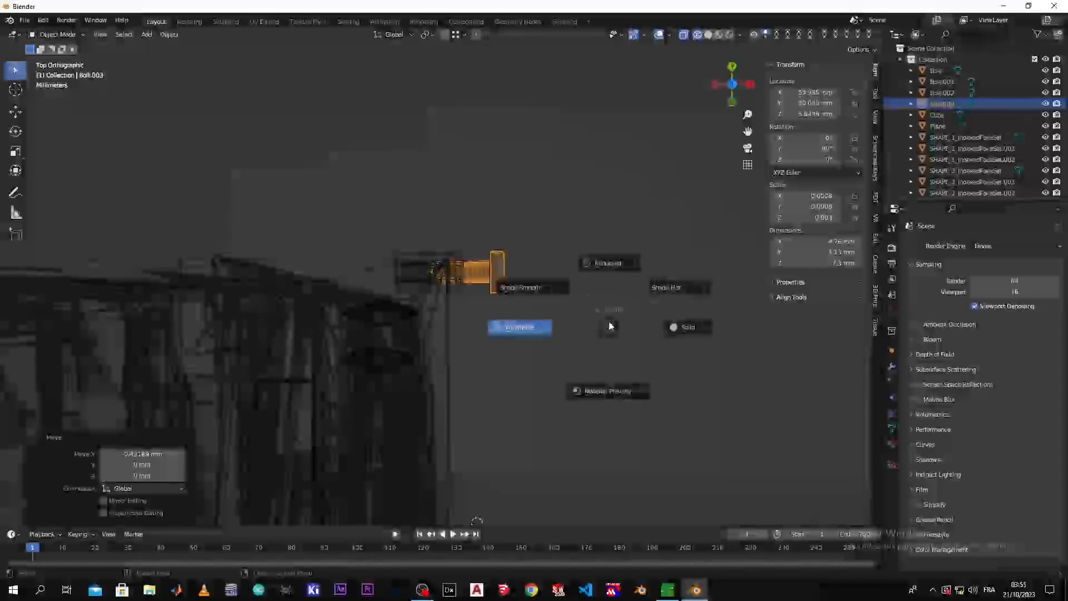
click(696, 340)
mouse_move(675, 432)
middle_down()
mouse_move(485, 392)
mouse_move(502, 360)
mouse_move(470, 381)
mouse_move(446, 351)
mouse_move(553, 374)
mouse_move(489, 374)
mouse_move(491, 402)
mouse_move(388, 388)
mouse_move(361, 328)
mouse_move(309, 331)
mouse_move(310, 313)
mouse_move(333, 348)
middle_up()
scroll(457, 386, down, 5)
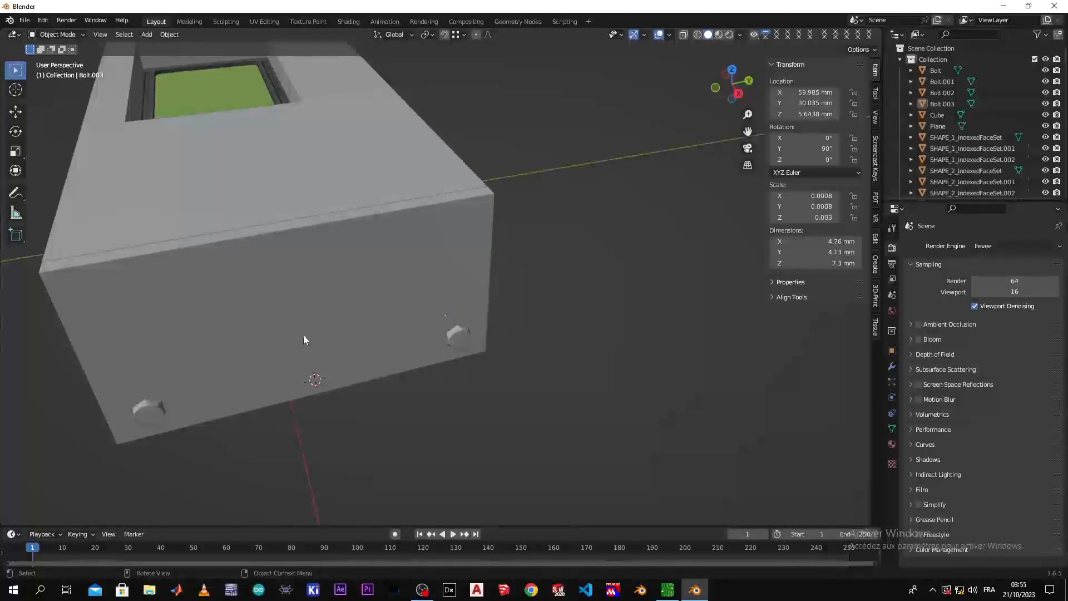
middle_drag(272, 328, 239, 290)
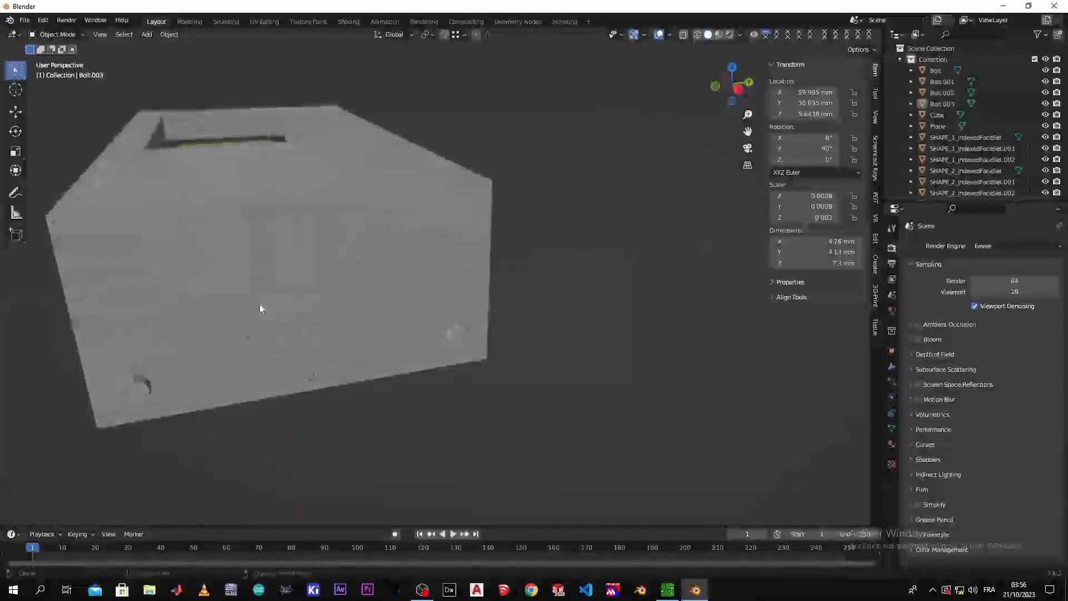
- In the cover's Edit Mode, add a centred vertical loop cut and bevel it 425 mm wide with one segment
click(260, 309)
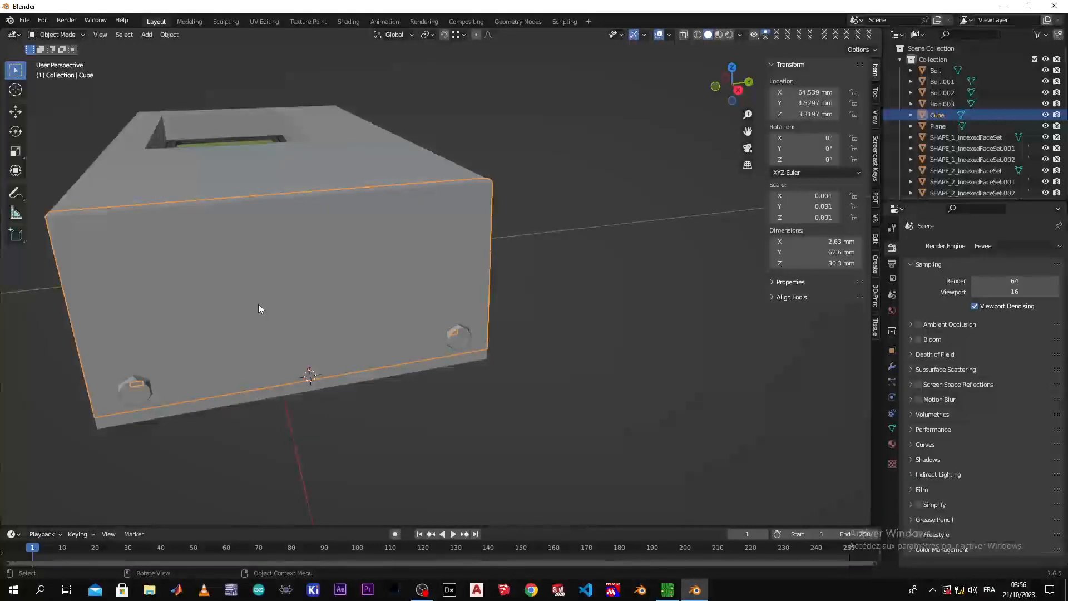
key(Tab)
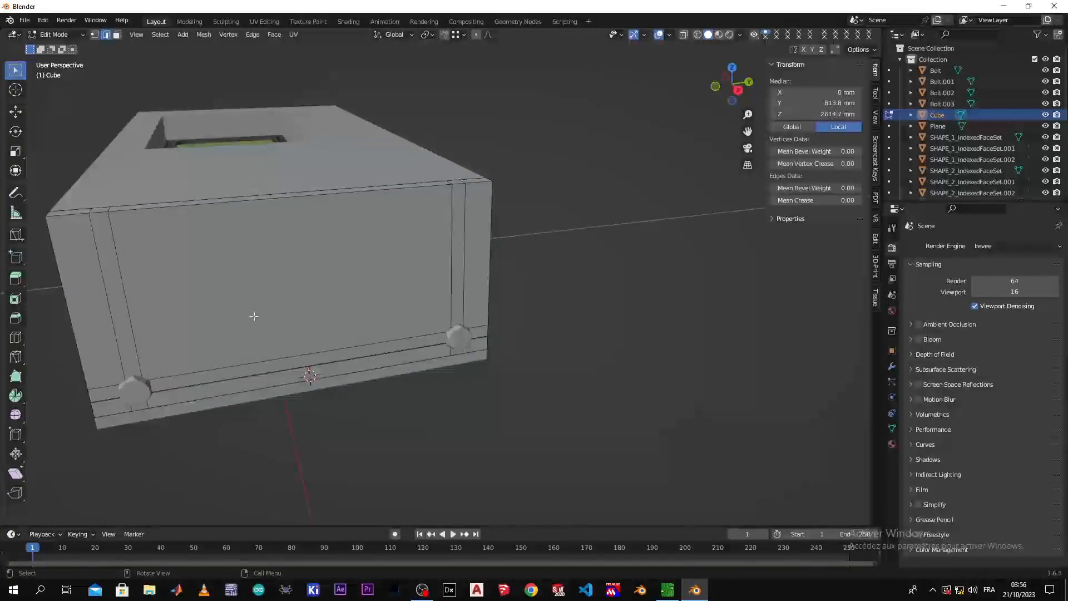
key(ctrl+r)
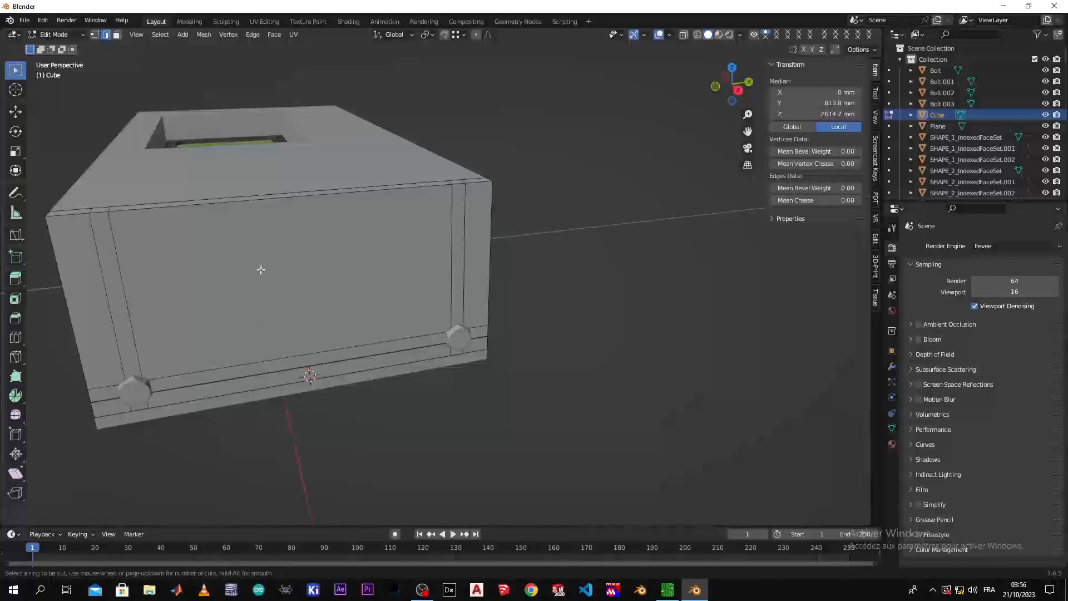
click(275, 213)
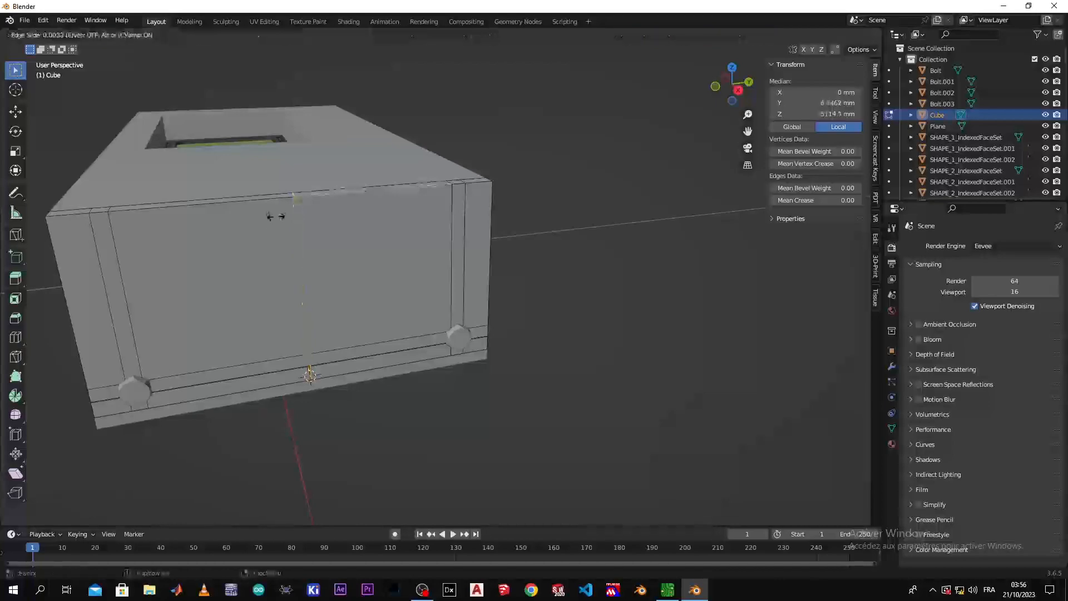
right_click(283, 250)
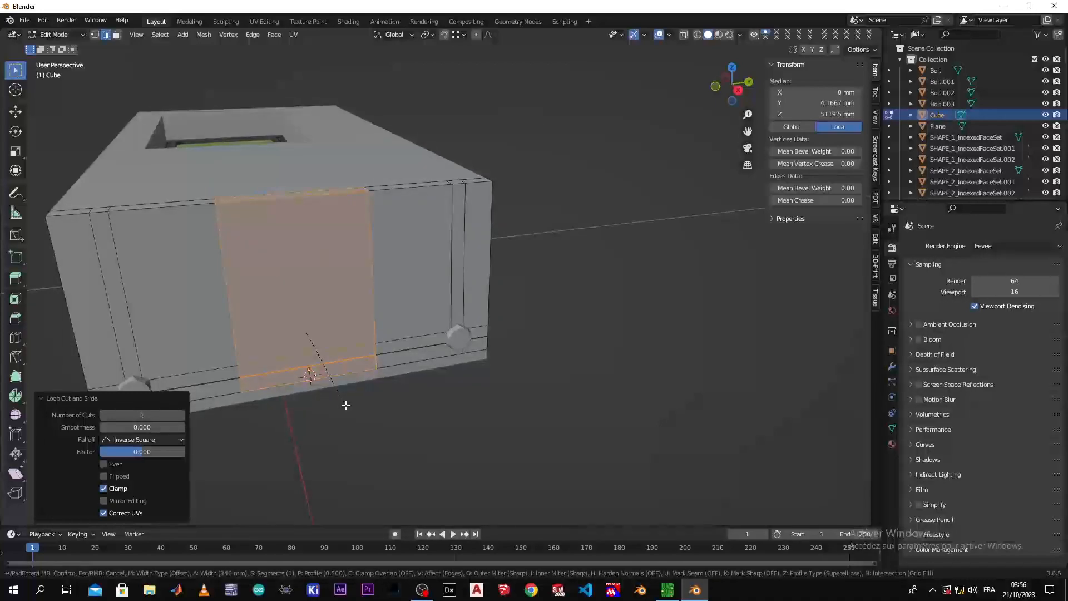
scroll(345, 406, up, 4)
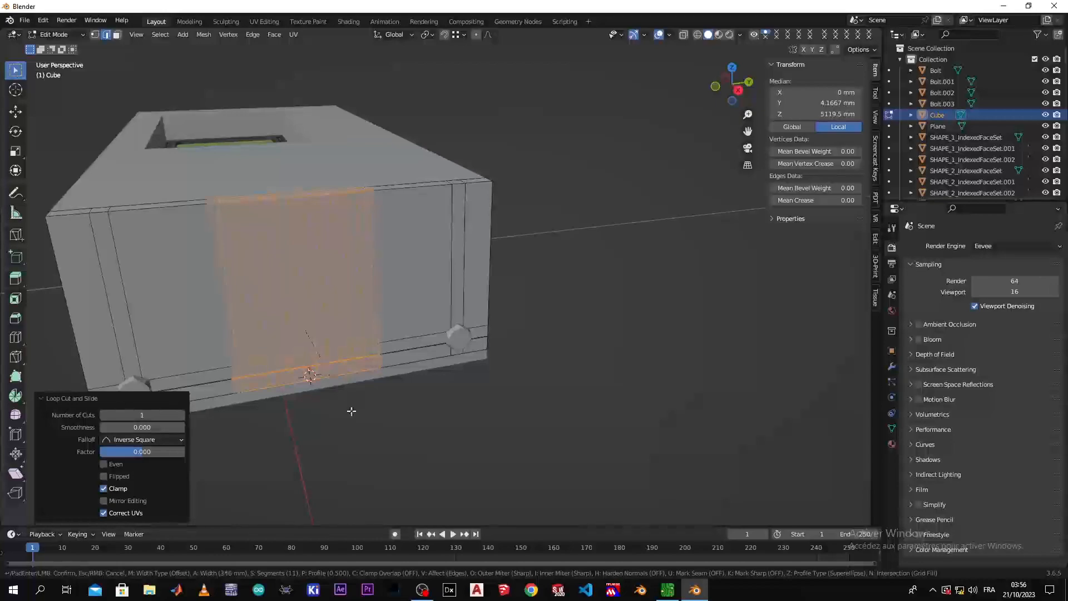
scroll(361, 417, down, 3)
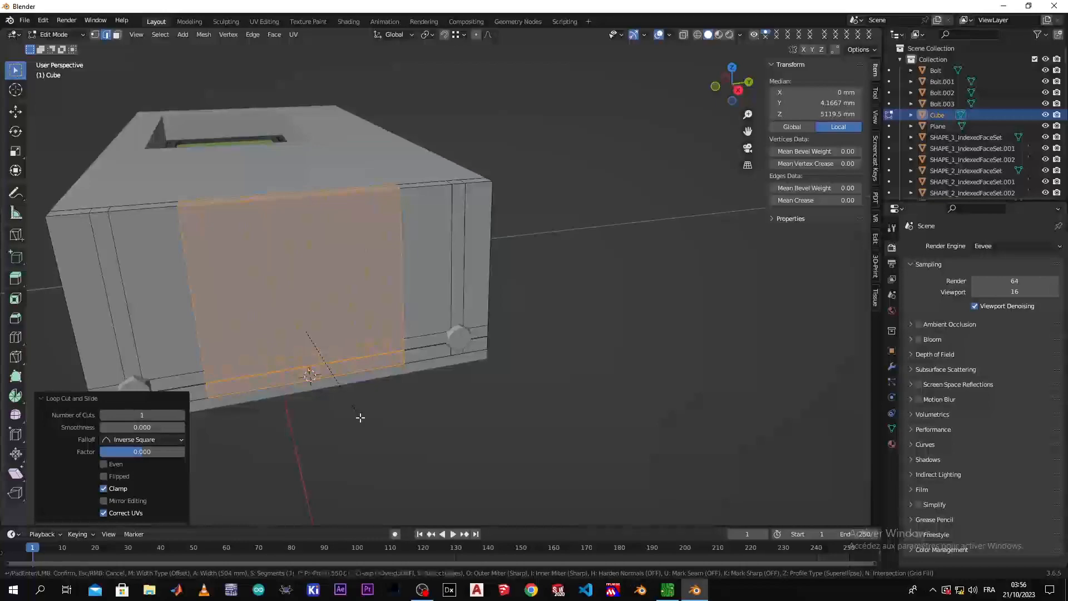
scroll(360, 417, down, 5)
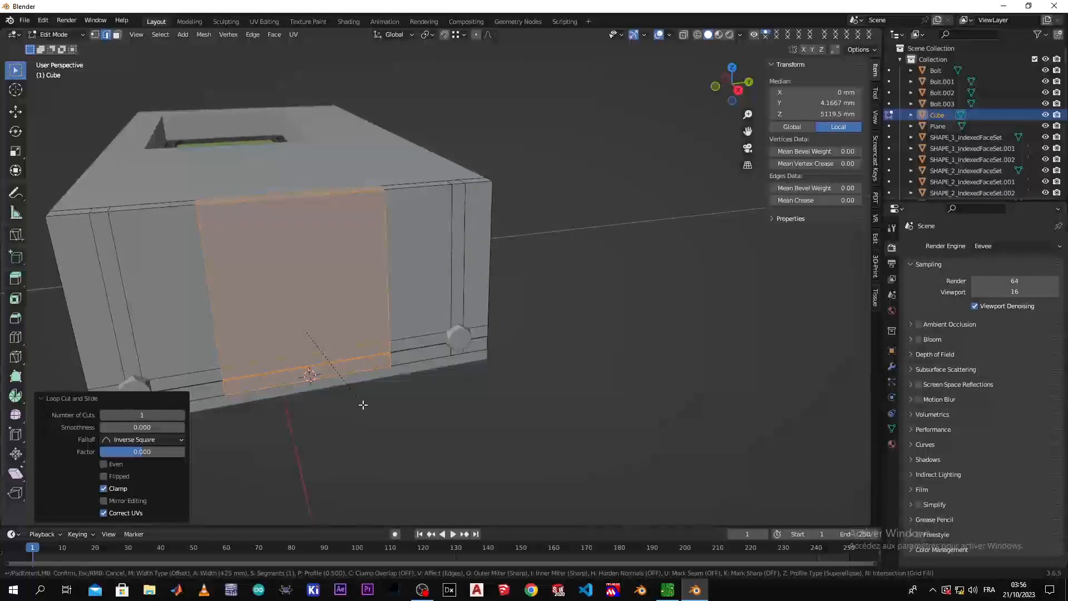
click(362, 404)
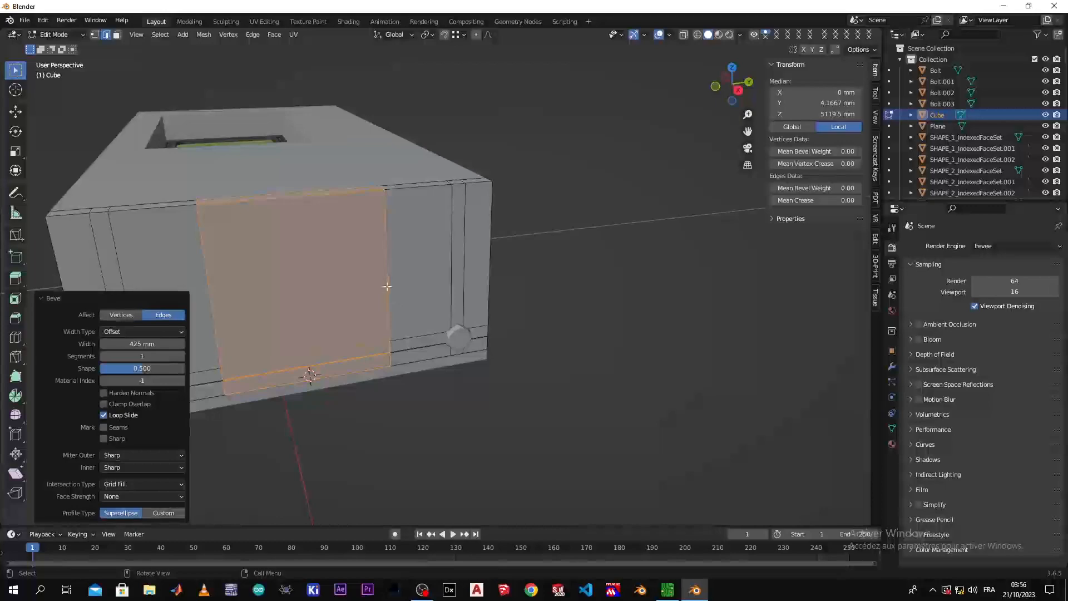
- Add a centred horizontal loop cut across the cover's front and bevel it into a single-segment band
key(ctrl+r)
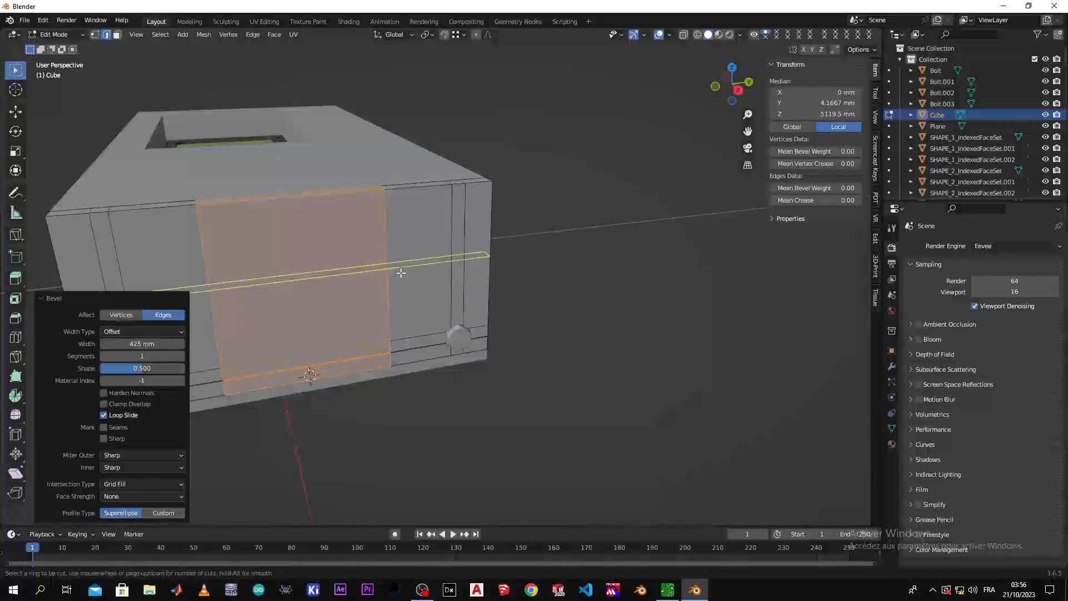
click(400, 273)
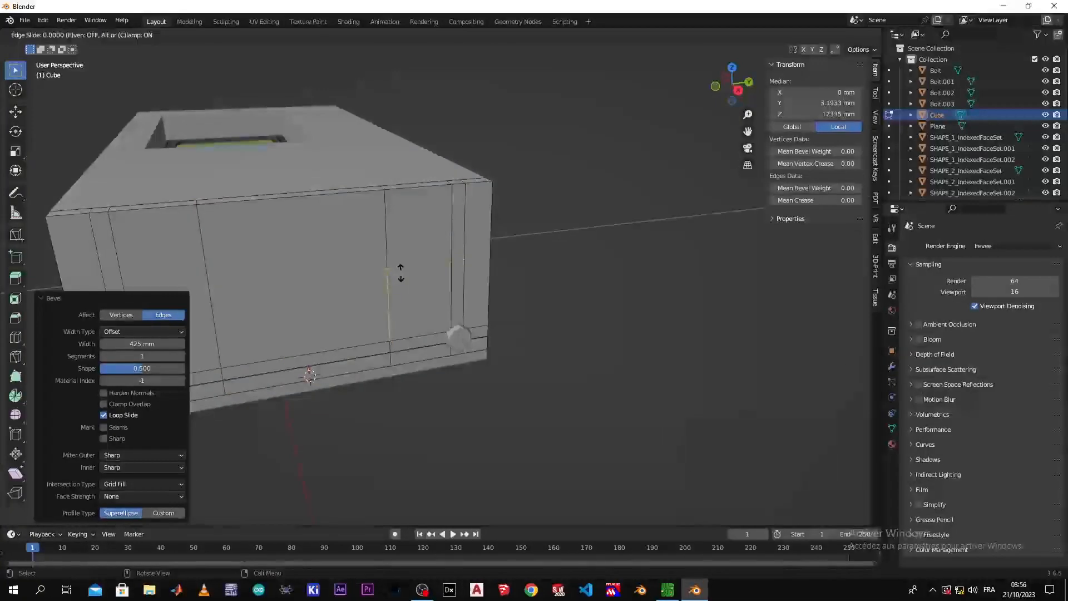
right_click(401, 272)
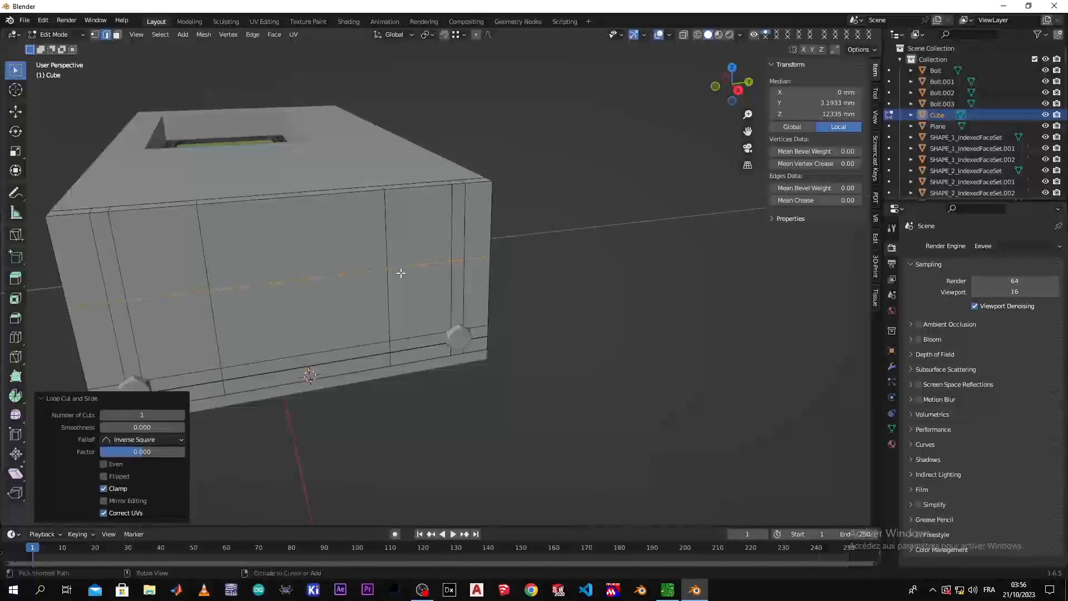
key(ctrl+b)
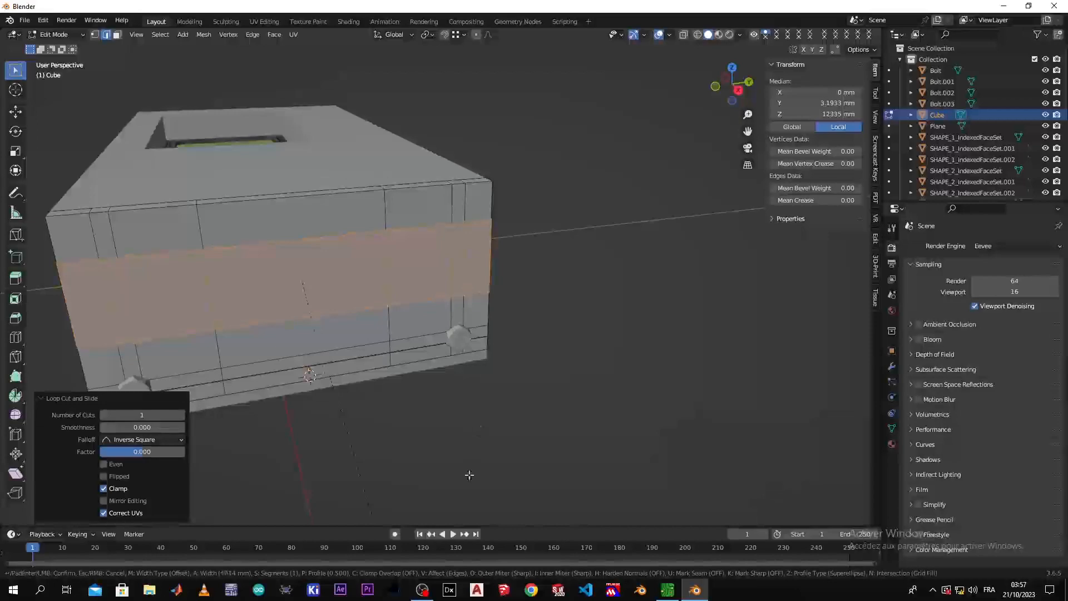
click(456, 325)
- Finish the horizontal bevel band and delete the central face on the front of the cover and the one behind it, opening a rectangular window
middle_drag(445, 382, 425, 451)
scroll(424, 451, up, 2)
click(387, 473)
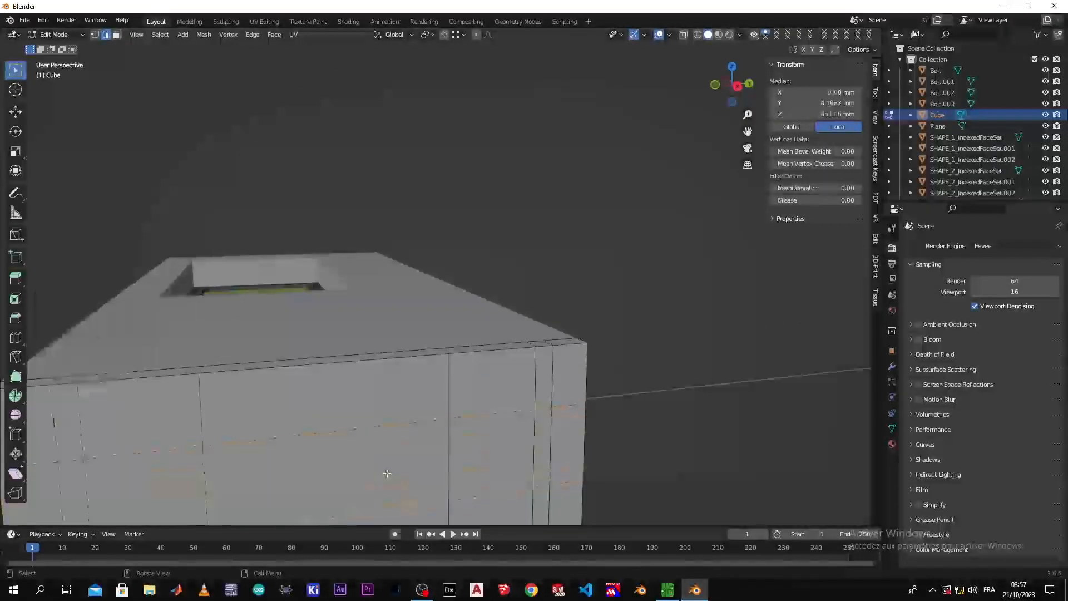
key(3)
middle_drag(387, 473, 367, 446)
click(367, 446)
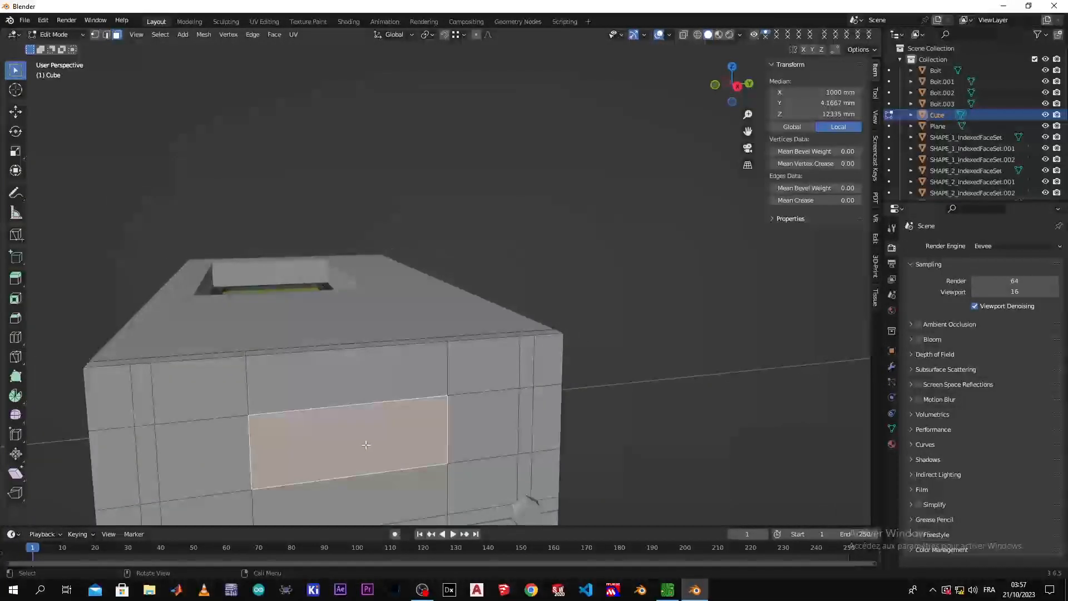
key(x)
click(366, 445)
click(362, 439)
key(x)
click(352, 445)
scroll(351, 445, down, 1)
middle_drag(351, 444, 371, 394)
scroll(309, 446, up, 2)
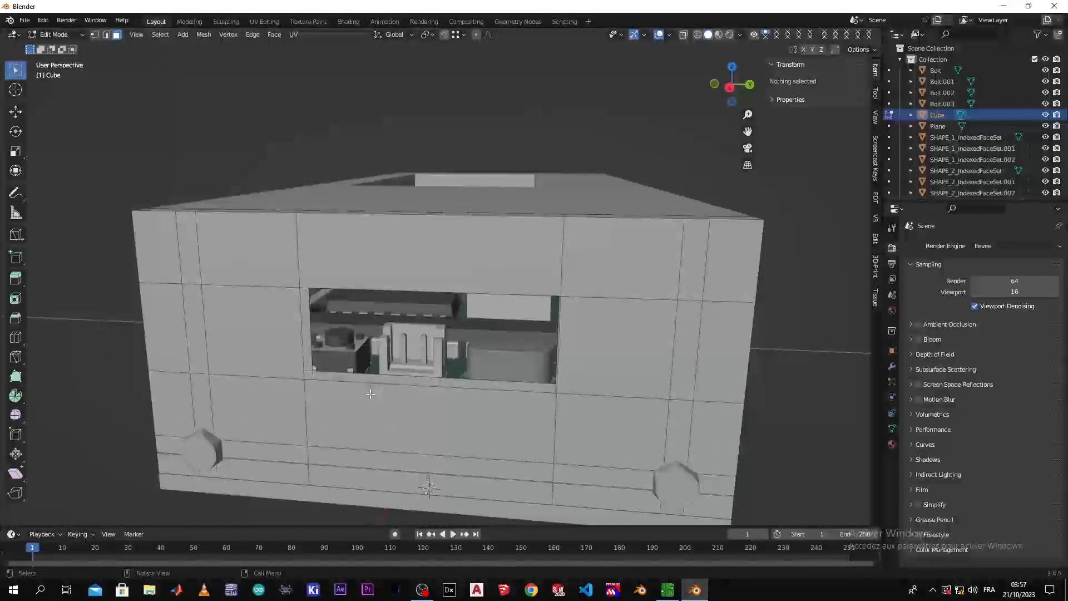
- Select the window's paired front and back edges and fill faces between them to close the cover's thickness around the opening
key(2)
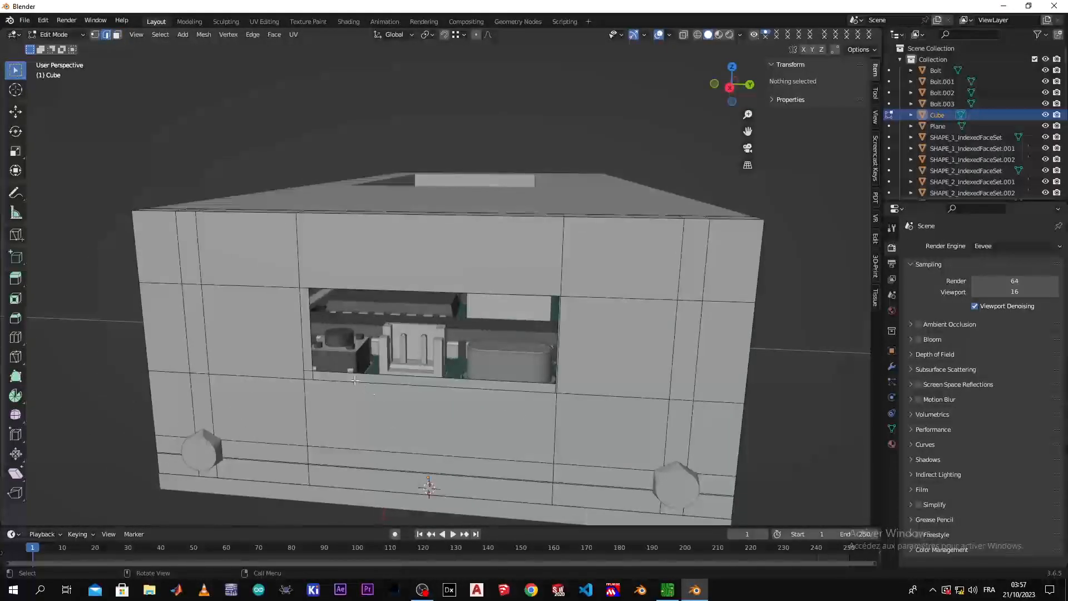
click(324, 381)
alt+click(351, 374)
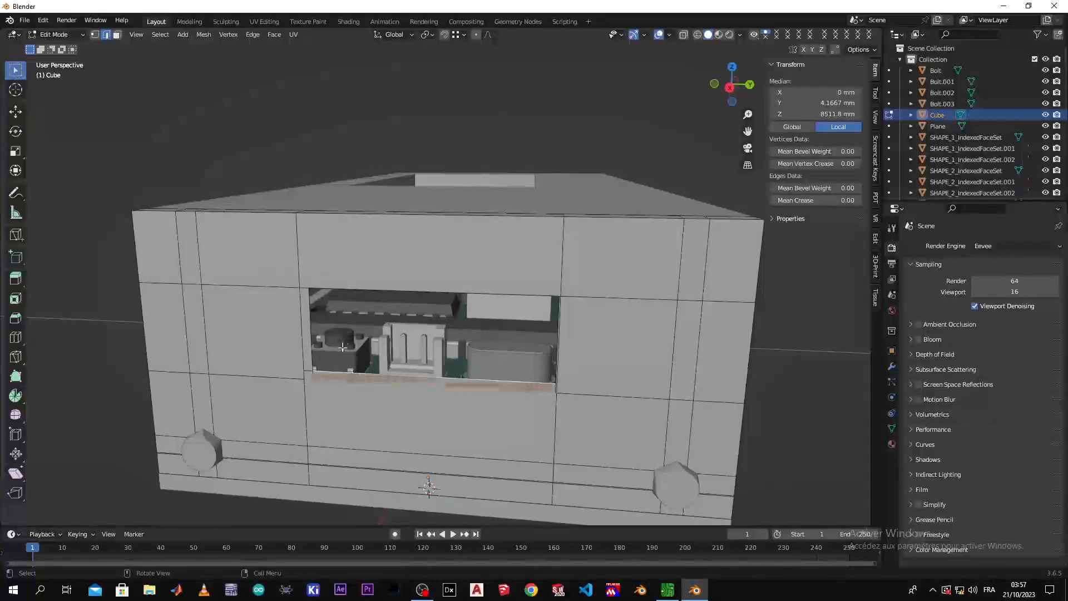
click(305, 326)
shift+click(310, 320)
middle_drag(310, 319, 348, 303)
click(363, 286)
key(f)
middle_drag(356, 333, 464, 385)
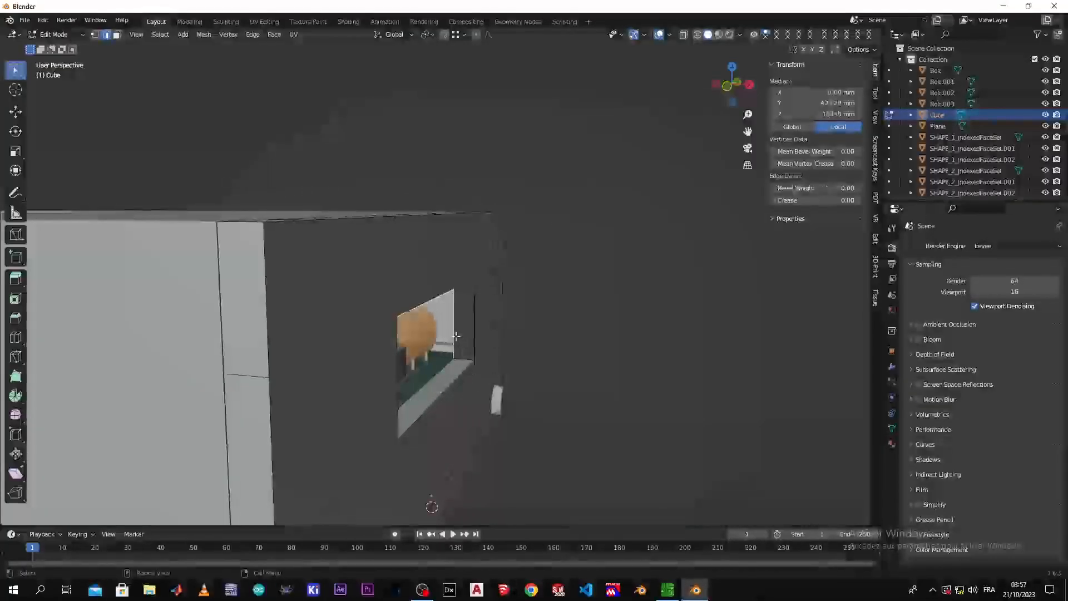
middle_drag(472, 365, 319, 414)
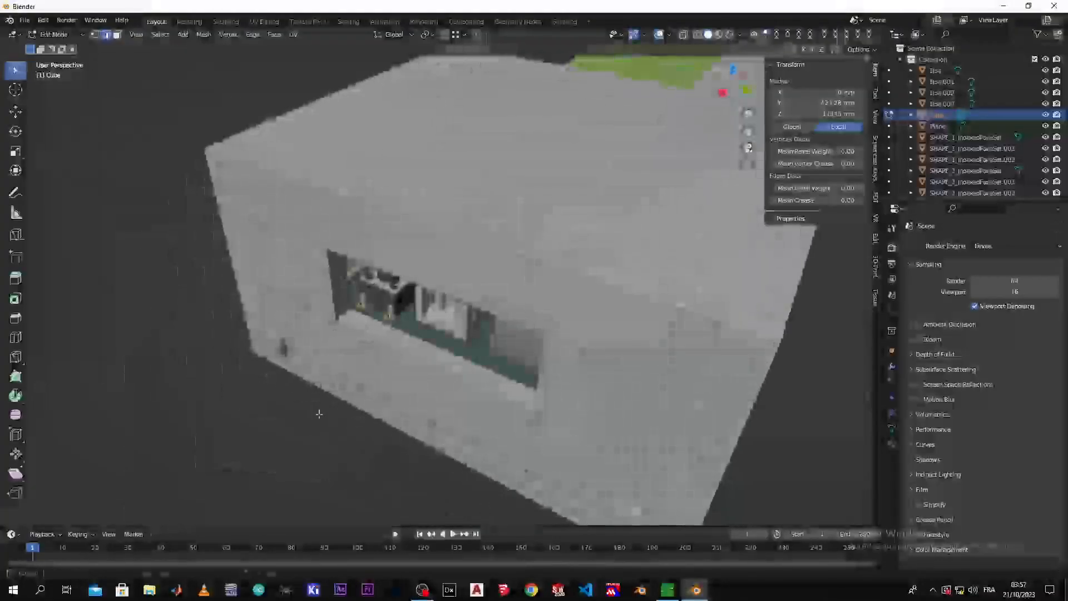
scroll(362, 414, down, 7)
middle_drag(403, 412, 486, 379)
middle_drag(455, 342, 437, 300)
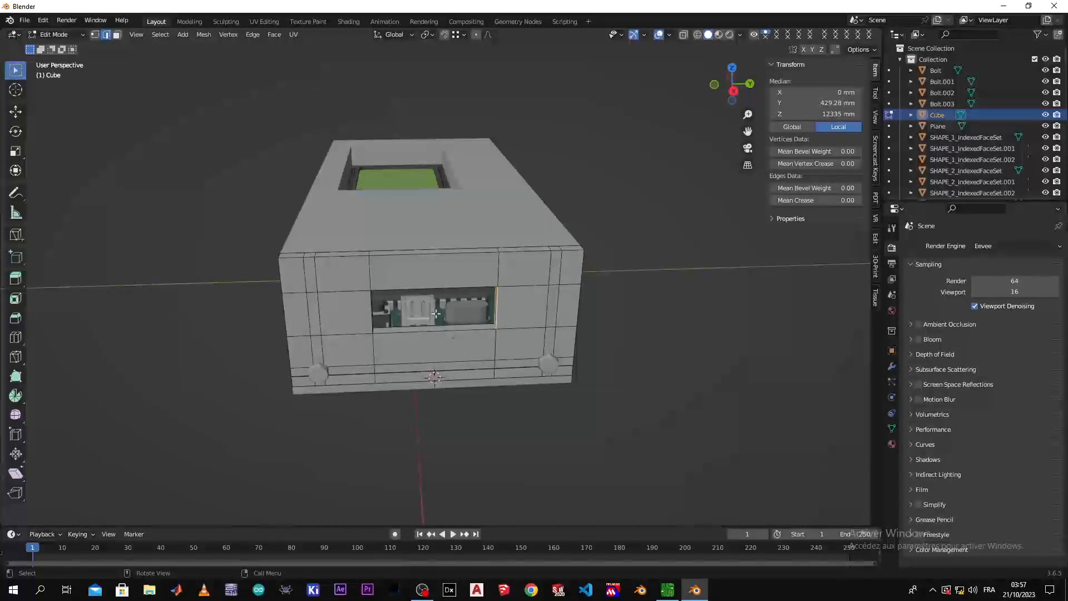
- Leave the cover's Edit Mode, select the enclosure body (Plane) and enter its Edit Mode in edge selection
middle_drag(446, 334, 723, 358)
scroll(485, 360, down, 3)
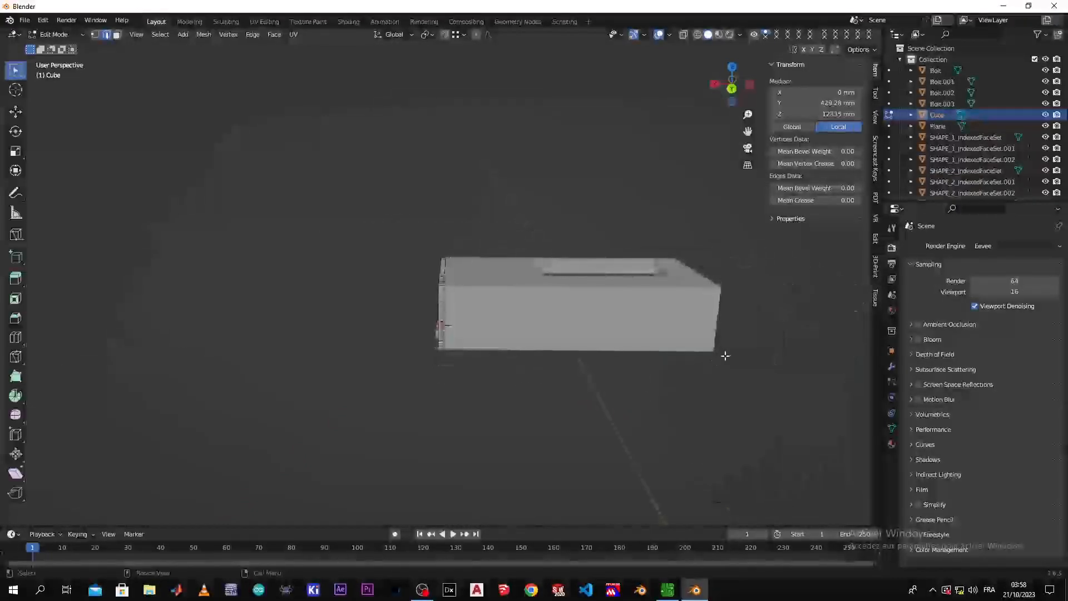
scroll(723, 358, up, 3)
click(731, 352)
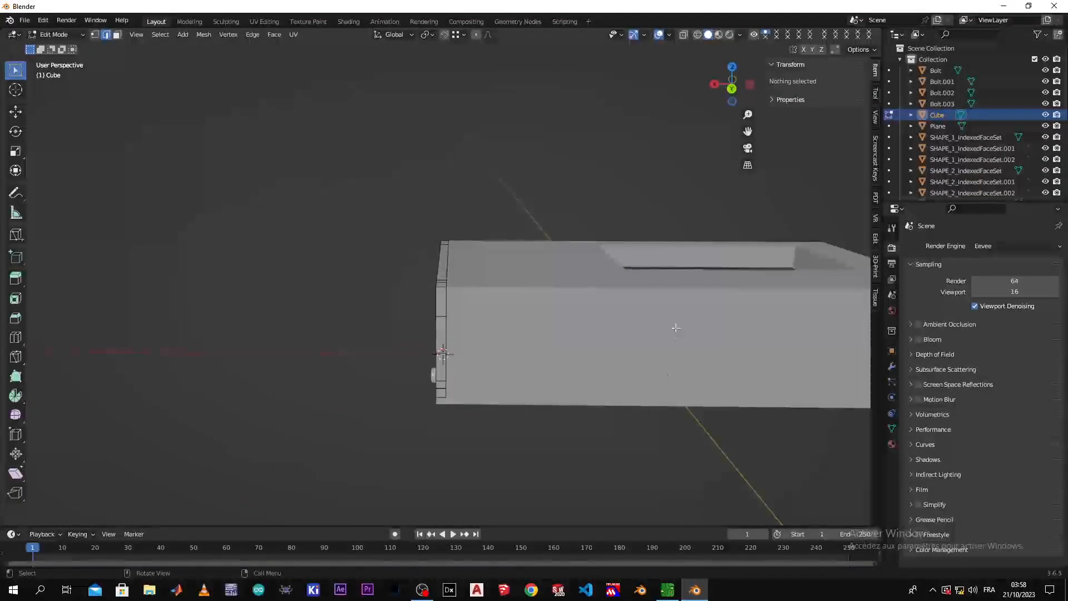
key(Tab)
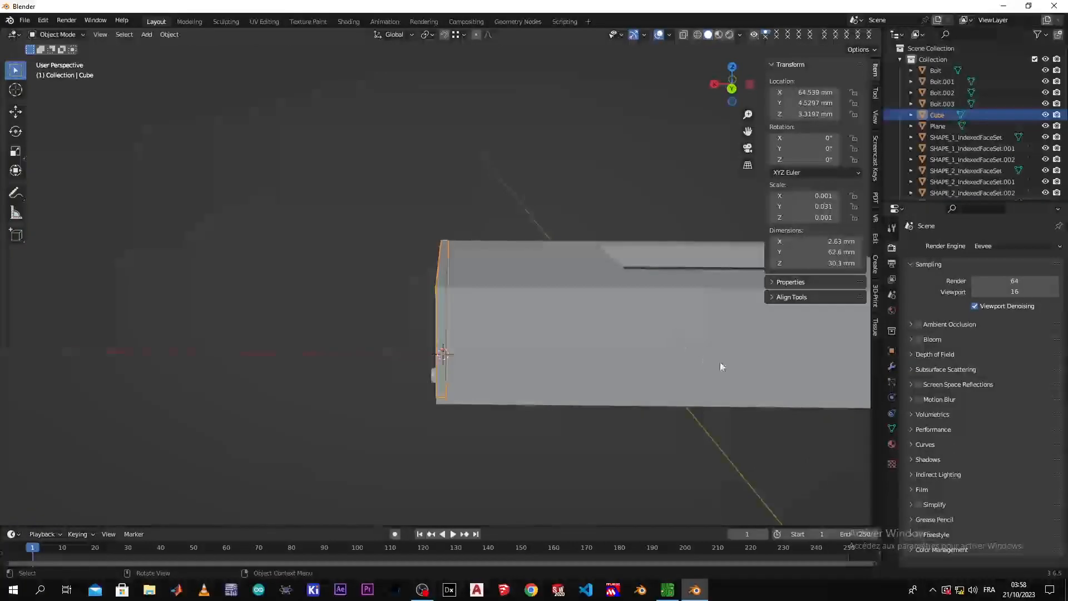
click(753, 367)
key(KP_Decimal)
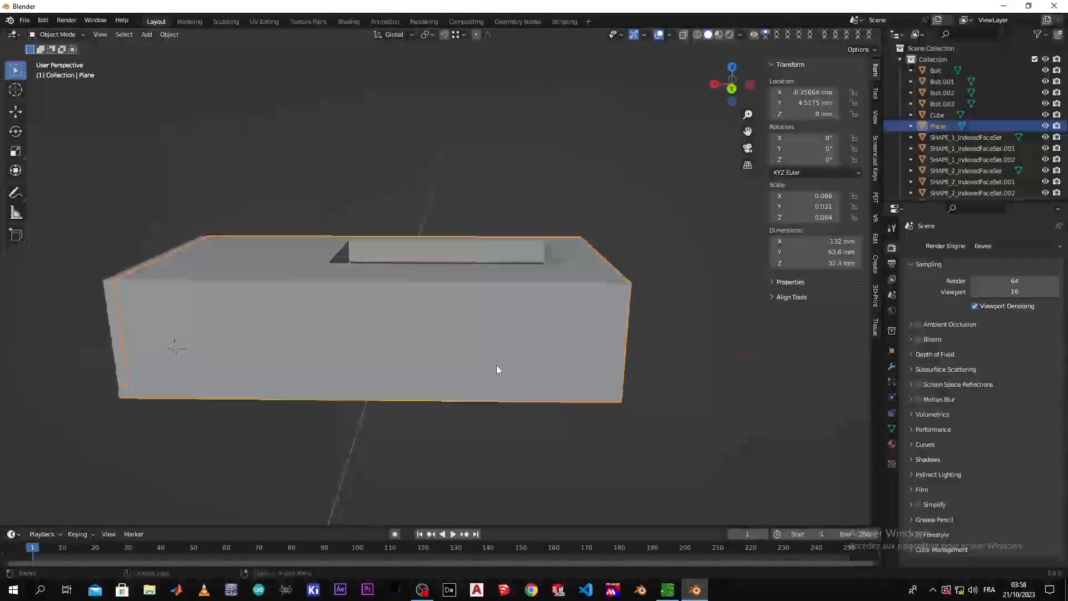
key(Tab)
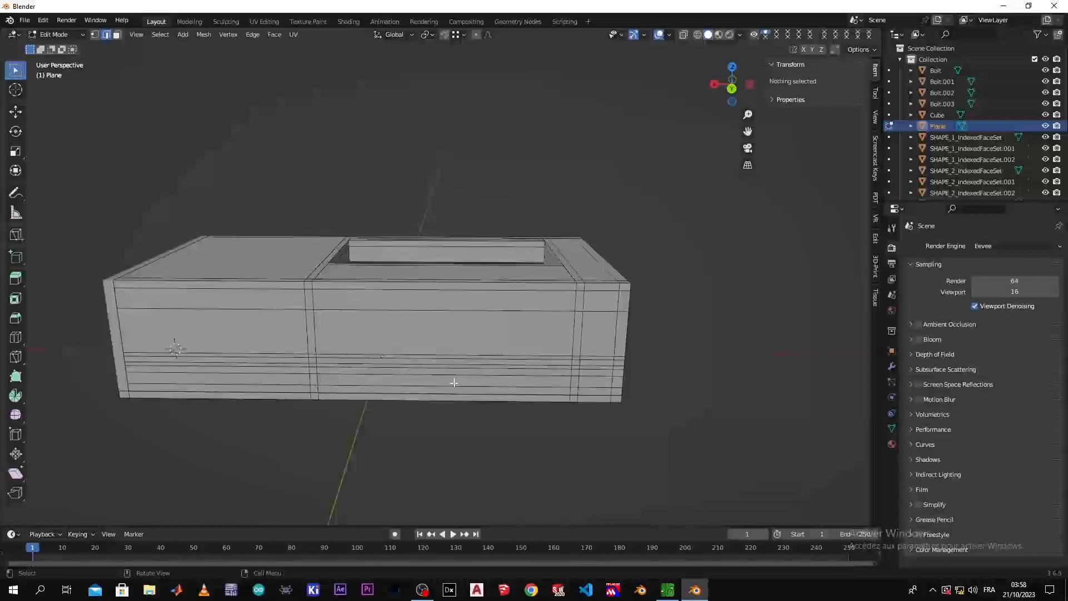
scroll(454, 383, up, 3)
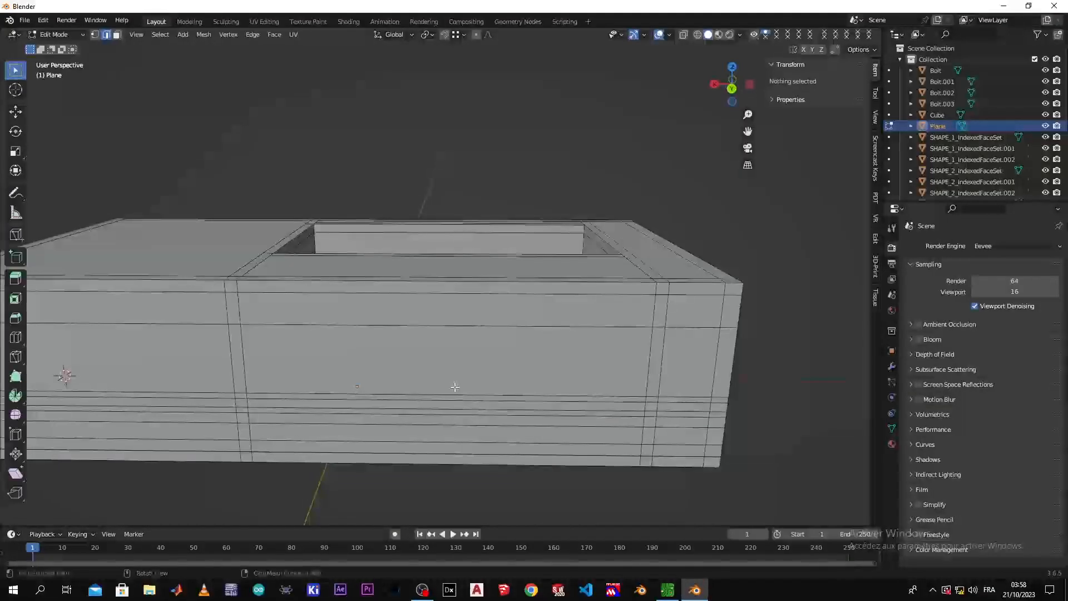
key(ctrl+r)
scroll(469, 387, up, 1)
scroll(468, 387, up, 2)
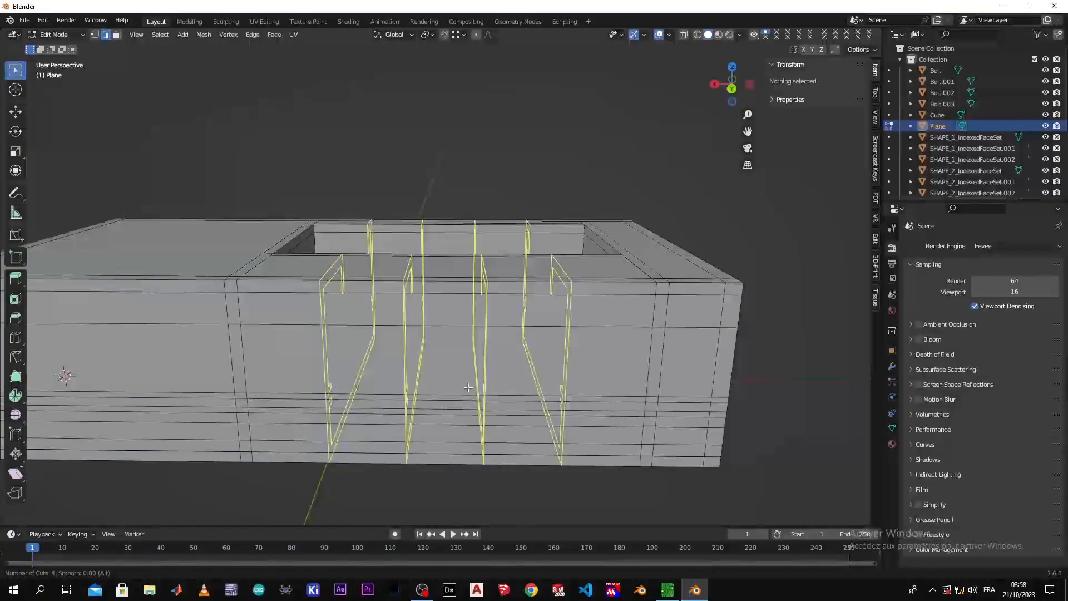
key(Escape)
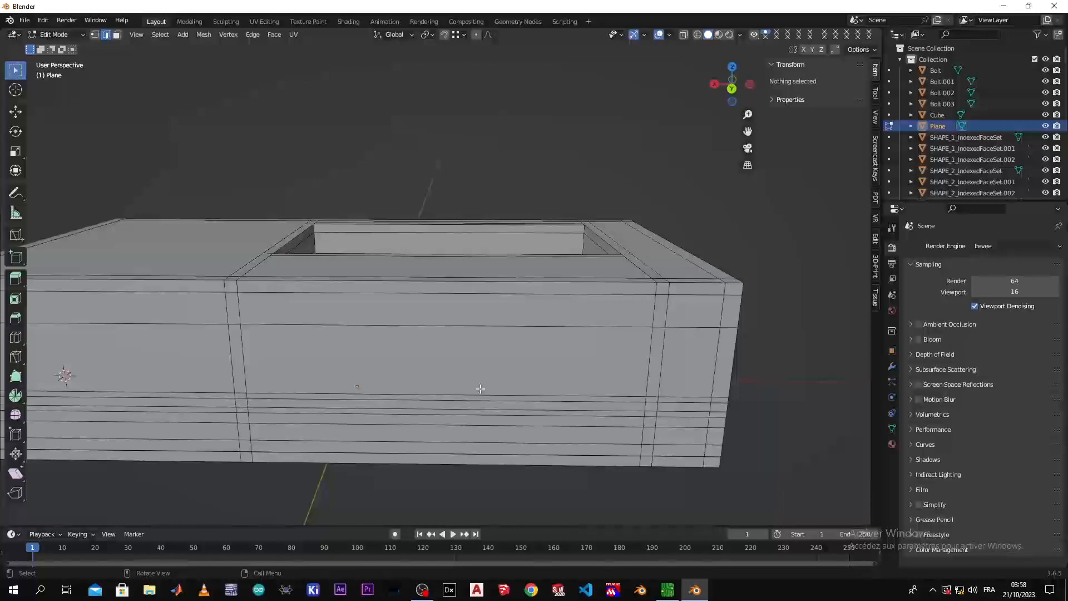
- Try a centred vertical loop cut across the body's display section and a six-segment bevel on it, cancelling the bevel and undoing the cut
key(ctrl+r)
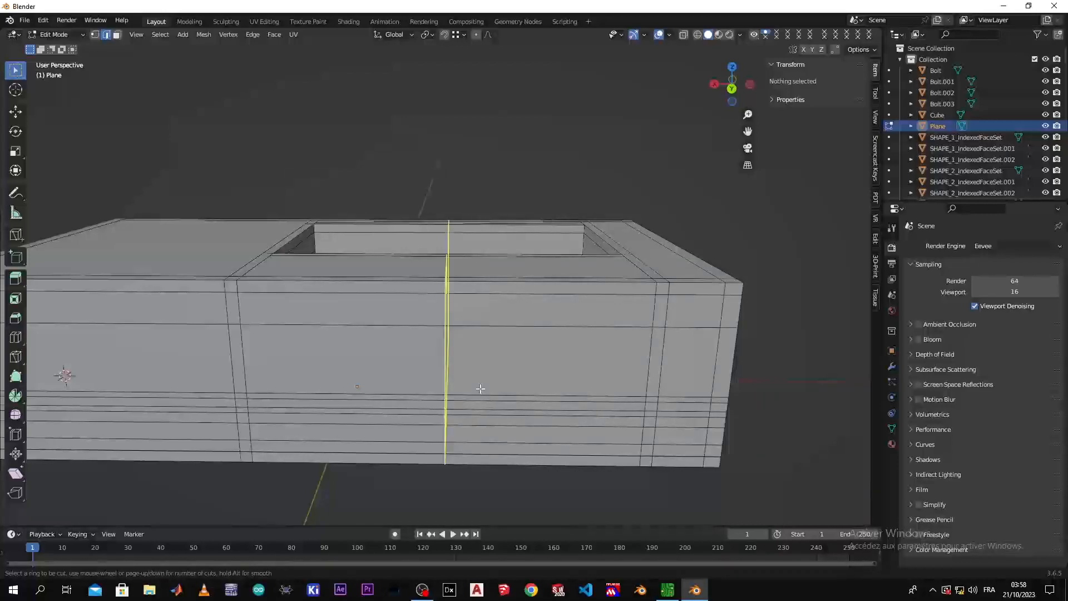
click(481, 388)
click(480, 388)
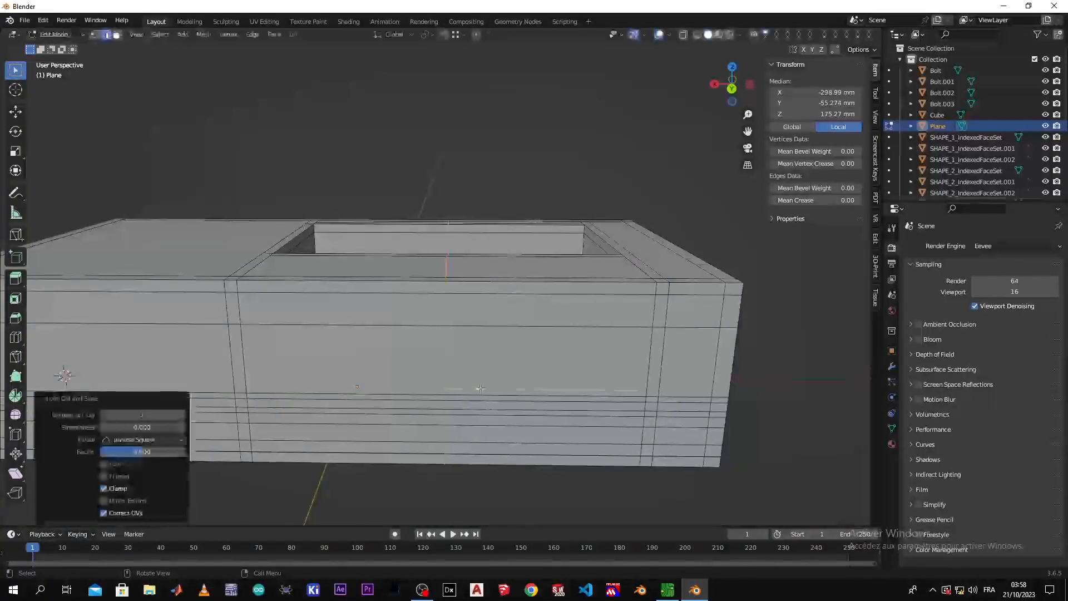
key(ctrl+b)
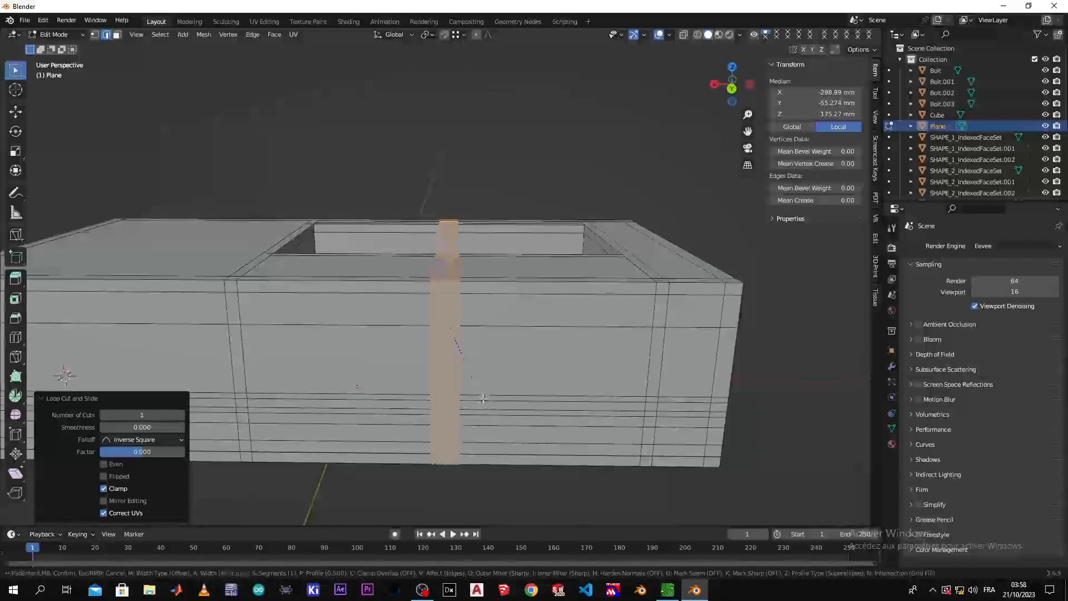
scroll(502, 427, up, 2)
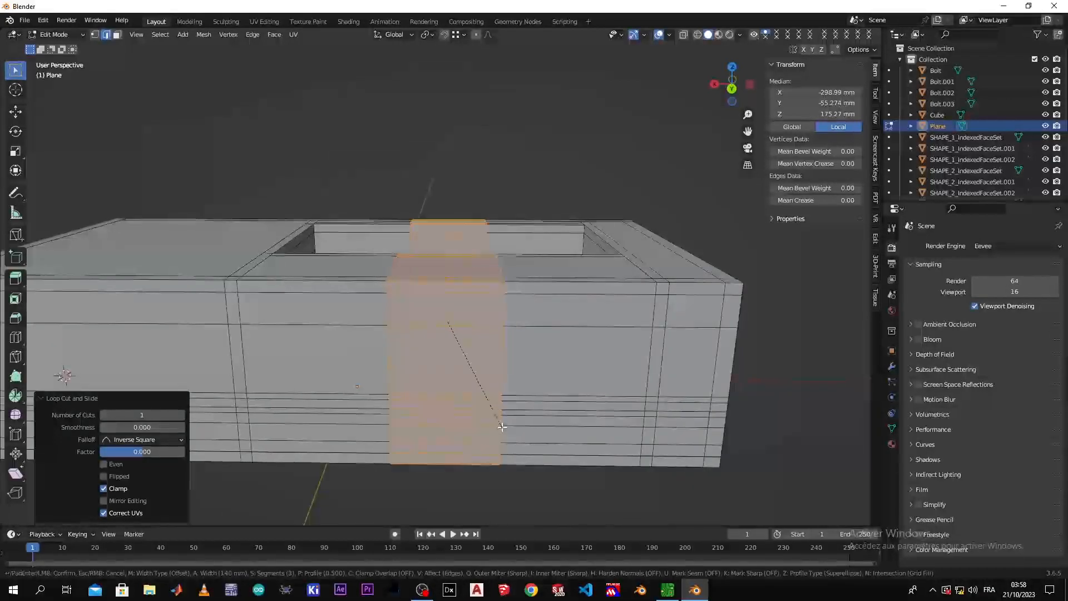
scroll(510, 445, up, 1)
scroll(512, 449, up, 1)
scroll(512, 452, up, 1)
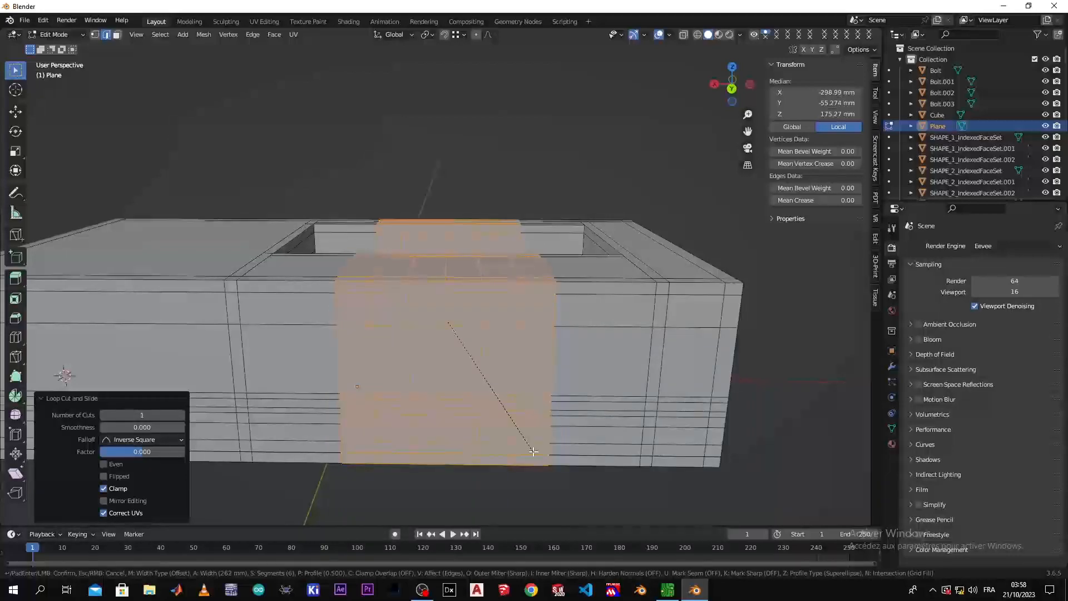
key(Escape)
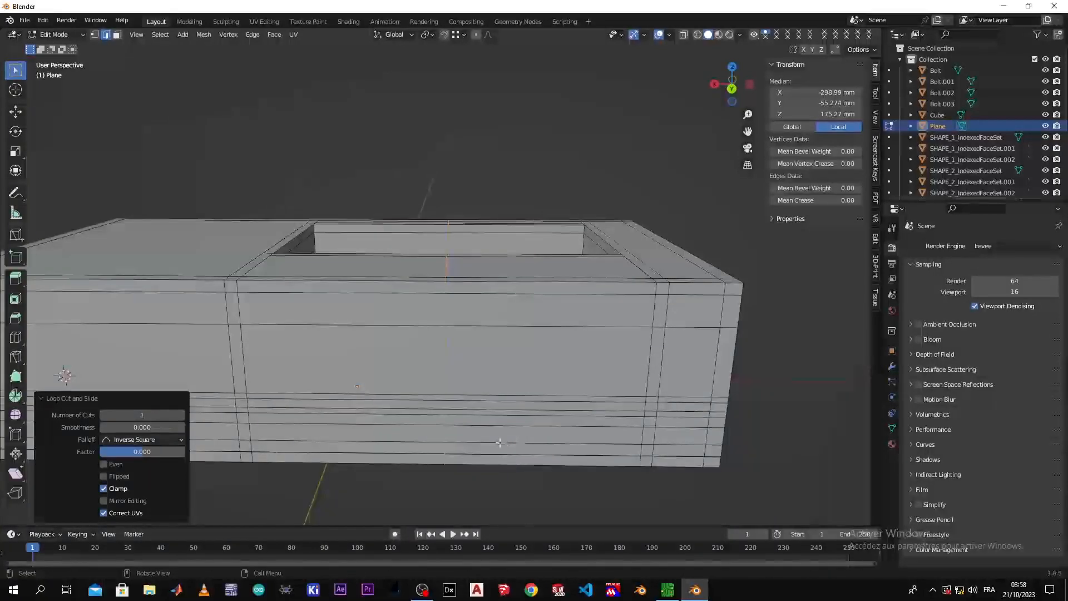
key(ctrl+z)
- Return to Object Mode, select the enclosure body and assign it a new material
middle_drag(499, 442, 396, 377)
scroll(566, 428, down, 3)
key(Tab)
click(502, 451)
click(393, 359)
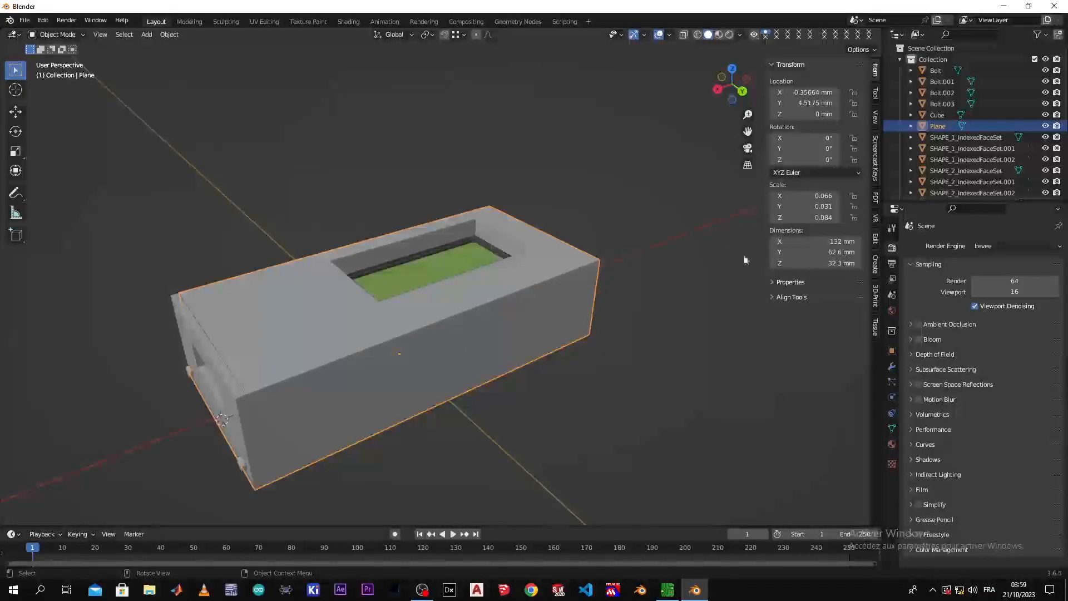
click(891, 445)
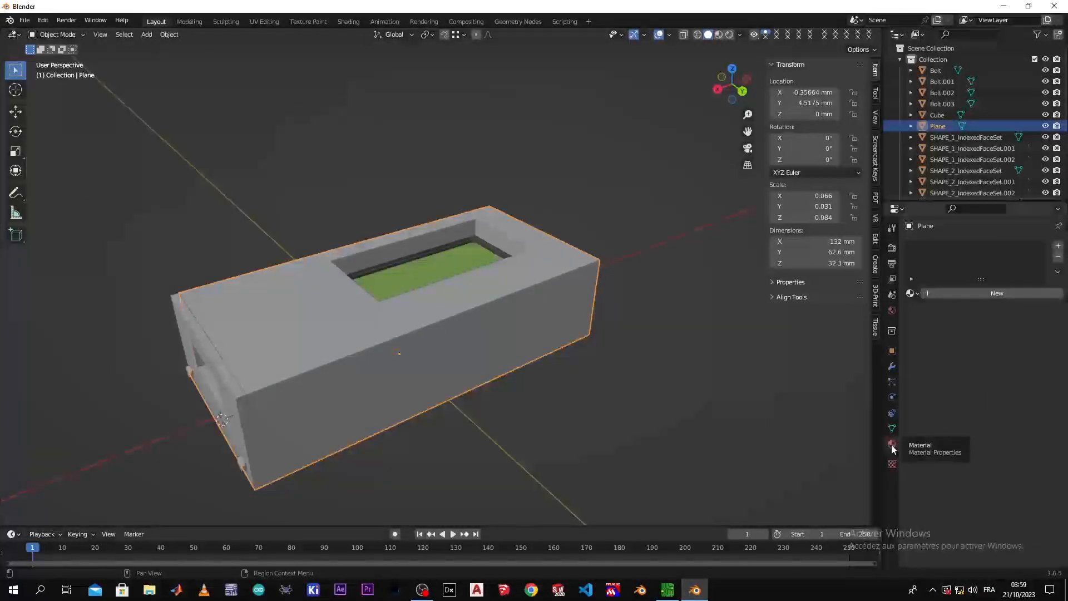
double_click(953, 296)
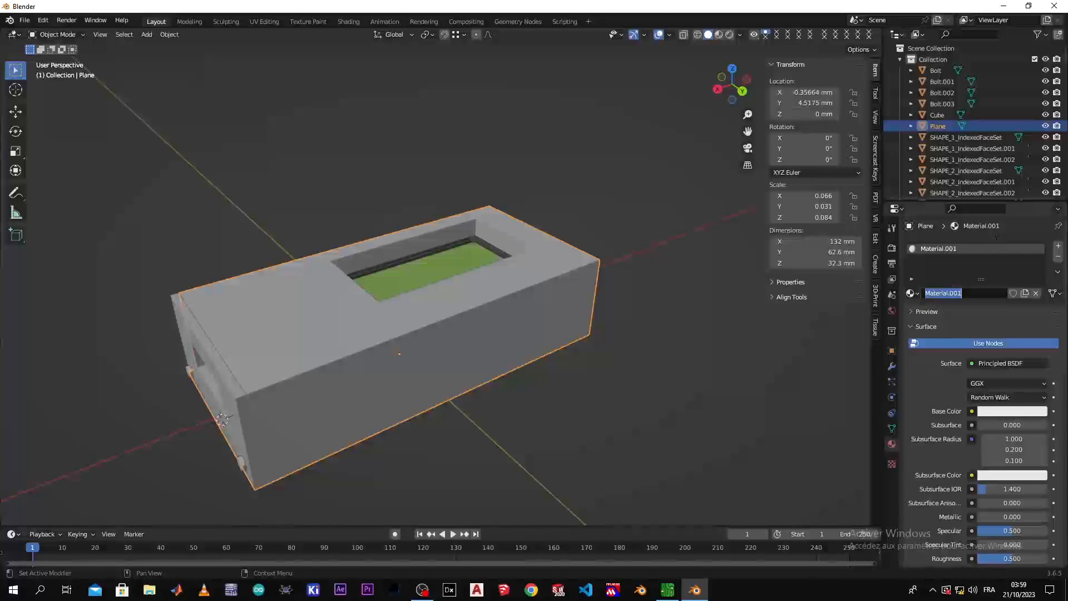
click(324, 349)
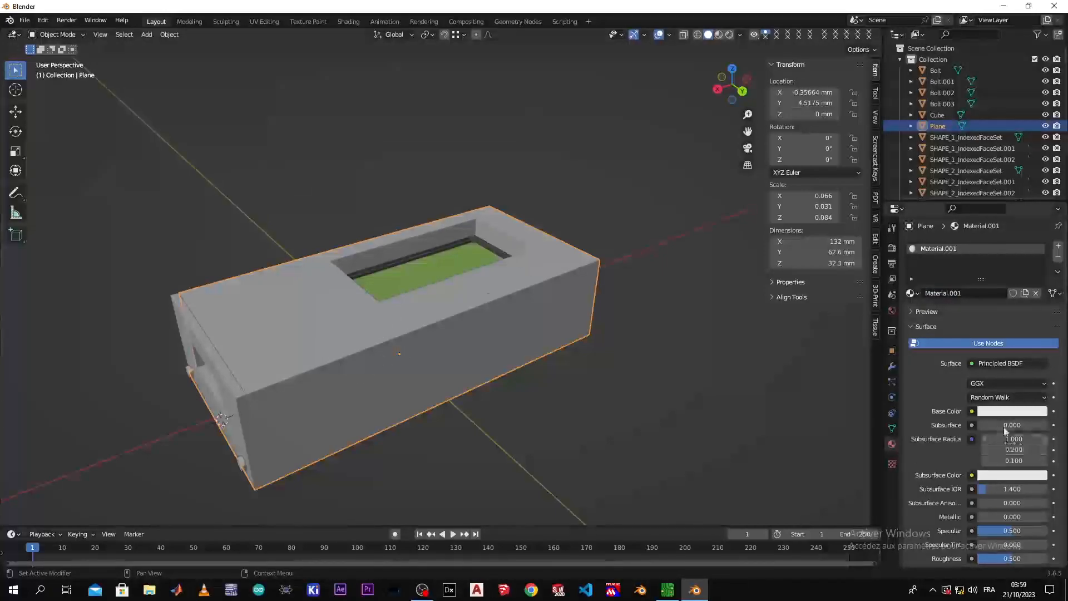
- Set the body material's base colour to bright orange at full value and switch the viewport to Material Preview shading
click(999, 410)
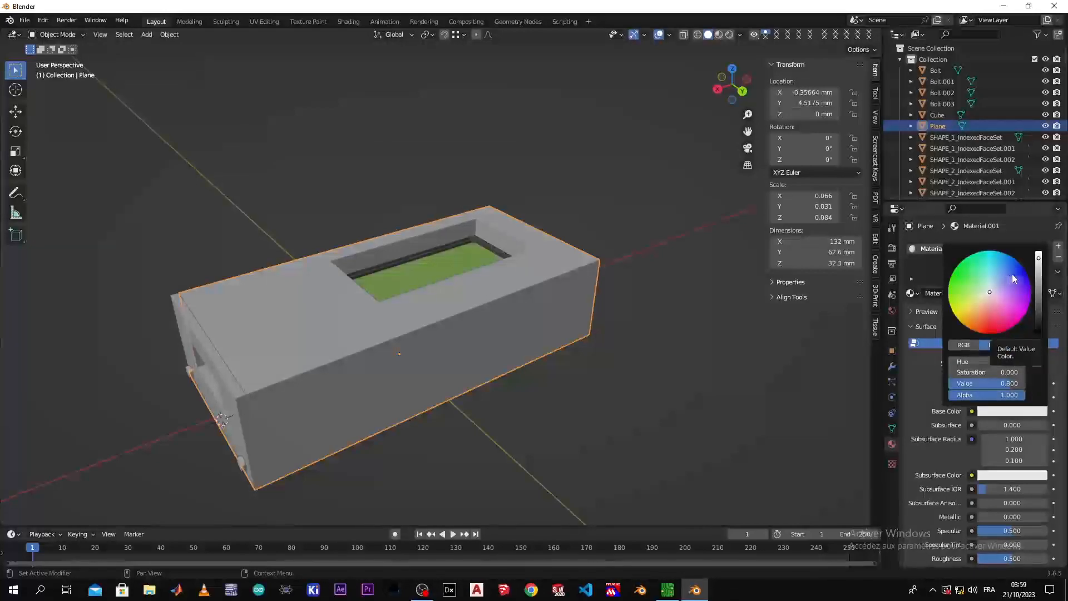
click(978, 318)
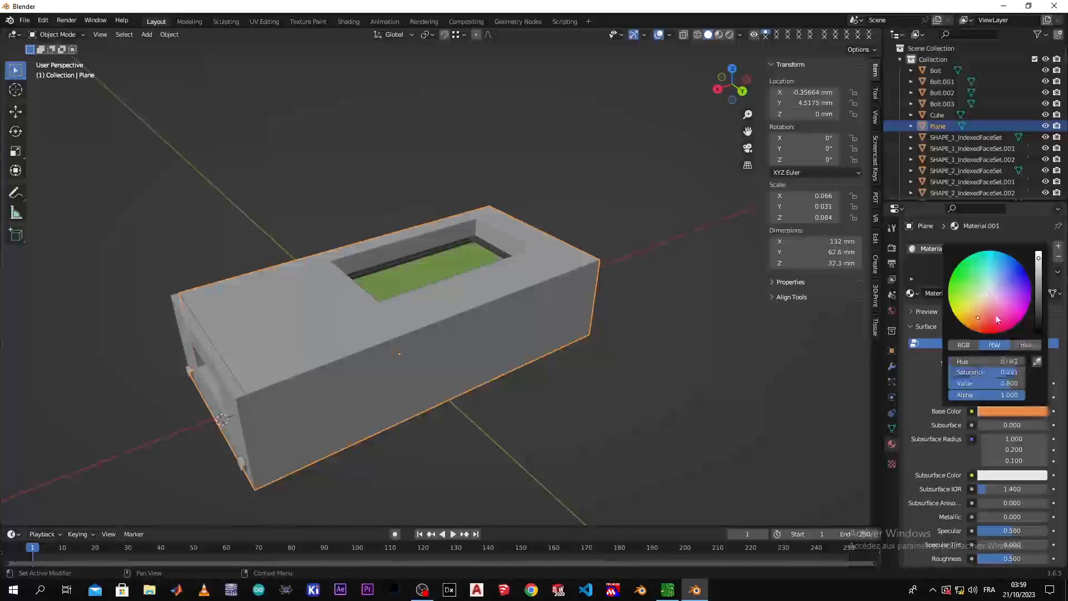
mouse_move(1039, 258)
mouse_down()
mouse_move(1038, 333)
mouse_move(1043, 254)
mouse_up()
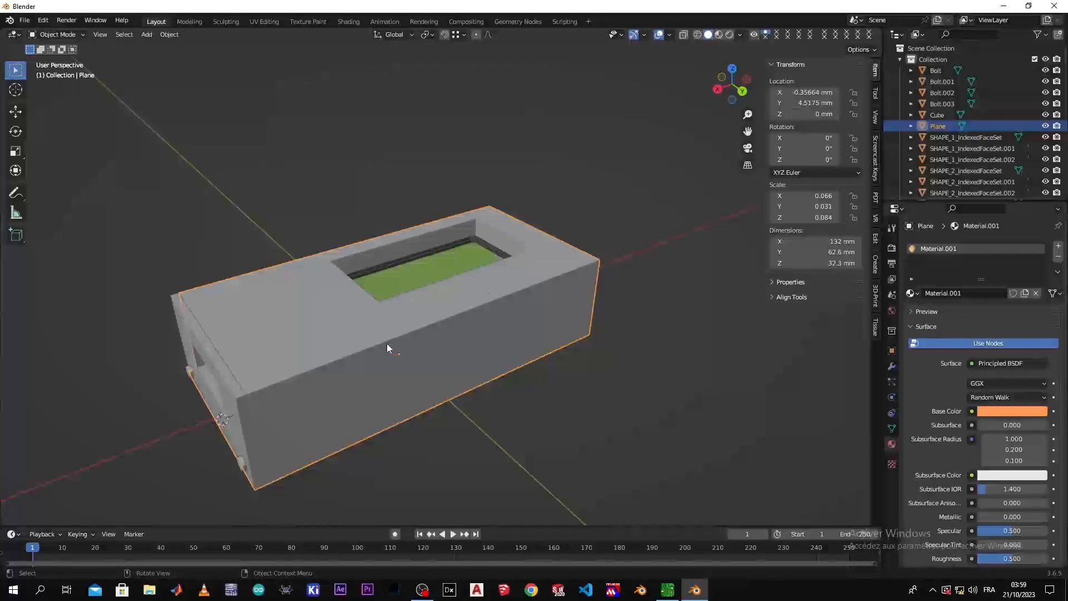
key(z)
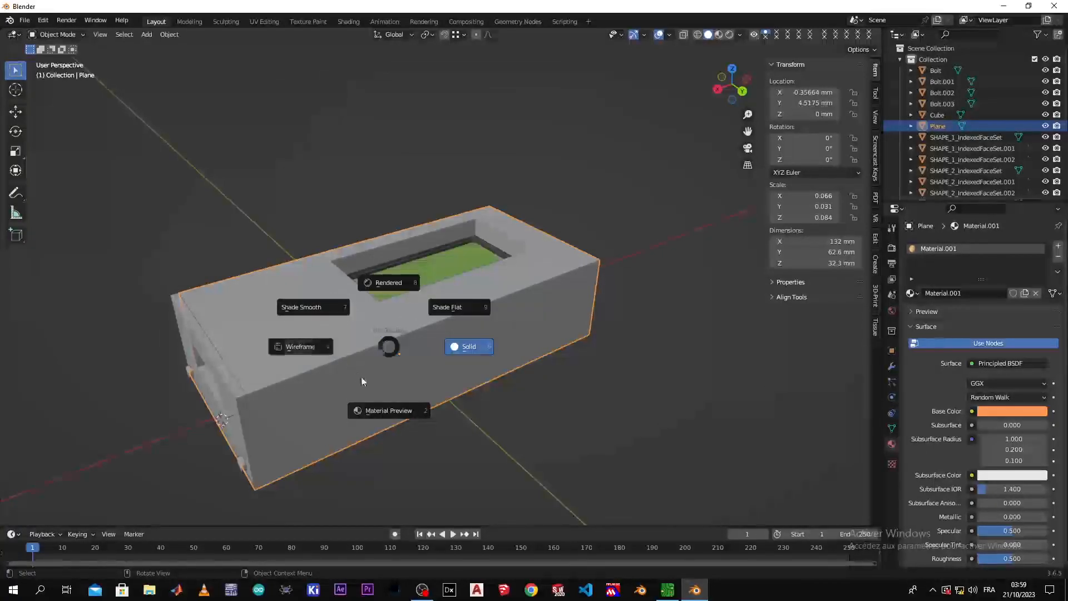
click(402, 416)
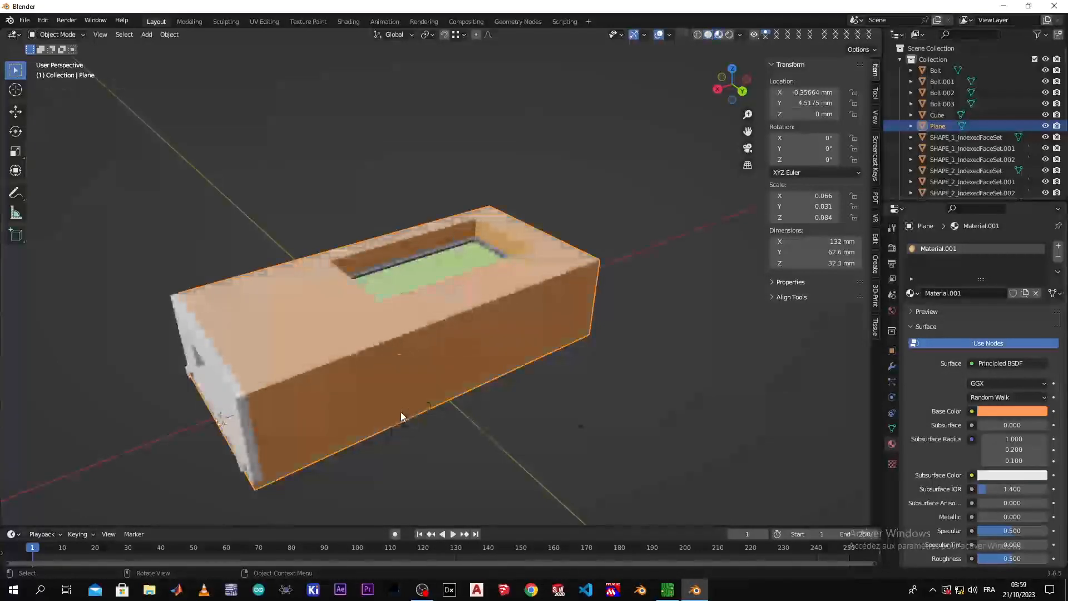
mouse_move(402, 413)
middle_down()
mouse_move(333, 401)
mouse_move(432, 399)
mouse_move(383, 412)
middle_up()
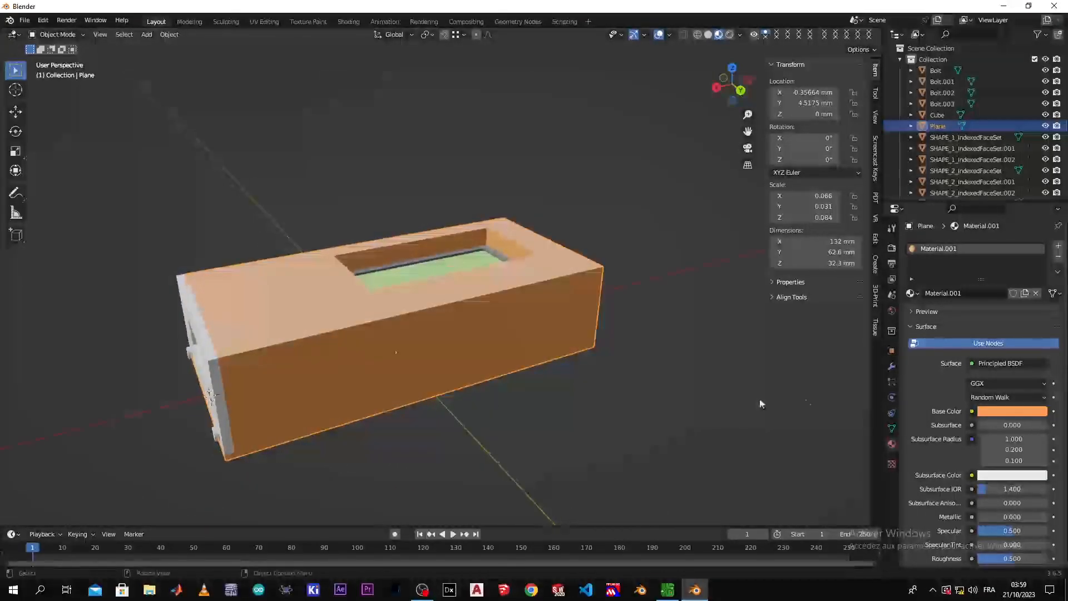
- Darken the body material's base colour to near-black brown by lowering its value to about 0.01
click(995, 411)
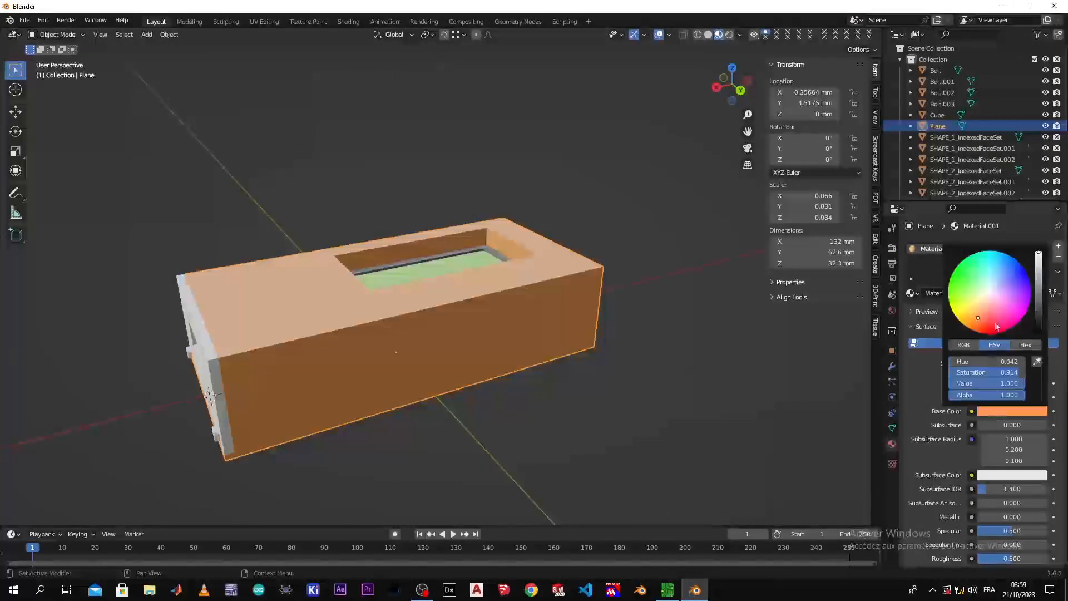
drag(1039, 255, 1038, 324)
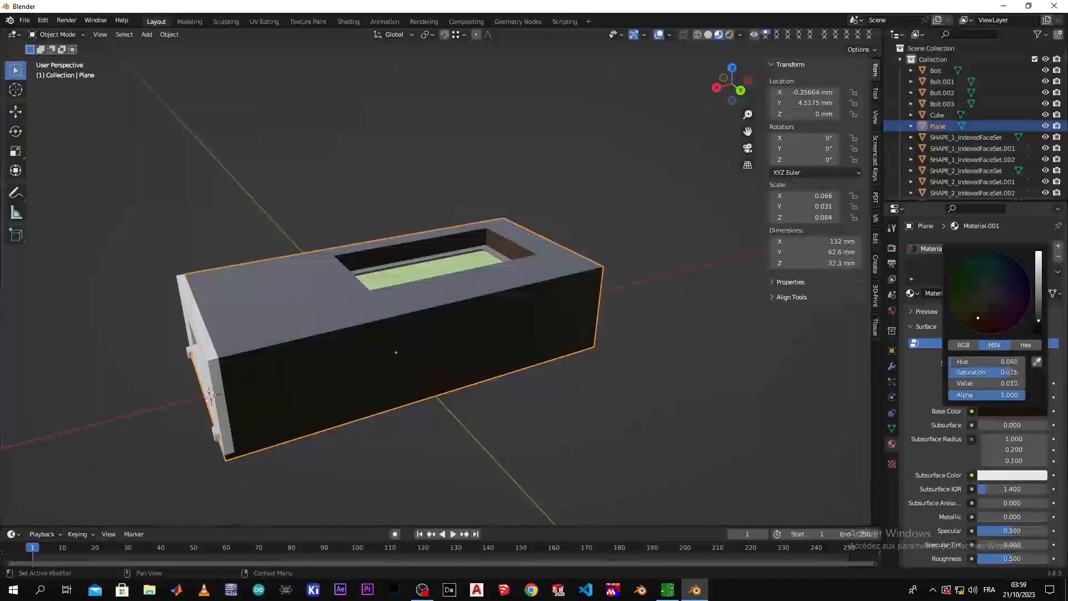
middle_drag(762, 333, 735, 366)
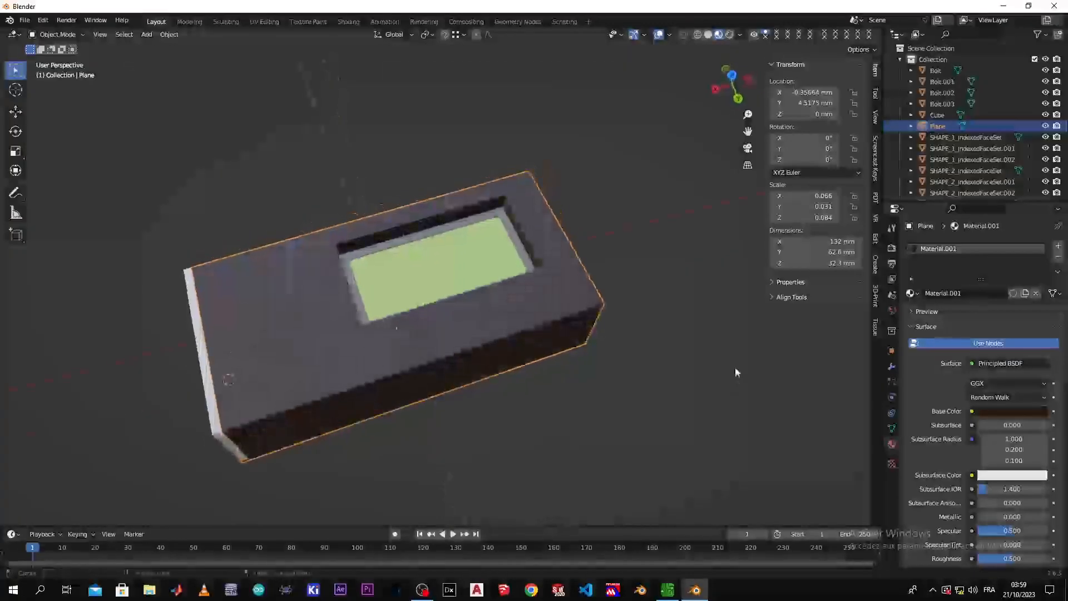
- Change the enclosure body material's base colour to a dark navy blue with value about 0.02
click(735, 366)
middle_drag(659, 356, 753, 340)
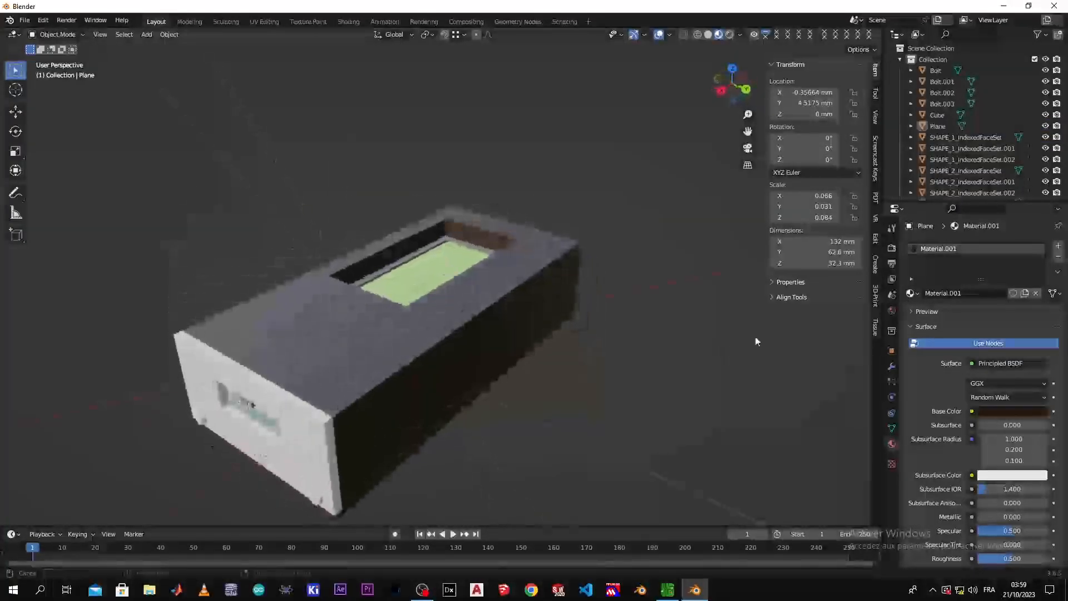
click(995, 412)
click(1020, 279)
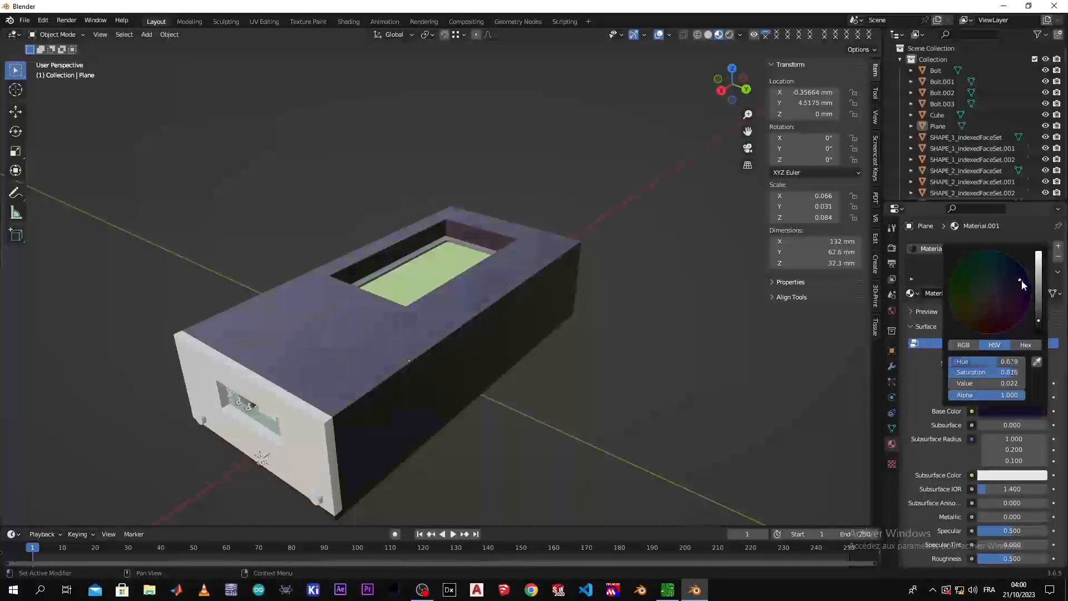
middle_drag(629, 311, 635, 402)
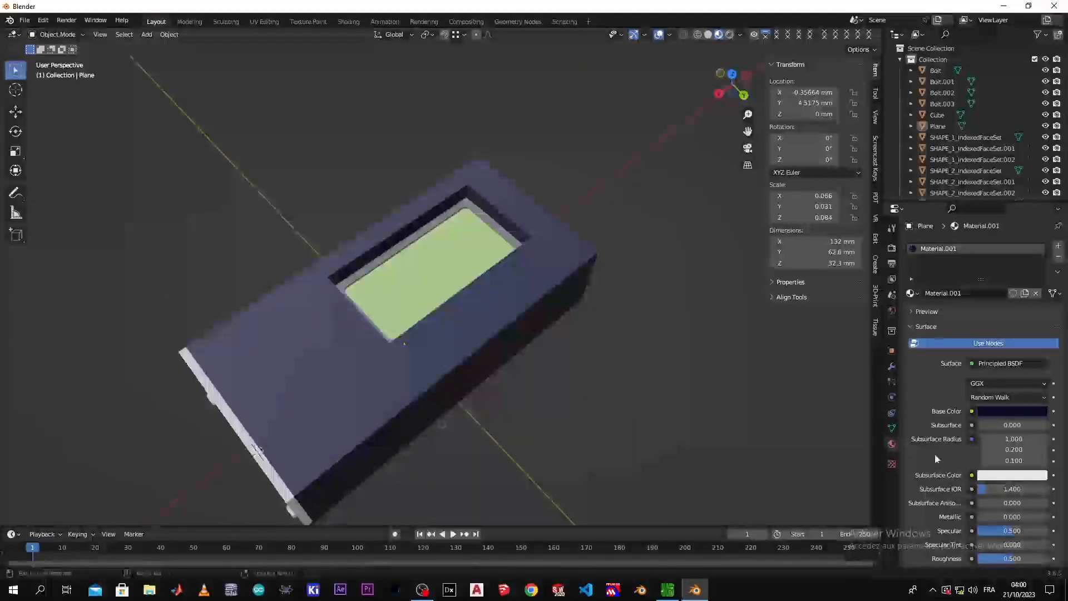
- Raise the body material's metallic to about 0.55 and slightly adjust its roughness
click(986, 520)
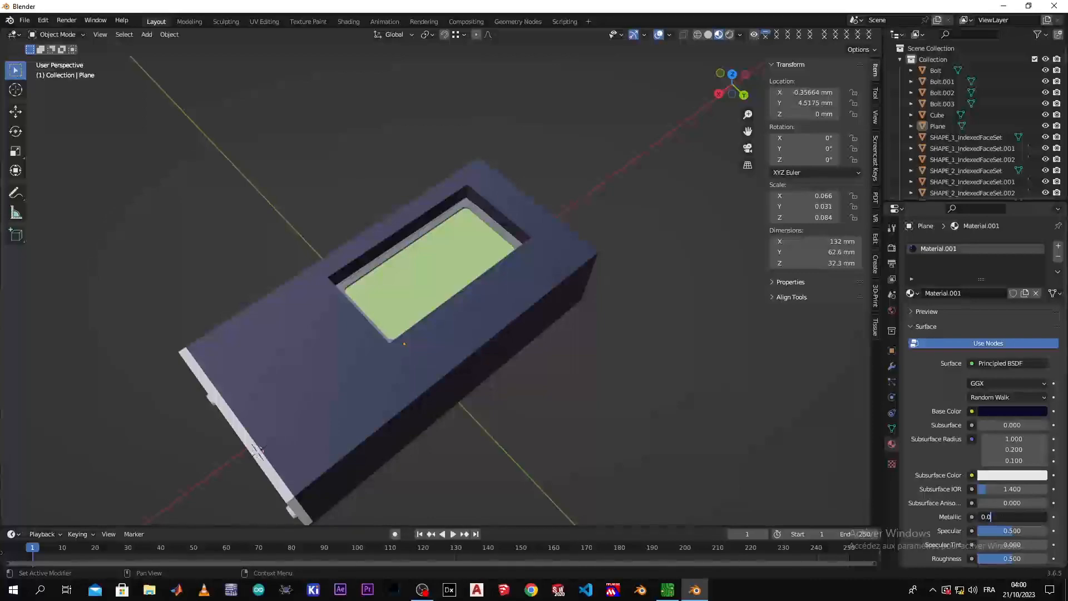
key(Return)
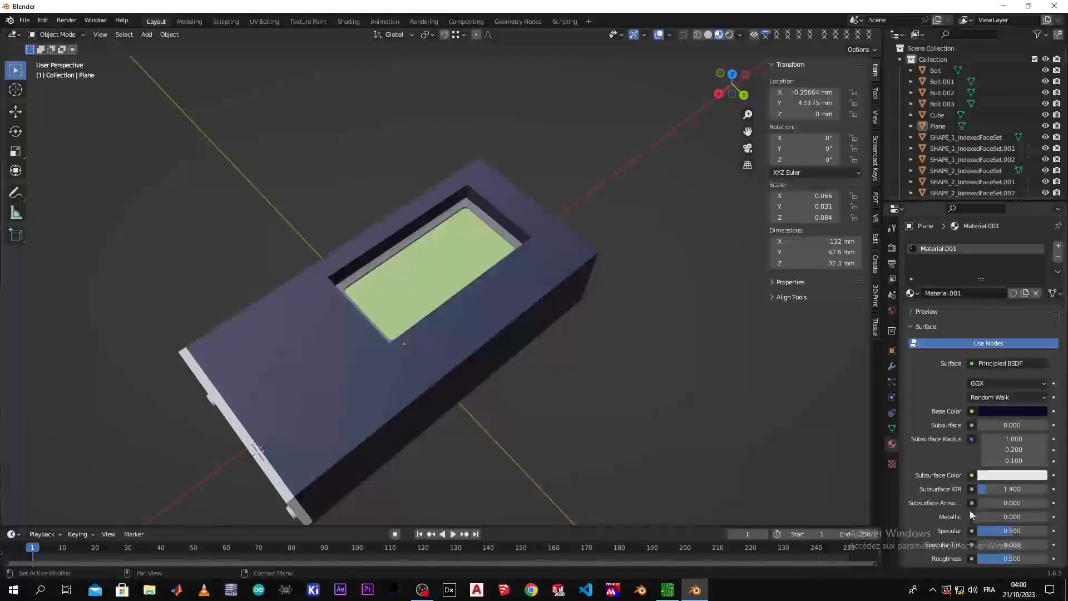
drag(990, 517, 1020, 517)
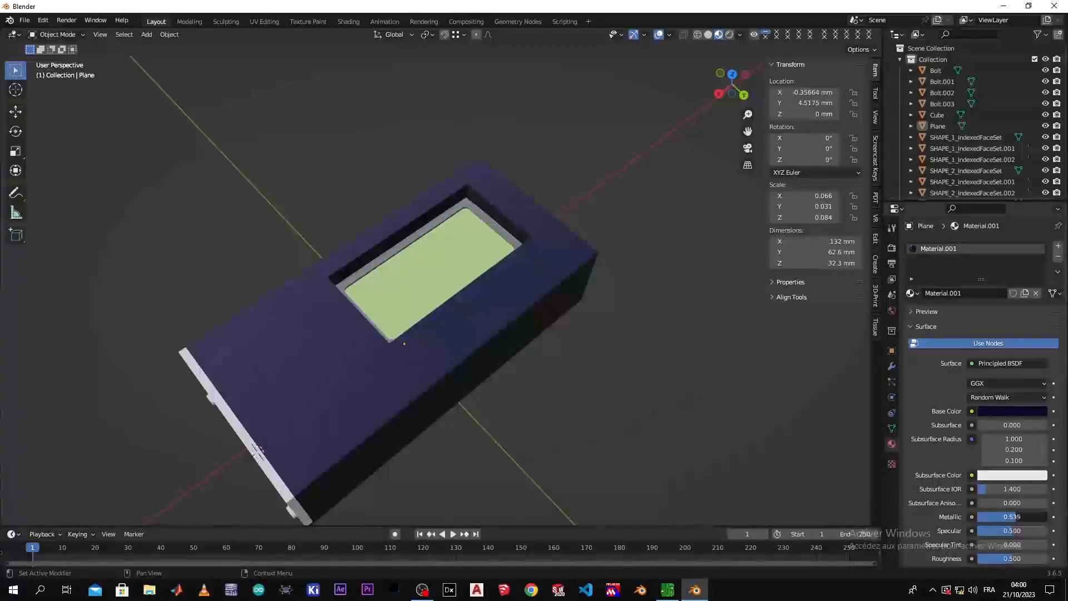
key(Return)
middle_drag(675, 436, 632, 398)
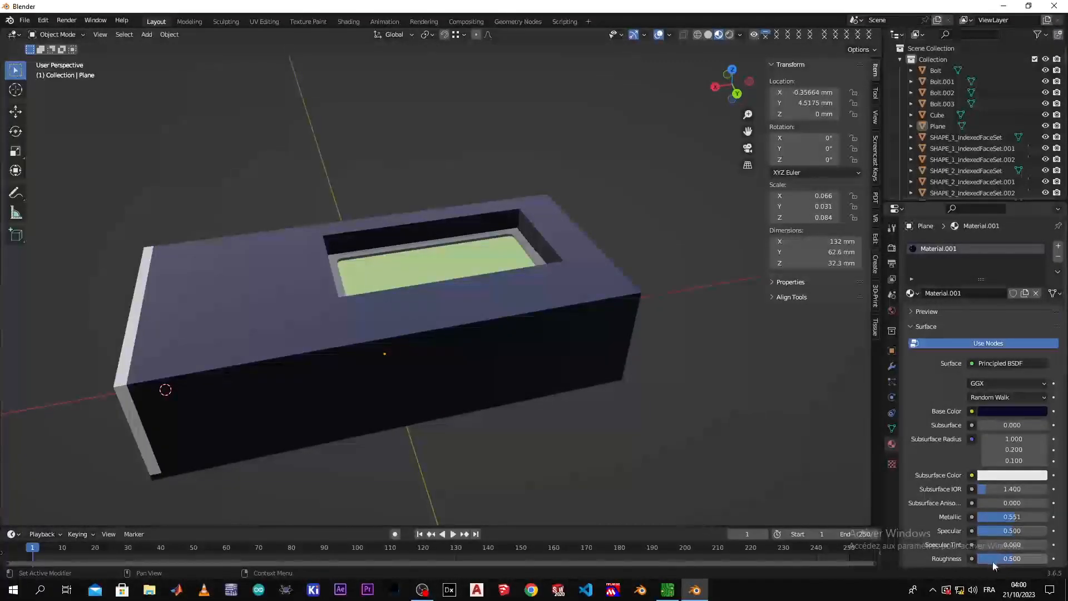
mouse_move(998, 562)
mouse_down()
mouse_move(1022, 559)
mouse_move(996, 559)
mouse_up()
- Assign the body's existing Material.001 to the front cover and deselect it
scroll(648, 382, down, 4)
middle_drag(527, 386, 390, 390)
click(416, 370)
scroll(416, 370, up, 3)
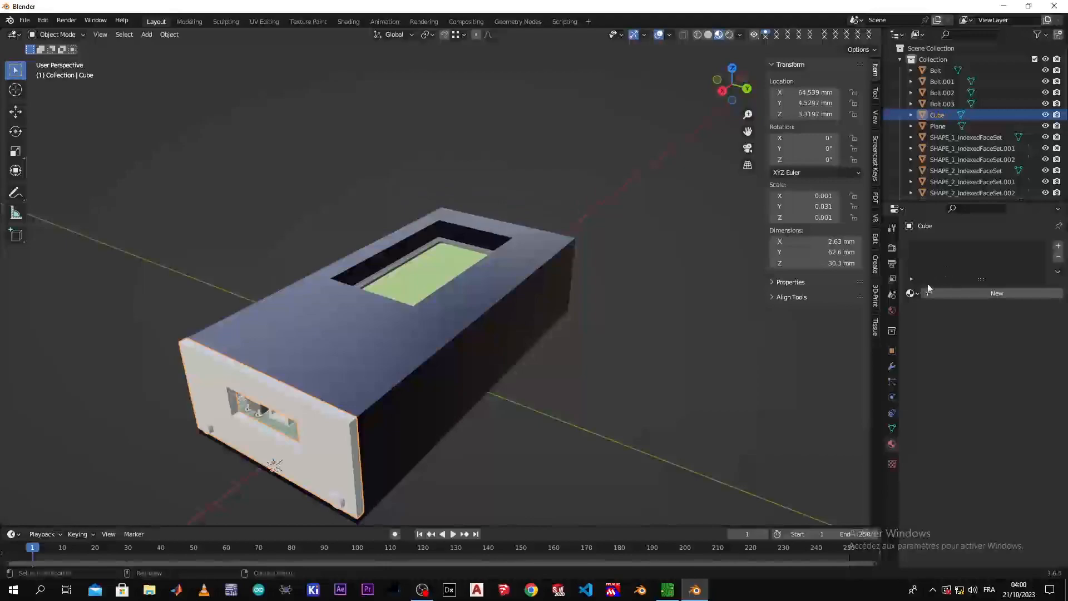
click(913, 293)
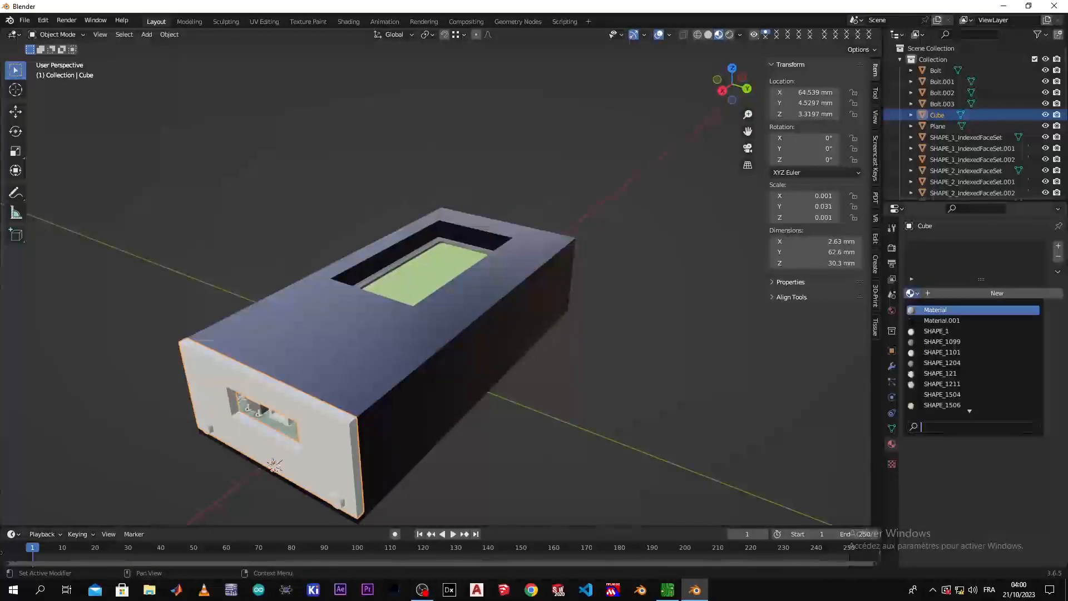
click(945, 321)
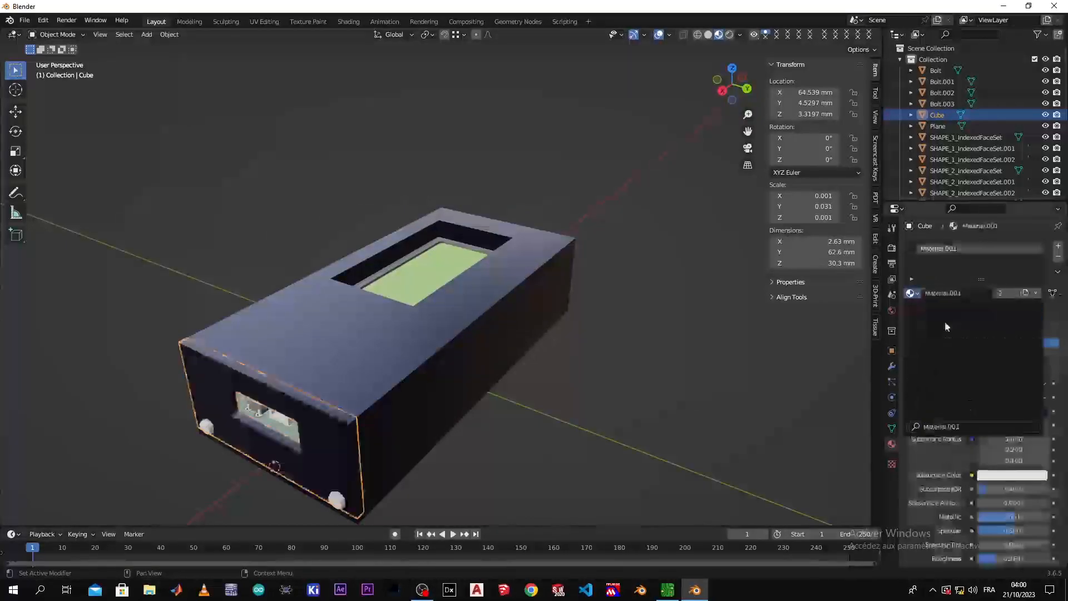
click(589, 373)
- Select the two bolts on the front cover, create a new material and show its preview
middle_drag(586, 374, 520, 400)
scroll(520, 400, up, 3)
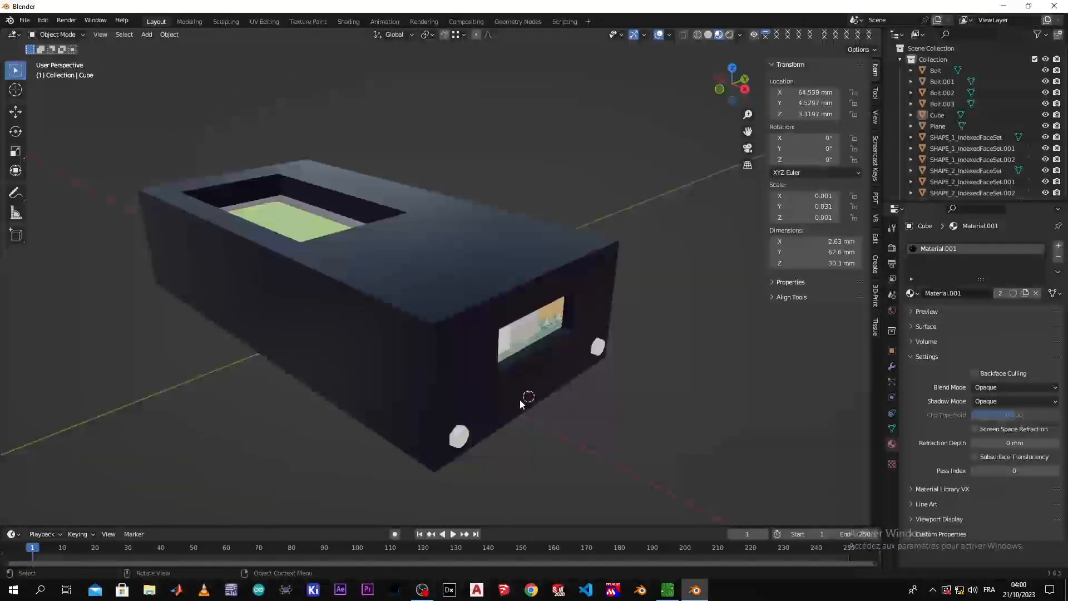
click(470, 439)
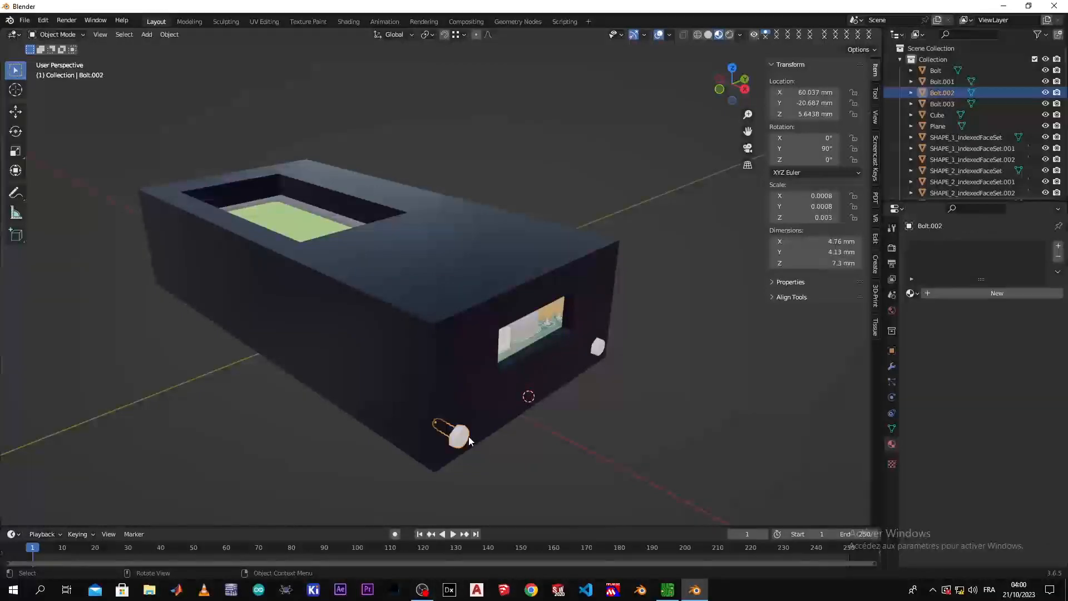
shift+click(599, 349)
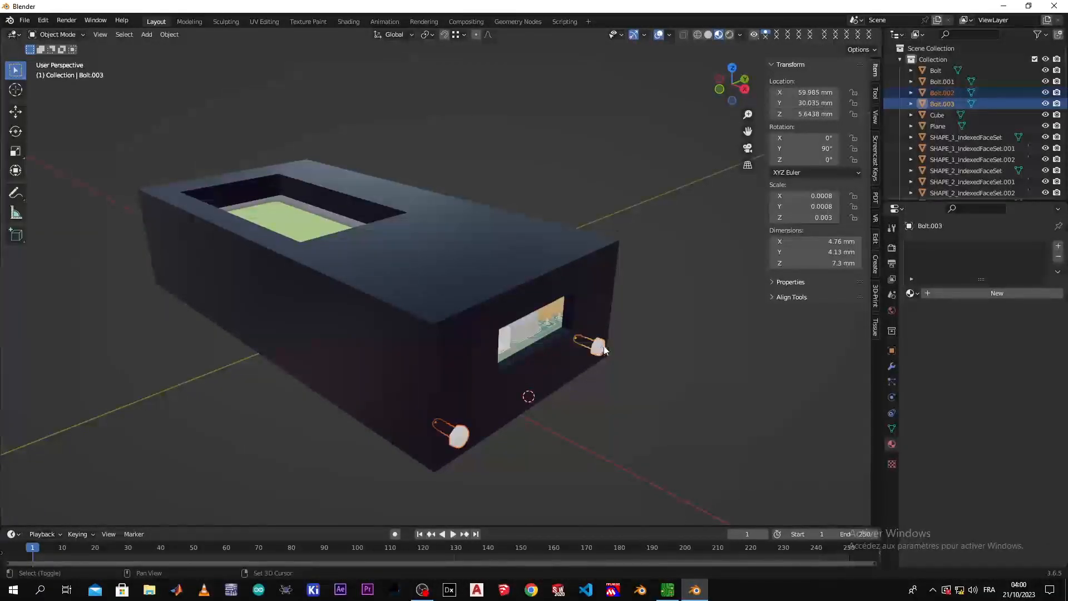
click(954, 295)
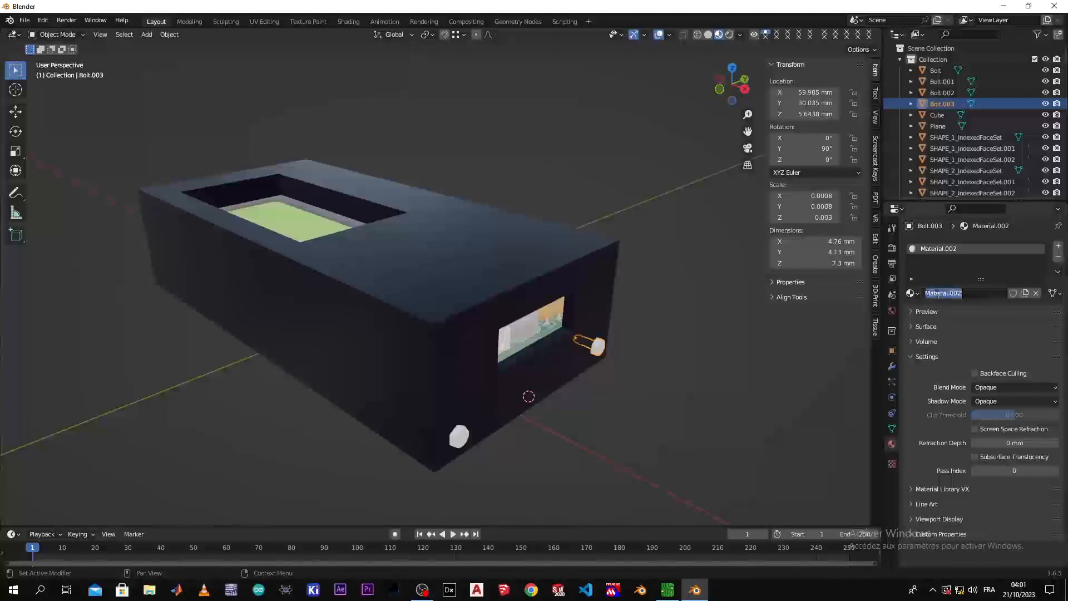
double_click(933, 249)
click(913, 278)
click(912, 279)
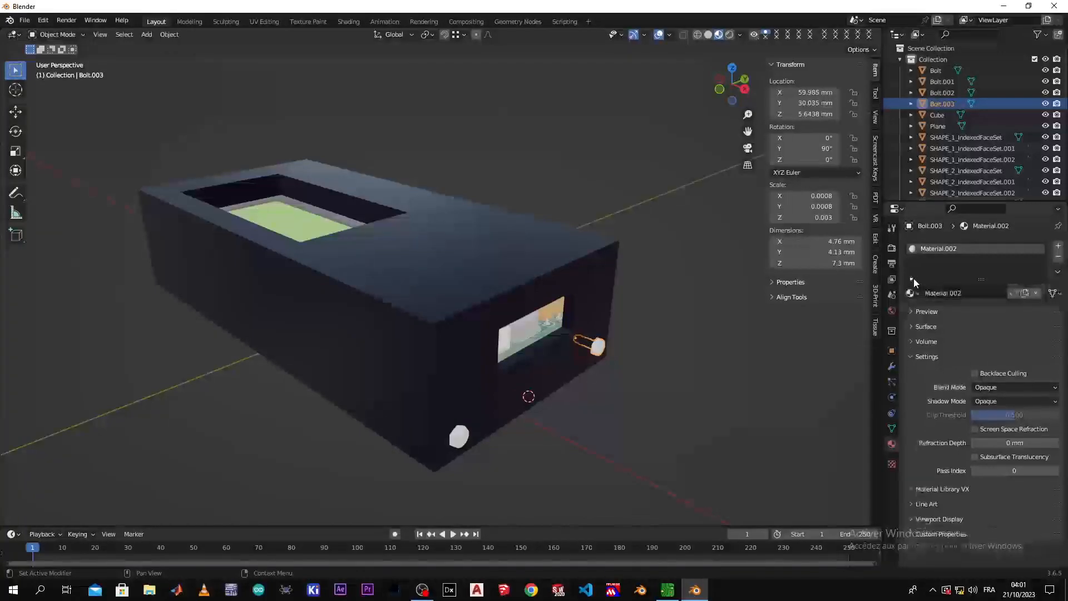
click(912, 311)
- Show the new bolt material's surface settings and set its base colour to a pale yellow at value 0.8
click(459, 444)
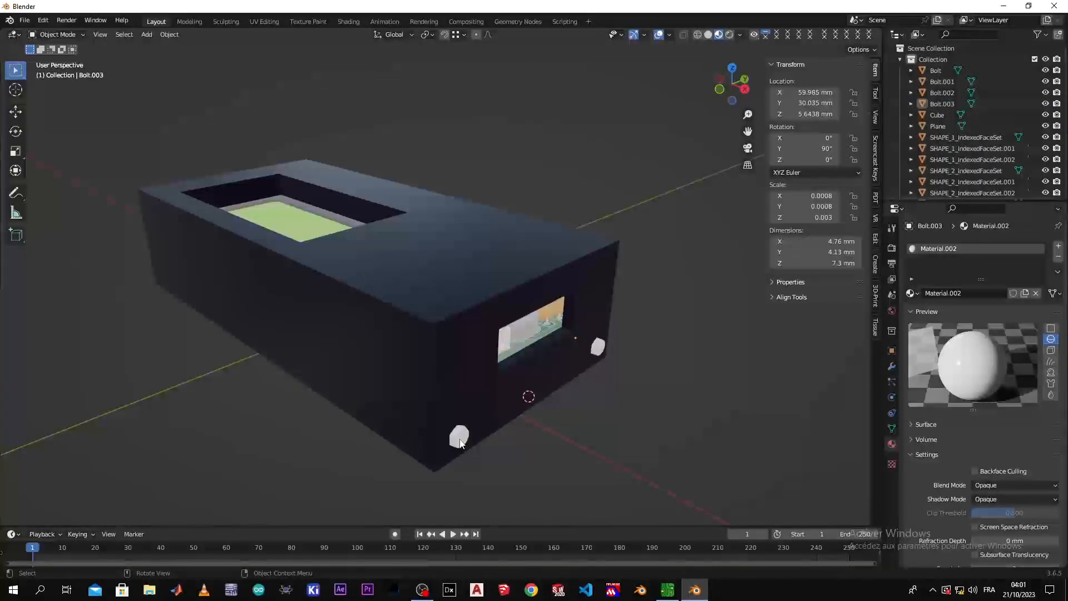
scroll(940, 438, down, 1)
click(928, 405)
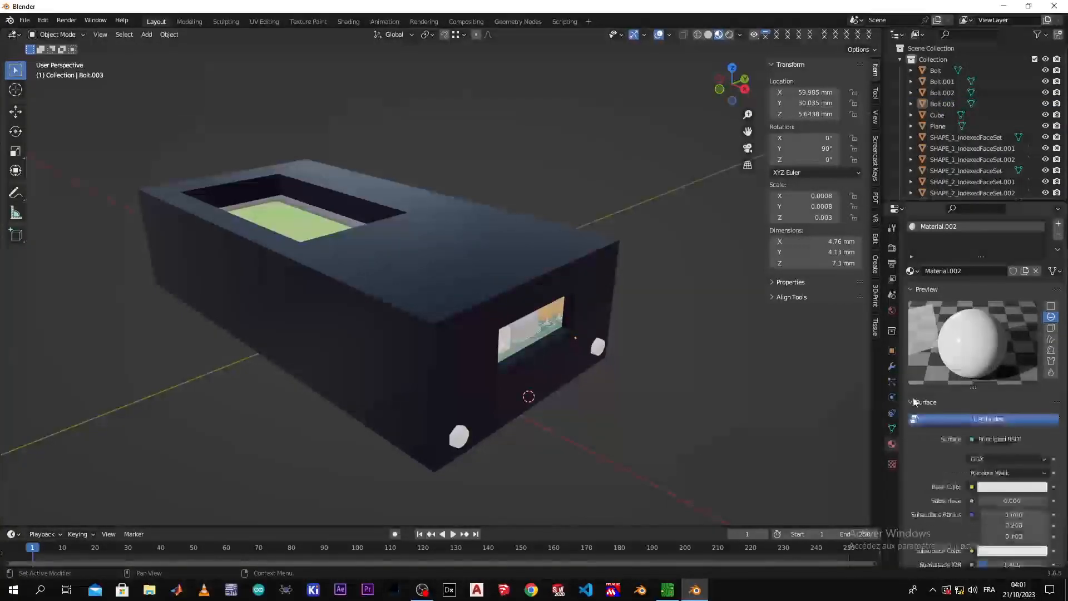
scroll(1059, 461, down, 2)
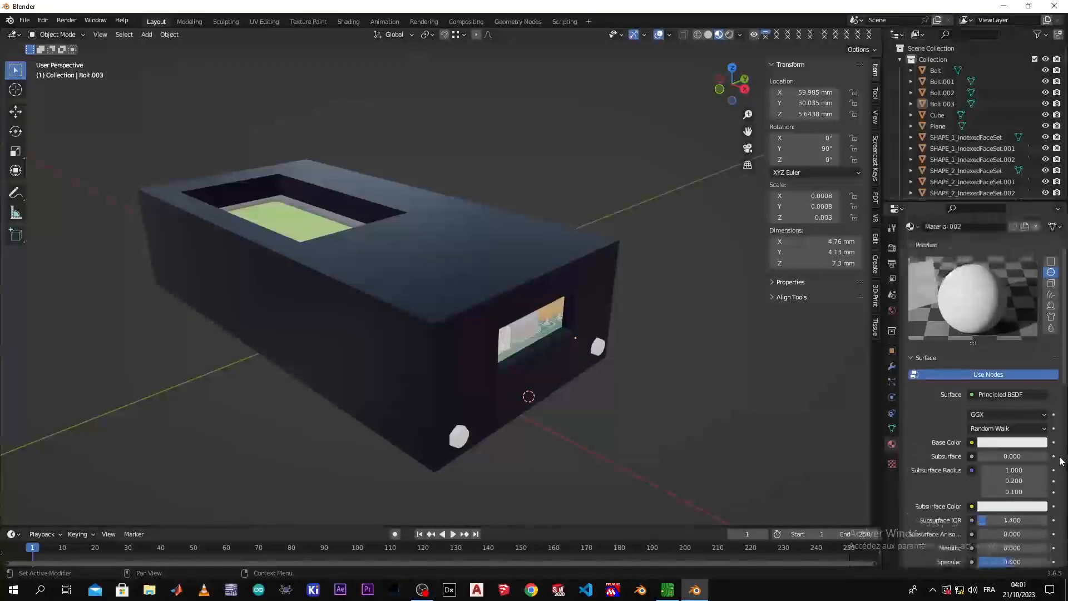
click(1025, 444)
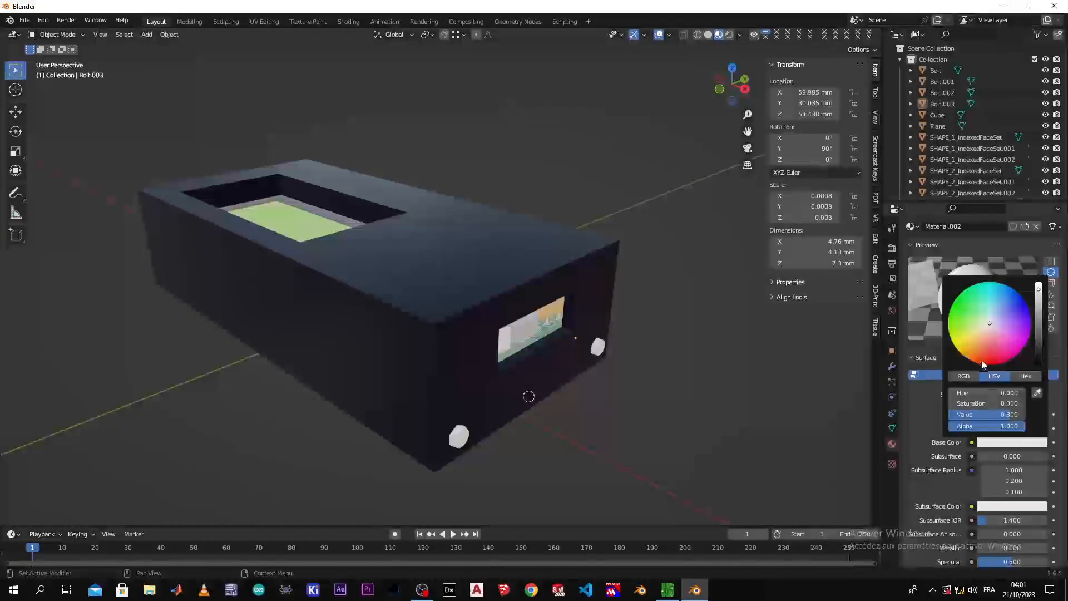
click(967, 338)
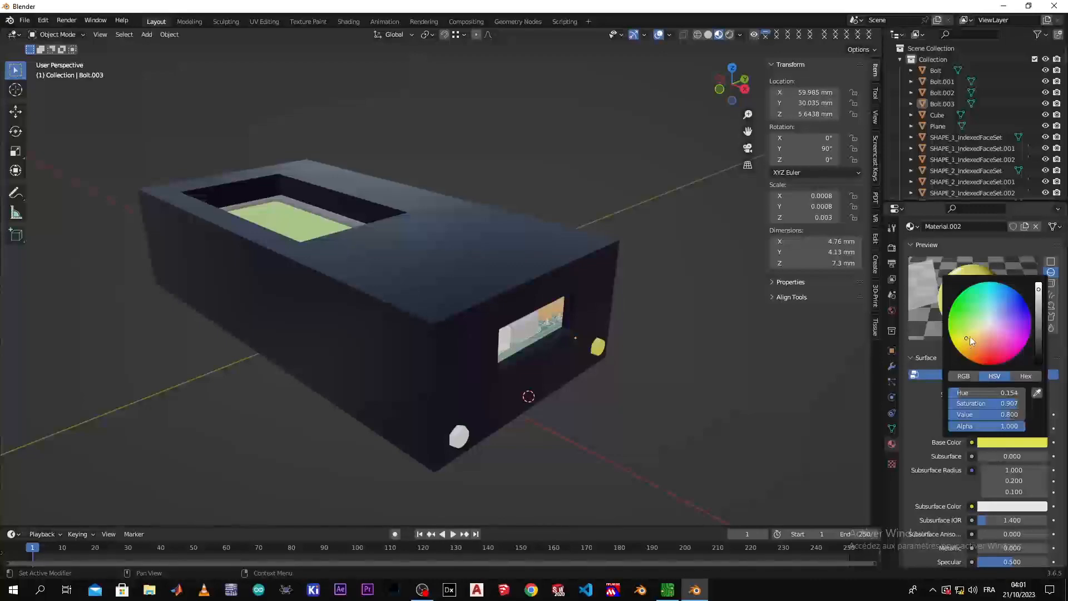
click(973, 333)
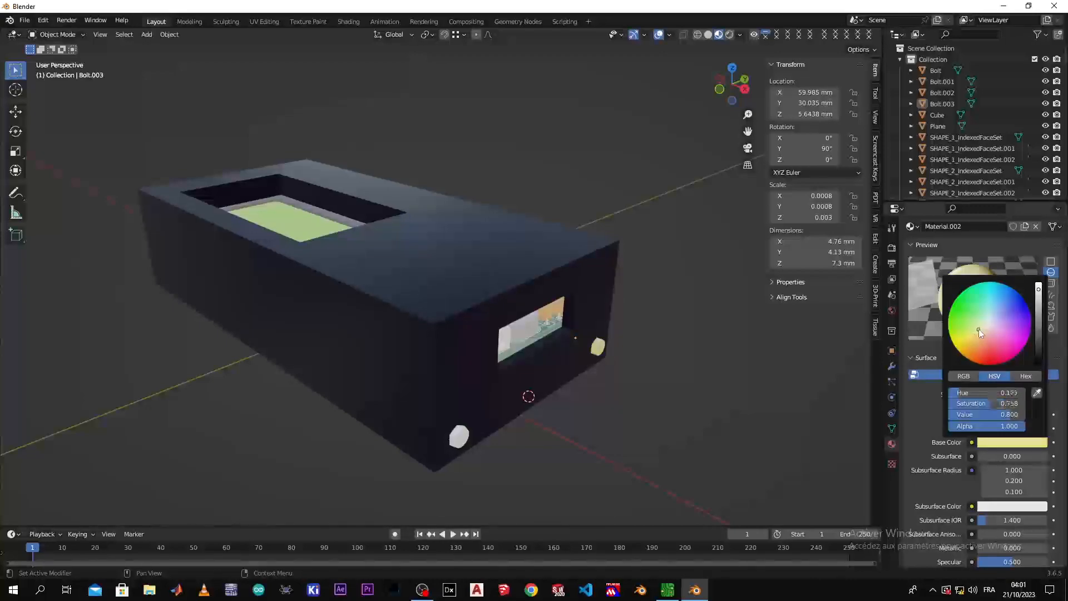
middle_drag(767, 368, 747, 387)
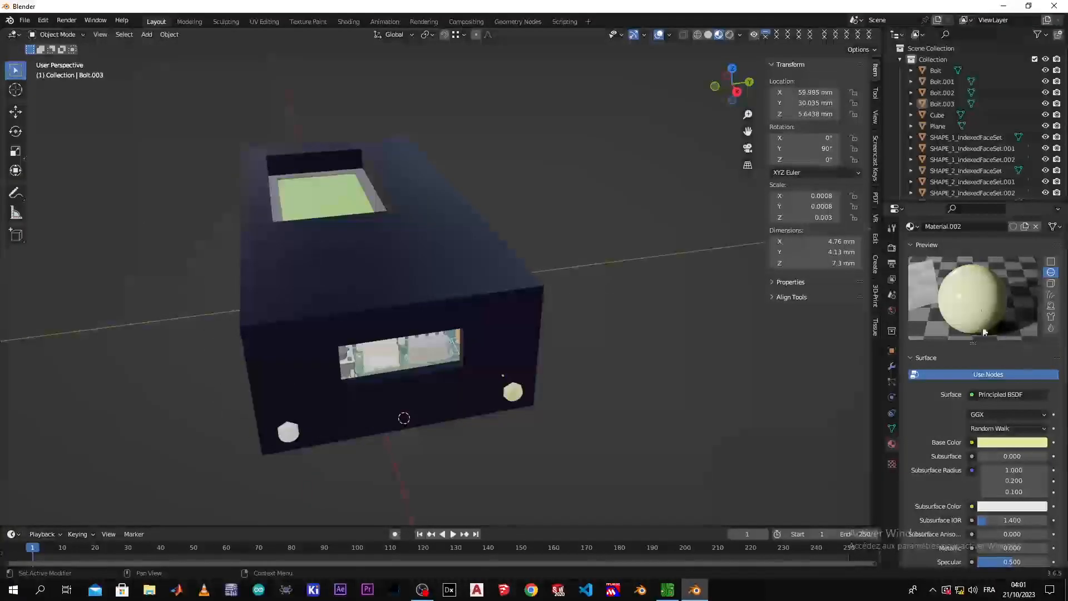
click(1012, 442)
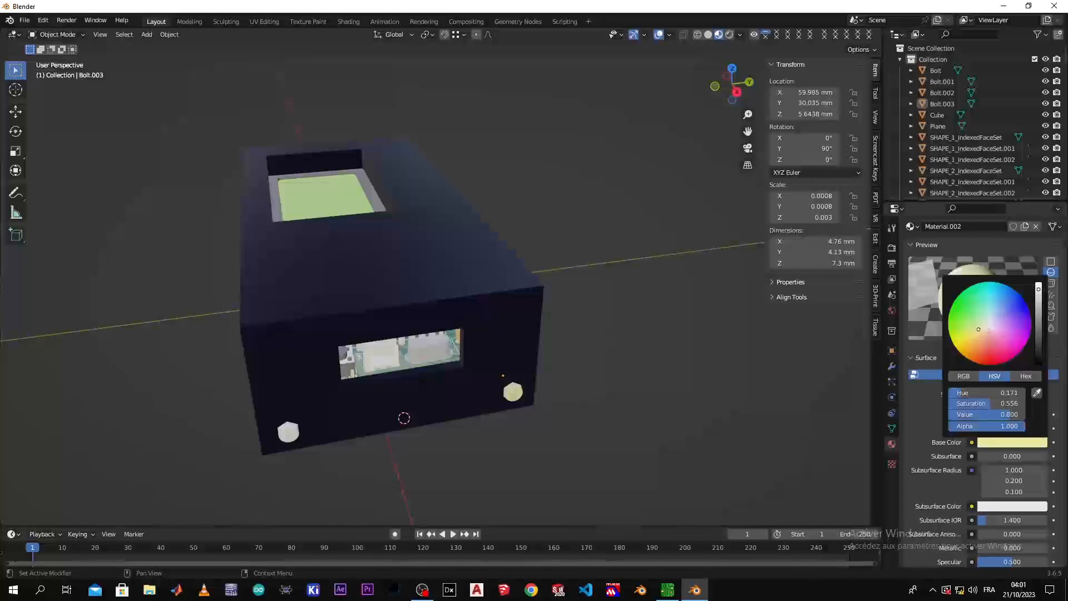
- Set the bolt material's metallic to 1.0 and its roughness to 1
scroll(583, 434, up, 5)
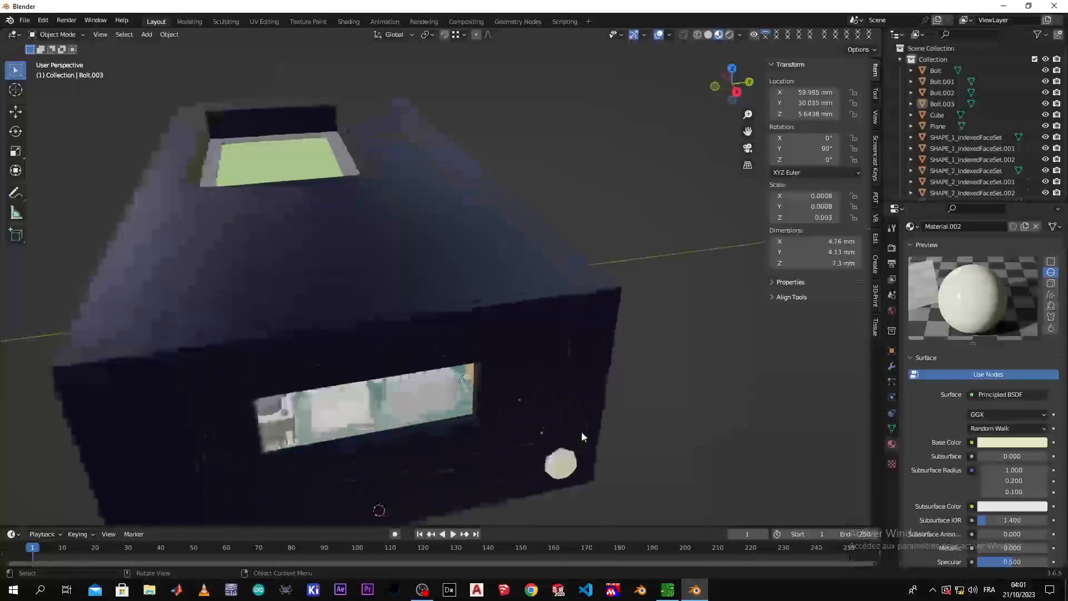
middle_drag(585, 443, 584, 331)
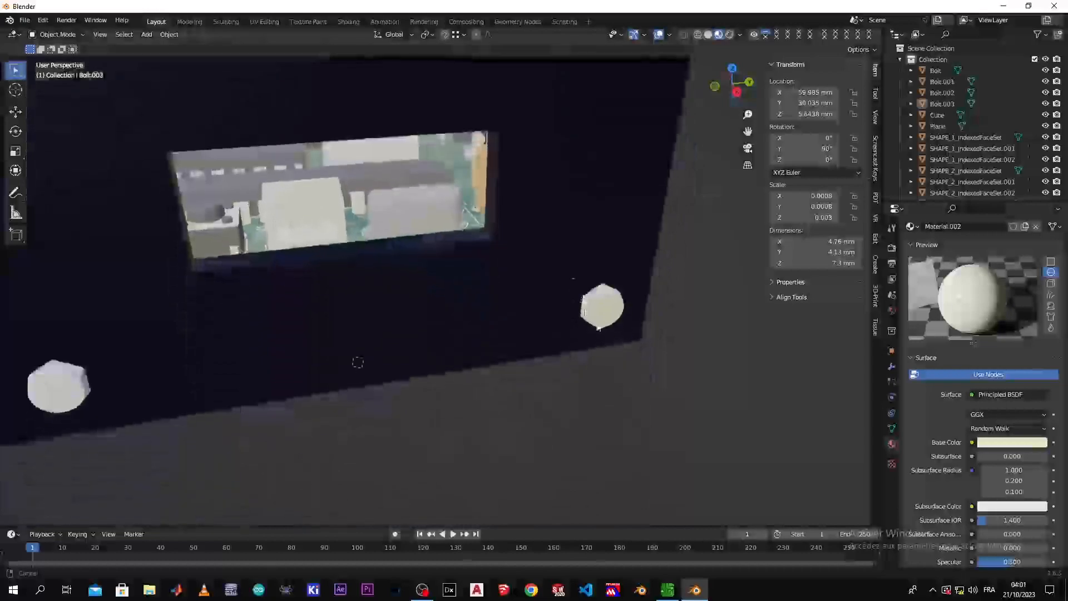
scroll(983, 523, down, 3)
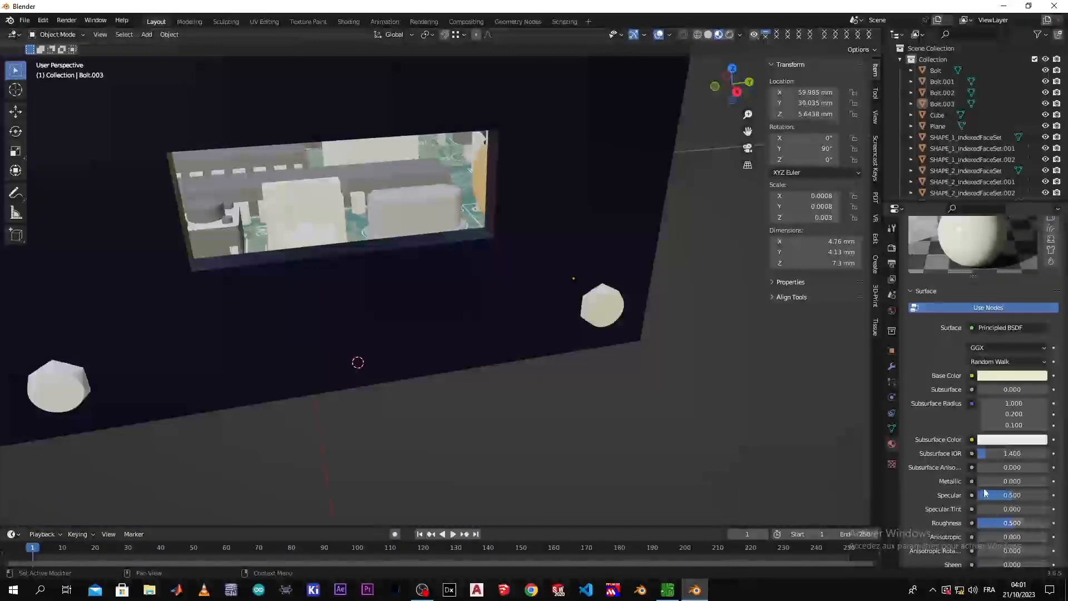
double_click(980, 481)
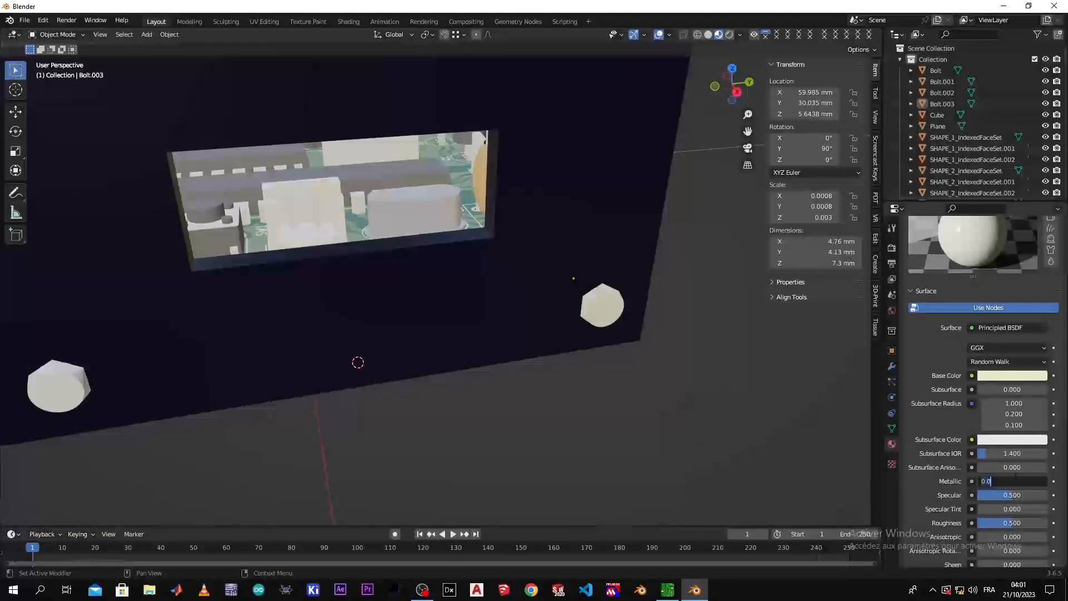
click(925, 478)
drag(991, 483, 1042, 483)
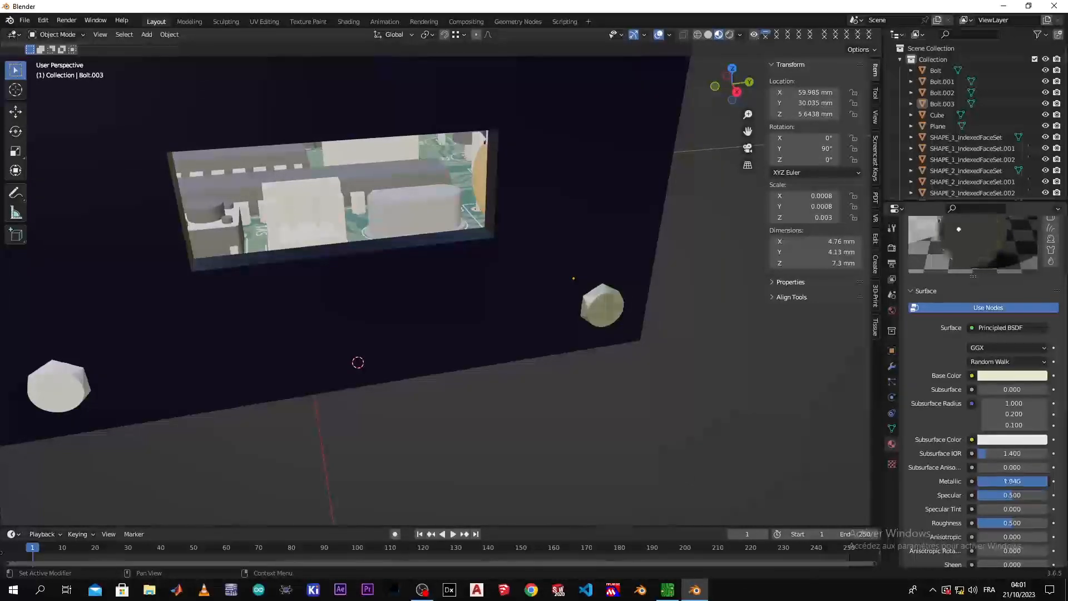
double_click(1007, 524)
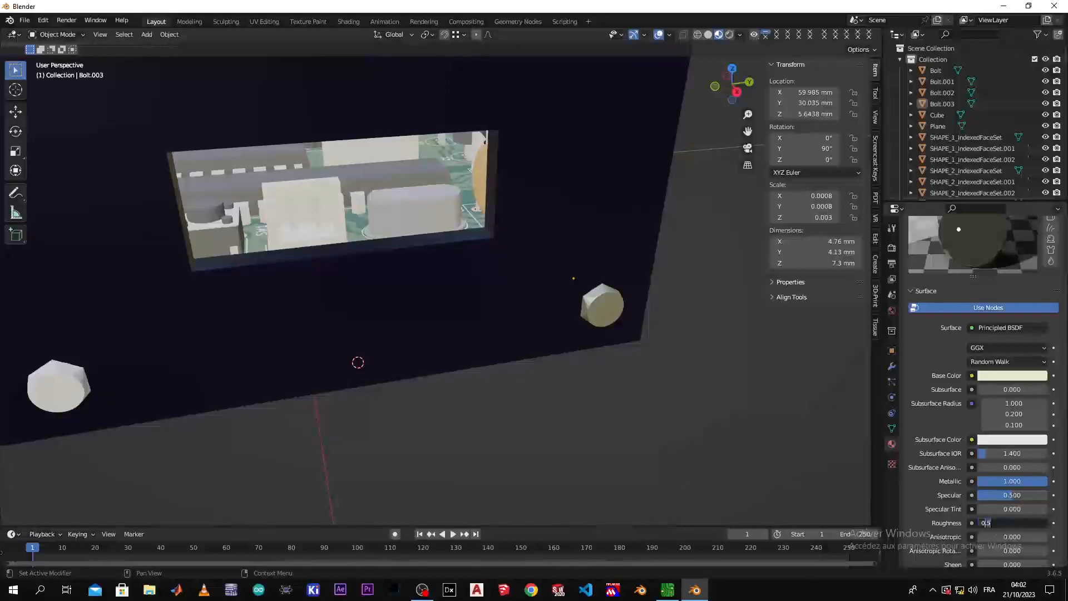
key(BackSpace)
text(1)
key(Return)
- Try assigning the bolt material, Material.002, to the front cover and undo the assignment
scroll(770, 458, down, 4)
middle_drag(707, 455, 758, 458)
click(522, 390)
click(524, 383)
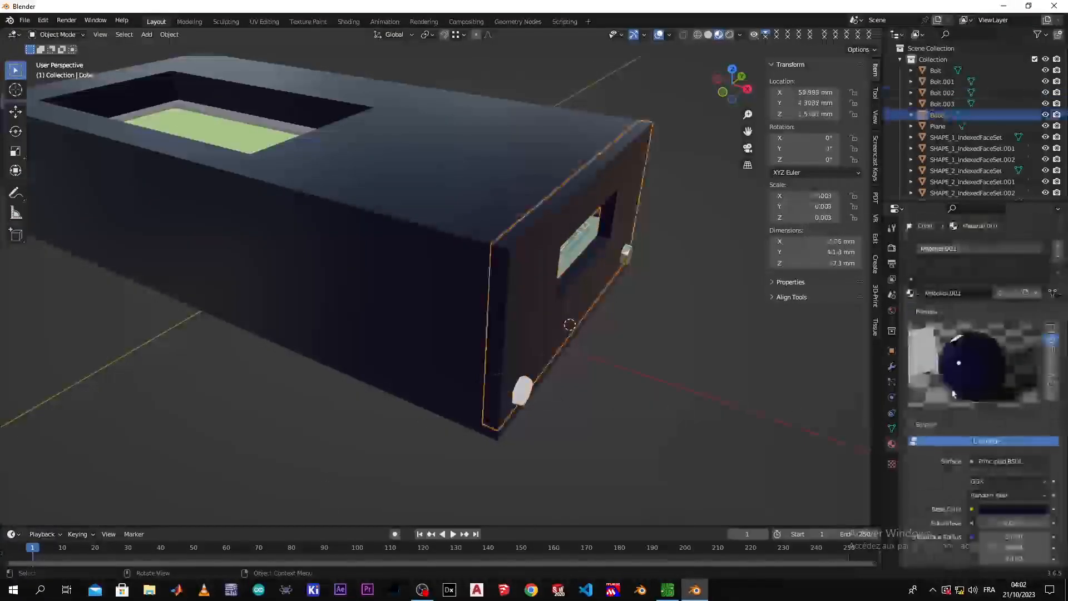
click(912, 293)
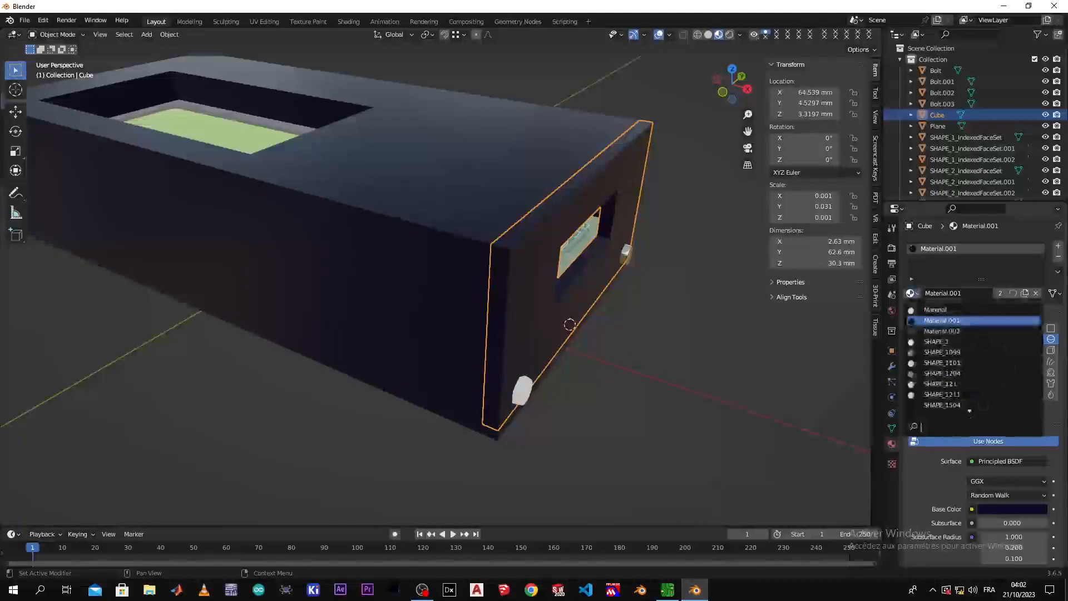
click(940, 331)
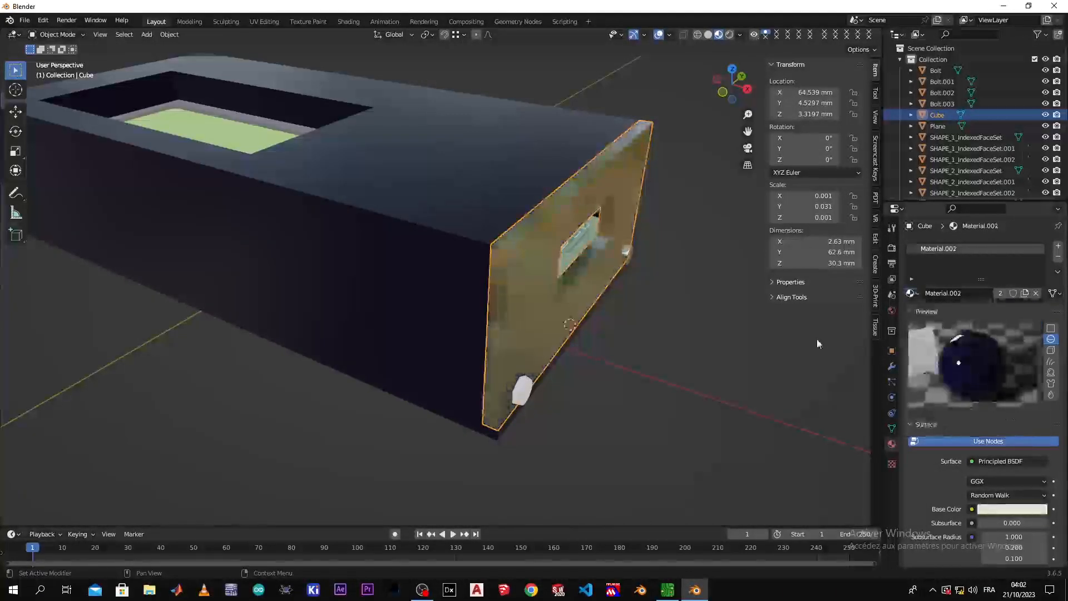
key(ctrl+z)
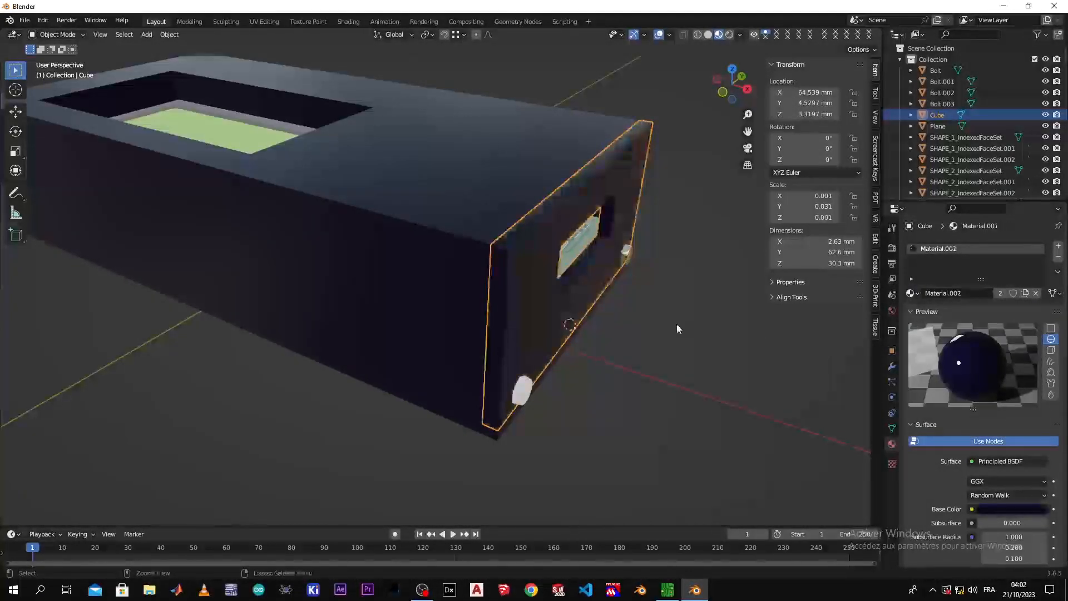
- Assign the existing Material.002 to the front cover bolt that has no material
click(528, 393)
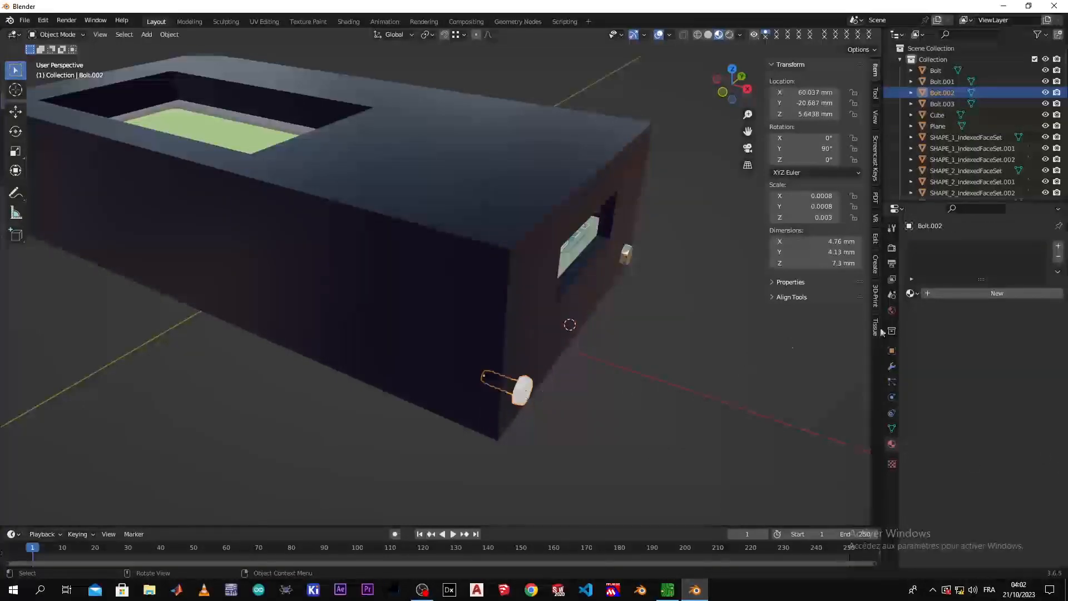
click(912, 293)
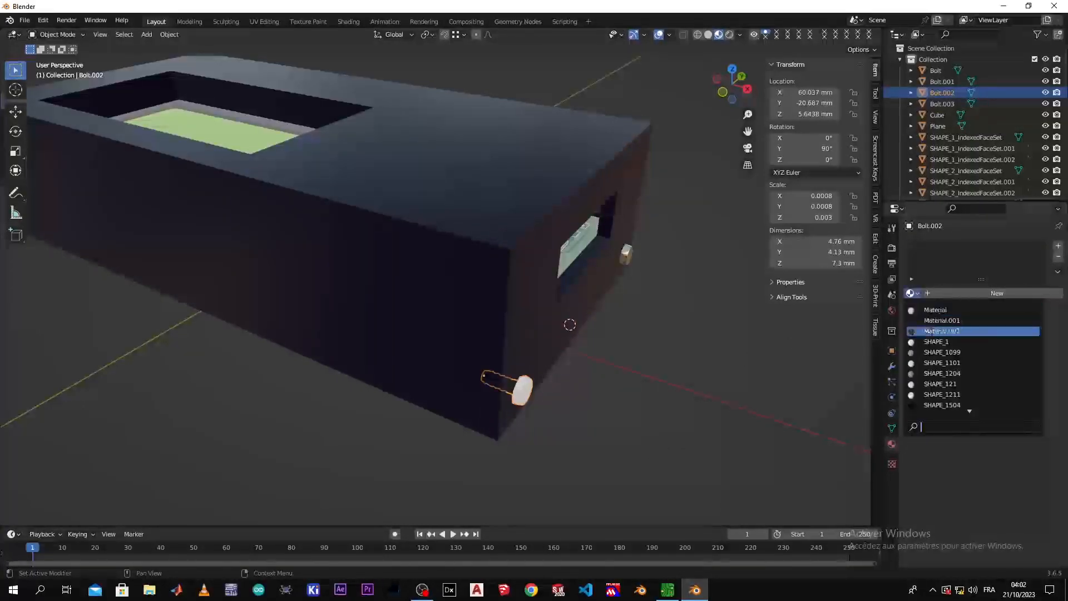
click(941, 331)
click(695, 334)
middle_drag(702, 342, 510, 301)
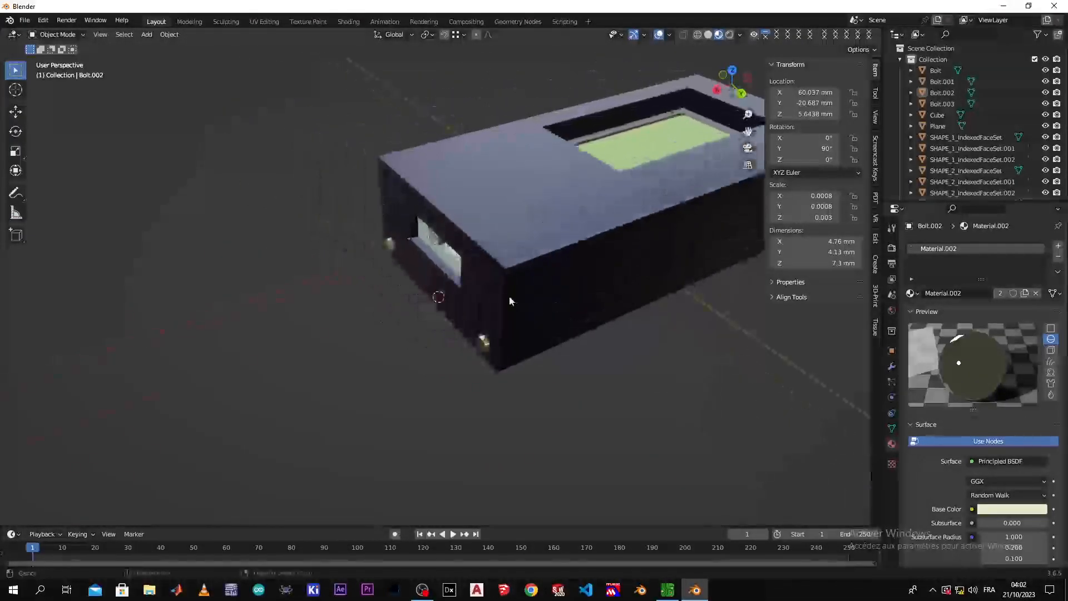
- Select the front cover with its two bolts and move them outward about 23.9 mm along the X axis
click(495, 293)
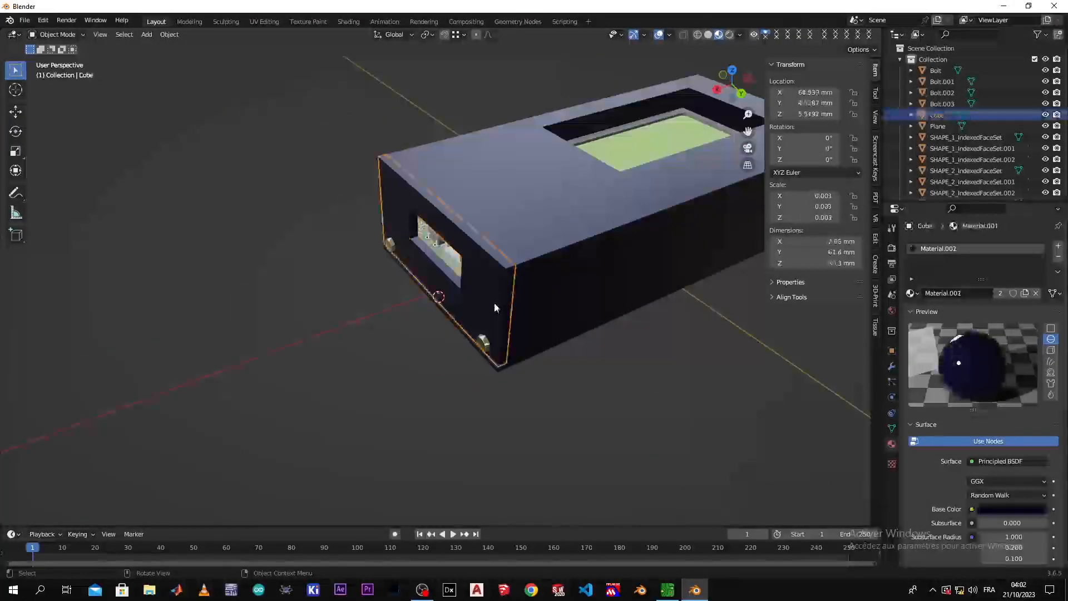
shift+click(480, 345)
click(393, 257)
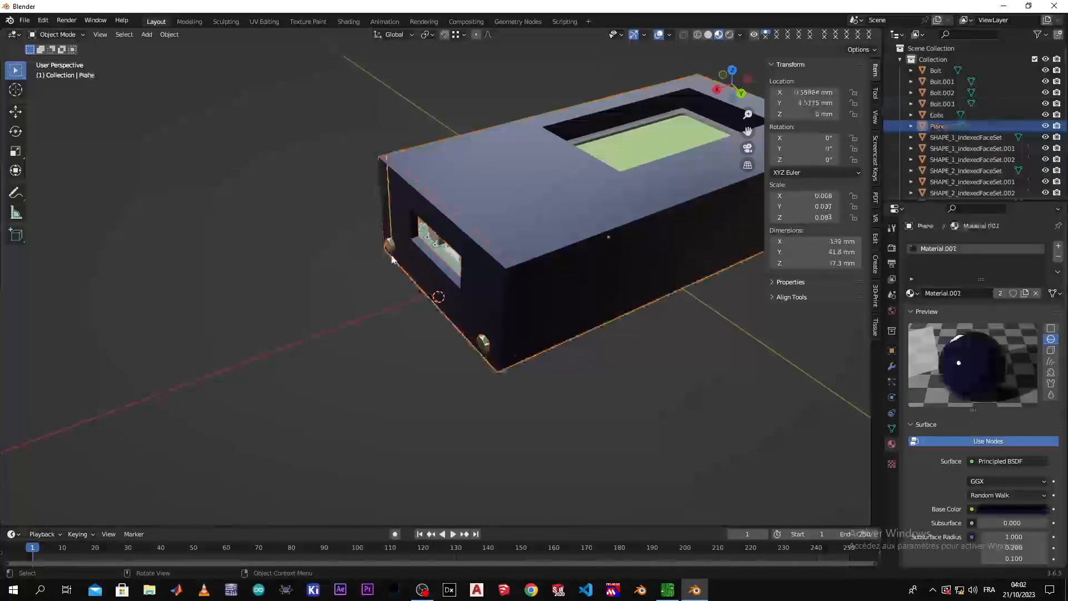
click(390, 246)
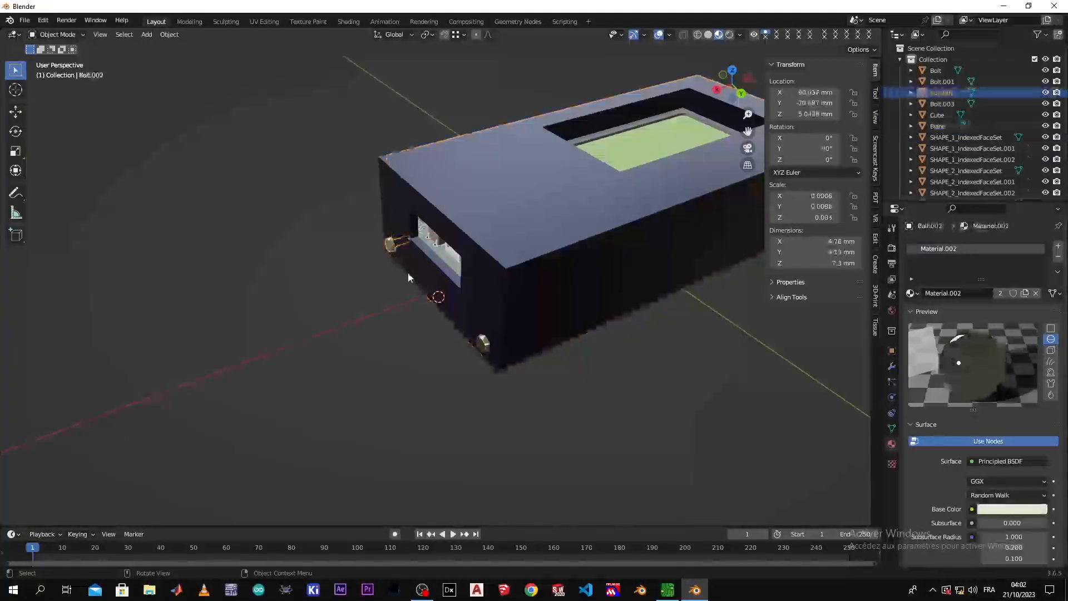
shift+click(482, 345)
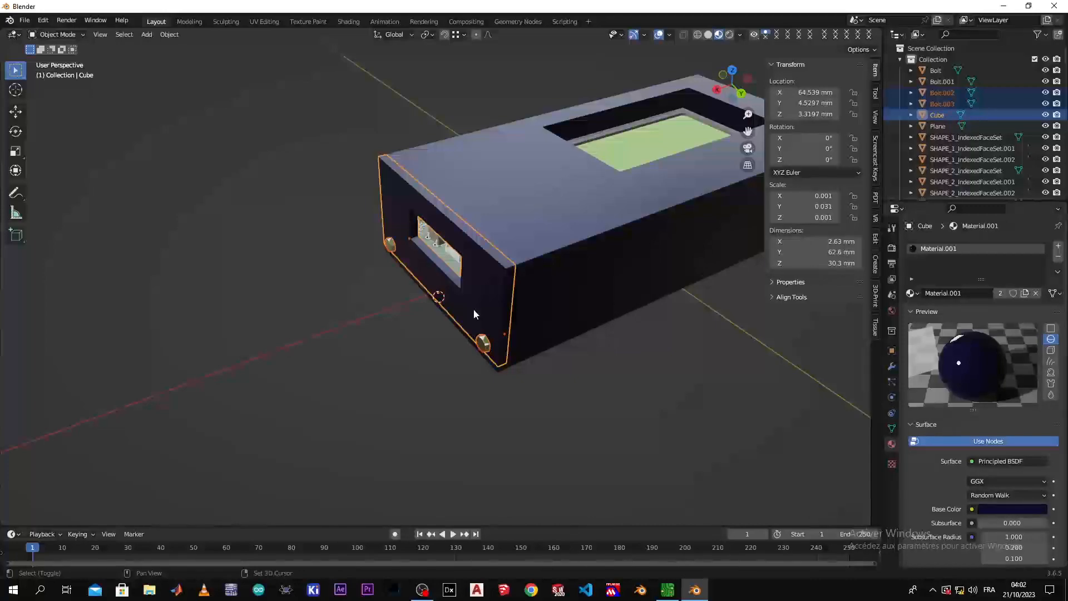
key(g)
key(x)
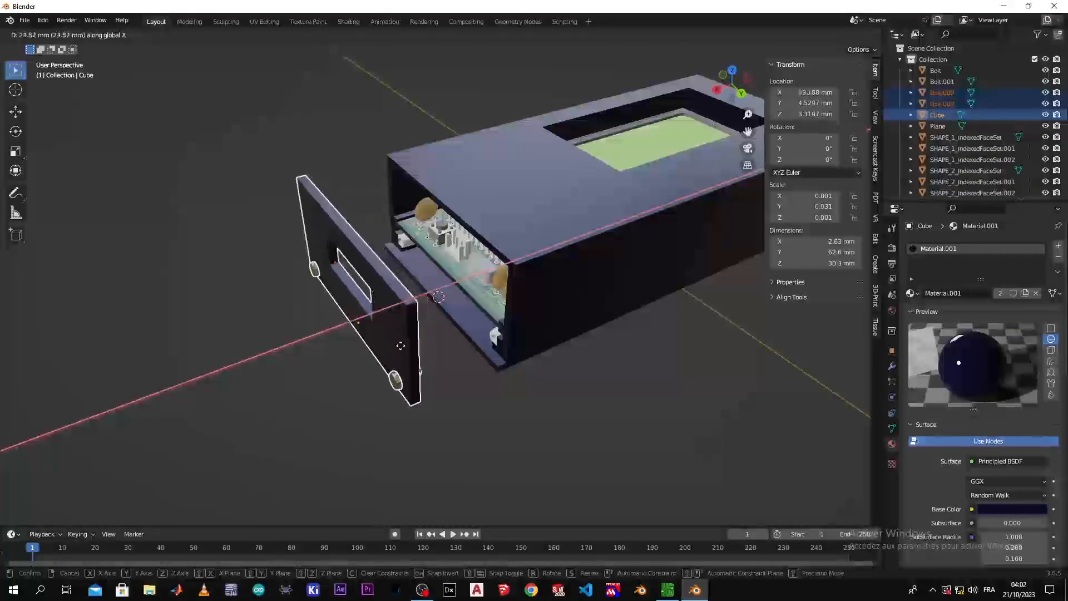
click(402, 345)
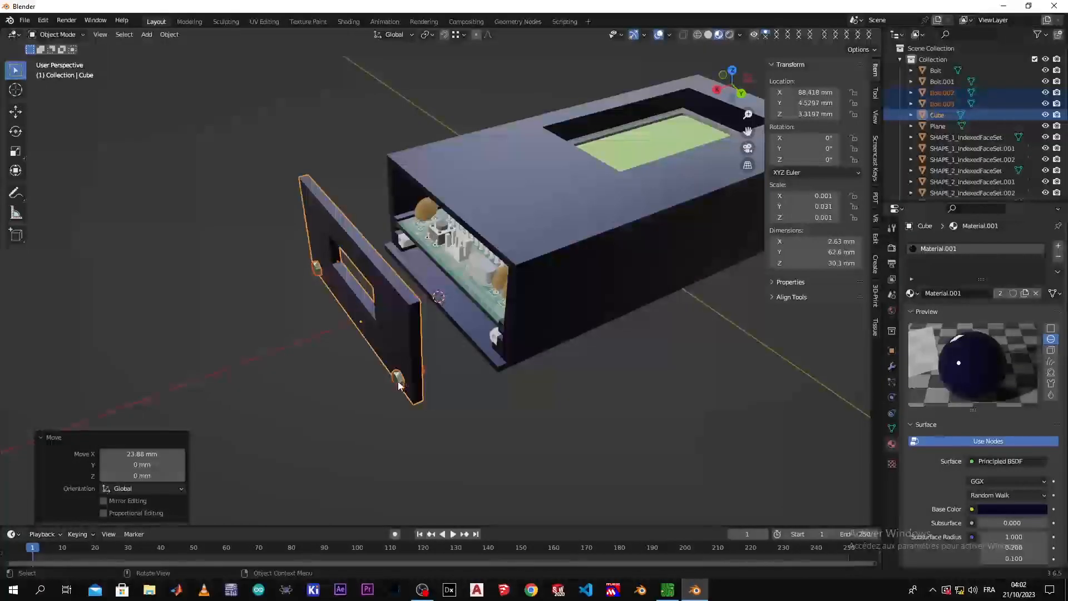
- Remove the cover from the selection and move the two bolts about 12.3 mm further outward along the X axis
shift+click(401, 338)
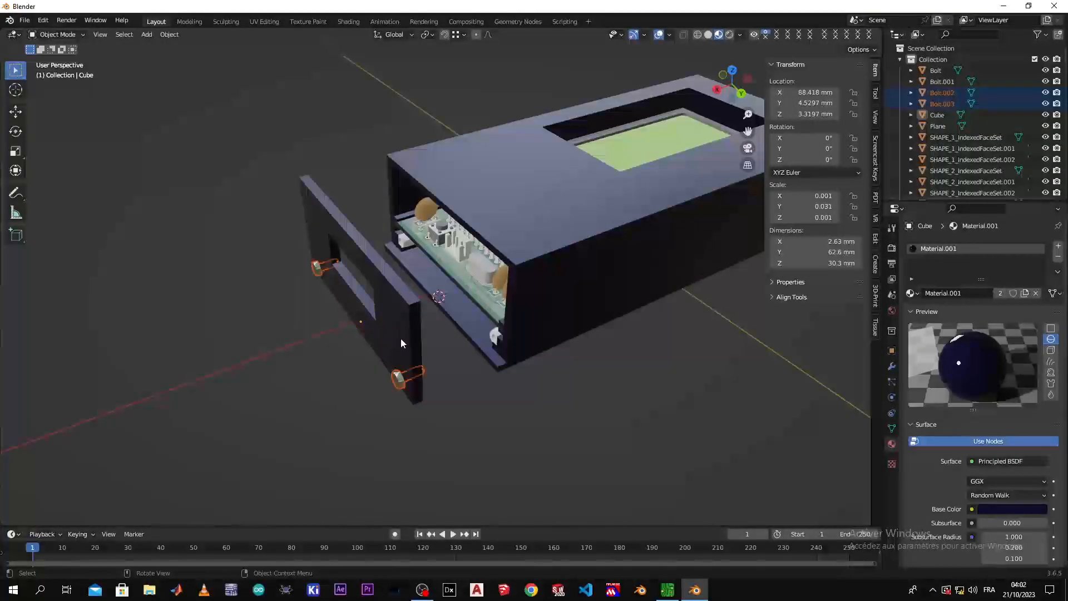
key(g)
key(x)
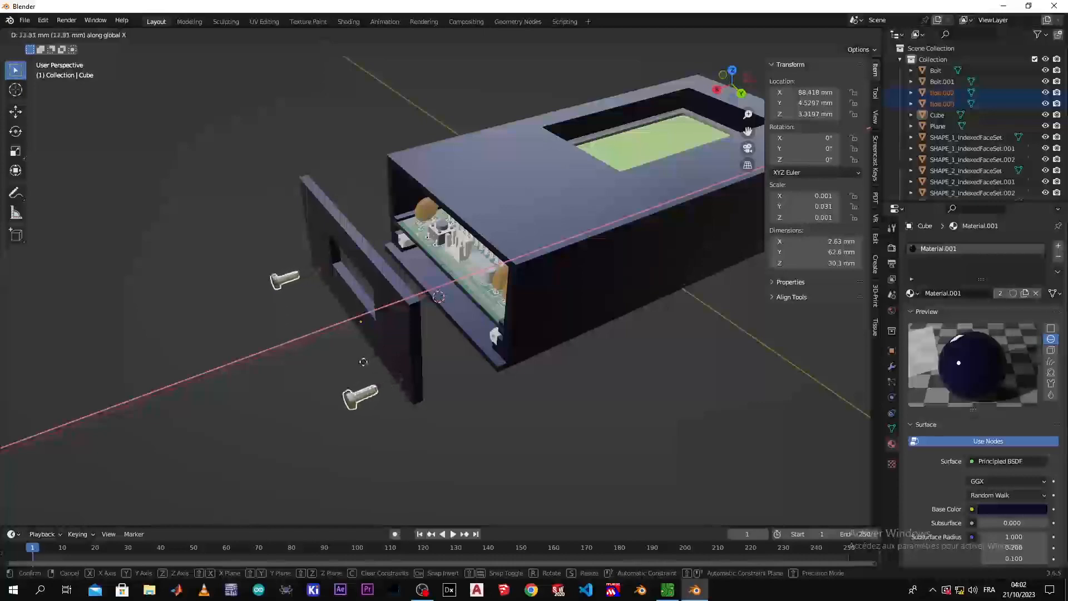
click(403, 359)
scroll(484, 334, down, 2)
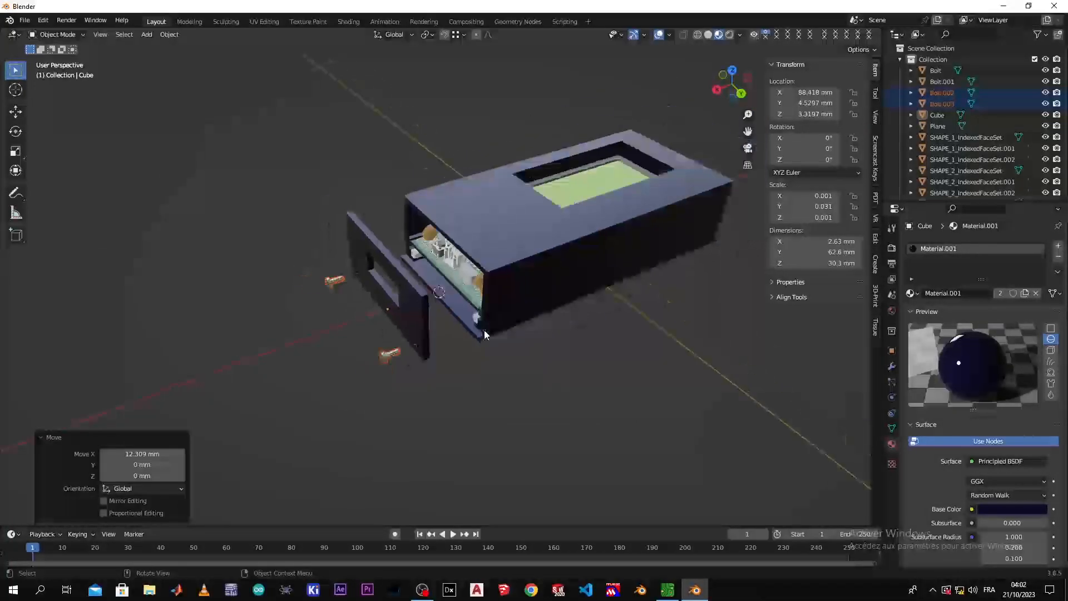
- Try moving the enclosure body about -23.35 mm along the X axis, inspect the exposed parts and undo the move
click(519, 294)
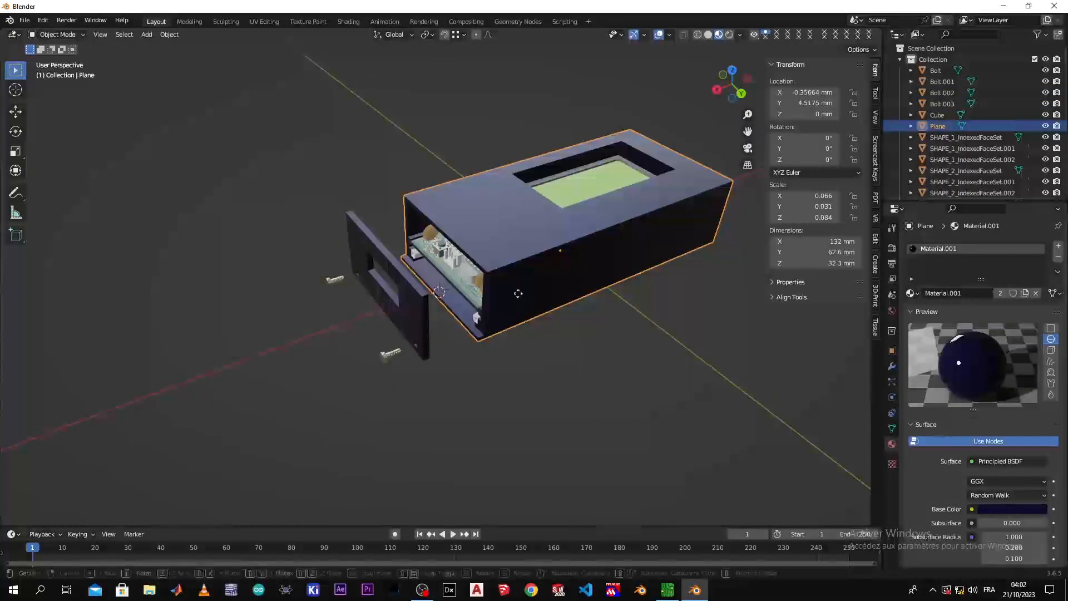
key(g)
key(x)
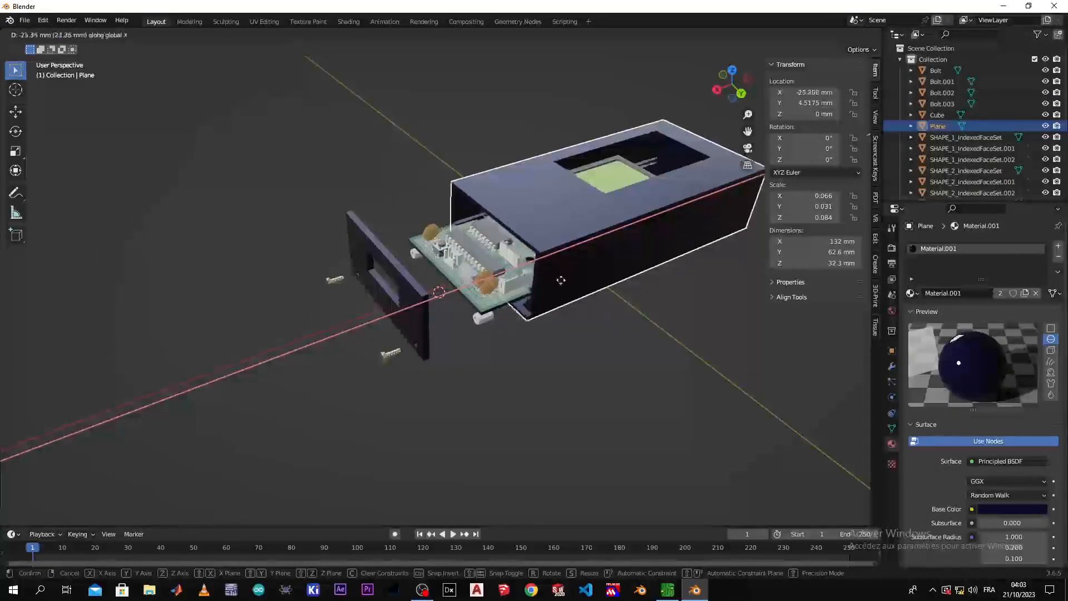
click(547, 296)
middle_drag(562, 378, 620, 368)
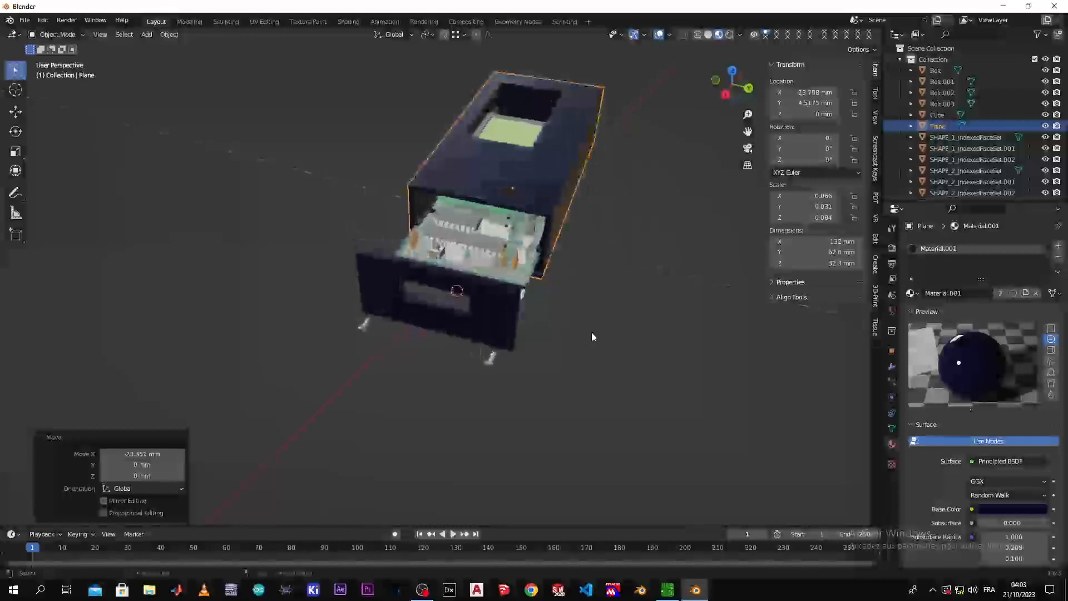
scroll(590, 330, up, 3)
click(619, 276)
middle_drag(629, 240, 422, 278)
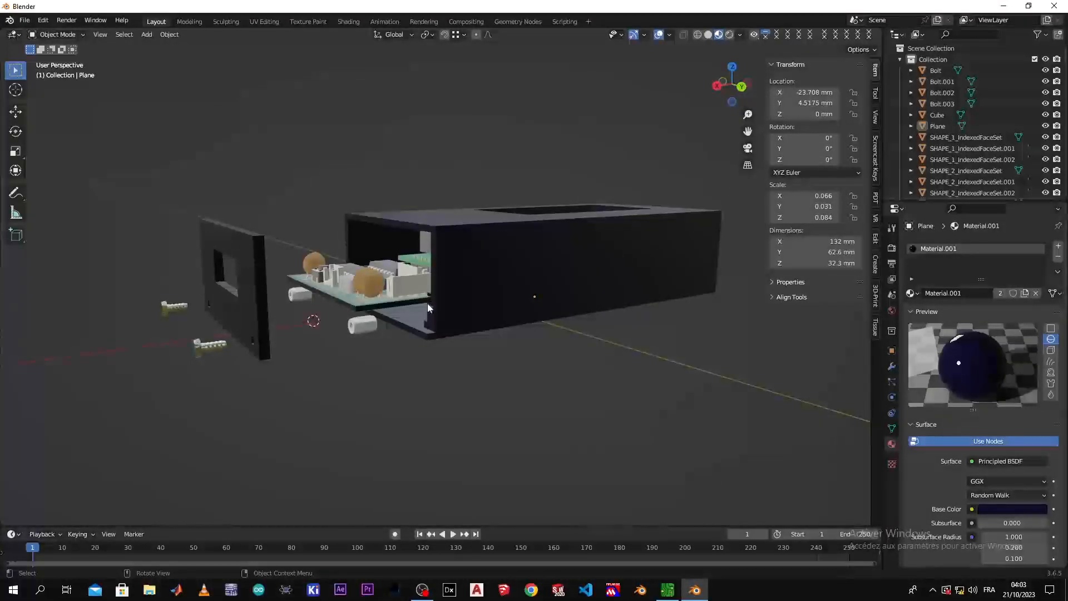
key(ctrl+z)
key(ctrl+z)
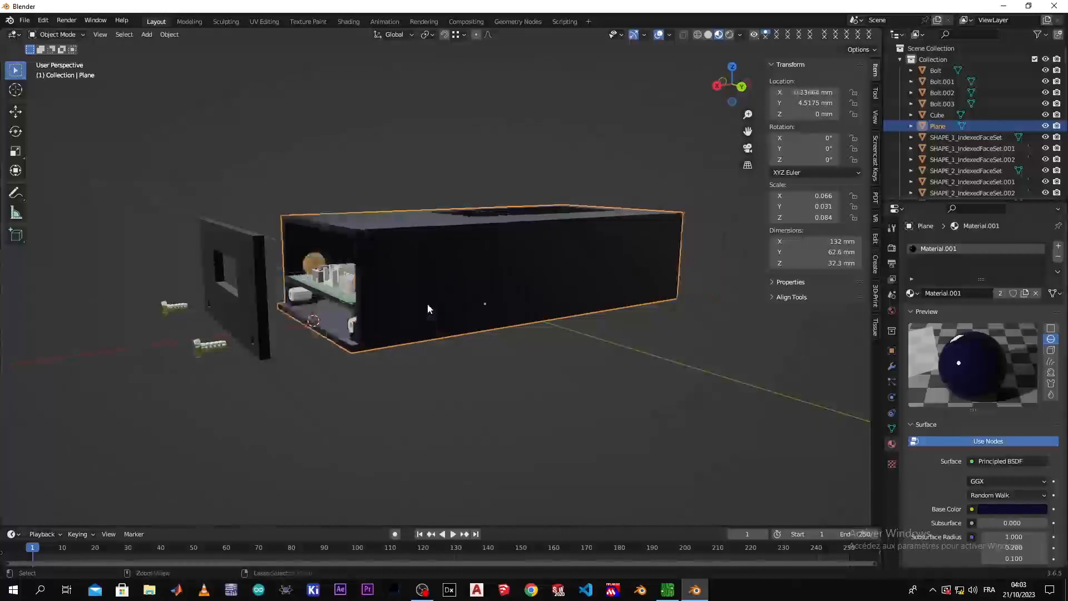
- Assign the dark blue Material.001 to both white bolt sockets inside the enclosure body's open end
click(349, 328)
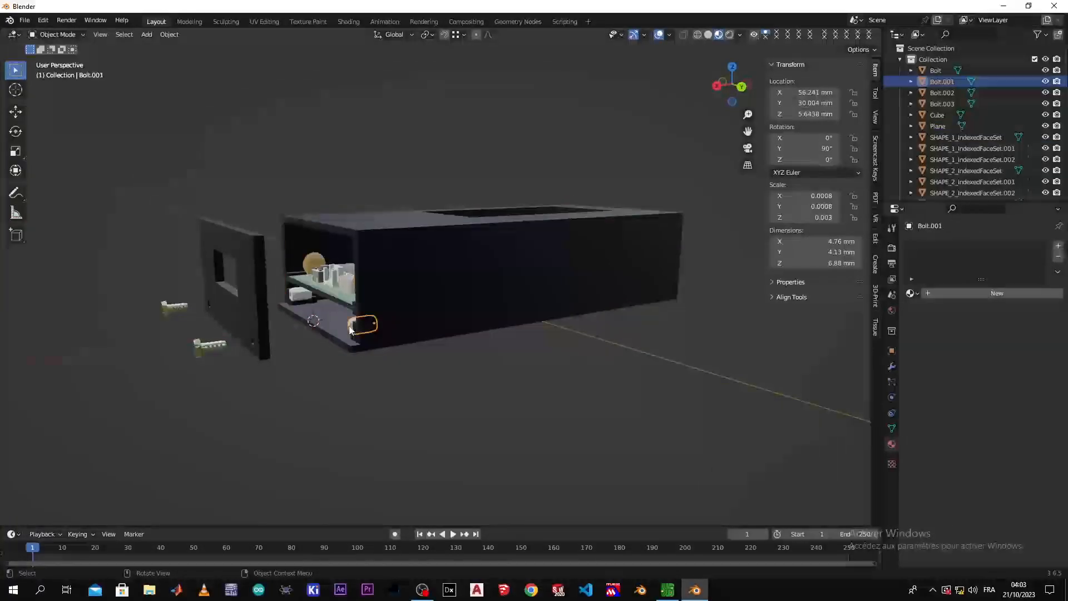
click(917, 293)
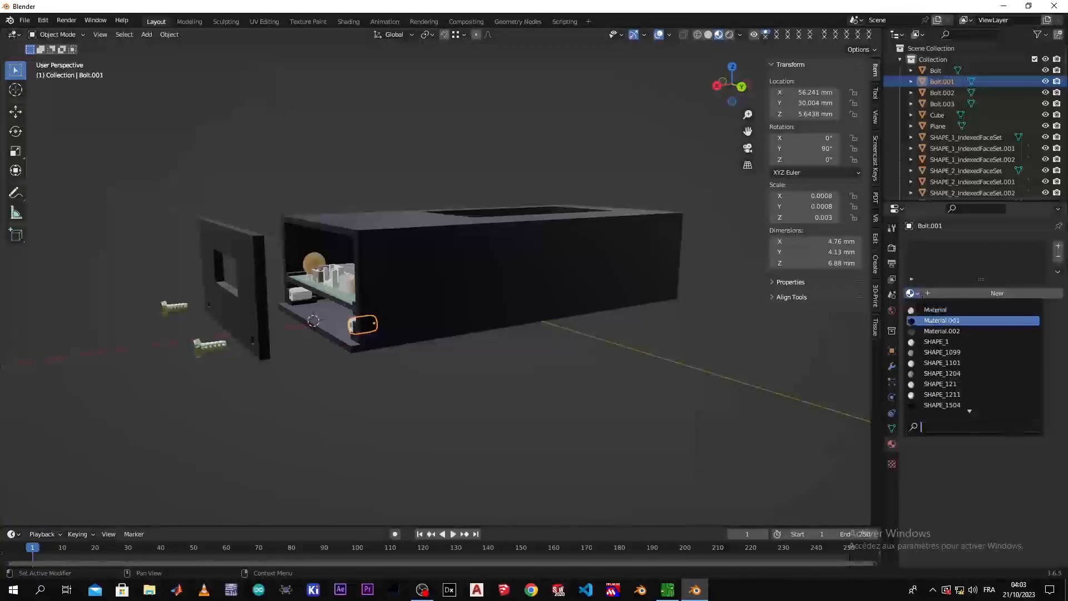
click(942, 321)
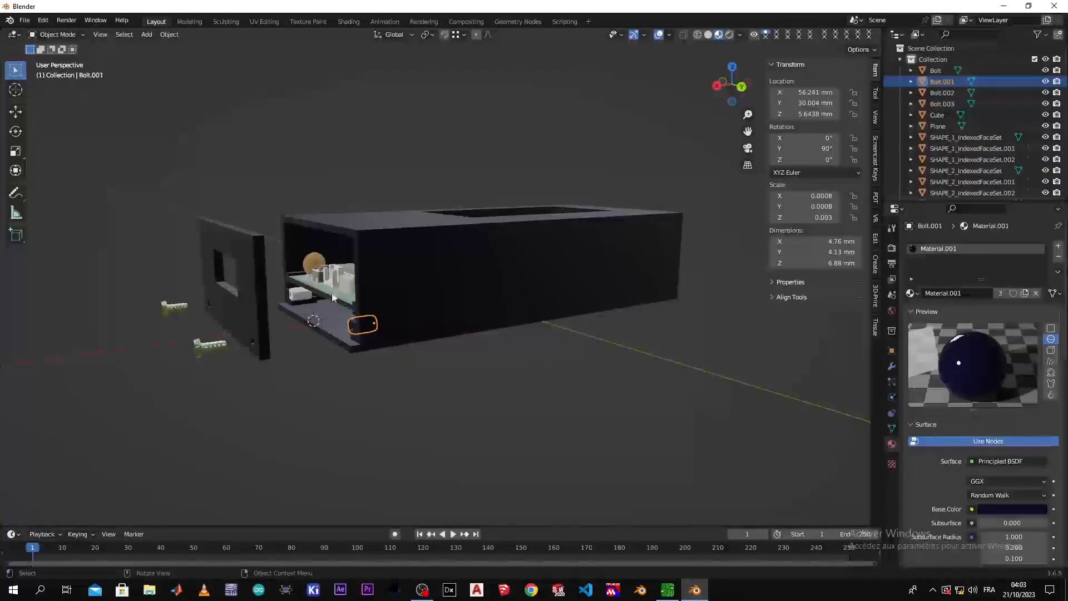
click(293, 294)
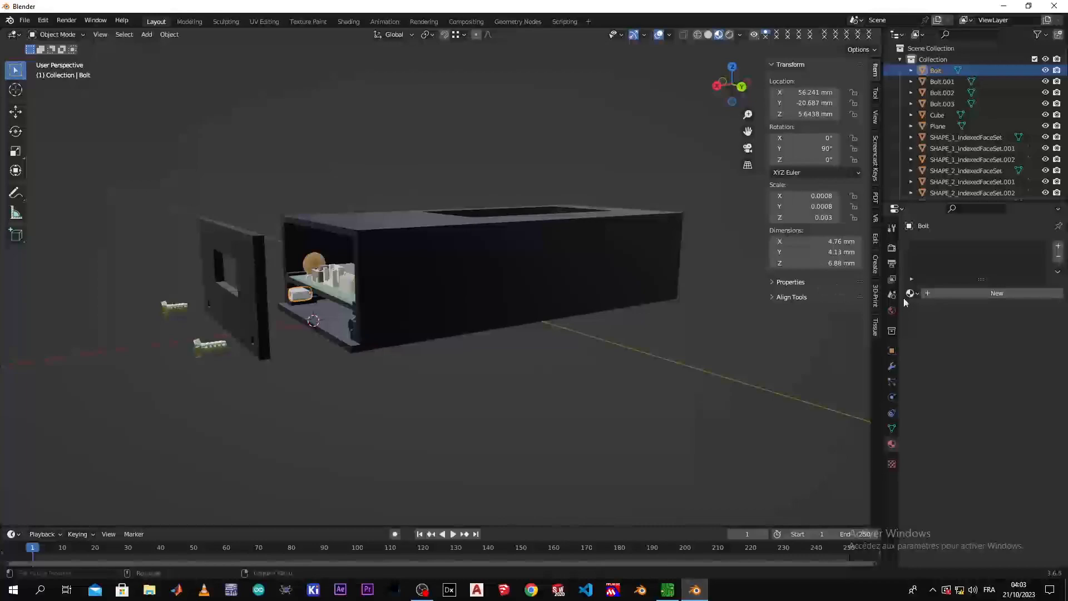
click(921, 293)
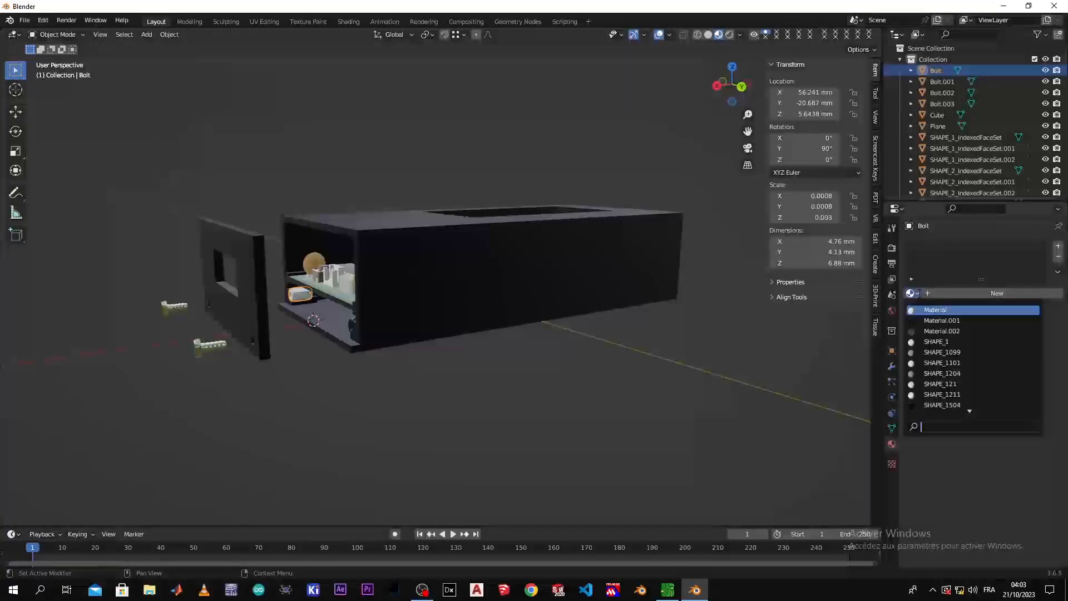
click(918, 319)
middle_drag(355, 353, 399, 400)
click(423, 397)
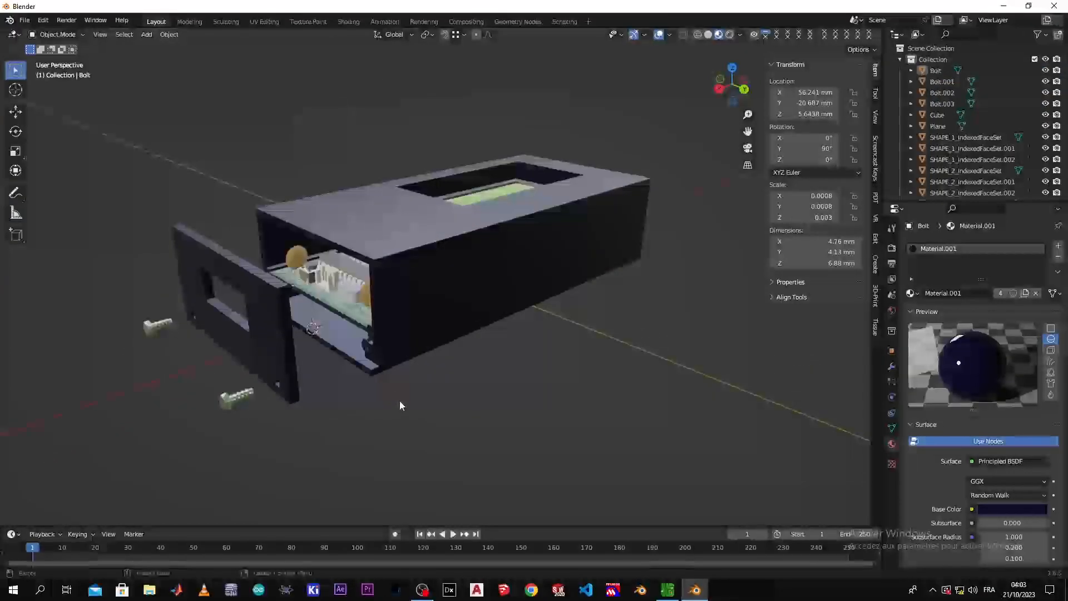
- Select the enclosure body and its two bolt sockets and parent them with the Object option
click(372, 365)
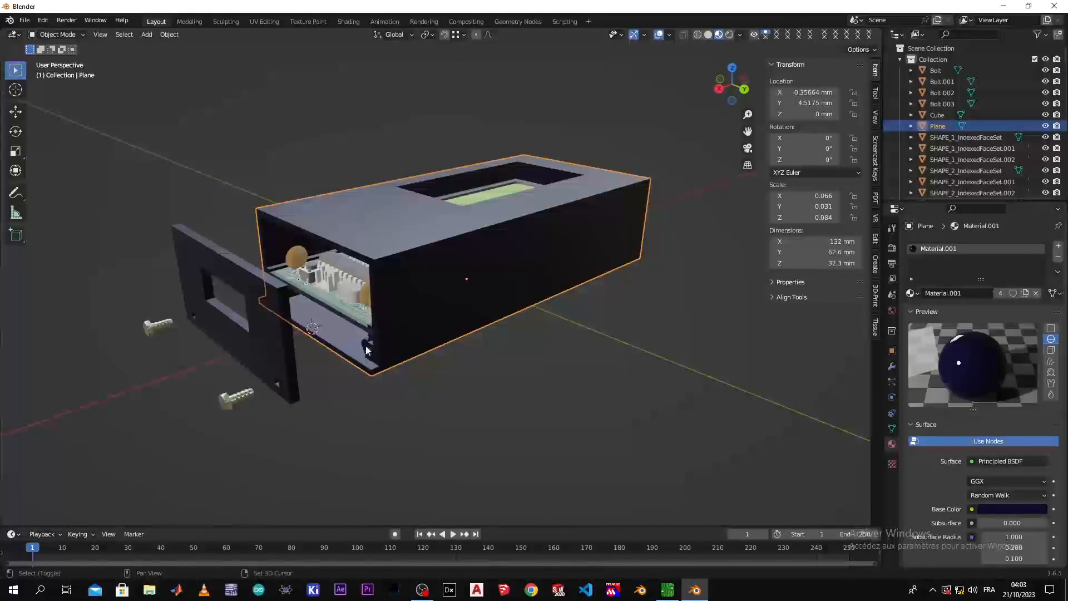
shift+click(363, 351)
middle_drag(362, 351, 342, 354)
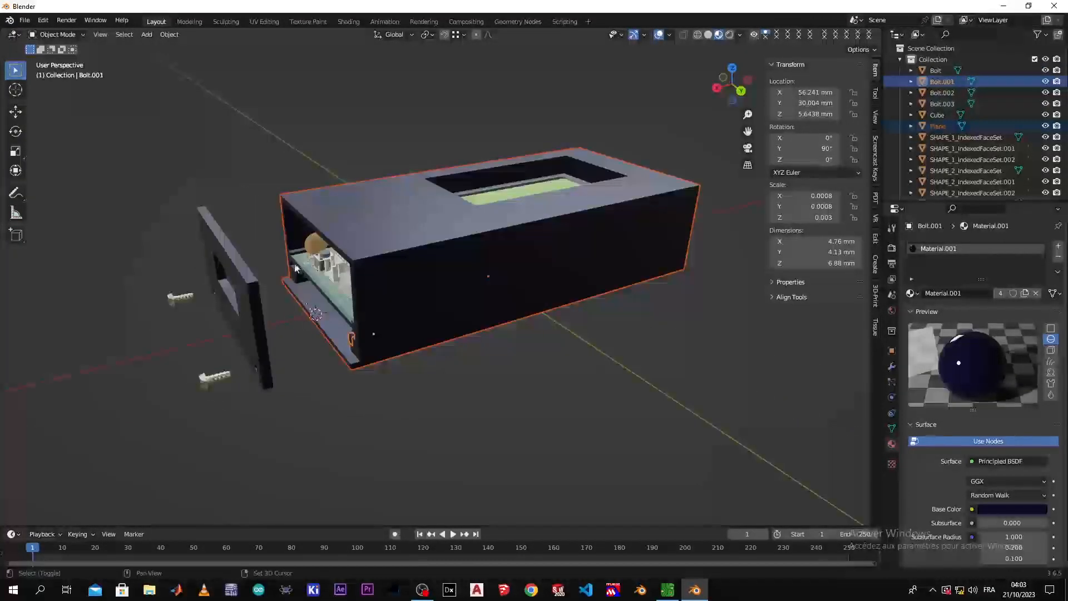
shift+click(294, 273)
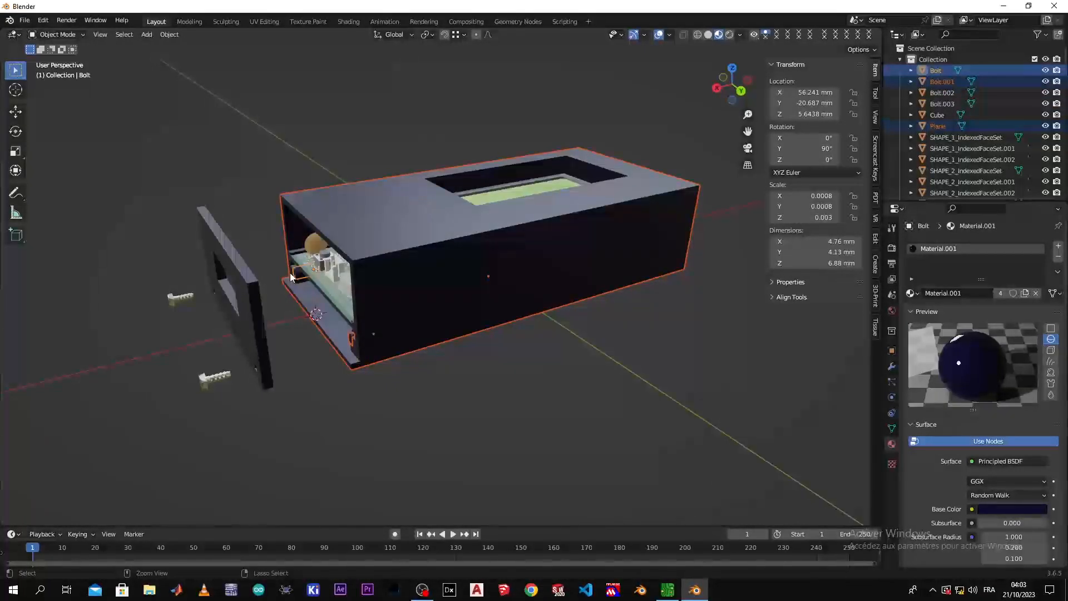
key(ctrl+p)
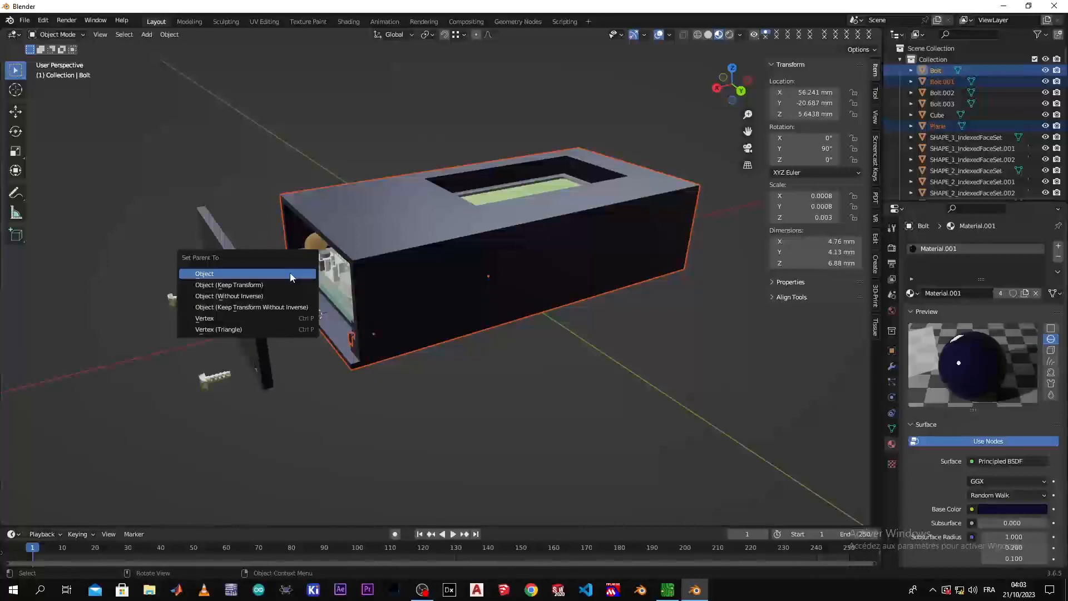
click(291, 273)
click(413, 417)
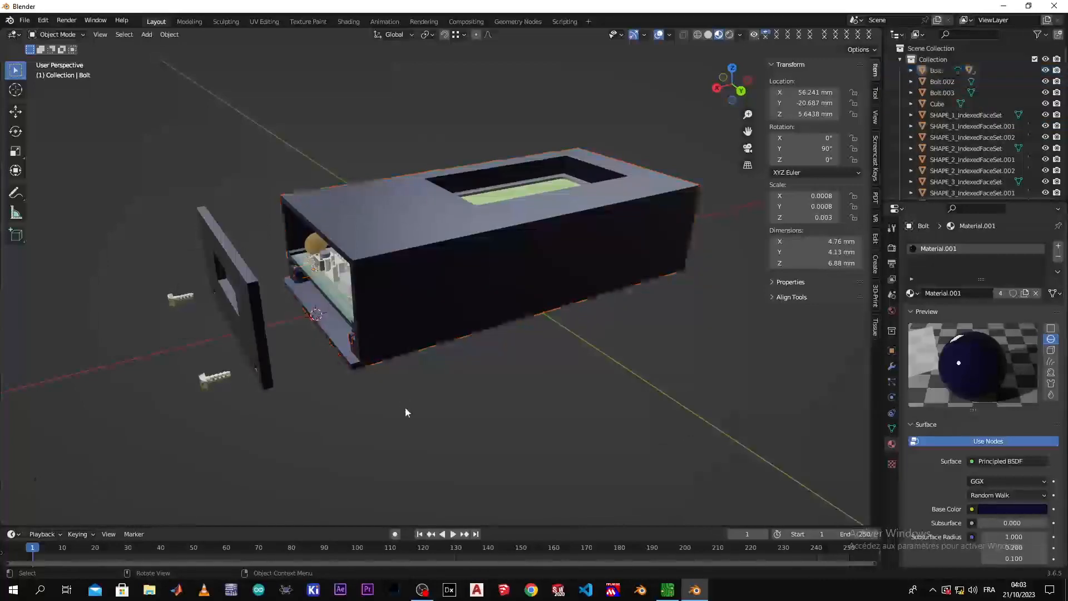
- Try moving the enclosure body along the X axis to test the parenting
middle_drag(413, 417, 430, 399)
click(422, 328)
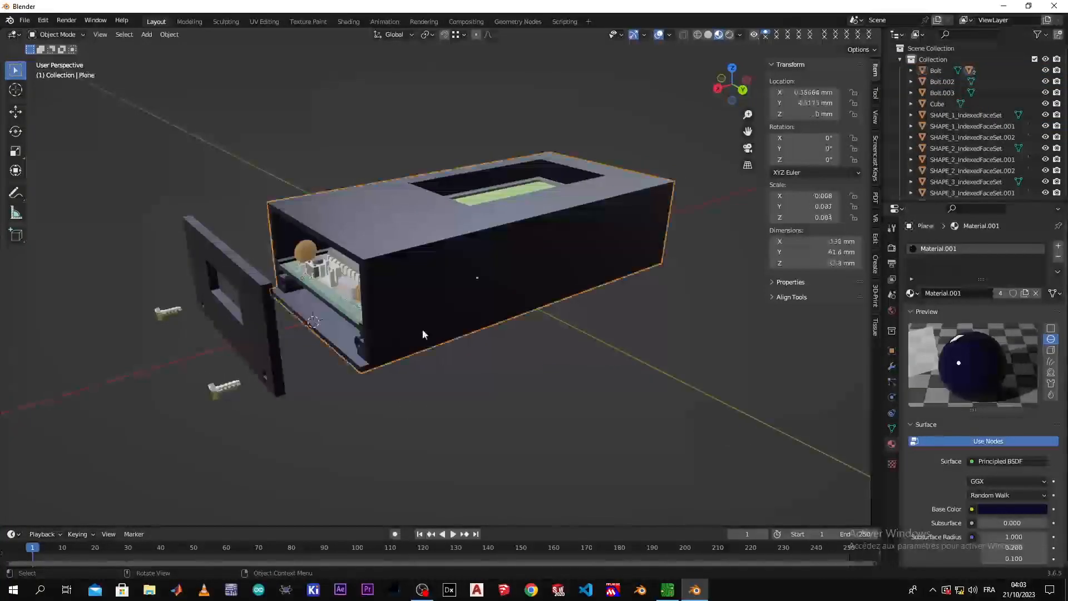
key(g)
key(x)
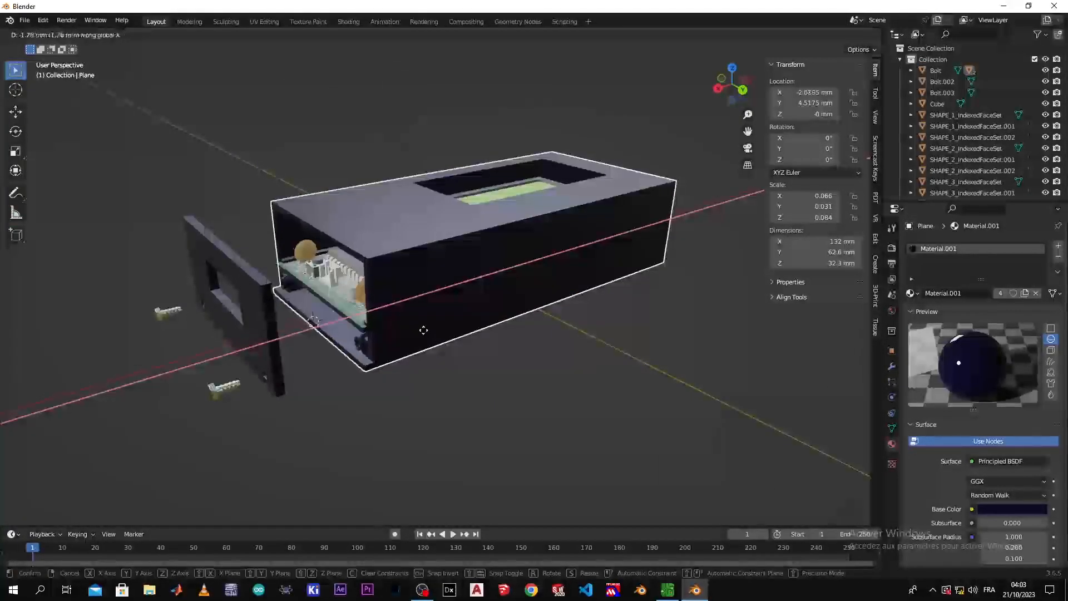
click(424, 334)
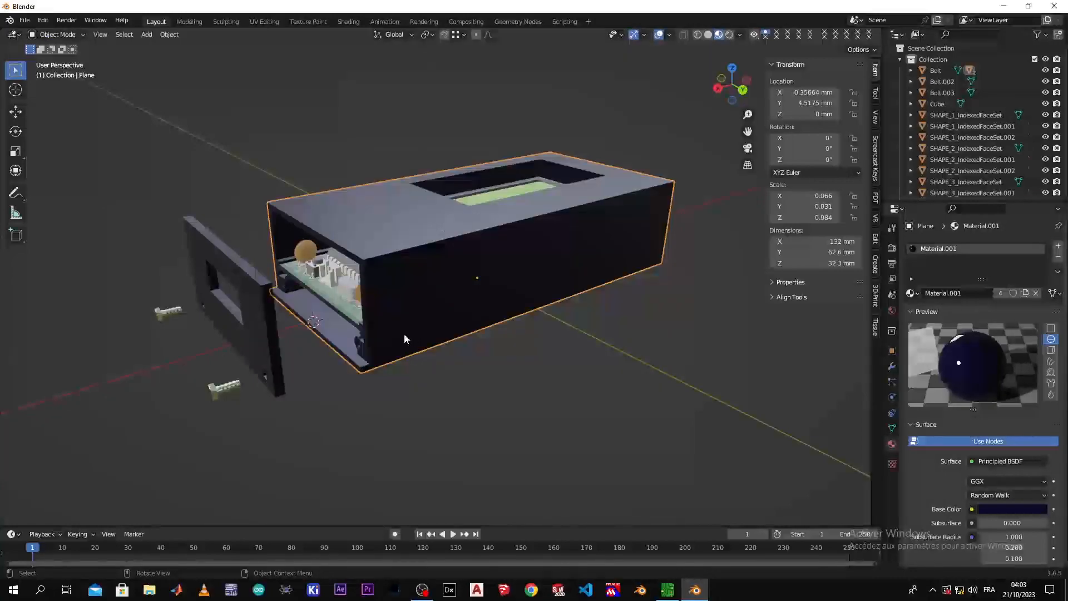
- Select the two bolt sockets and the enclosure body last, and join them into a single object
click(357, 347)
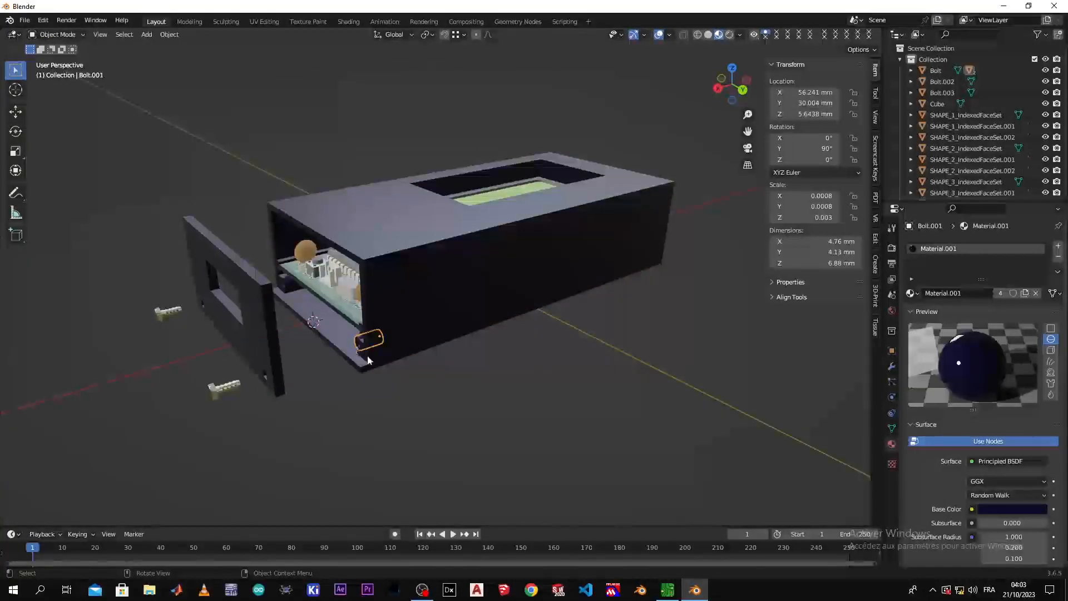
shift+click(288, 284)
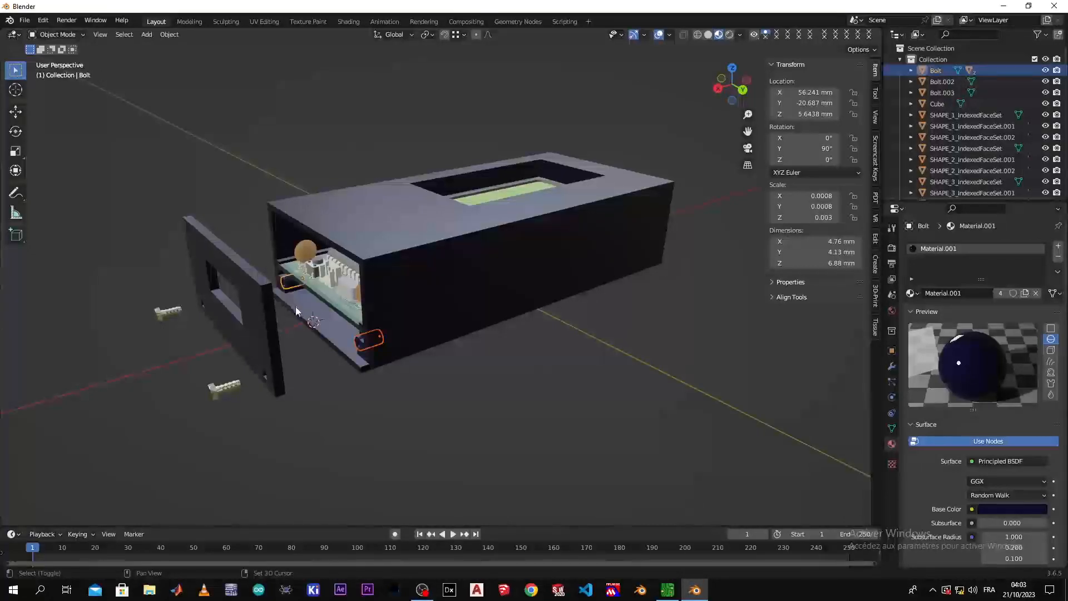
shift+click(297, 308)
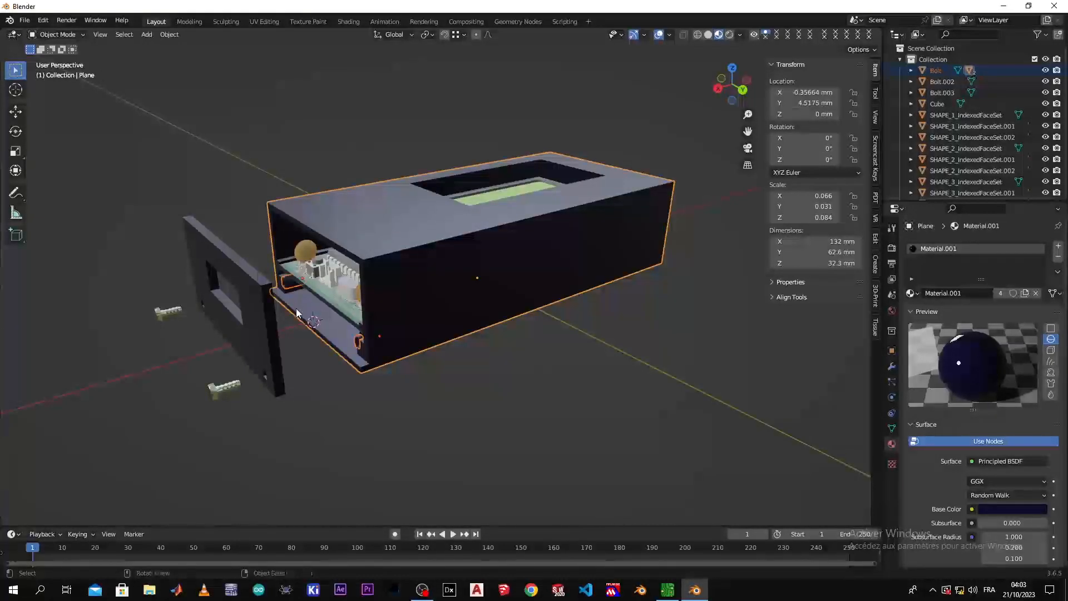
key(ctrl+j)
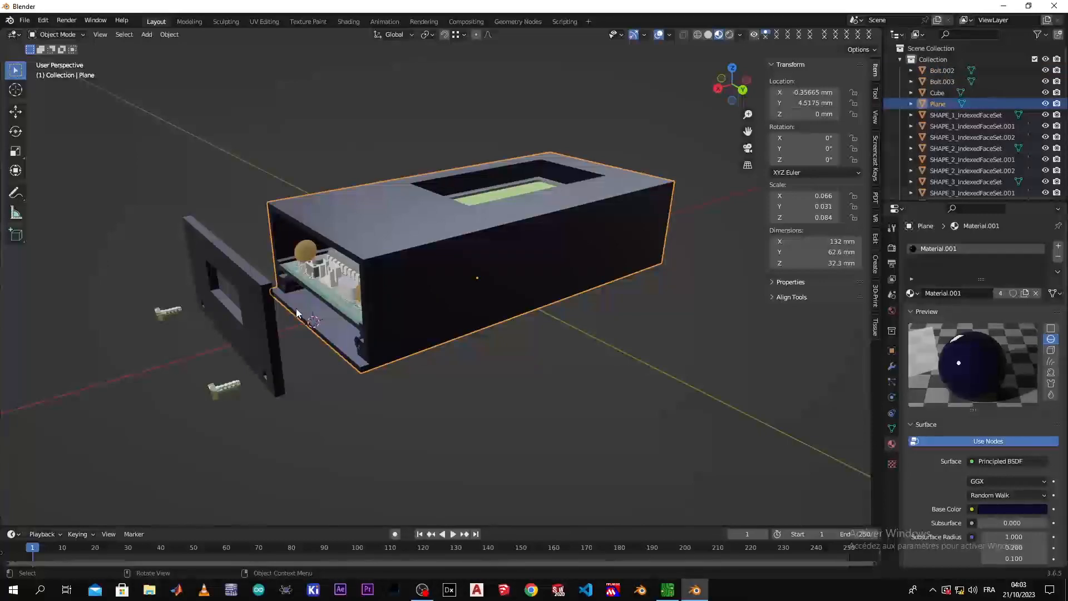
- Move the joined enclosure body about 28 mm in the negative X direction, away from the cover and circuit board, and deselect it
middle_drag(350, 382, 341, 363)
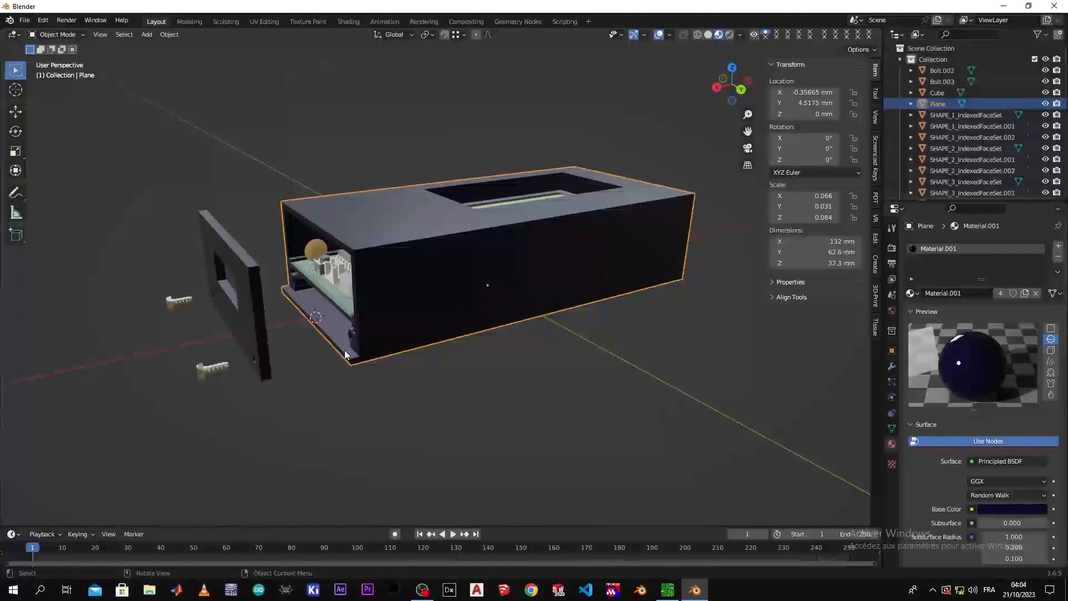
key(g)
key(x)
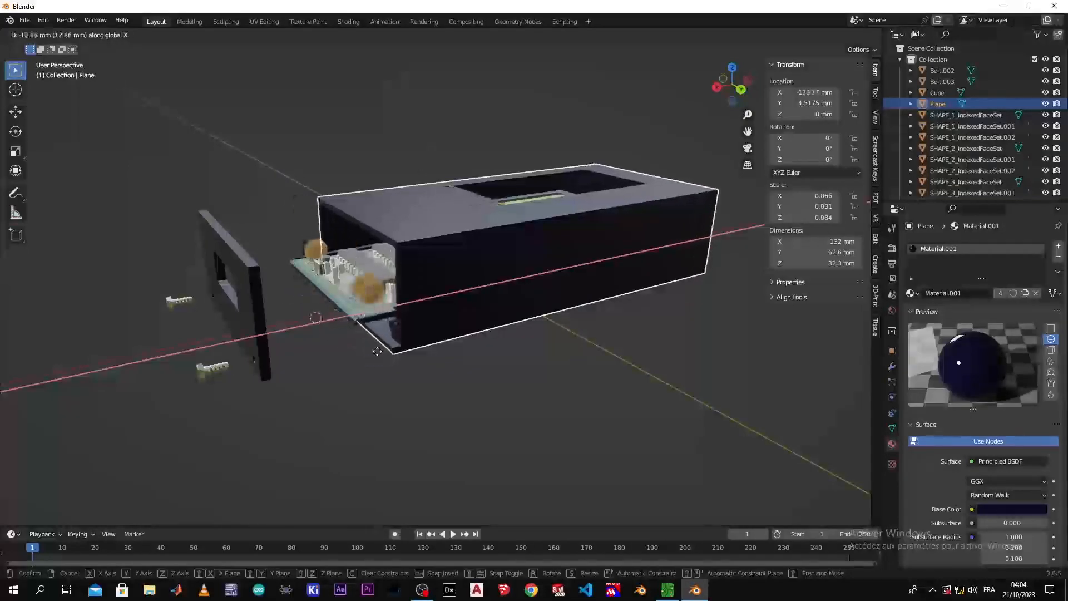
click(384, 351)
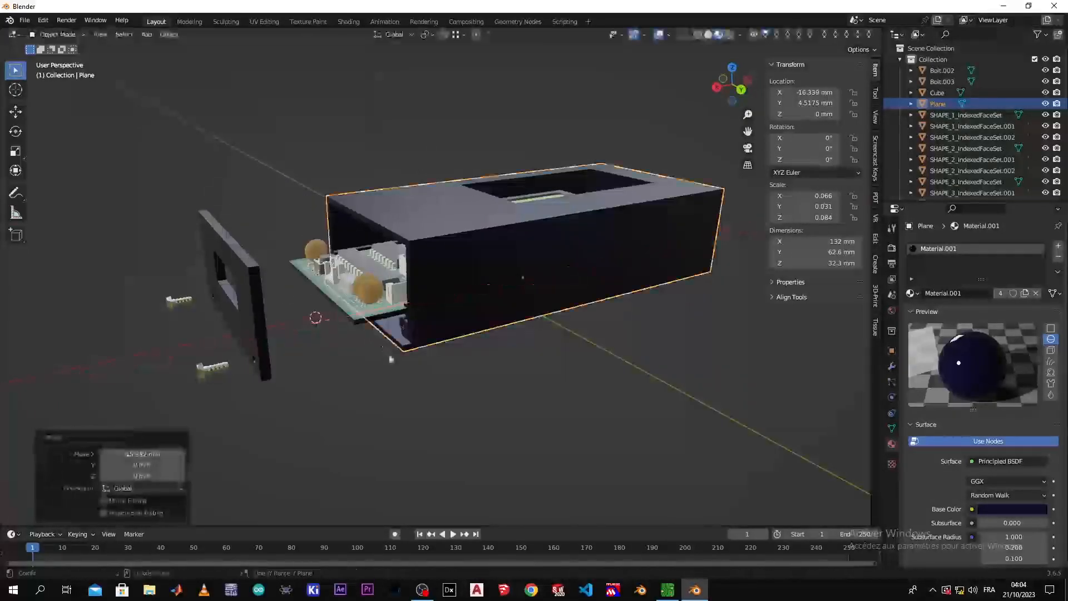
middle_drag(413, 388, 388, 395)
key(g)
key(x)
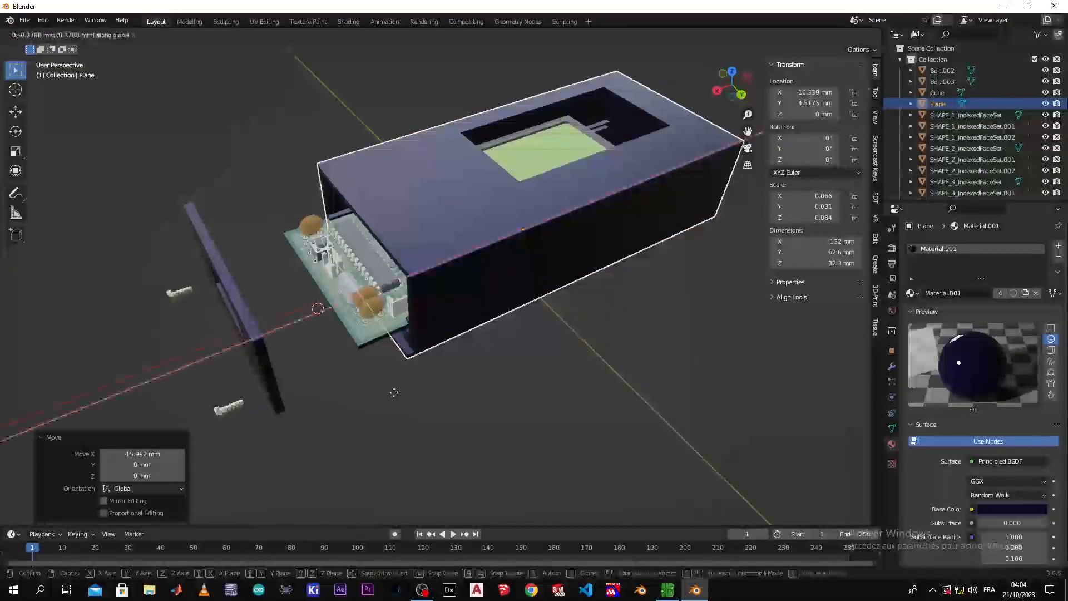
click(469, 380)
click(467, 381)
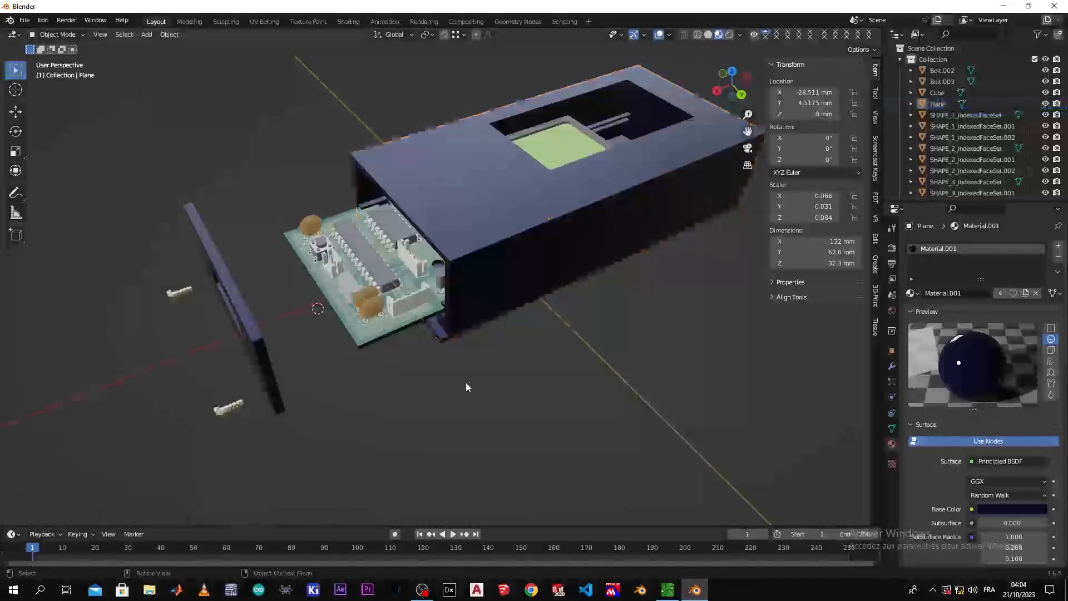
- Examine the exploded enclosure, circuit board, cover and bolts from several angles and distances
scroll(460, 386, down, 2)
middle_drag(459, 386, 456, 345)
scroll(456, 346, up, 3)
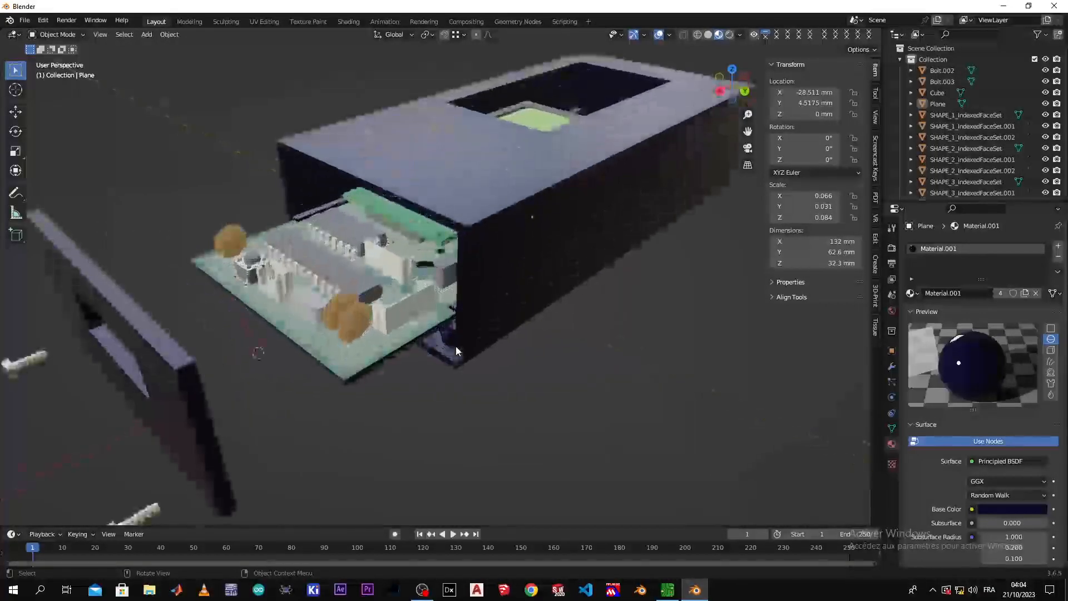
scroll(456, 346, down, 1)
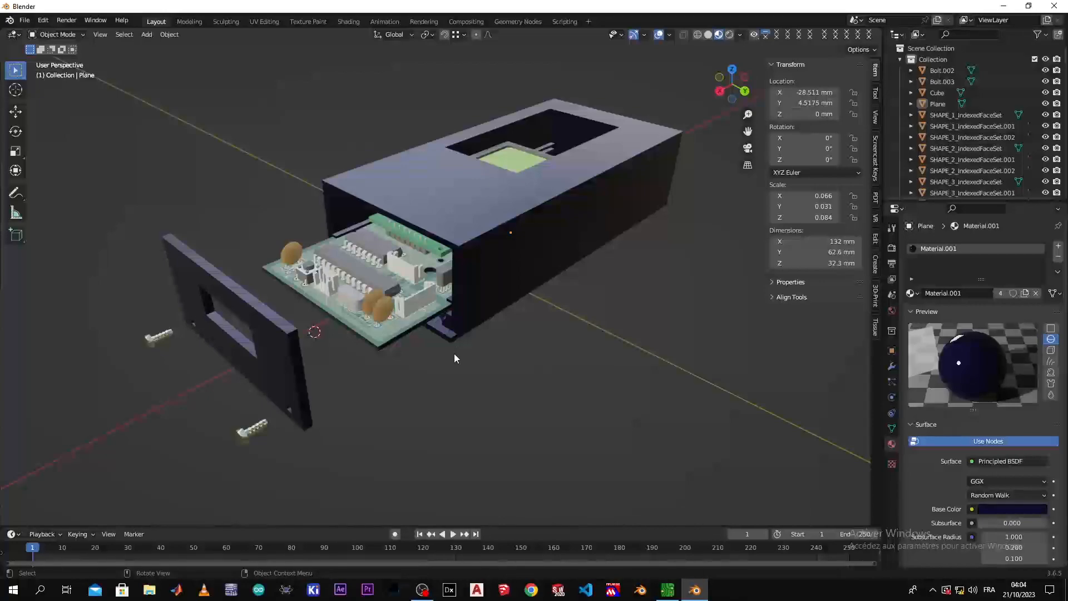
middle_drag(475, 338, 528, 330)
middle_drag(596, 305, 458, 356)
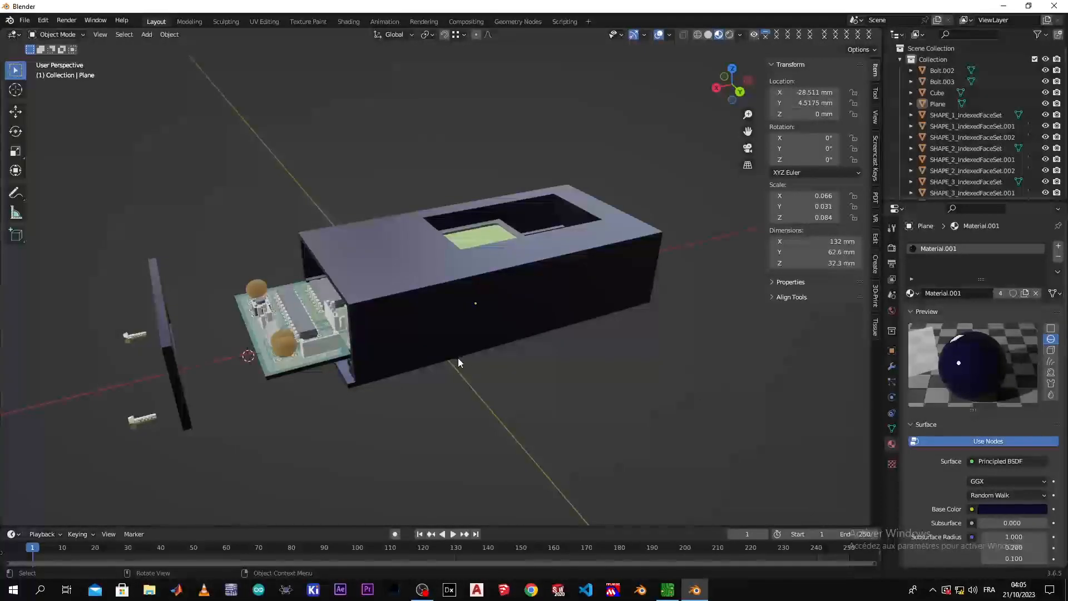